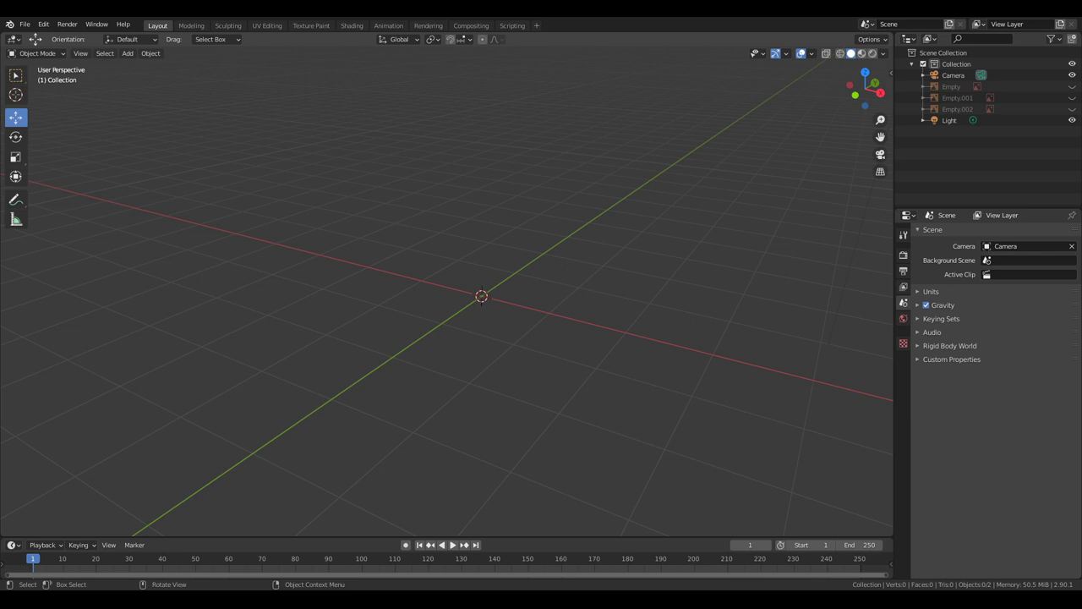
# - Add a cylinder mesh with 36 vertices, a 0.5 m radius and a 2 m depth at the world origin
pyautogui.click(127, 53)
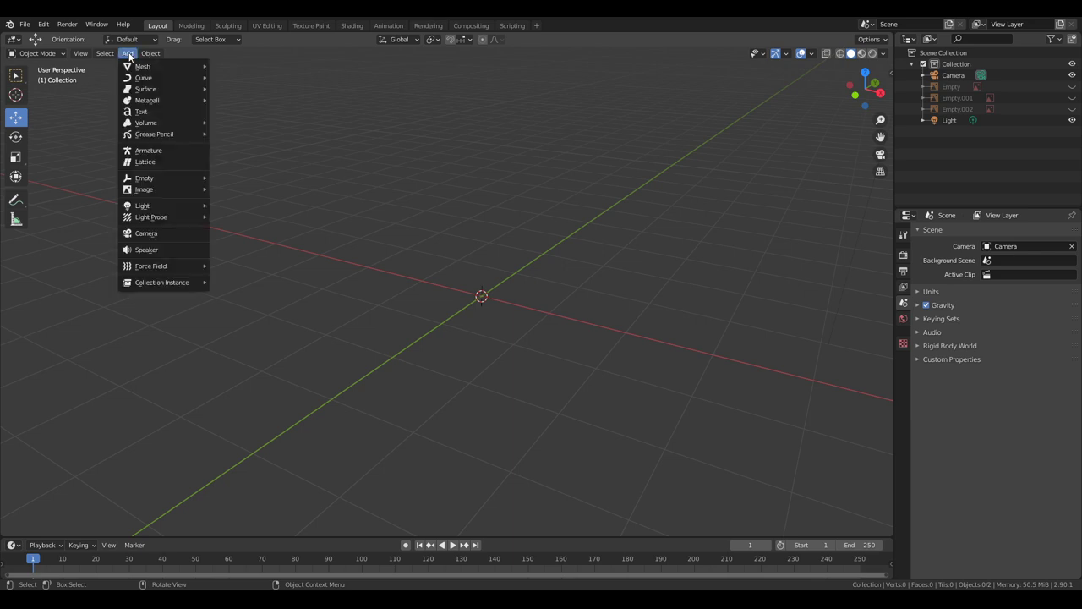
pyautogui.moveTo(144, 66)
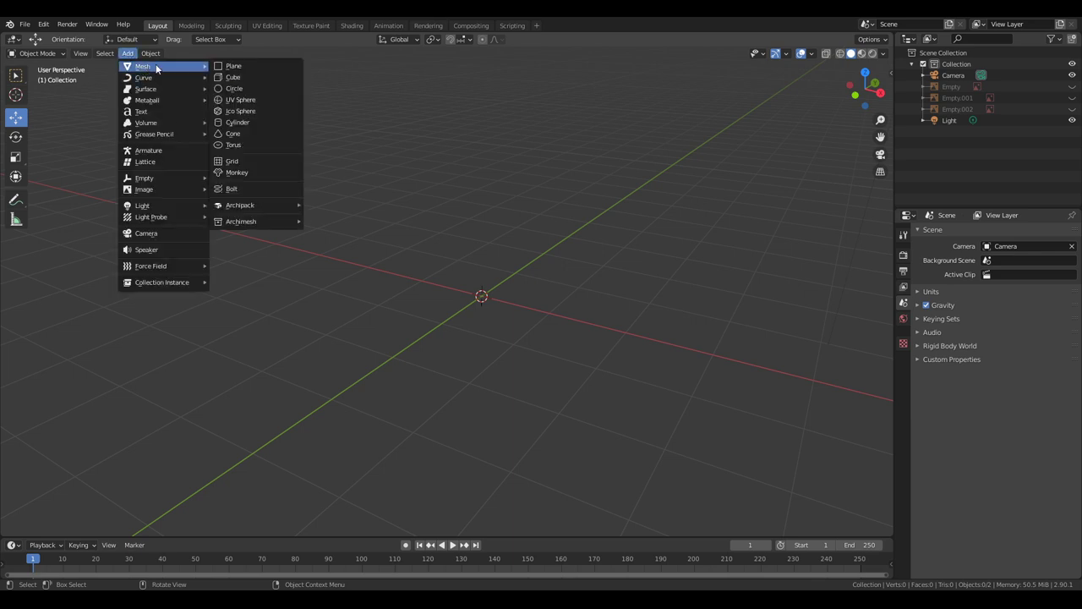
pyautogui.click(241, 121)
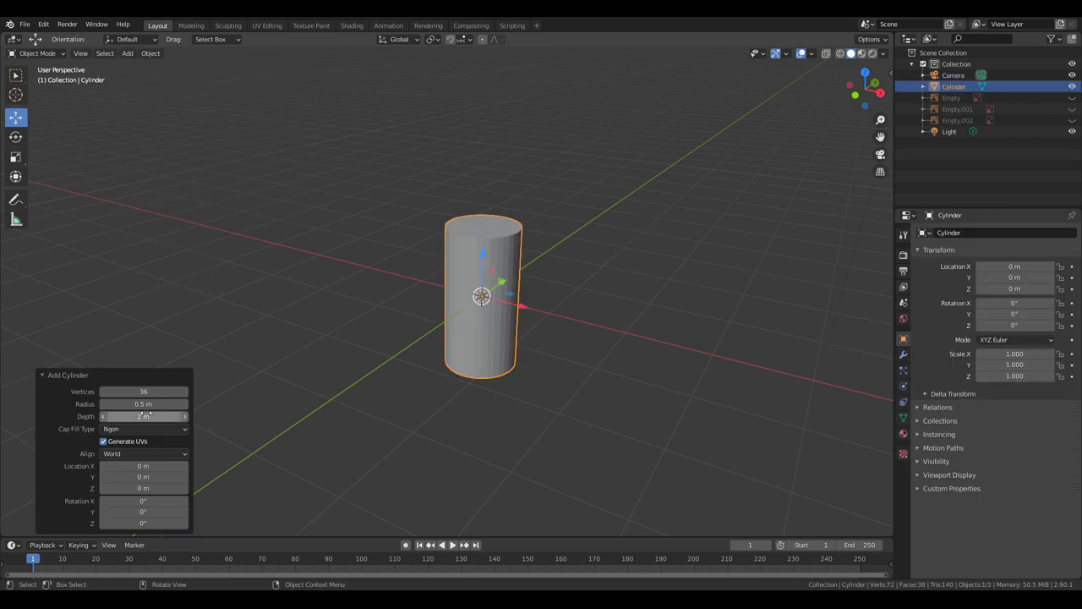
pyautogui.moveTo(510, 365); pyautogui.dragTo(518, 357, button='middle')
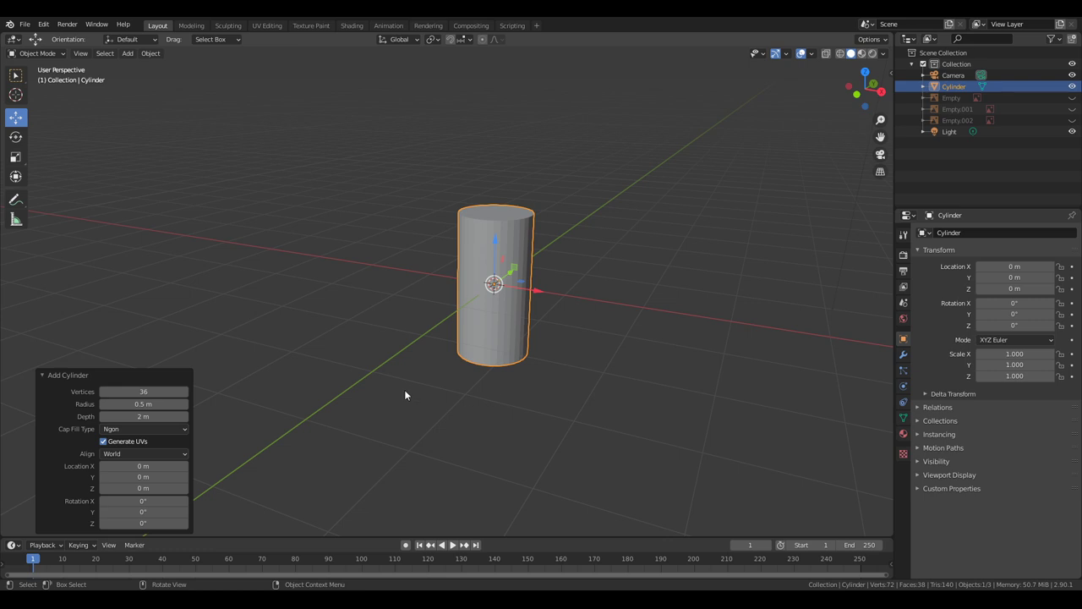
pyautogui.click(40, 373)
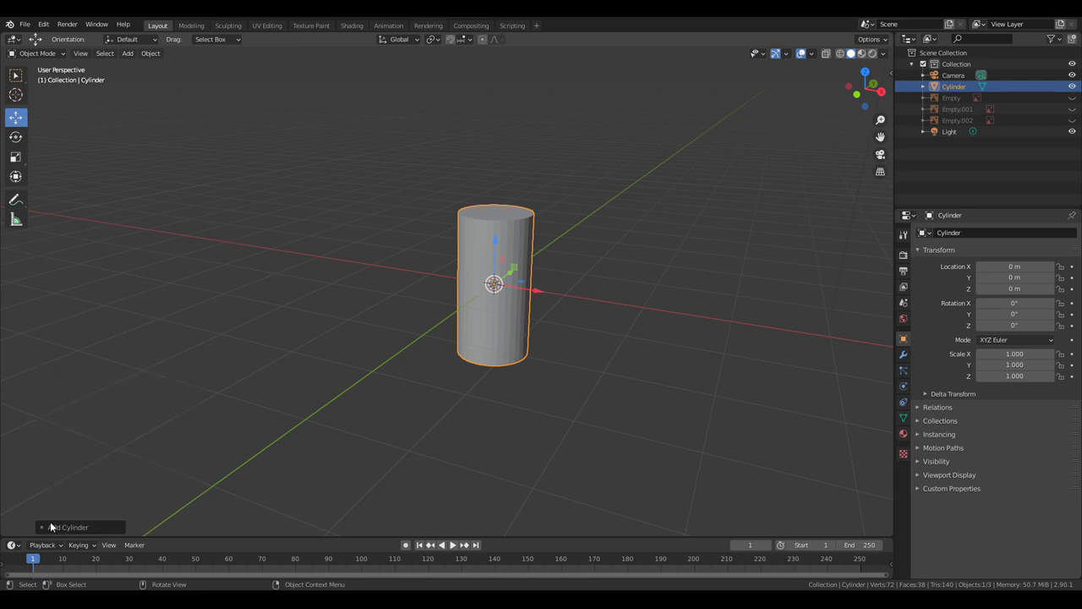
pyautogui.click(44, 527)
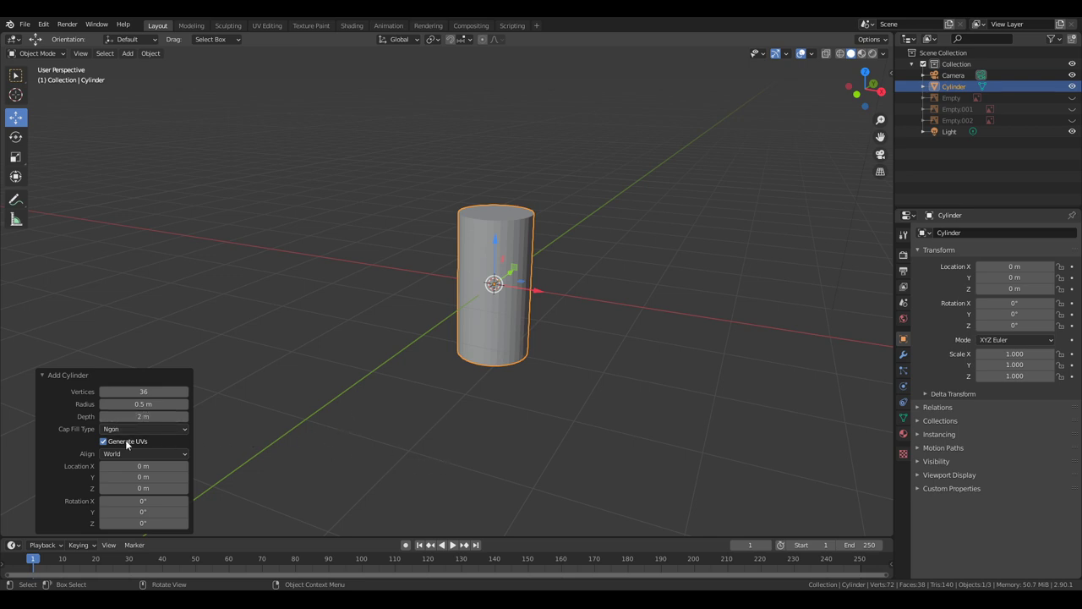
# - Inspect the cylinder's mesh in Edit Mode from above and from the side, and return to Object Mode
pyautogui.moveTo(478, 329); pyautogui.dragTo(513, 296, button='middle')
pyautogui.scroll(4, 514, 296)
pyautogui.press('Tab')
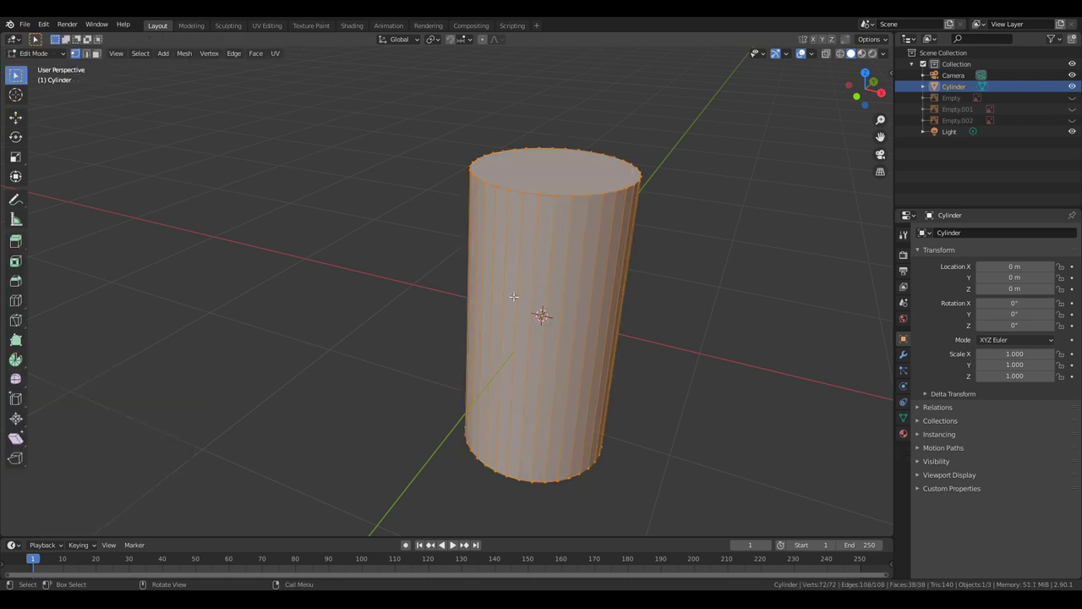
pyautogui.moveTo(561, 156); pyautogui.dragTo(528, 221, button='middle')
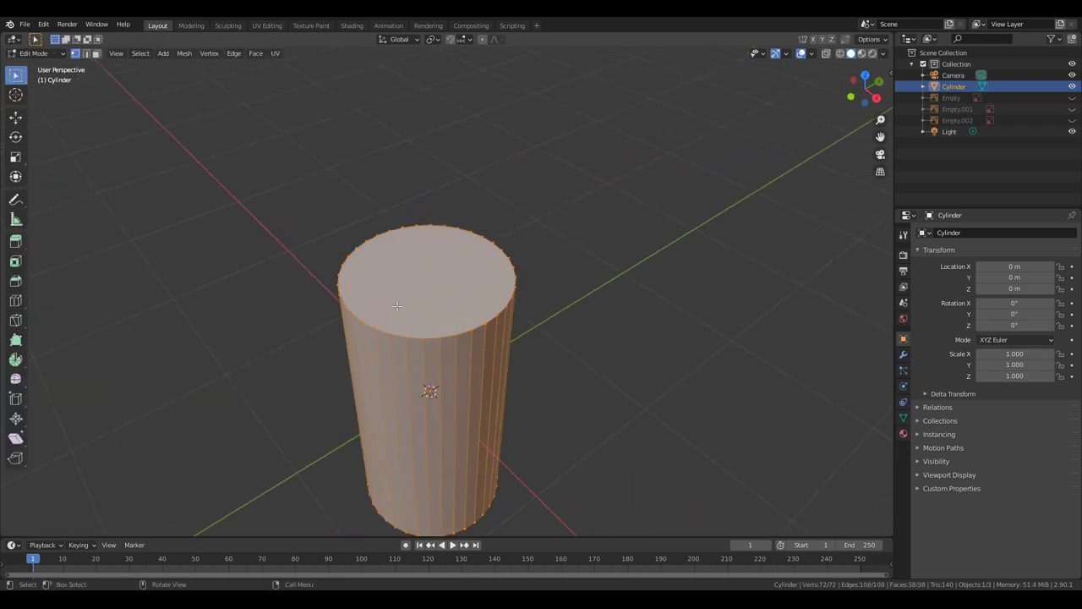
pyautogui.moveTo(380, 248); pyautogui.dragTo(399, 299, button='middle')
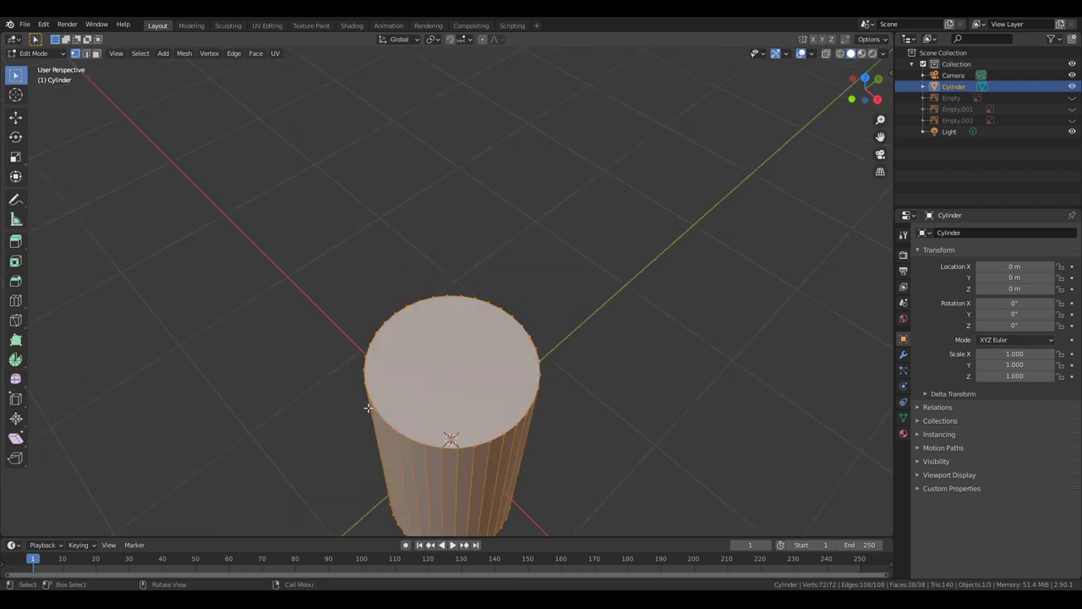
pyautogui.moveTo(452, 333); pyautogui.dragTo(580, 268, button='middle')
pyautogui.keyDown('shift'); pyautogui.moveTo(614, 177); pyautogui.dragTo(587, 239, button='middle'); pyautogui.keyUp('shift')
pyautogui.moveTo(643, 169); pyautogui.dragTo(604, 305, button='middle')
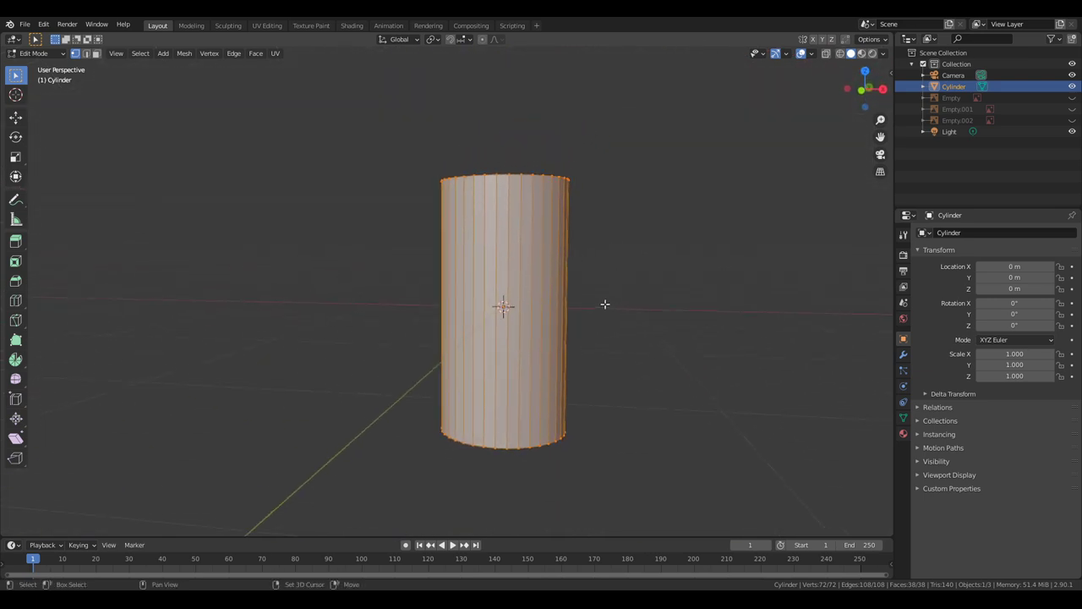
pyautogui.scroll(-3, 601, 243)
pyautogui.moveTo(601, 243); pyautogui.dragTo(532, 243, button='middle')
pyautogui.press('Tab')
pyautogui.scroll(3, 533, 243)
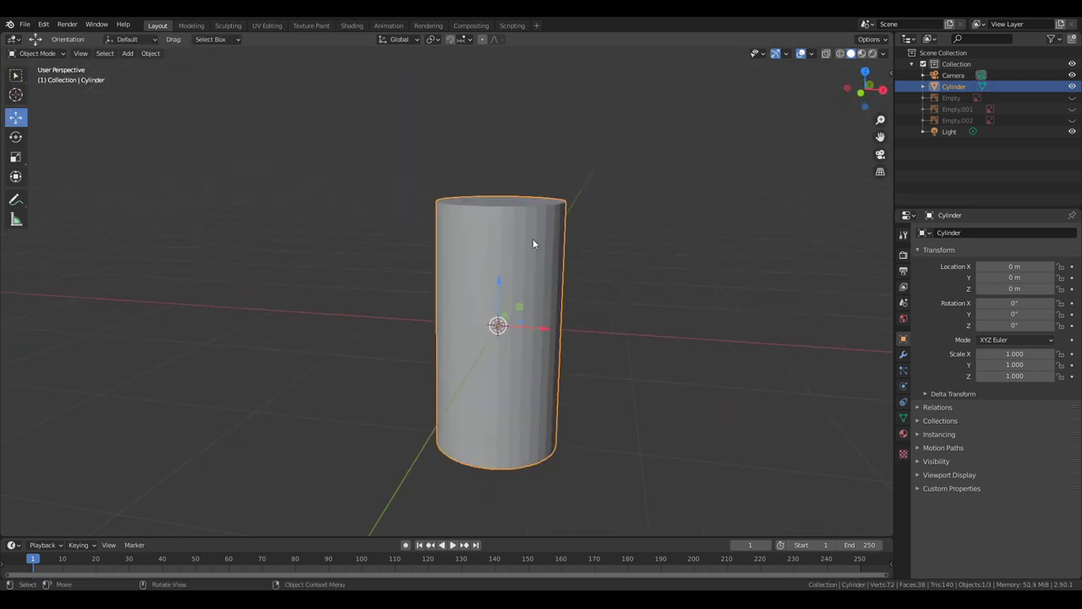
# - Apply smooth shading to the cylinder
pyautogui.moveTo(530, 348); pyautogui.dragTo(479, 303, button='middle')
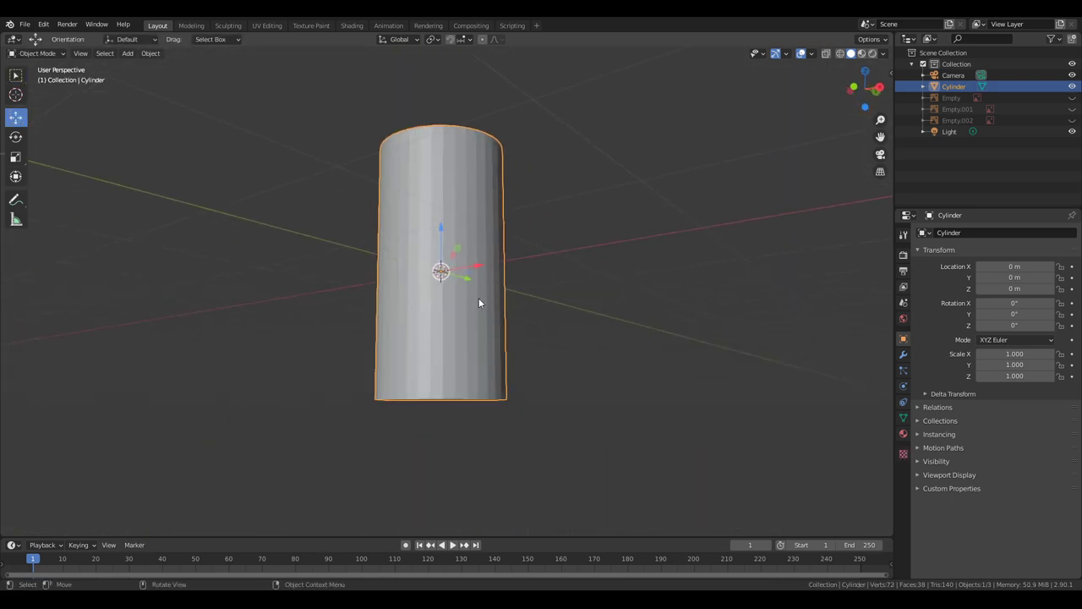
pyautogui.moveTo(508, 336); pyautogui.dragTo(526, 284, button='middle')
pyautogui.rightClick(450, 257)
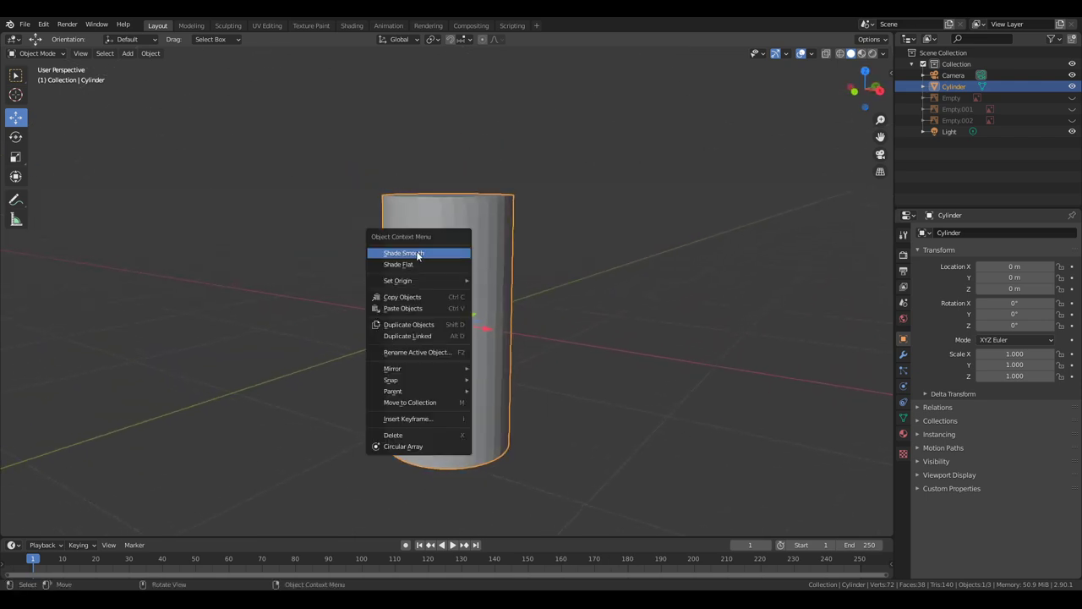
pyautogui.click(417, 253)
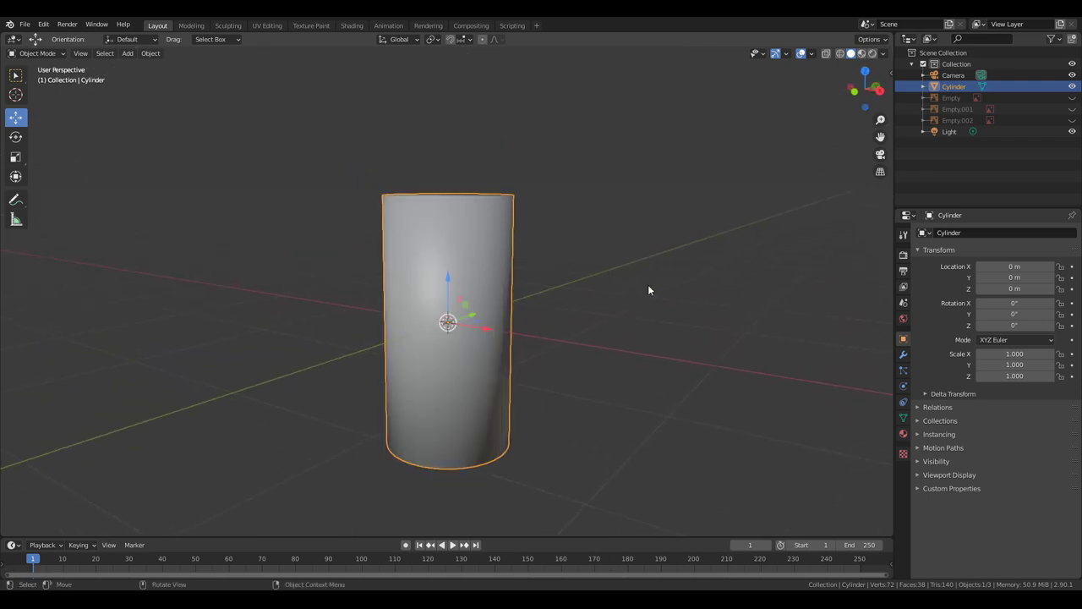
# - Add an Edge Split modifier to the cylinder and check its shading from several angles
pyautogui.click(903, 354)
pyautogui.click(951, 231)
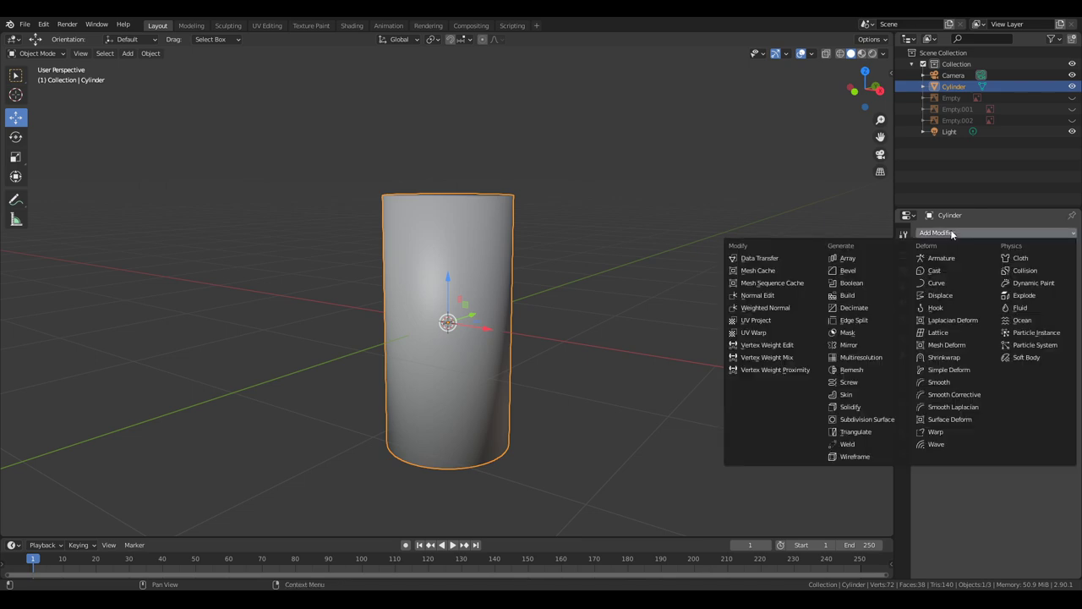
pyautogui.click(863, 323)
pyautogui.moveTo(645, 341); pyautogui.dragTo(599, 295, button='middle')
pyautogui.moveTo(674, 377)
pyautogui.mouseDown(button='middle')
pyautogui.moveTo(684, 253)
pyautogui.moveTo(673, 368)
pyautogui.mouseUp(button='middle')
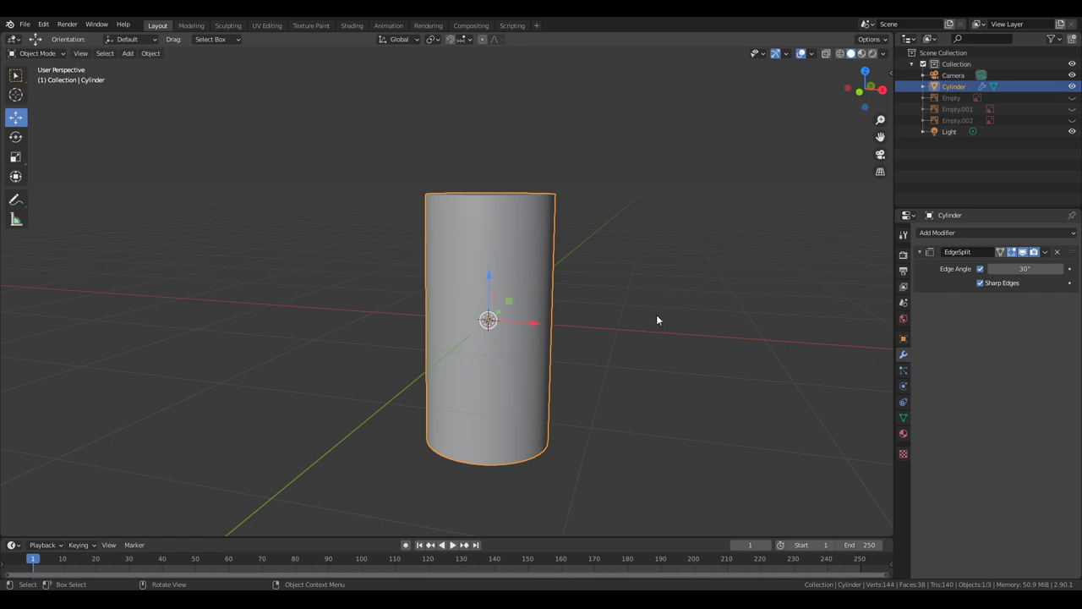
pyautogui.moveTo(657, 320); pyautogui.dragTo(440, 328, button='middle')
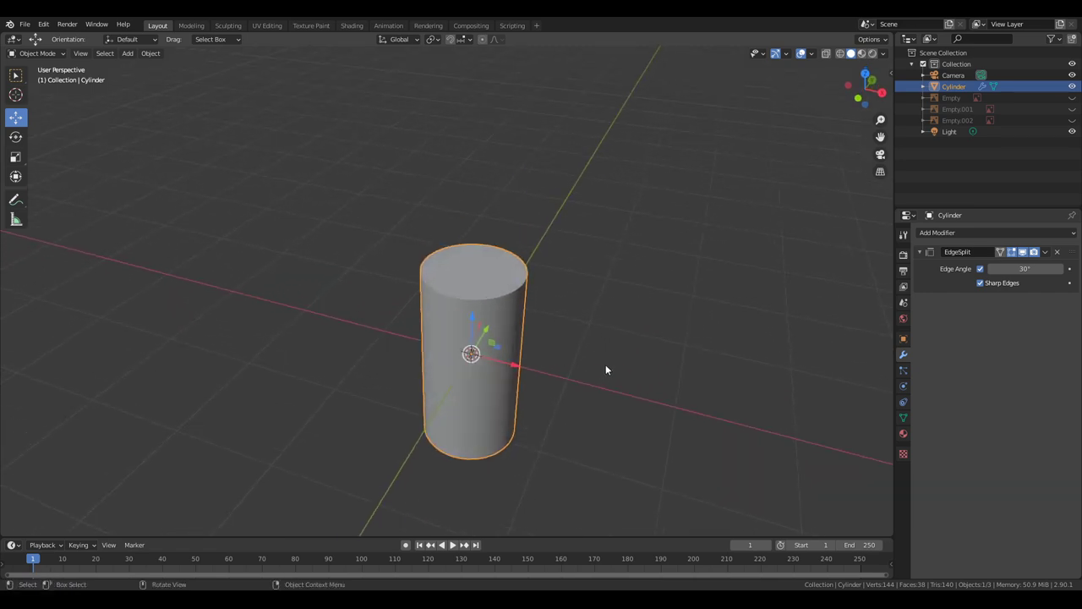
# - Unhide the three reference images Empty, Empty.001 and Empty.002
pyautogui.scroll(-3, 600, 347)
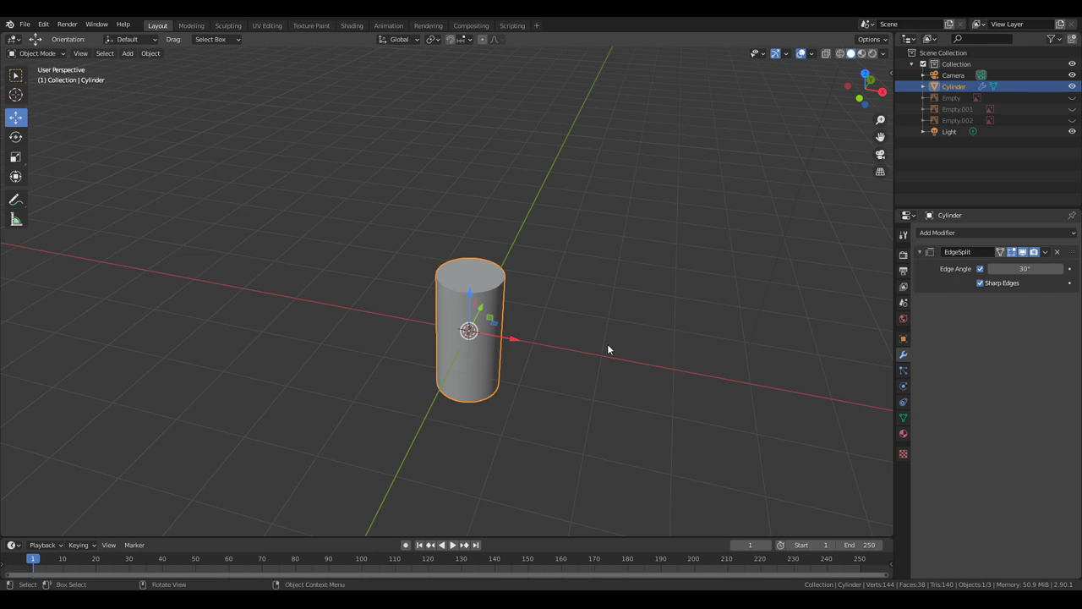
pyautogui.scroll(-3, 607, 344)
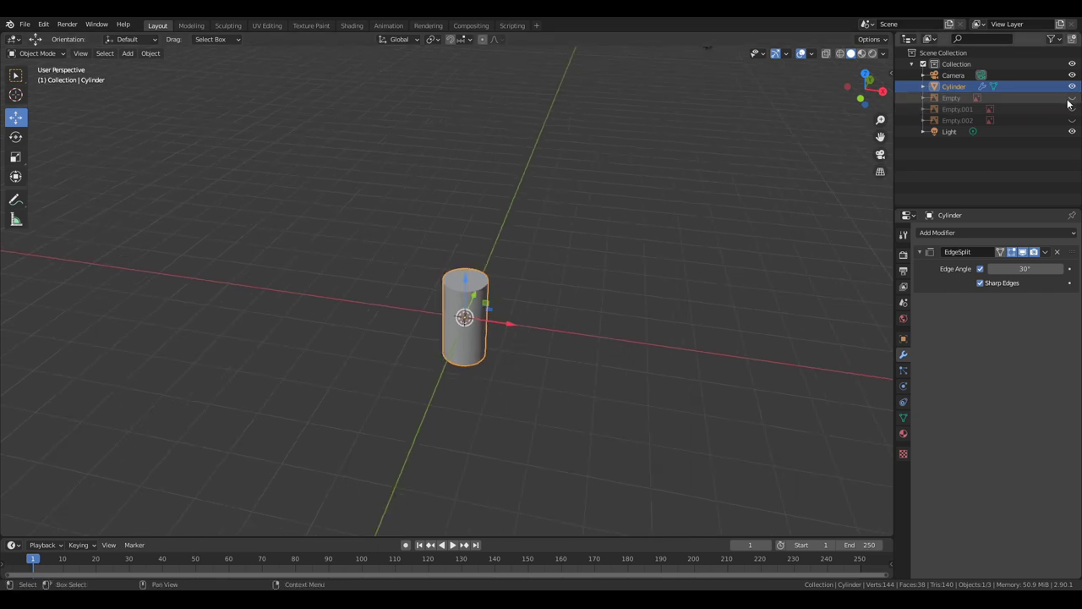
pyautogui.moveTo(1072, 98); pyautogui.dragTo(1073, 122)
# - Examine the three rocket engine reference images around the cylinder, looking closely at the one lying flat on the floor
pyautogui.moveTo(763, 260); pyautogui.dragTo(561, 230, button='middle')
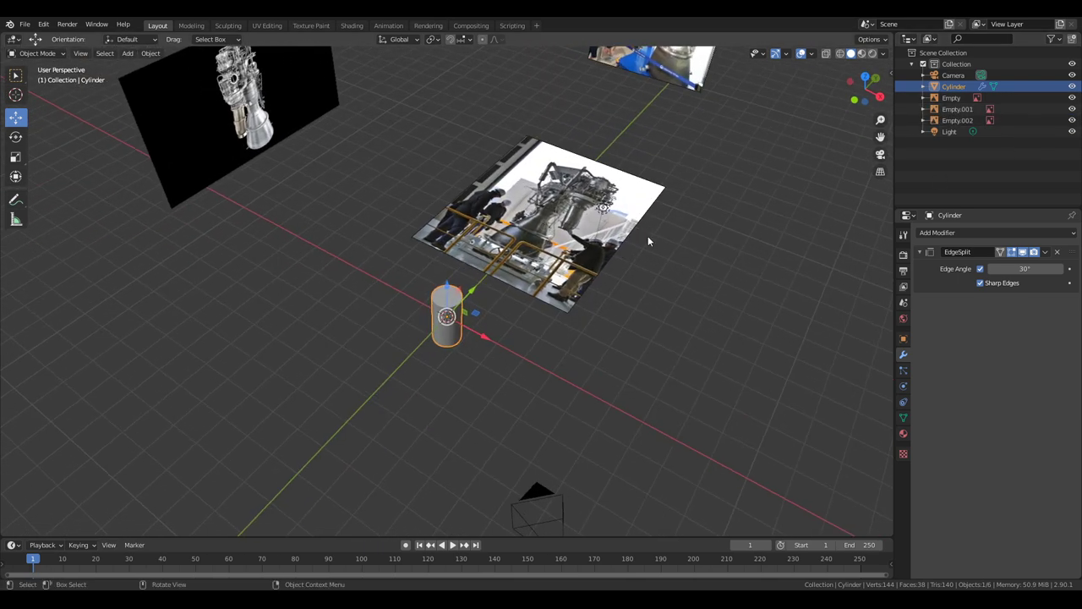
pyautogui.moveTo(656, 242); pyautogui.dragTo(606, 204, button='middle')
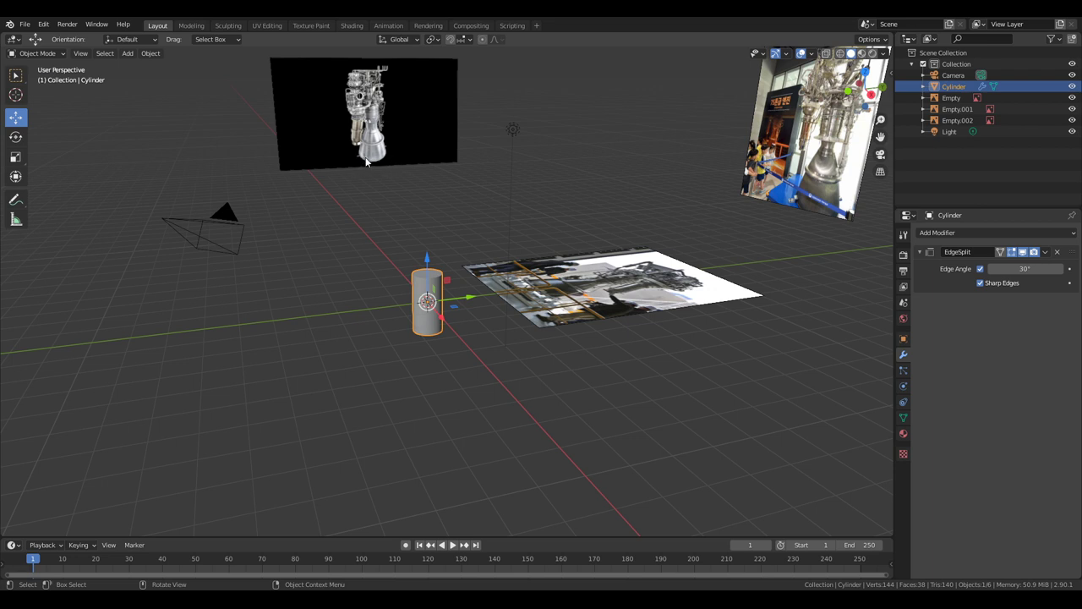
pyautogui.moveTo(366, 162); pyautogui.dragTo(639, 357, button='middle')
pyautogui.moveTo(622, 294)
pyautogui.mouseDown(button='middle')
pyautogui.moveTo(641, 224)
pyautogui.moveTo(660, 274)
pyautogui.moveTo(604, 261)
pyautogui.moveTo(619, 275)
pyautogui.moveTo(599, 272)
pyautogui.moveTo(670, 234)
pyautogui.moveTo(625, 291)
pyautogui.mouseUp(button='middle')
pyautogui.scroll(5, 621, 292)
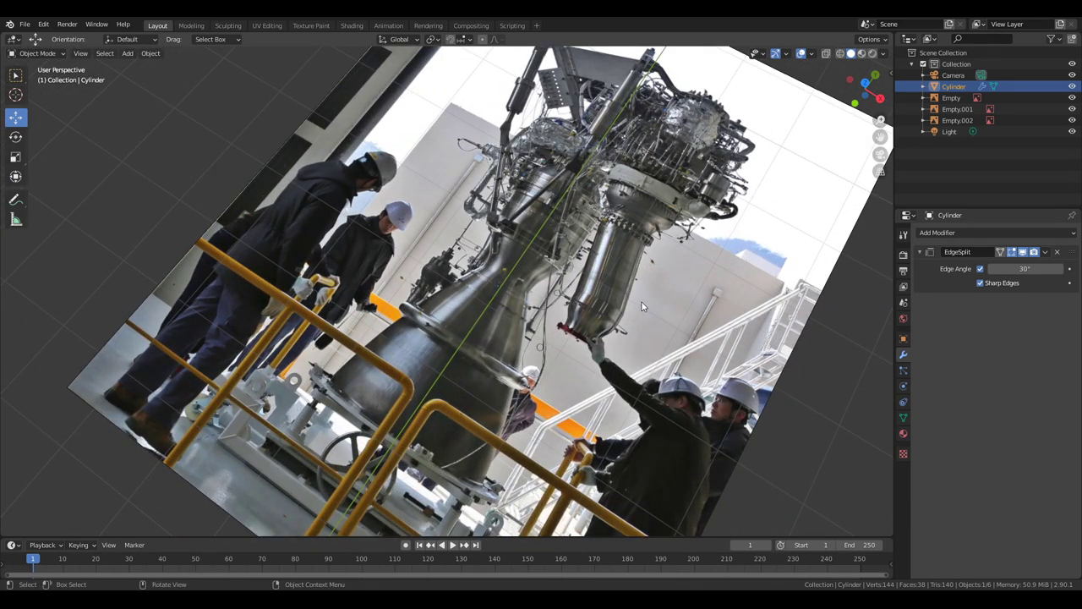
pyautogui.keyDown('alt'); pyautogui.moveTo(642, 302); pyautogui.dragTo(647, 324, button='middle'); pyautogui.keyUp('alt')
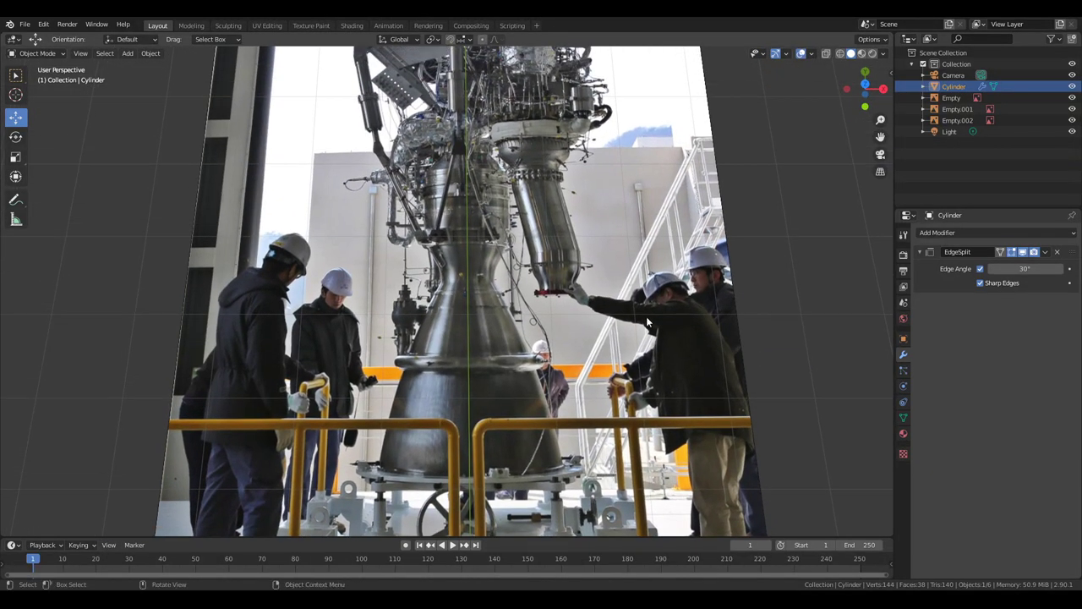
pyautogui.scroll(-10, 587, 298)
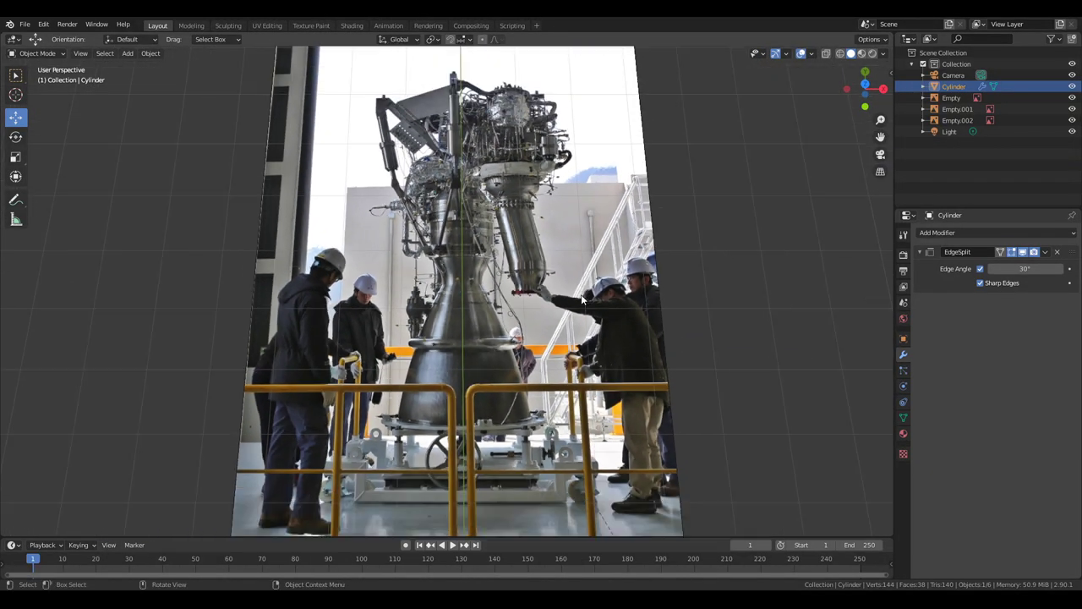
# - Switch to orthographic projection and view the reference images from the front, right and top
pyautogui.press('KP_5')
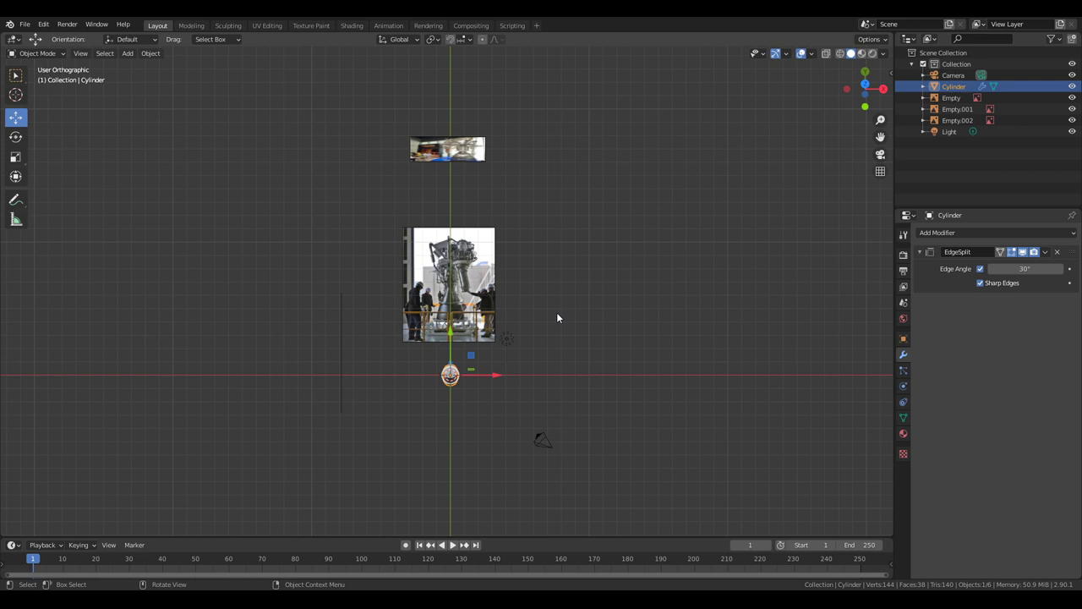
pyautogui.press('KP_1')
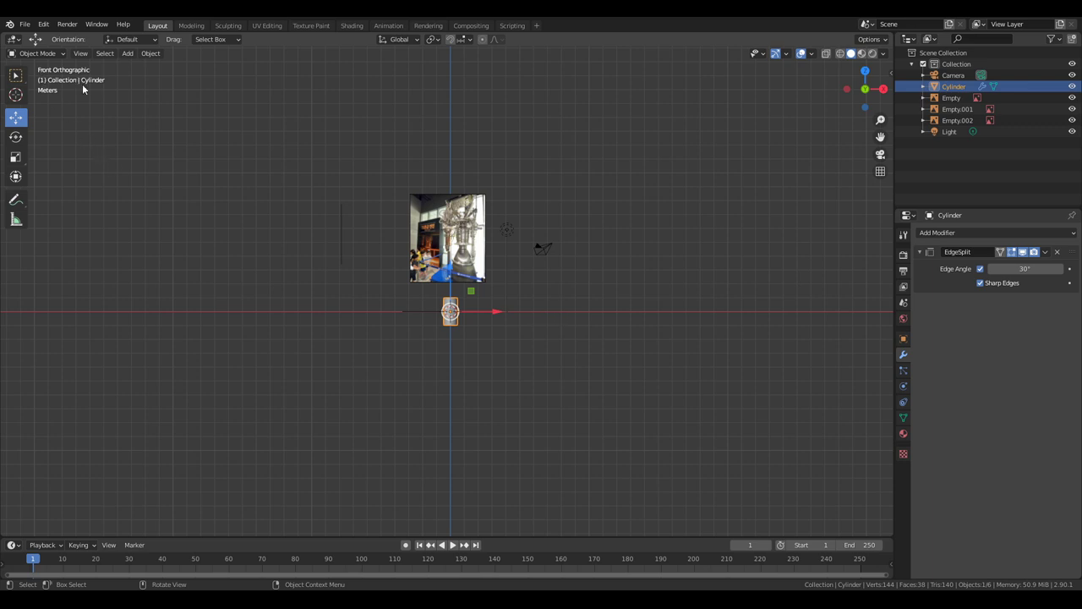
pyautogui.scroll(6, 363, 276)
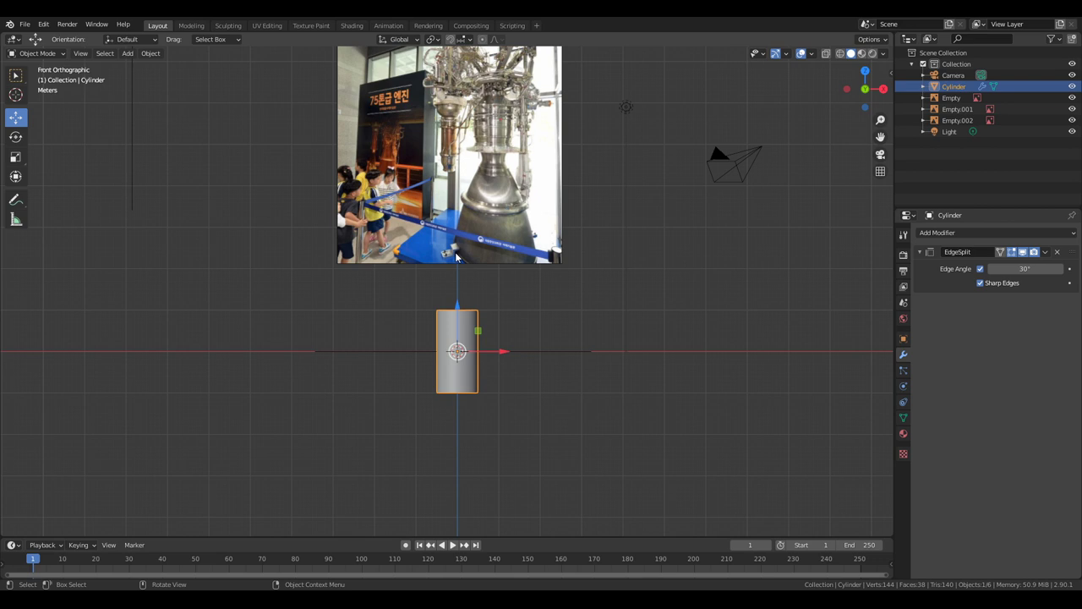
pyautogui.press('KP_3')
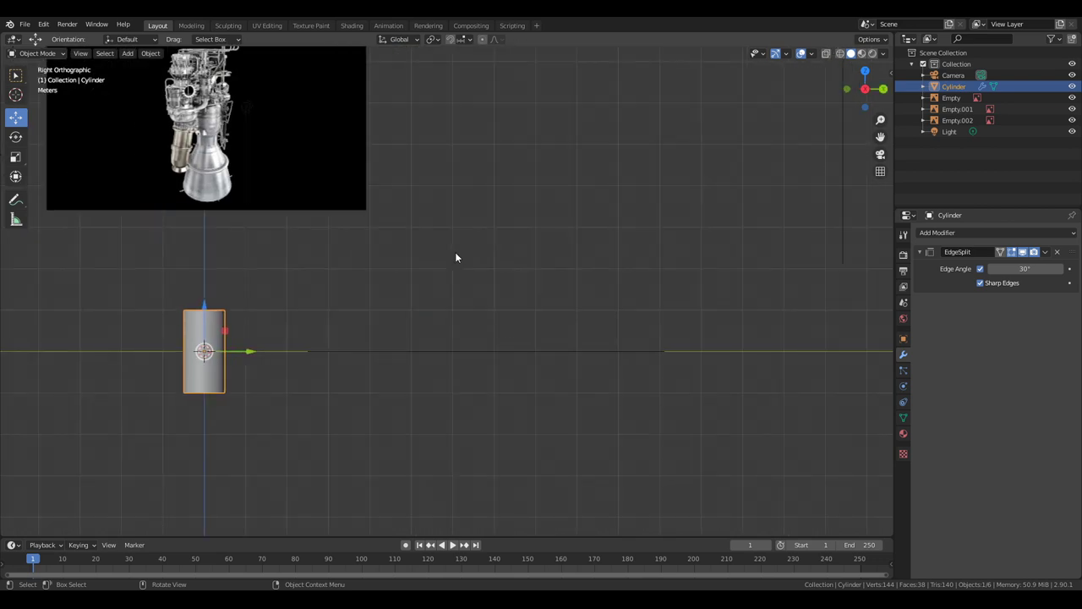
pyautogui.press('KP_7')
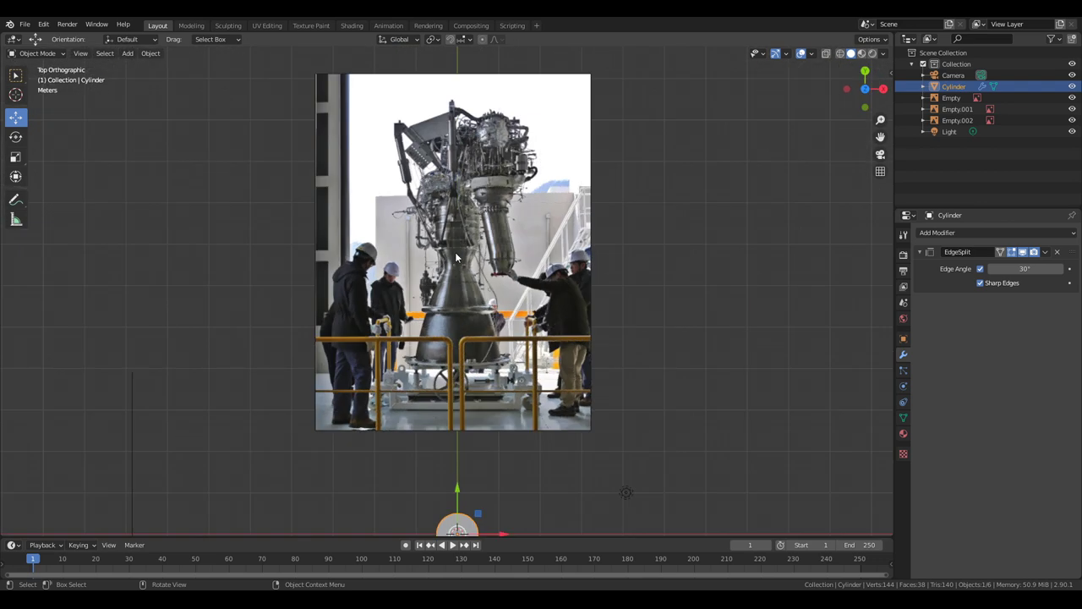
# - Compare the bottom orthographic view with the top one, and the back view with the front one
pyautogui.keyDown('shift'); pyautogui.scroll(-5, 455, 258); pyautogui.keyUp('shift')
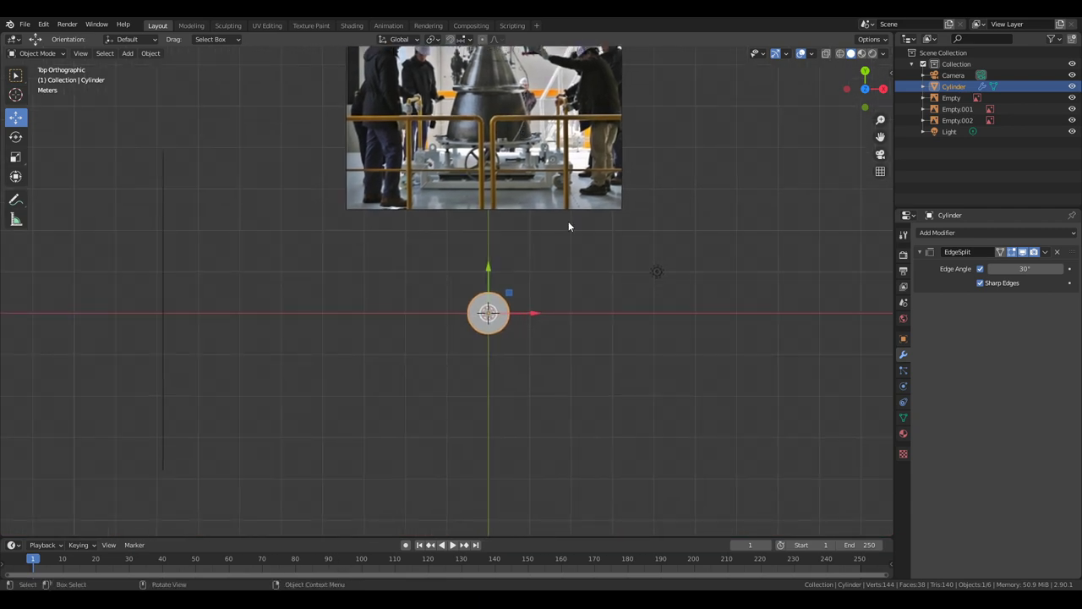
pyautogui.press('ctrl+KP_7')
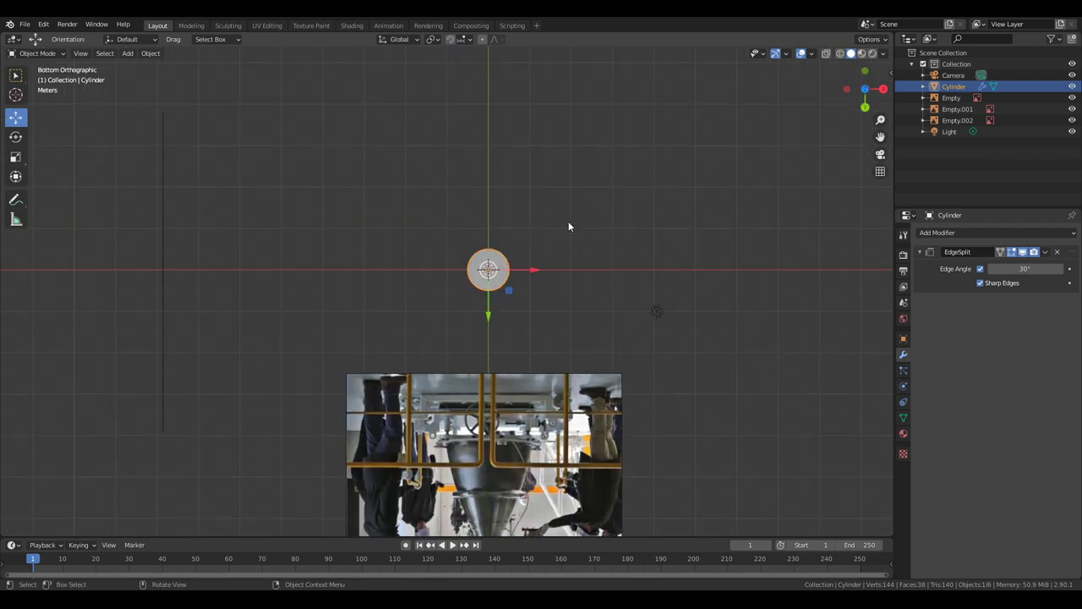
pyautogui.press('KP_7')
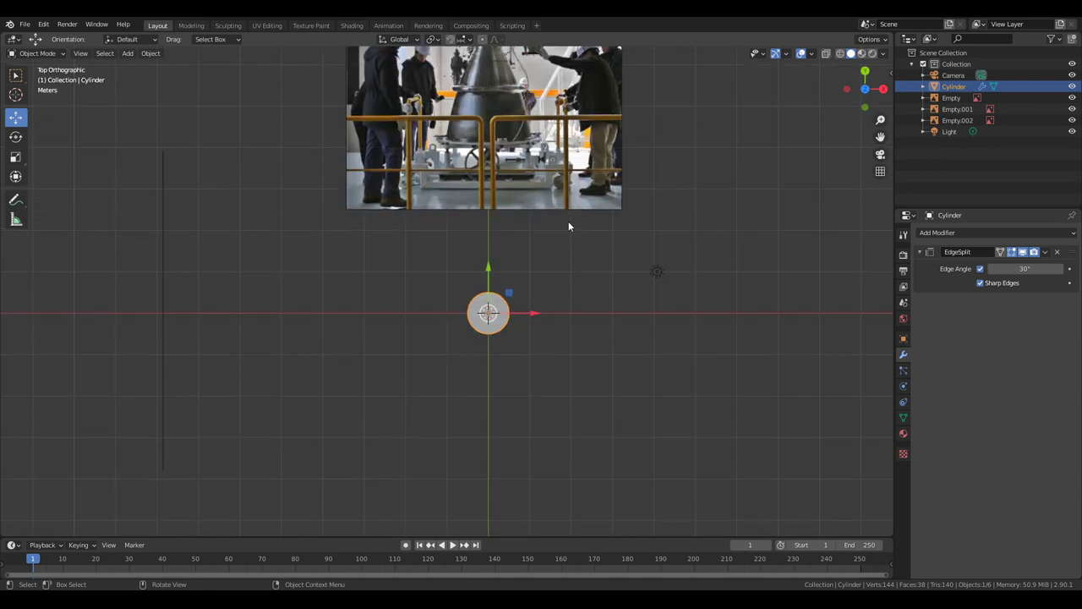
pyautogui.press('KP_1')
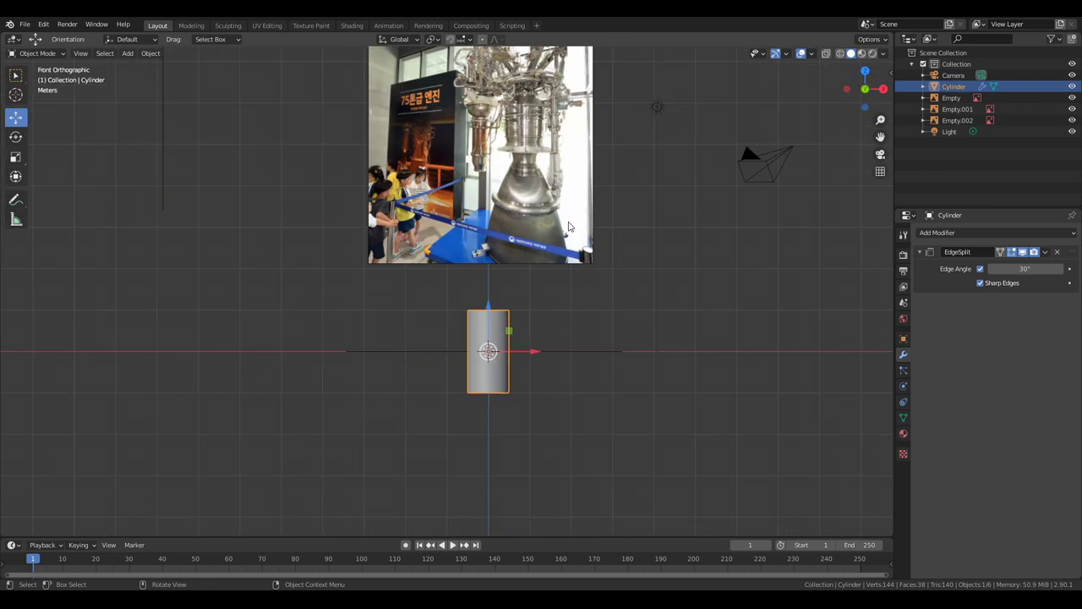
pyautogui.press('ctrl+KP_1')
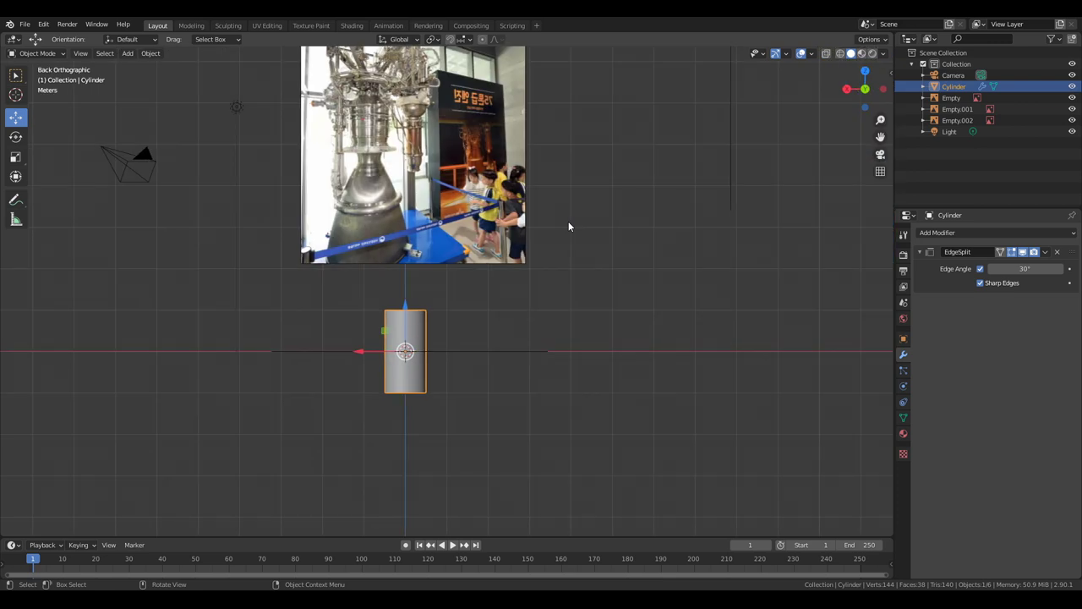
# - Replace the upright reference image behind the cylinder with the engine test-stand photo and enlarge the new image
pyautogui.click(480, 183)
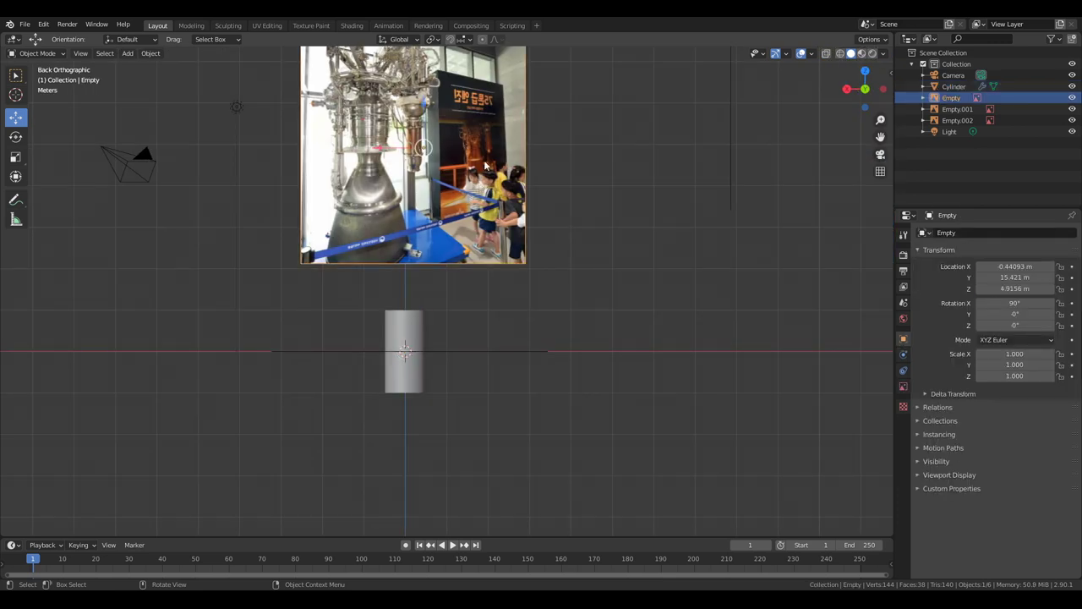
pyautogui.press('Delete')
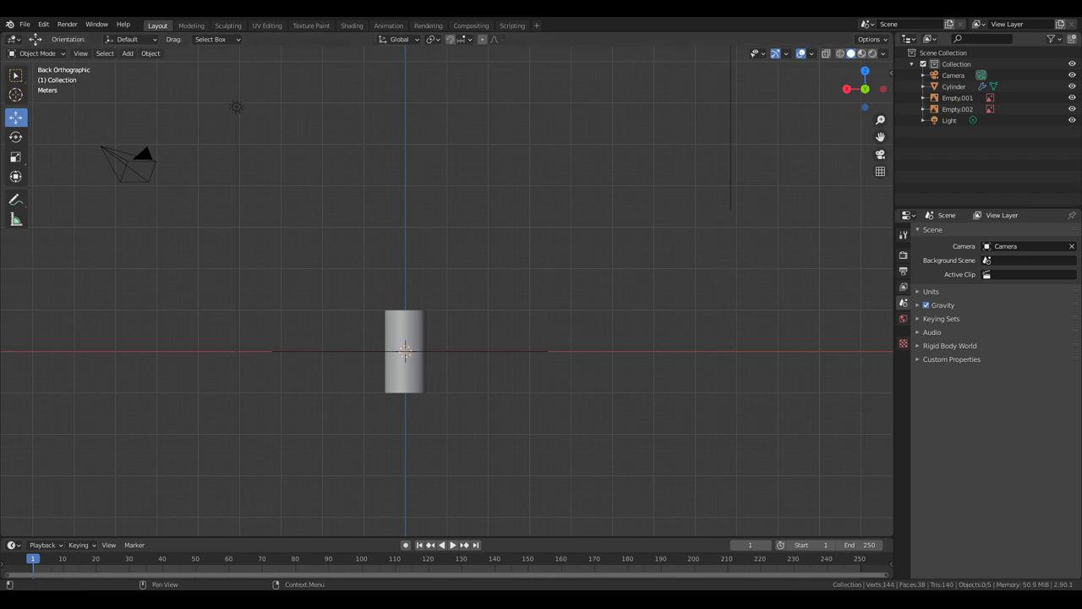
pyautogui.hotkey('ctrl', 'z')
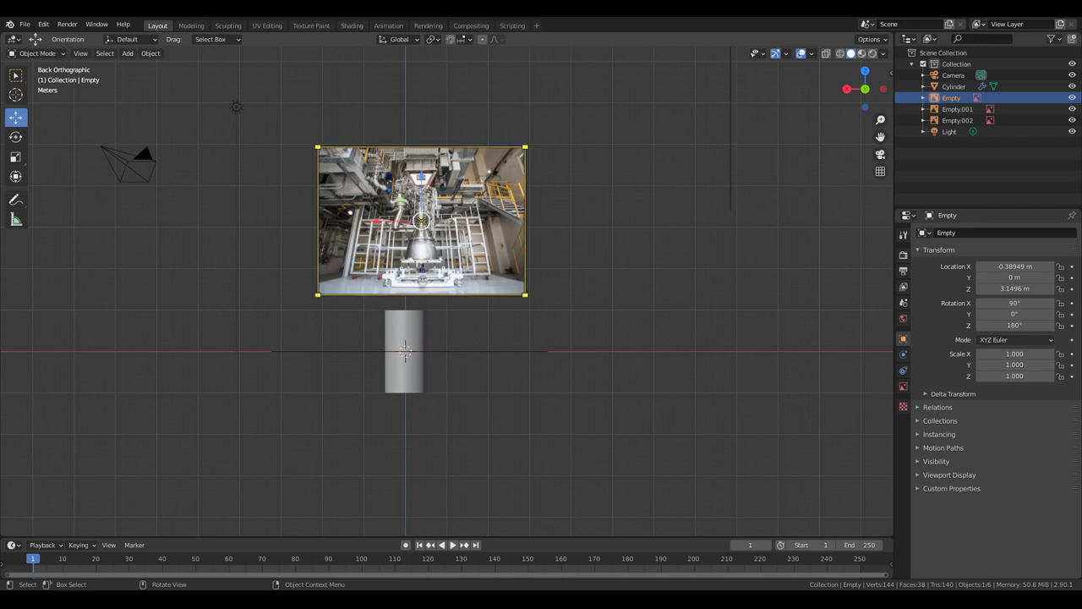
pyautogui.moveTo(525, 147); pyautogui.dragTo(656, 53)
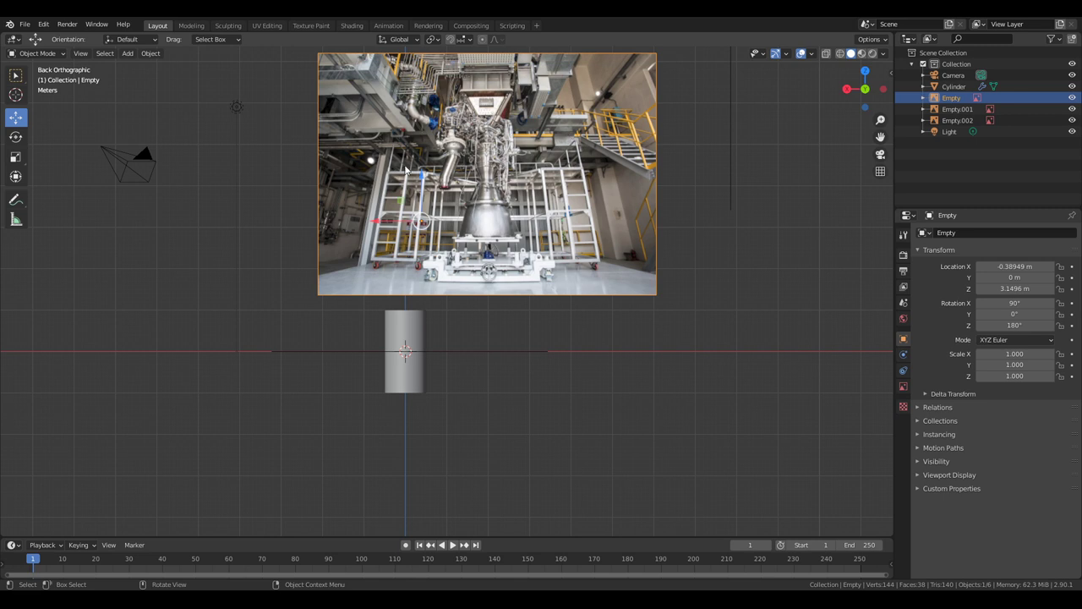
# - Centre the engine in the test-stand image on the cylinder and offset the image about -3.87 m along Y
pyautogui.moveTo(377, 224); pyautogui.dragTo(286, 203)
pyautogui.moveTo(347, 166); pyautogui.dragTo(351, 330)
pyautogui.click(474, 253)
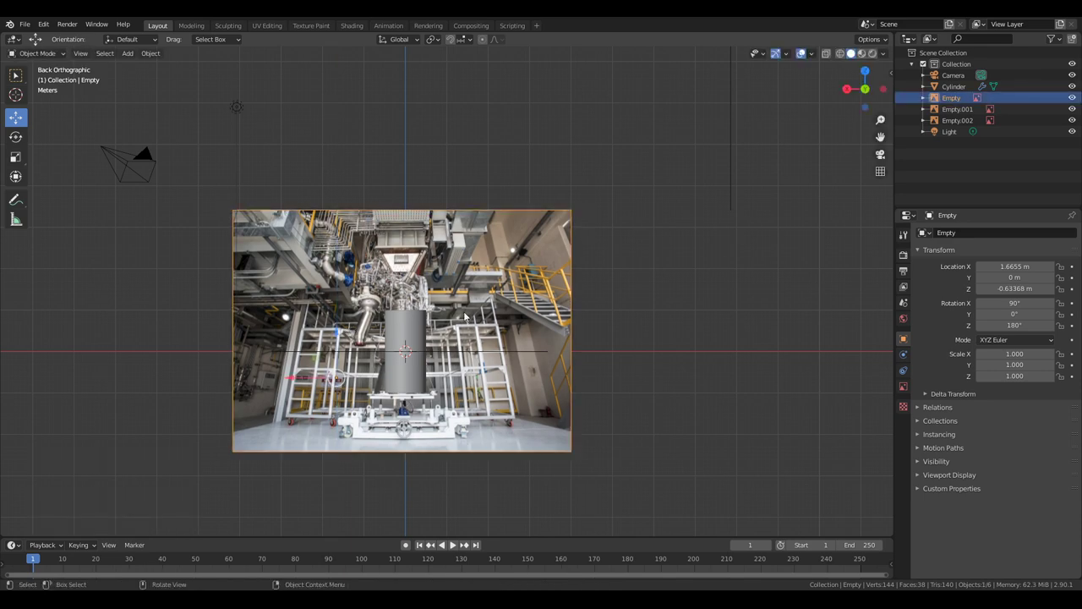
pyautogui.moveTo(466, 306); pyautogui.dragTo(362, 300, button='middle')
pyautogui.moveTo(421, 413); pyautogui.dragTo(446, 385)
# - Check the repositioned image against the cylinder from the front and right, and look over the scene in perspective
pyautogui.press('KP_1')
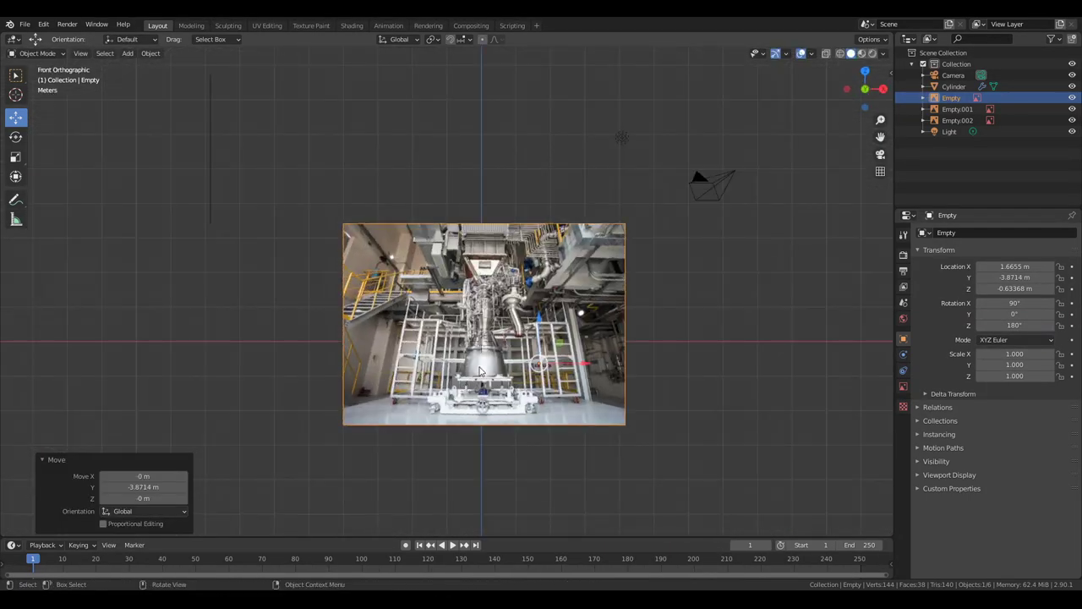
pyautogui.press('KP_3')
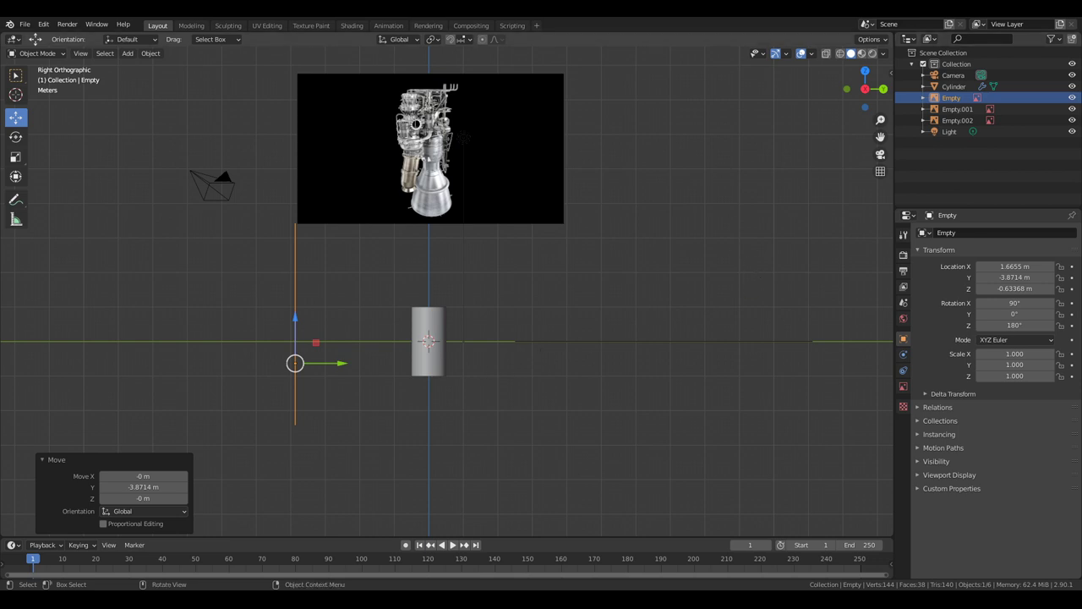
pyautogui.moveTo(508, 356); pyautogui.dragTo(531, 369, button='middle')
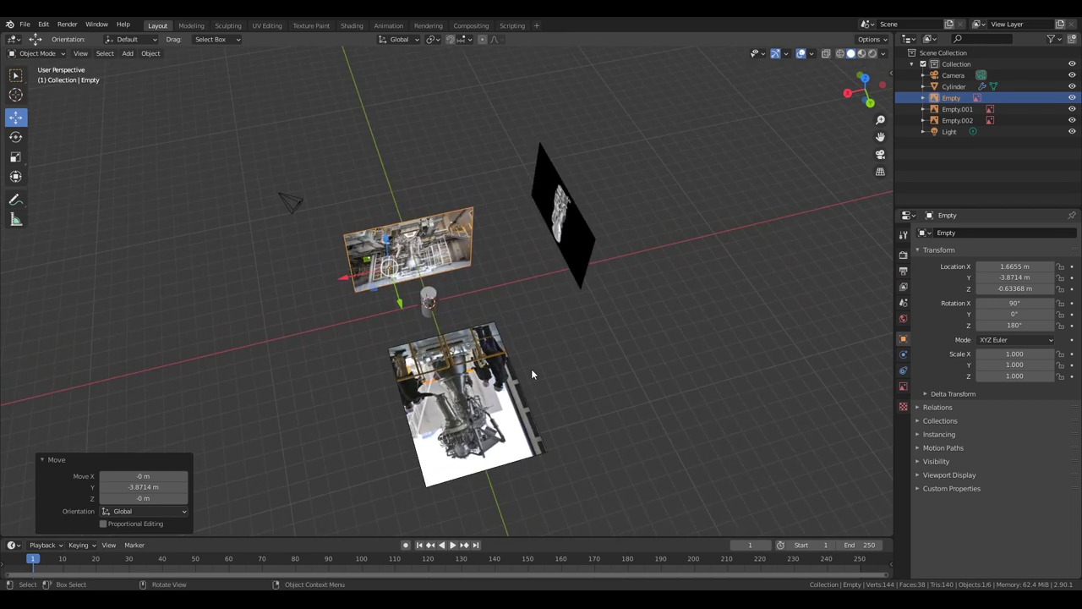
pyautogui.moveTo(516, 333); pyautogui.dragTo(516, 332, button='middle')
pyautogui.moveTo(520, 311); pyautogui.dragTo(473, 311, button='middle')
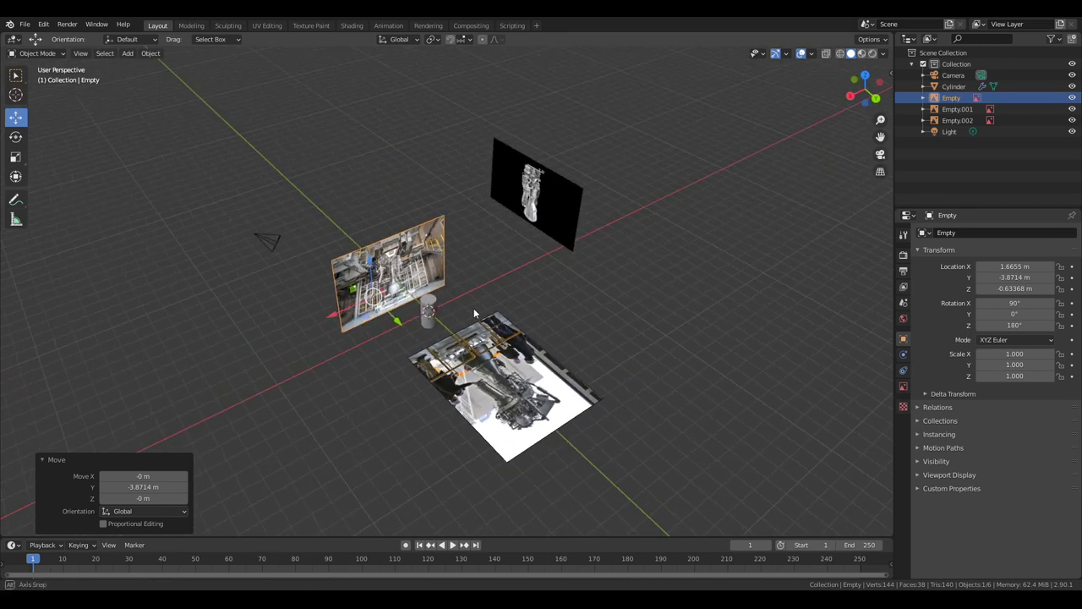
# - Delete all three reference images: the flat one, the test-stand photo and the one with the black background
pyautogui.click(524, 381)
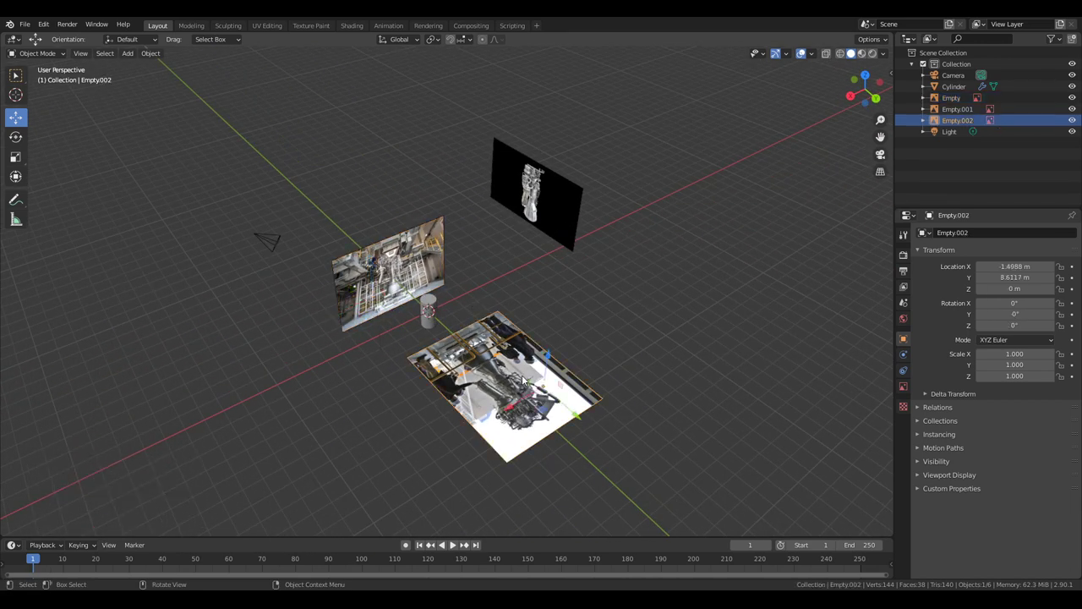
pyautogui.press('Delete')
pyautogui.click(359, 279)
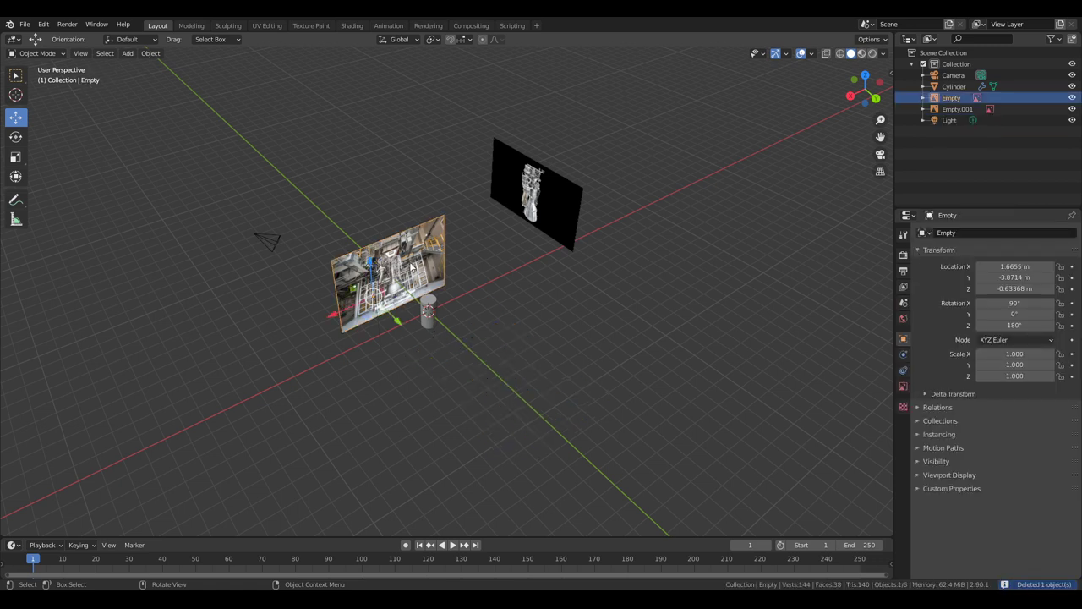
pyautogui.press('Delete')
pyautogui.click(575, 250)
pyautogui.press('Delete')
pyautogui.moveTo(575, 249); pyautogui.dragTo(606, 262, button='middle')
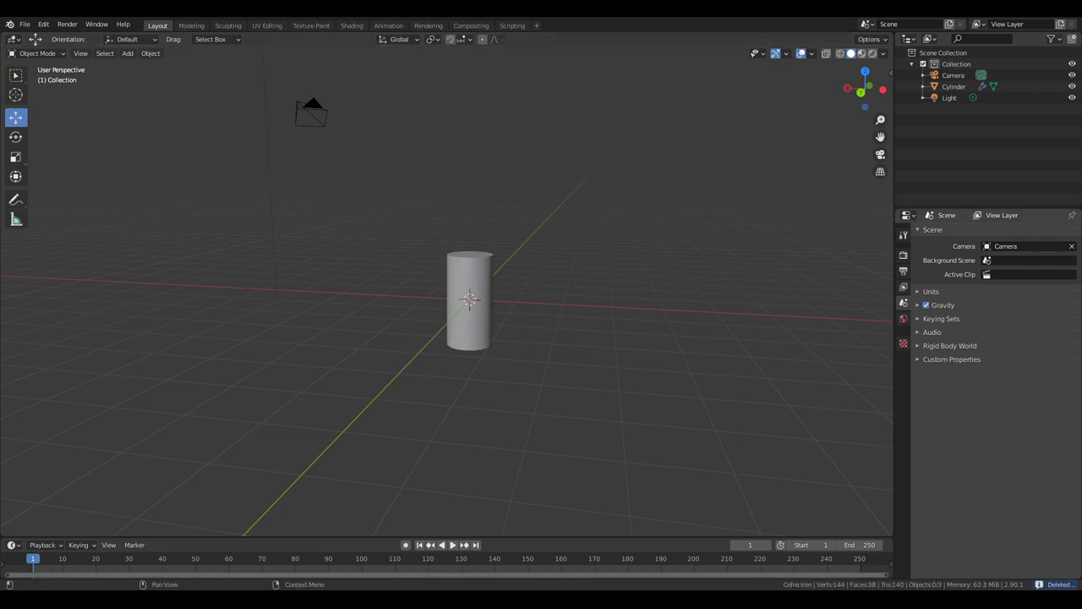
# - Delete the cylinder's bottom cap in Edit Mode using face selection and the Faces delete option
pyautogui.moveTo(592, 305); pyautogui.dragTo(655, 284, button='middle')
pyautogui.click(563, 264)
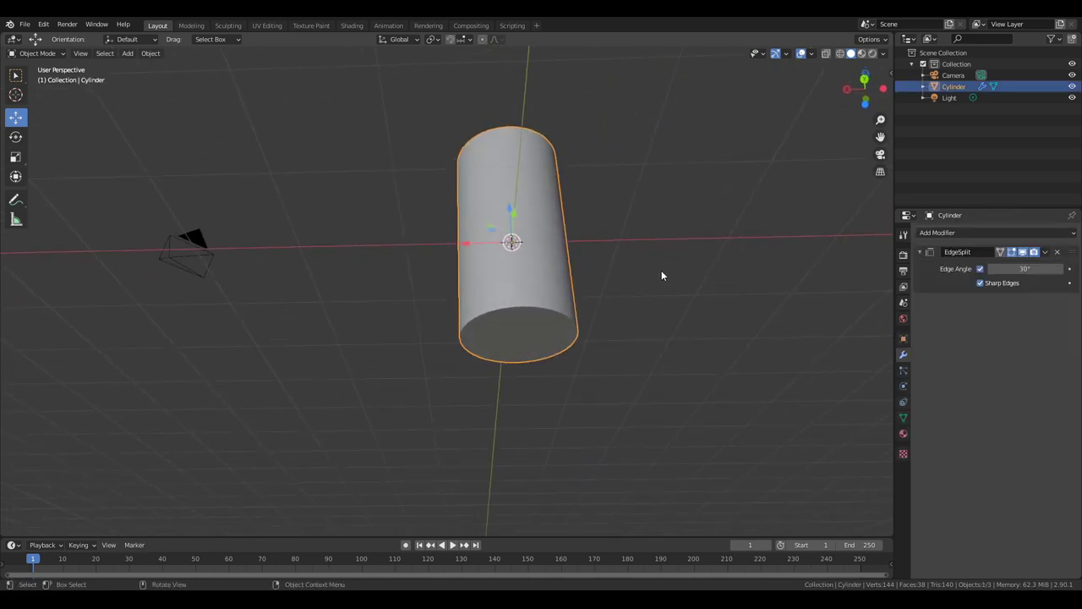
pyautogui.scroll(1, 662, 276)
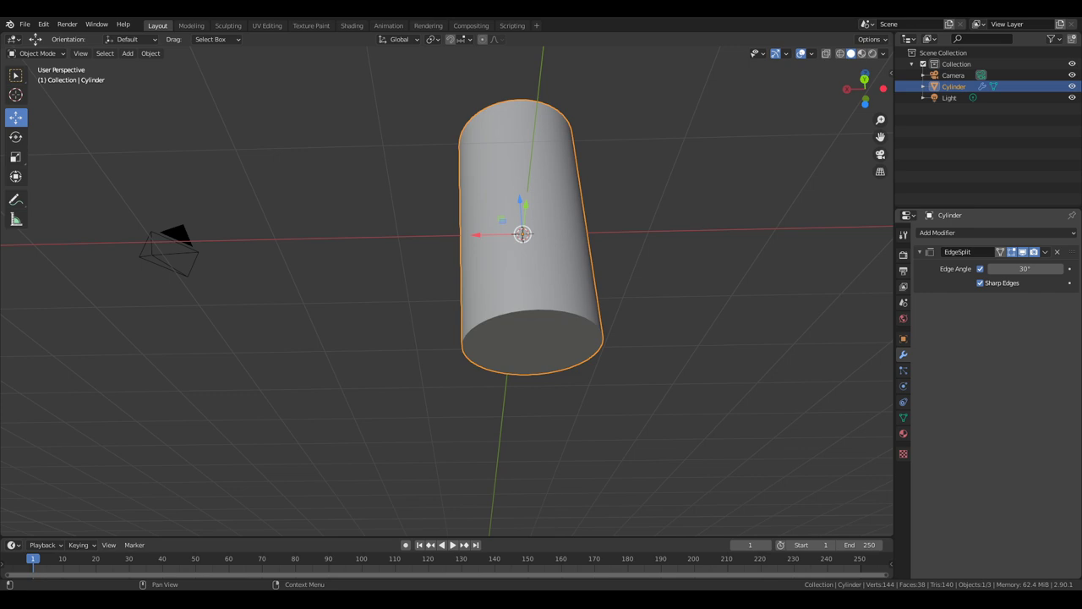
pyautogui.moveTo(676, 397); pyautogui.dragTo(618, 362, button='middle')
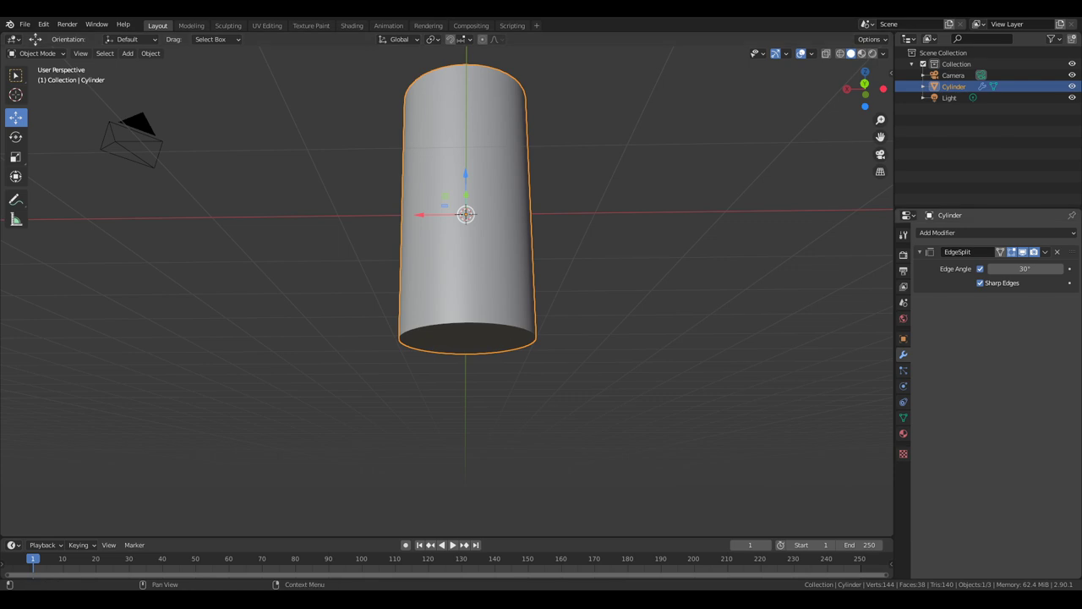
pyautogui.moveTo(409, 279); pyautogui.dragTo(409, 311, button='middle')
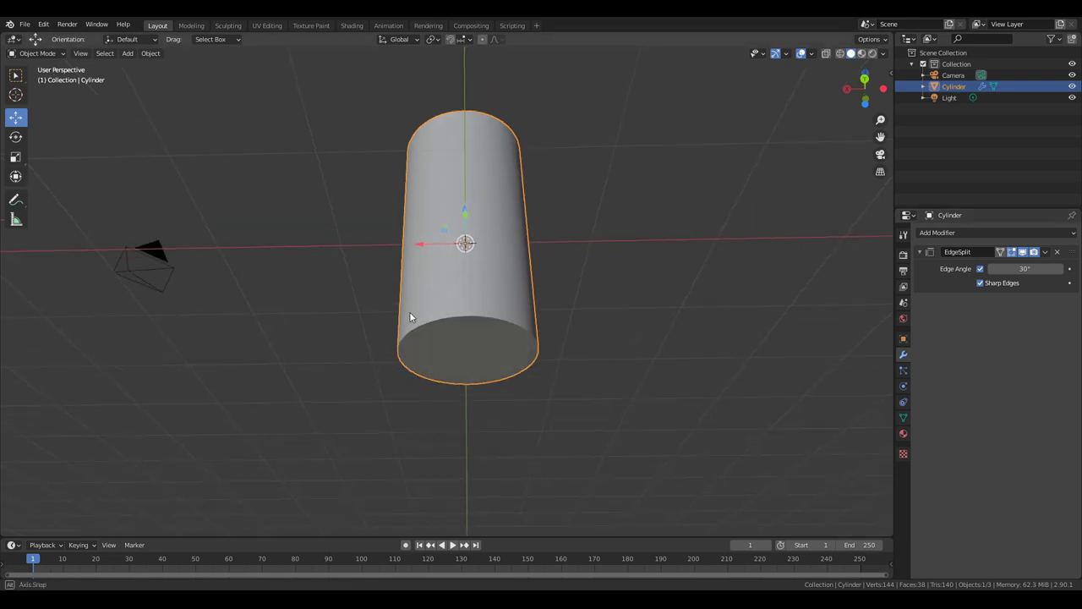
pyautogui.press('Tab')
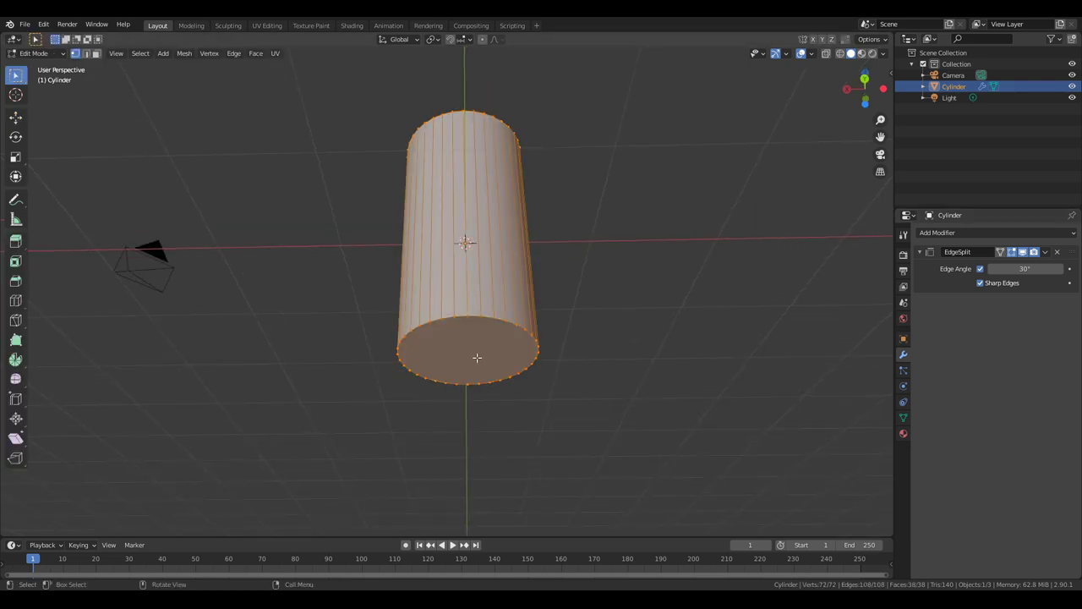
pyautogui.hotkey('alt', 'a')
pyautogui.press('3')
pyautogui.click(464, 339)
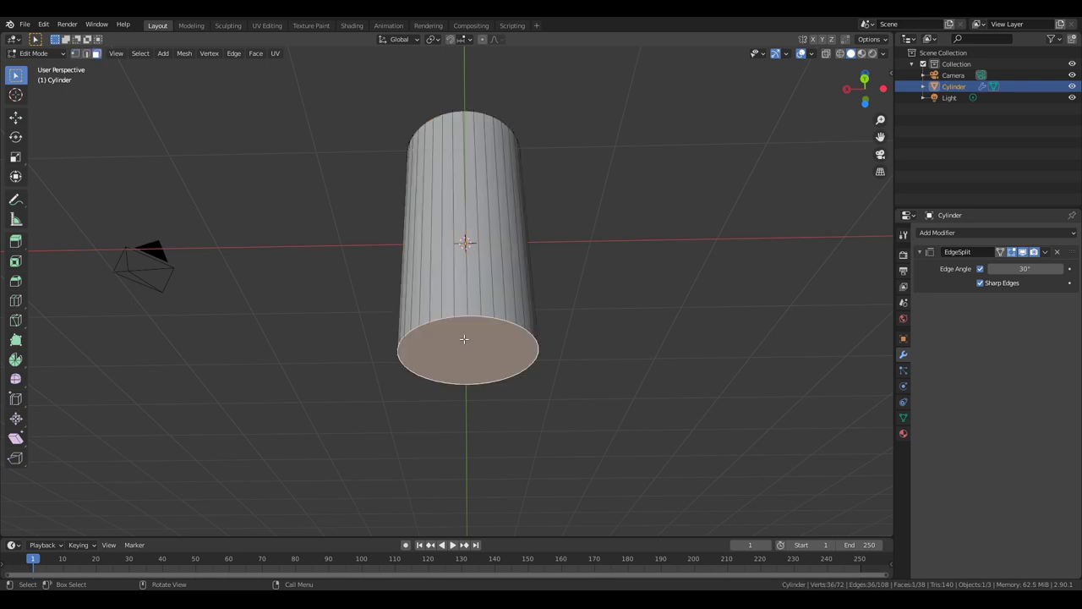
pyautogui.press('x')
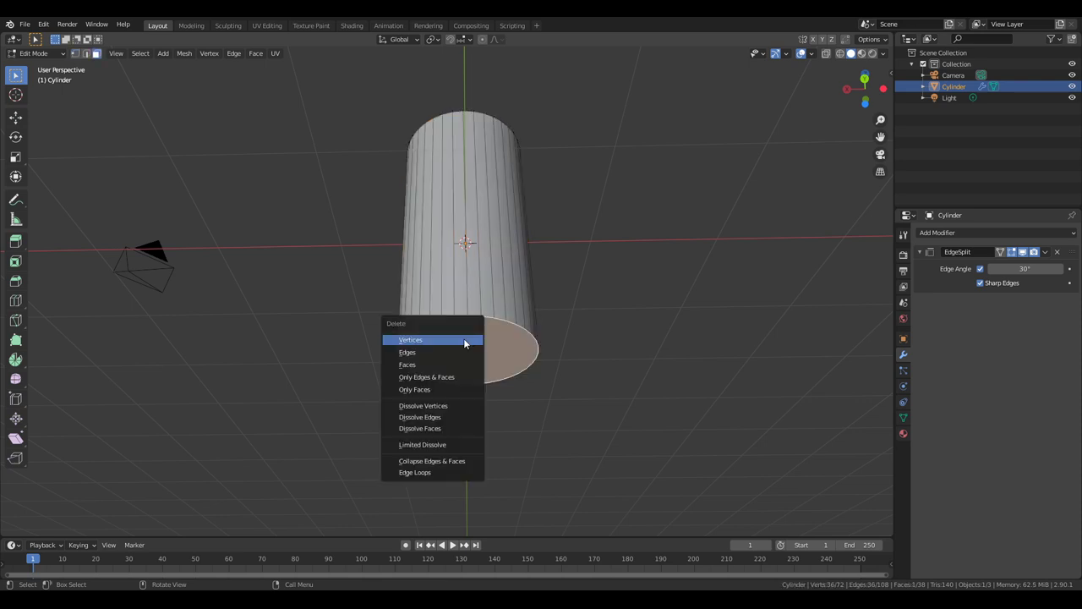
pyautogui.click(459, 365)
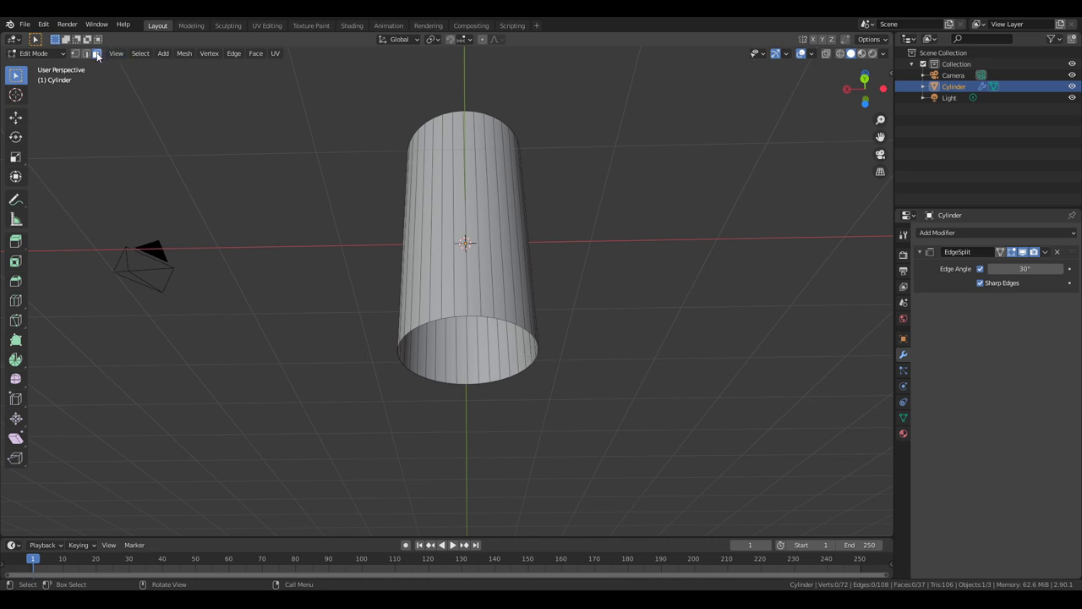
# - Compare the open-ended cylinder in Object Mode and Edit Mode, ending in Edit Mode with face selection active
pyautogui.press('Tab')
pyautogui.press('Tab')
pyautogui.press('Tab')
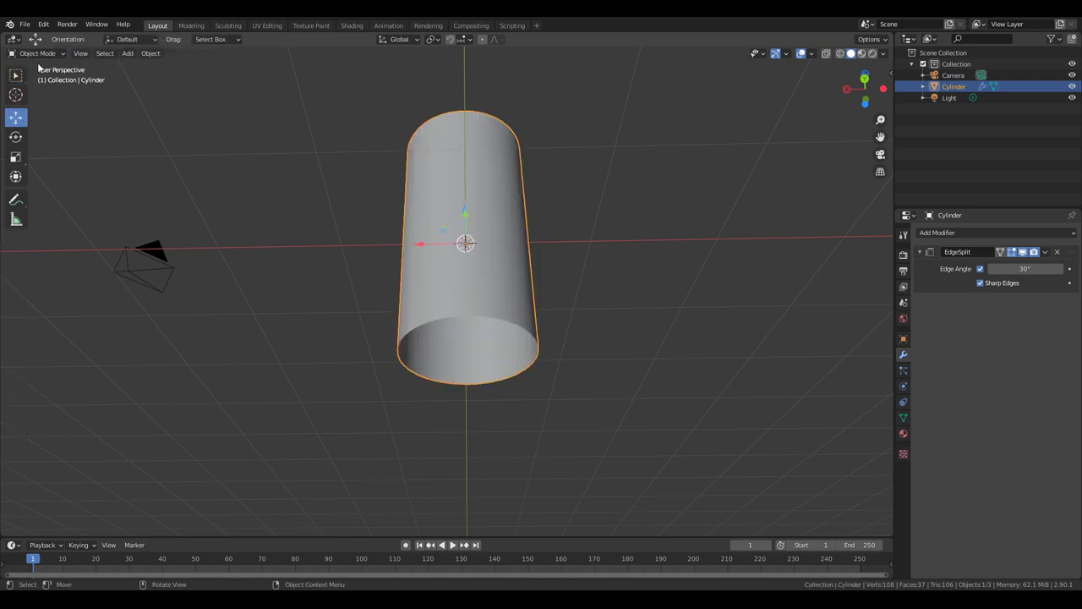
pyautogui.press('Tab')
pyautogui.click(95, 54)
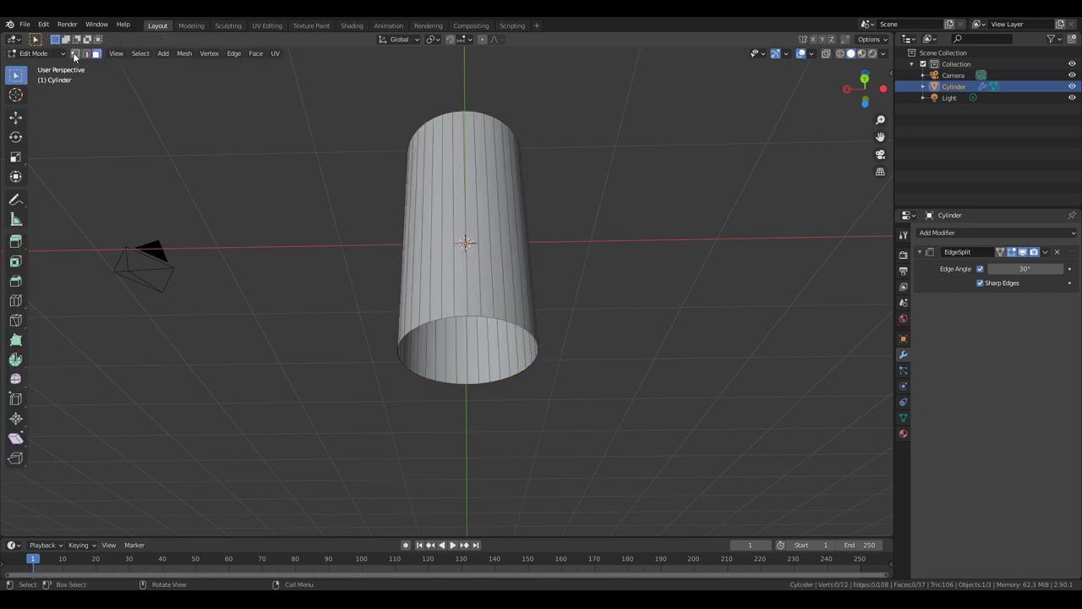
# - Try vertex, edge and face selection in turn on the cylinder's lower rim and side wall
pyautogui.click(74, 55)
pyautogui.scroll(3, 380, 253)
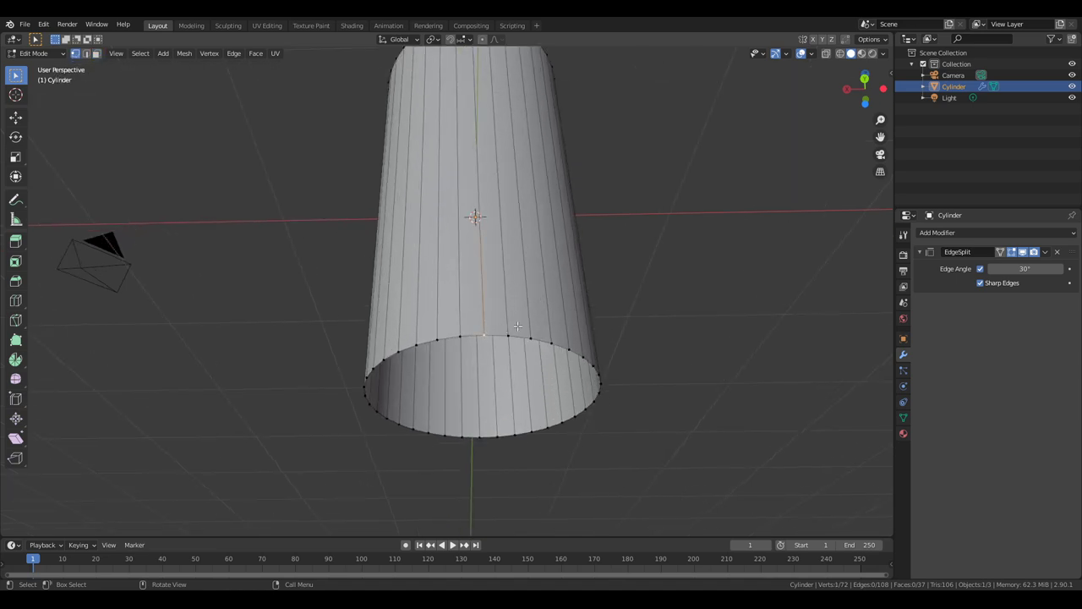
pyautogui.press('2')
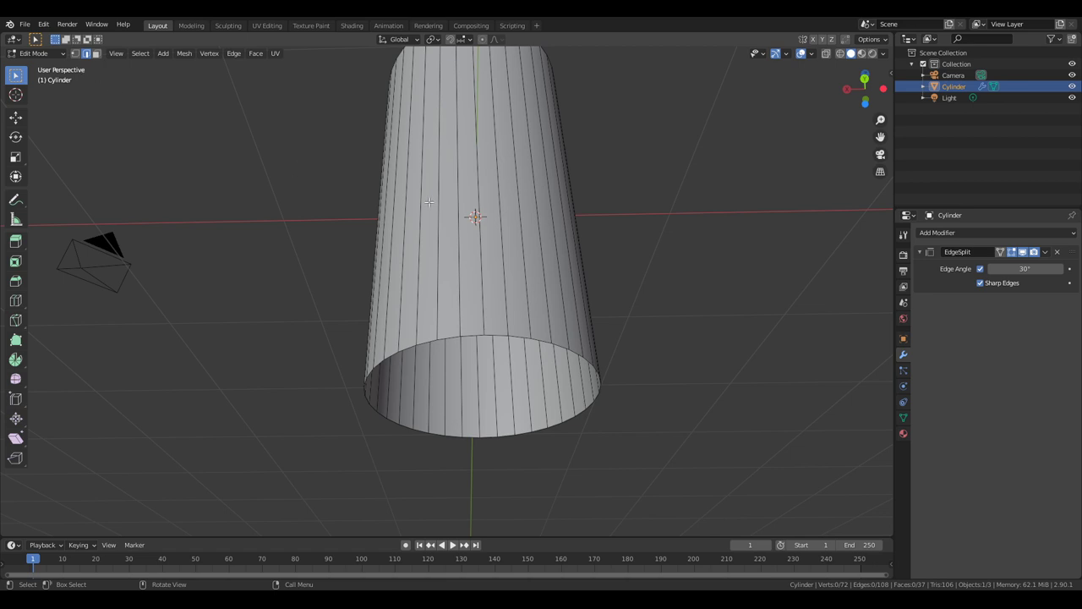
pyautogui.click(478, 239)
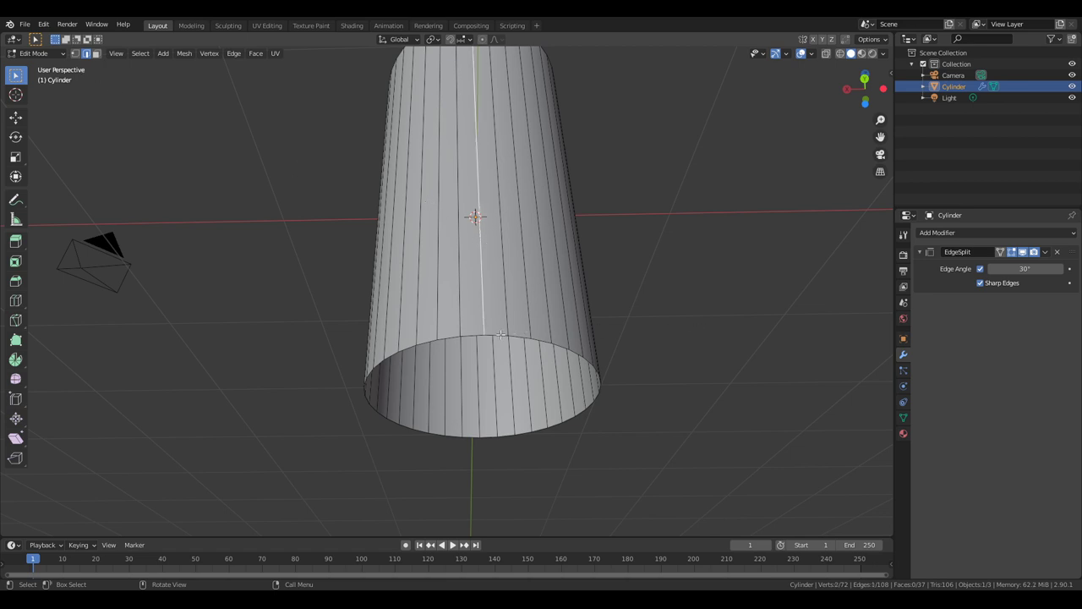
pyautogui.hotkey('alt', 'a')
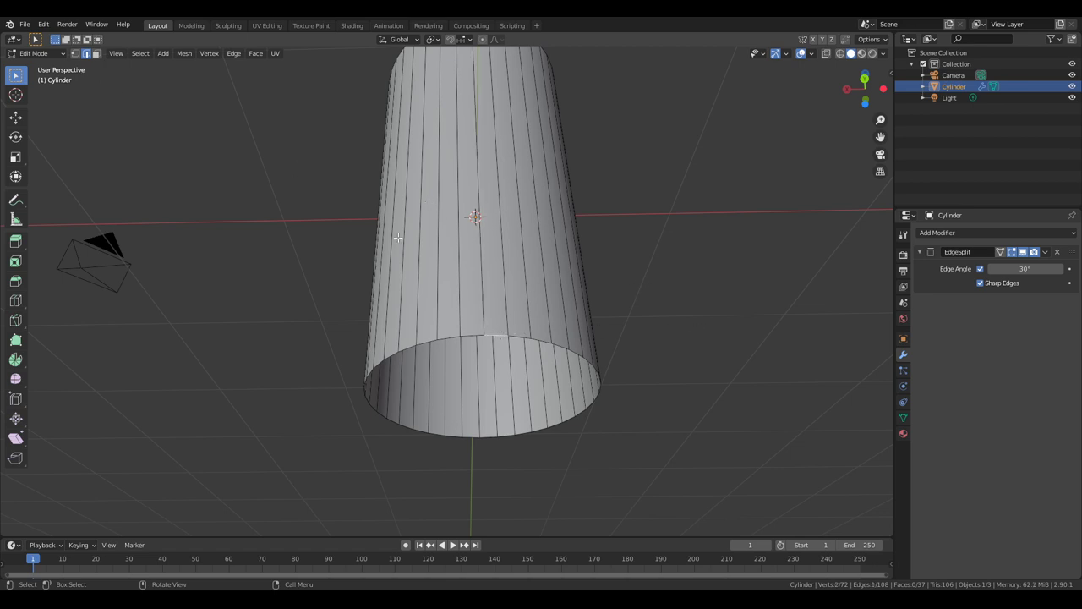
pyautogui.press('3')
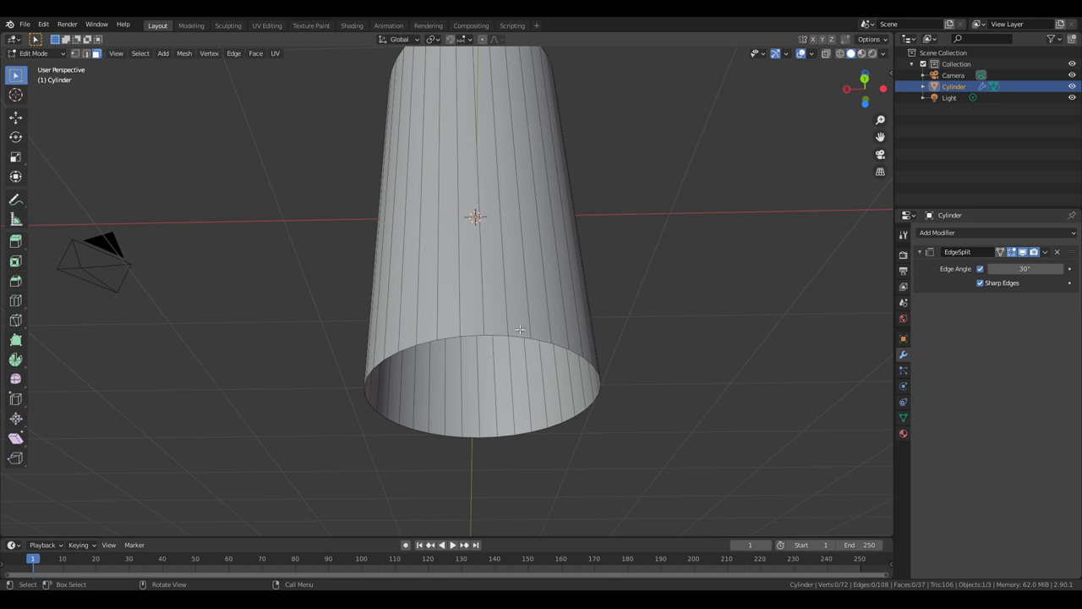
pyautogui.click(496, 256)
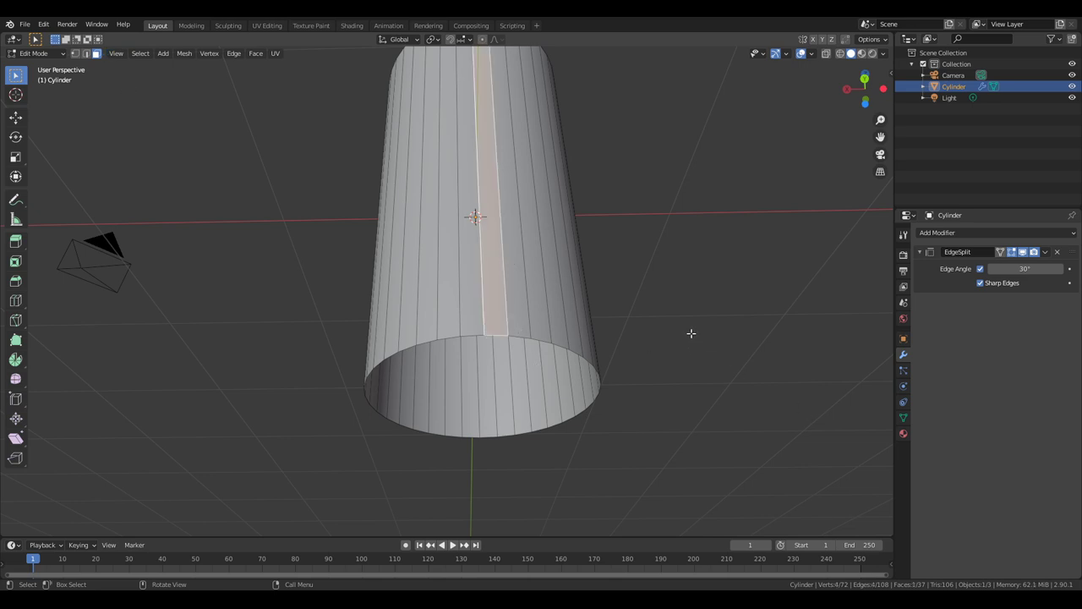
# - Cycle through vertex and edge selection again and finish with one narrow side face of the cylinder selected
pyautogui.press('KP_Decimal')
pyautogui.click(76, 54)
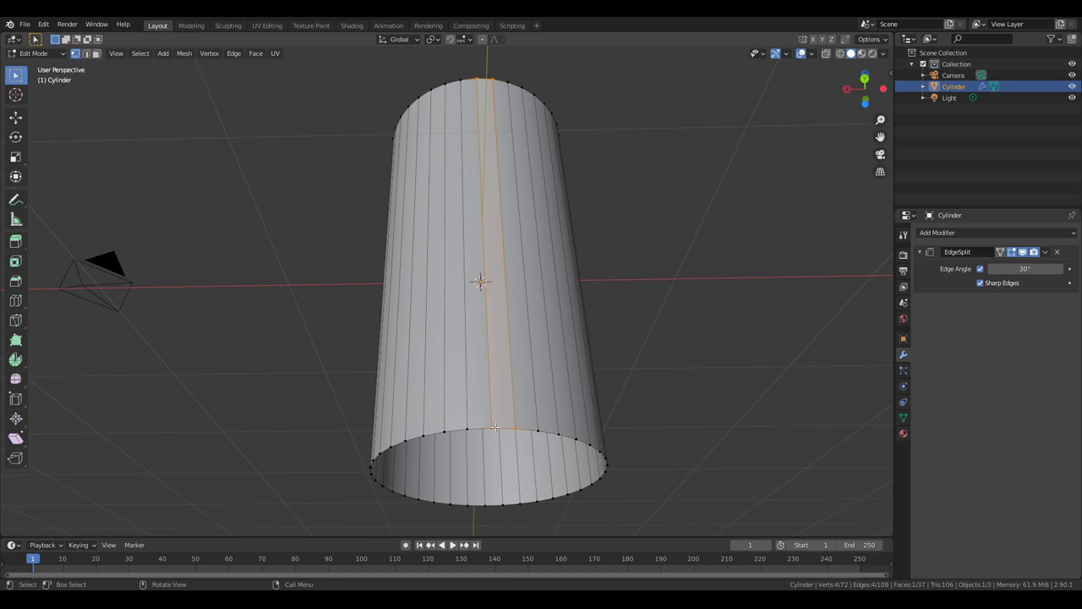
pyautogui.hotkey('alt', 'a')
pyautogui.click(86, 53)
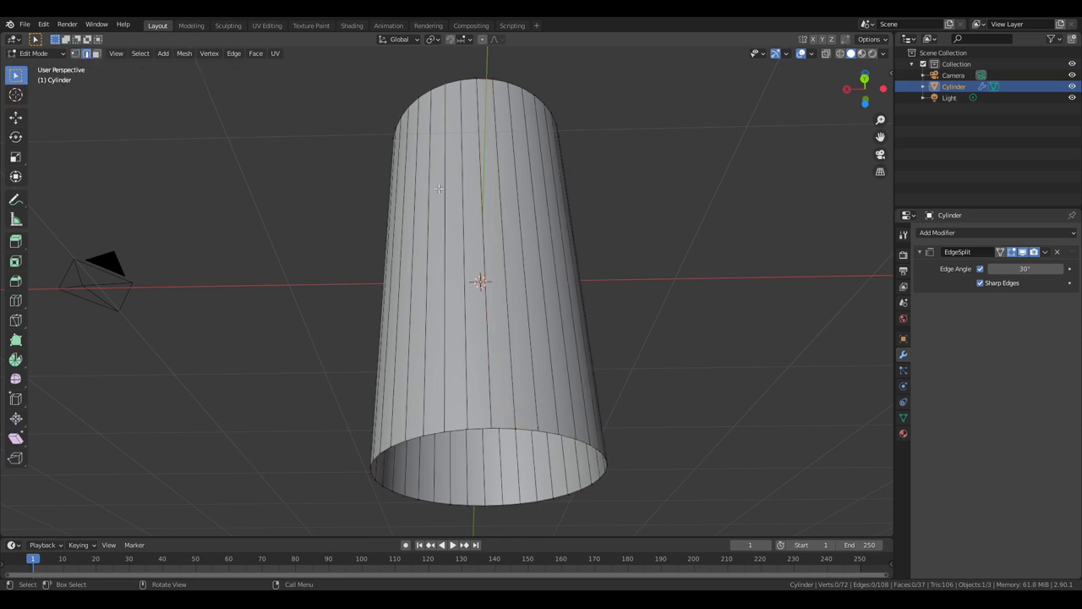
pyautogui.click(504, 222)
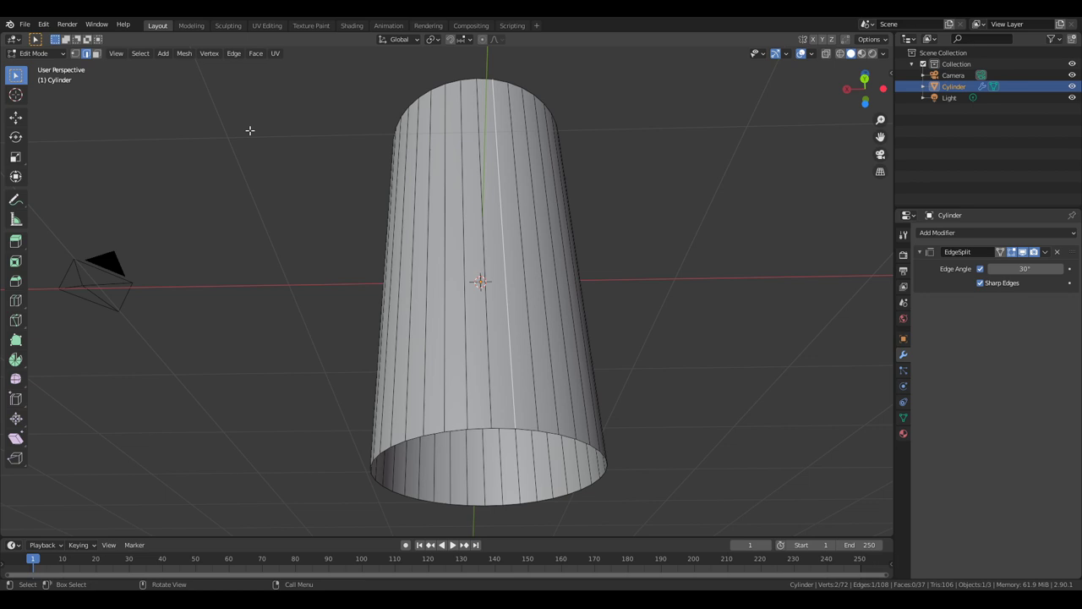
pyautogui.click(97, 54)
pyautogui.click(473, 189)
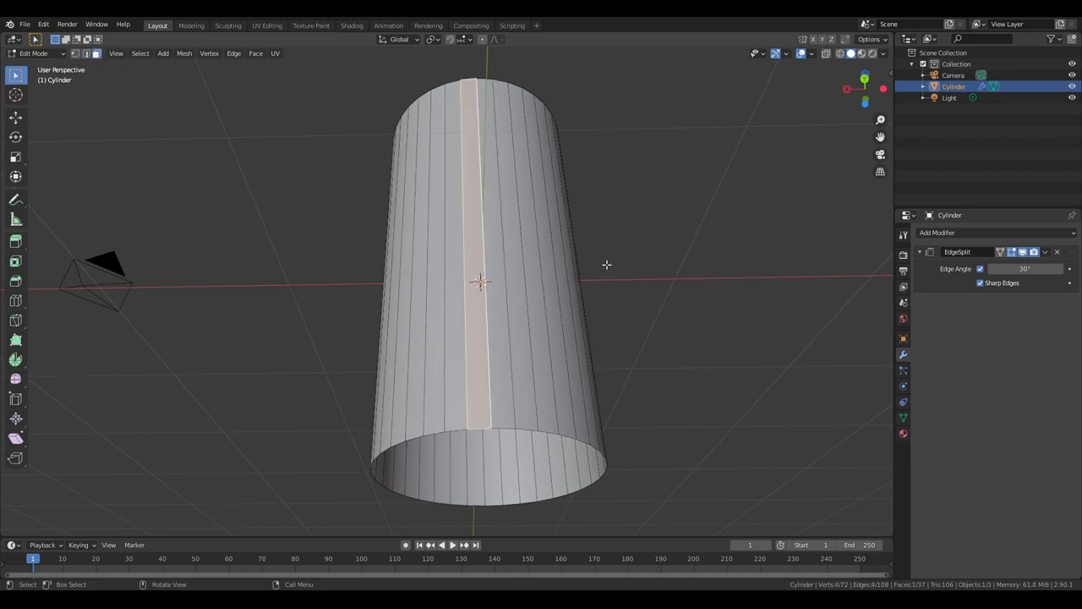
# - Turn on the display of face normals for the cylinder in the viewport overlays
pyautogui.moveTo(607, 263); pyautogui.dragTo(650, 296, button='middle')
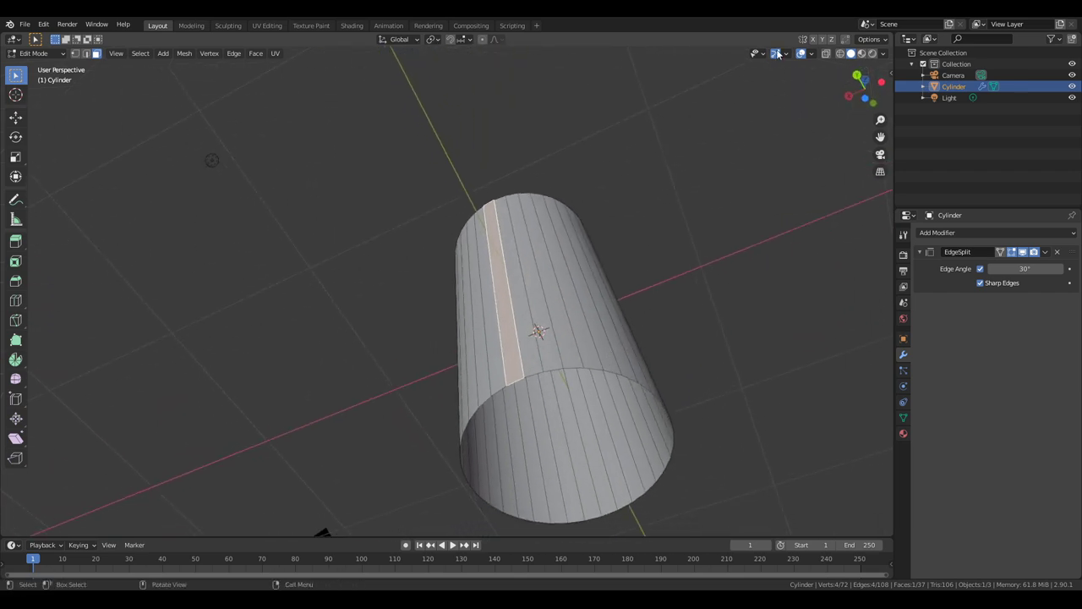
pyautogui.click(812, 54)
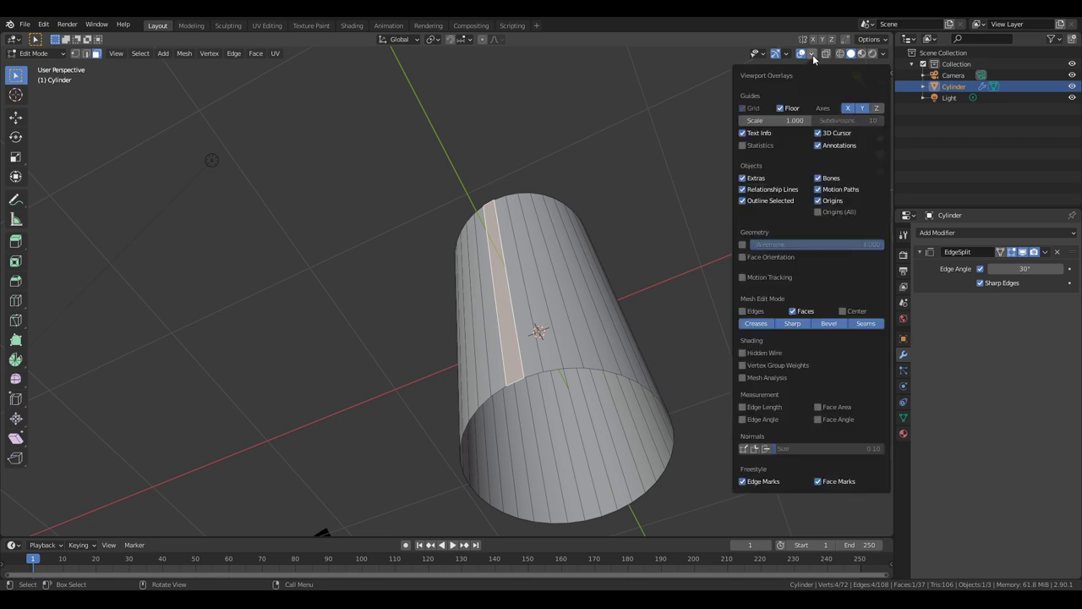
pyautogui.click(766, 449)
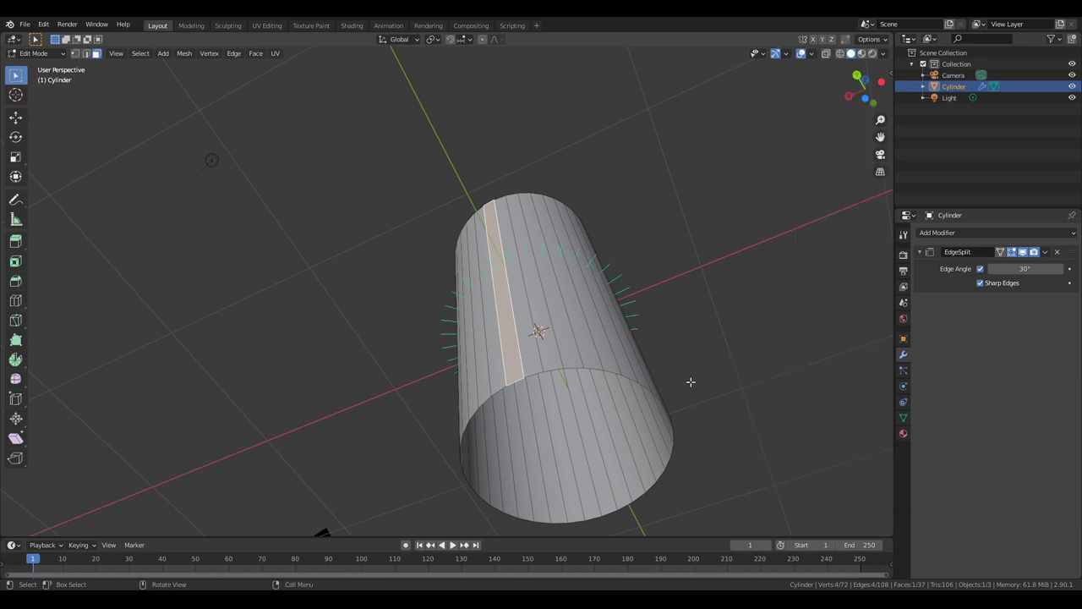
# - Examine the face normals around the outside and inside of the open-ended cylinder, along with their overlay setting
pyautogui.moveTo(690, 380); pyautogui.dragTo(493, 268, button='middle')
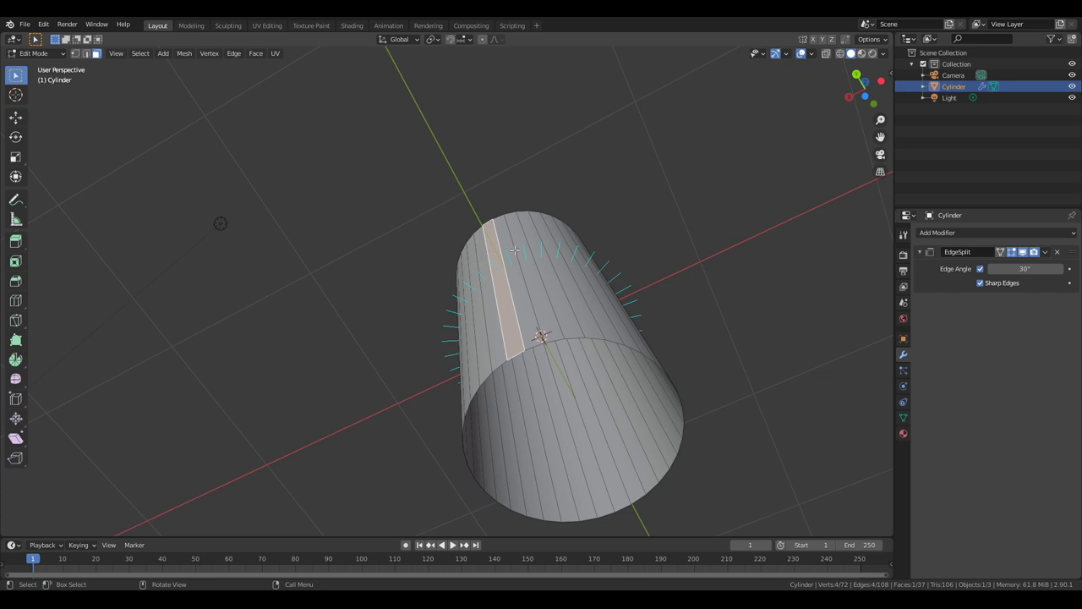
pyautogui.moveTo(597, 290); pyautogui.dragTo(419, 249, button='middle')
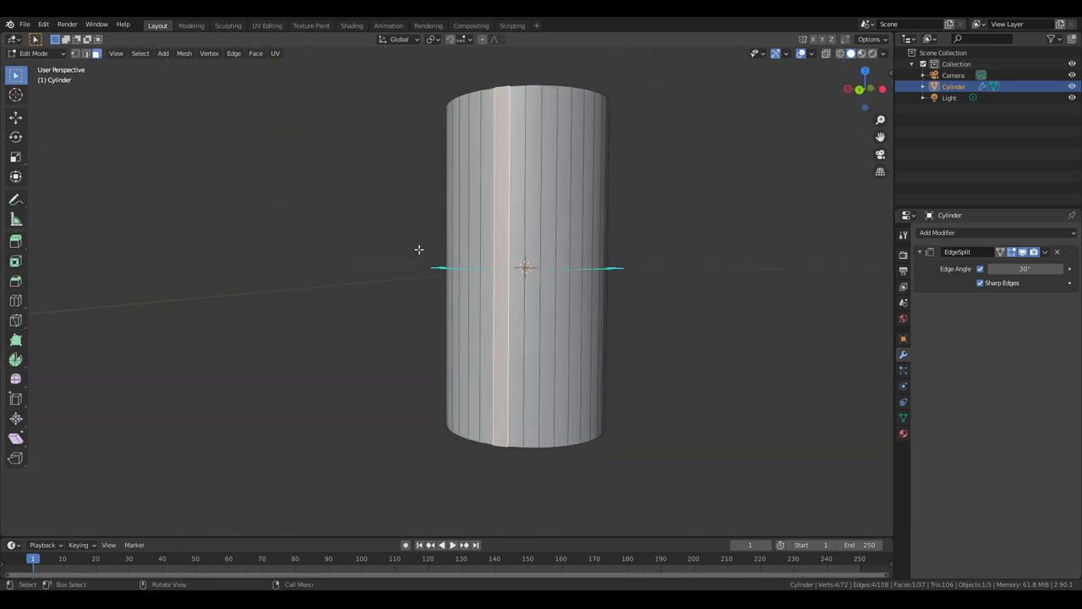
pyautogui.moveTo(599, 272); pyautogui.dragTo(579, 315, button='middle')
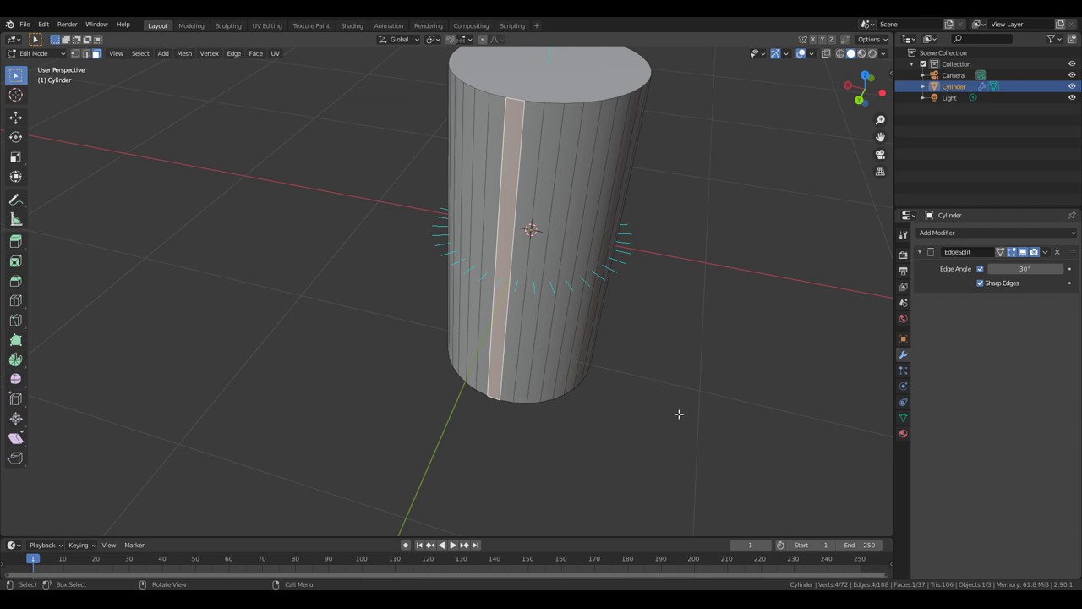
pyautogui.click(812, 54)
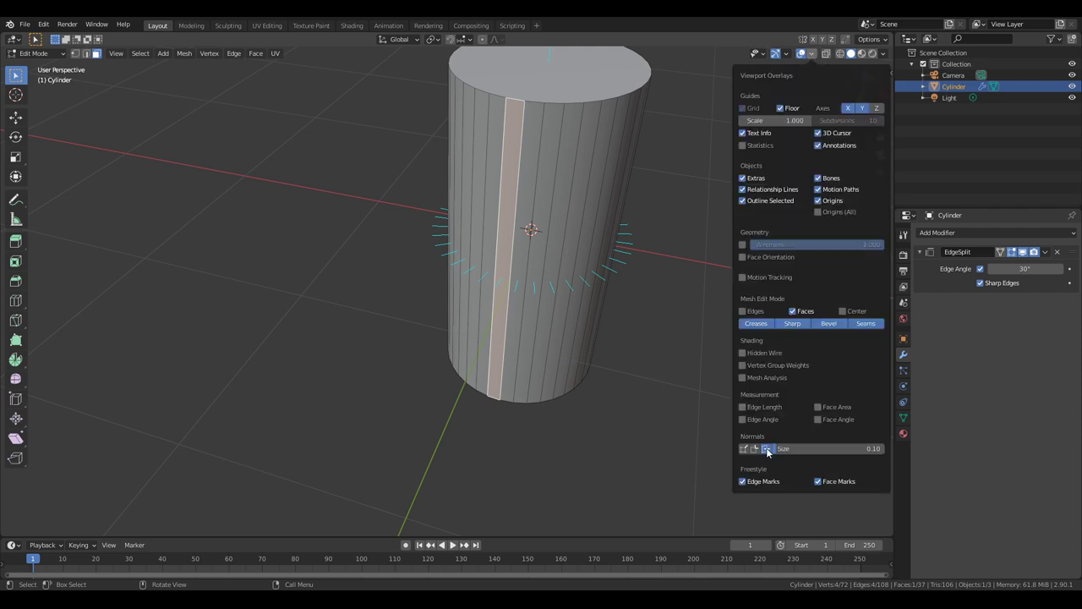
pyautogui.moveTo(616, 435); pyautogui.dragTo(599, 230, button='middle')
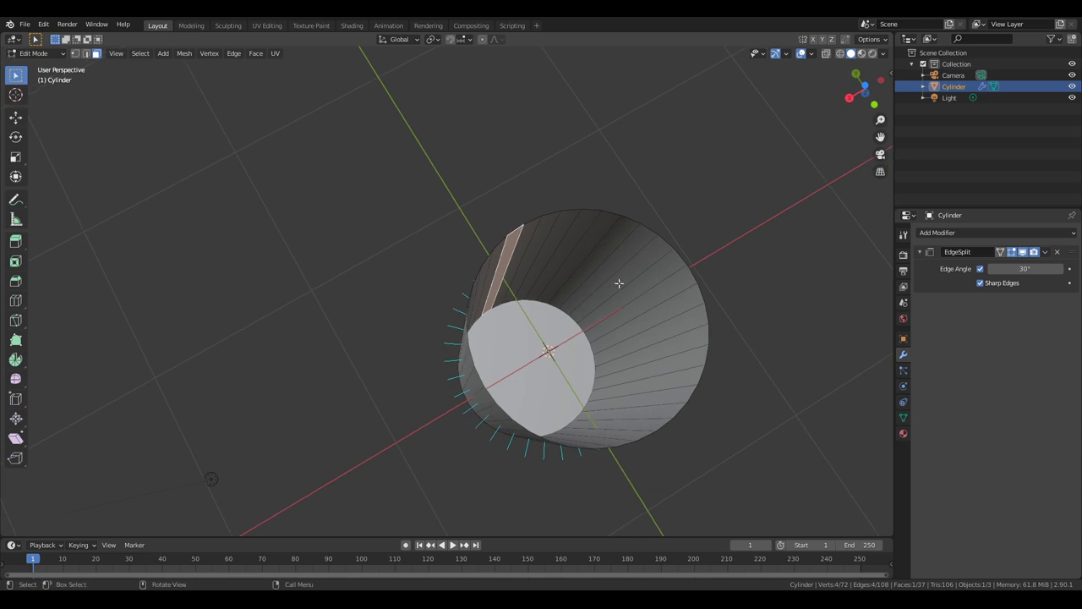
pyautogui.moveTo(619, 283); pyautogui.dragTo(658, 303, button='middle')
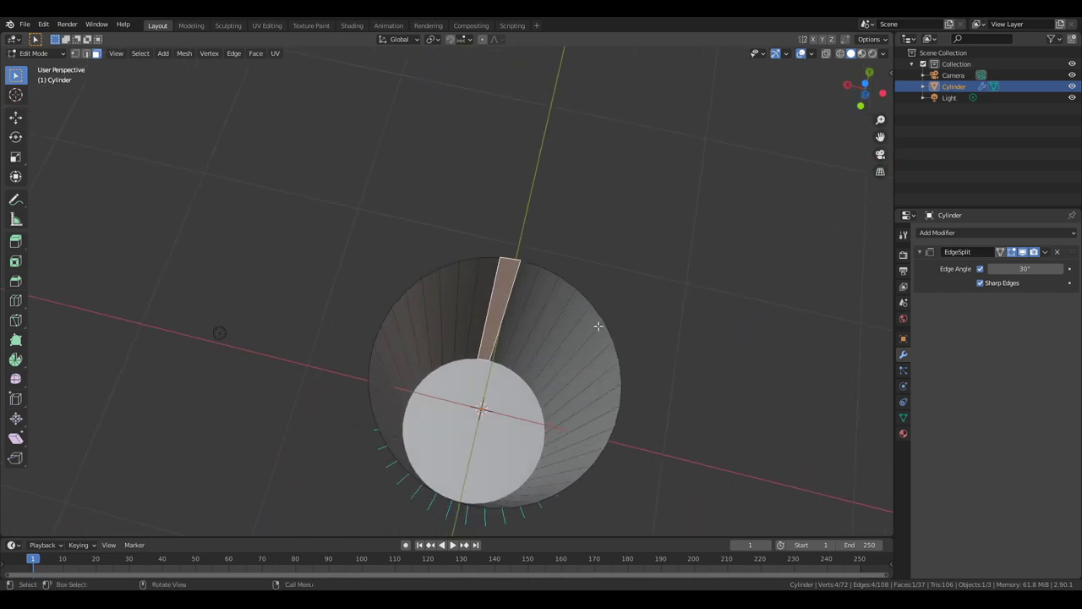
pyautogui.moveTo(598, 325); pyautogui.dragTo(667, 324, button='middle')
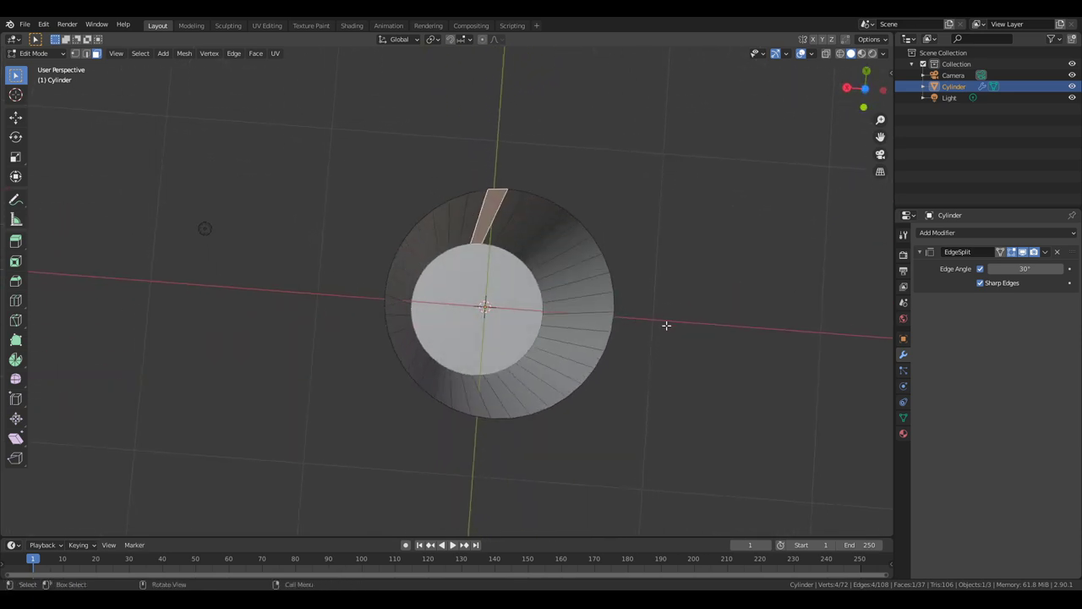
# - Add a Solidify modifier to the cylinder and inspect the wall thickness at its open end
pyautogui.click(945, 231)
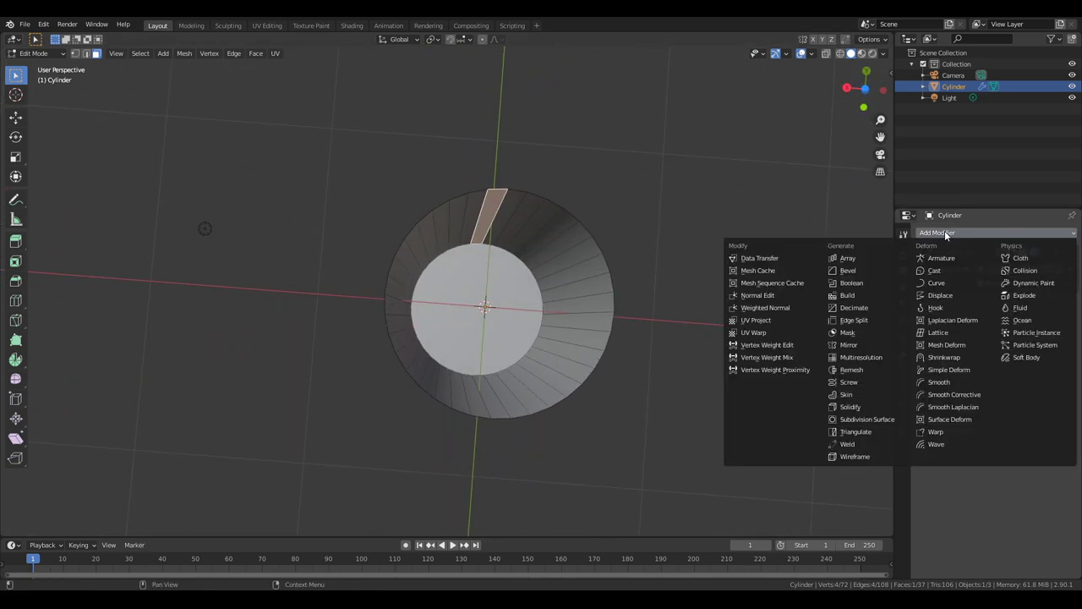
pyautogui.click(880, 407)
pyautogui.moveTo(713, 333); pyautogui.dragTo(713, 352, button='middle')
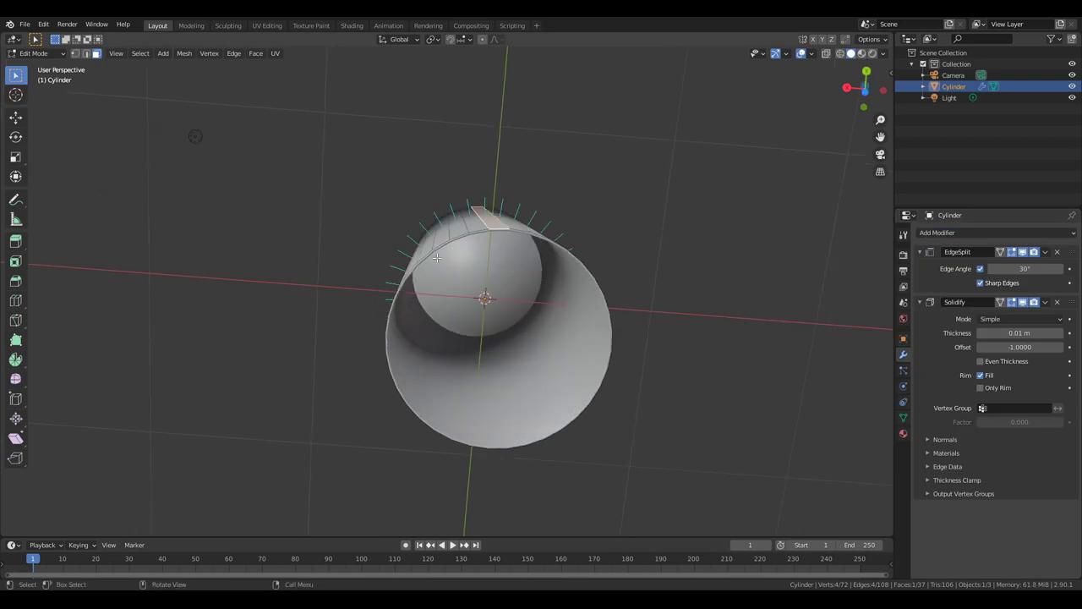
pyautogui.scroll(2, 479, 251)
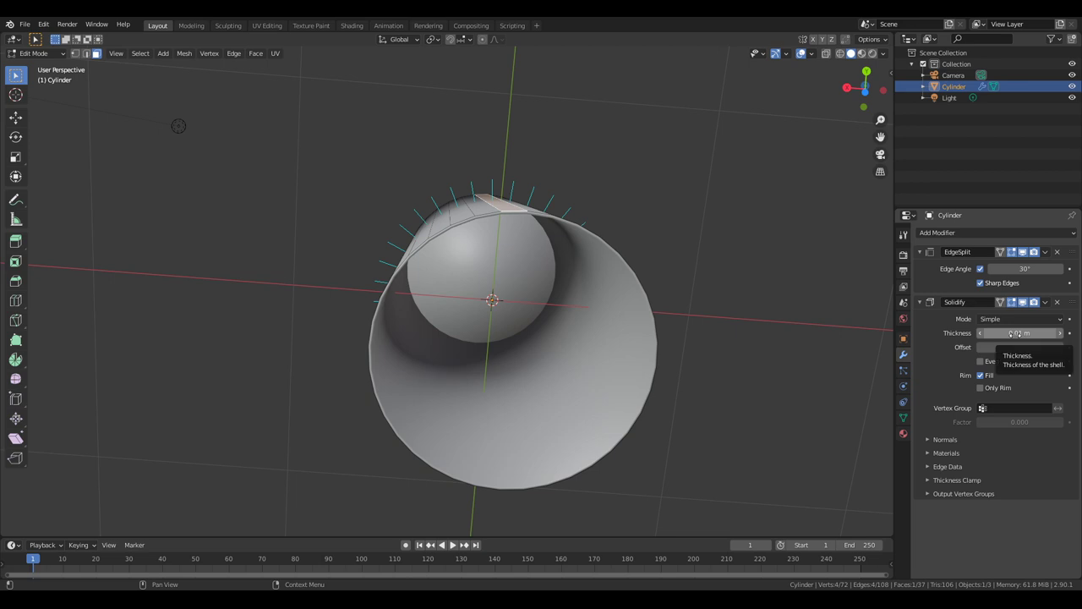
pyautogui.scroll(-1, 768, 367)
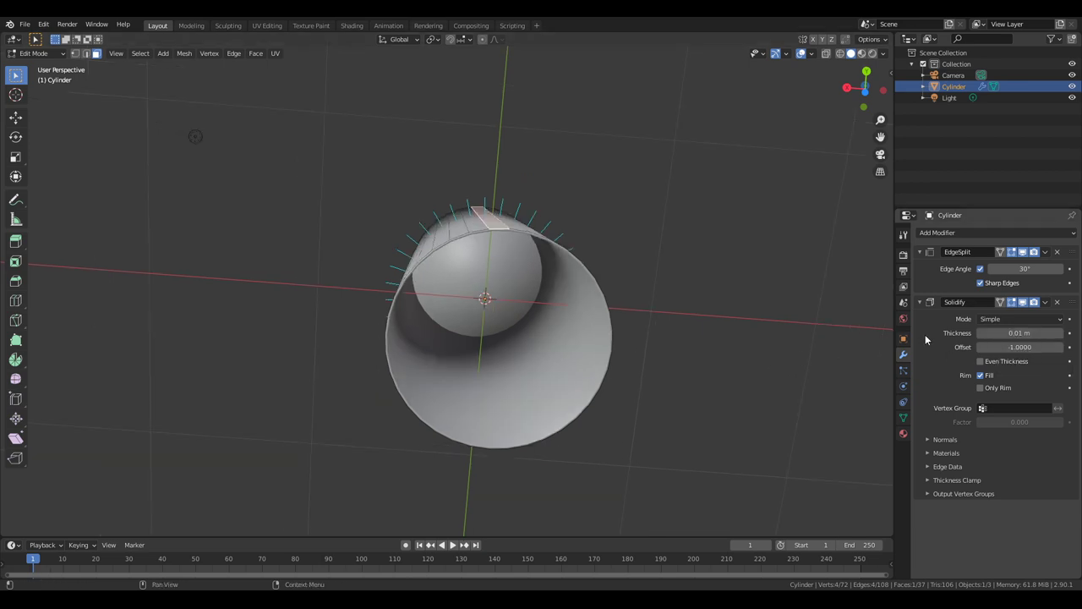
# - Move the Solidify modifier above EdgeSplit in the modifier stack and check the shading inside the cylinder
pyautogui.moveTo(754, 301); pyautogui.dragTo(700, 297, button='middle')
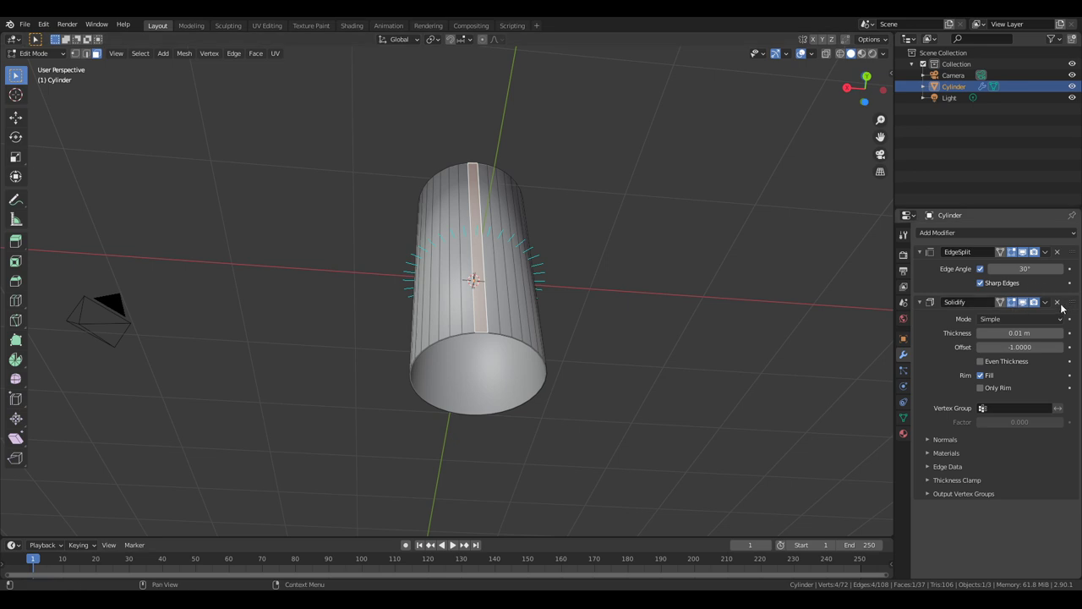
pyautogui.moveTo(1072, 302); pyautogui.dragTo(1071, 251)
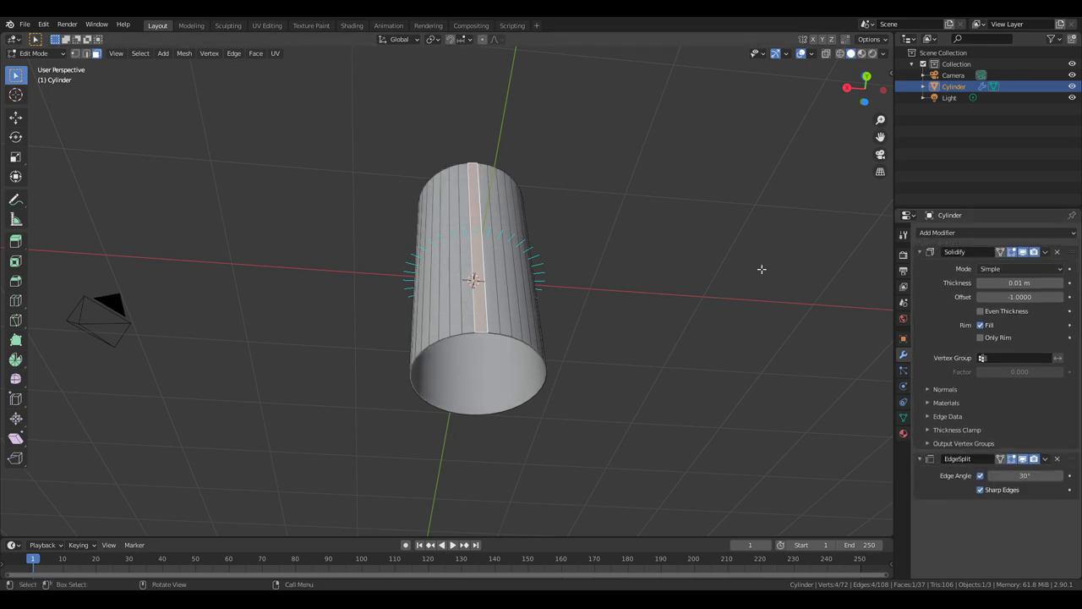
pyautogui.moveTo(761, 269); pyautogui.dragTo(583, 270, button='middle')
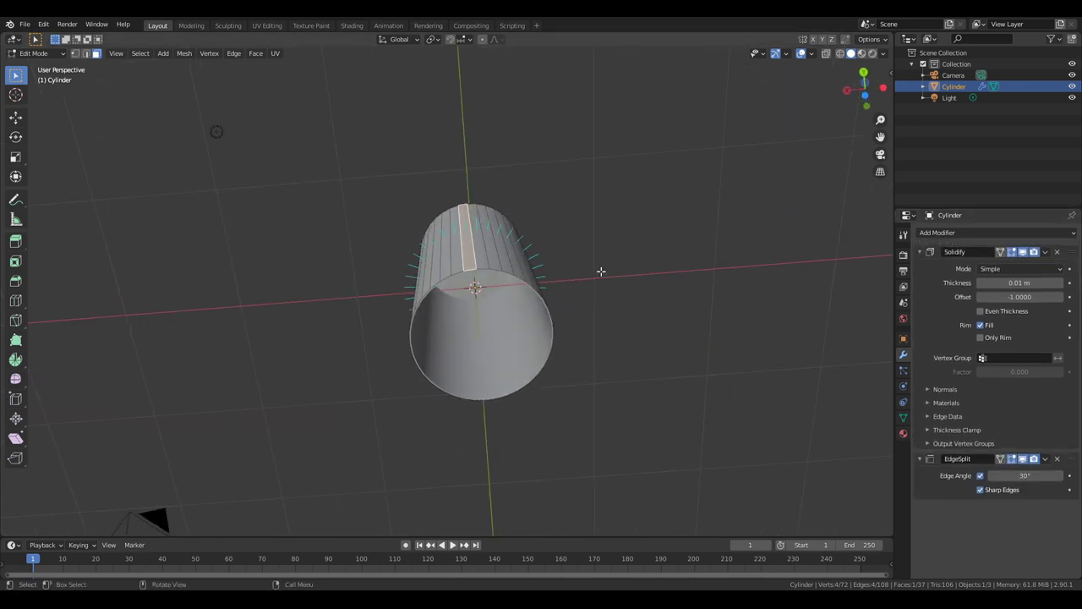
pyautogui.scroll(-3, 603, 246)
pyautogui.scroll(5, 603, 246)
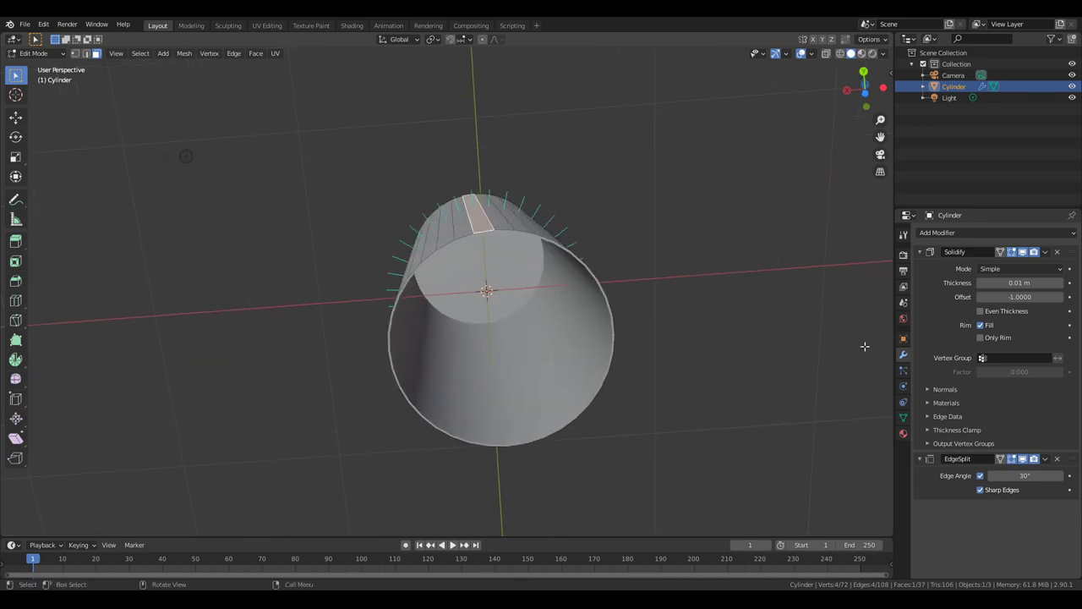
# - Apply the Solidify modifier in Object Mode and return to Edit Mode
pyautogui.click(1047, 253)
pyautogui.press('Tab')
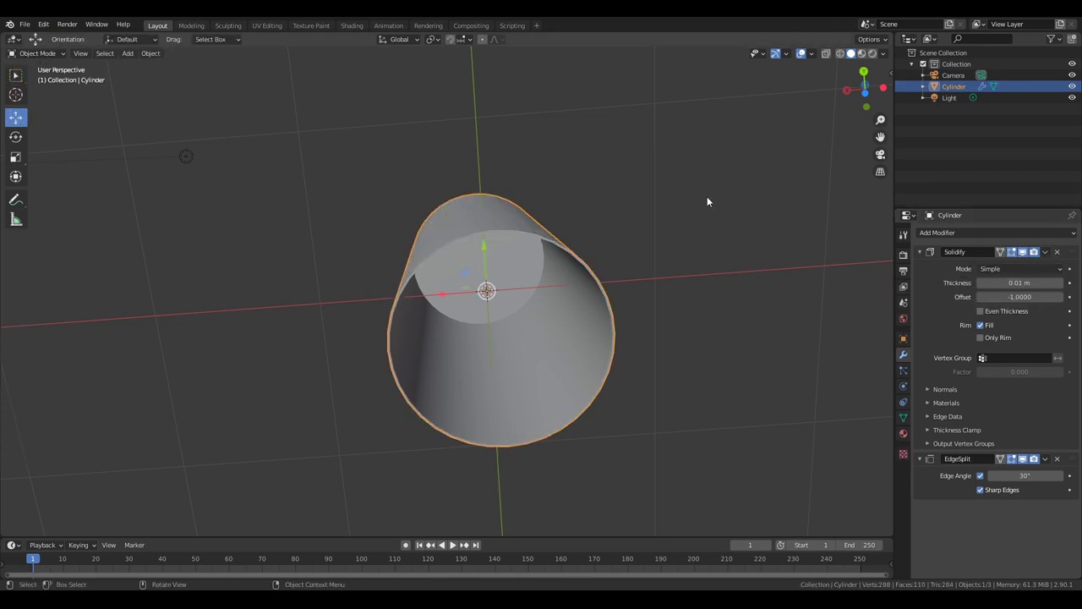
pyautogui.click(1046, 252)
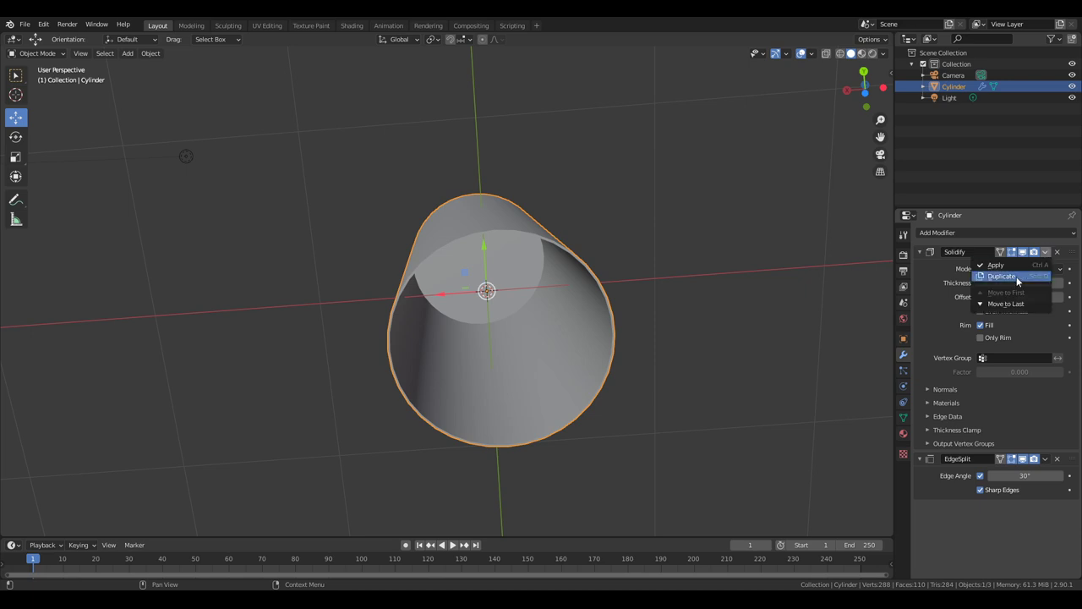
pyautogui.click(996, 265)
pyautogui.moveTo(735, 172); pyautogui.dragTo(691, 203, button='middle')
pyautogui.press('Tab')
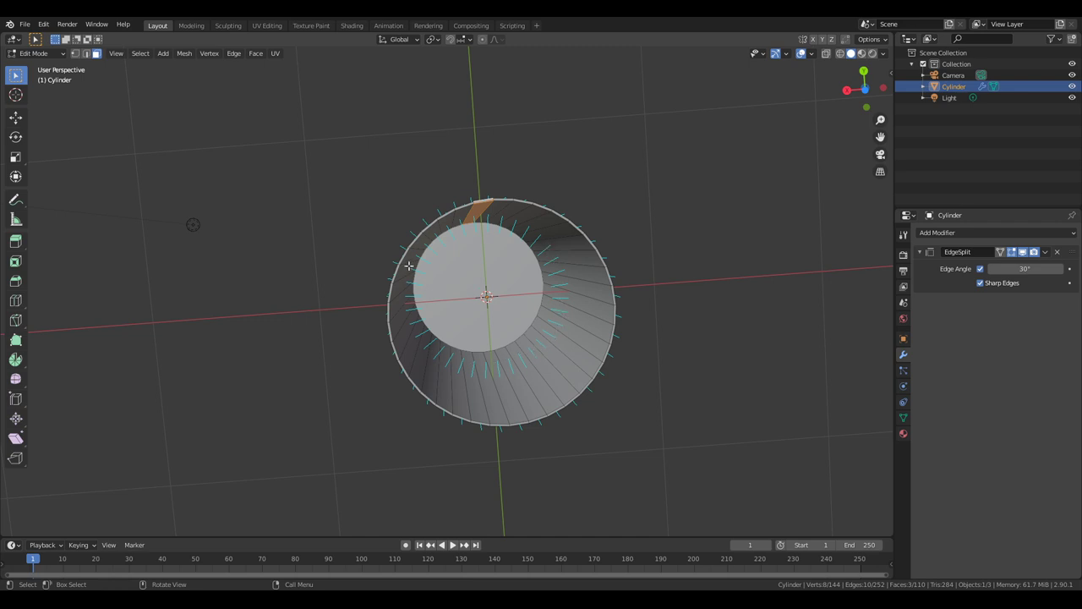
# - Examine the face normals on the inner wall, outer wall and rim of the thickened cylinder mesh
pyautogui.scroll(2, 476, 268)
pyautogui.scroll(2, 476, 269)
pyautogui.moveTo(389, 196); pyautogui.dragTo(425, 289, button='middle')
pyautogui.scroll(-3, 497, 246)
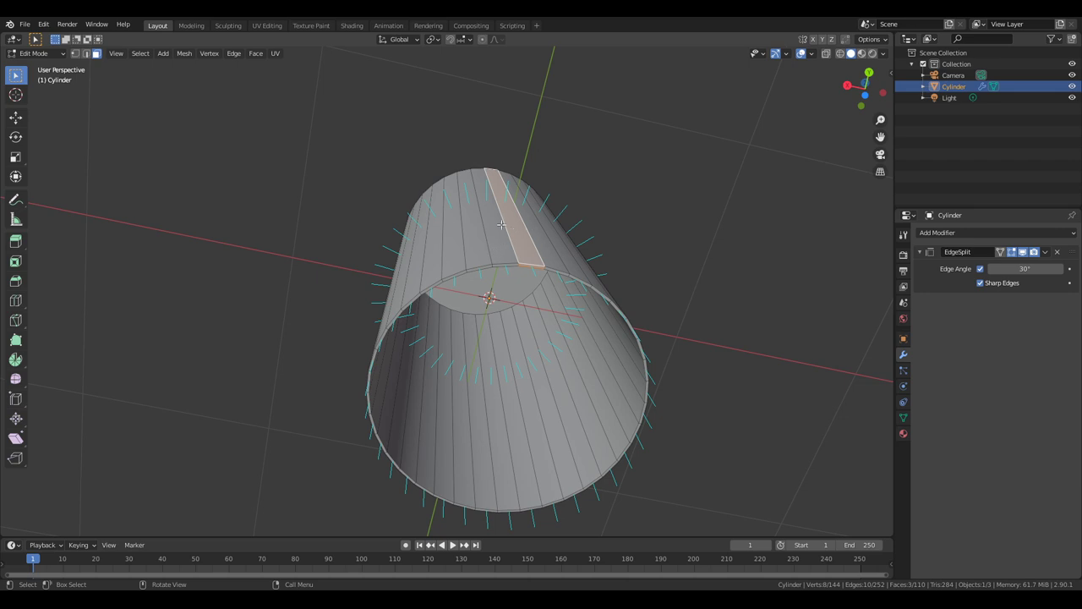
pyautogui.moveTo(470, 219)
pyautogui.mouseDown(button='middle')
pyautogui.moveTo(478, 209)
pyautogui.moveTo(483, 219)
pyautogui.mouseUp(button='middle')
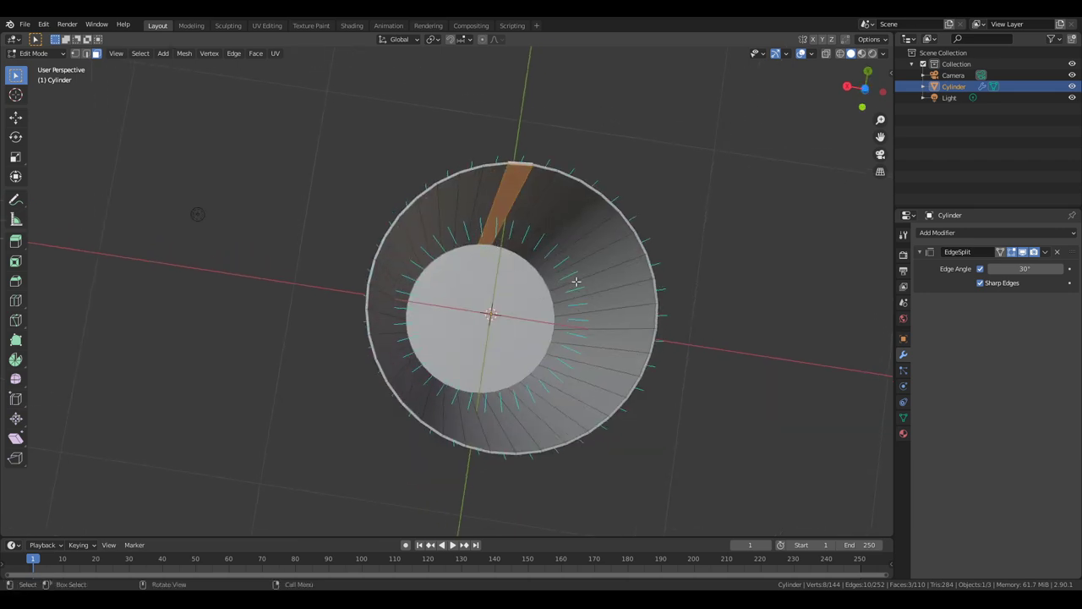
pyautogui.moveTo(576, 282); pyautogui.dragTo(576, 330, button='middle')
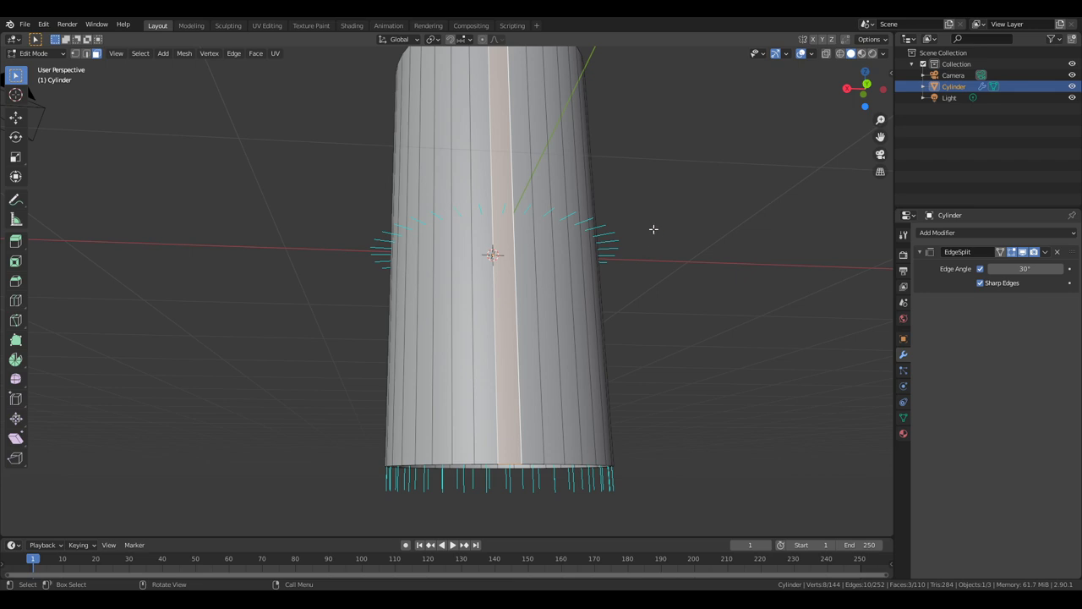
pyautogui.moveTo(650, 246)
pyautogui.mouseDown(button='middle')
pyautogui.moveTo(652, 218)
pyautogui.moveTo(645, 249)
pyautogui.mouseUp(button='middle')
pyautogui.scroll(-3, 648, 222)
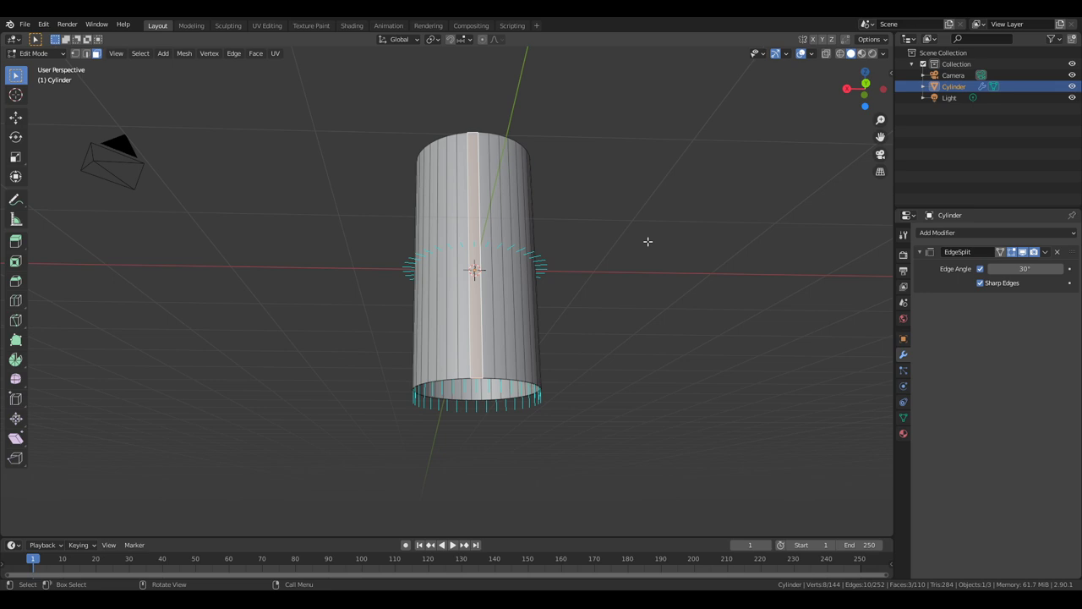
# - Undo applying the Solidify modifier and deselect the cylinder in Object Mode
pyautogui.hotkey('ctrl', 'z')
pyautogui.moveTo(653, 272); pyautogui.dragTo(672, 232, button='middle')
pyautogui.hotkey('ctrl', 'z')
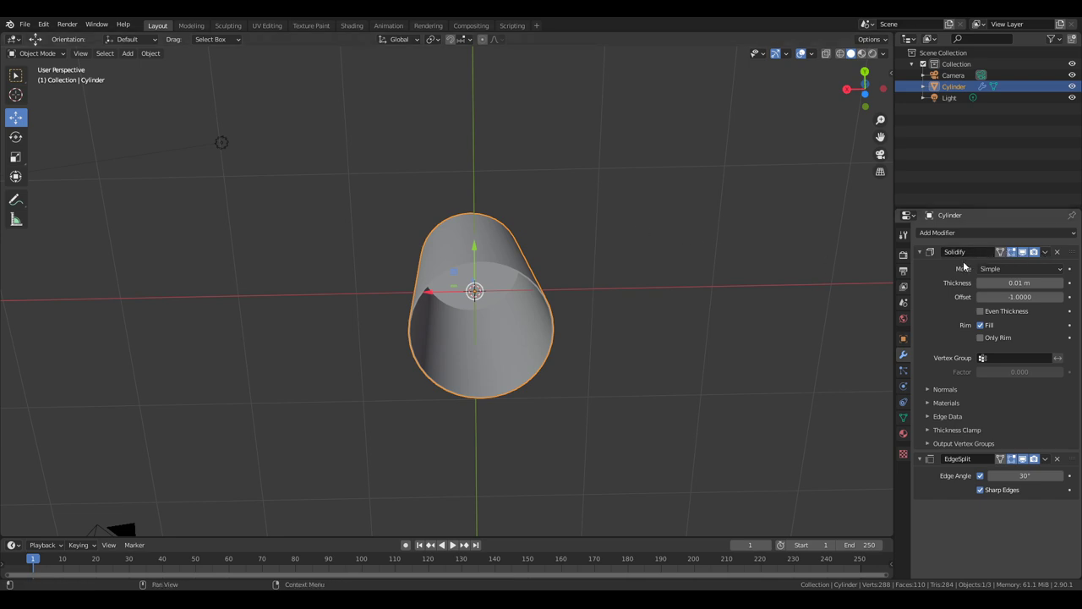
pyautogui.click(722, 291)
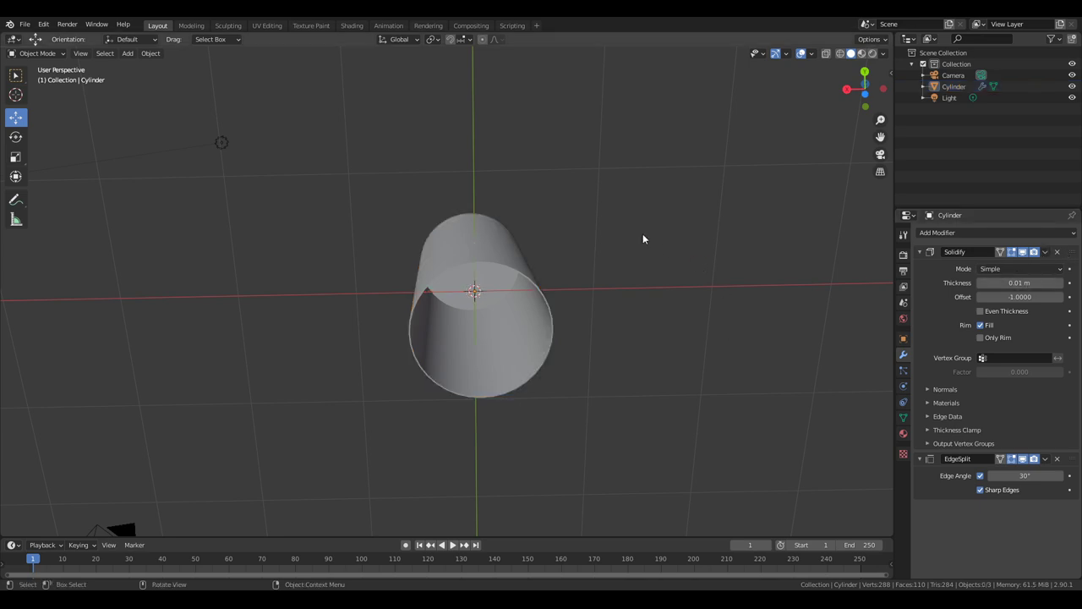
# - Put the cylinder back into Edit Mode and view it in front orthographic projection
pyautogui.moveTo(643, 237); pyautogui.dragTo(645, 259, button='middle')
pyautogui.press('Tab')
pyautogui.moveTo(569, 247); pyautogui.dragTo(621, 301, button='middle')
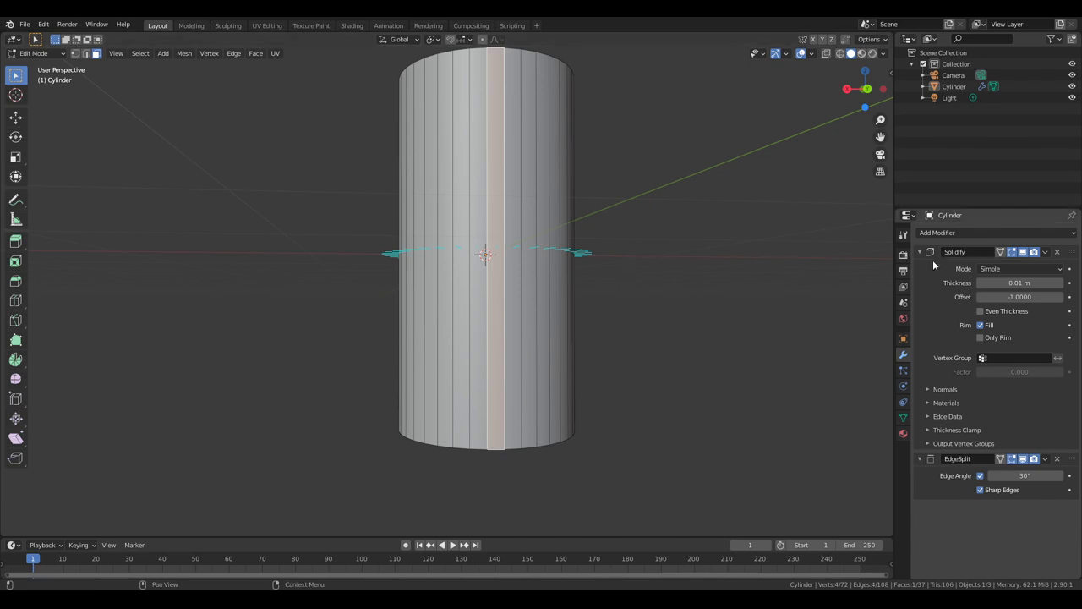
pyautogui.moveTo(633, 340); pyautogui.dragTo(635, 346, button='middle')
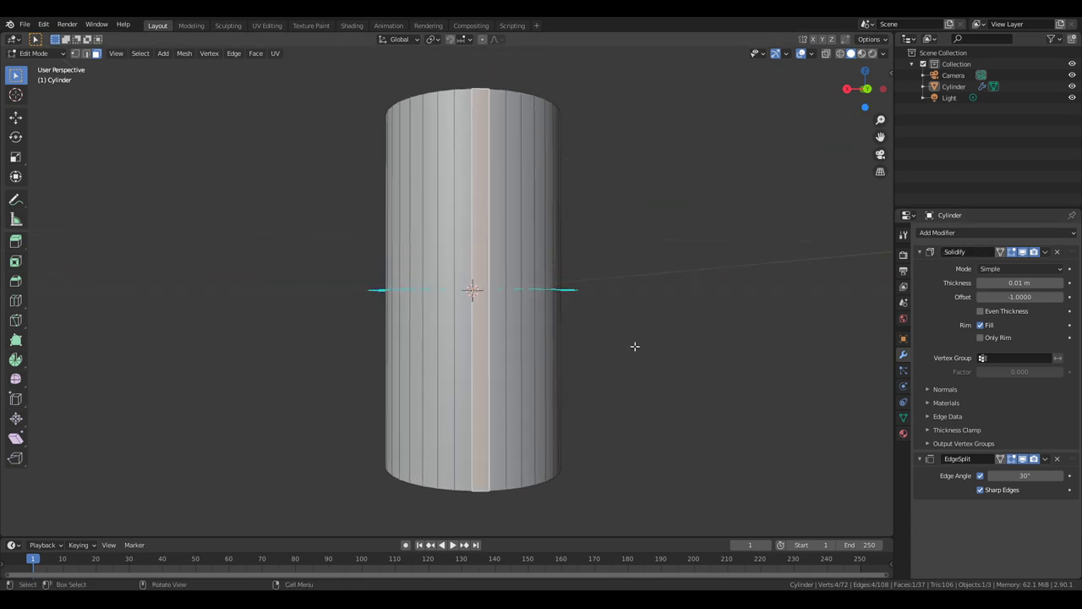
pyautogui.press('KP_1')
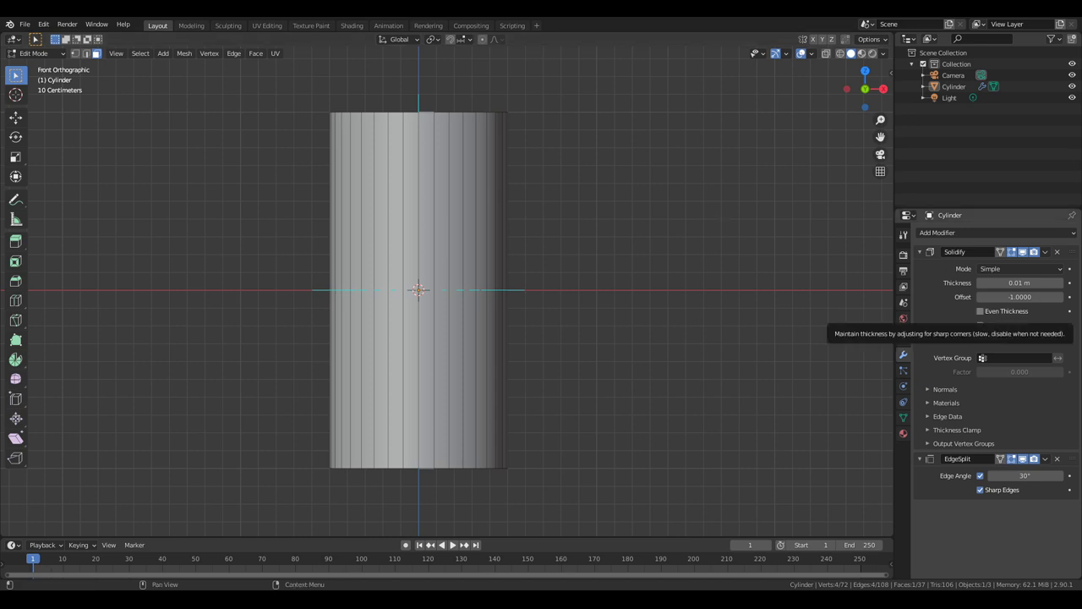
pyautogui.keyDown('shift'); pyautogui.moveTo(541, 331); pyautogui.dragTo(612, 377, button='middle'); pyautogui.keyUp('shift')
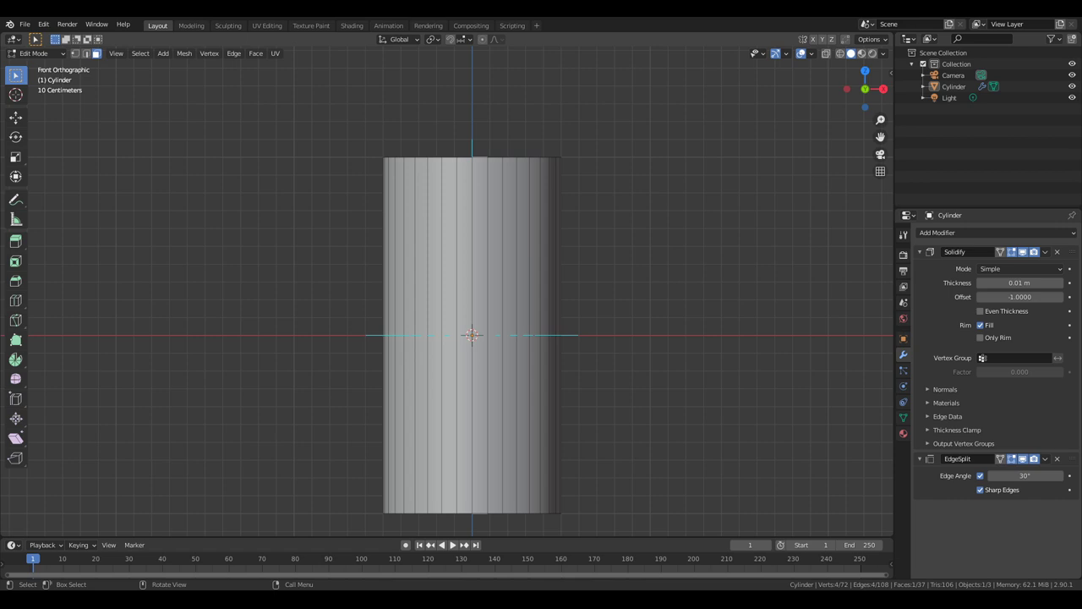
pyautogui.moveTo(609, 326); pyautogui.dragTo(618, 319, button='middle')
pyautogui.press('KP_5')
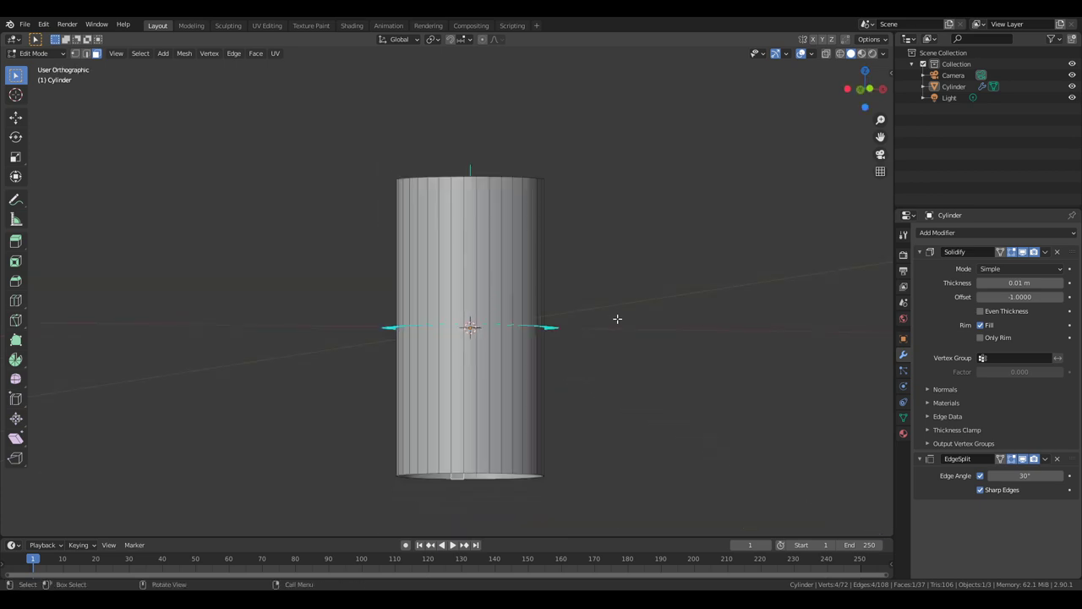
pyautogui.press('KP_1')
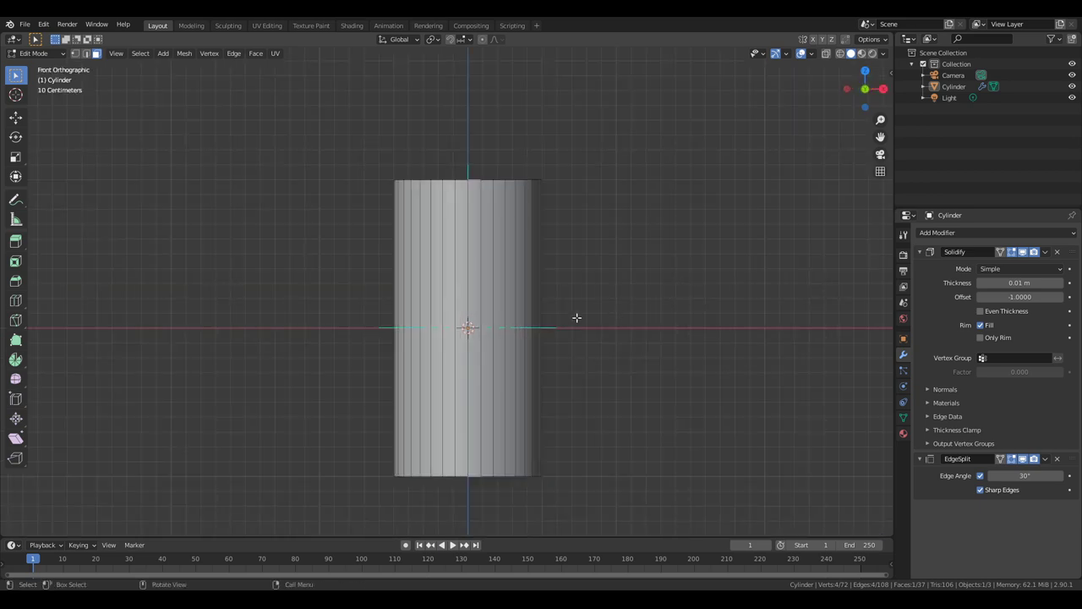
# - Add two horizontal loop cuts around the cylinder above its middle, slid by factors of about 0.110 and 0.573
pyautogui.click(16, 301)
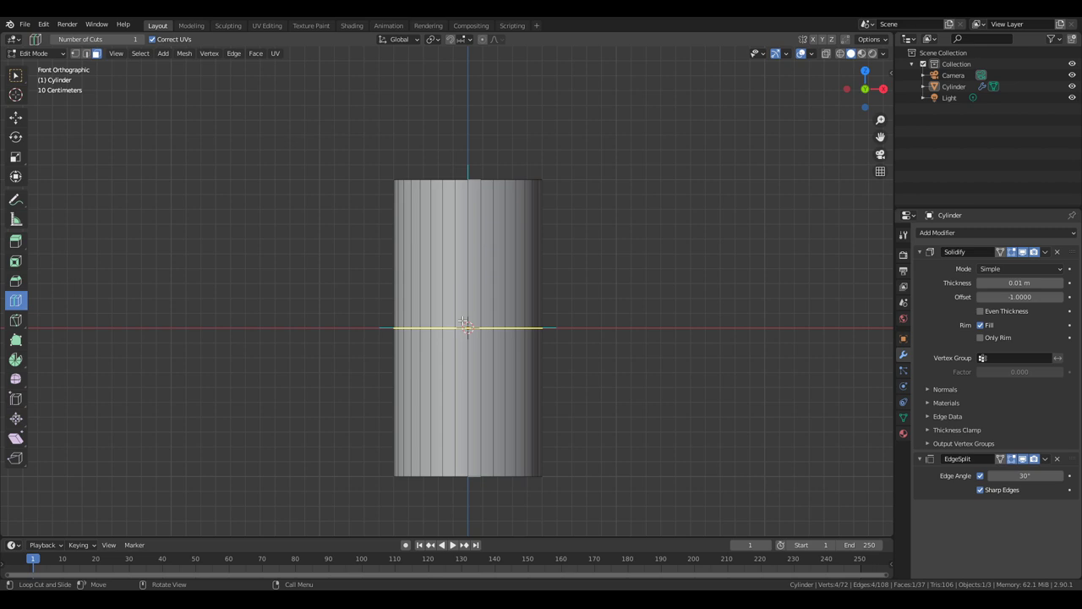
pyautogui.moveTo(464, 324); pyautogui.dragTo(466, 304)
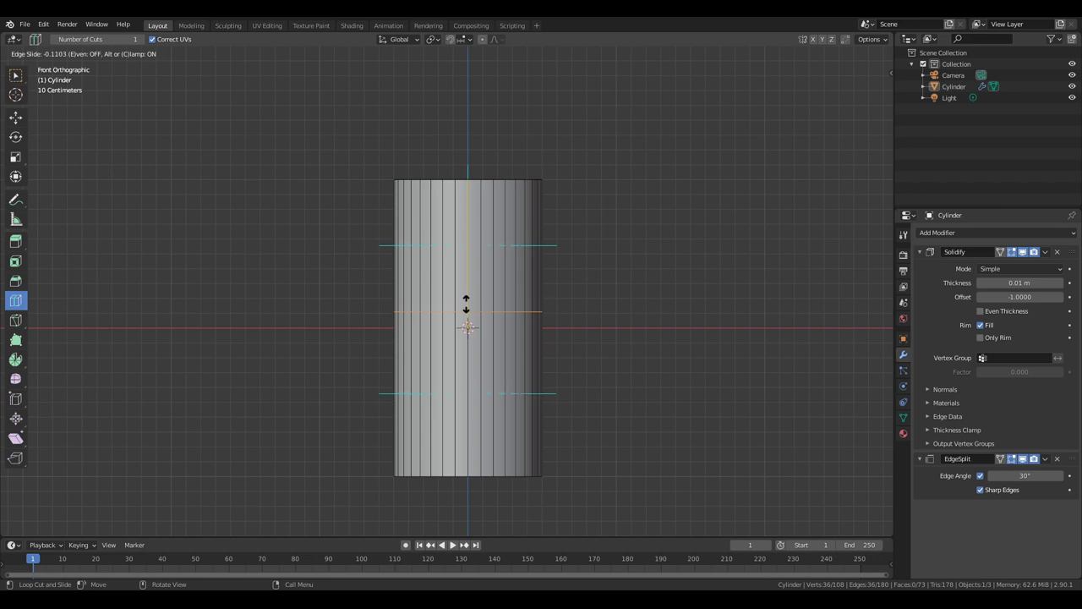
pyautogui.moveTo(466, 304); pyautogui.dragTo(466, 304)
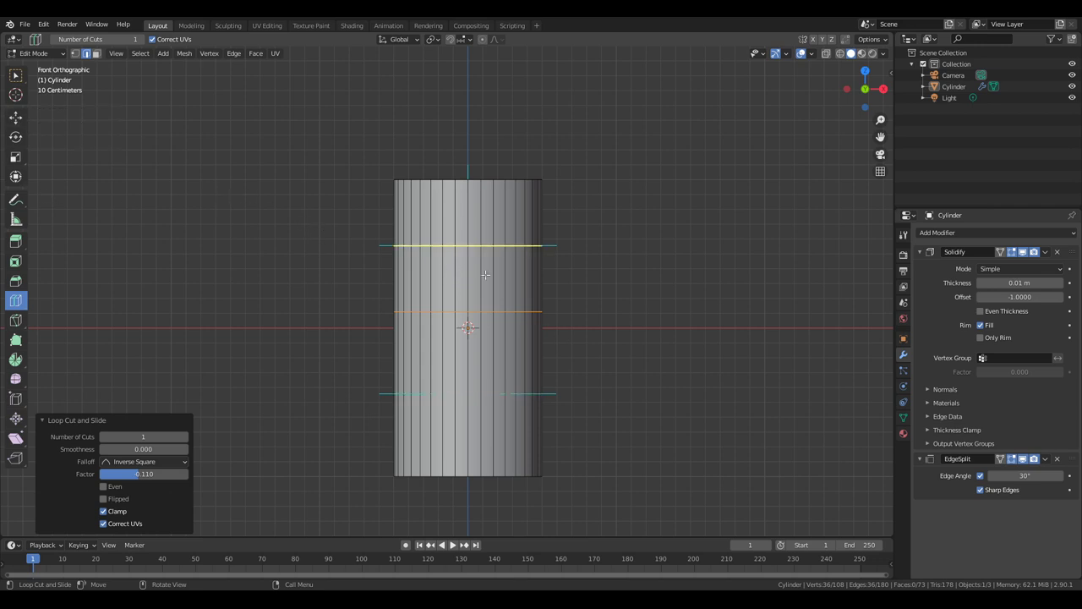
pyautogui.moveTo(486, 274); pyautogui.dragTo(485, 312)
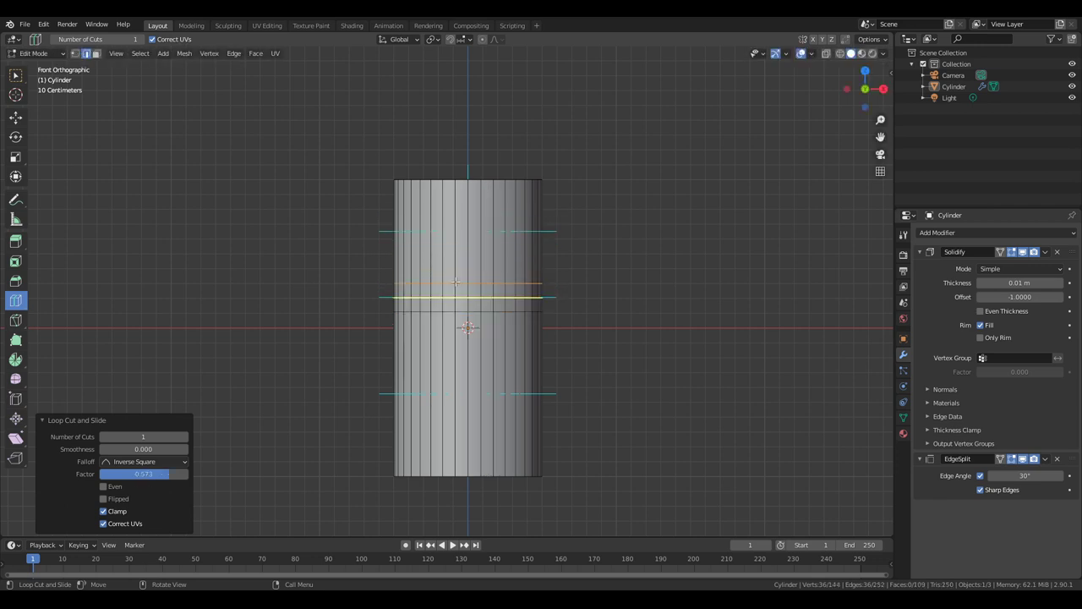
# - Lower the cylinder's top edge loop by about 0.171 m along Z with the Move tool
pyautogui.click(15, 116)
pyautogui.click(458, 181)
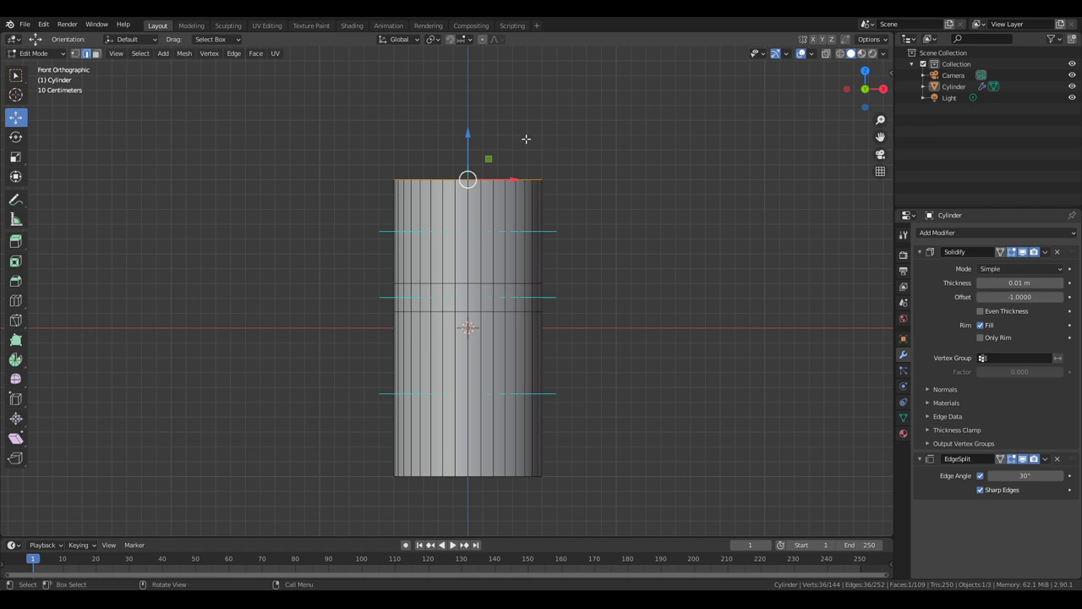
pyautogui.moveTo(470, 132); pyautogui.dragTo(470, 159)
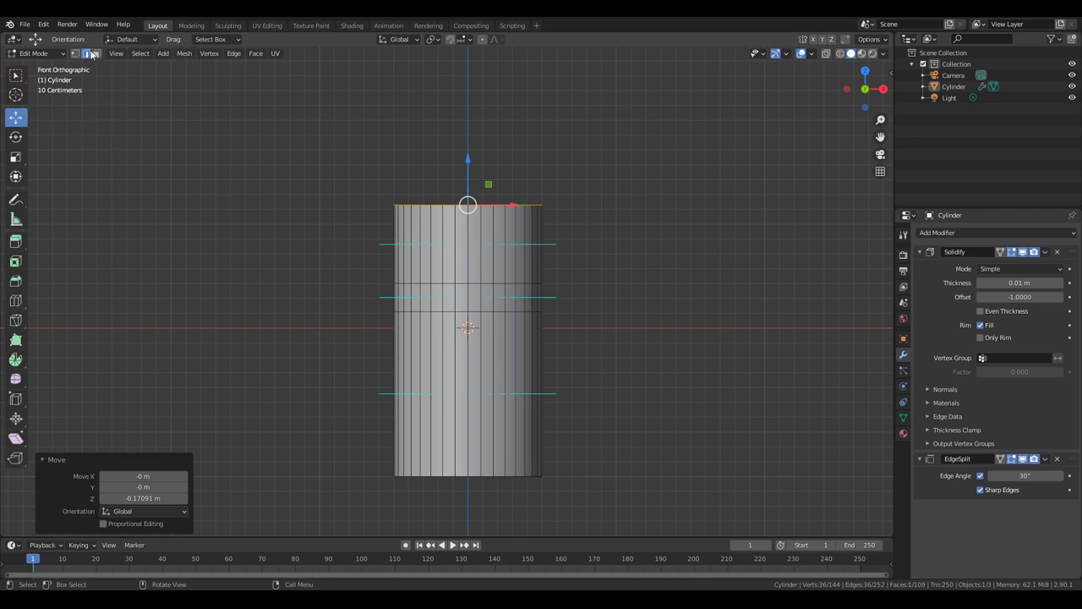
# - Select in turn the two horizontal edge loops, a vertical edge loop, and the uppermost ring of side faces
pyautogui.keyDown('alt'); pyautogui.click(491, 311); pyautogui.keyUp('alt')
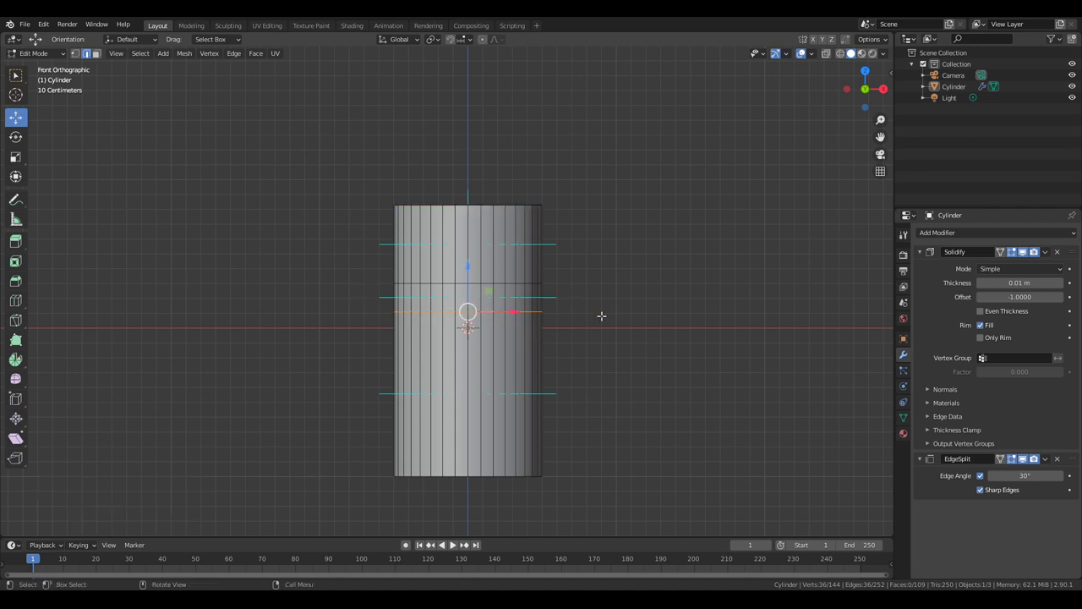
pyautogui.keyDown('alt'); pyautogui.click(501, 285); pyautogui.keyUp('alt')
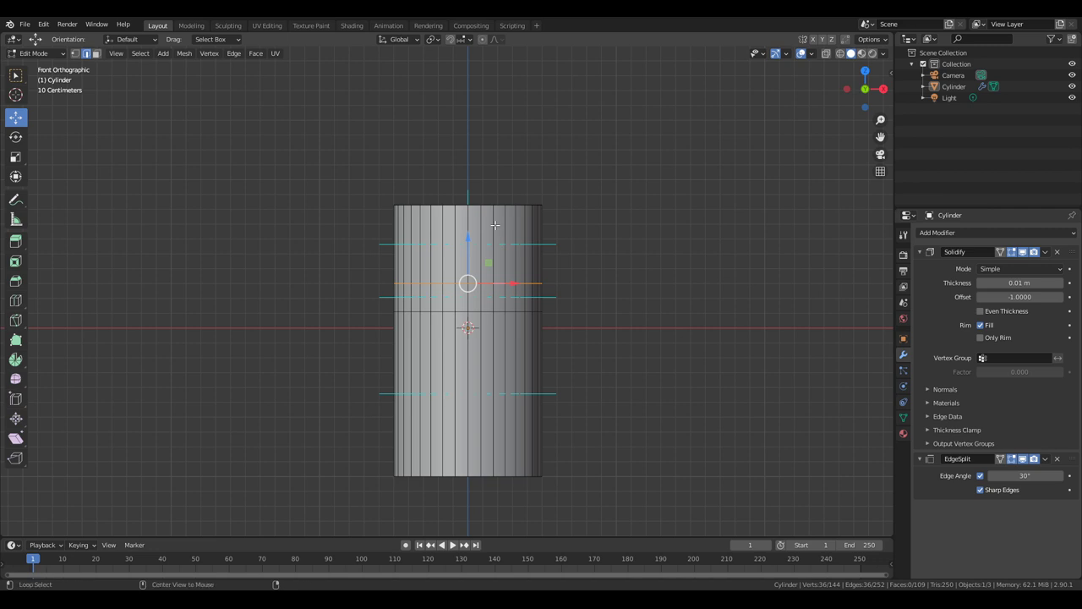
pyautogui.keyDown('alt'); pyautogui.click(495, 226); pyautogui.keyUp('alt')
pyautogui.moveTo(583, 299)
pyautogui.mouseDown(button='middle')
pyautogui.moveTo(599, 302)
pyautogui.moveTo(614, 341)
pyautogui.moveTo(586, 307)
pyautogui.mouseUp(button='middle')
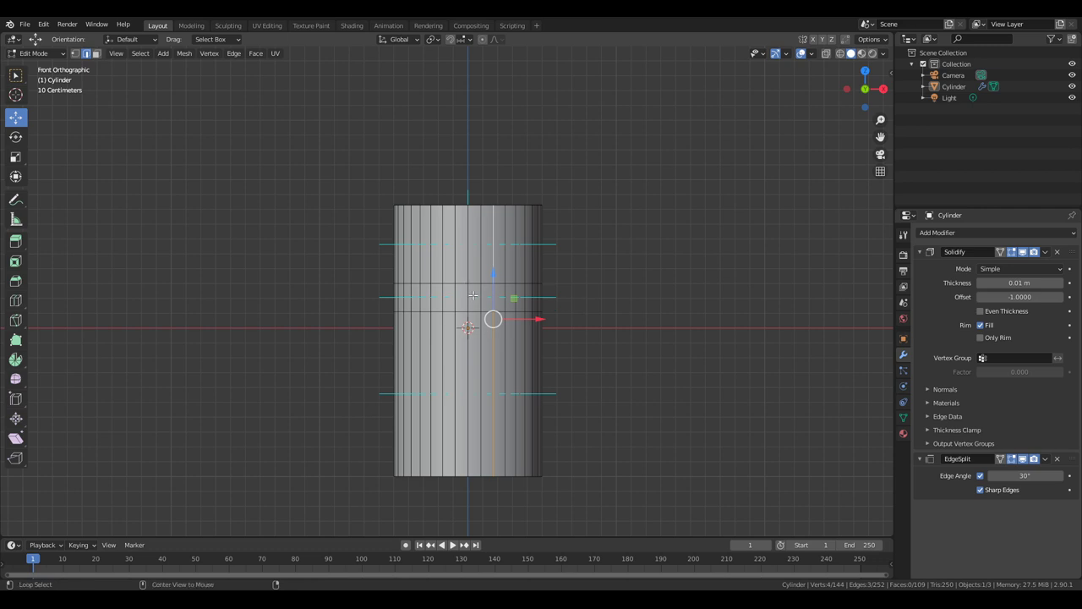
pyautogui.press('3')
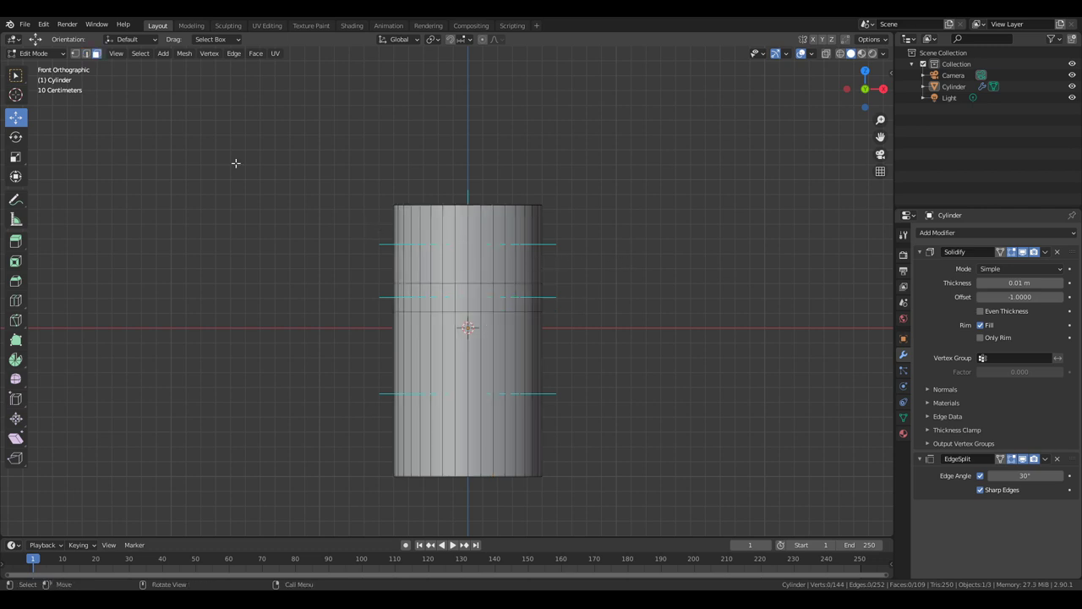
pyautogui.keyDown('alt'); pyautogui.click(477, 245); pyautogui.keyUp('alt')
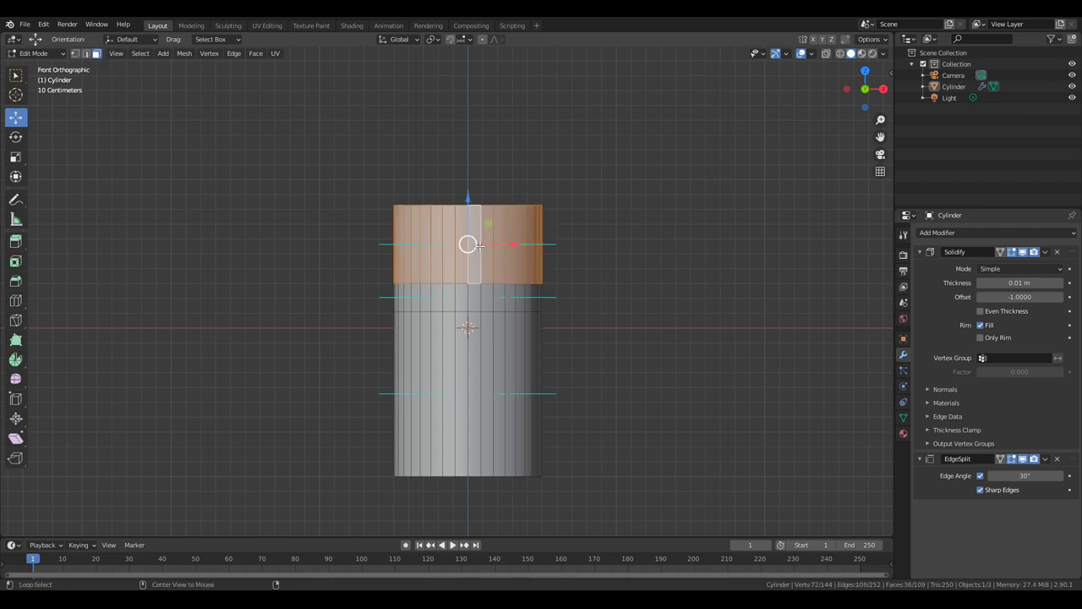
# - Scale the lower of the two horizontal edge loops by 0.3 to form the engine's throat
pyautogui.keyDown('alt'); pyautogui.click(587, 314); pyautogui.keyUp('alt')
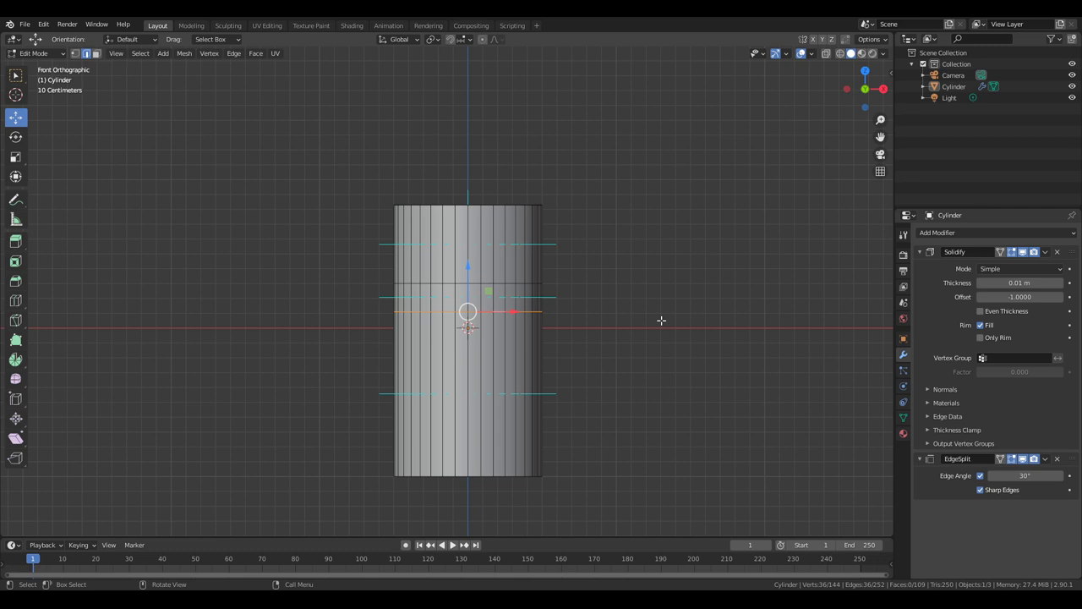
pyautogui.press('s')
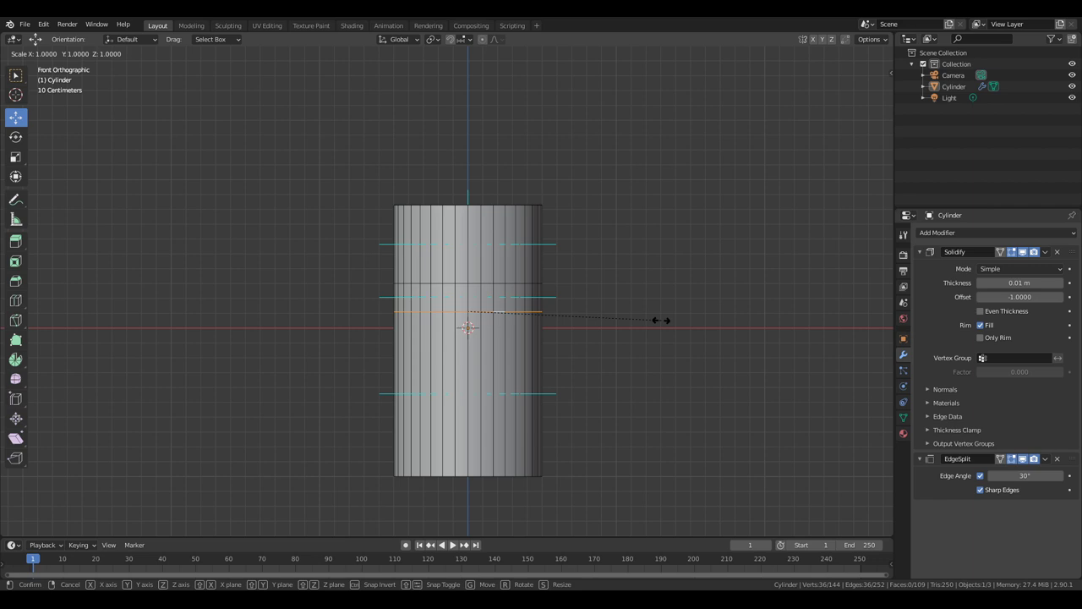
pyautogui.write('.3')
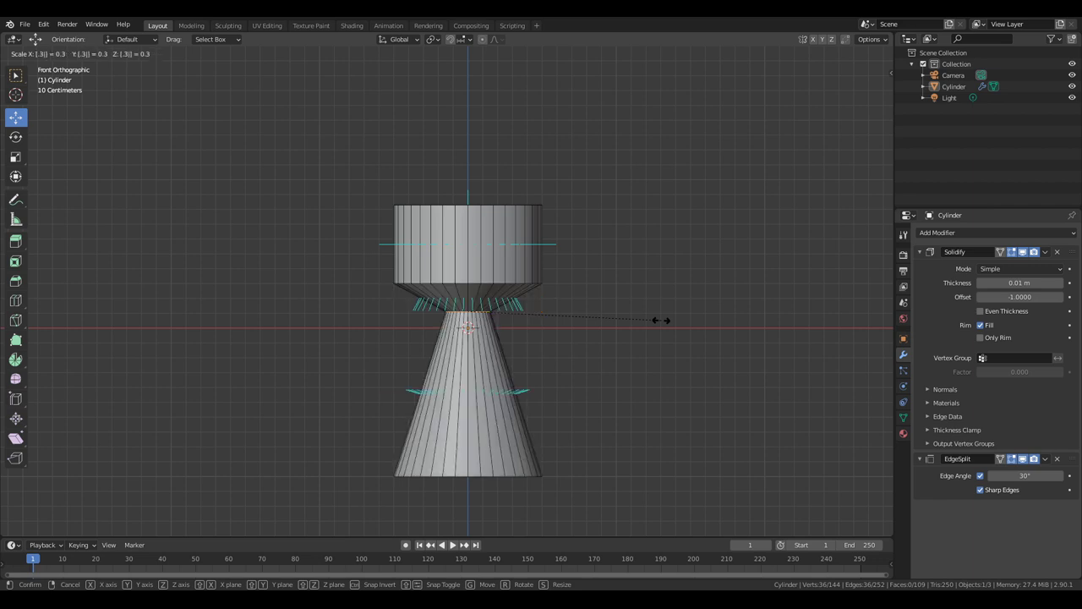
pyautogui.press('Return')
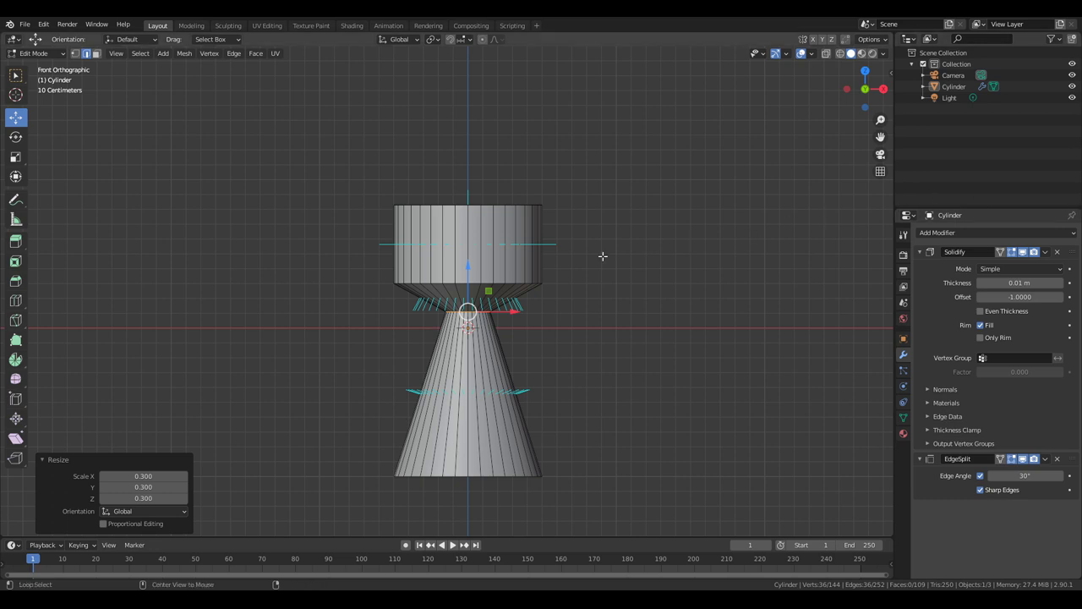
# - Select the top edge loop and the loop just above the throat together and scale them by 0.5
pyautogui.keyDown('alt'); pyautogui.click(510, 281); pyautogui.keyUp('alt')
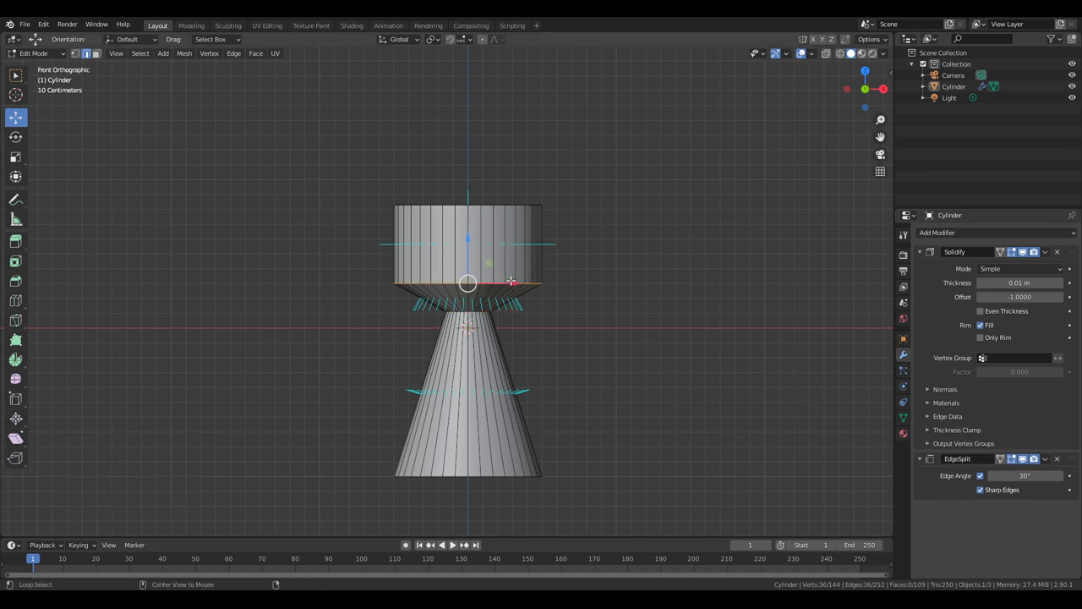
pyautogui.keyDown('alt'); pyautogui.click(488, 204); pyautogui.keyUp('alt')
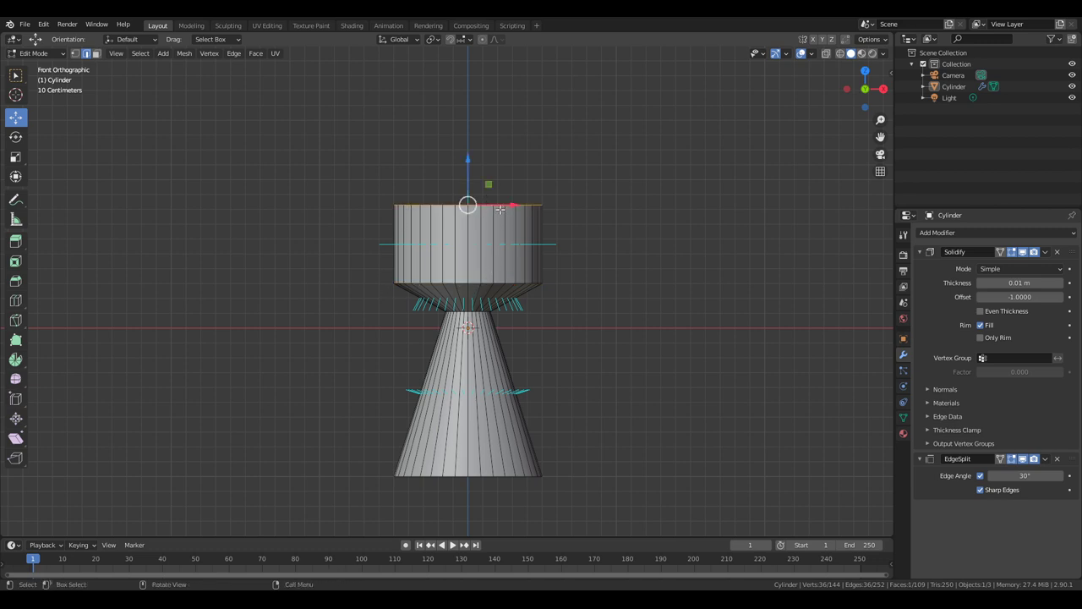
pyautogui.keyDown('alt'); pyautogui.keyDown('shift'); pyautogui.click(476, 283); pyautogui.keyUp('shift'); pyautogui.keyUp('alt')
pyautogui.press('s')
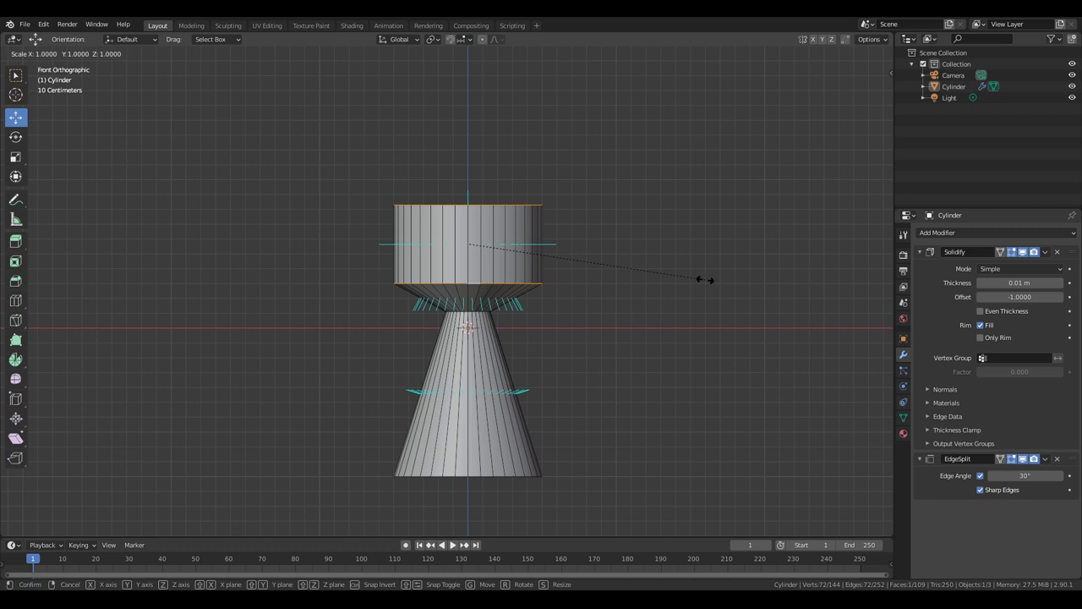
pyautogui.write('.5')
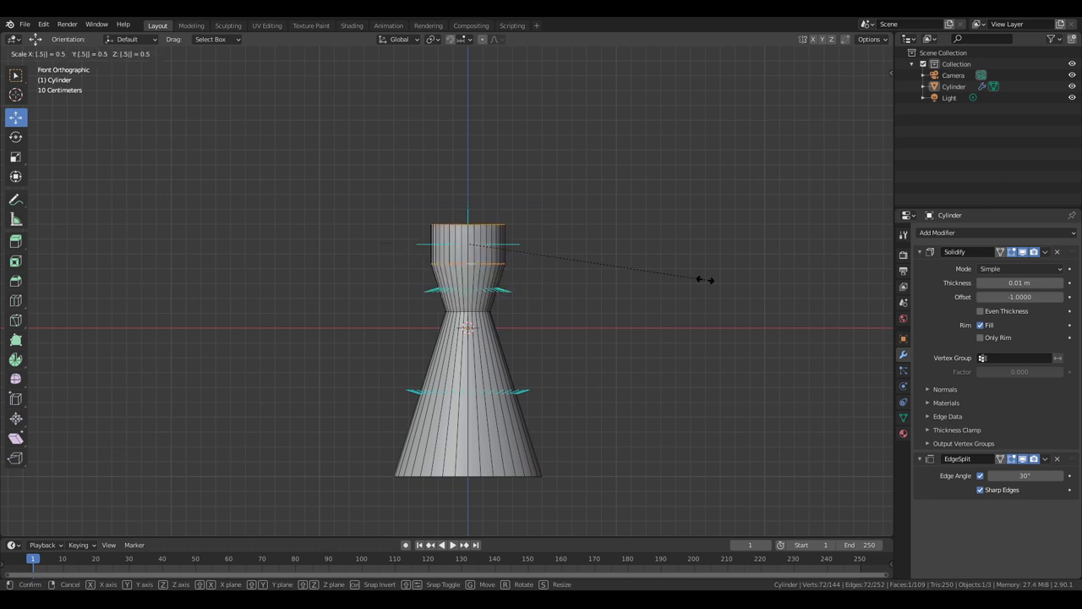
pyautogui.press('Return')
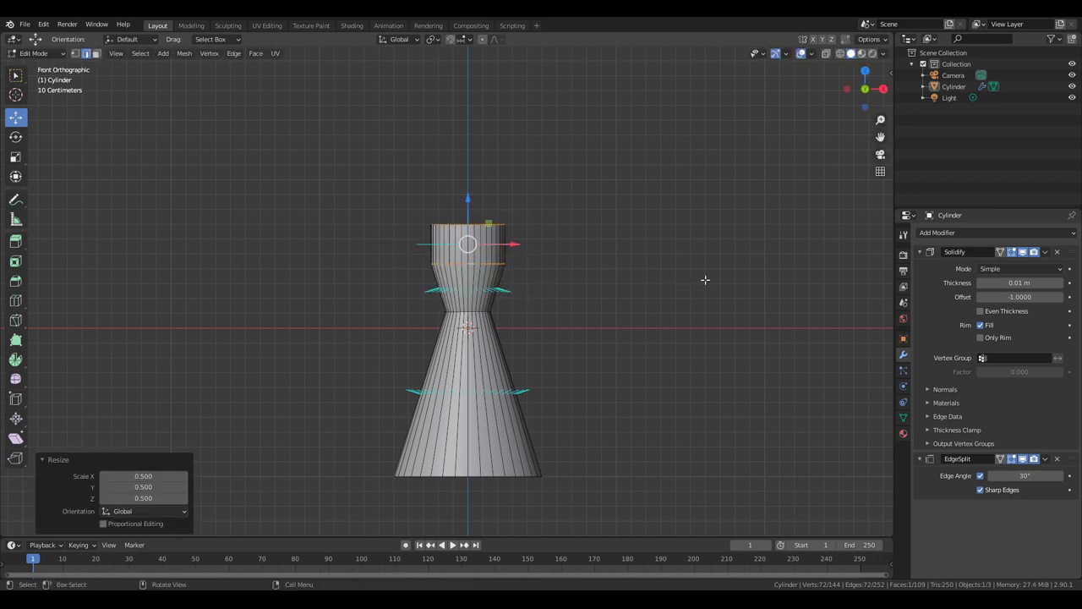
# - Move the edge loop just above the throat down by about 0.137 m along Z
pyautogui.keyDown('alt'); pyautogui.click(490, 264); pyautogui.keyUp('alt')
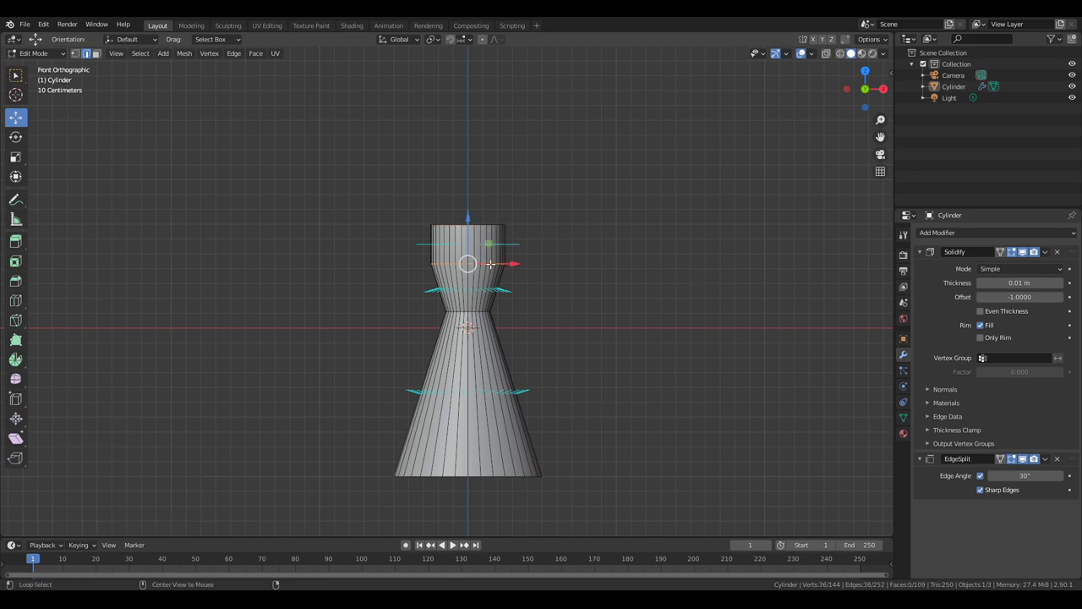
pyautogui.press('g')
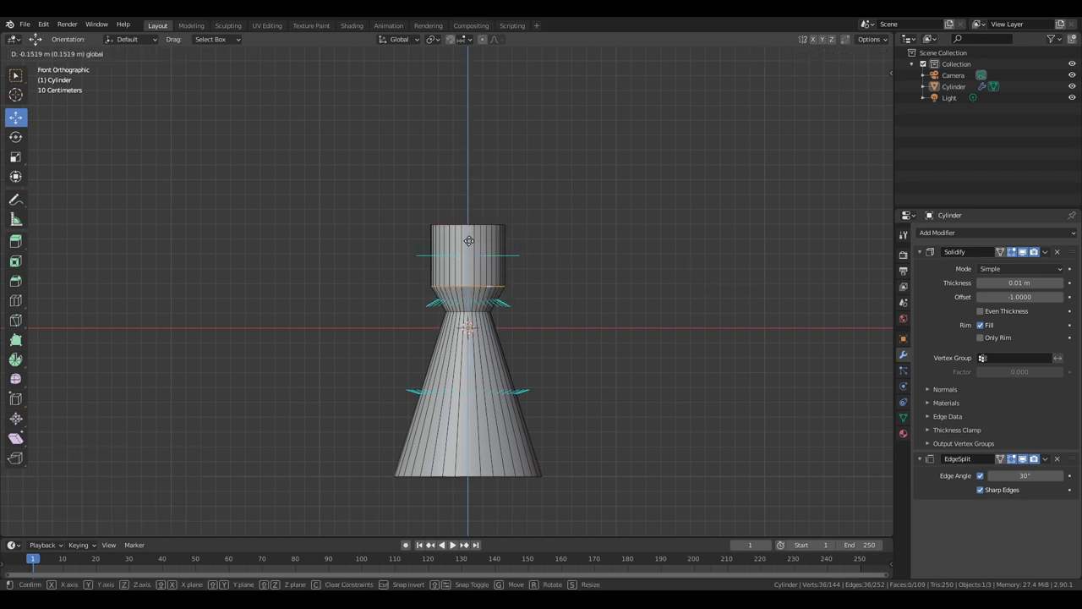
pyautogui.click(640, 290)
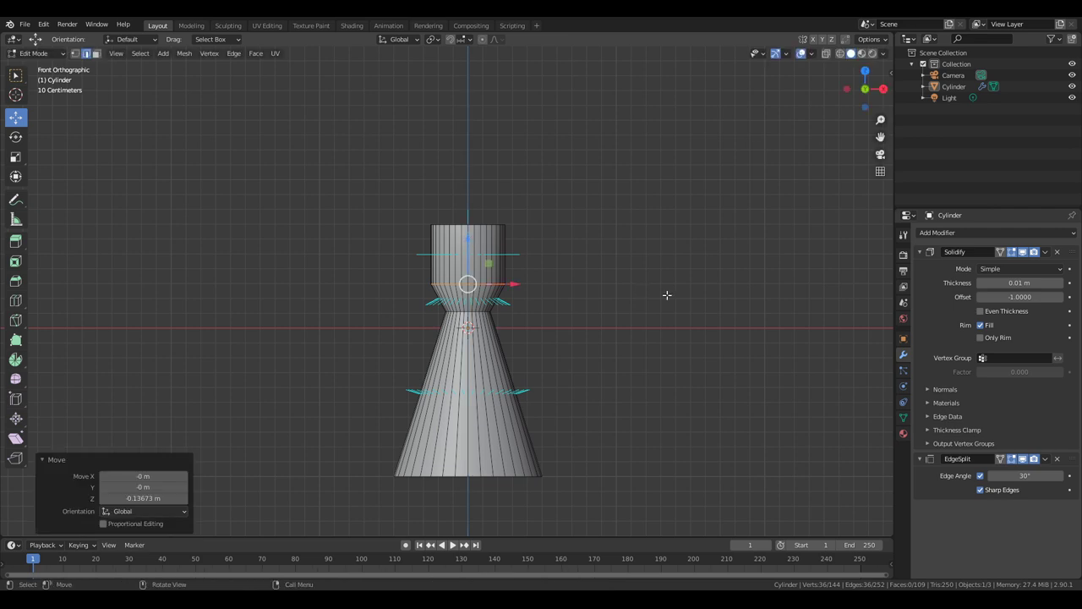
# - Narrow the throat by scaling its edge loop by 0.8
pyautogui.scroll(1, 667, 295)
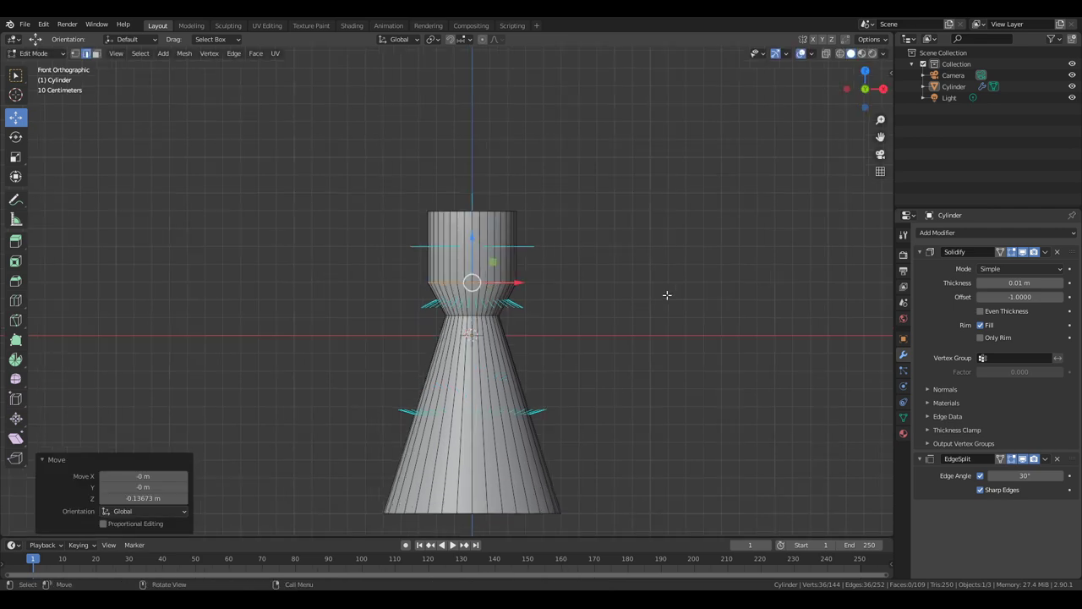
pyautogui.keyDown('alt'); pyautogui.click(480, 317); pyautogui.keyUp('alt')
pyautogui.keyDown('alt'); pyautogui.click(479, 315); pyautogui.keyUp('alt')
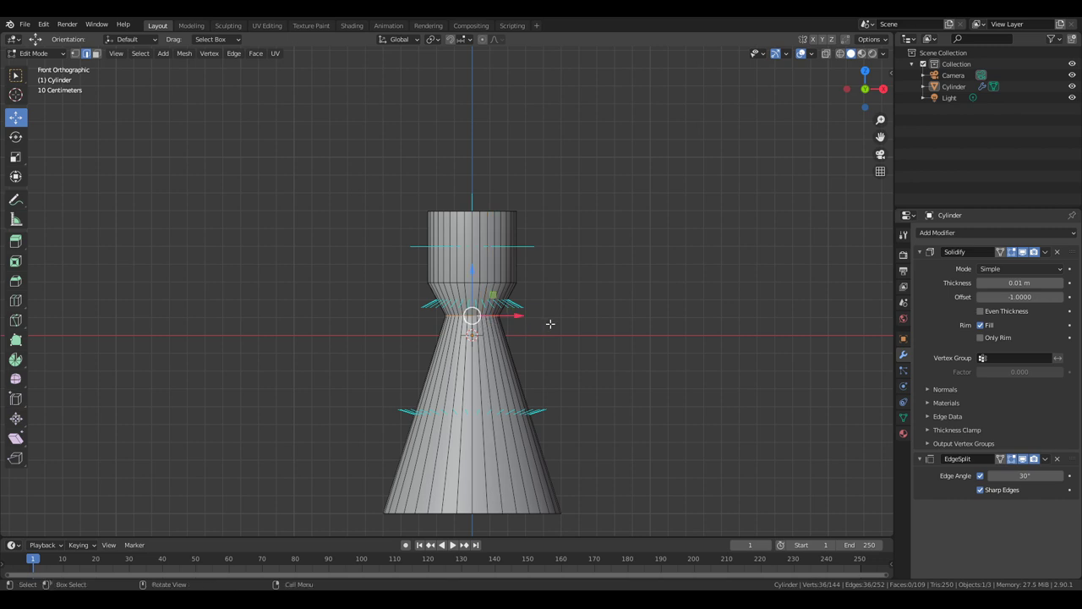
pyautogui.write('s')
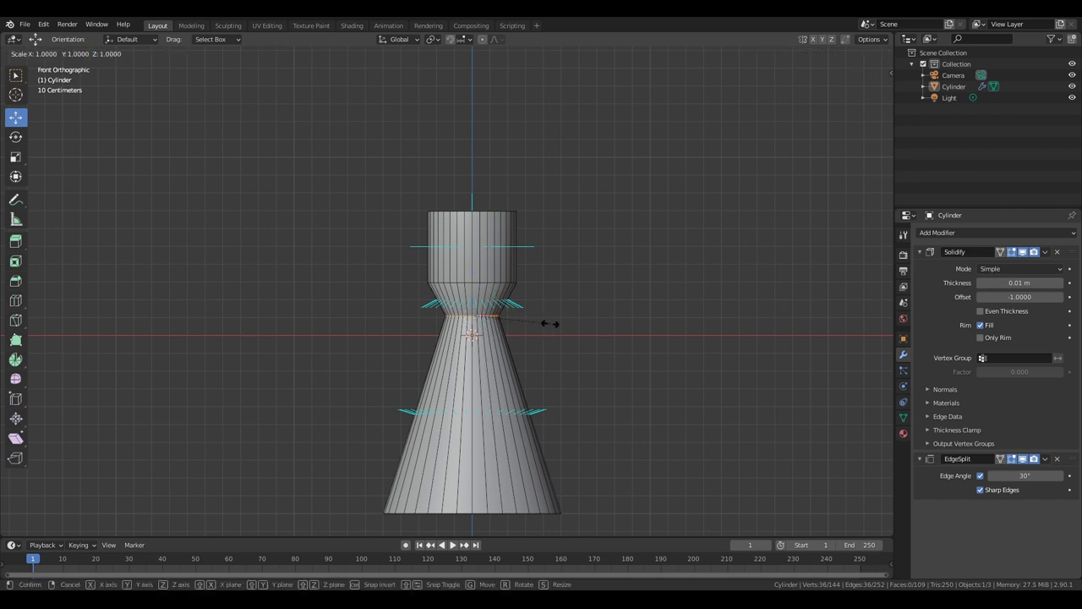
pyautogui.write('.8')
pyautogui.press('Return')
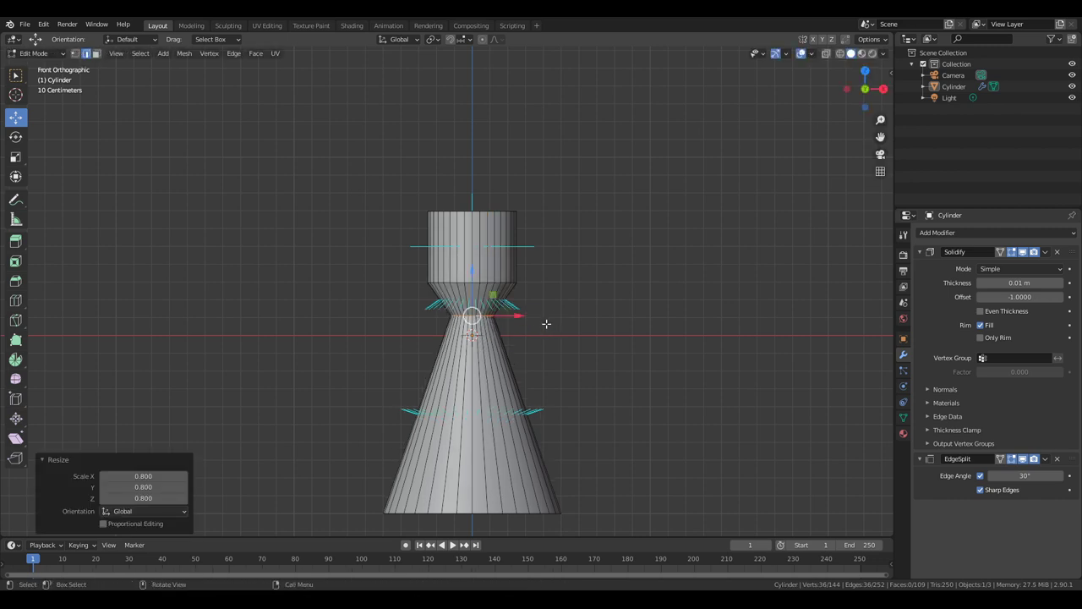
# - Scale the upper chamber's top and bottom edge loops together by 0.8
pyautogui.keyDown('alt'); pyautogui.click(475, 281); pyautogui.keyUp('alt')
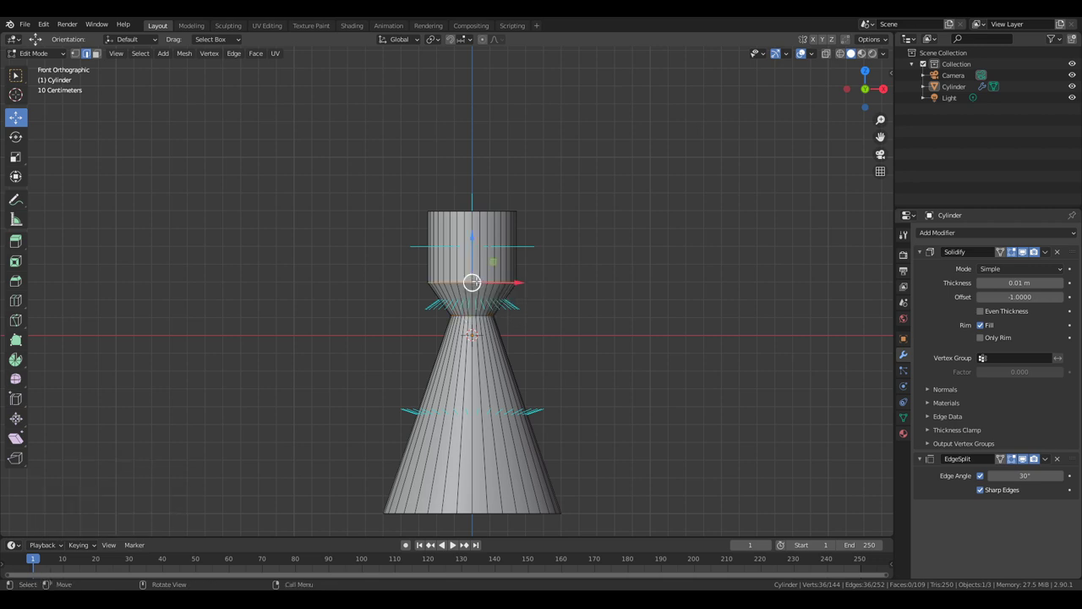
pyautogui.keyDown('alt'); pyautogui.keyDown('shift'); pyautogui.click(479, 213); pyautogui.keyUp('shift'); pyautogui.keyUp('alt')
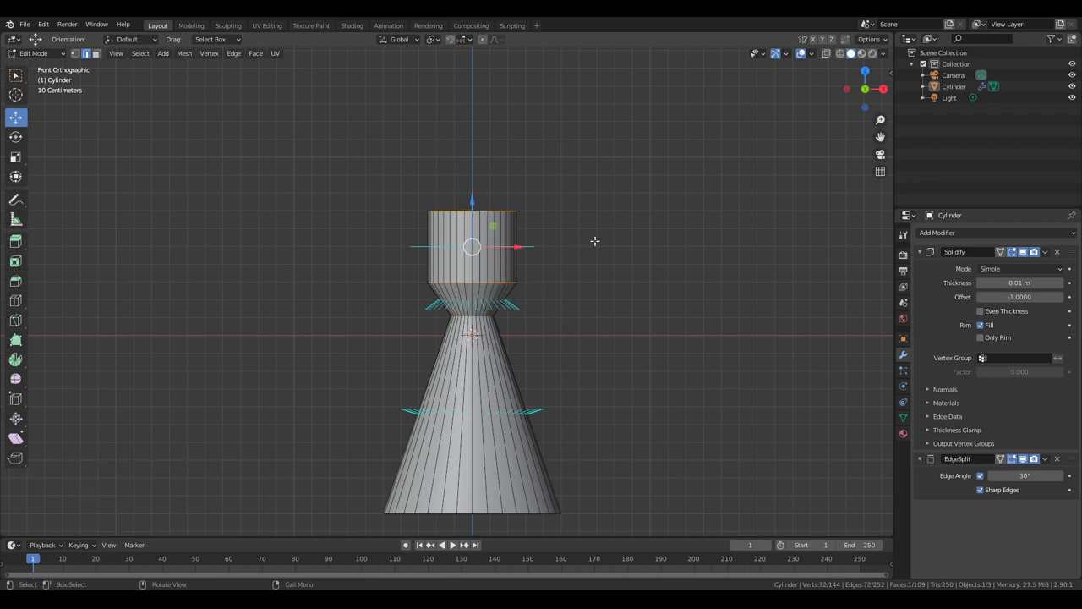
pyautogui.press('.')
pyautogui.write('s')
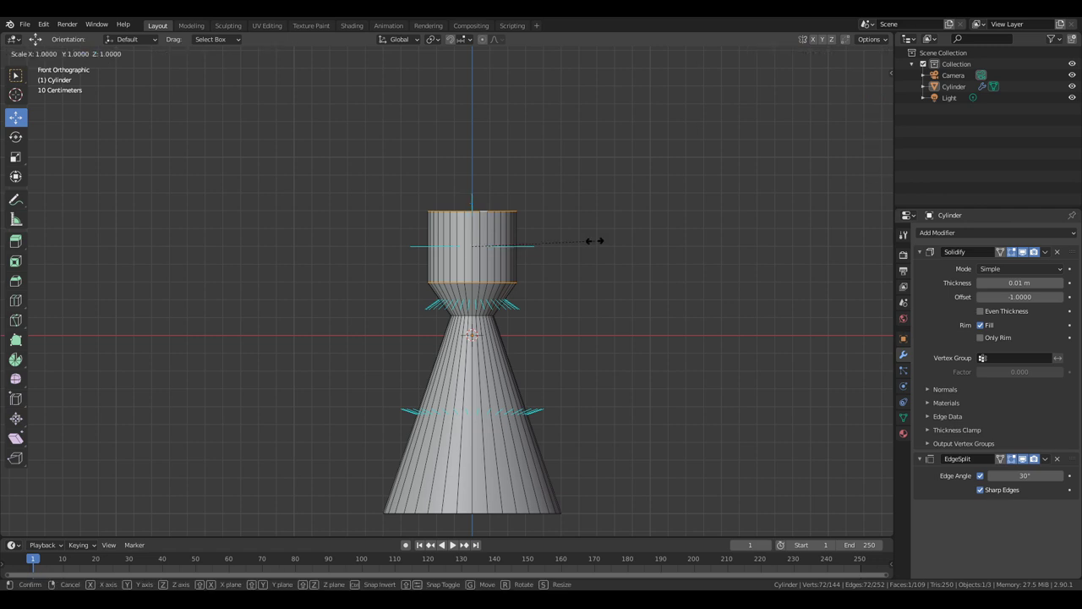
pyautogui.write('.8')
pyautogui.press('Return')
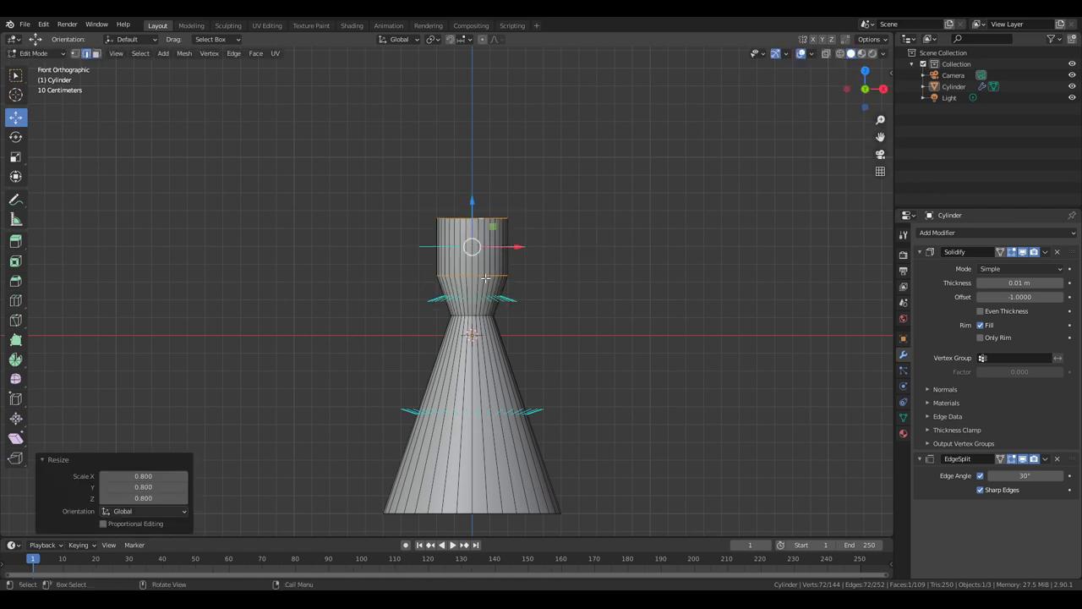
# - Lower the chamber's bottom edge loop slightly along Z and raise its top edge loop by about 0.044 m
pyautogui.click(486, 276)
pyautogui.keyDown('alt'); pyautogui.click(487, 275); pyautogui.keyUp('alt')
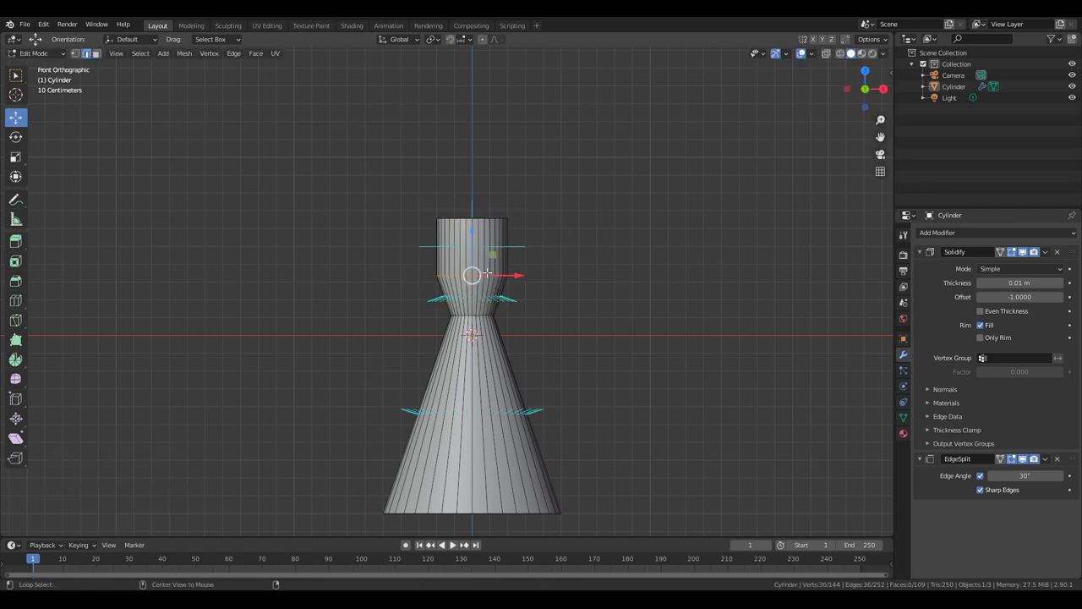
pyautogui.moveTo(472, 229); pyautogui.dragTo(471, 245)
pyautogui.moveTo(471, 243); pyautogui.dragTo(472, 236)
pyautogui.keyDown('alt'); pyautogui.click(471, 218); pyautogui.keyUp('alt')
pyautogui.moveTo(476, 188); pyautogui.dragTo(472, 170)
pyautogui.moveTo(507, 195); pyautogui.dragTo(601, 310, button='middle')
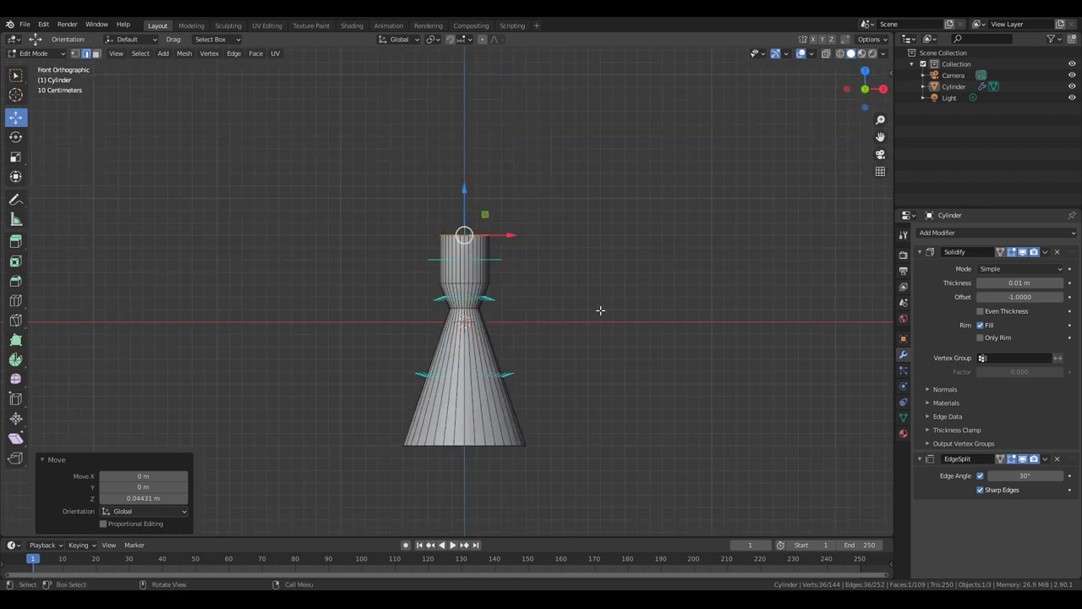
# - Add a loop cut halfway down the nozzle cone and scale it outward by about 1.2
pyautogui.click(15, 300)
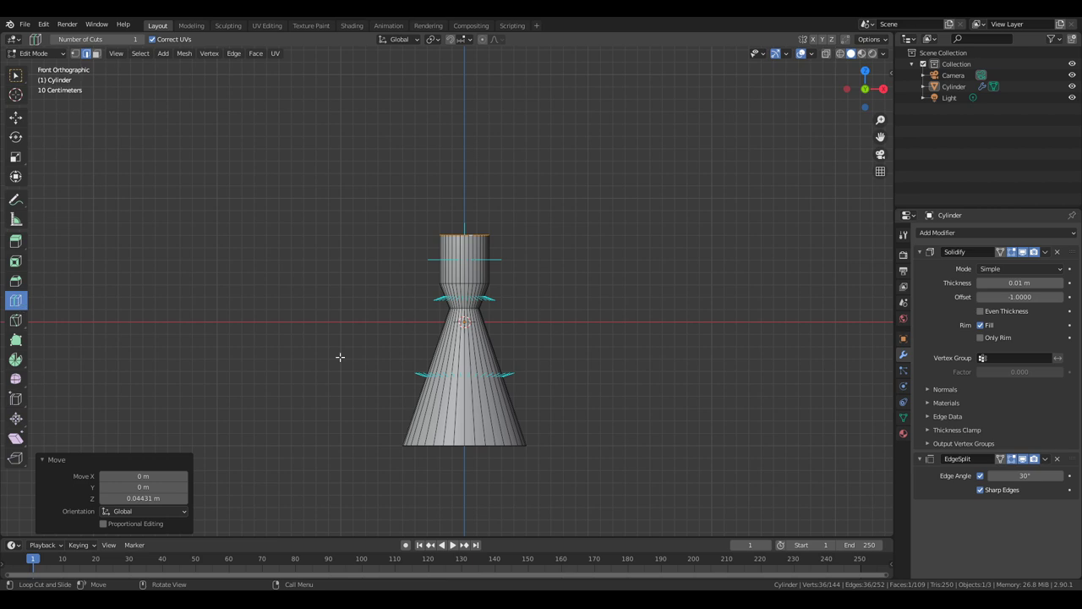
pyautogui.click(431, 370)
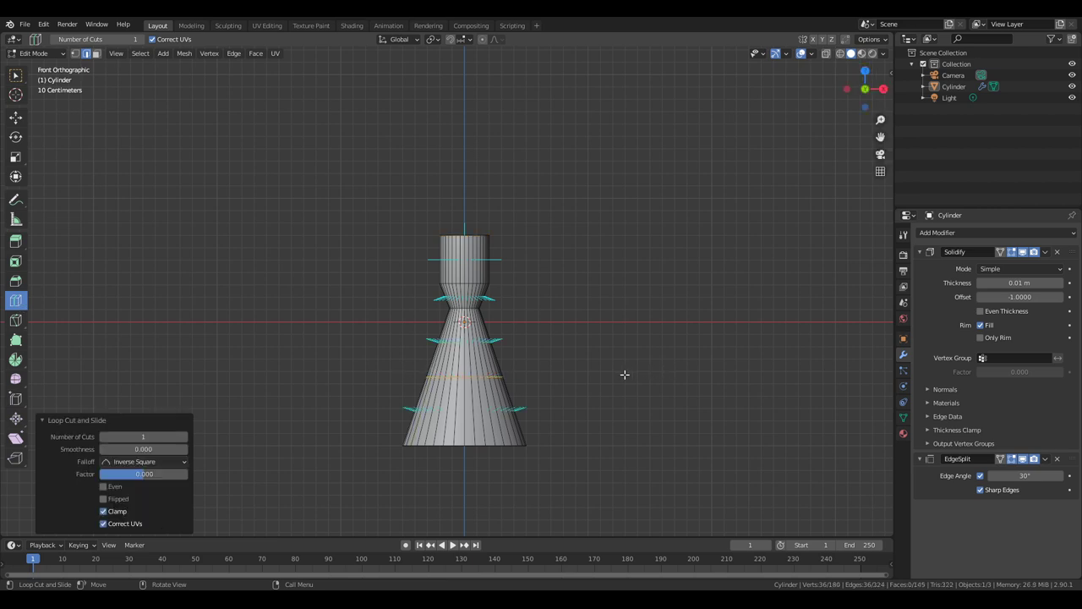
pyautogui.press('s')
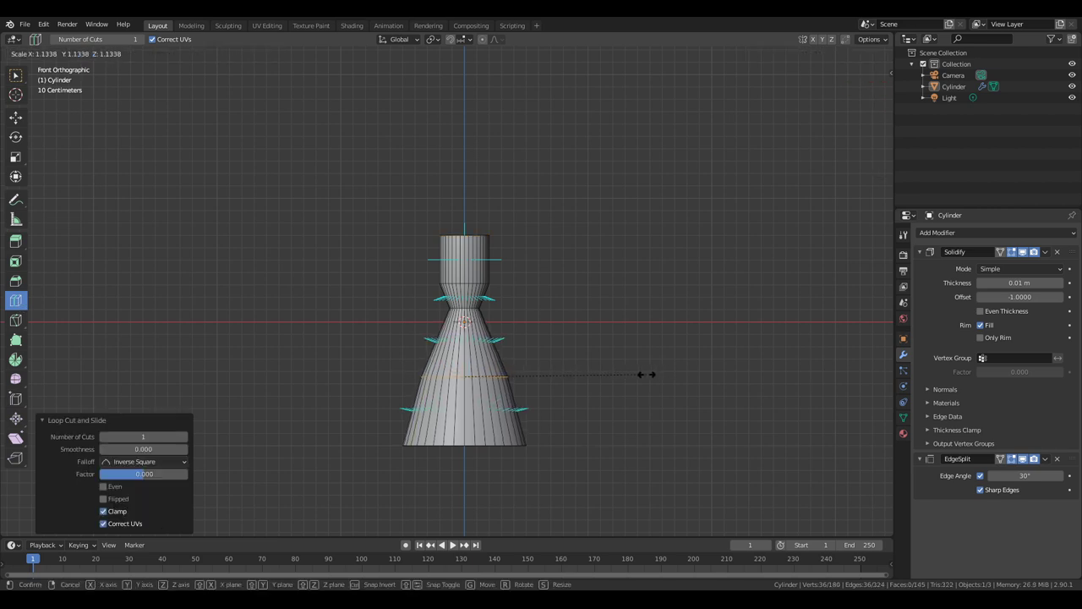
pyautogui.click(657, 373)
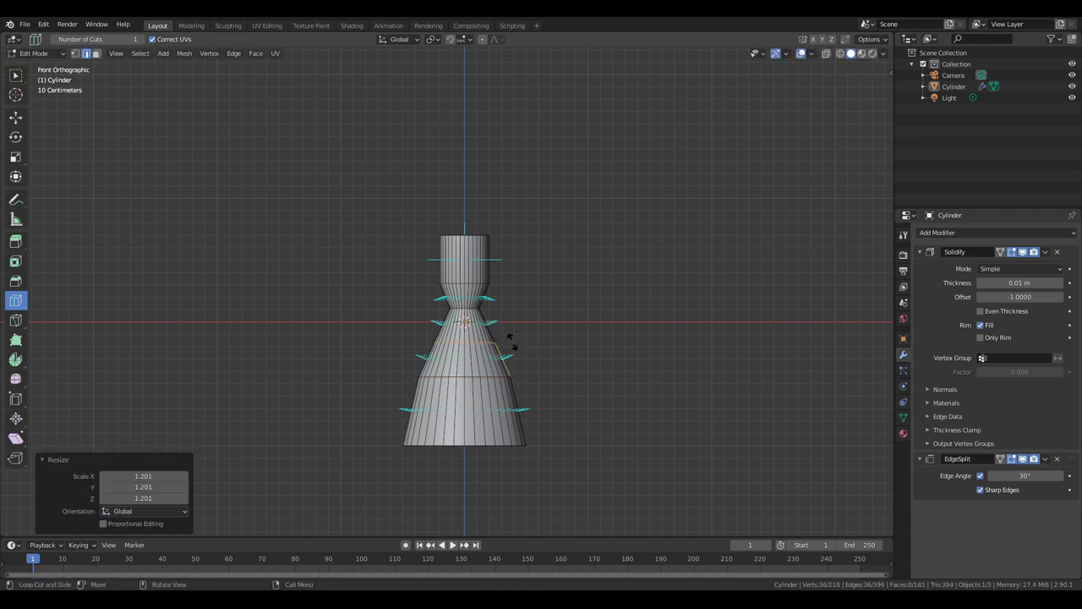
# - Add loop cuts midway in the nozzle's upper and lower sections, scaling the upper by about 1.12 and the lower by 1.004
pyautogui.click(513, 339)
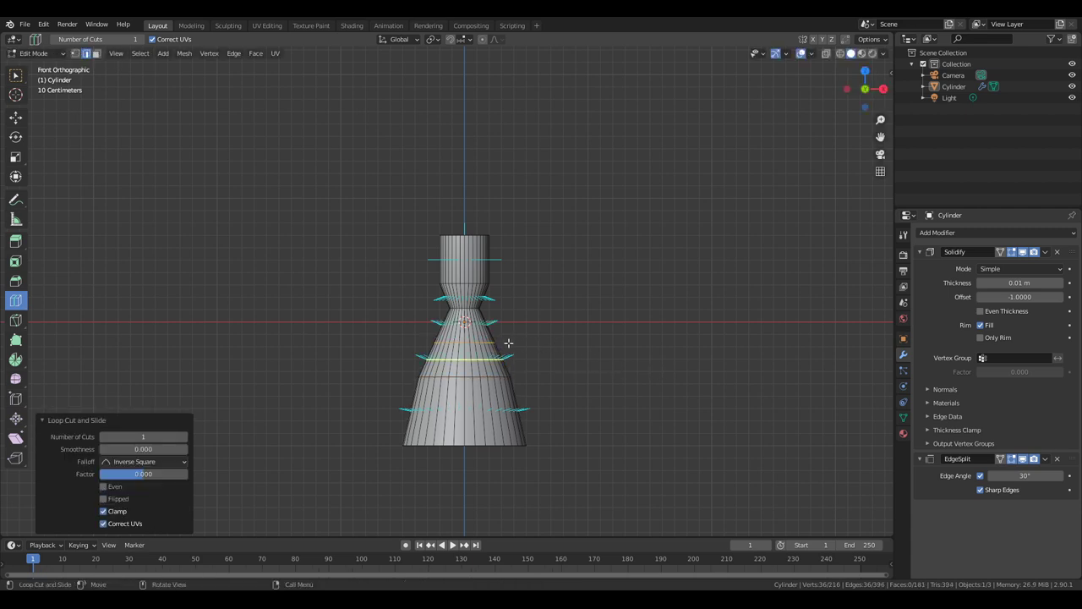
pyautogui.press('s')
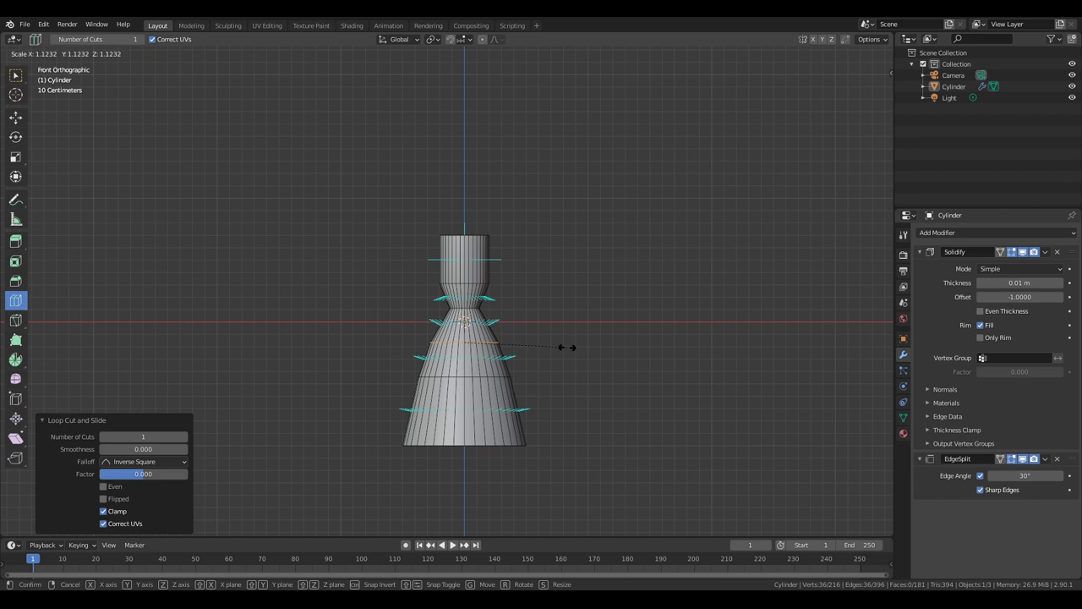
pyautogui.click(565, 347)
pyautogui.click(512, 403)
pyautogui.press('s')
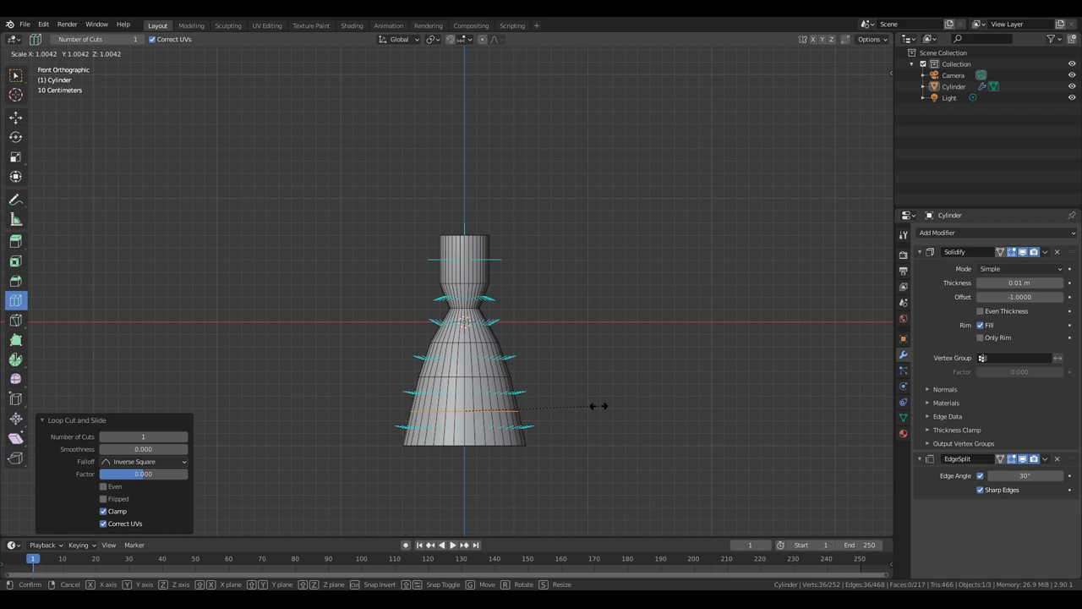
pyautogui.click(597, 406)
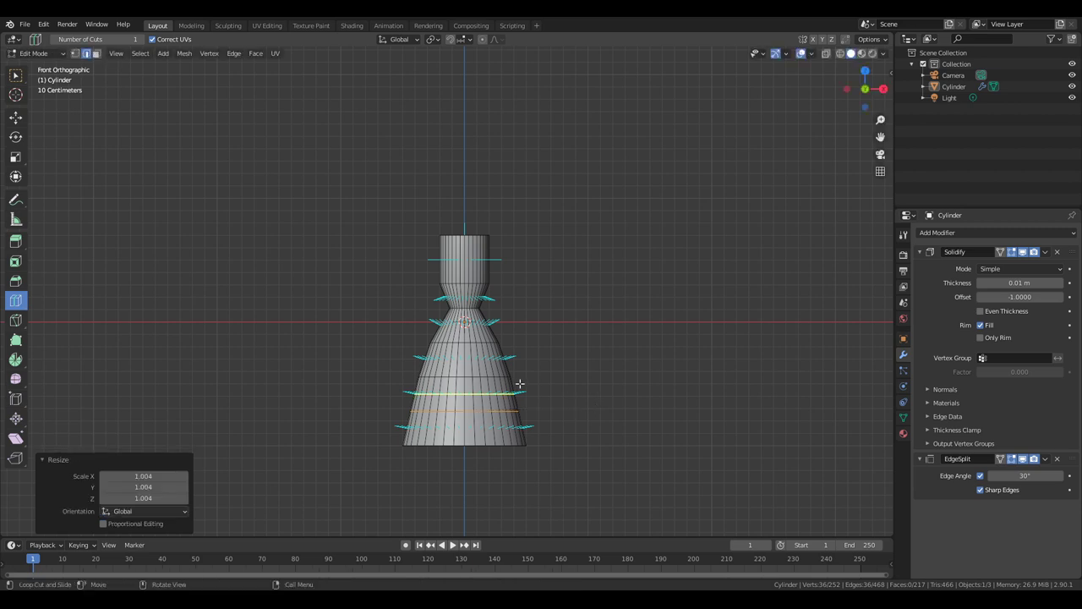
# - Scale the nozzle's middle edge loop by about 0.99 and the edge loop above it by 0.968
pyautogui.click(16, 116)
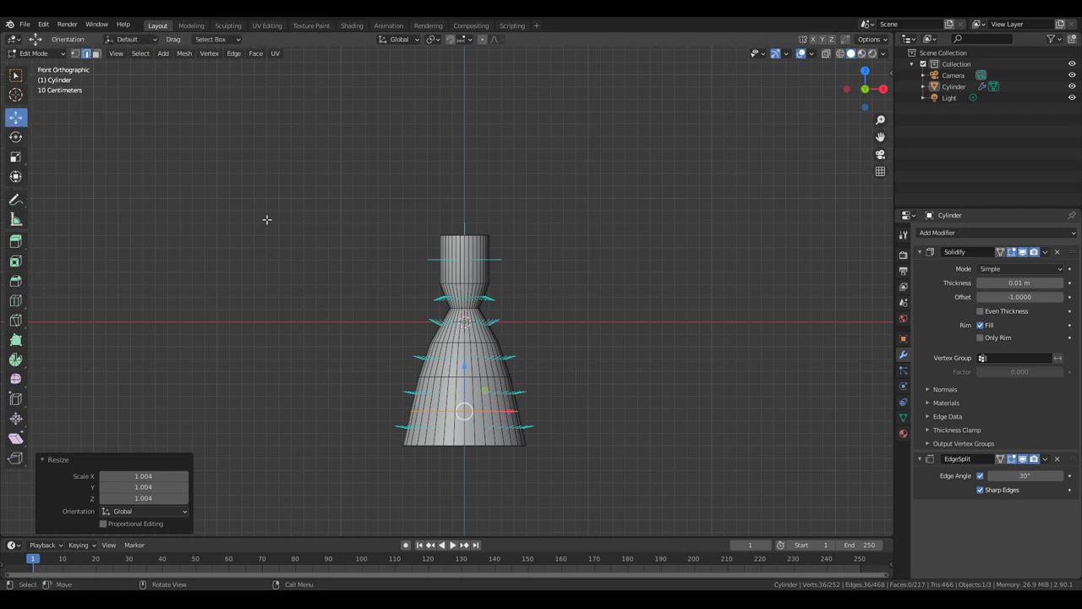
pyautogui.keyDown('alt'); pyautogui.click(486, 377); pyautogui.keyUp('alt')
pyautogui.press('s')
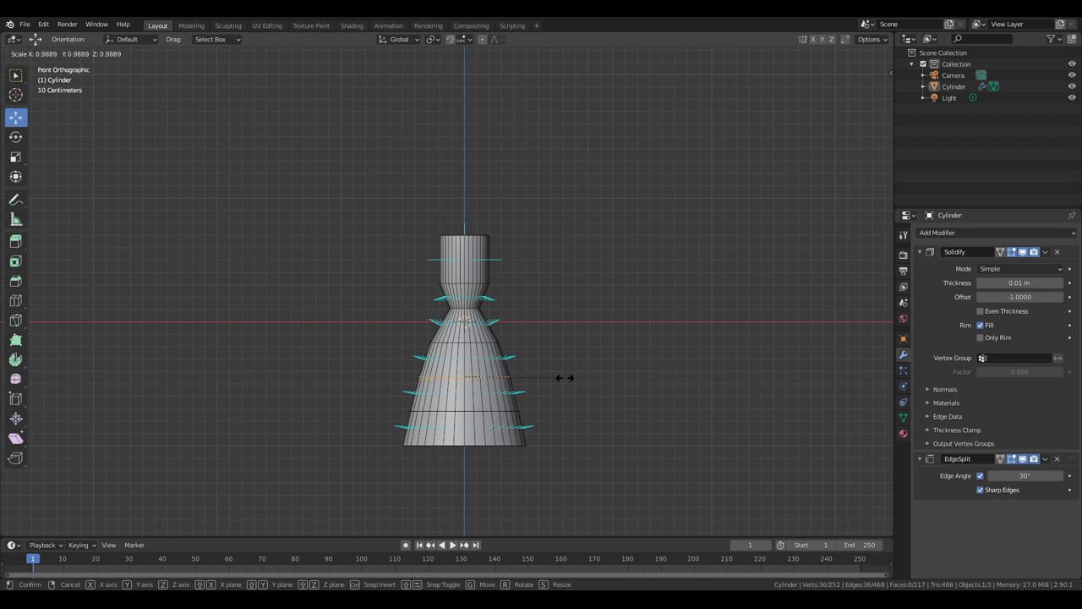
pyautogui.click(563, 378)
pyautogui.keyDown('alt'); pyautogui.click(486, 344); pyautogui.keyUp('alt')
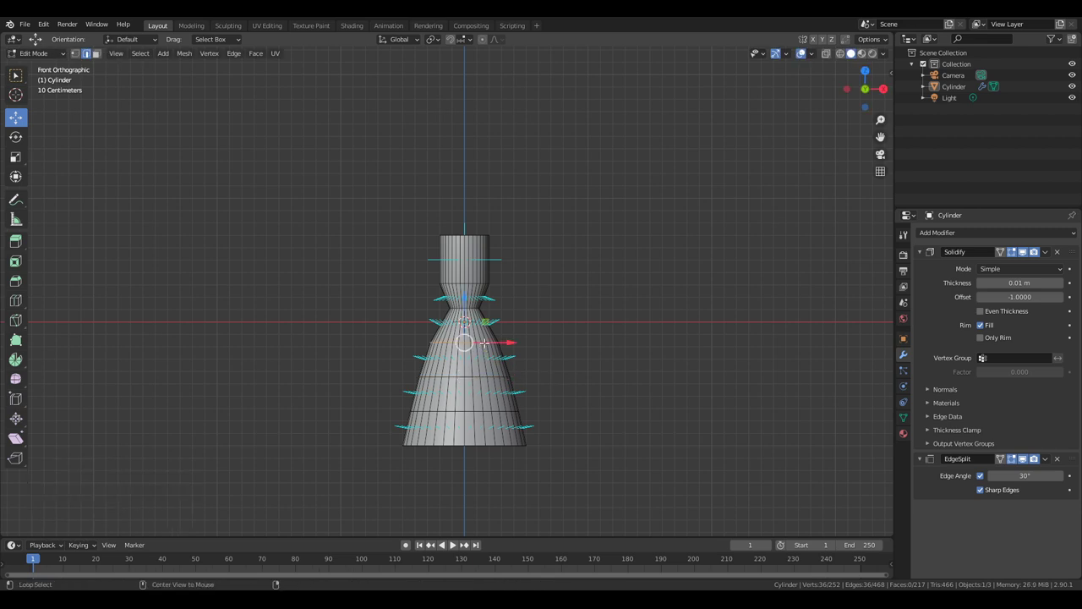
pyautogui.press('s')
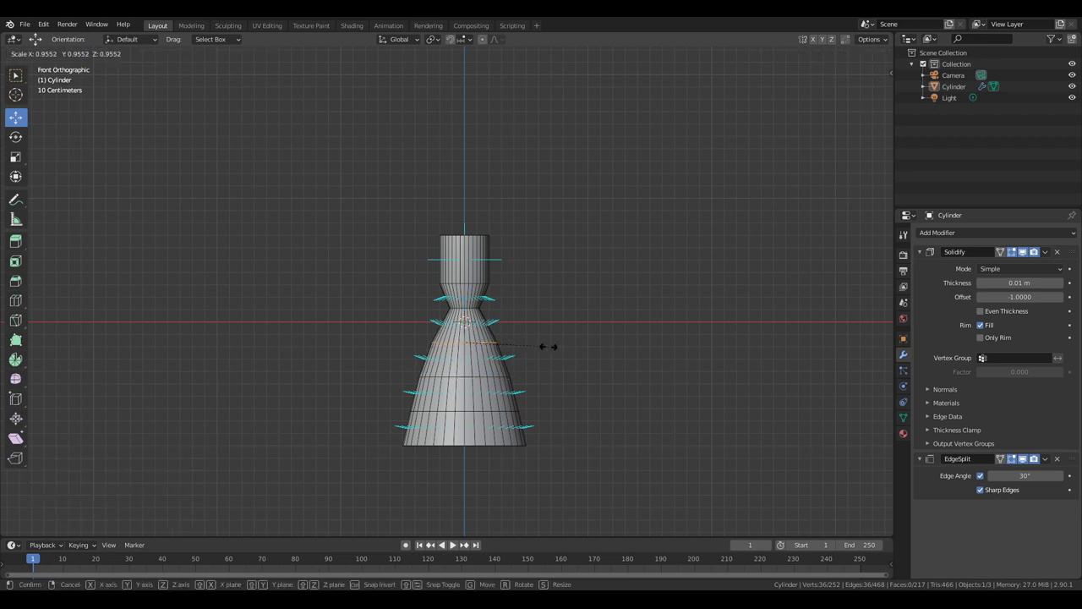
pyautogui.click(549, 346)
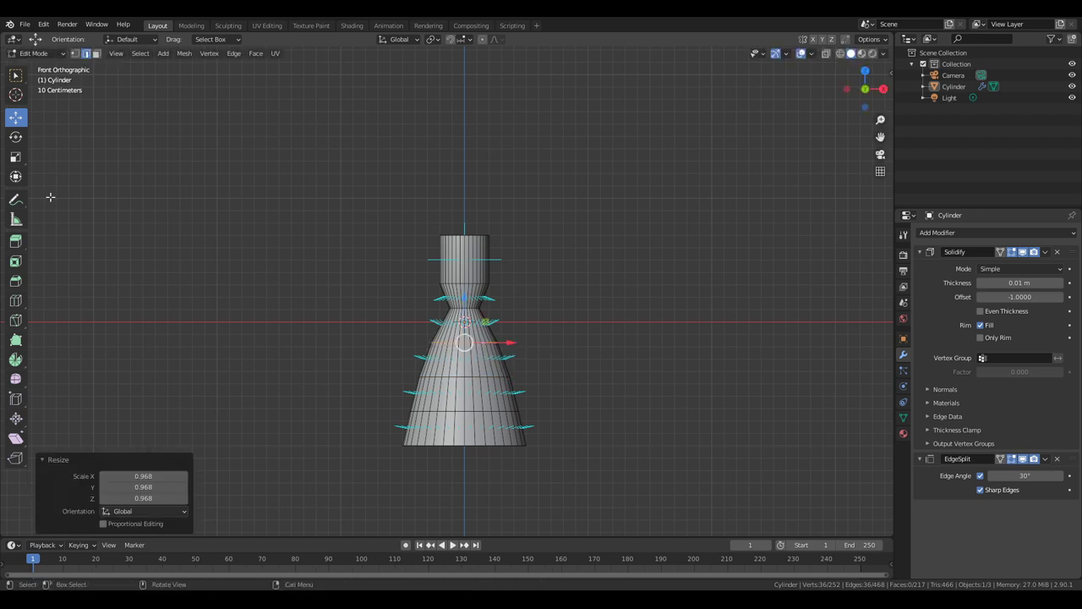
# - Add a loop cut just below the throat scaled by 1.051 and another above the nozzle's middle loop scaled by 1.016
pyautogui.click(15, 301)
pyautogui.click(487, 320)
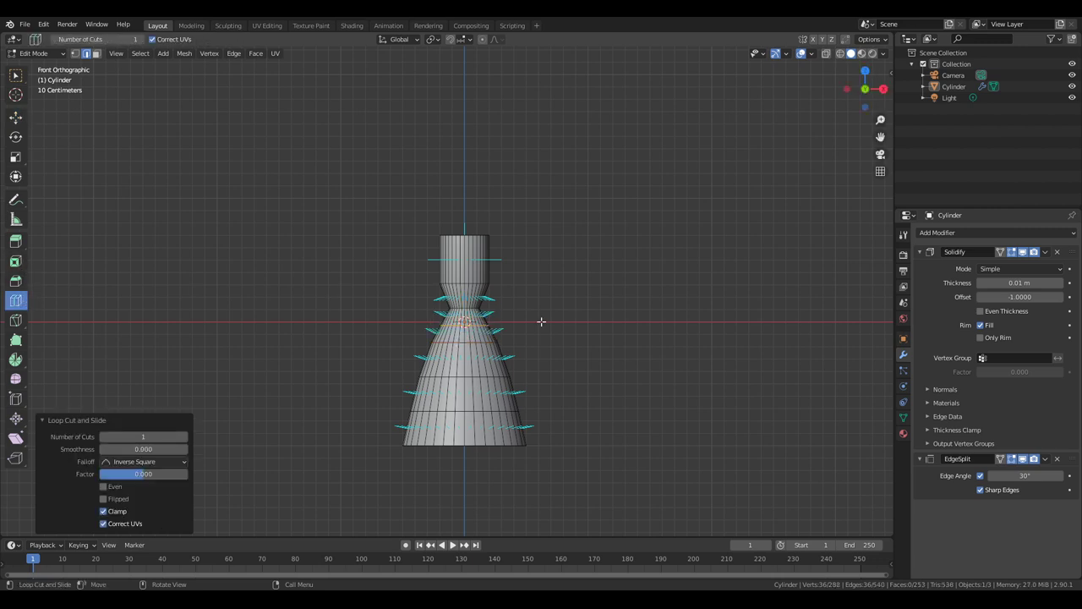
pyautogui.press('s')
pyautogui.click(545, 321)
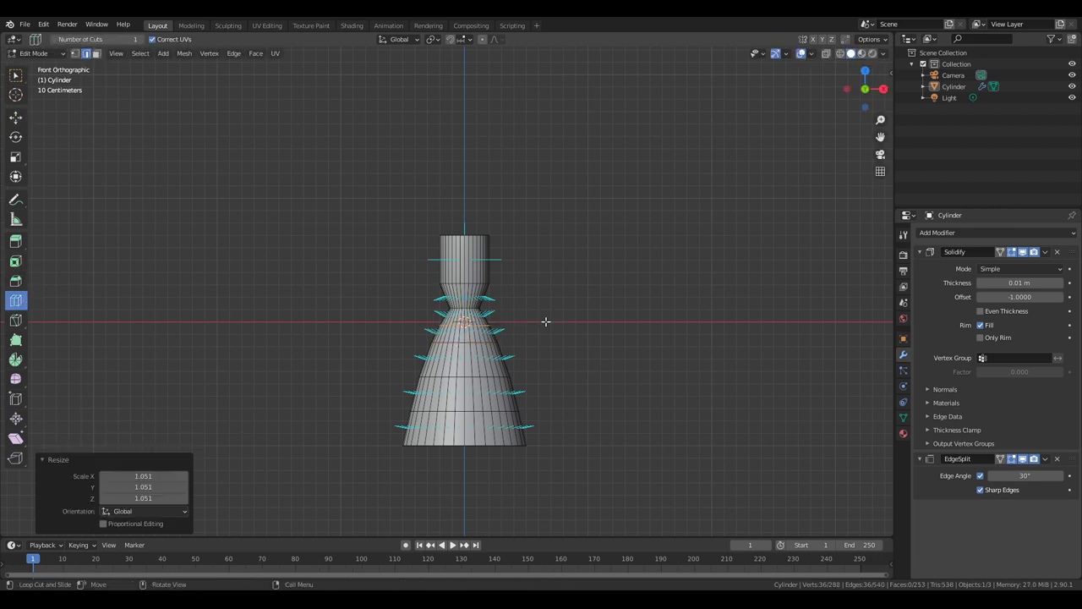
pyautogui.click(509, 364)
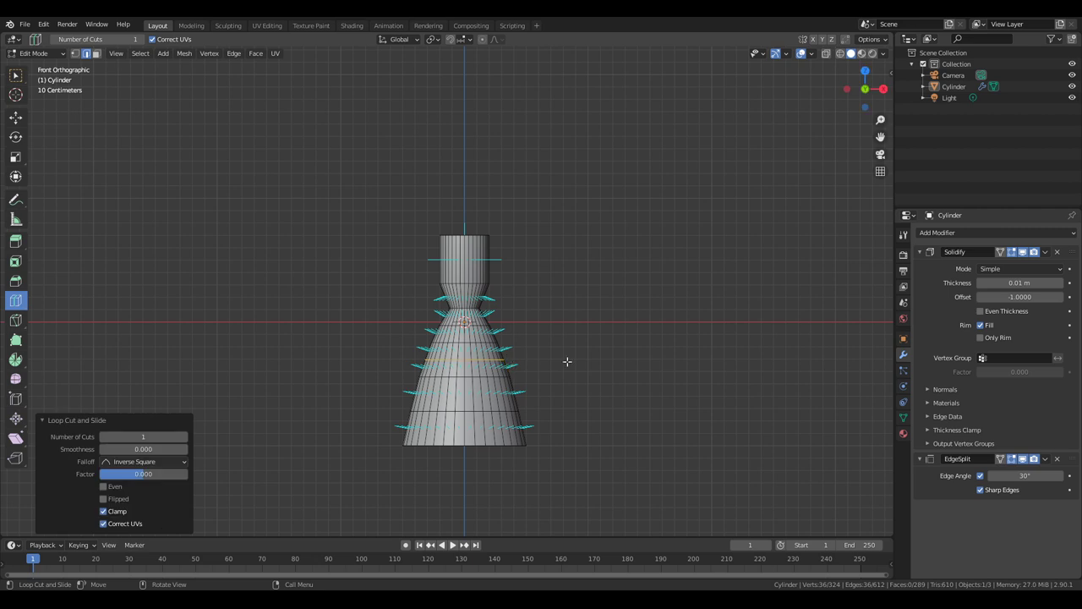
pyautogui.press('s')
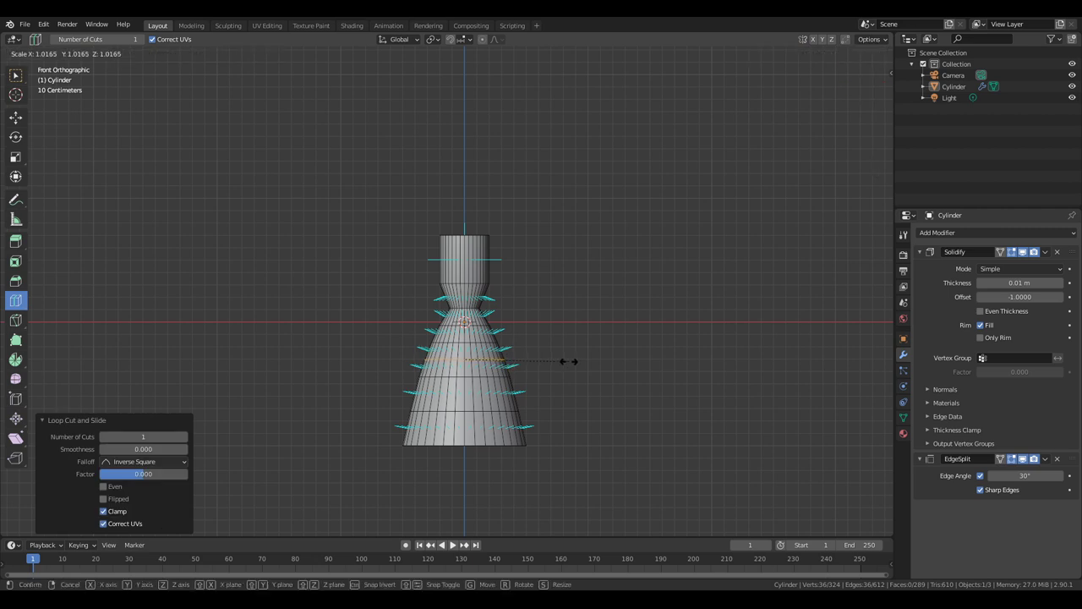
pyautogui.click(568, 361)
# - Add a loop cut just below the nozzle's middle edge loop and scale it outward by 1.006
pyautogui.scroll(3, 592, 387)
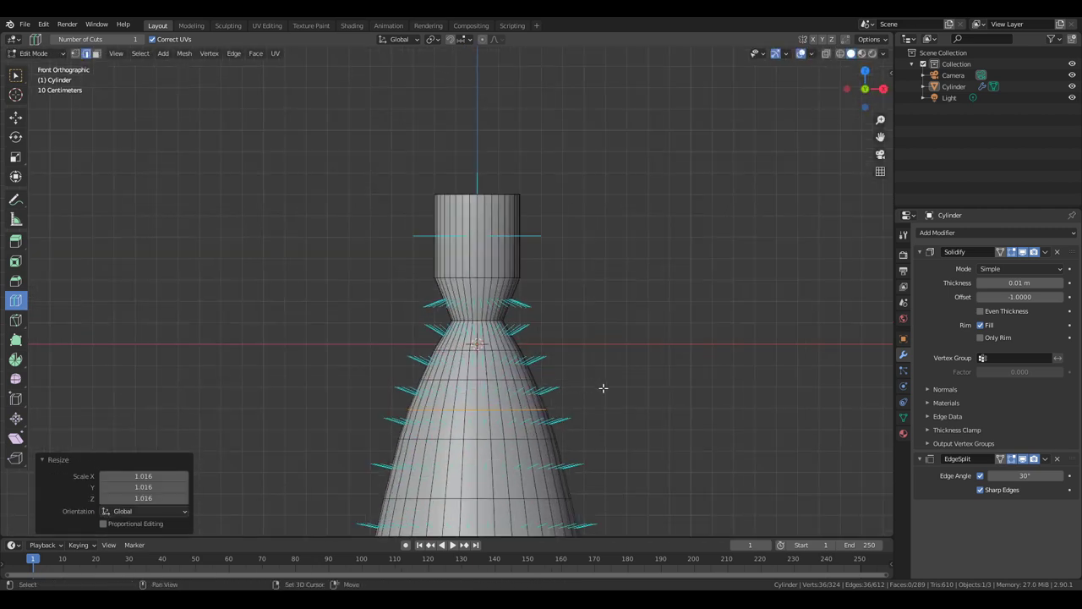
pyautogui.keyDown('shift'); pyautogui.moveTo(601, 387); pyautogui.dragTo(601, 288, button='middle'); pyautogui.keyUp('shift')
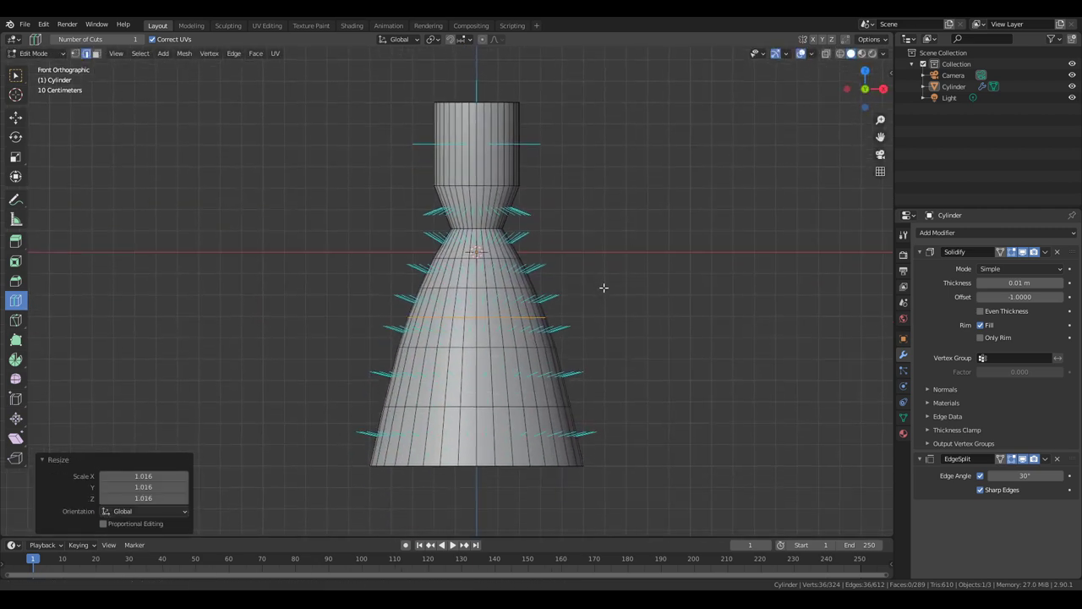
pyautogui.click(540, 360)
pyautogui.press('s')
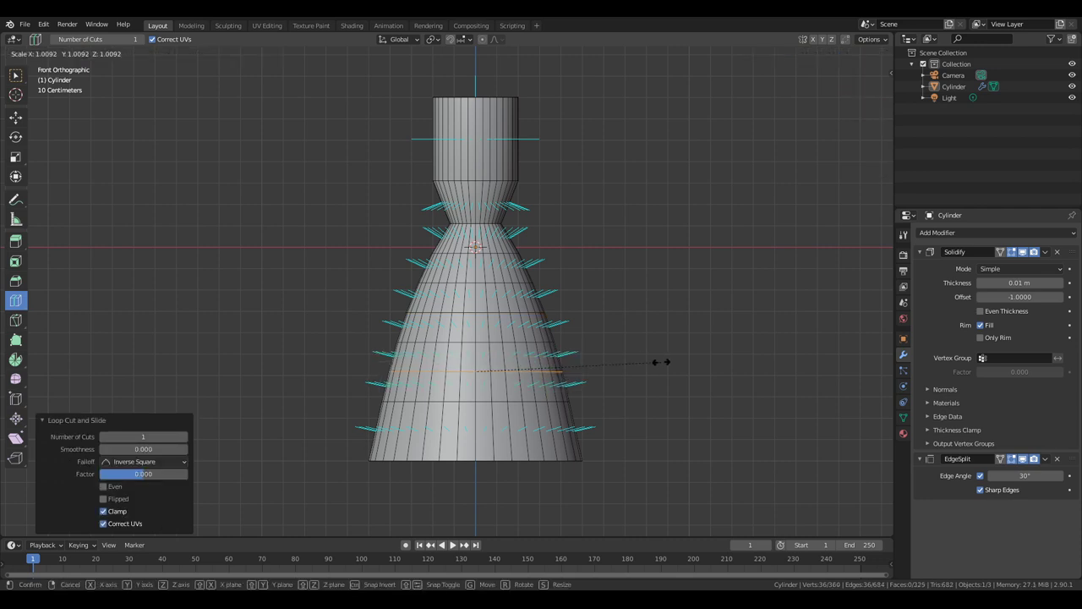
pyautogui.click(661, 362)
# - Add two closely spaced loop cuts on each side of the throat's edge loop
pyautogui.hotkey('shift', 'space')
pyautogui.press('g')
pyautogui.keyDown('shift'); pyautogui.moveTo(558, 234); pyautogui.dragTo(558, 294, button='middle'); pyautogui.keyUp('shift')
pyautogui.scroll(4, 463, 273)
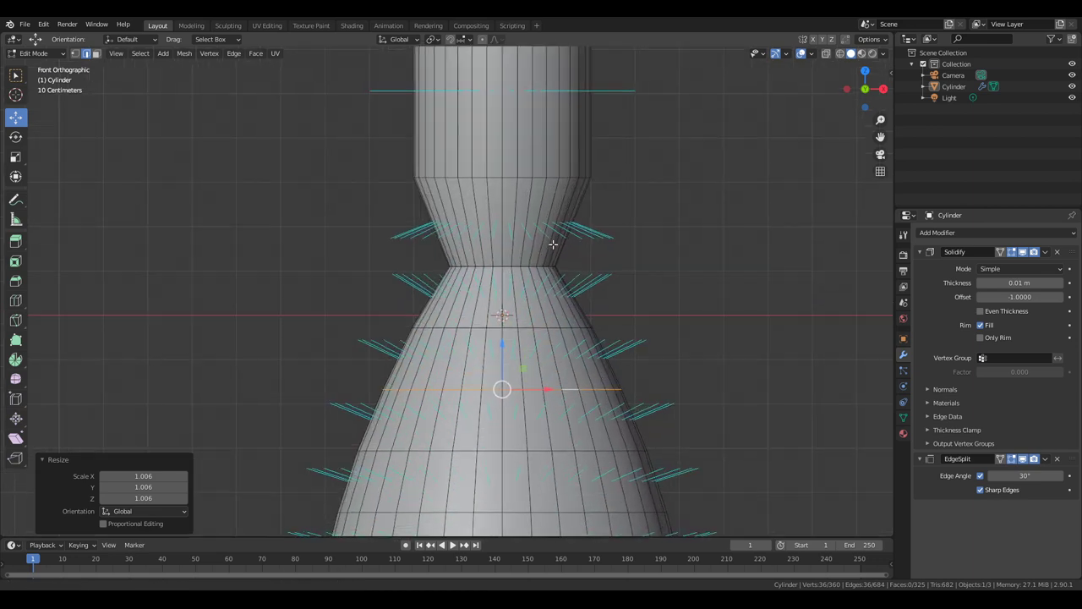
pyautogui.click(15, 300)
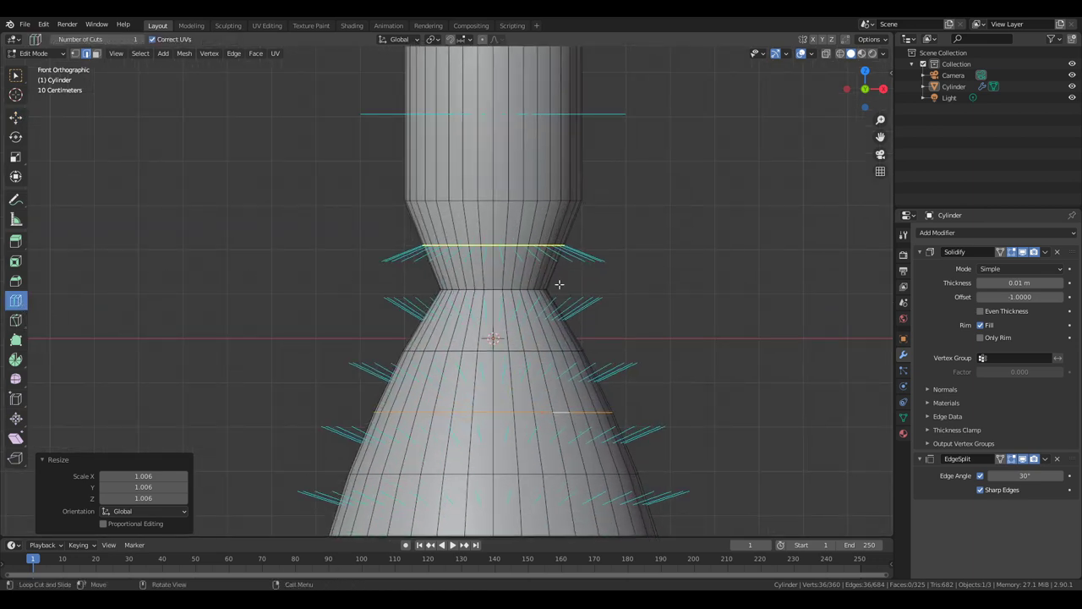
pyautogui.moveTo(559, 279); pyautogui.dragTo(528, 286)
pyautogui.press('s')
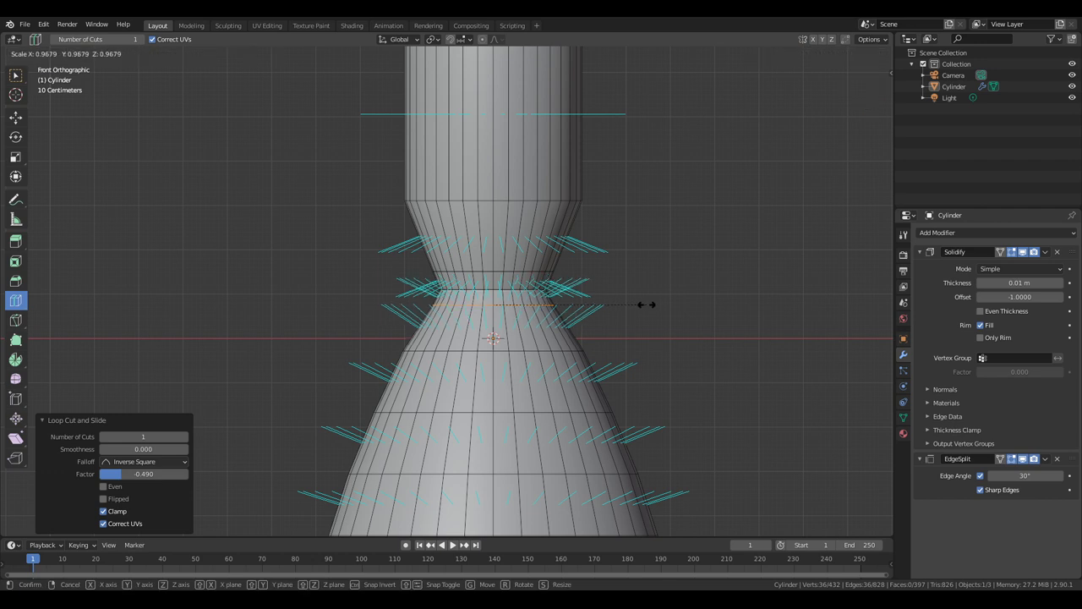
pyautogui.rightClick(646, 304)
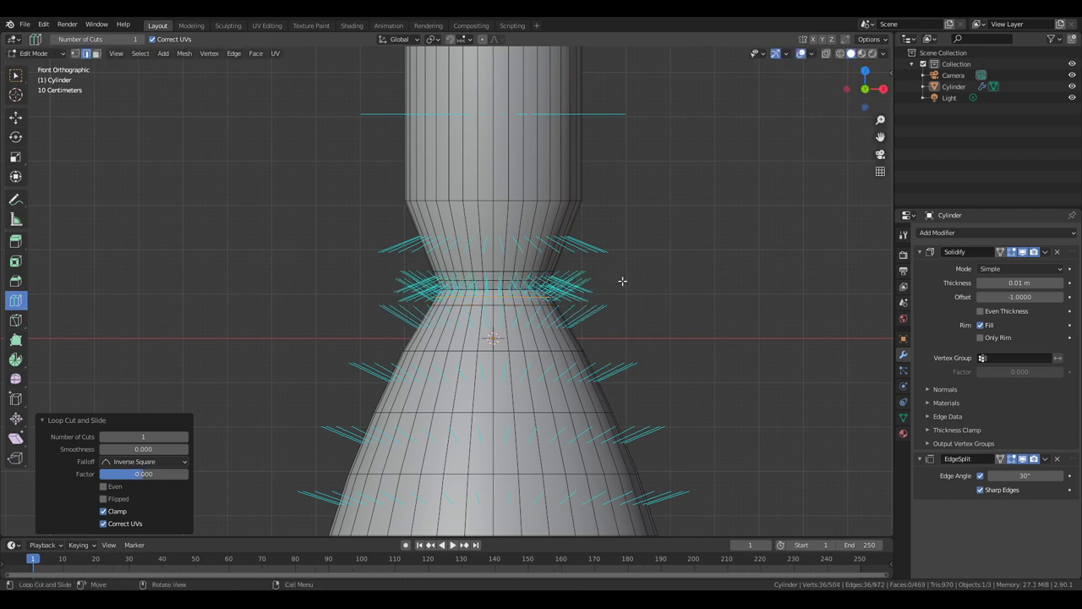
# - Scale the edge loop directly above the throat inward by 0.972
pyautogui.scroll(4, 624, 280)
pyautogui.click(16, 117)
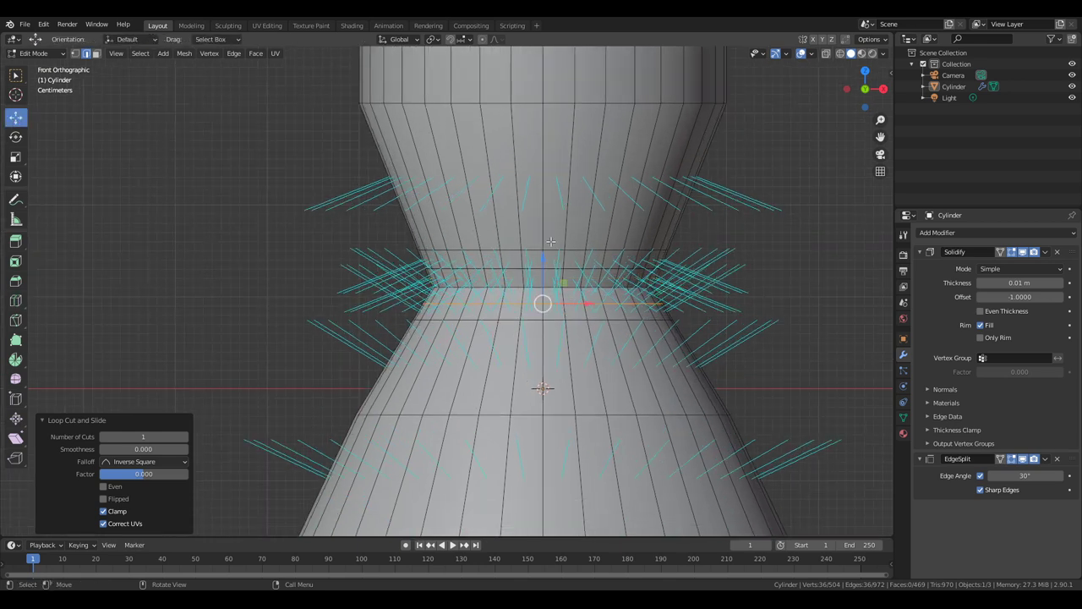
pyautogui.keyDown('alt'); pyautogui.click(586, 264); pyautogui.keyUp('alt')
pyautogui.keyDown('alt'); pyautogui.click(582, 269); pyautogui.keyUp('alt')
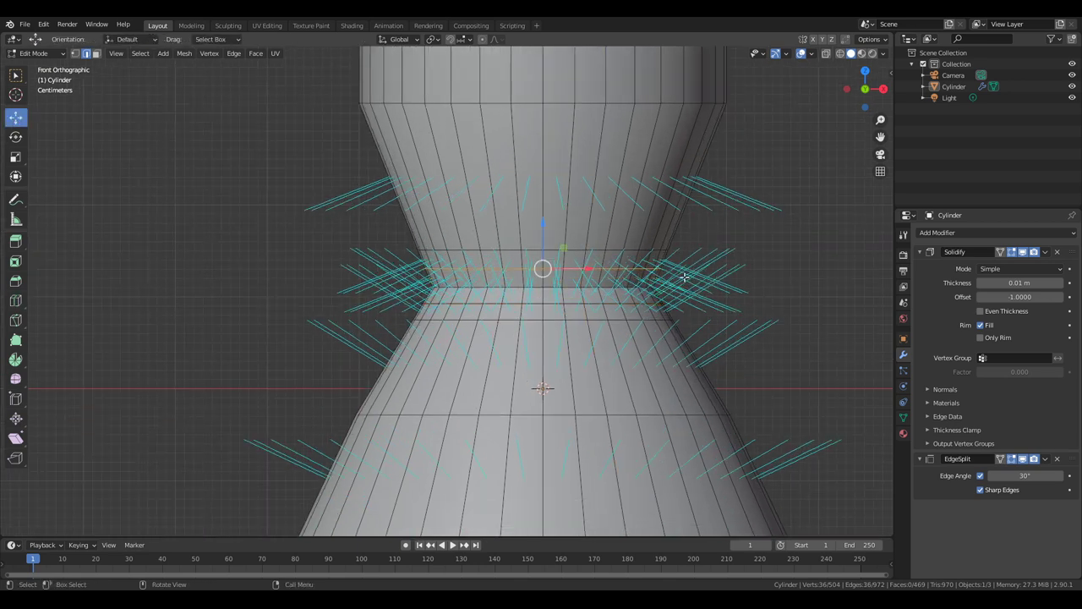
pyautogui.press('s')
pyautogui.click(643, 288)
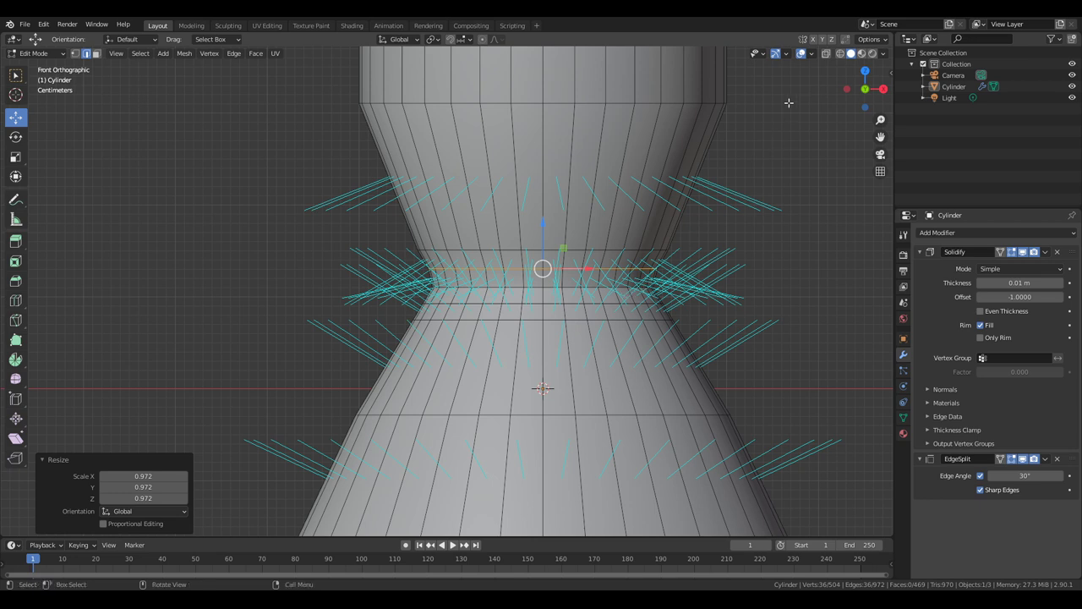
# - Deselect the mesh and turn off the face normals display in the viewport overlays
pyautogui.hotkey('alt', 'a')
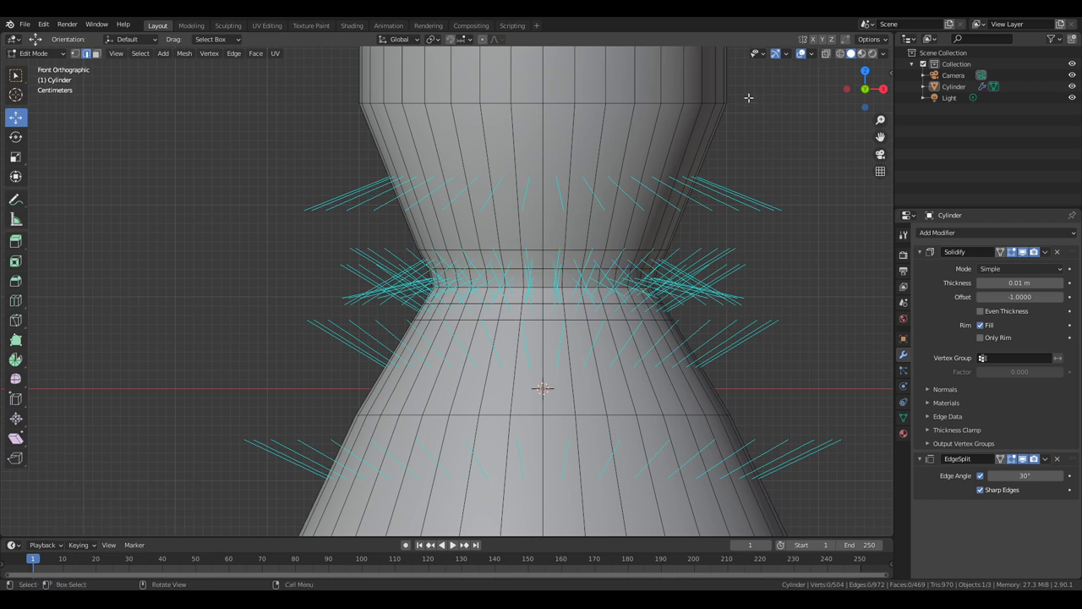
pyautogui.click(812, 54)
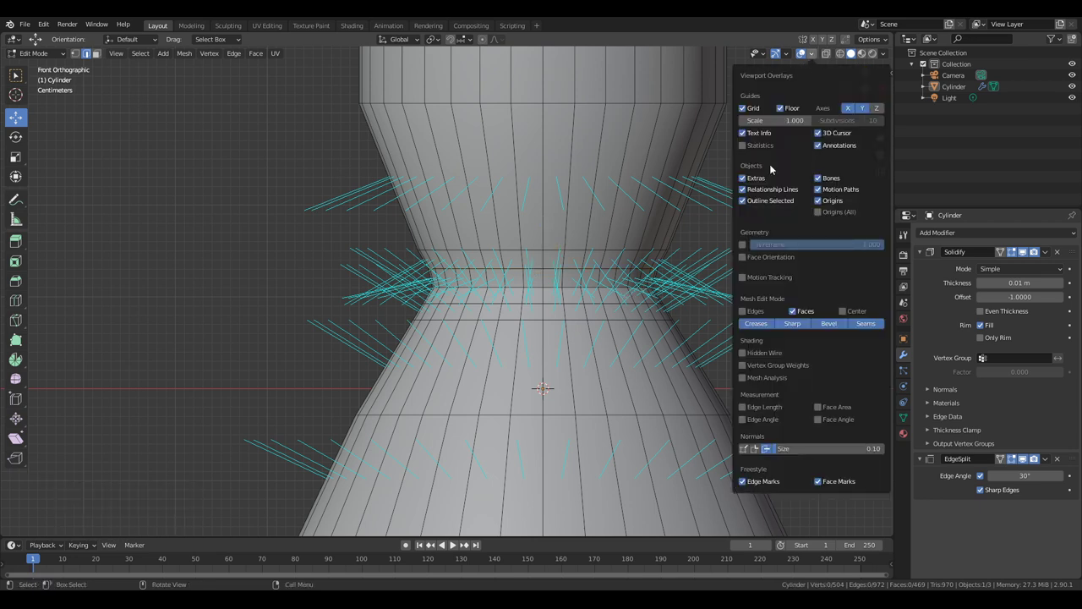
pyautogui.click(767, 449)
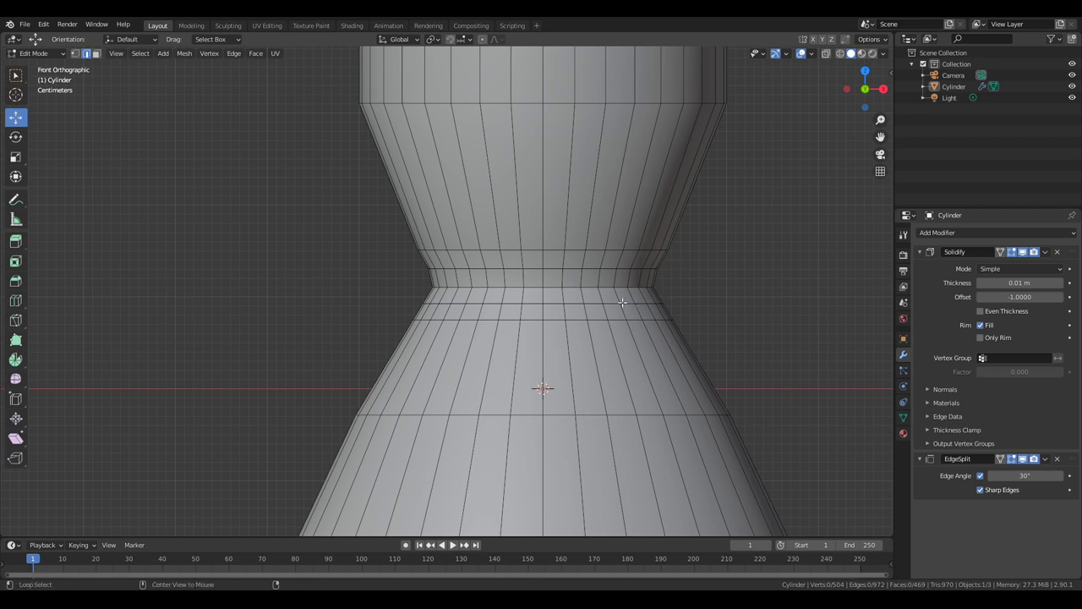
# - Scale the throat's edge loop slightly and check its shading in Object Mode before returning to Edit Mode
pyautogui.keyDown('alt'); pyautogui.click(636, 290); pyautogui.keyUp('alt')
pyautogui.press('s')
pyautogui.click(707, 300)
pyautogui.press('Tab')
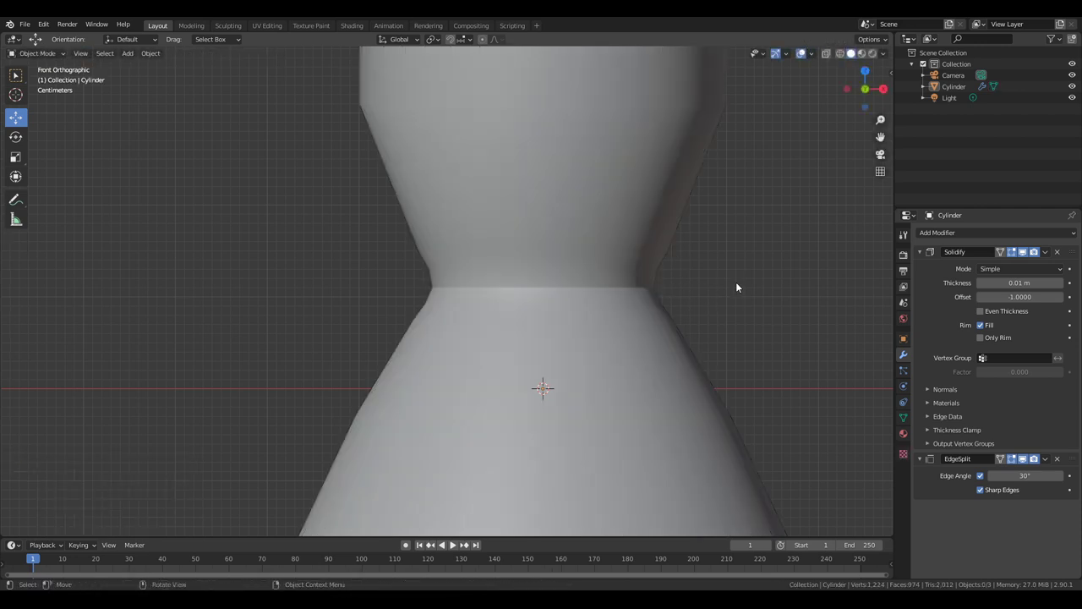
pyautogui.press('Tab')
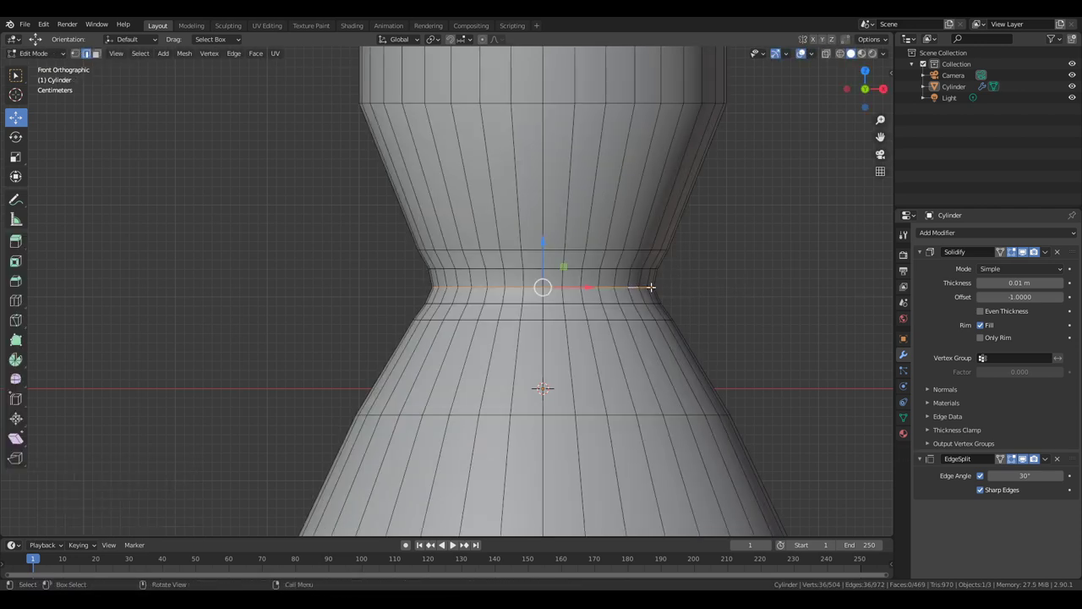
# - Widen the throat's edge loop by about 1.01 and check the shading in Object Mode
pyautogui.press('s')
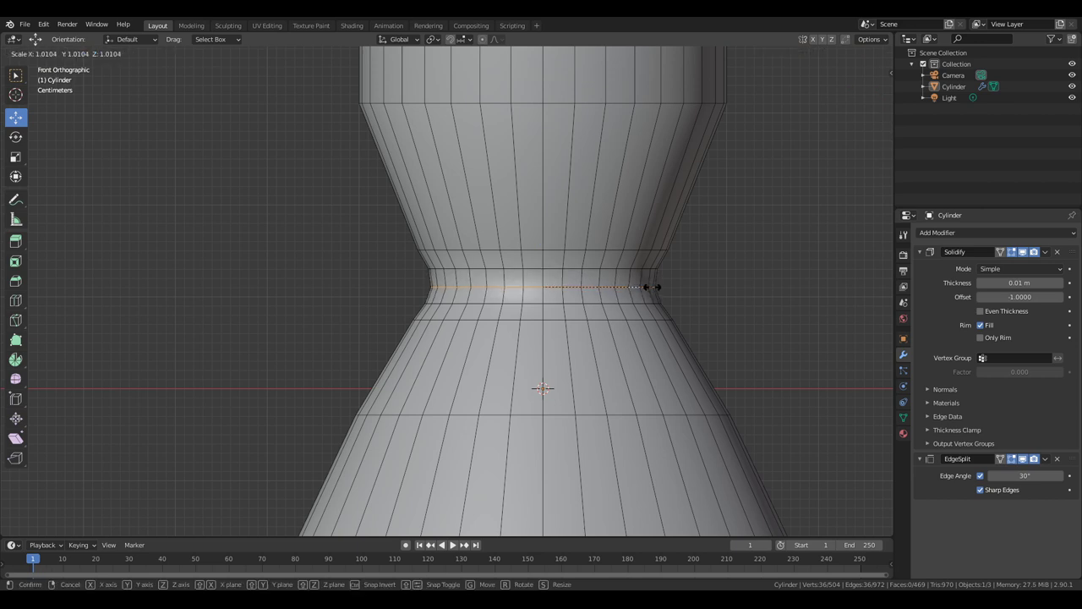
pyautogui.click(648, 285)
pyautogui.press('Tab')
pyautogui.press('Tab')
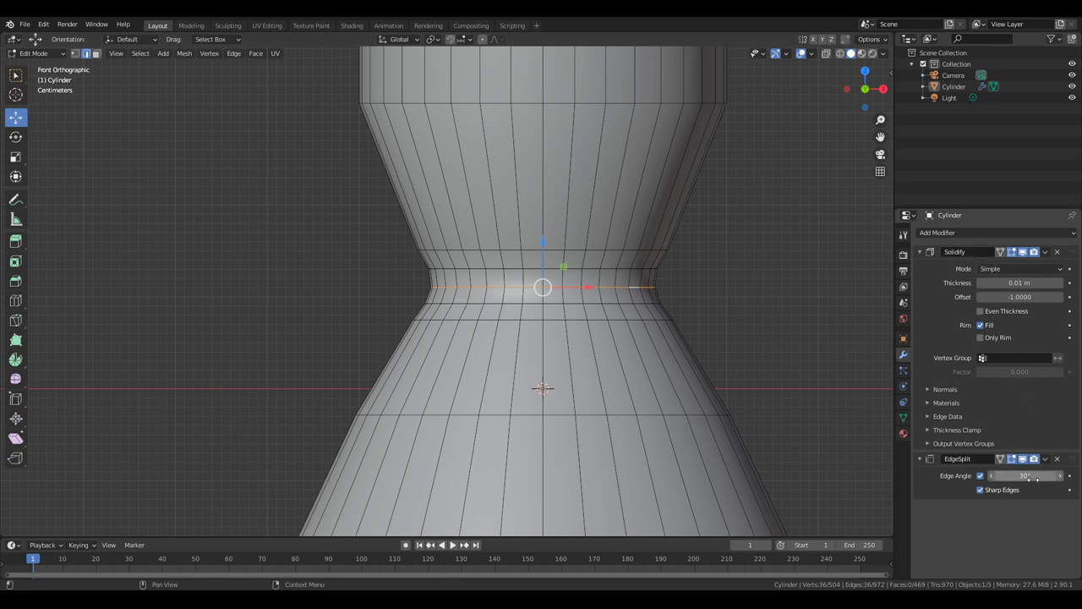
# - Narrow the throat's edge loop by about 0.97 and switch to Object Mode
pyautogui.press('s')
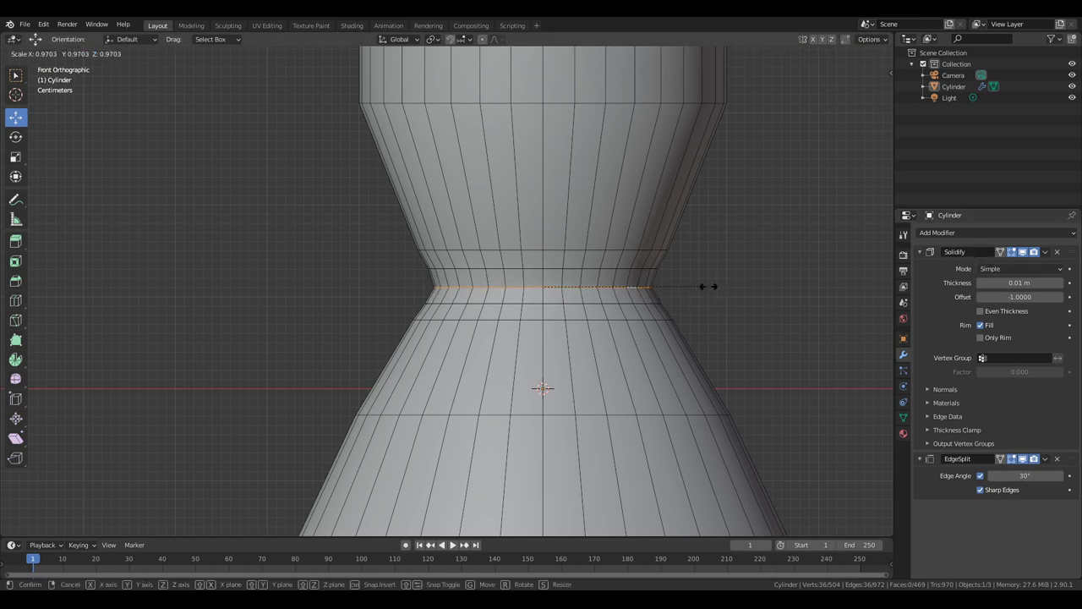
pyautogui.click(709, 286)
pyautogui.press('Tab')
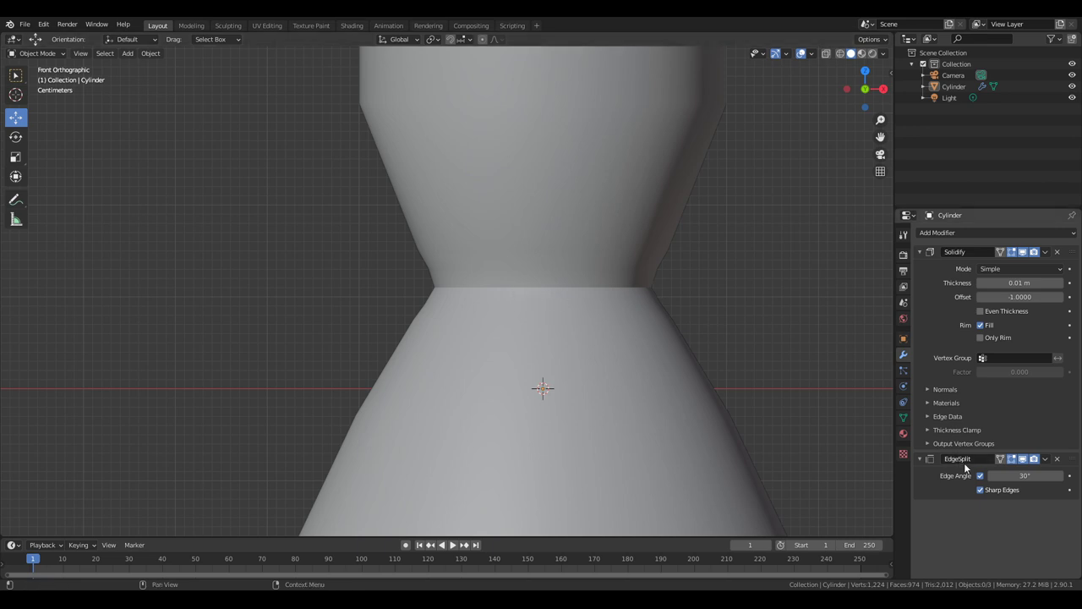
# - Try an edge angle of 85° in the EdgeSplit modifier
pyautogui.click(1026, 479)
pyautogui.write('85')
pyautogui.press('Return')
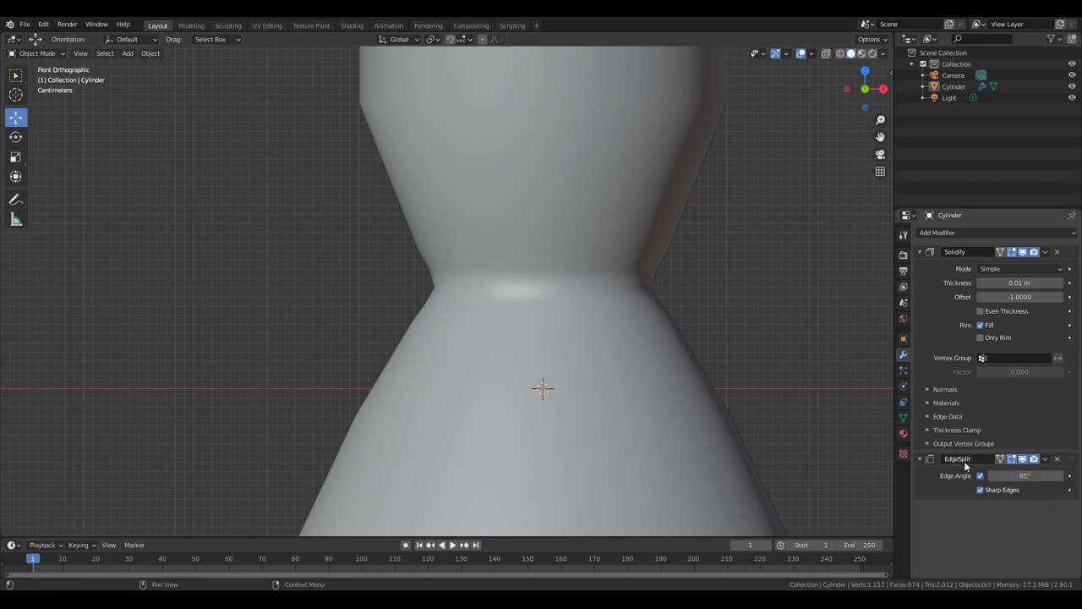
# - Set the EdgeSplit modifier's edge angle to 45° and return to Edit Mode
pyautogui.doubleClick(1016, 475)
pyautogui.write('45')
pyautogui.press('Return')
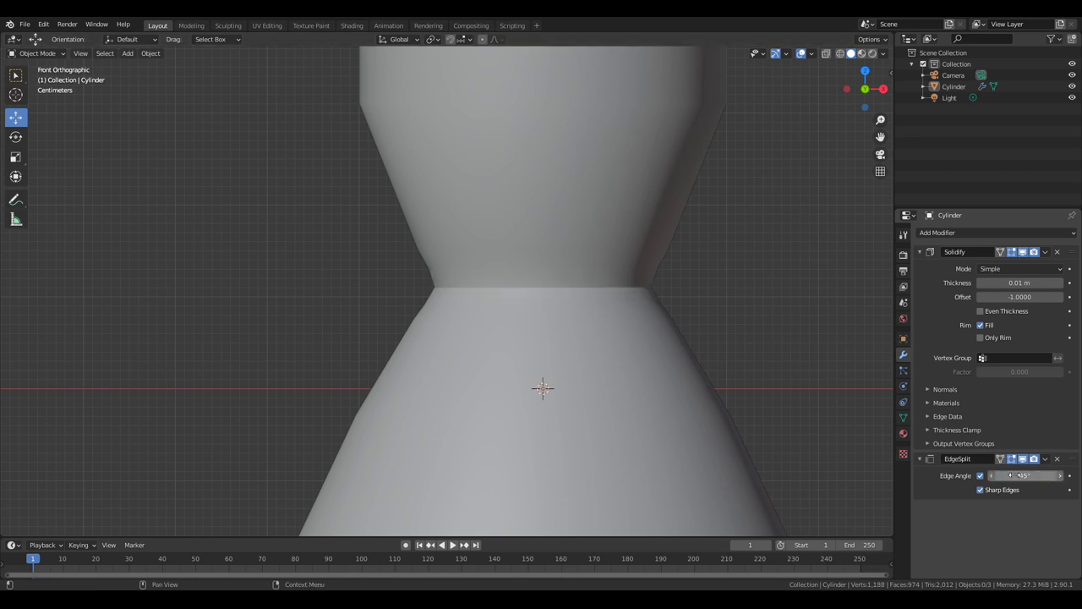
pyautogui.press('Tab')
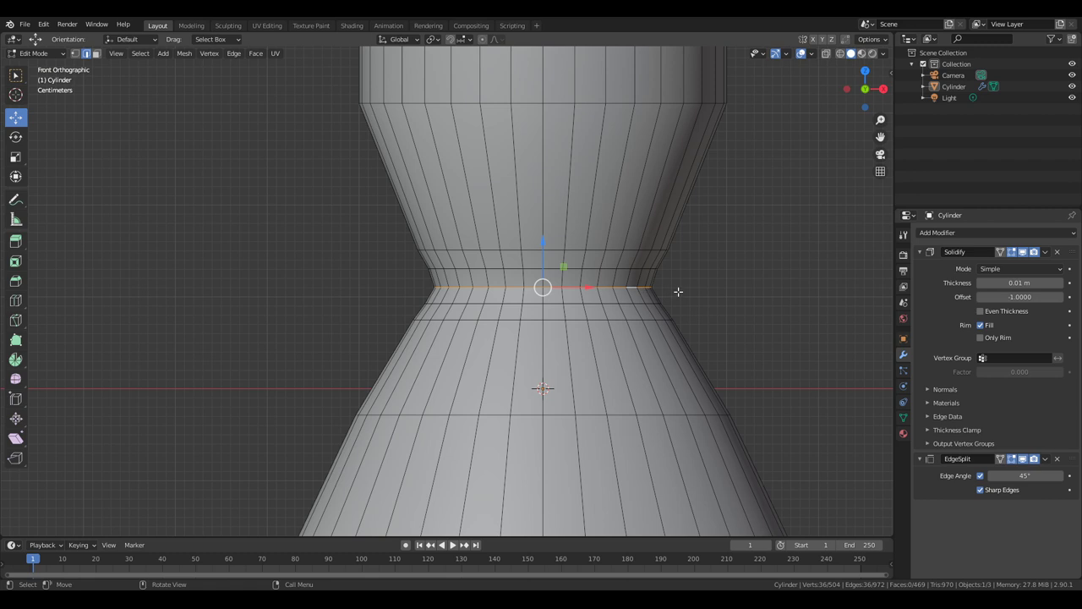
# - Rescale the edge loop at the throat slightly and check the shading in Object Mode
pyautogui.press('s')
pyautogui.click(679, 291)
pyautogui.press('Tab')
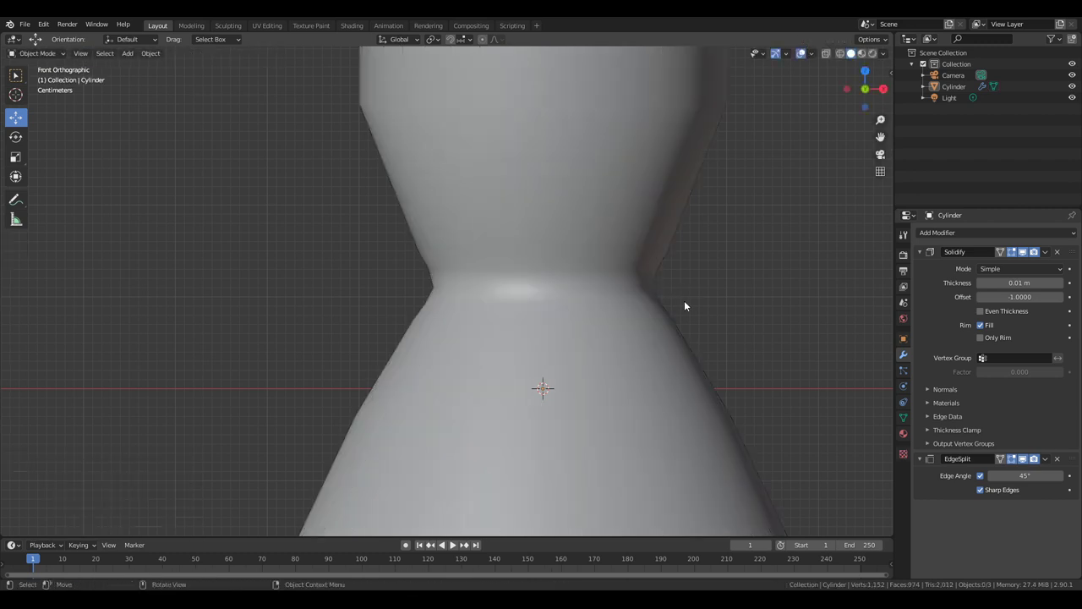
pyautogui.press('Tab')
pyautogui.scroll(-3, 683, 301)
pyautogui.press('Tab')
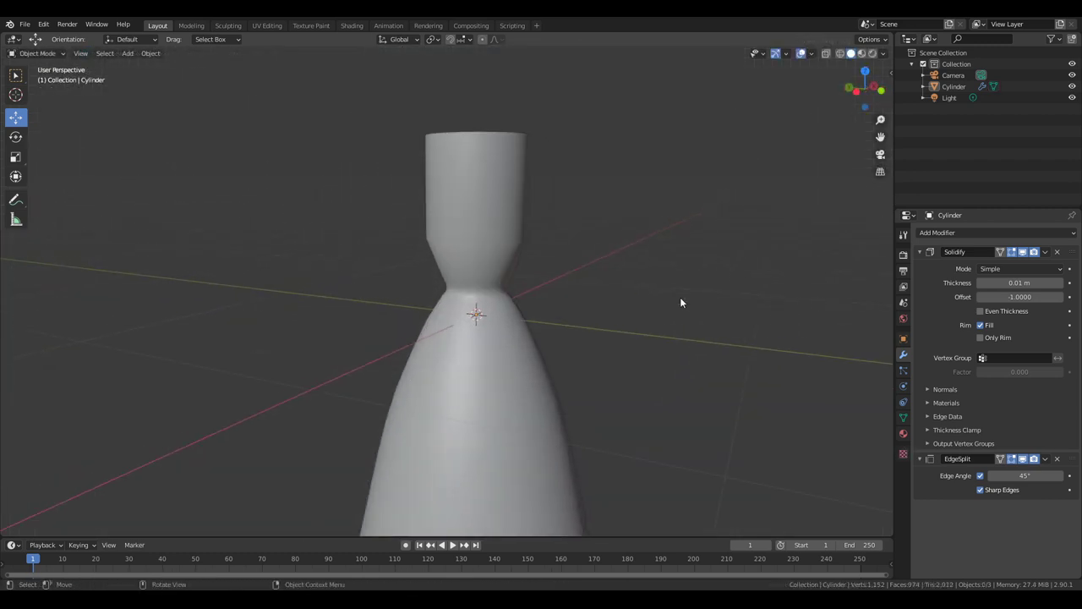
# - Add a Subdivision Surface modifier to the cylinder
pyautogui.scroll(4, 681, 301)
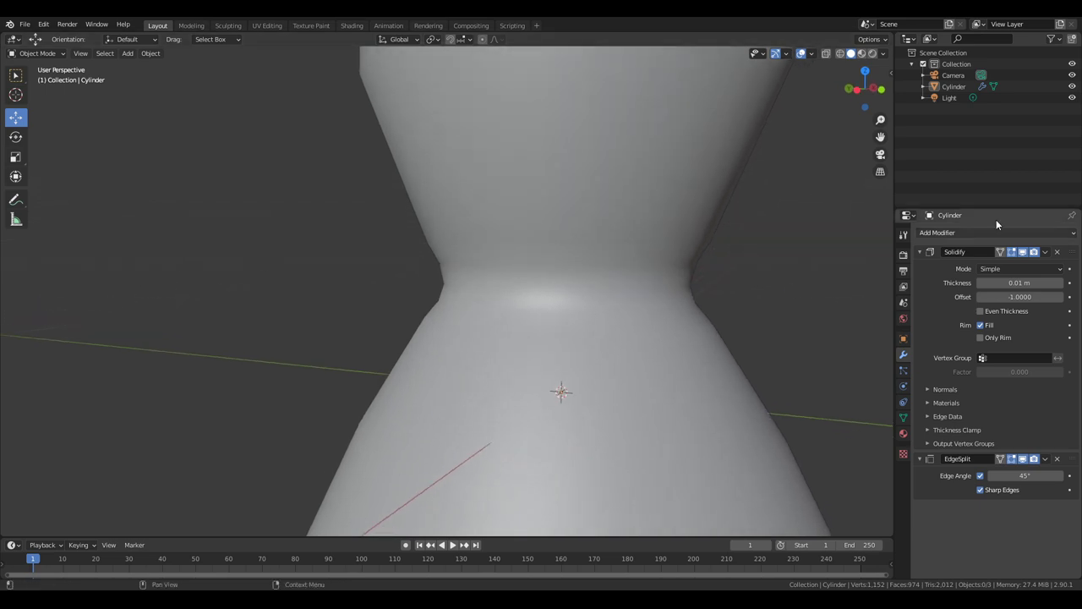
pyautogui.click(983, 232)
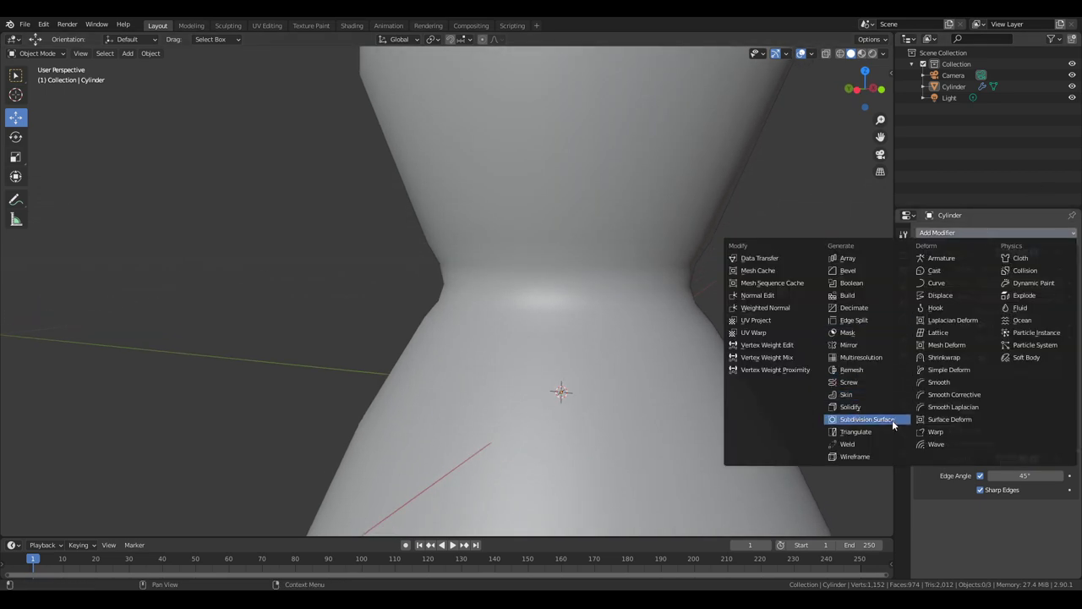
pyautogui.press('Return')
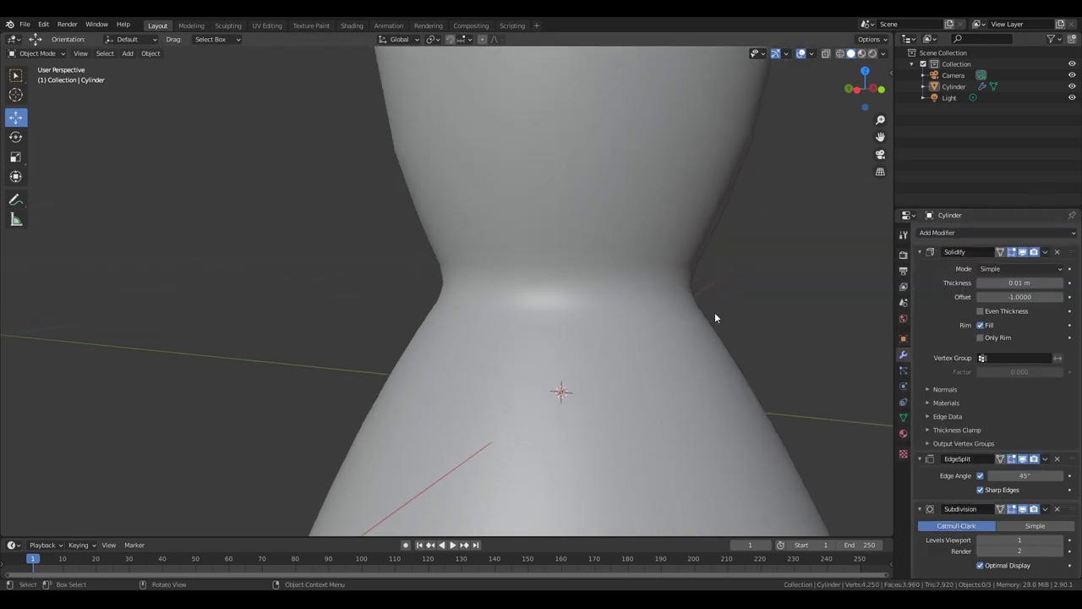
pyautogui.scroll(-3, 680, 315)
pyautogui.scroll(-3, 682, 315)
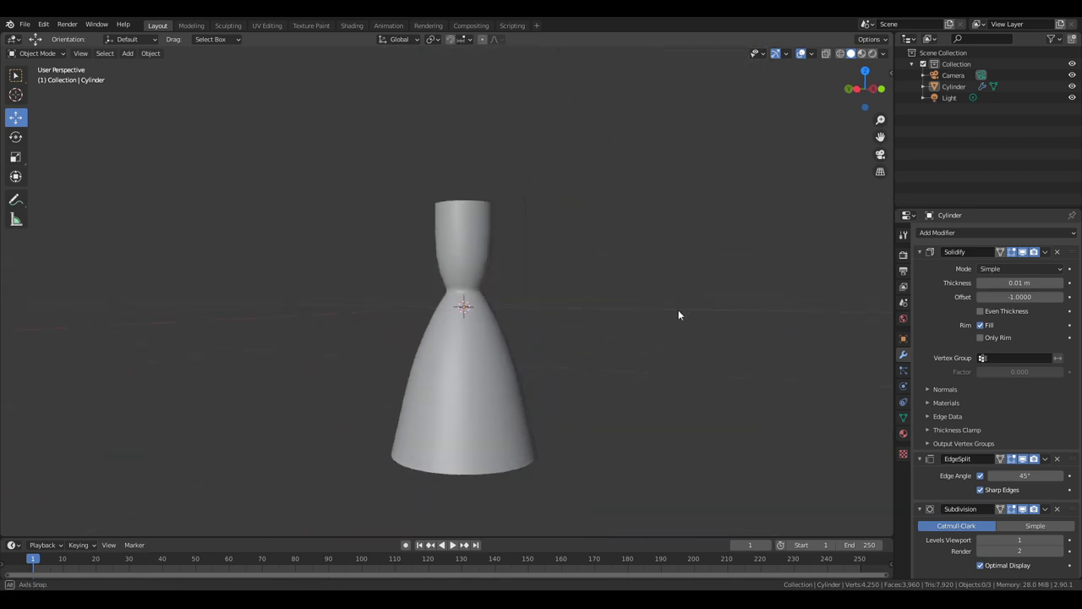
# - Inspect the subdivided engine from several angles, comparing its mesh in Edit Mode with the smoothed surface around the throat and bell
pyautogui.moveTo(679, 314); pyautogui.dragTo(674, 264, button='middle')
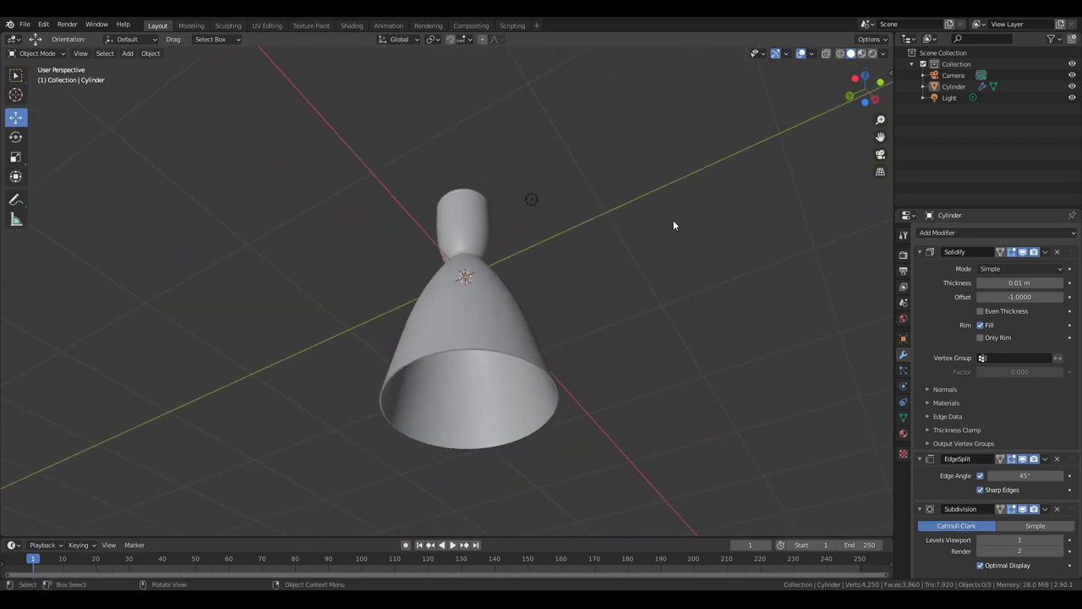
pyautogui.scroll(2, 673, 221)
pyautogui.press('Tab')
pyautogui.moveTo(673, 220); pyautogui.dragTo(653, 265, button='middle')
pyautogui.scroll(1, 657, 266)
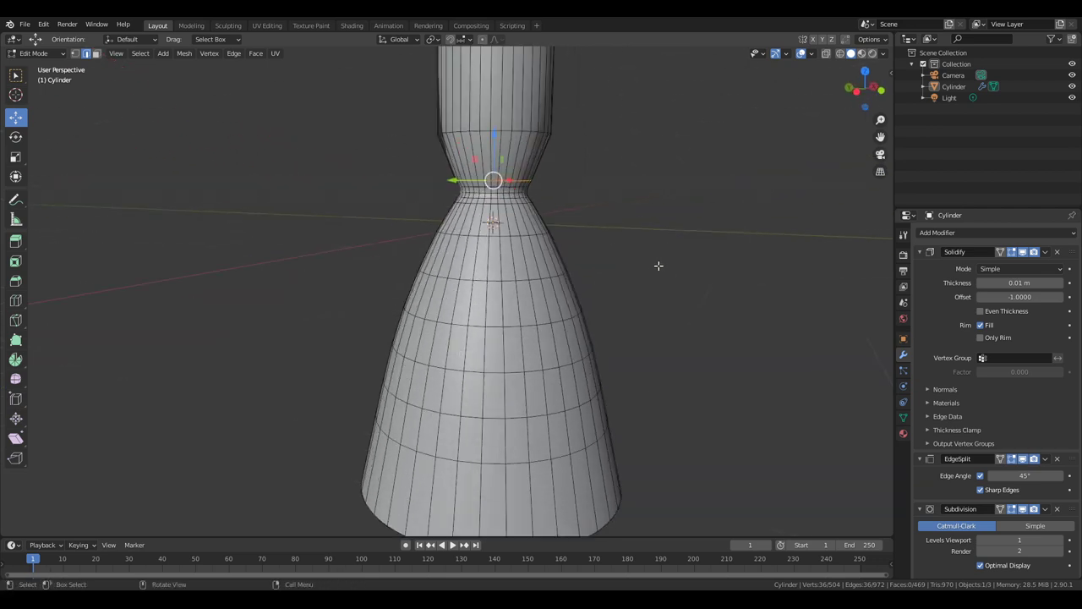
pyautogui.scroll(-1, 756, 359)
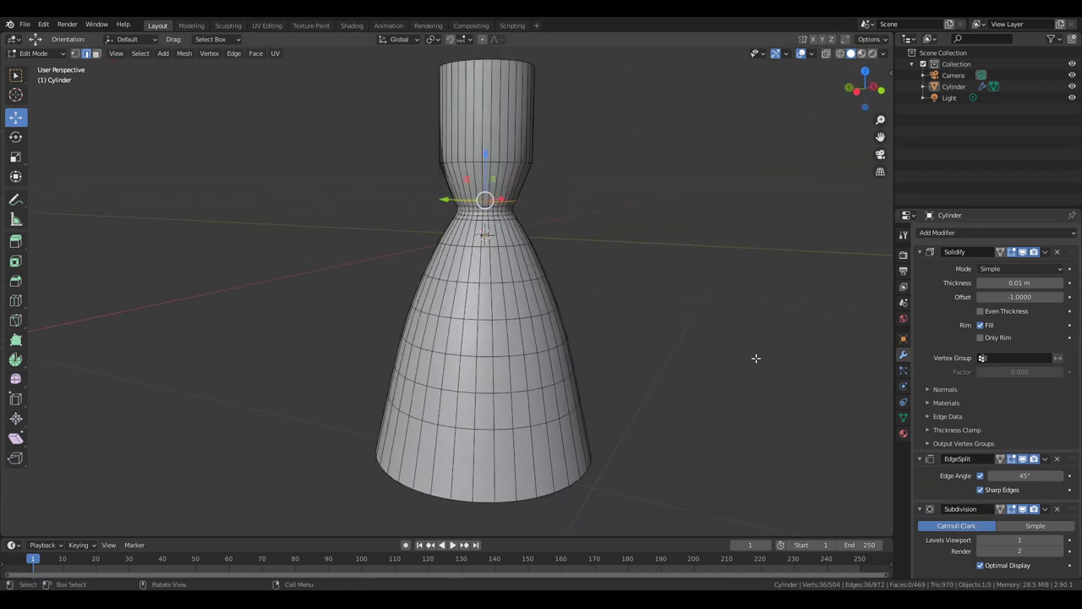
pyautogui.press('Tab')
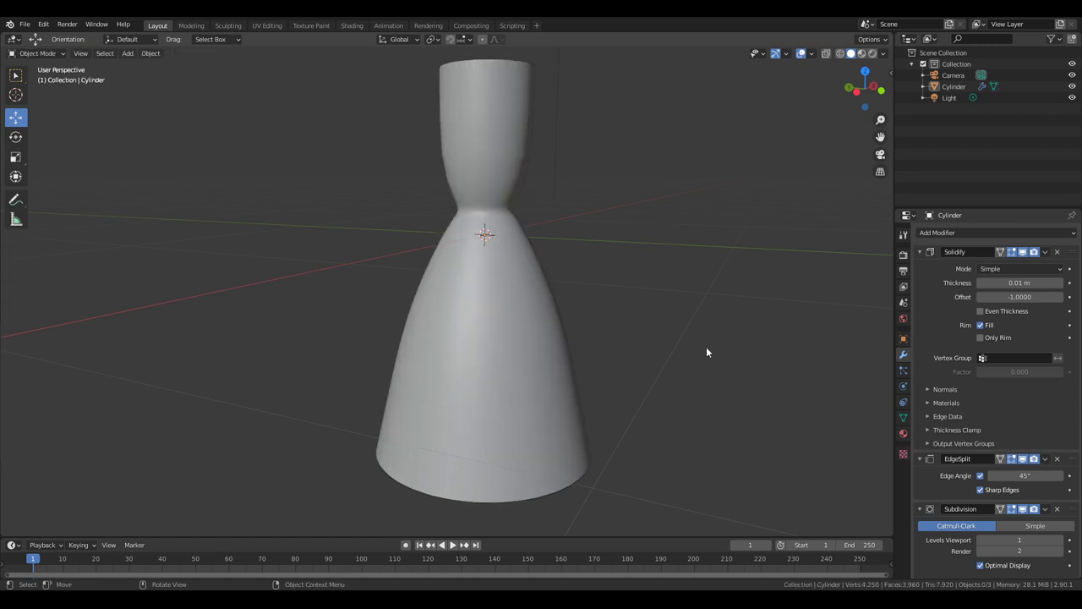
pyautogui.moveTo(707, 349); pyautogui.dragTo(766, 313, button='middle')
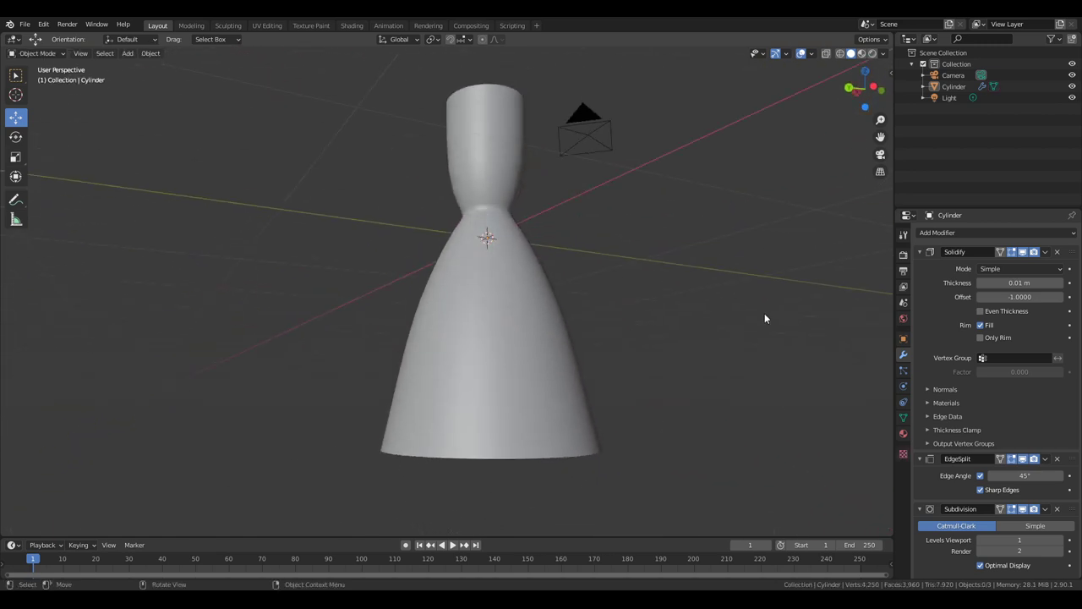
pyautogui.press('Tab')
pyautogui.moveTo(669, 314); pyautogui.dragTo(643, 254, button='middle')
pyautogui.moveTo(812, 449); pyautogui.dragTo(498, 323, button='middle')
pyautogui.press('Tab')
pyautogui.moveTo(581, 312); pyautogui.dragTo(646, 292, button='middle')
pyautogui.press('Tab')
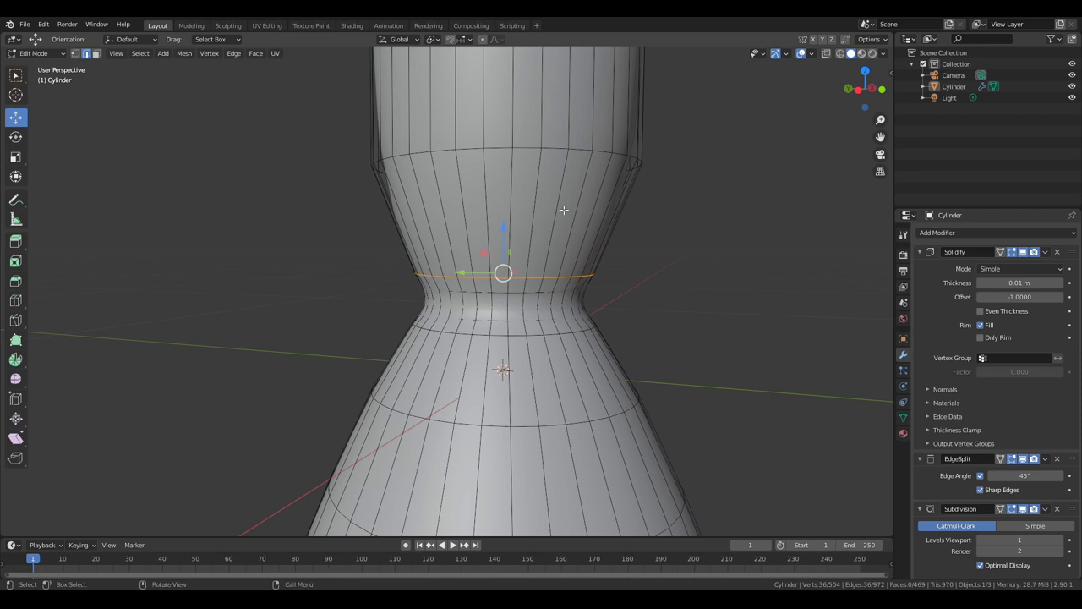
pyautogui.press('Tab')
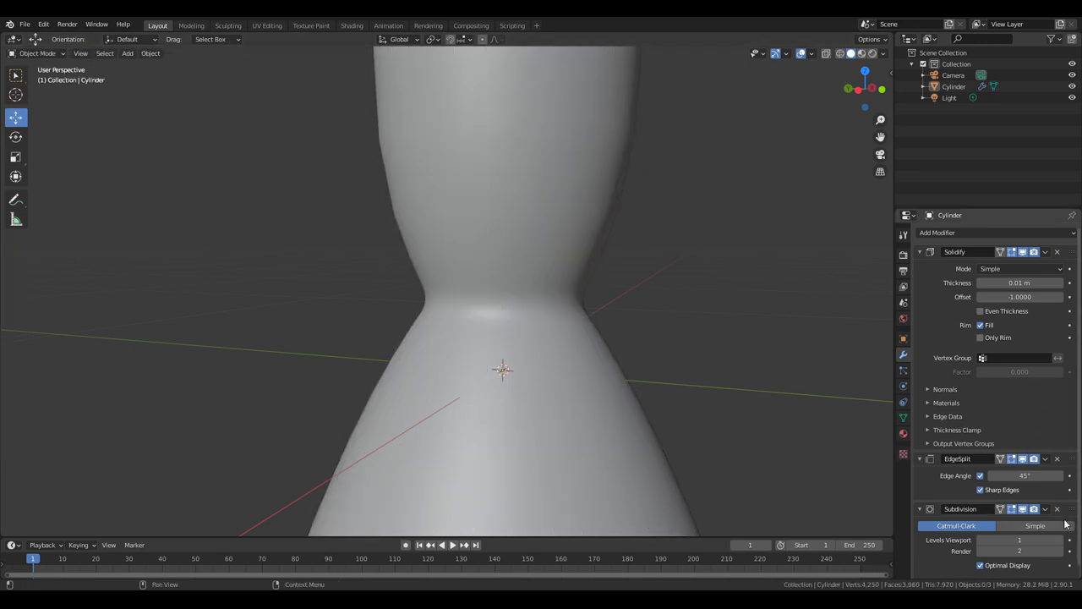
pyautogui.scroll(-8, 714, 379)
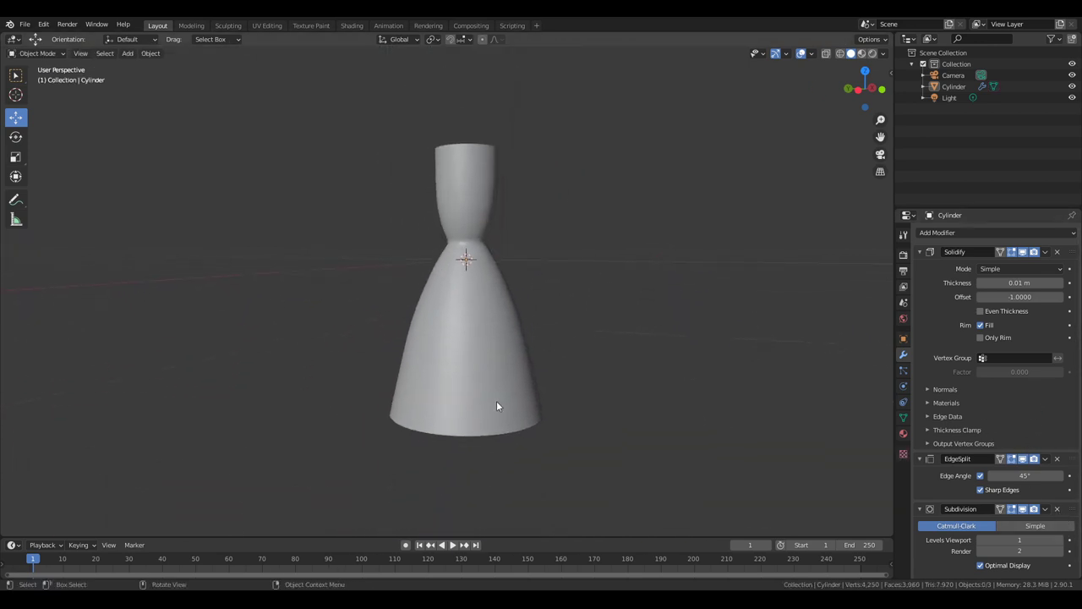
pyautogui.moveTo(497, 405); pyautogui.dragTo(640, 437, button='middle')
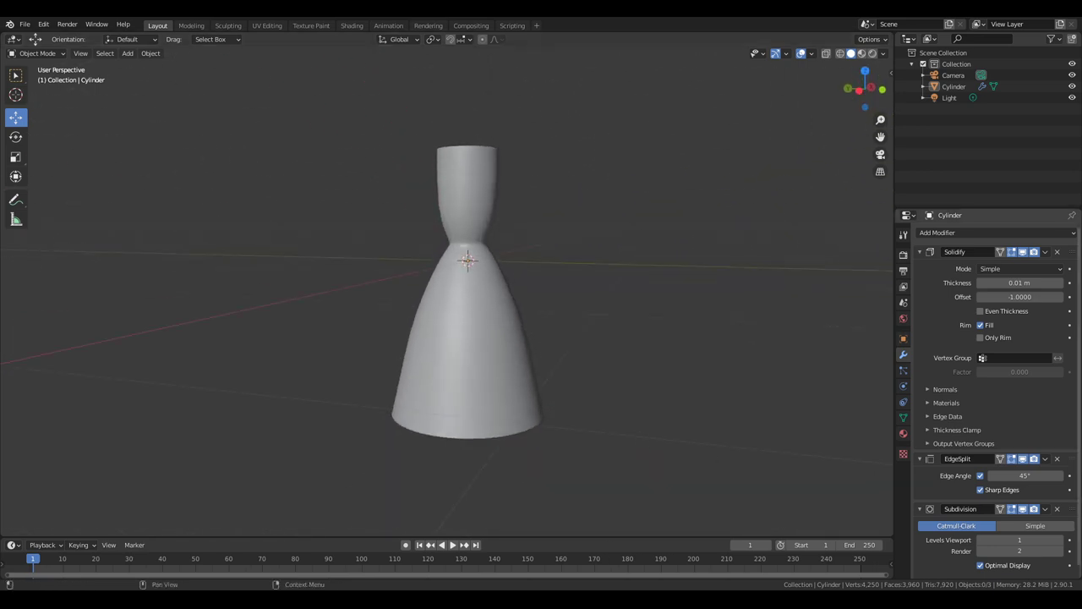
# - Apply the Solidify, EdgeSplit and Subdivision modifiers to the cylinder
pyautogui.click(1045, 509)
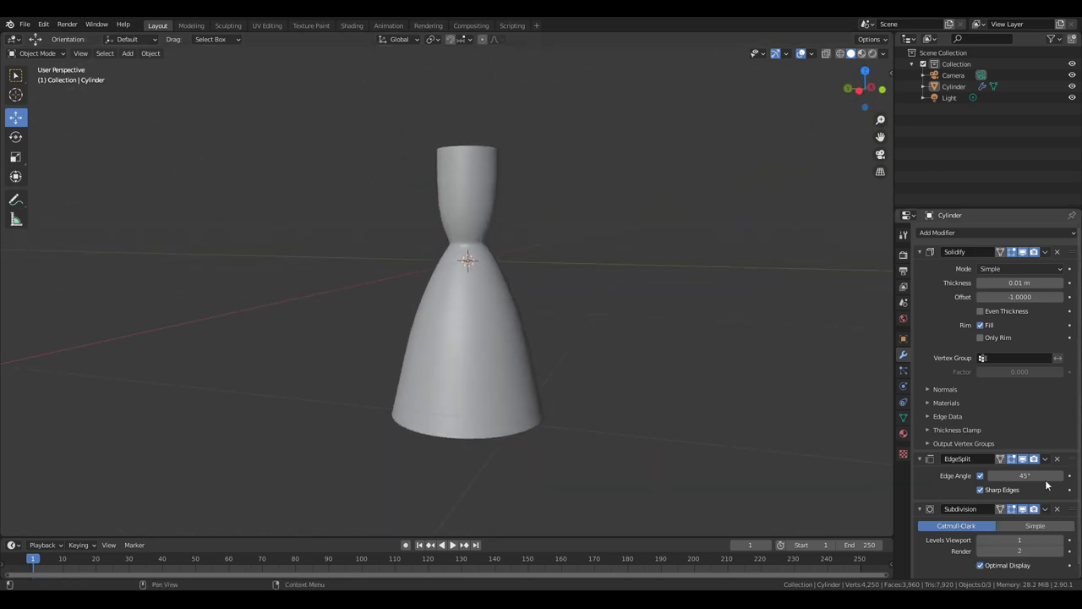
pyautogui.click(1045, 252)
pyautogui.click(996, 265)
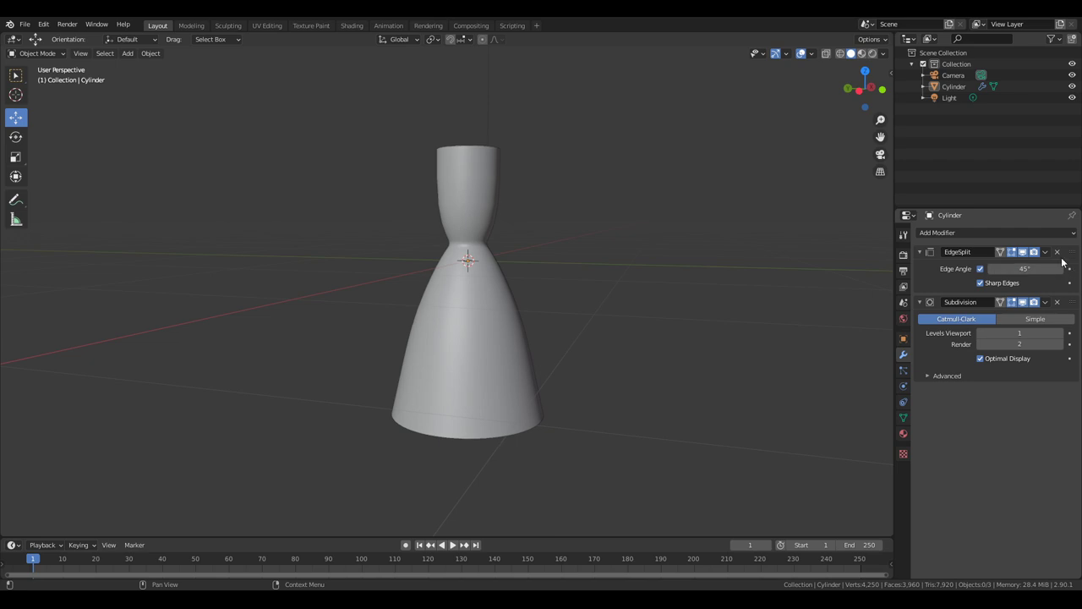
pyautogui.click(1047, 252)
pyautogui.click(997, 265)
pyautogui.click(1047, 252)
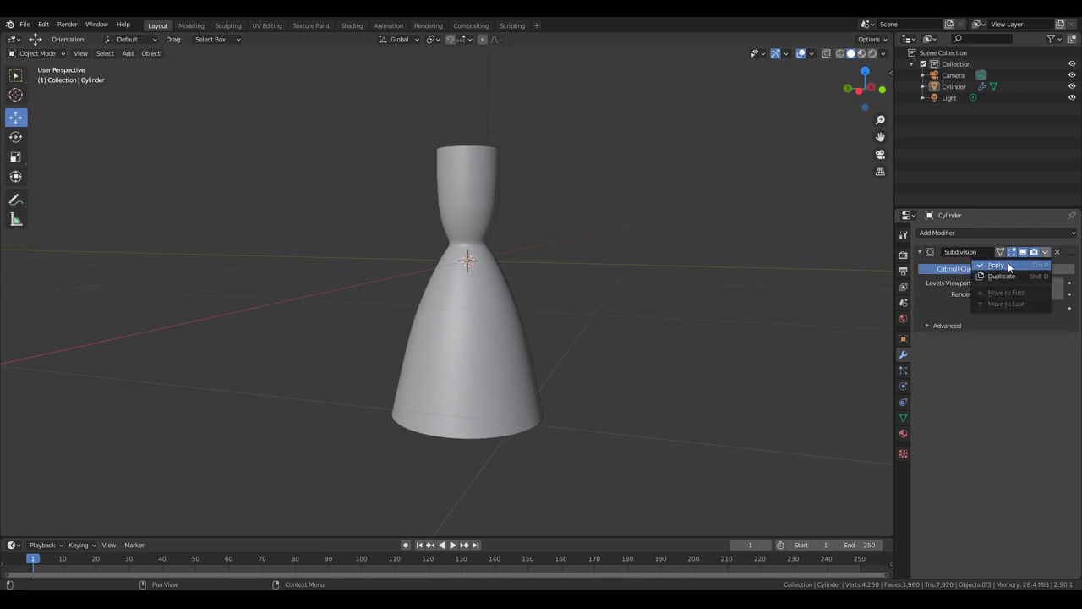
pyautogui.click(996, 264)
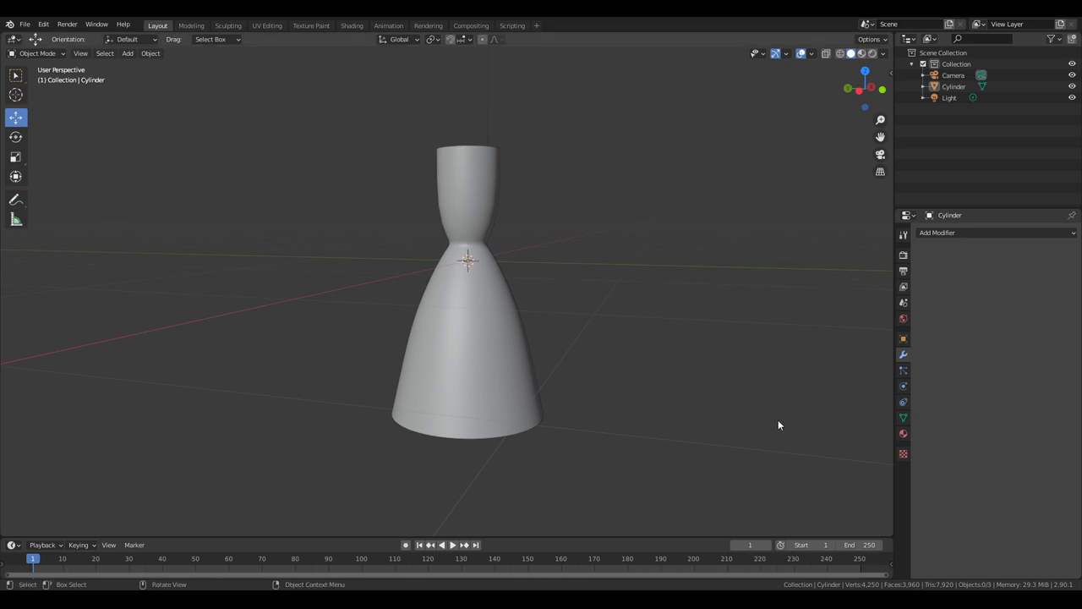
# - Undo applying the three modifiers
pyautogui.hotkey('ctrl', 'z')
pyautogui.hotkey('ctrl', 'z')
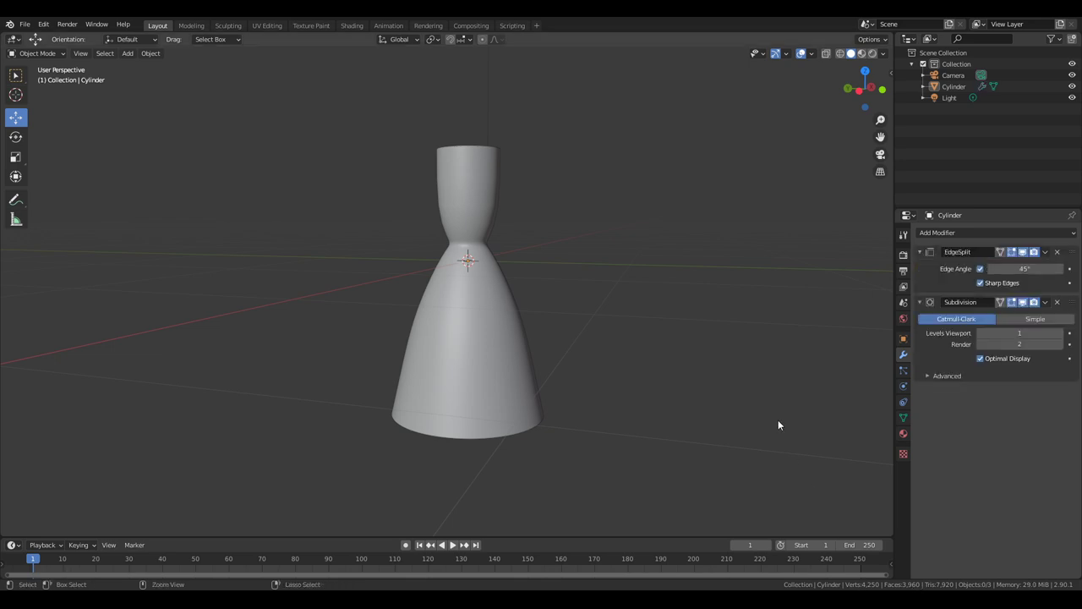
pyautogui.hotkey('ctrl', 'z')
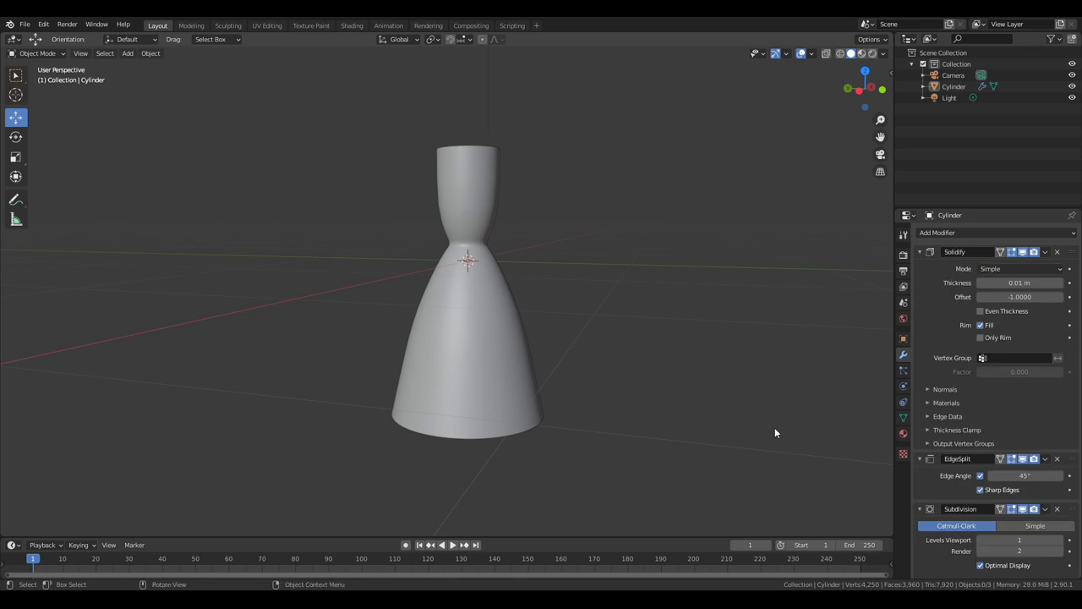
# - Examine how subdivision rounds the transition between chamber and throat, in both Object Mode and Edit Mode
pyautogui.moveTo(775, 427); pyautogui.dragTo(766, 387, button='middle')
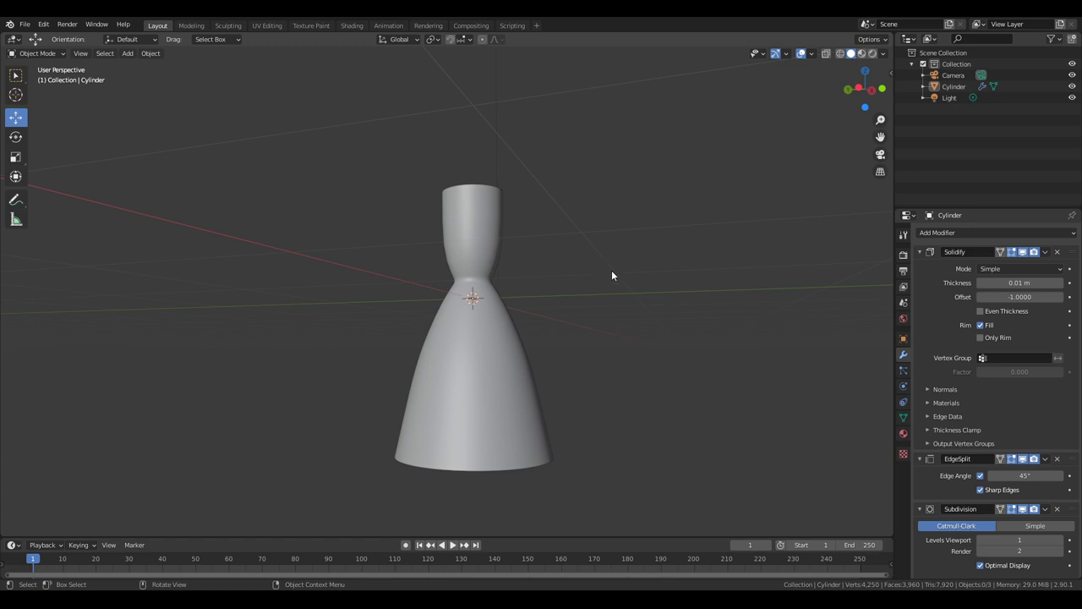
pyautogui.moveTo(612, 272); pyautogui.dragTo(630, 277, button='middle')
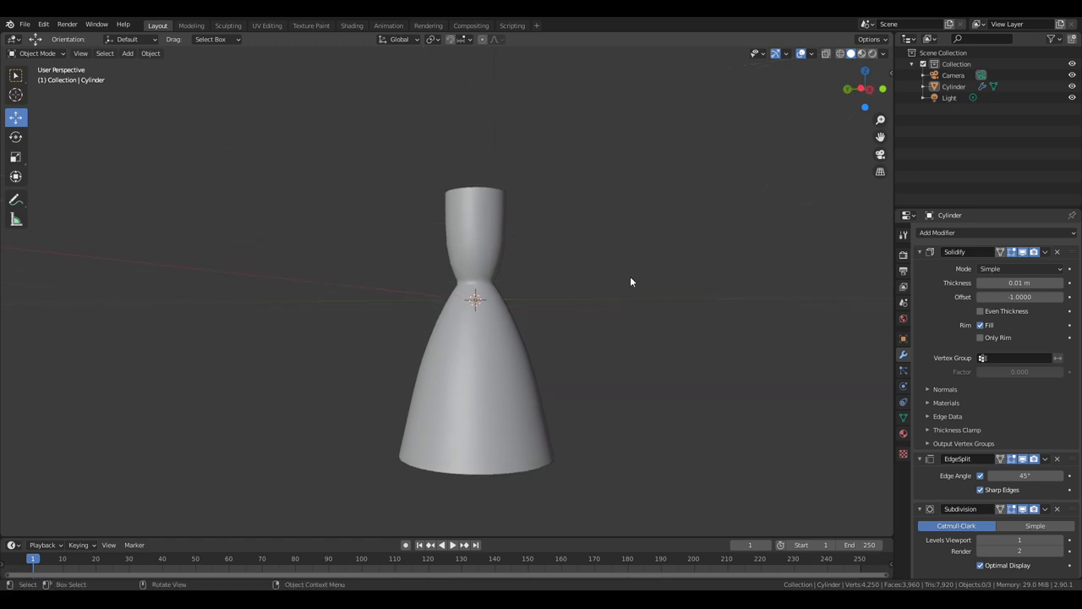
pyautogui.scroll(2, 619, 254)
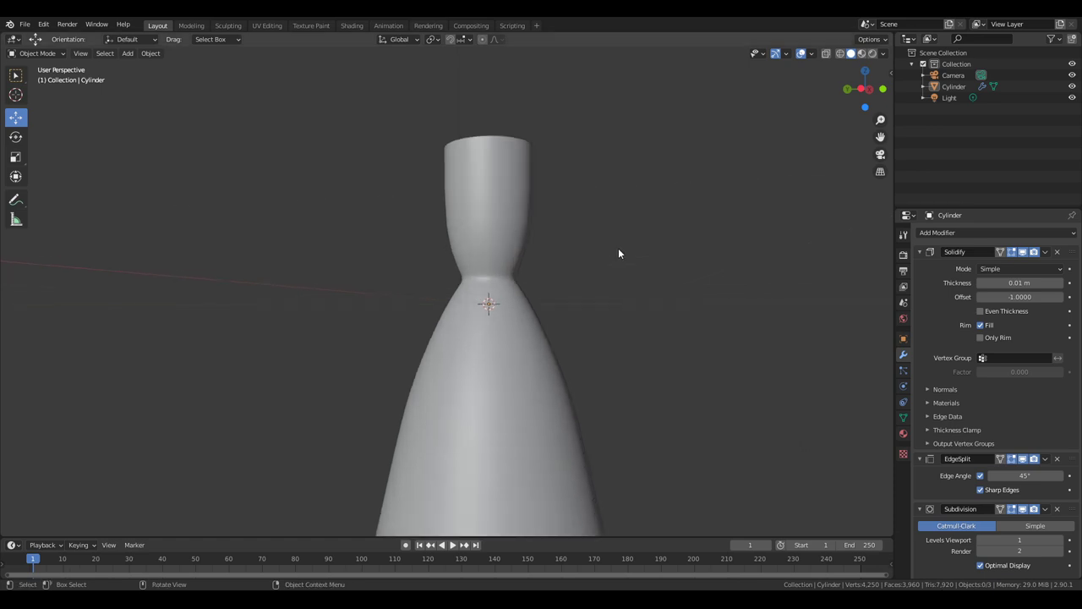
pyautogui.moveTo(619, 249); pyautogui.dragTo(618, 256, button='middle')
pyautogui.scroll(-1, 611, 258)
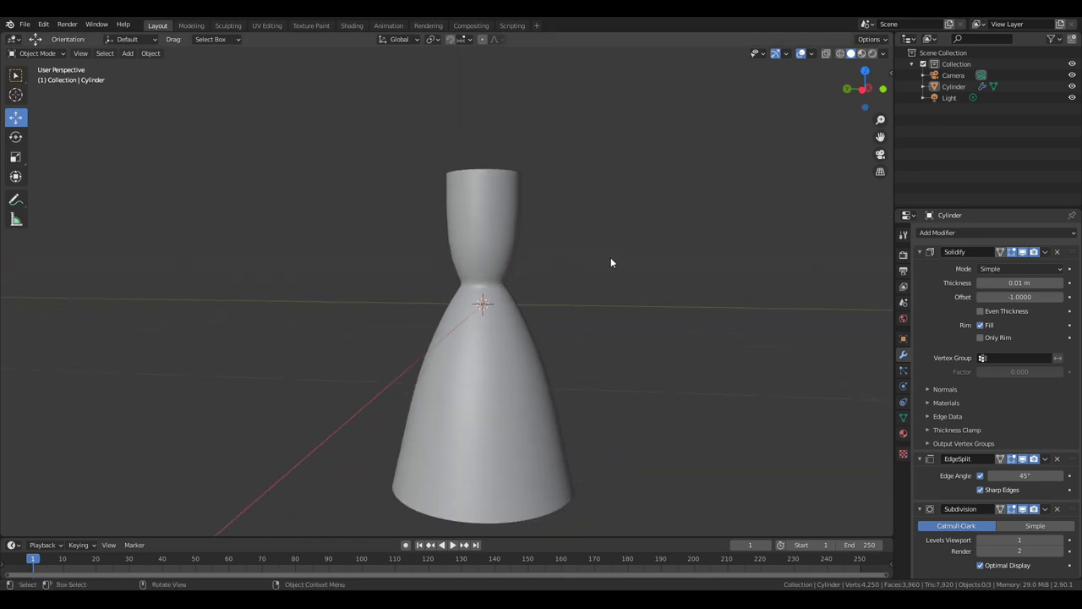
pyautogui.press('Tab')
pyautogui.scroll(1, 611, 256)
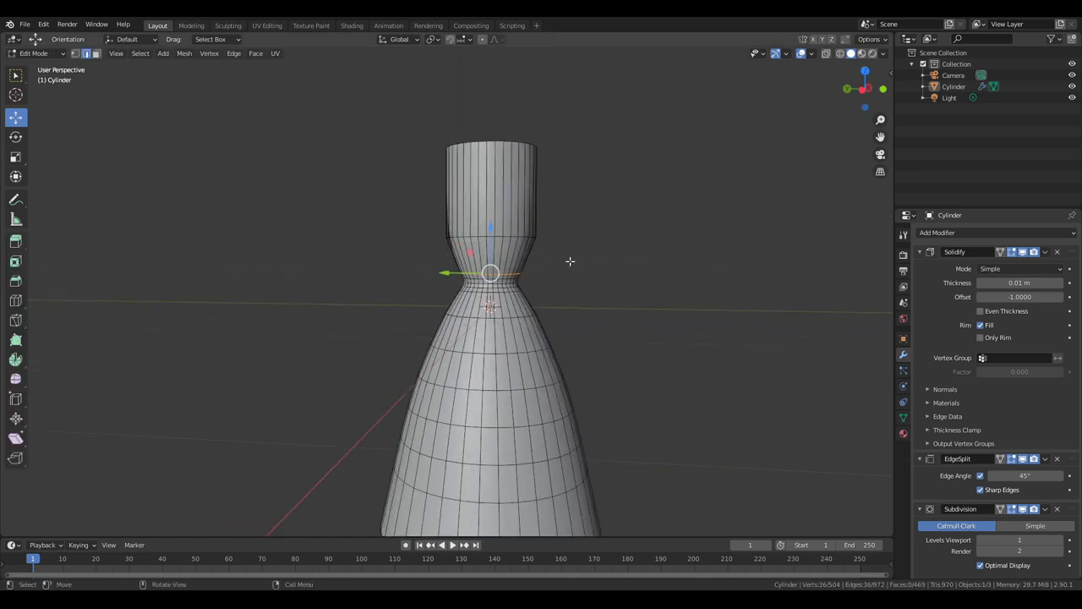
pyautogui.scroll(-3, 452, 343)
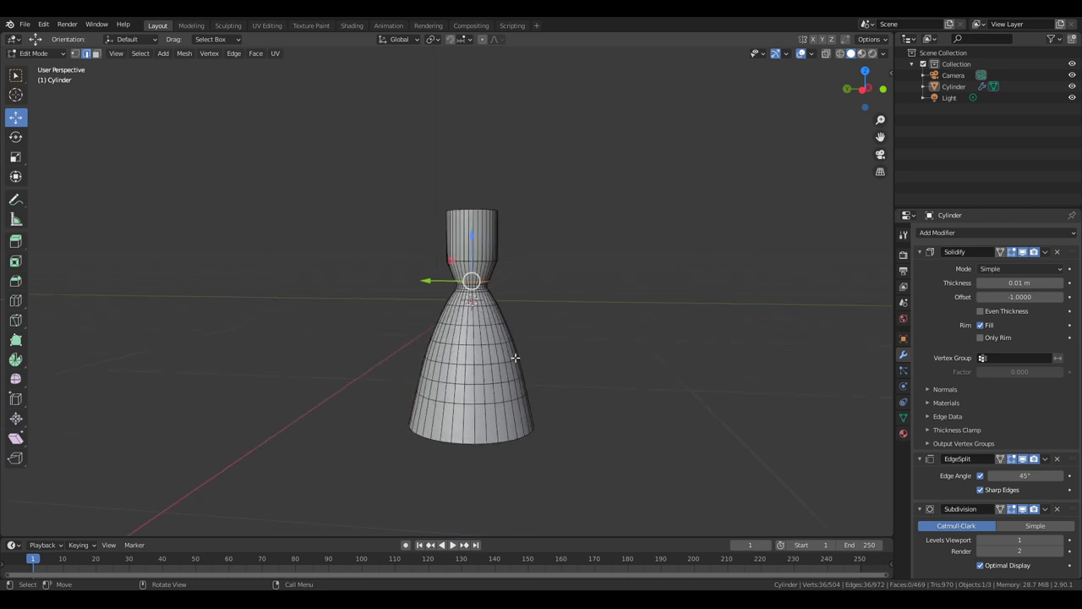
pyautogui.scroll(1, 515, 354)
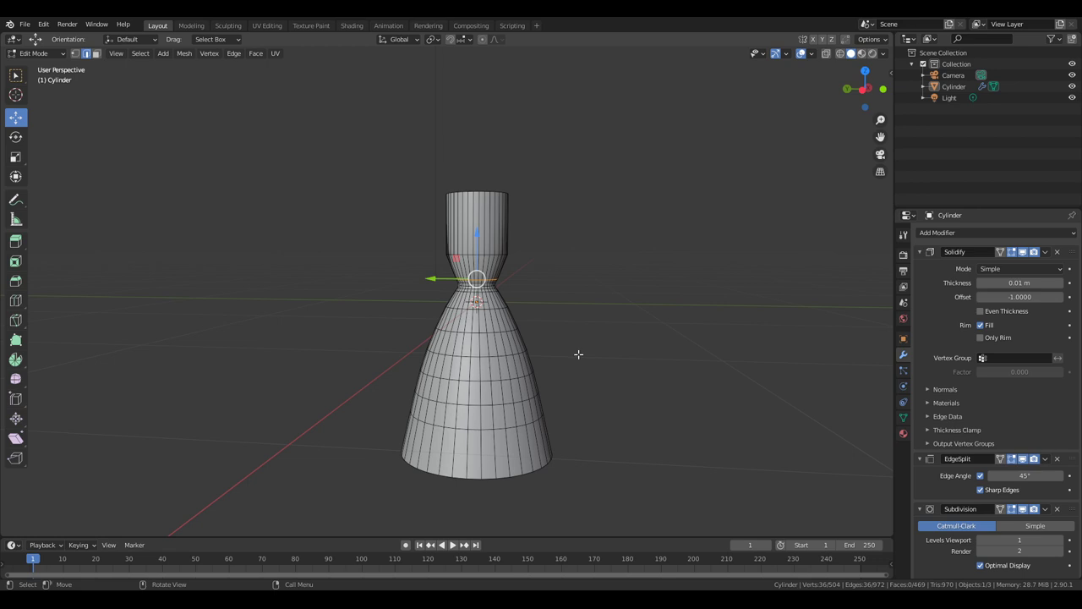
pyautogui.press('Tab')
pyautogui.moveTo(581, 340)
pyautogui.mouseDown(button='middle')
pyautogui.moveTo(588, 321)
pyautogui.moveTo(588, 342)
pyautogui.mouseUp(button='middle')
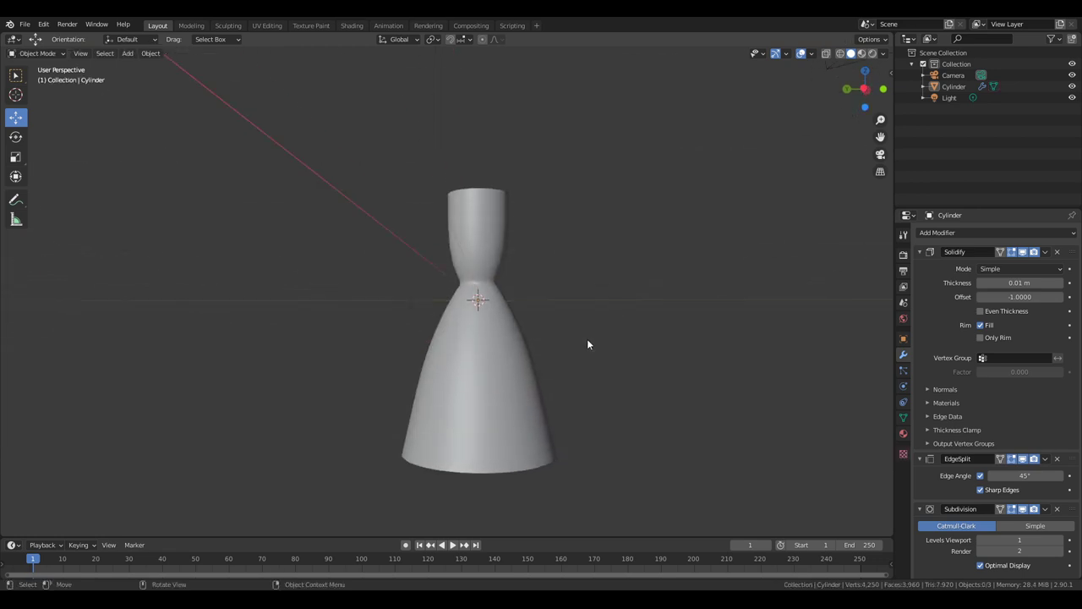
pyautogui.press('Tab')
pyautogui.moveTo(600, 290); pyautogui.dragTo(595, 341, button='middle')
# - Add loop cuts just above and below the chamber's lower edge, with slide factors 0.838 and -0.666, and check the result in Object Mode
pyautogui.scroll(4, 592, 341)
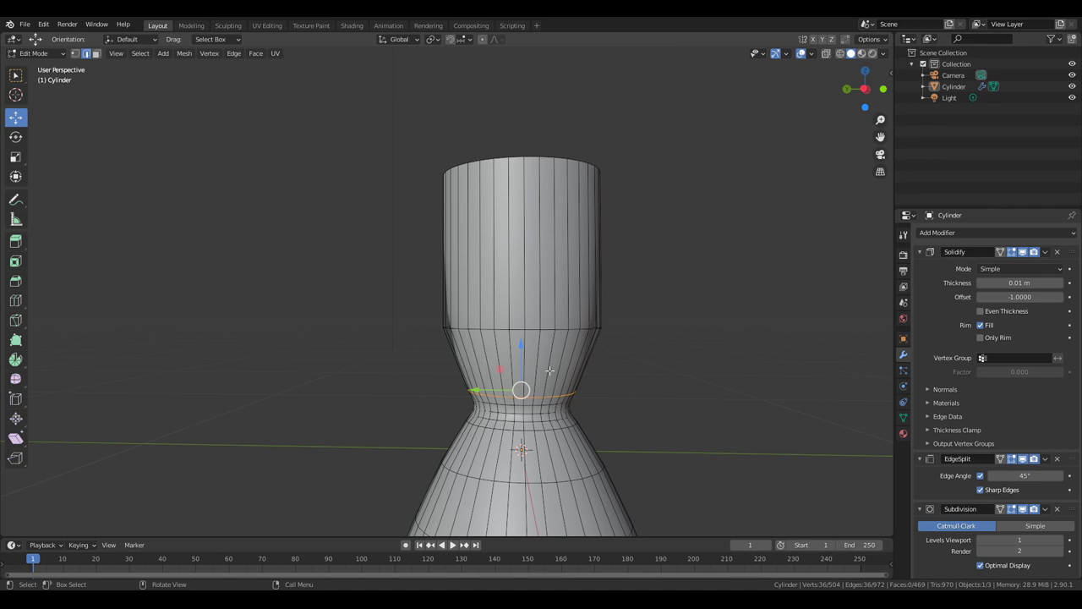
pyautogui.keyDown('shift'); pyautogui.moveTo(550, 371); pyautogui.dragTo(534, 356, button='middle'); pyautogui.keyUp('shift')
pyautogui.scroll(3, 617, 336)
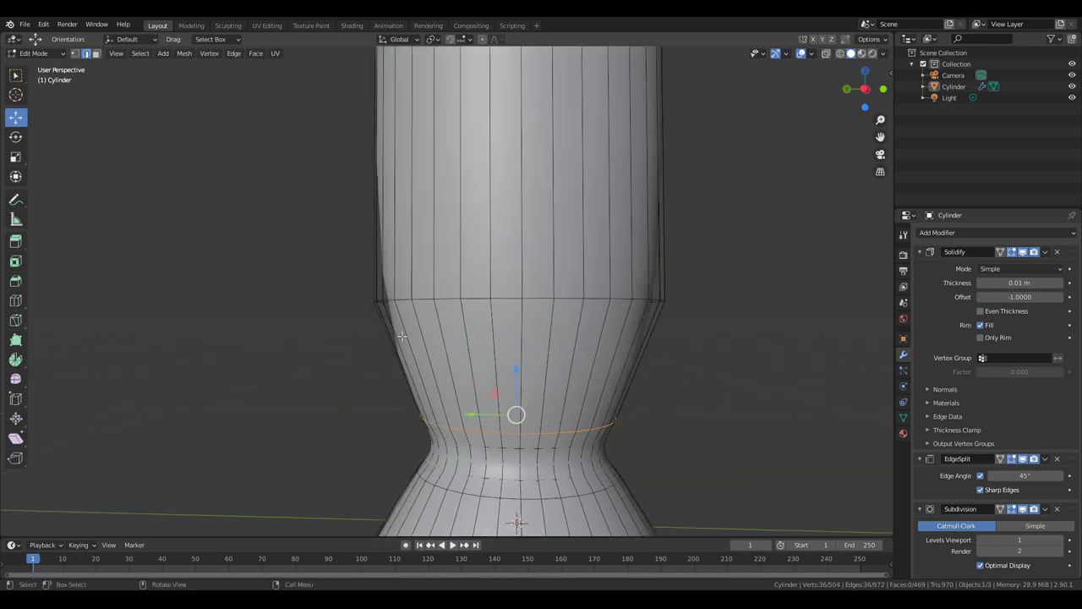
pyautogui.scroll(-2, 342, 240)
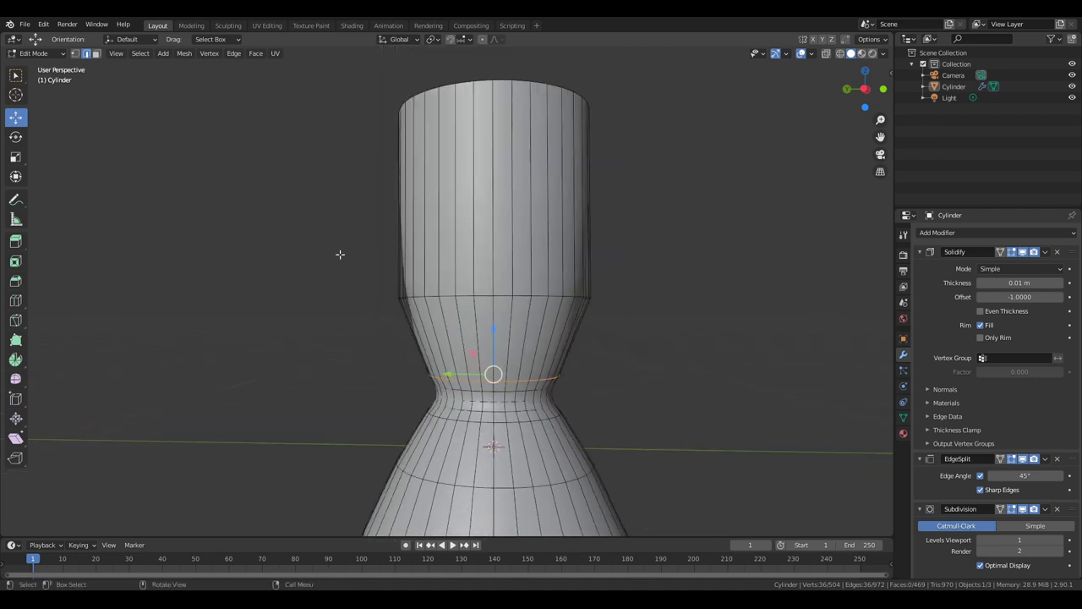
pyautogui.click(15, 301)
pyautogui.moveTo(498, 248); pyautogui.dragTo(503, 338)
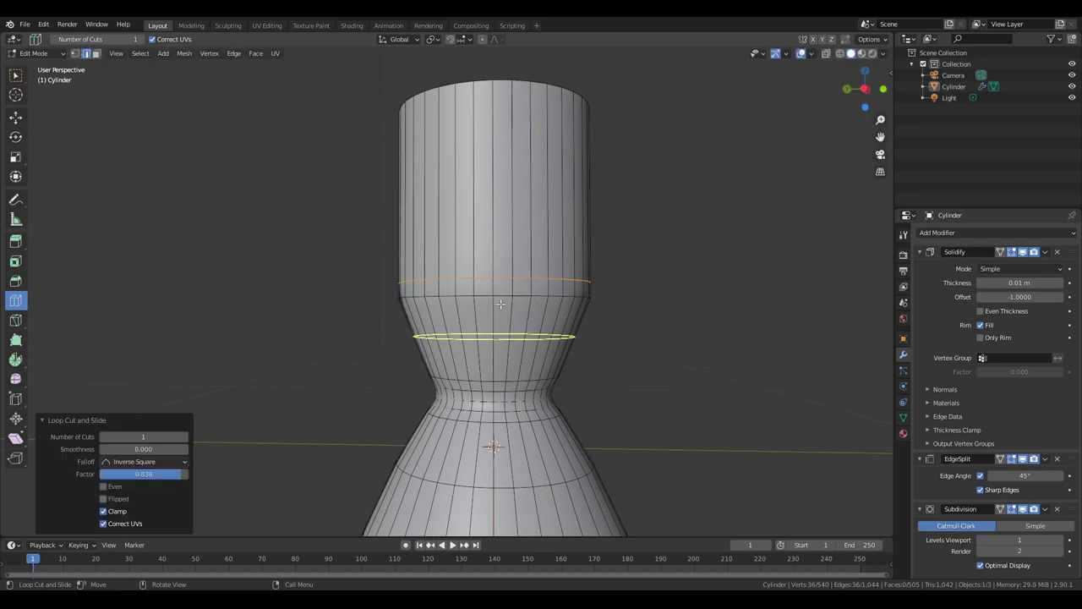
pyautogui.moveTo(440, 328); pyautogui.dragTo(437, 296)
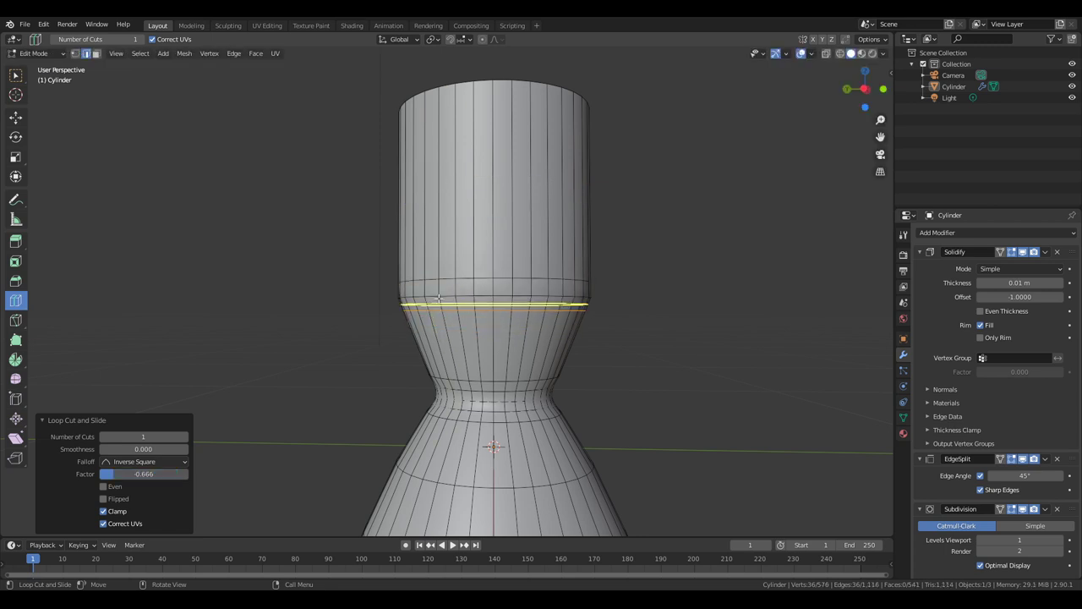
pyautogui.press('Tab')
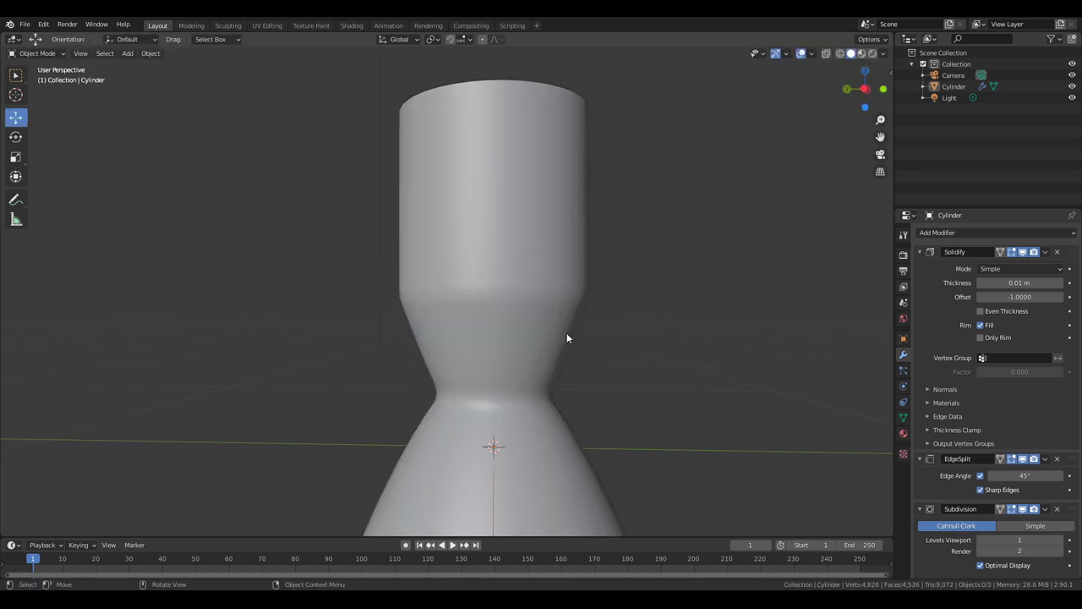
# - Raise the chamber's top face slightly along the Z axis in Edit Mode
pyautogui.scroll(-2, 592, 310)
pyautogui.scroll(-2, 592, 315)
pyautogui.moveTo(592, 321); pyautogui.dragTo(617, 309, button='middle')
pyautogui.scroll(-2, 592, 245)
pyautogui.scroll(2, 619, 240)
pyautogui.press('Tab')
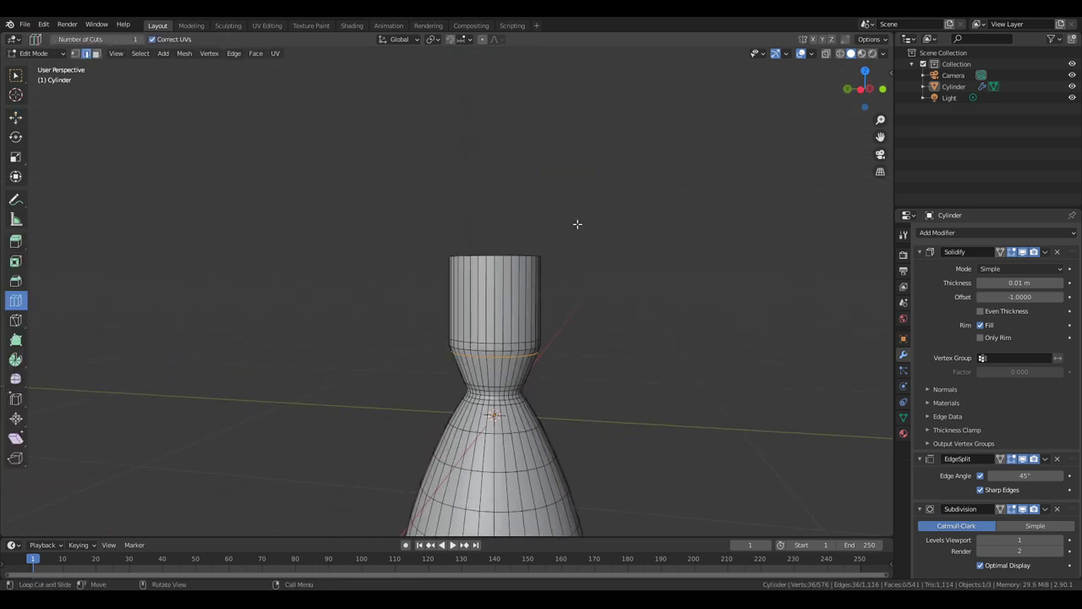
pyautogui.moveTo(577, 225); pyautogui.dragTo(573, 280, button='middle')
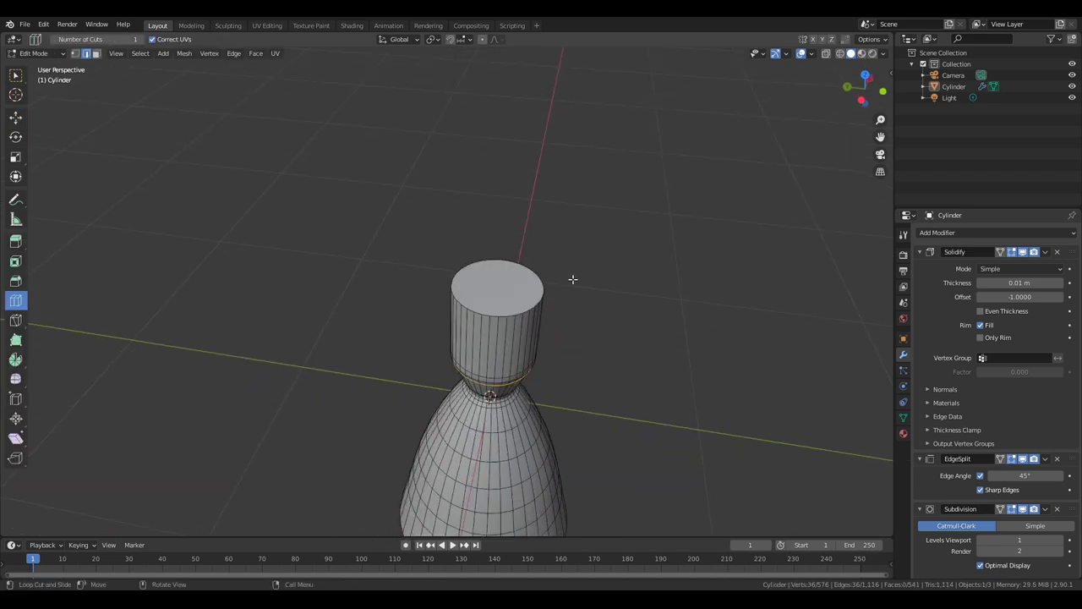
pyautogui.click(15, 117)
pyautogui.click(520, 279)
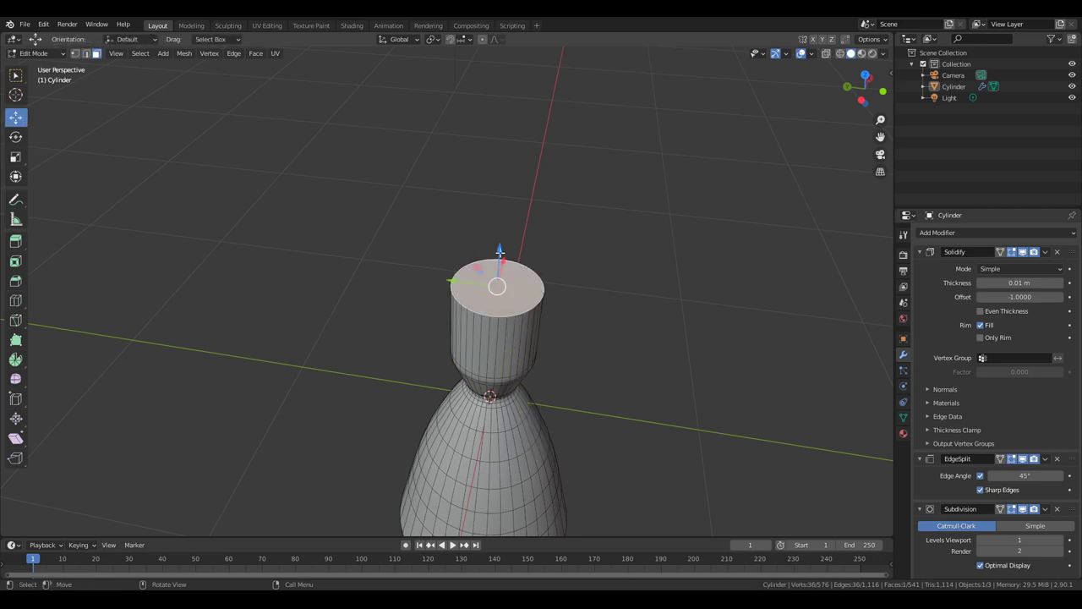
pyautogui.moveTo(499, 248); pyautogui.dragTo(500, 239)
# - Raise the chamber's top face about 0.019 m further along Z and return to Object Mode
pyautogui.moveTo(600, 289); pyautogui.dragTo(623, 265, button='middle')
pyautogui.scroll(2, 623, 265)
pyautogui.moveTo(484, 213); pyautogui.dragTo(485, 207)
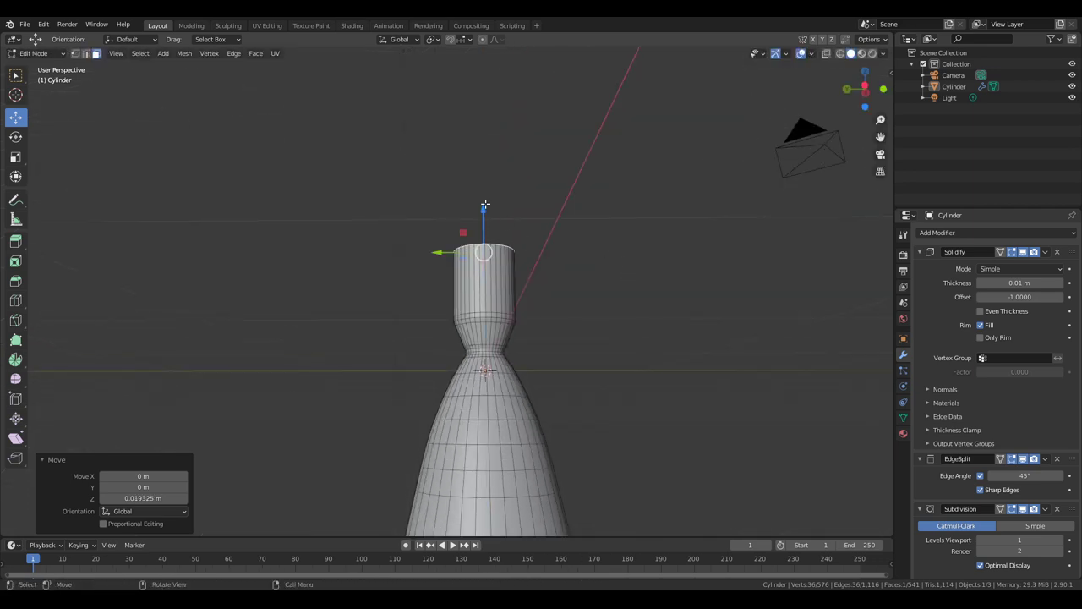
pyautogui.scroll(3, 647, 290)
pyautogui.moveTo(652, 266)
pyautogui.mouseDown(button='middle')
pyautogui.moveTo(647, 290)
pyautogui.moveTo(657, 230)
pyautogui.moveTo(656, 257)
pyautogui.mouseUp(button='middle')
pyautogui.scroll(2, 657, 229)
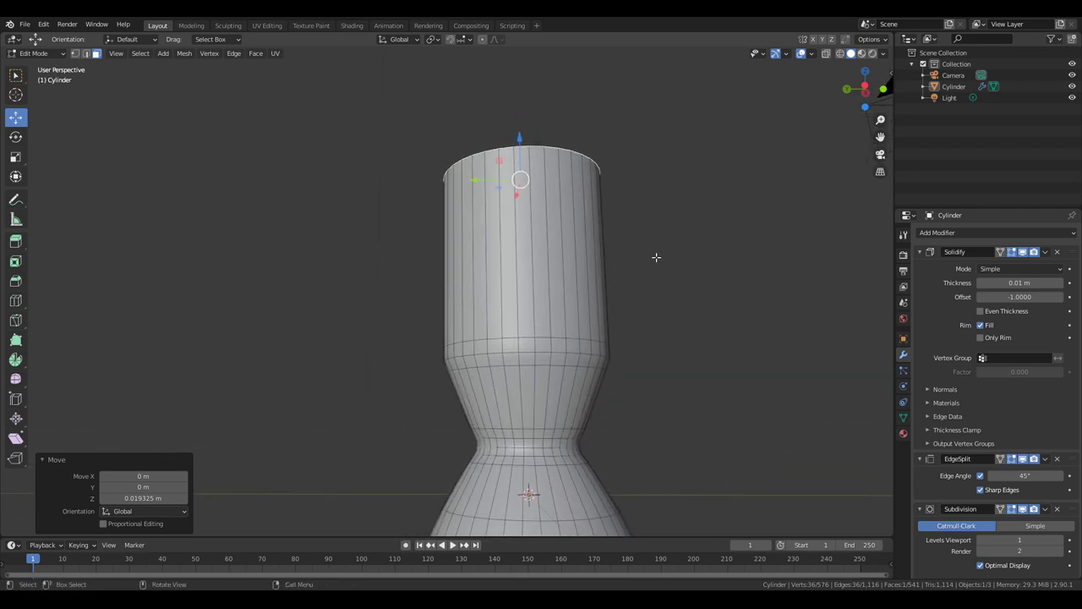
pyautogui.scroll(-5, 656, 257)
pyautogui.press('Tab')
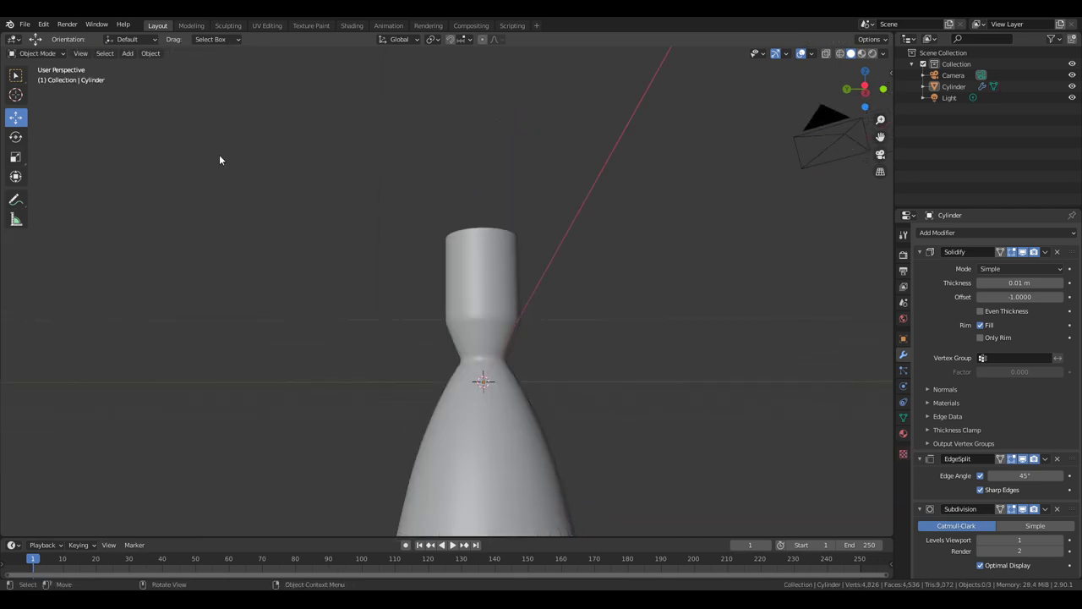
# - Add a torus at the origin and scale it down to about 0.399
pyautogui.click(127, 53)
pyautogui.moveTo(139, 66)
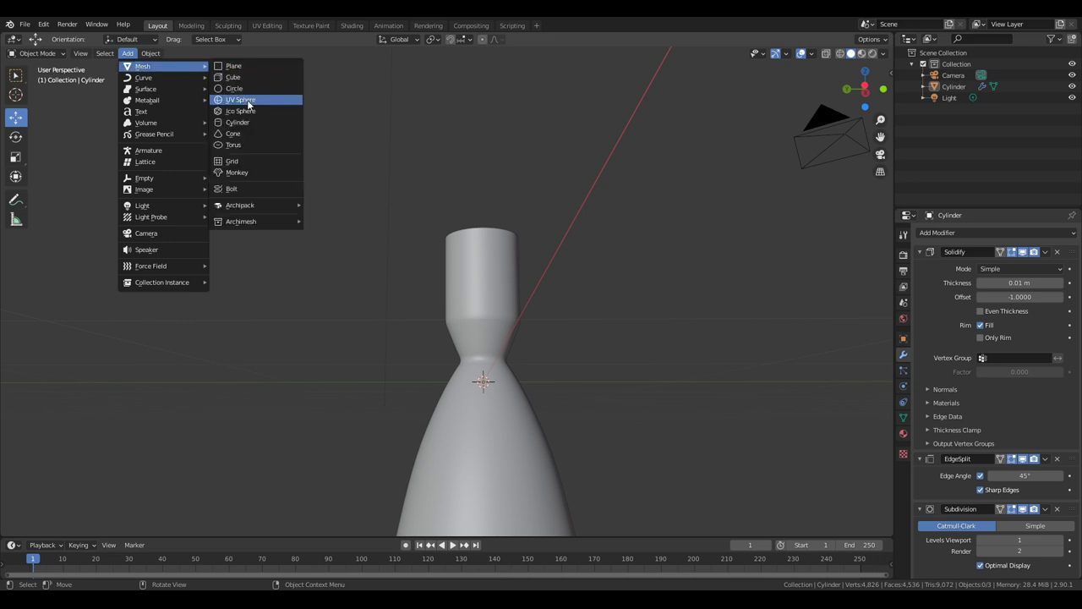
pyautogui.click(236, 145)
pyautogui.scroll(-4, 495, 246)
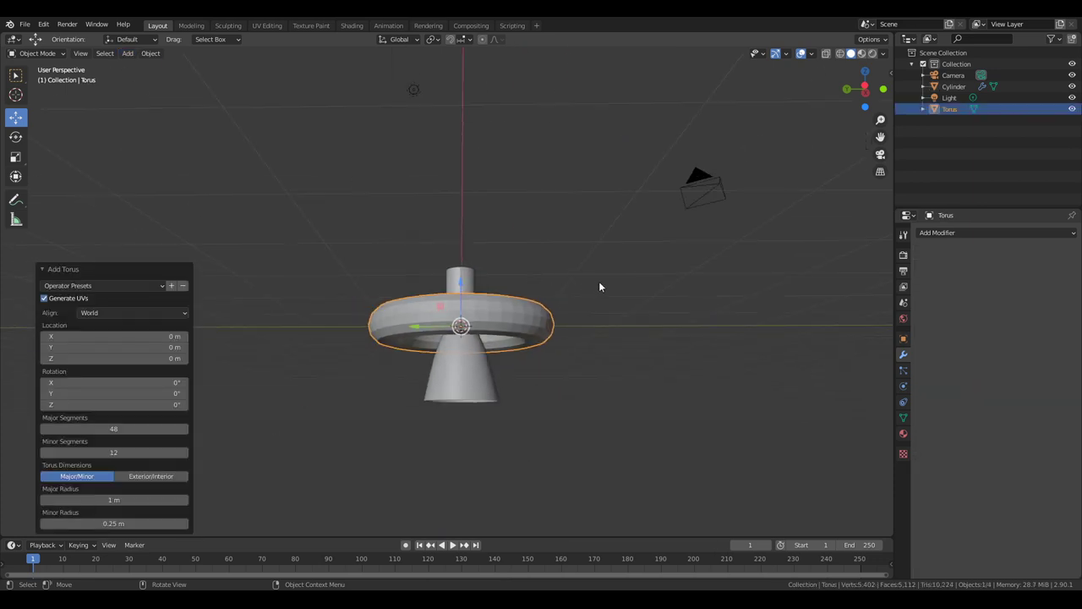
pyautogui.press('s')
pyautogui.click(531, 325)
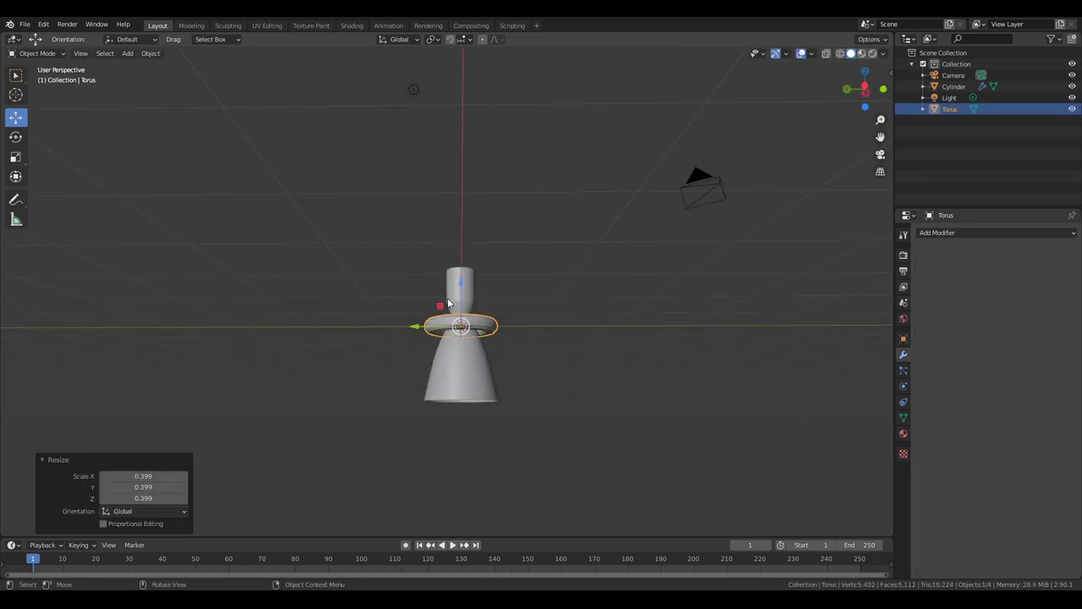
# - Lower the torus about 0.505 m along Z around the bell nozzle and scale it by about 0.981
pyautogui.moveTo(461, 289); pyautogui.dragTo(461, 322)
pyautogui.scroll(1, 531, 334)
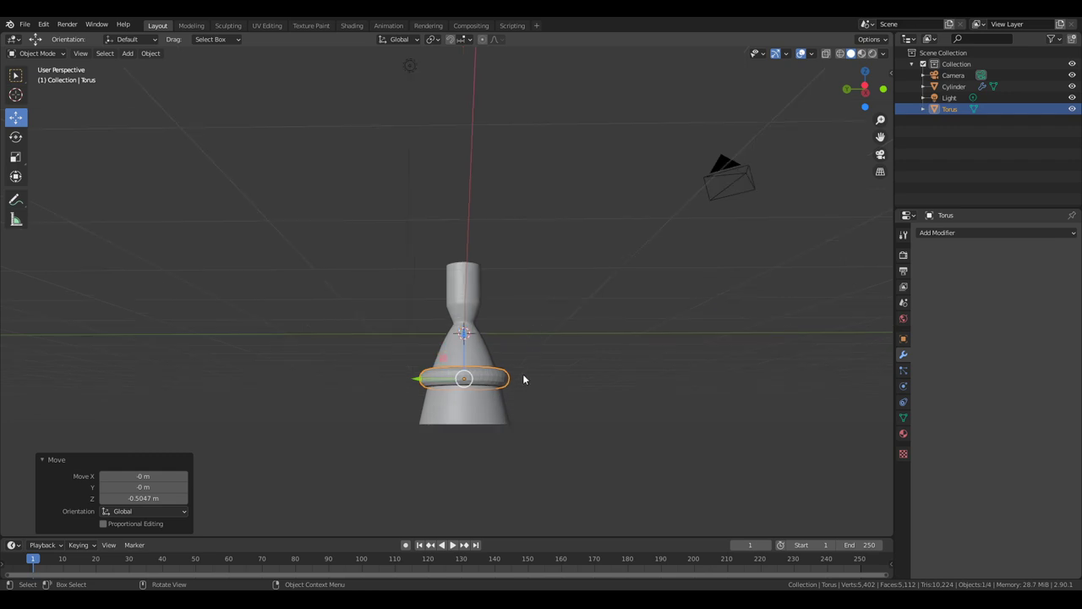
pyautogui.moveTo(524, 380); pyautogui.dragTo(616, 374, button='middle')
pyautogui.press('s')
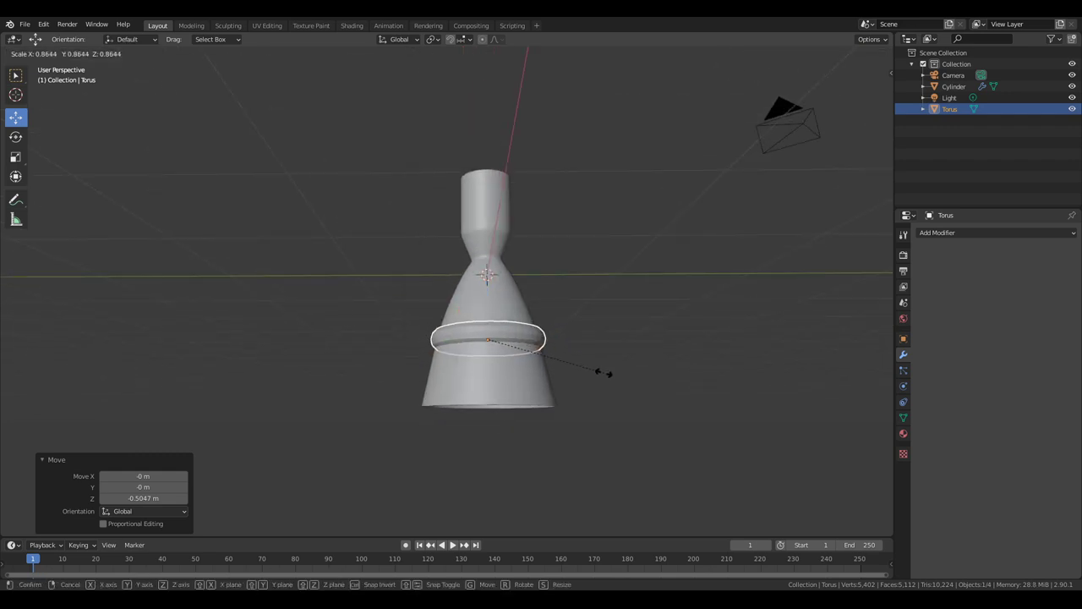
pyautogui.click(617, 373)
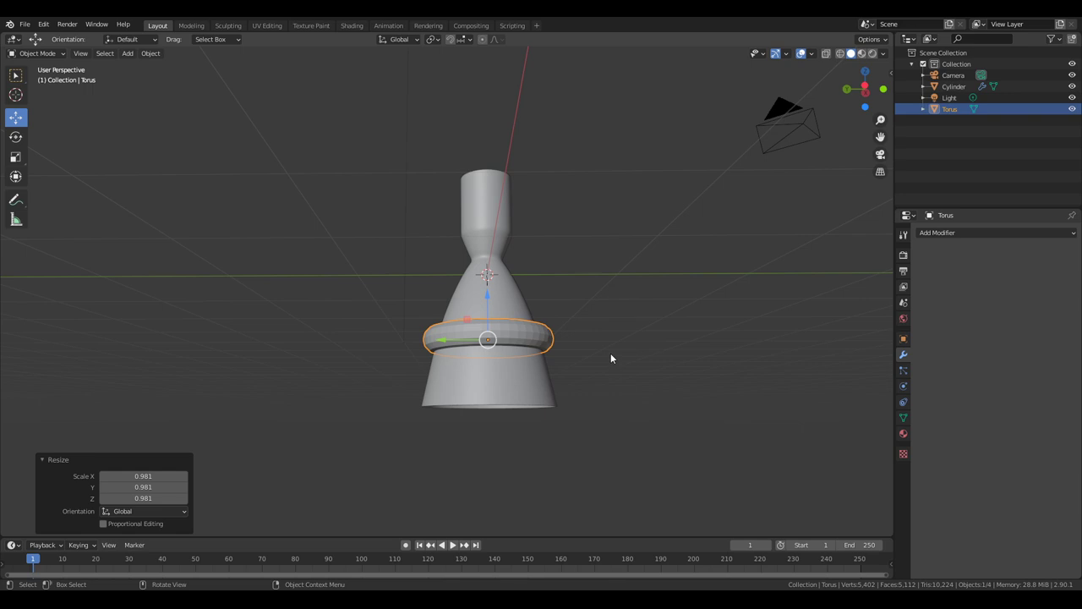
# - Delete the torus and add a new one with a minor radius of 0.15 m
pyautogui.press('Delete')
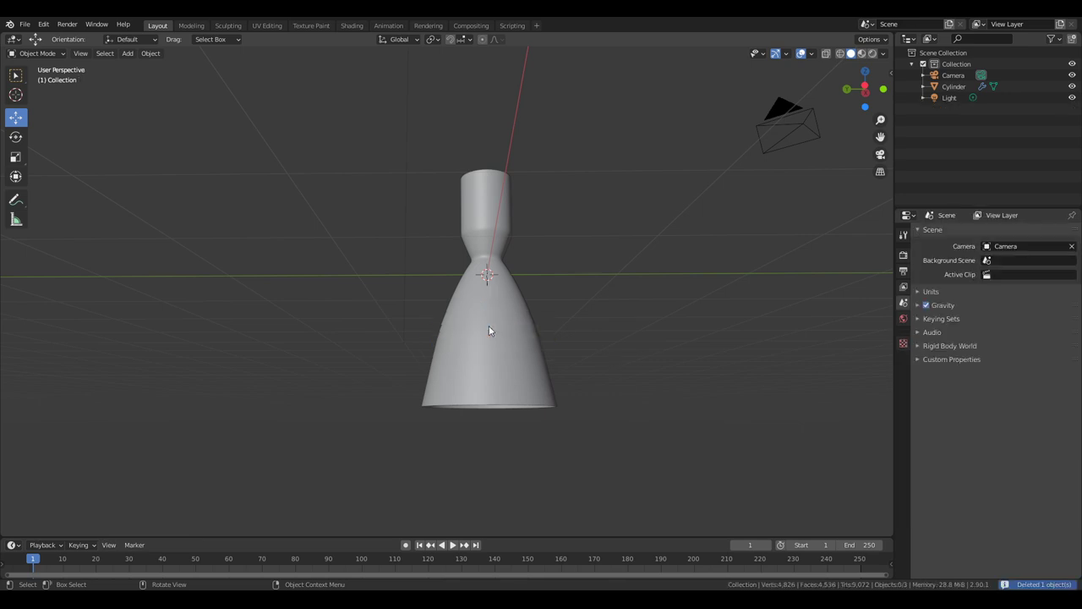
pyautogui.click(127, 54)
pyautogui.moveTo(145, 66)
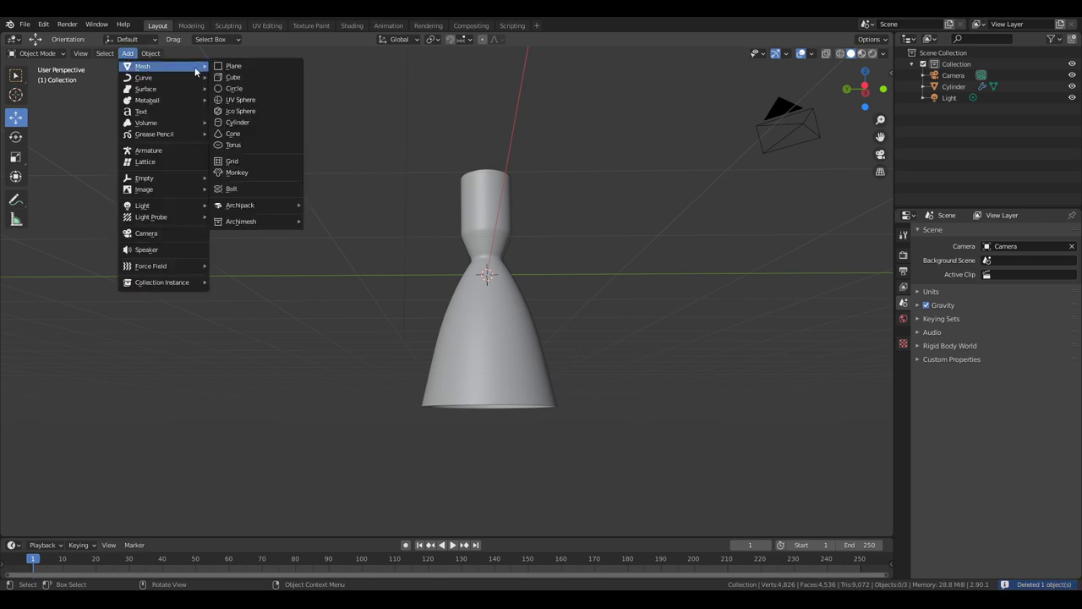
pyautogui.click(253, 145)
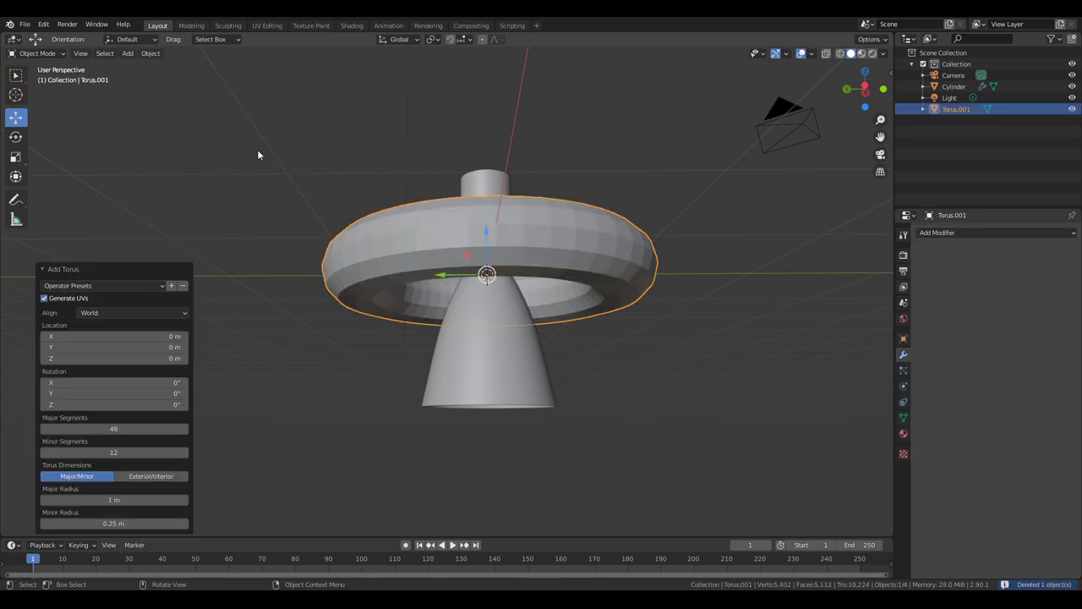
pyautogui.click(110, 524)
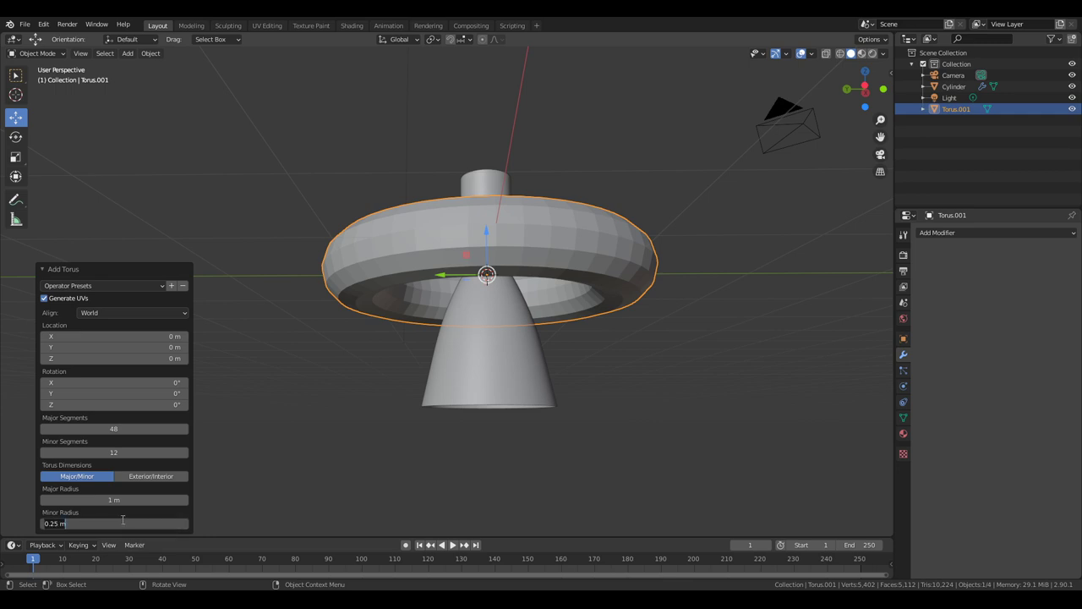
pyautogui.write('0.15')
pyautogui.press('Return')
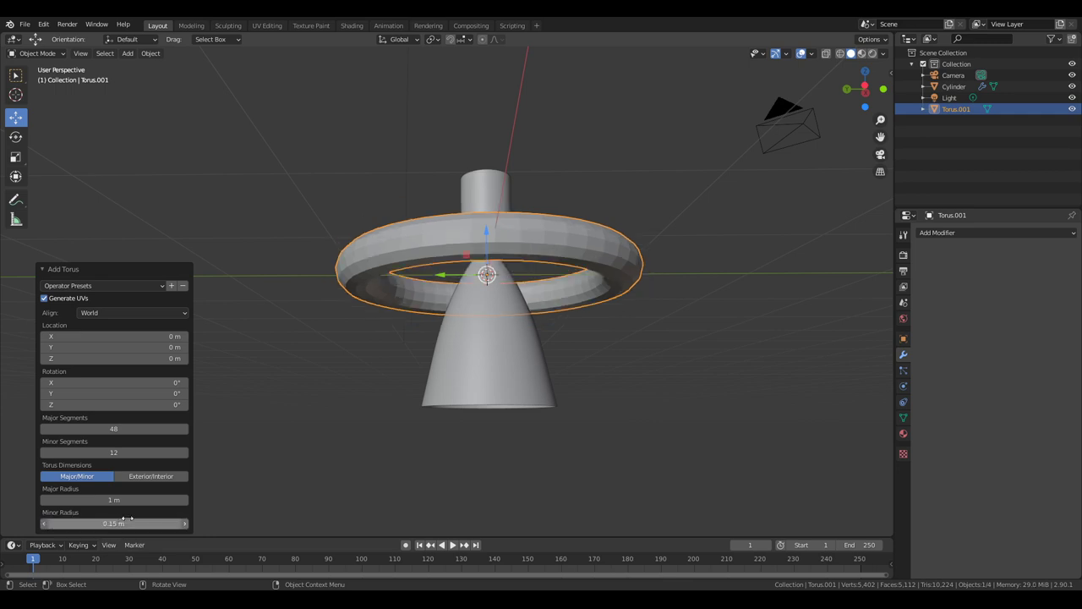
# - Scale the new torus down to about 0.484 and shade it smooth
pyautogui.press('s')
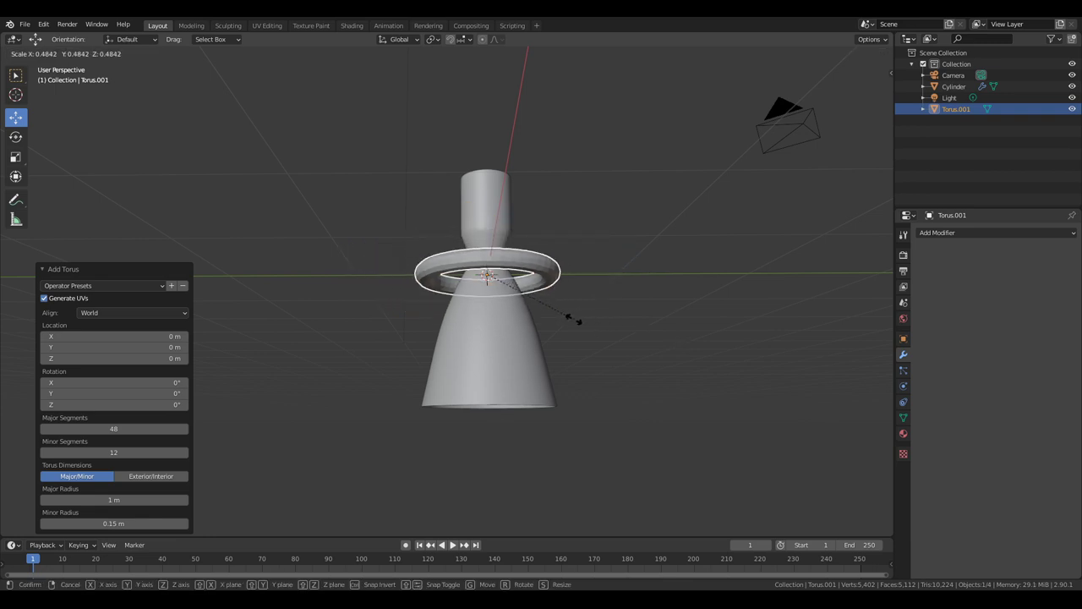
pyautogui.click(575, 319)
pyautogui.rightClick(539, 266)
pyautogui.click(507, 266)
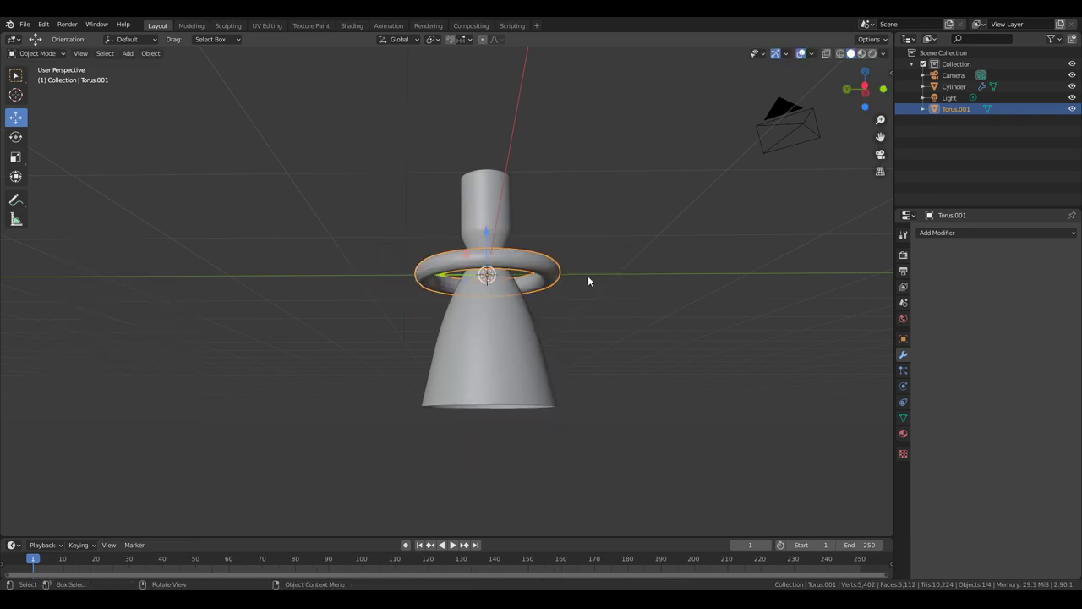
# - Lower the torus about 0.468 m along Z onto the bell nozzle and scale it by about 0.824
pyautogui.scroll(3, 589, 282)
pyautogui.moveTo(590, 282); pyautogui.dragTo(511, 197, button='middle')
pyautogui.press('s')
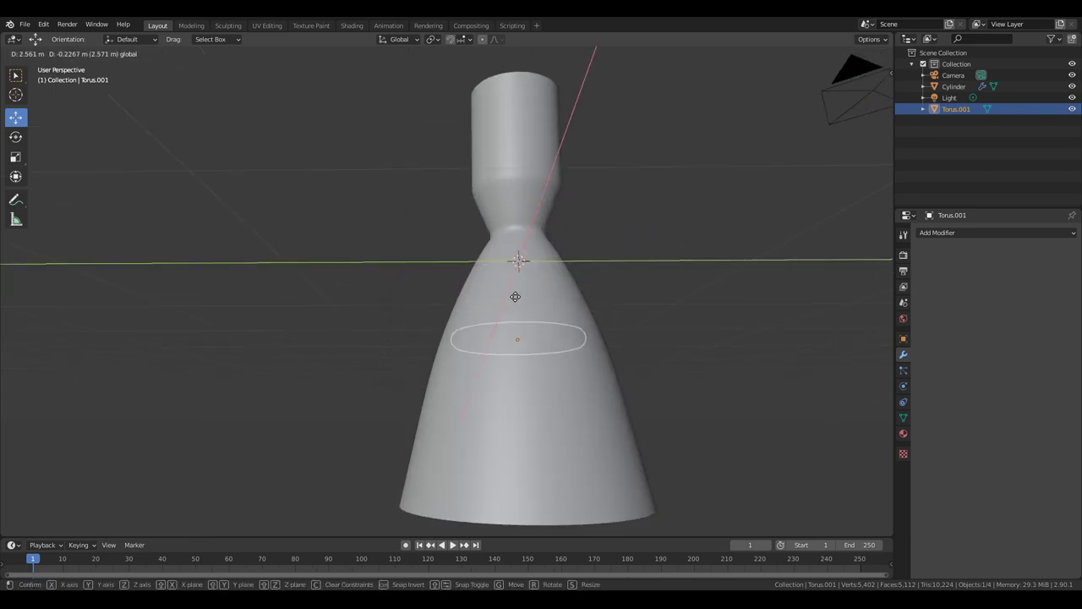
pyautogui.click(518, 288)
pyautogui.hotkey('ctrl', 'z')
pyautogui.moveTo(519, 218); pyautogui.dragTo(517, 317)
pyautogui.press('s')
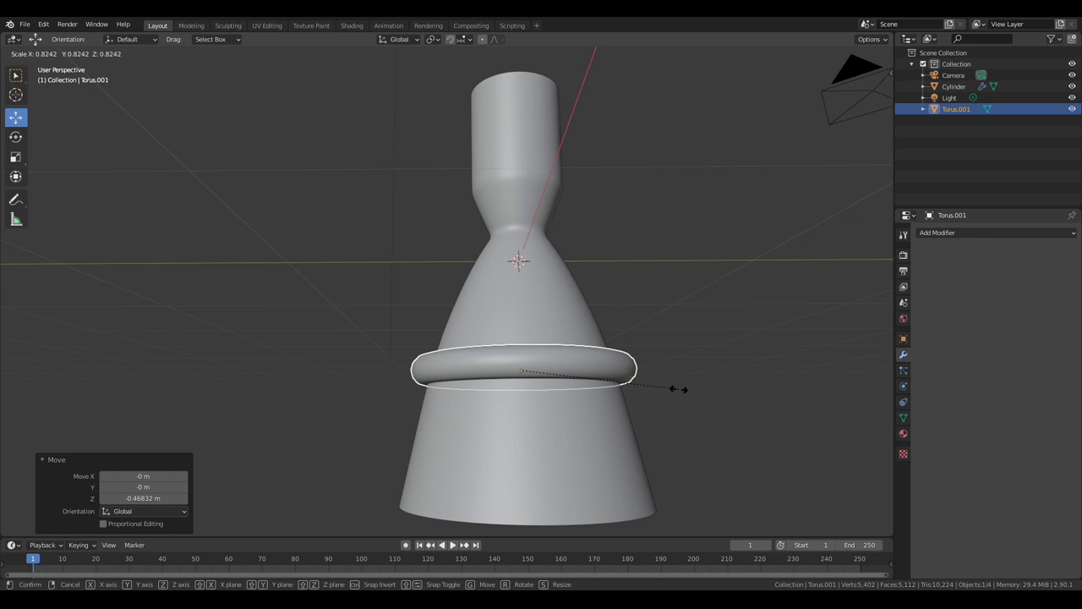
pyautogui.click(679, 389)
pyautogui.scroll(-2, 682, 381)
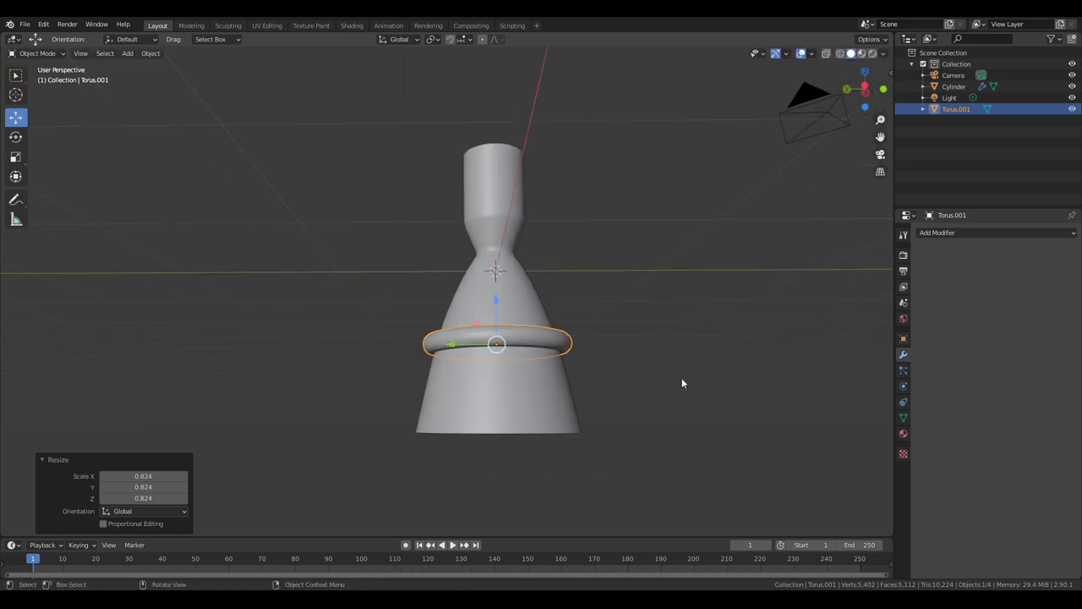
# - Replace the torus with a new one that has a 0.1 m minor radius and smooth shading
pyautogui.press('Delete')
pyautogui.doubleClick(121, 522)
pyautogui.write('0.1')
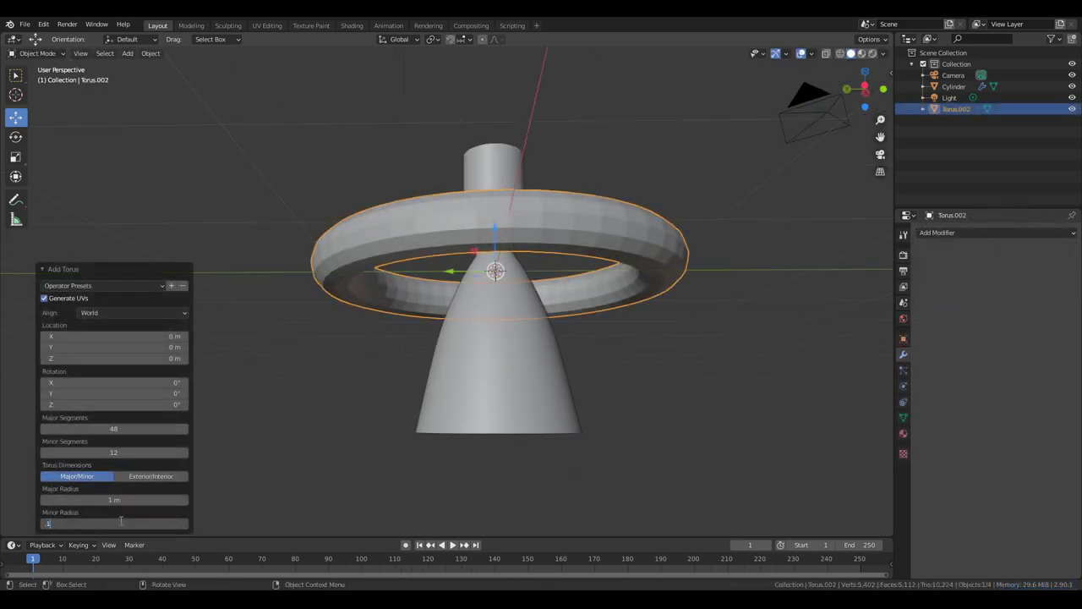
pyautogui.press('Return')
pyautogui.rightClick(533, 239)
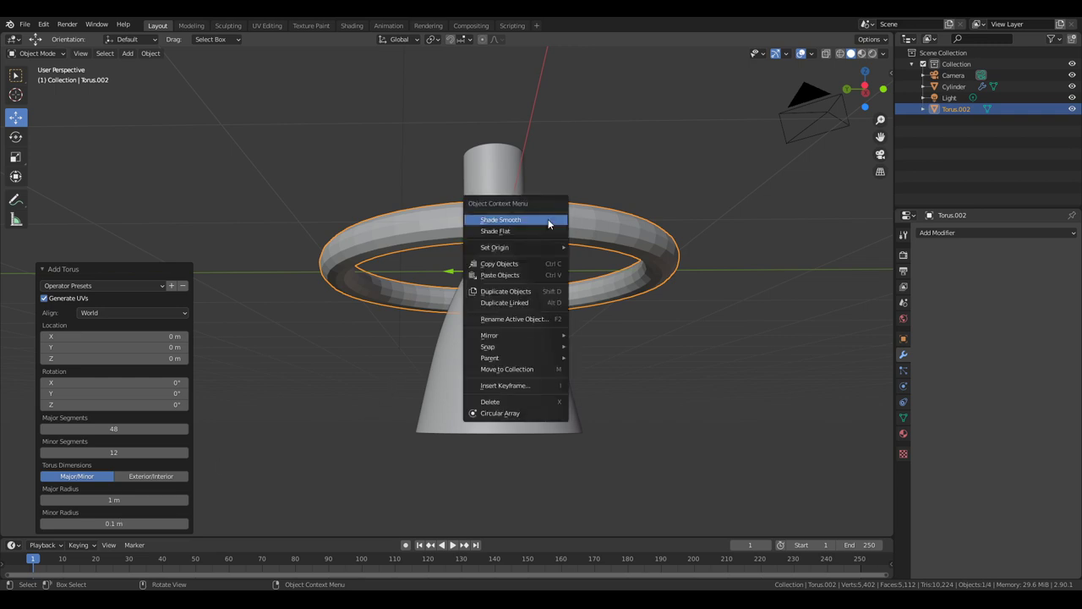
pyautogui.click(548, 219)
# - Scale the thinner torus to about 0.465 and lower it about 0.405 m along Z around the bell nozzle
pyautogui.press('s')
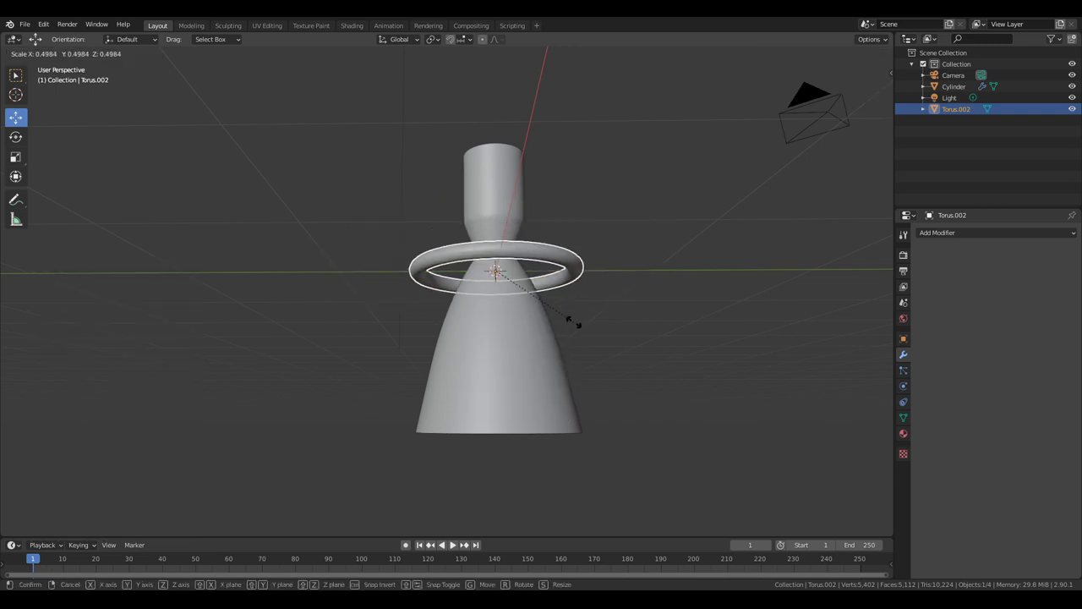
pyautogui.click(566, 322)
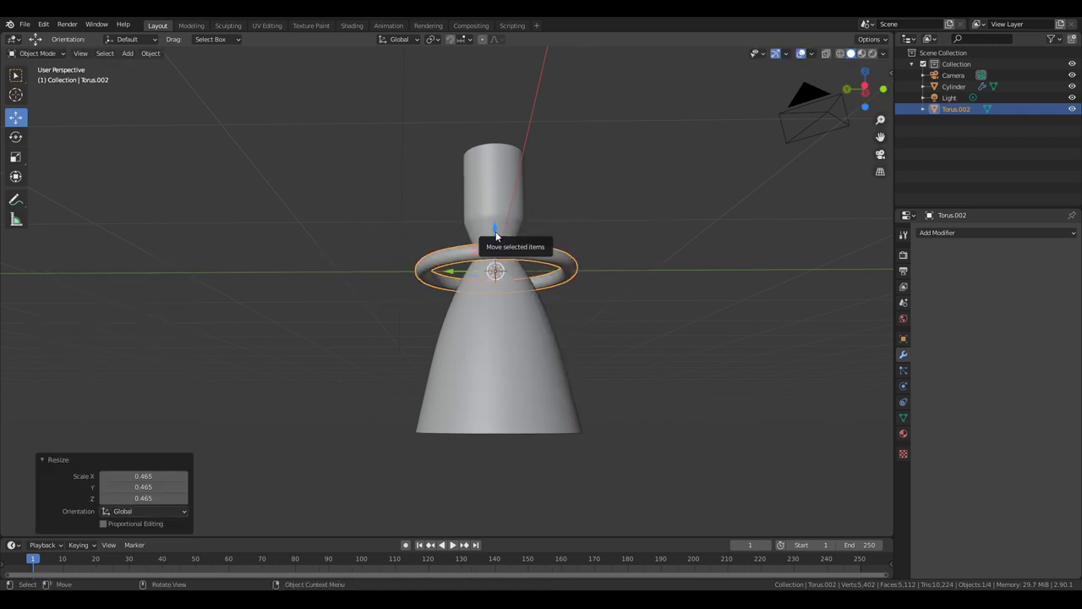
pyautogui.moveTo(497, 238); pyautogui.dragTo(675, 358)
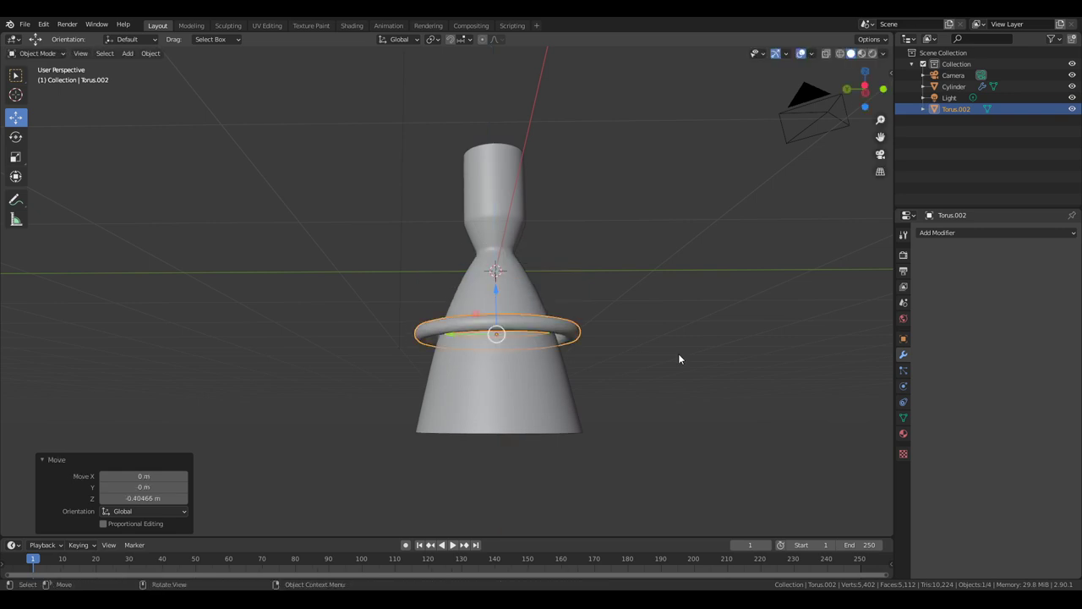
# - Scale the torus by about 0.970 to fit the bell nozzle and check the fit from several angles
pyautogui.press('s')
pyautogui.click(667, 355)
pyautogui.moveTo(667, 355); pyautogui.dragTo(618, 338, button='middle')
pyautogui.scroll(-2, 597, 350)
pyautogui.scroll(5, 497, 245)
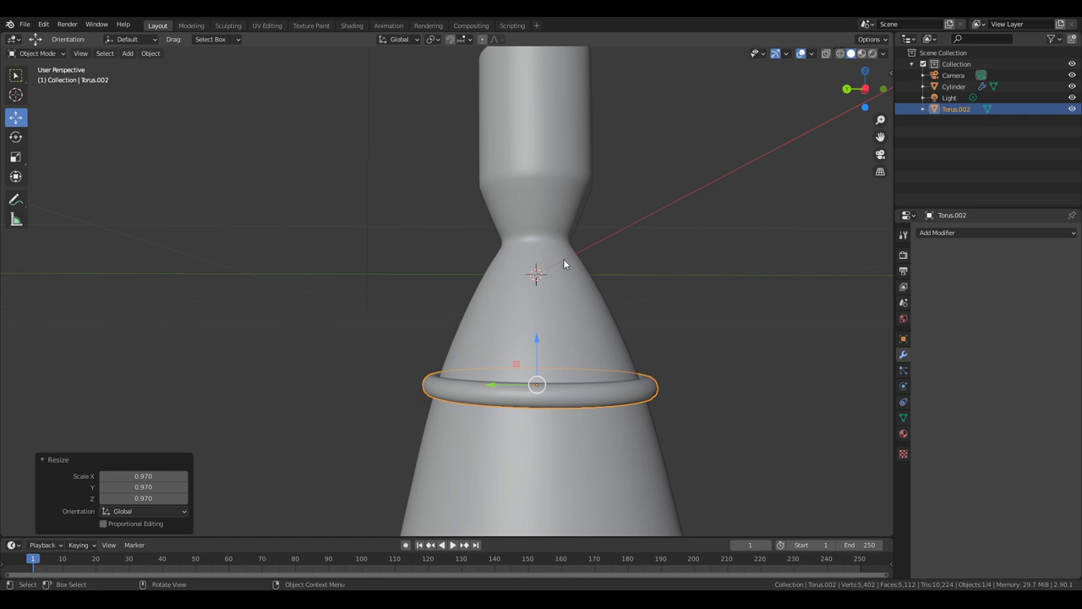
pyautogui.moveTo(564, 258); pyautogui.dragTo(584, 282, button='middle')
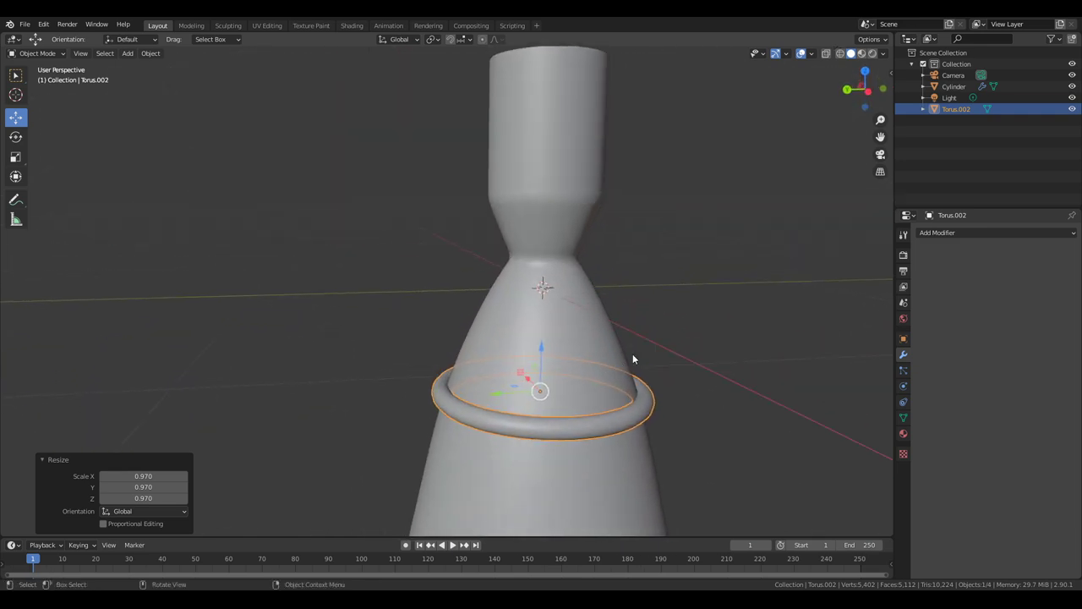
pyautogui.moveTo(633, 358); pyautogui.dragTo(648, 328, button='middle')
pyautogui.moveTo(587, 288); pyautogui.dragTo(567, 312, button='middle')
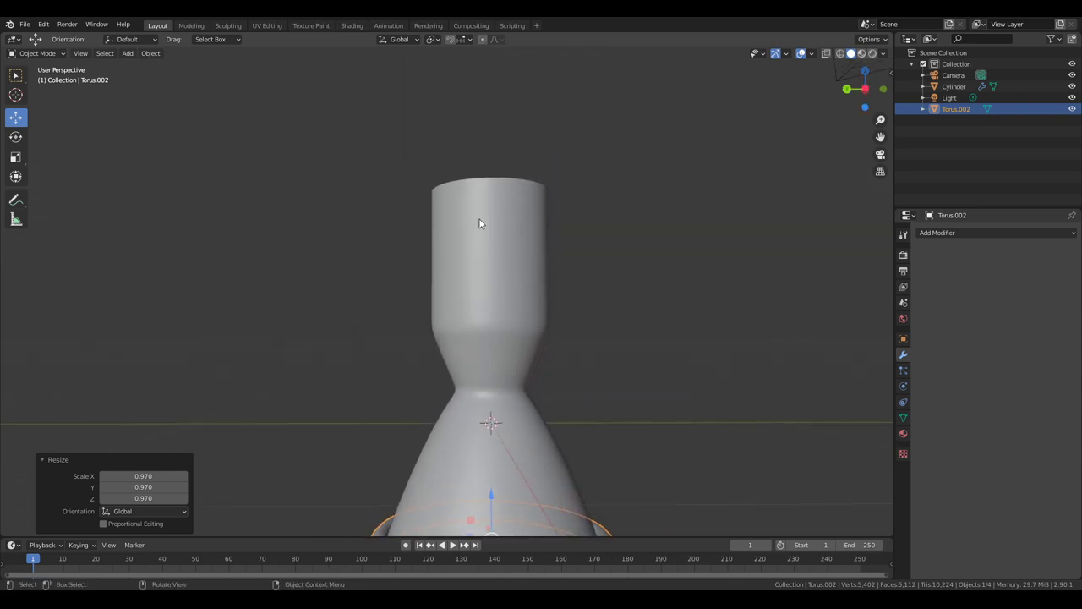
# - Add another loop cut to the cylinder just below the chamber's lower edge, close to the existing supporting loop
pyautogui.click(511, 232)
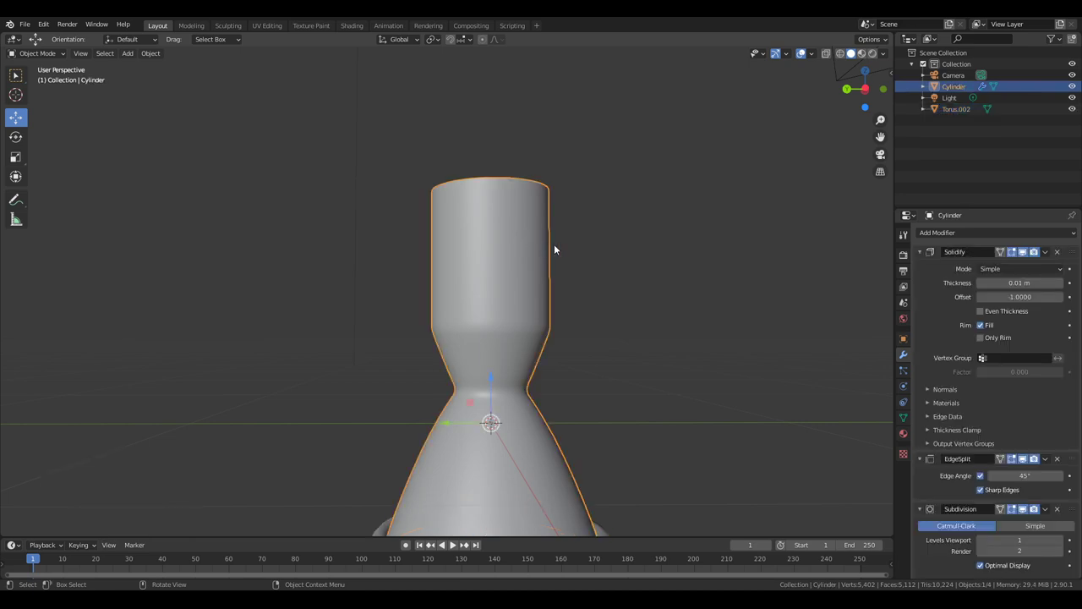
pyautogui.press('Tab')
pyautogui.scroll(2, 555, 244)
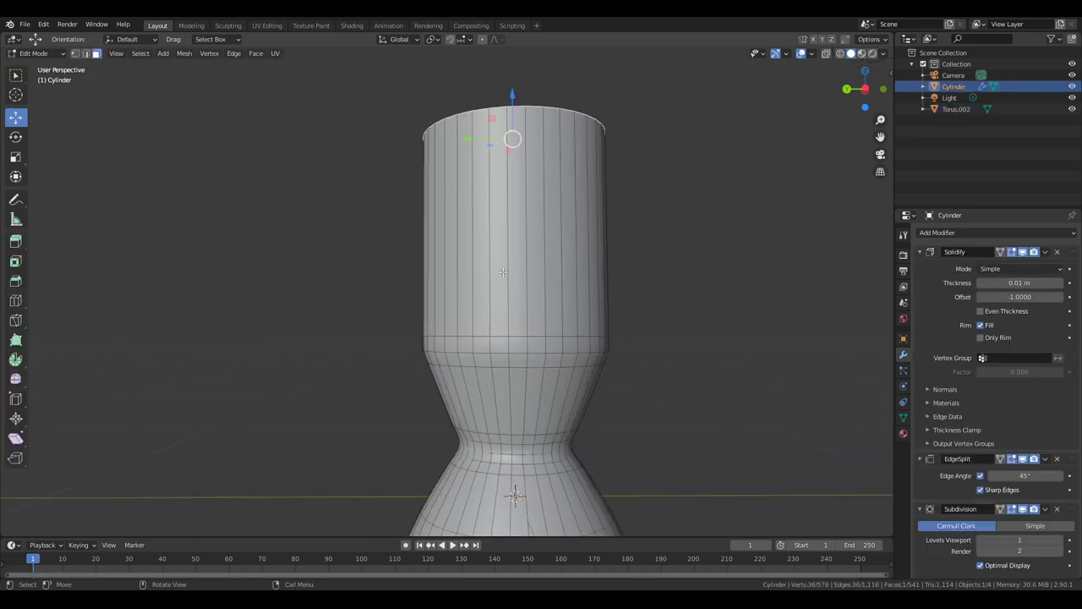
pyautogui.keyDown('ctrl'); pyautogui.scroll(-2, 369, 299); pyautogui.keyUp('ctrl')
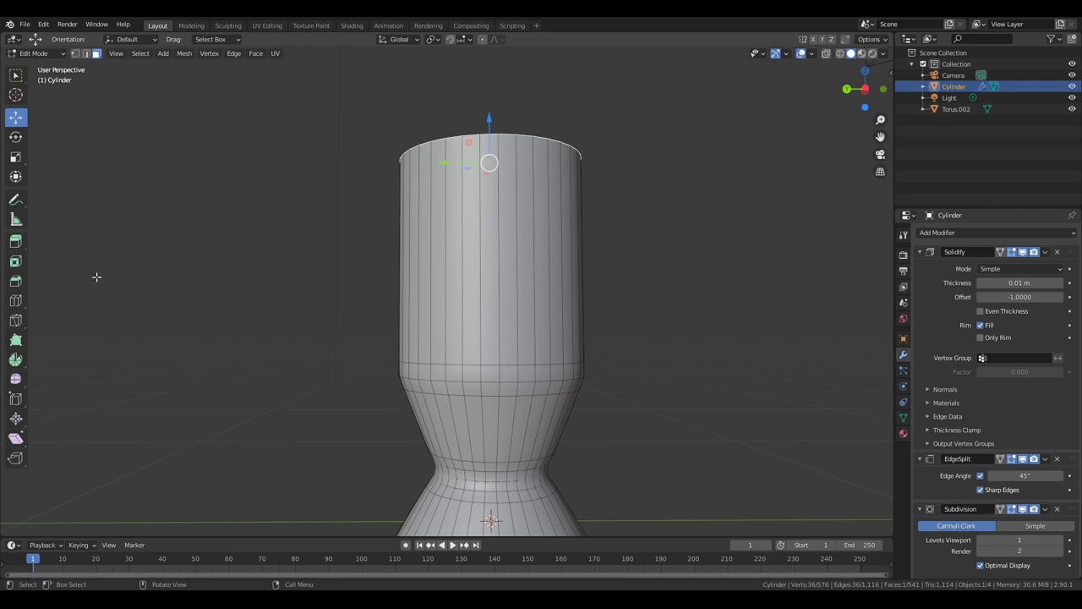
pyautogui.click(16, 301)
pyautogui.moveTo(414, 400); pyautogui.dragTo(414, 366)
# - Select the full ring of narrow faces just below the chamber's lower edge and extrude it in place with no offset
pyautogui.click(15, 117)
pyautogui.keyDown('shift'); pyautogui.moveTo(520, 396); pyautogui.dragTo(550, 345, button='middle'); pyautogui.keyUp('shift')
pyautogui.hotkey('alt', 'a')
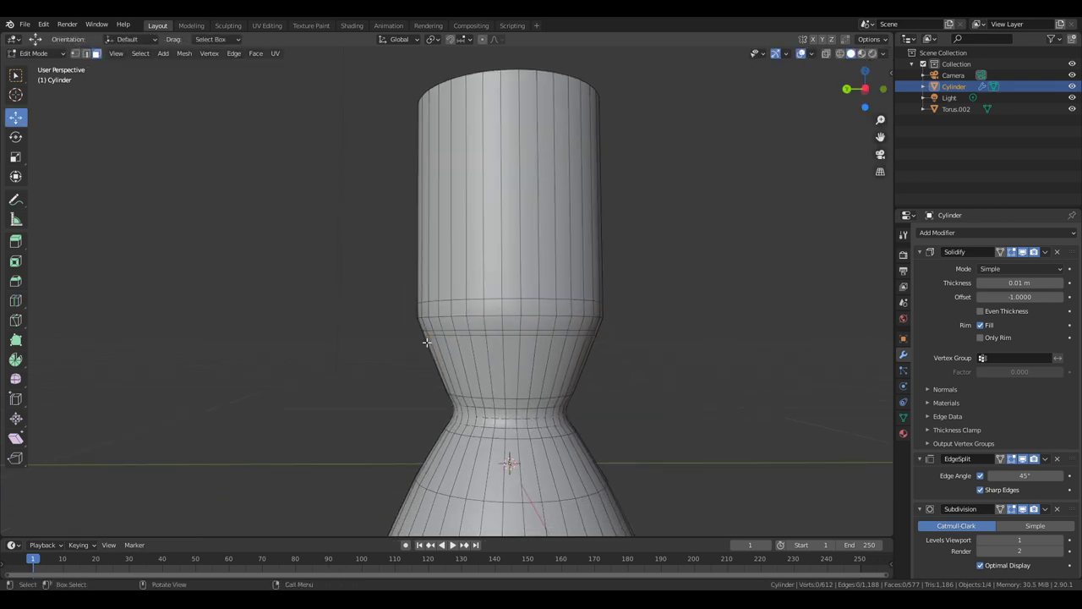
pyautogui.keyDown('alt'); pyautogui.click(527, 332); pyautogui.keyUp('alt')
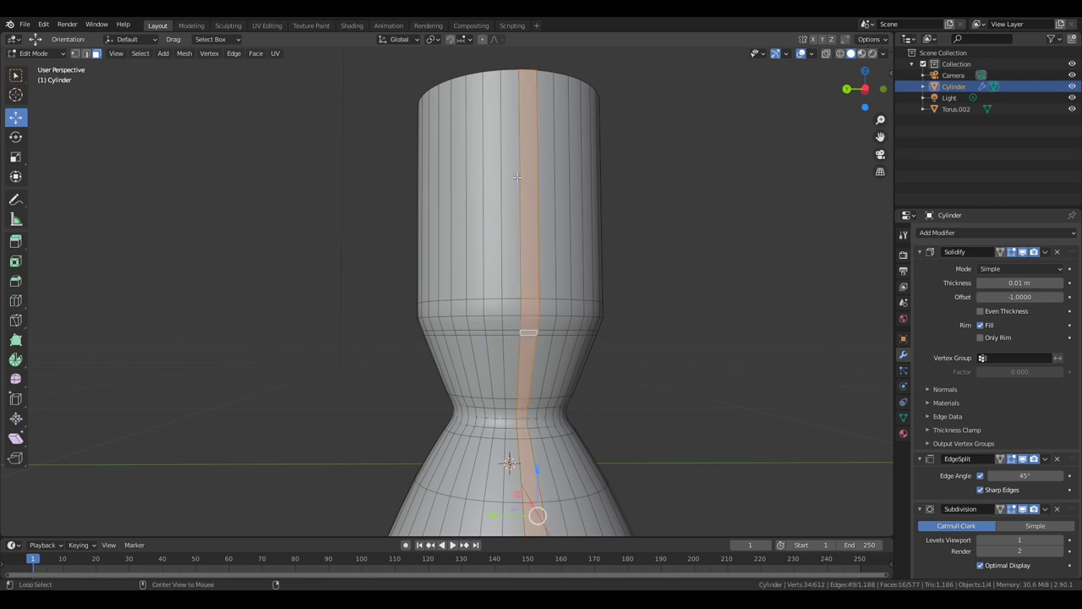
pyautogui.scroll(5, 523, 347)
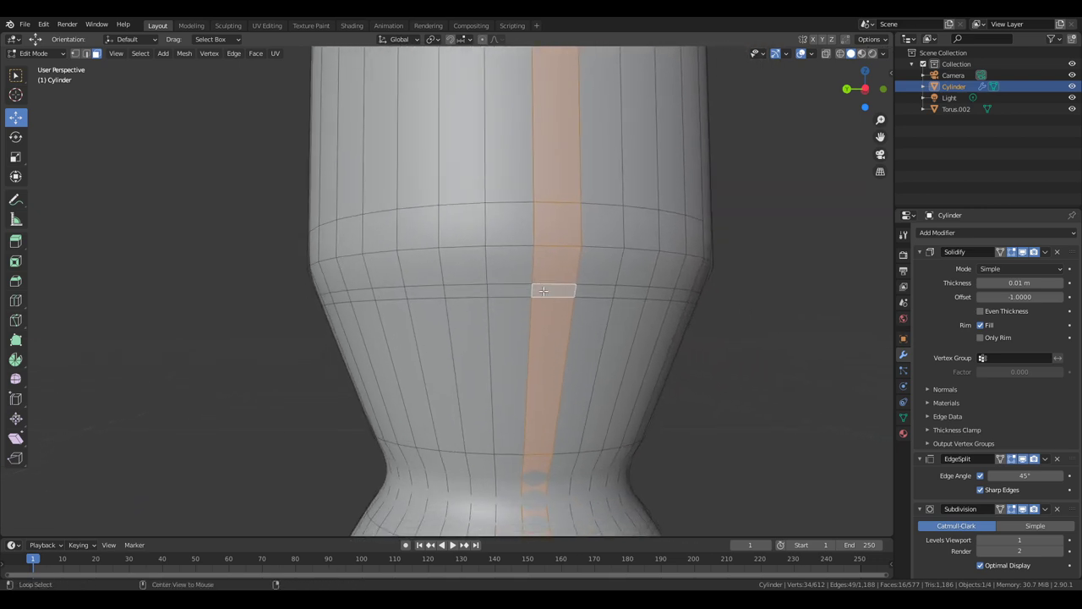
pyautogui.keyDown('alt'); pyautogui.click(530, 291); pyautogui.keyUp('alt')
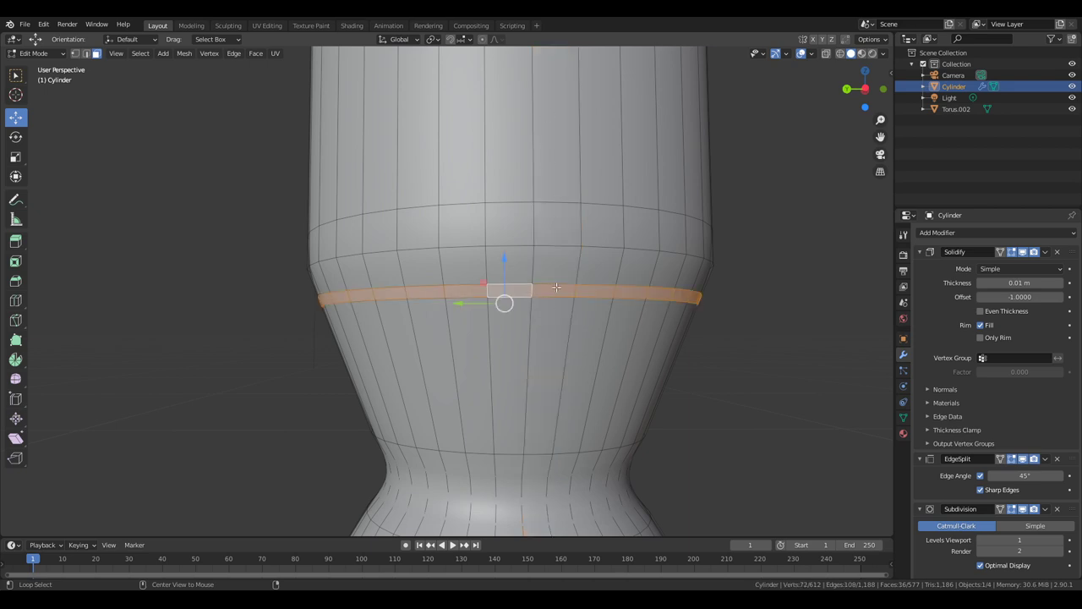
pyautogui.keyDown('alt'); pyautogui.click(557, 286); pyautogui.keyUp('alt')
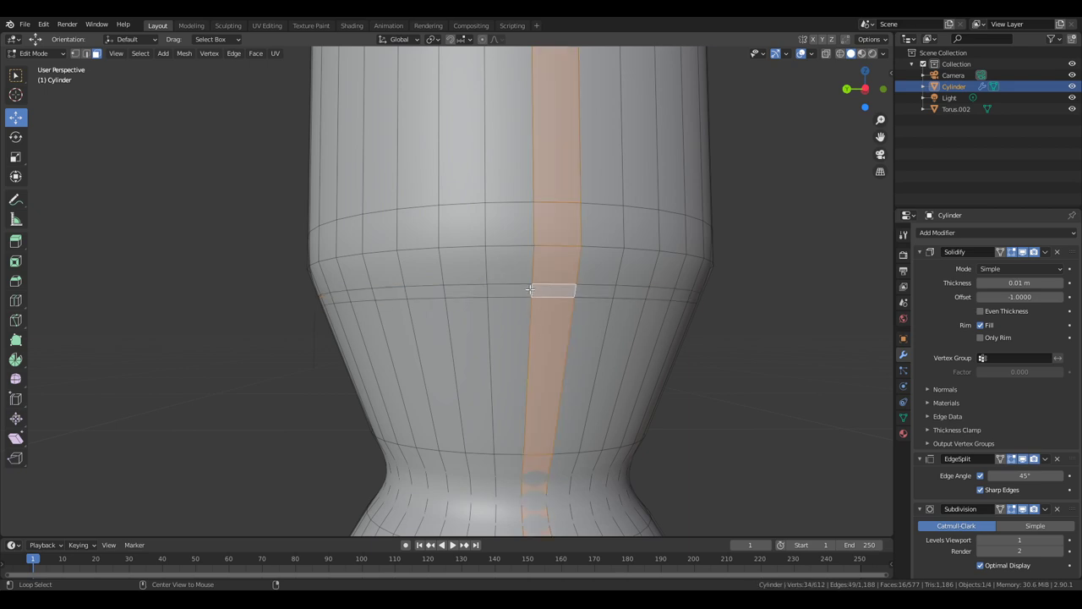
pyautogui.keyDown('alt'); pyautogui.click(530, 291); pyautogui.keyUp('alt')
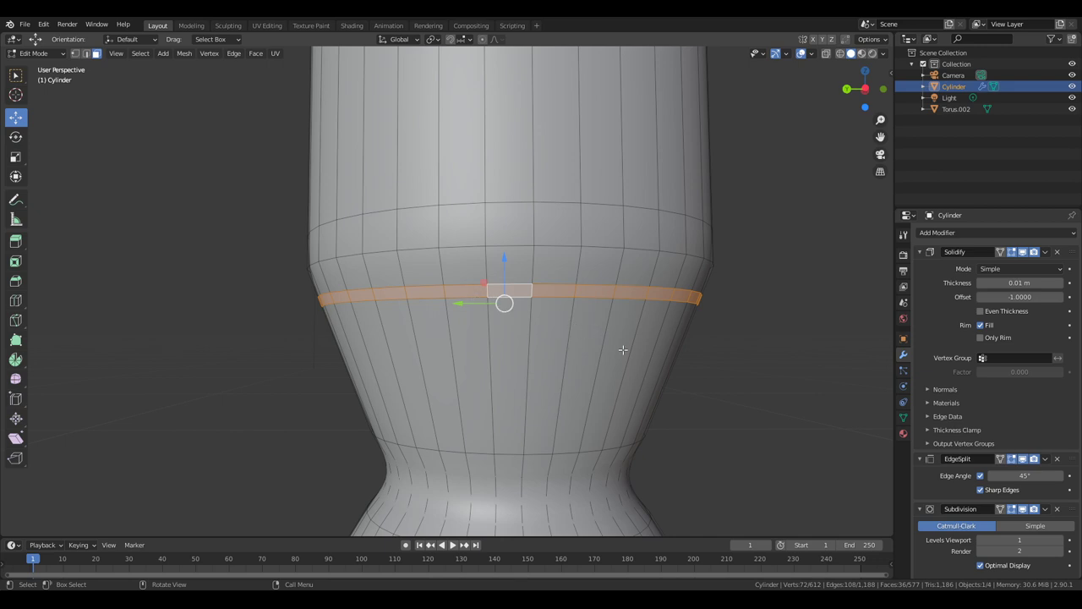
pyautogui.press('e')
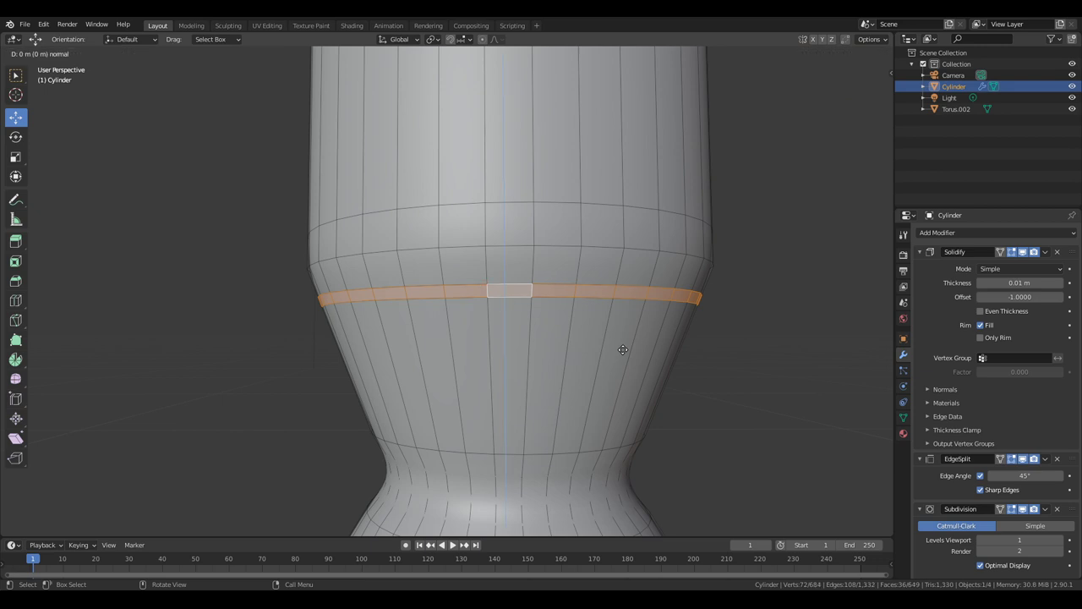
pyautogui.click(623, 349)
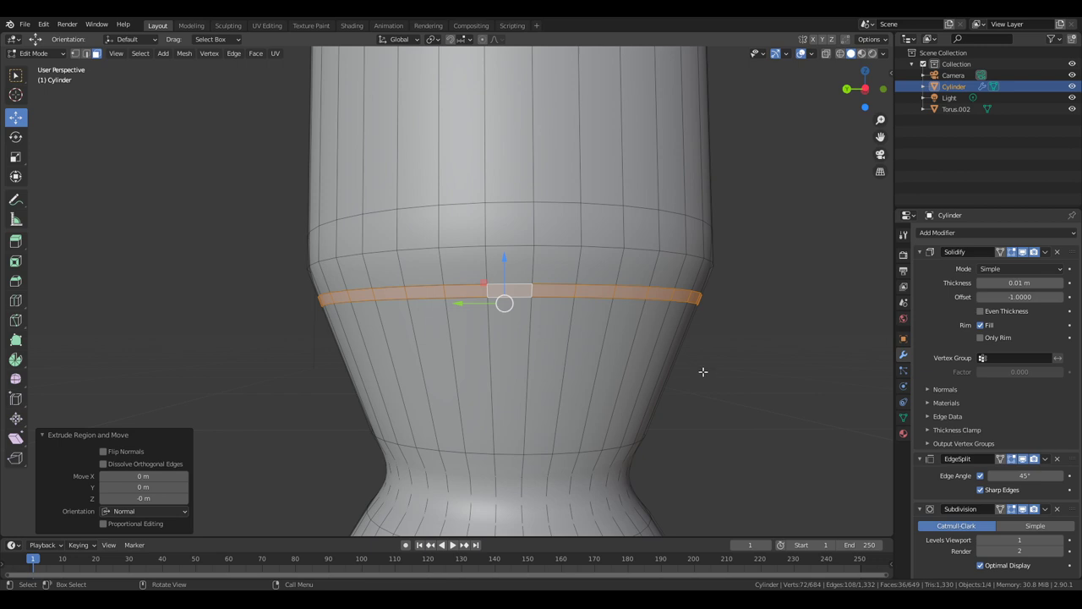
# - Scale the extruded face ring below the chamber outward to 1.049 to form a raised band
pyautogui.press('s')
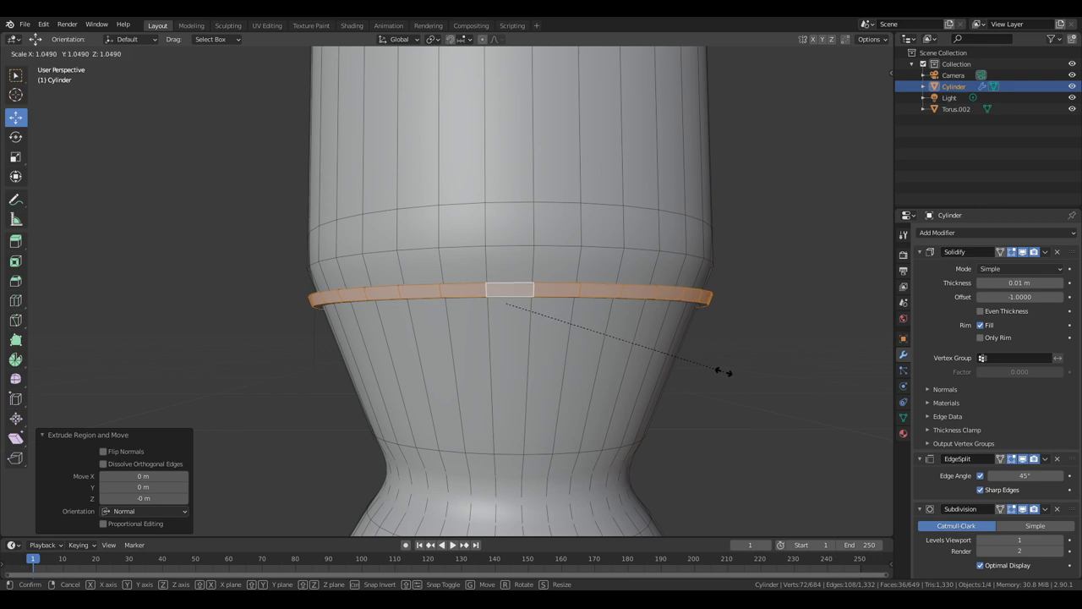
pyautogui.click(724, 373)
pyautogui.moveTo(725, 375); pyautogui.dragTo(725, 380, button='middle')
pyautogui.scroll(2, 745, 385)
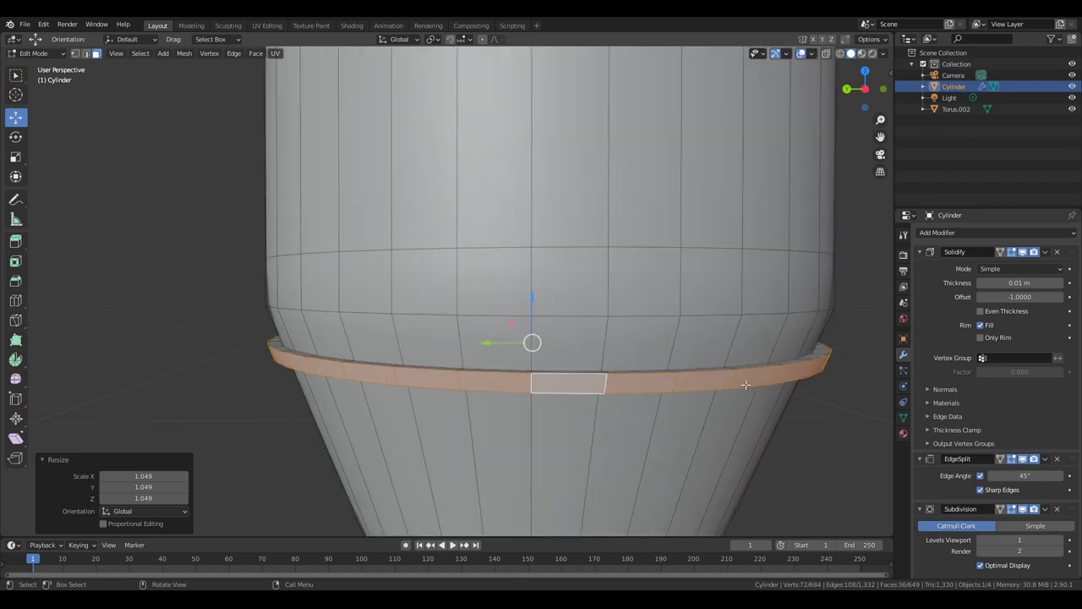
# - Scale the upper outer edge loop of the raised band inward to about 0.98
pyautogui.keyDown('alt'); pyautogui.click(701, 372); pyautogui.keyUp('alt')
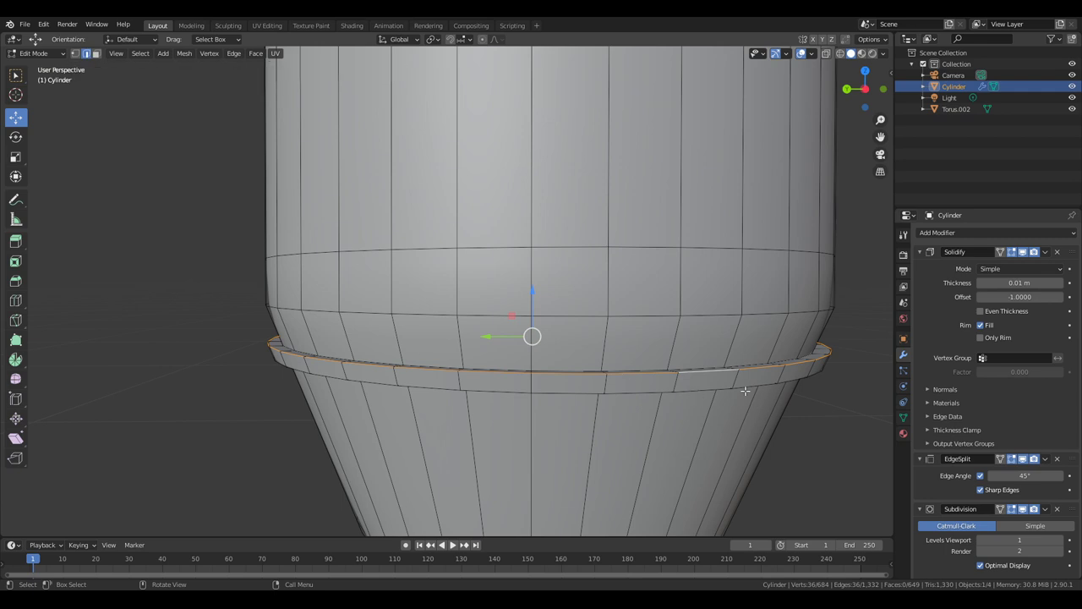
pyautogui.keyDown('shift'); pyautogui.moveTo(758, 399); pyautogui.dragTo(751, 396, button='middle'); pyautogui.keyUp('shift')
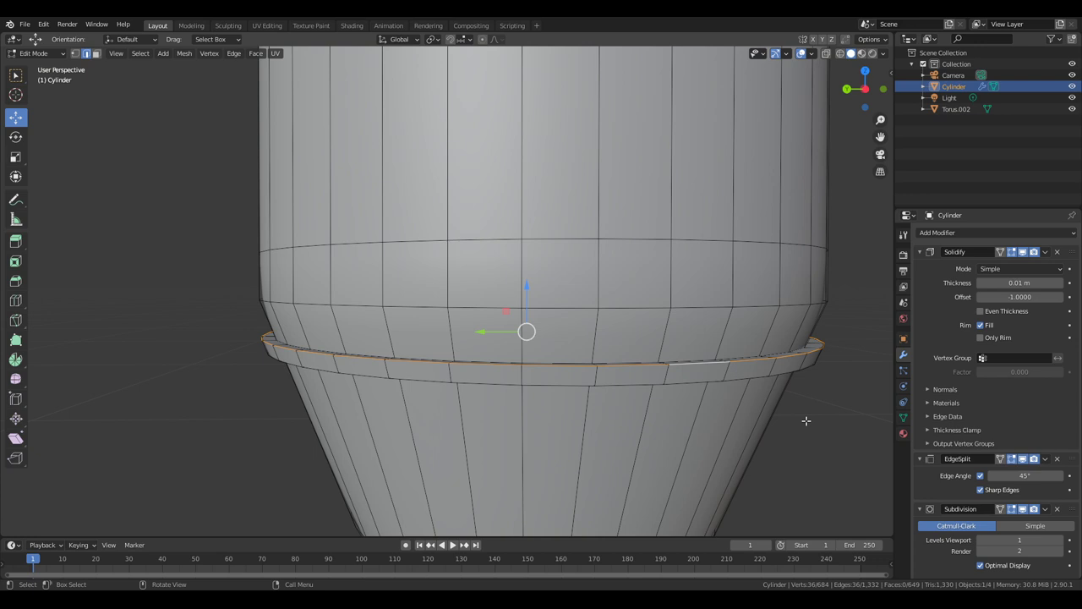
pyautogui.press('s')
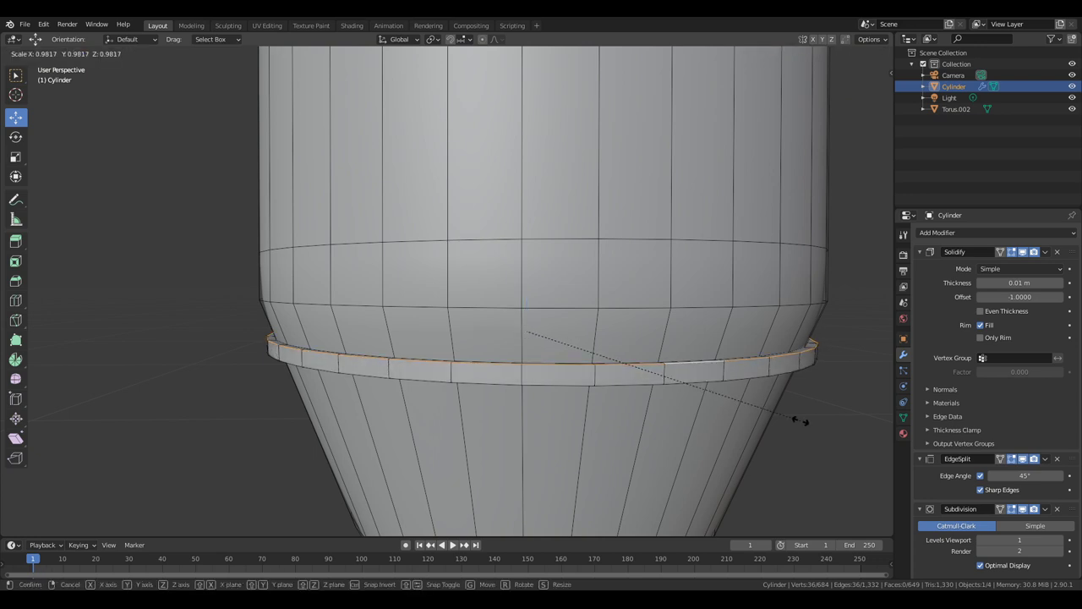
pyautogui.click(800, 418)
pyautogui.moveTo(800, 418)
pyautogui.mouseDown(button='middle')
pyautogui.moveTo(803, 398)
pyautogui.moveTo(781, 414)
pyautogui.mouseUp(button='middle')
pyautogui.scroll(-6, 781, 414)
pyautogui.moveTo(734, 386); pyautogui.dragTo(180, 303, button='middle')
pyautogui.scroll(2, 694, 412)
# - Add a loop cut low on the chamber, slid to a factor of 0.951 just above the existing lower supporting loop
pyautogui.click(15, 300)
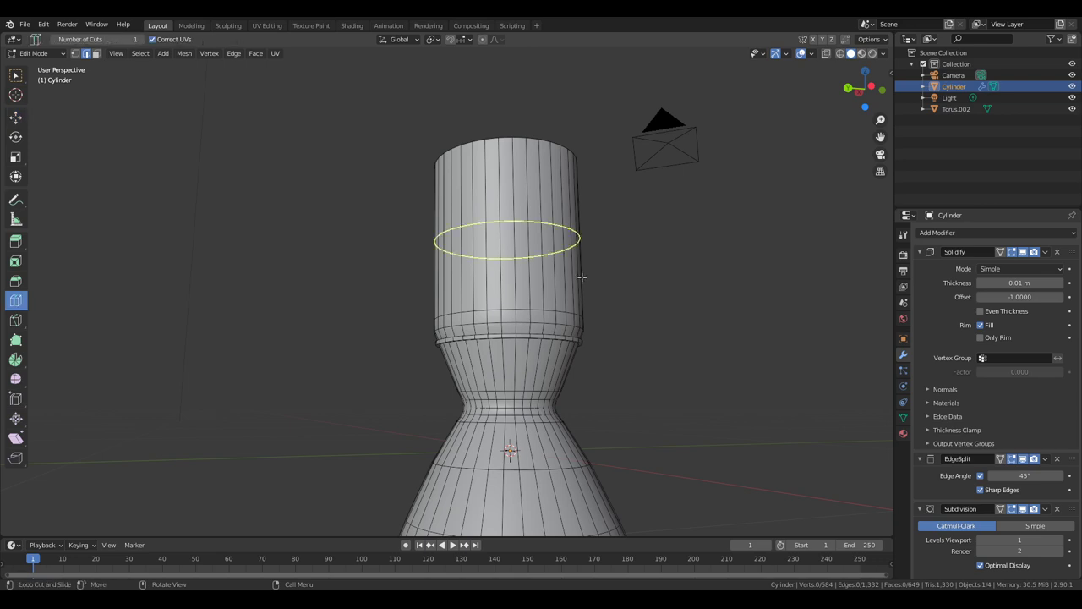
pyautogui.moveTo(580, 273); pyautogui.dragTo(582, 355)
pyautogui.scroll(3, 624, 359)
pyautogui.scroll(1, 647, 377)
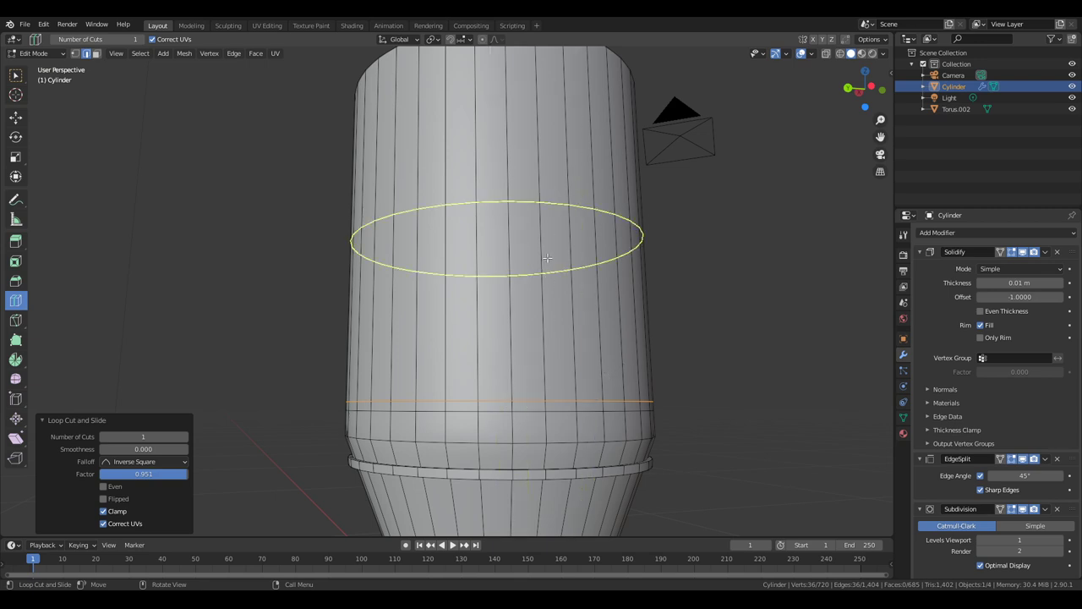
# - Add two pairs of closely spaced loop cuts around the upper part of the chamber, forming two narrow face rings
pyautogui.moveTo(545, 265); pyautogui.dragTo(528, 143)
pyautogui.moveTo(528, 142); pyautogui.dragTo(518, 201, button='middle')
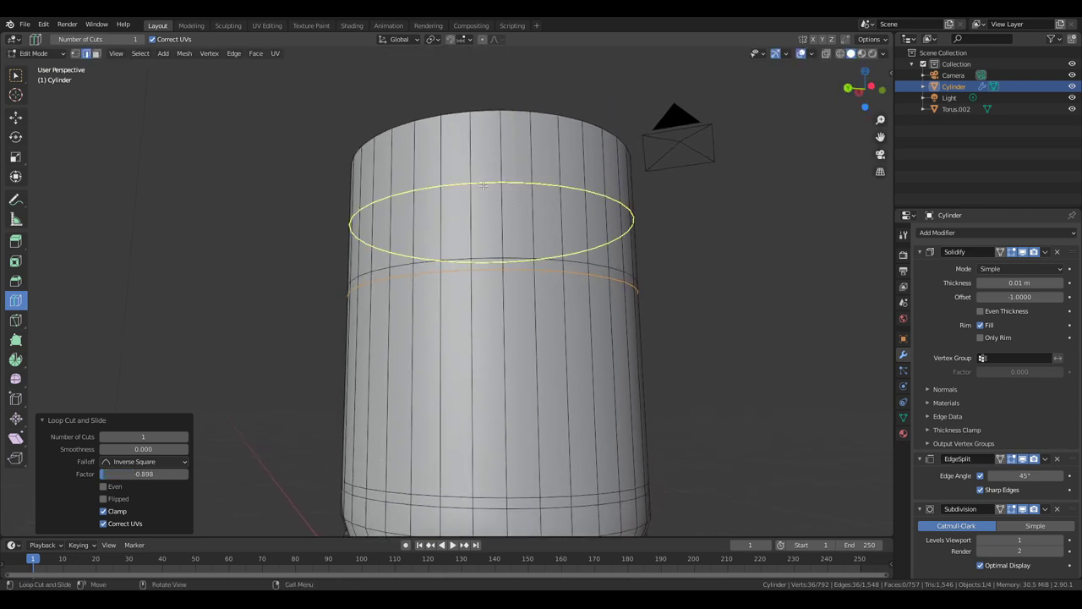
pyautogui.moveTo(483, 184); pyautogui.dragTo(484, 205)
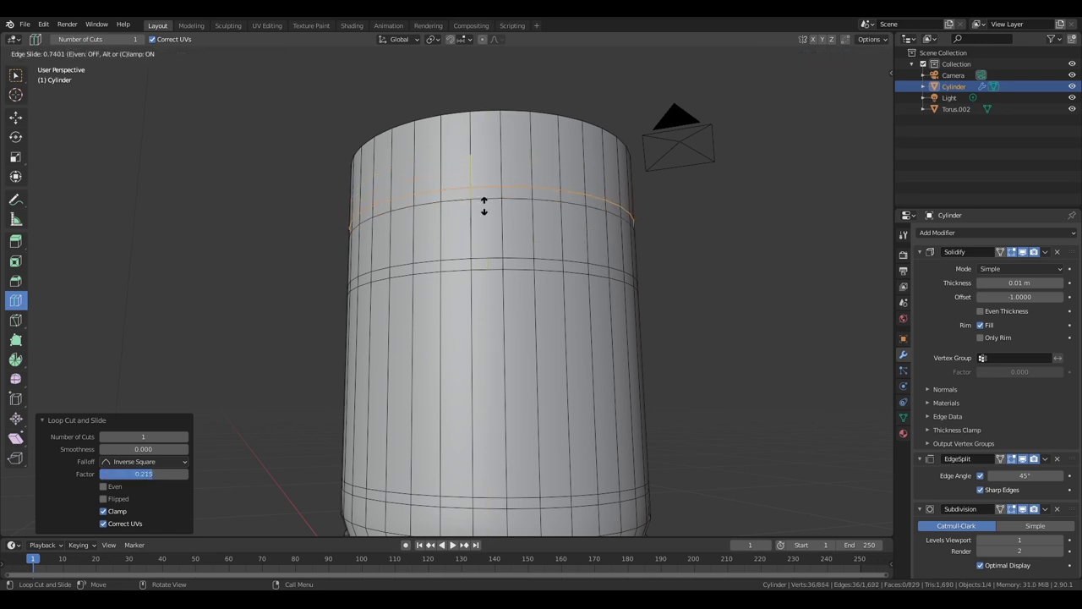
pyautogui.moveTo(484, 206); pyautogui.dragTo(484, 205)
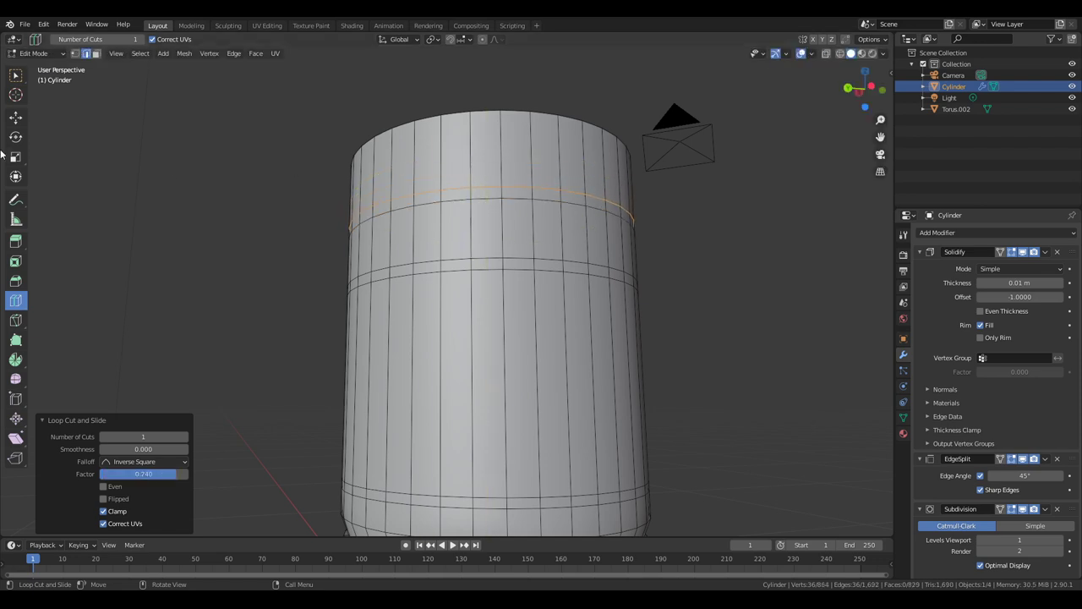
# - Select the three narrow face rings around the chamber, two upper and one lower, and extrude them in place
pyautogui.click(15, 117)
pyautogui.scroll(-4, 384, 271)
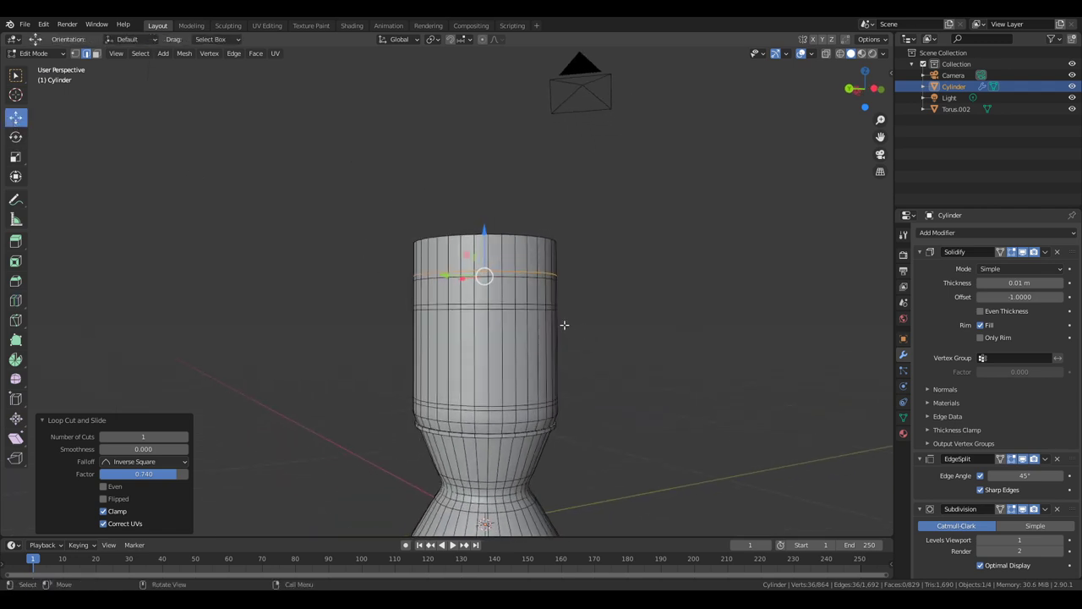
pyautogui.scroll(2, 567, 323)
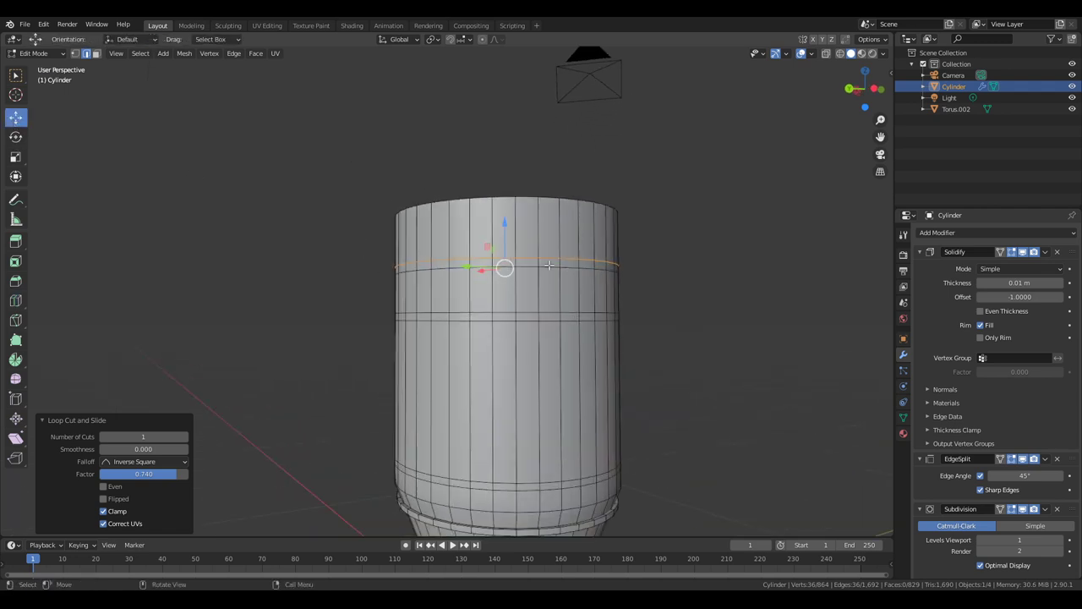
pyautogui.click(96, 52)
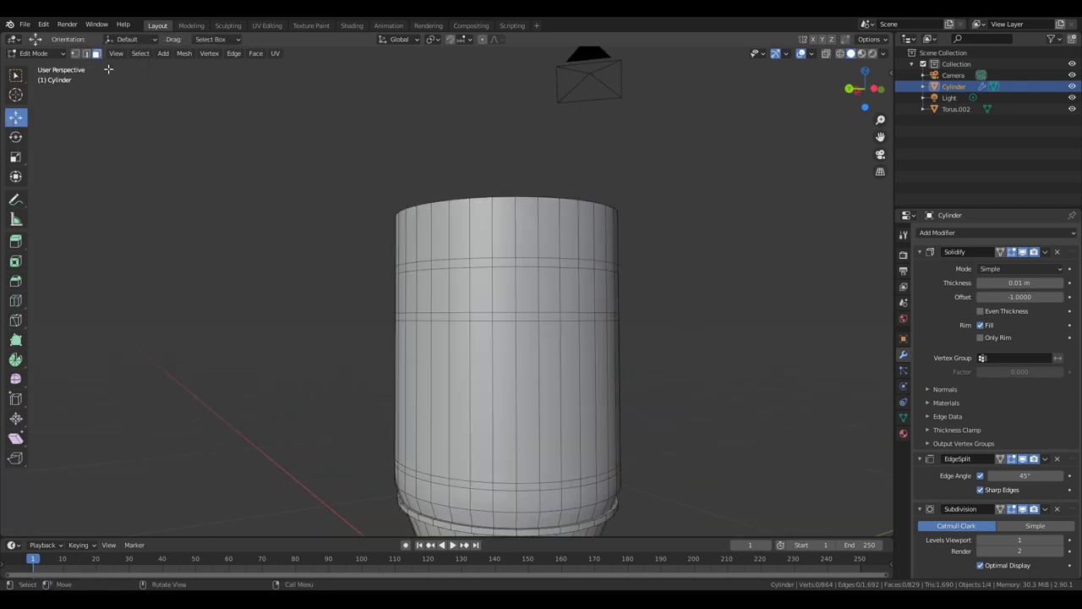
pyautogui.keyDown('alt'); pyautogui.click(538, 262); pyautogui.keyUp('alt')
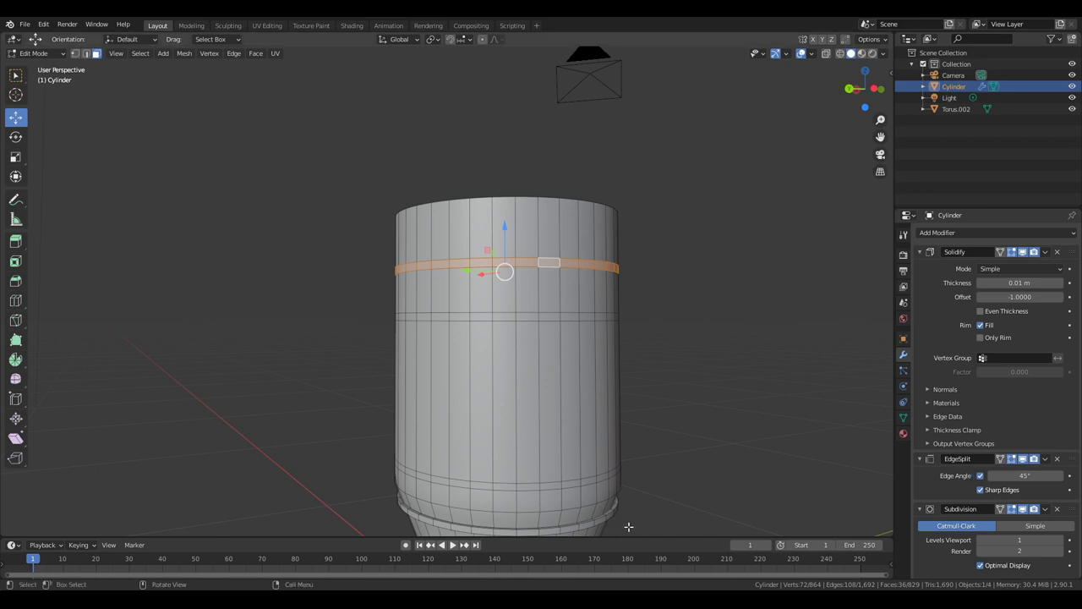
pyautogui.keyDown('alt'); pyautogui.keyDown('shift'); pyautogui.click(539, 318); pyautogui.keyUp('shift'); pyautogui.keyUp('alt')
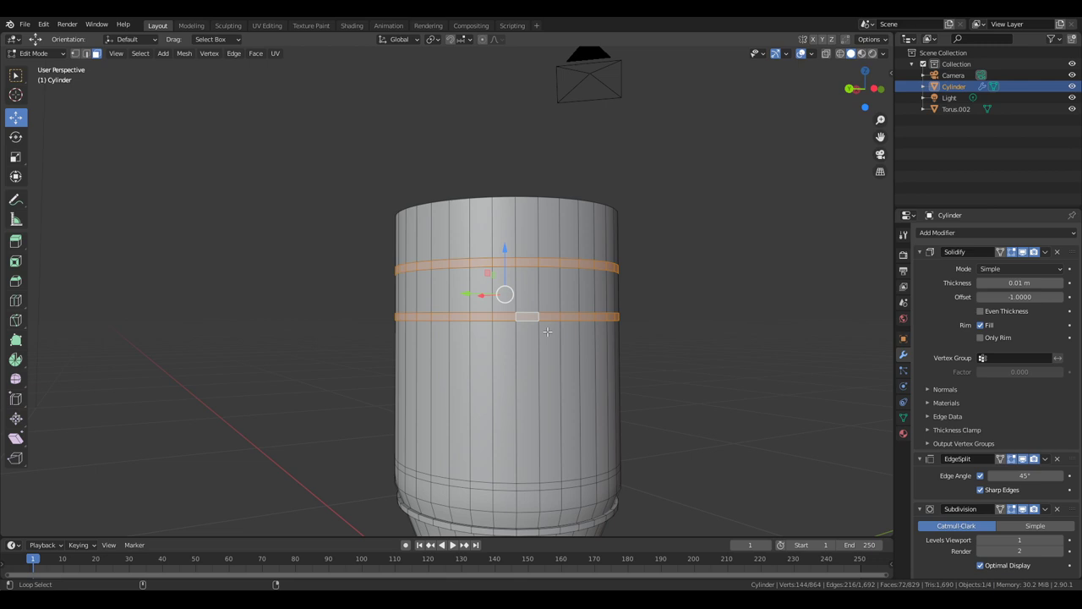
pyautogui.keyDown('alt'); pyautogui.keyDown('shift'); pyautogui.click(539, 486); pyautogui.keyUp('shift'); pyautogui.keyUp('alt')
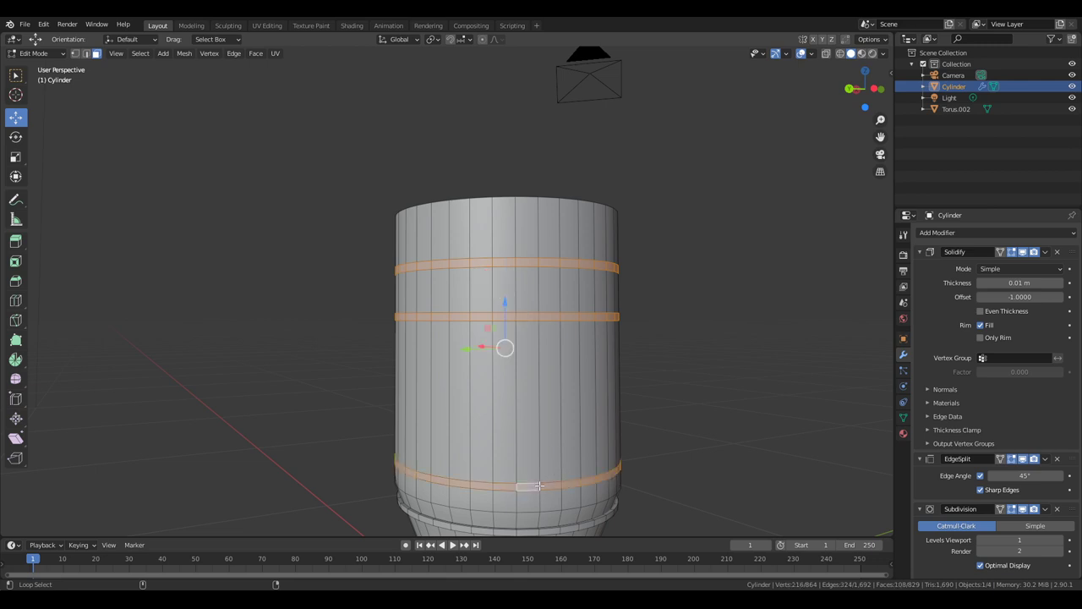
pyautogui.press('e')
pyautogui.rightClick(716, 429)
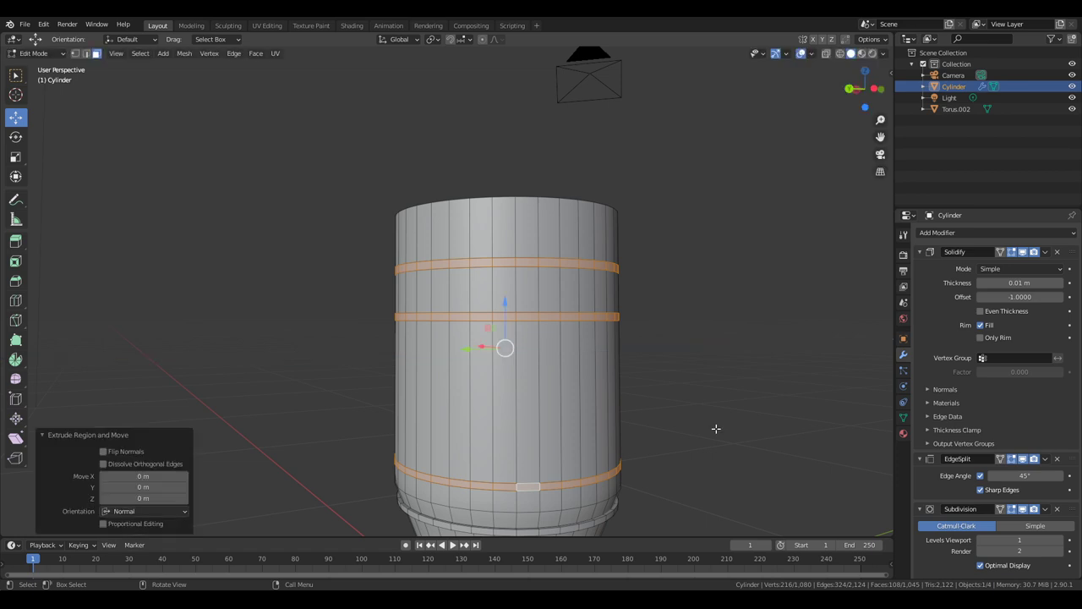
# - Scale the three extruded face rings together to 1.030
pyautogui.moveTo(720, 423); pyautogui.dragTo(728, 387, button='middle')
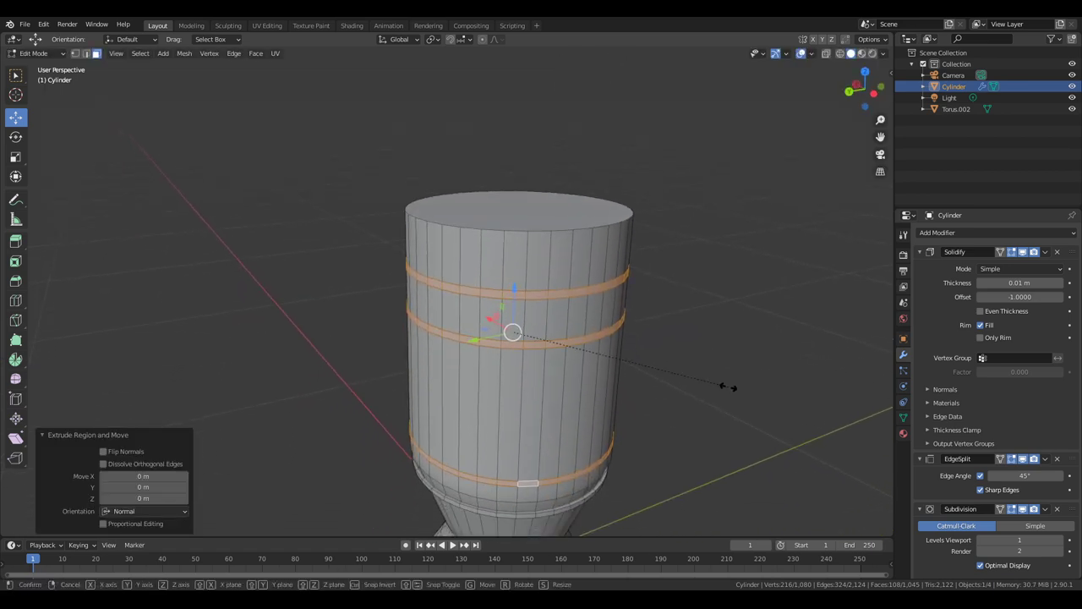
pyautogui.press('s')
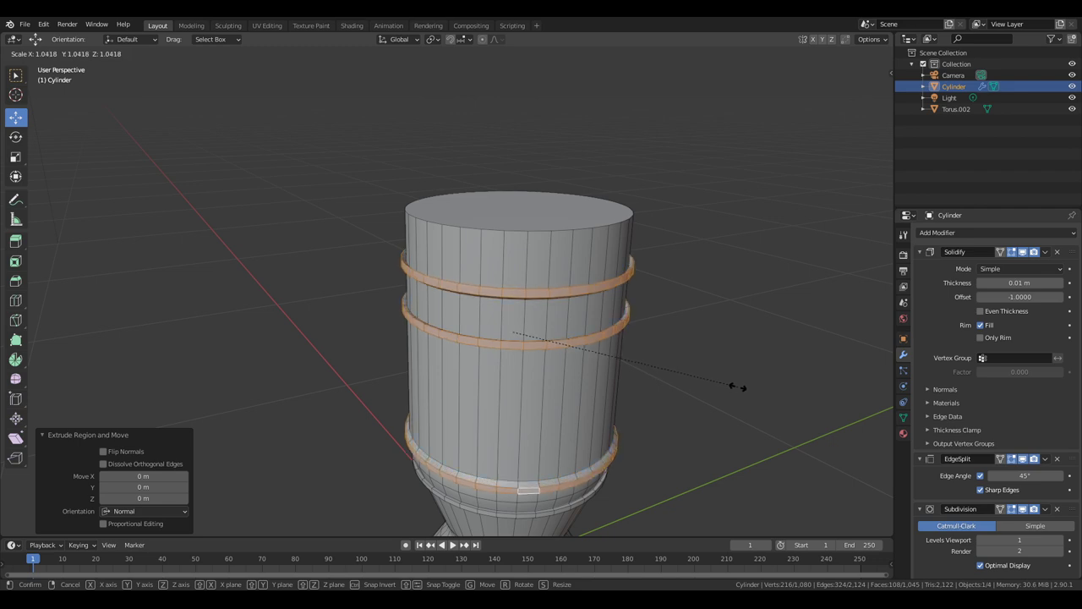
pyautogui.click(734, 387)
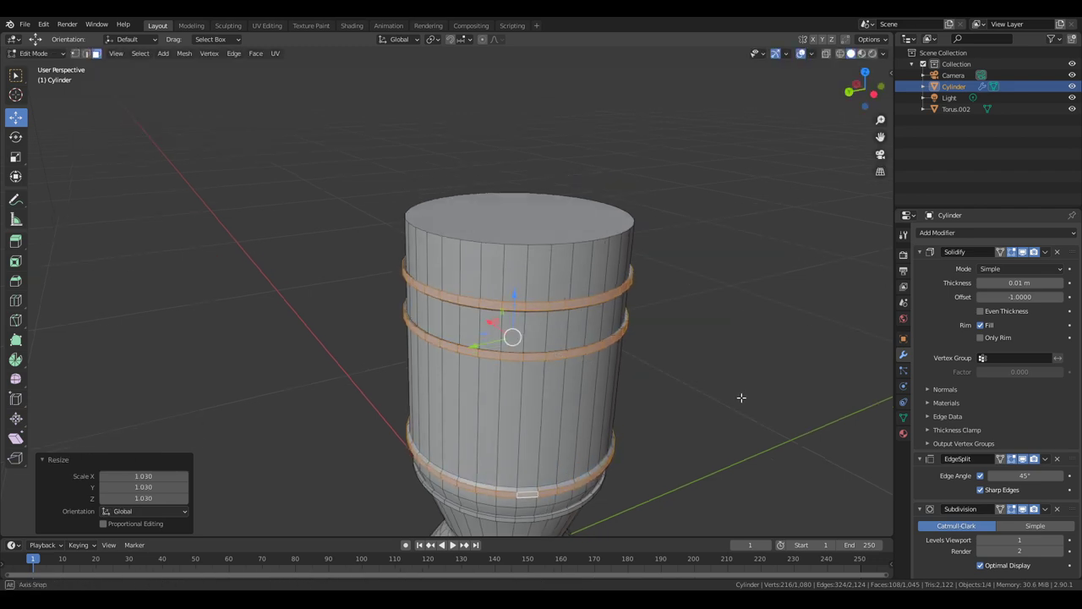
# - Examine the three raised bands around the chamber from above, below and the side for even protrusion
pyautogui.moveTo(736, 396); pyautogui.dragTo(744, 355, button='middle')
pyautogui.scroll(3, 577, 363)
pyautogui.moveTo(578, 364); pyautogui.dragTo(559, 298, button='middle')
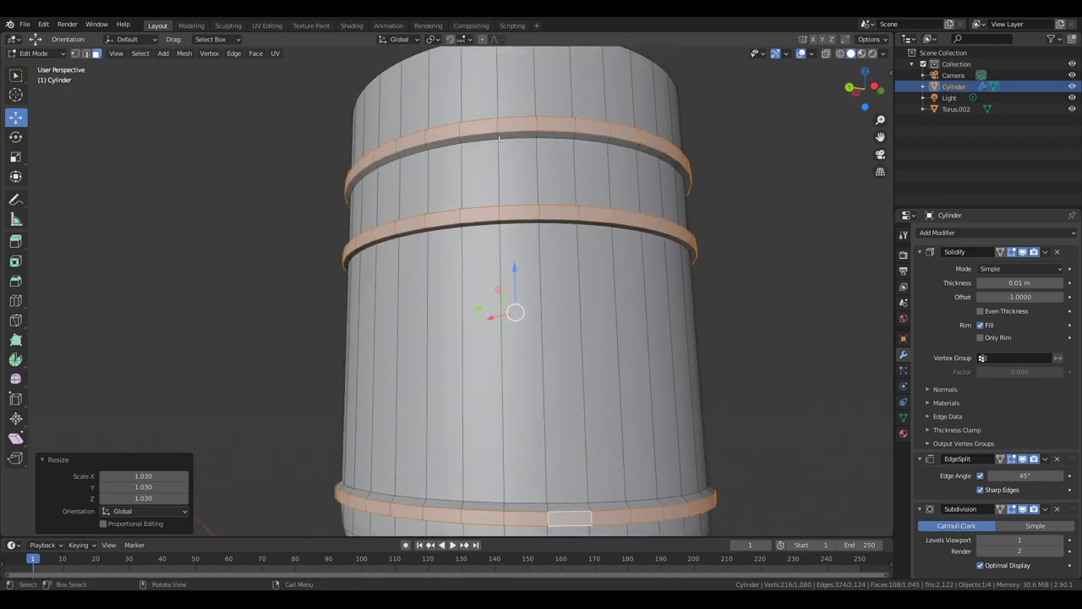
pyautogui.moveTo(499, 140); pyautogui.dragTo(366, 323, button='middle')
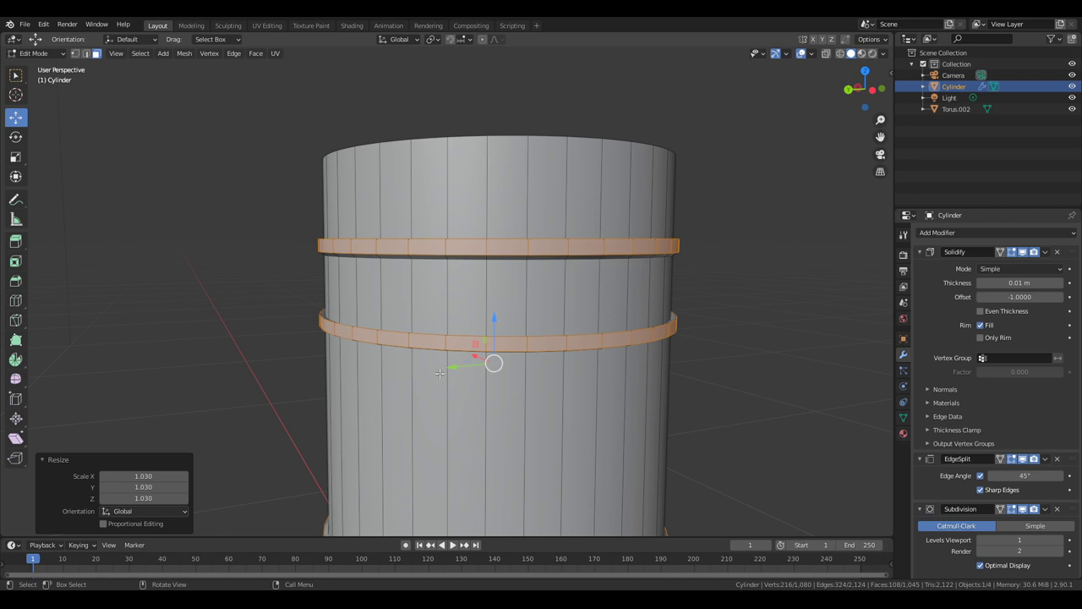
pyautogui.scroll(-2, 457, 380)
pyautogui.moveTo(461, 382); pyautogui.dragTo(373, 353, button='middle')
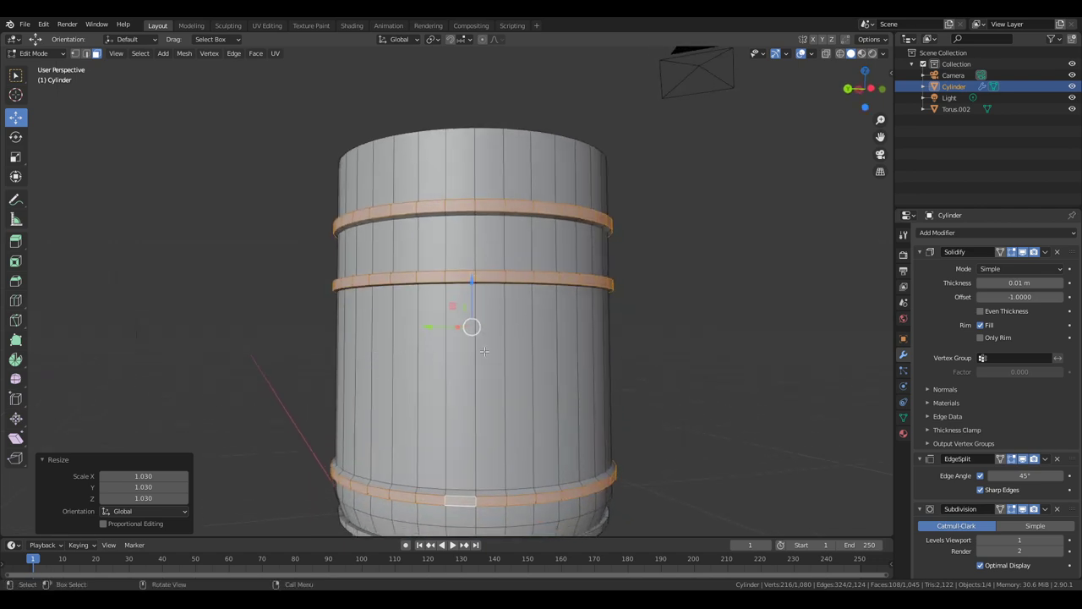
pyautogui.moveTo(407, 287); pyautogui.dragTo(418, 364, button='middle')
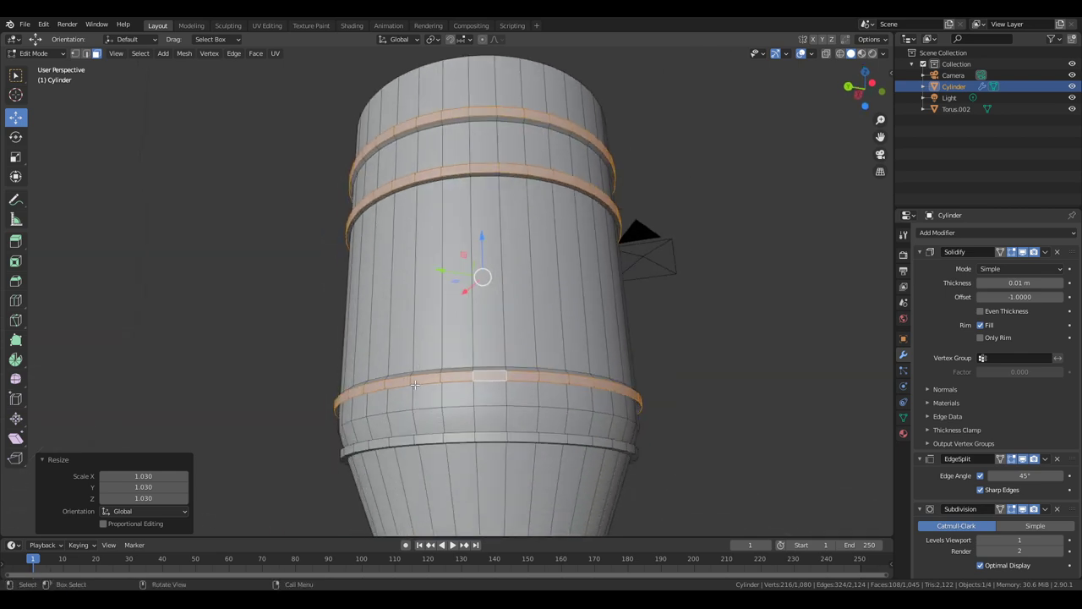
pyautogui.moveTo(664, 223); pyautogui.dragTo(690, 251, button='middle')
pyautogui.click(787, 54)
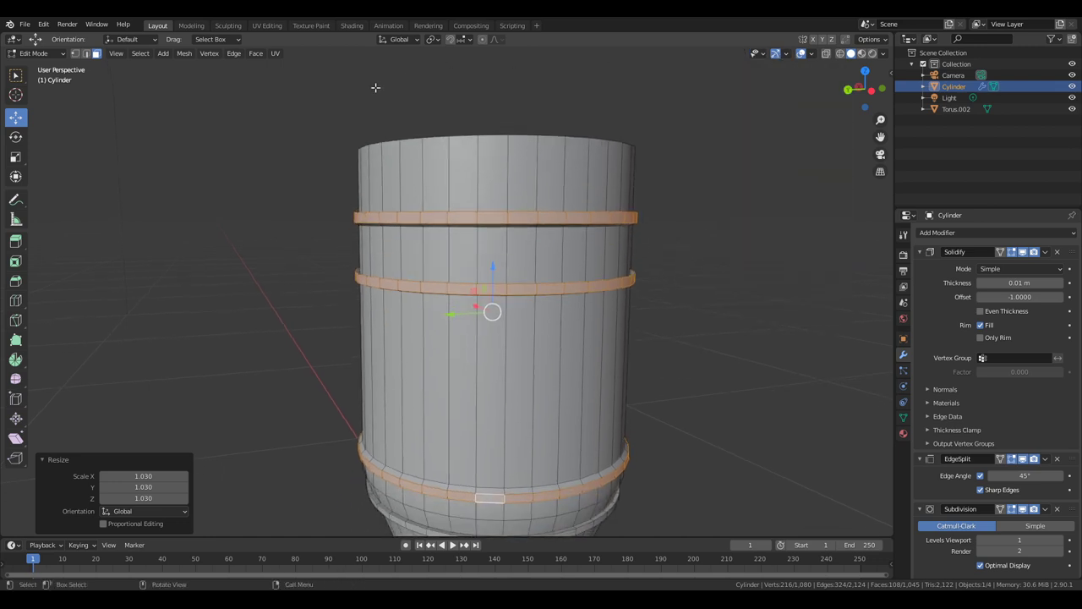
# - Set the transform pivot point to Individual Origins and undo the last scaling of the three bands
pyautogui.click(433, 39)
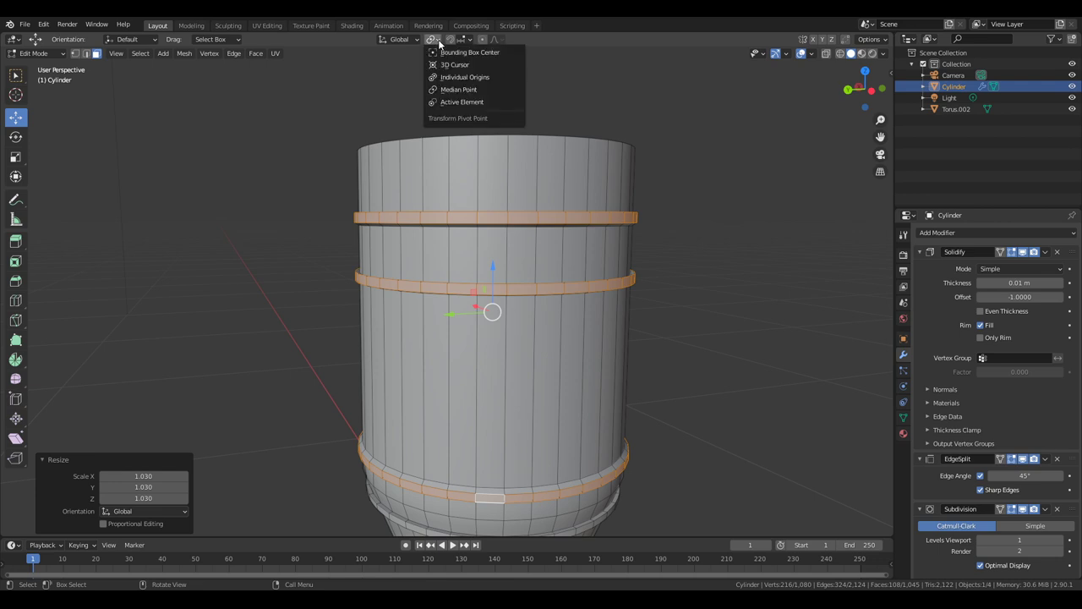
pyautogui.click(463, 78)
pyautogui.hotkey('ctrl', 'z')
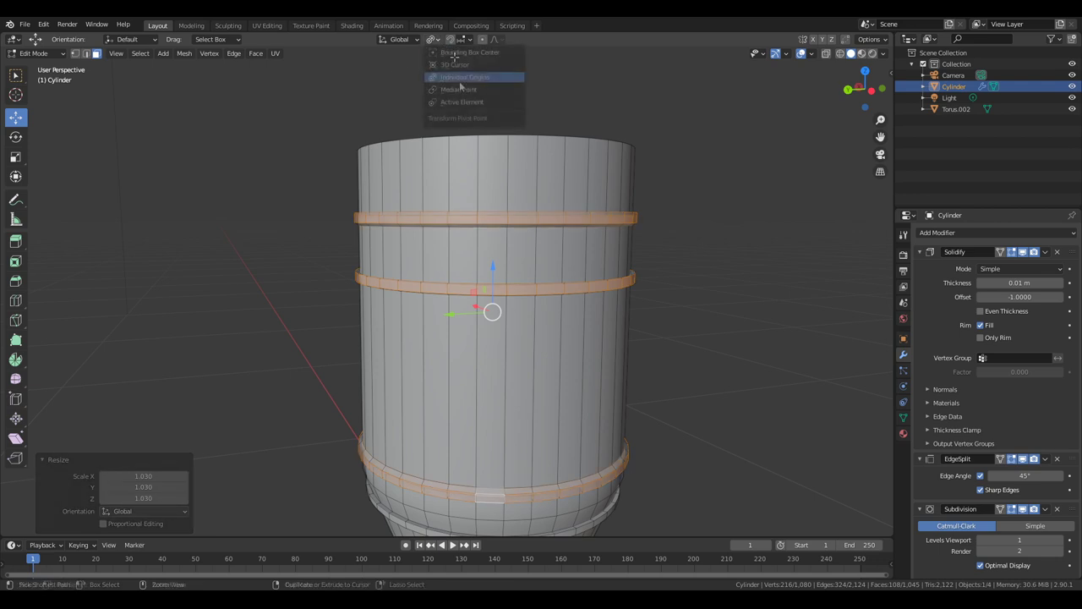
# - Scale the three extruded bands around the chamber to 1.047, and reduce them again by a factor of 0.988
pyautogui.press('s')
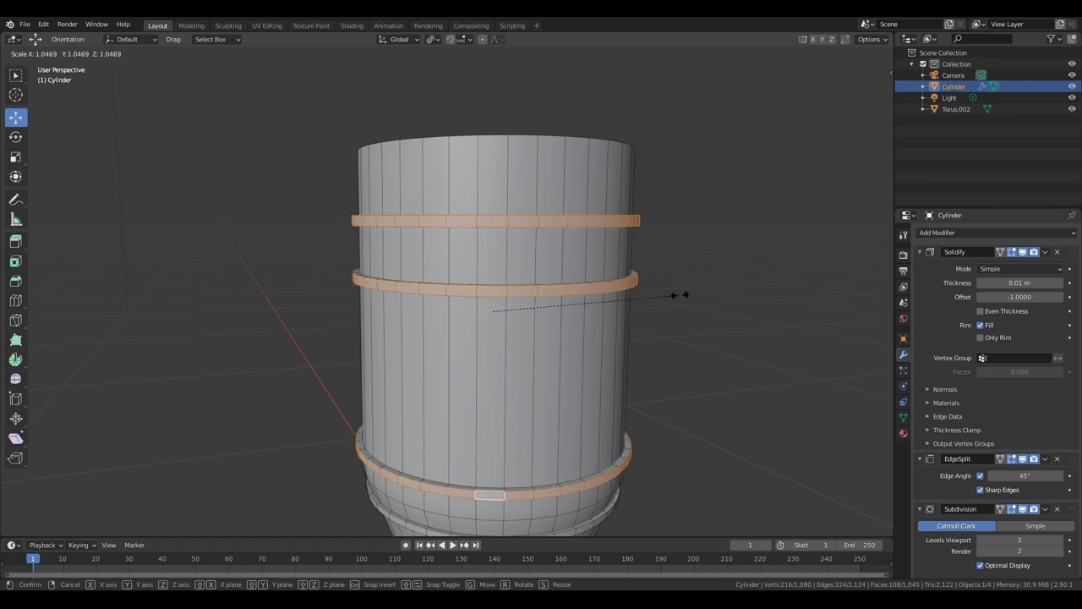
pyautogui.click(678, 298)
pyautogui.moveTo(679, 299); pyautogui.dragTo(677, 322, button='middle')
pyautogui.scroll(-3, 668, 290)
pyautogui.scroll(4, 677, 318)
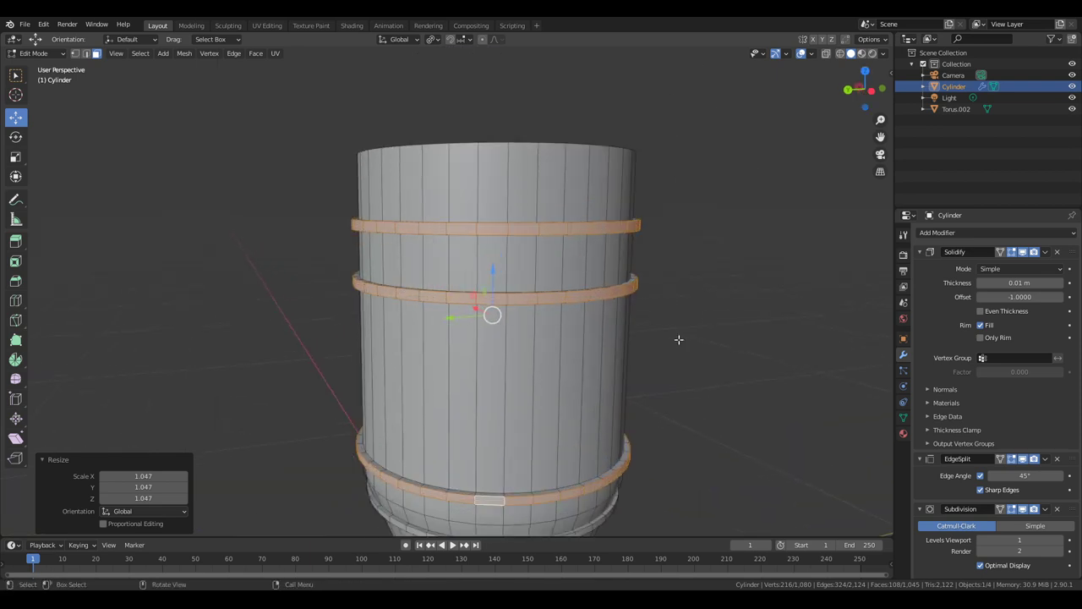
pyautogui.press('s')
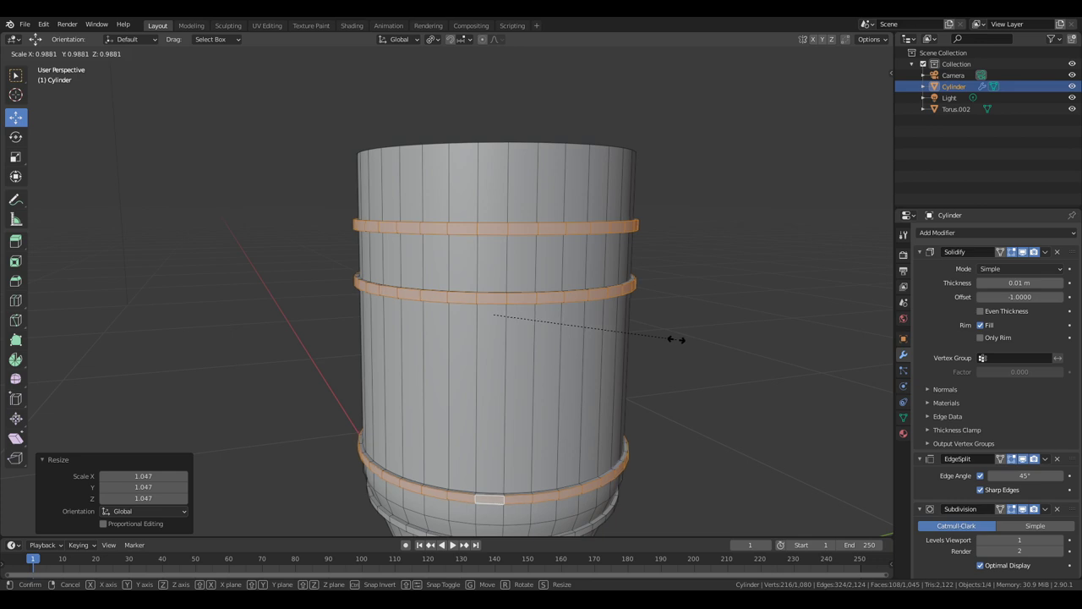
pyautogui.click(676, 339)
pyautogui.click(436, 40)
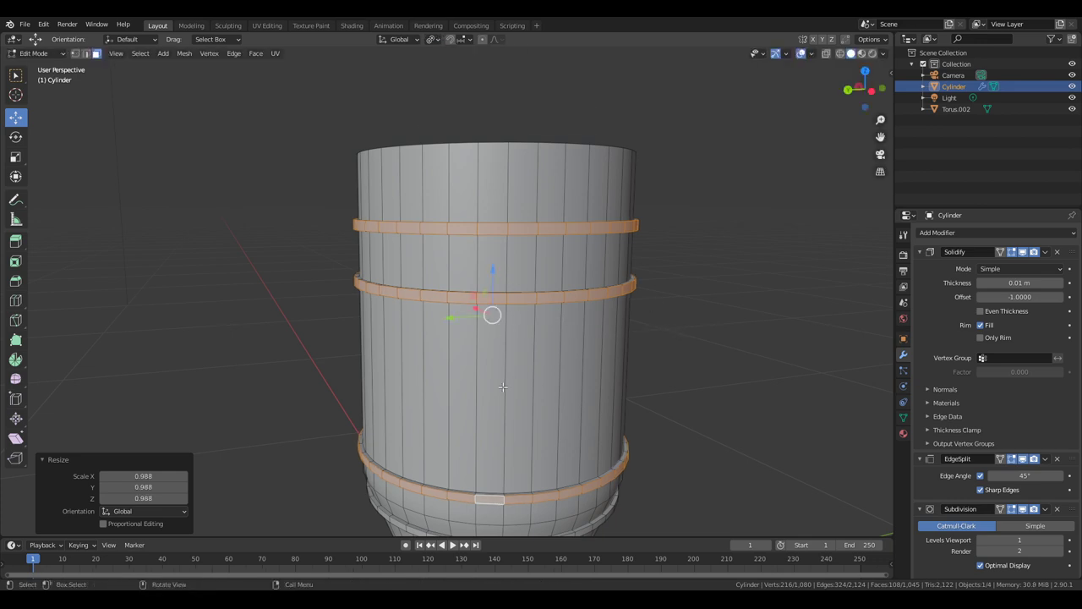
# - Examine the rescaled bands around the chamber from below, above and the side, and at a distance with the nozzle
pyautogui.moveTo(502, 387); pyautogui.dragTo(603, 306, button='middle')
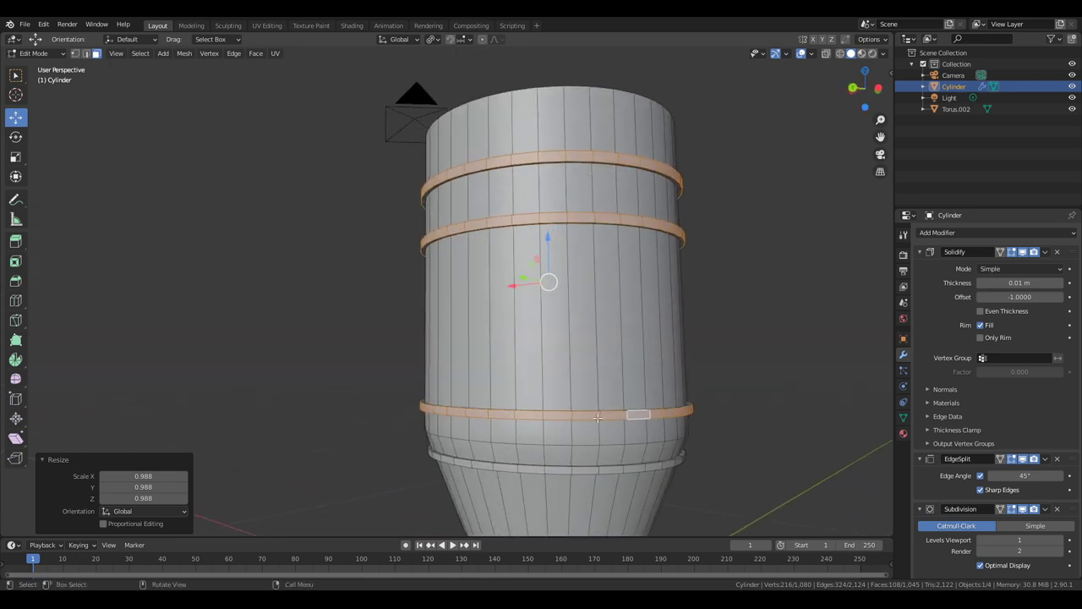
pyautogui.moveTo(599, 419); pyautogui.dragTo(578, 431, button='middle')
pyautogui.moveTo(574, 494); pyautogui.dragTo(549, 486, button='middle')
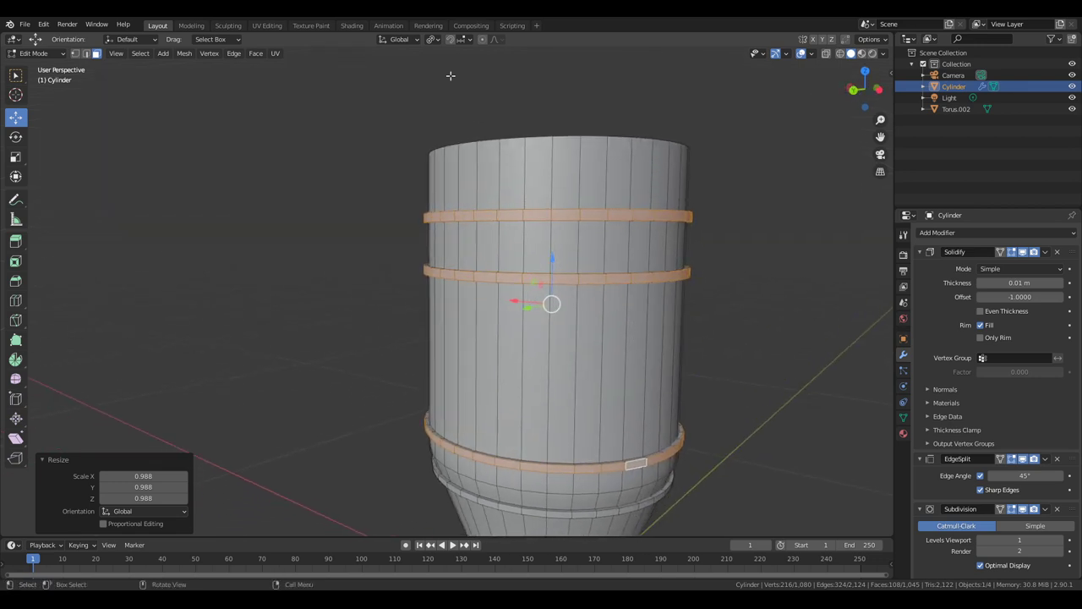
pyautogui.click(433, 40)
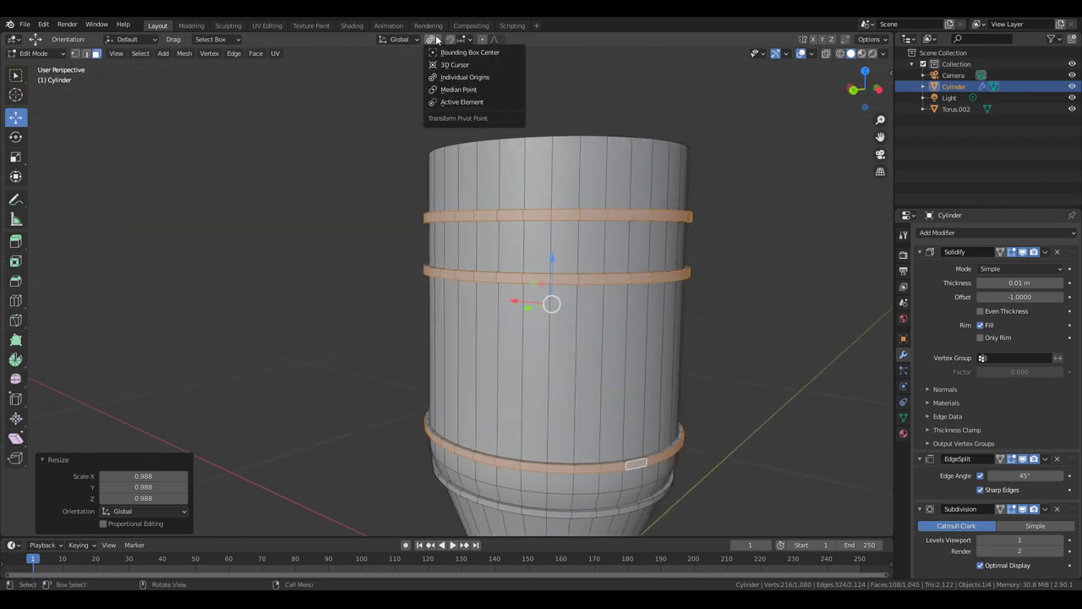
pyautogui.moveTo(797, 333); pyautogui.dragTo(737, 321, button='middle')
pyautogui.scroll(-4, 430, 245)
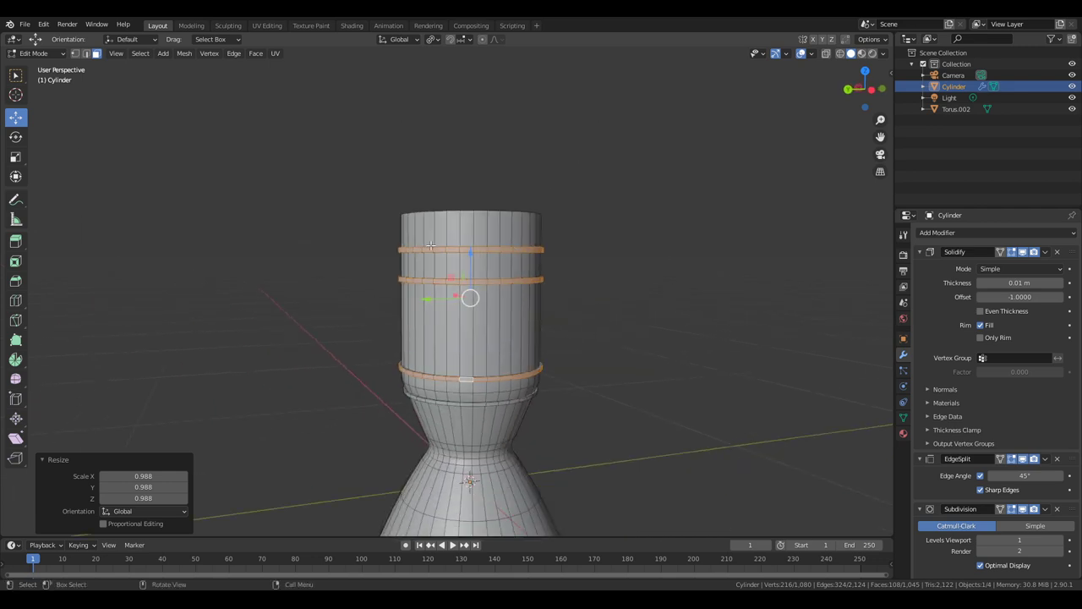
pyautogui.scroll(-3, 615, 301)
pyautogui.moveTo(614, 295); pyautogui.dragTo(545, 352, button='middle')
# - Deselect the band faces, return to Object Mode and examine the whole engine for places to add details
pyautogui.hotkey('alt', 'a')
pyautogui.press('Tab')
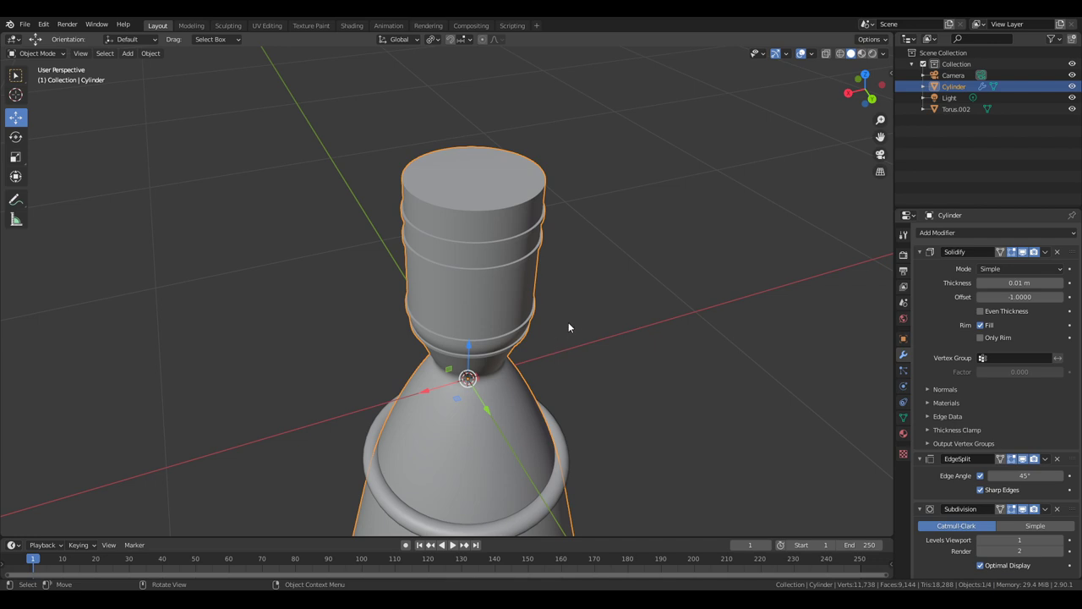
pyautogui.scroll(-6, 568, 326)
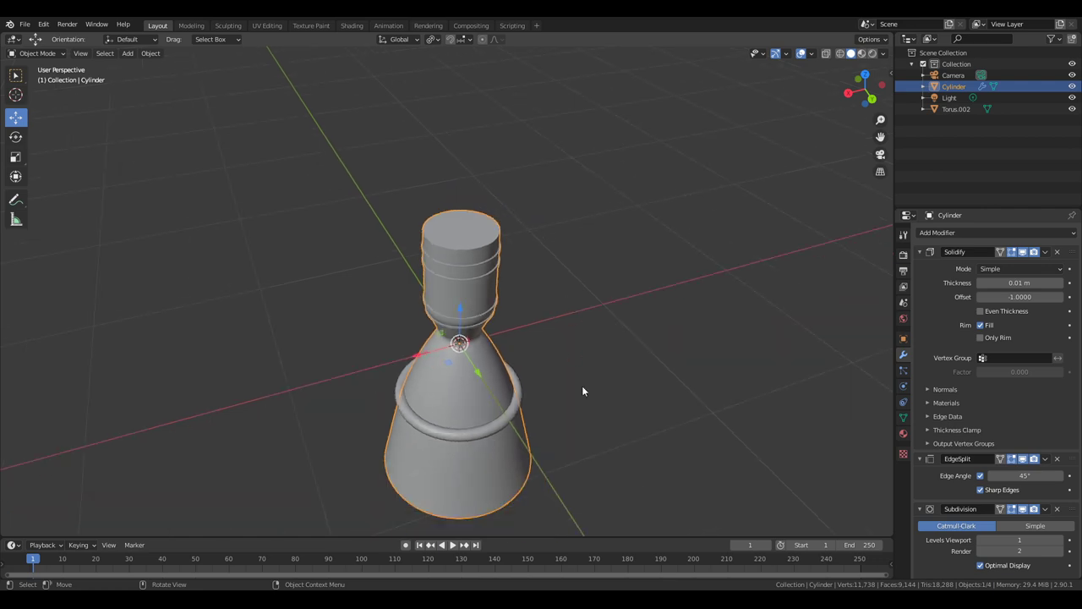
pyautogui.moveTo(582, 388); pyautogui.dragTo(612, 373, button='middle')
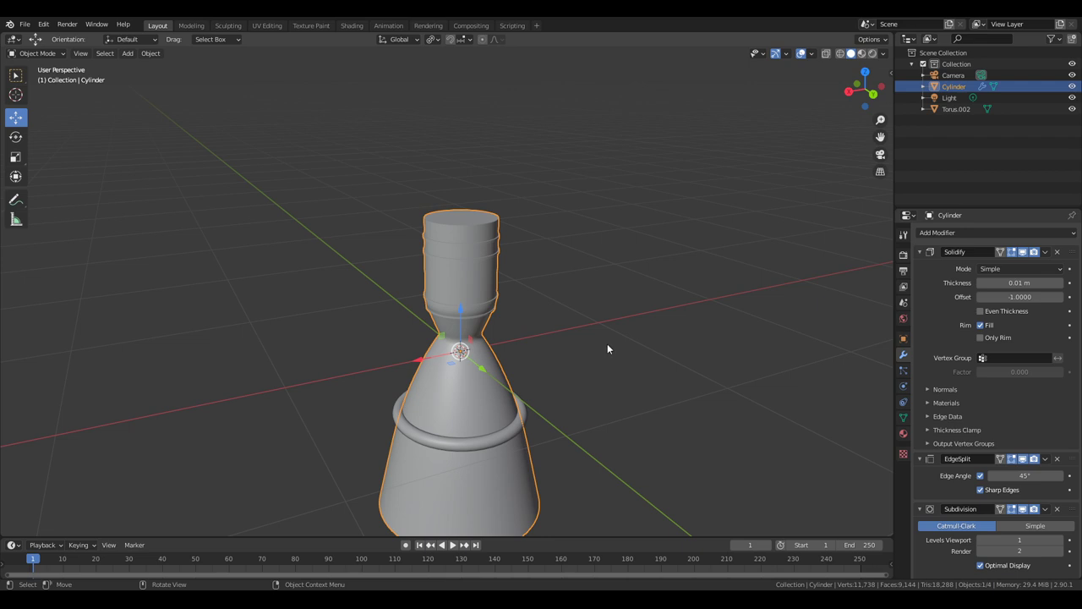
pyautogui.scroll(-2, 600, 354)
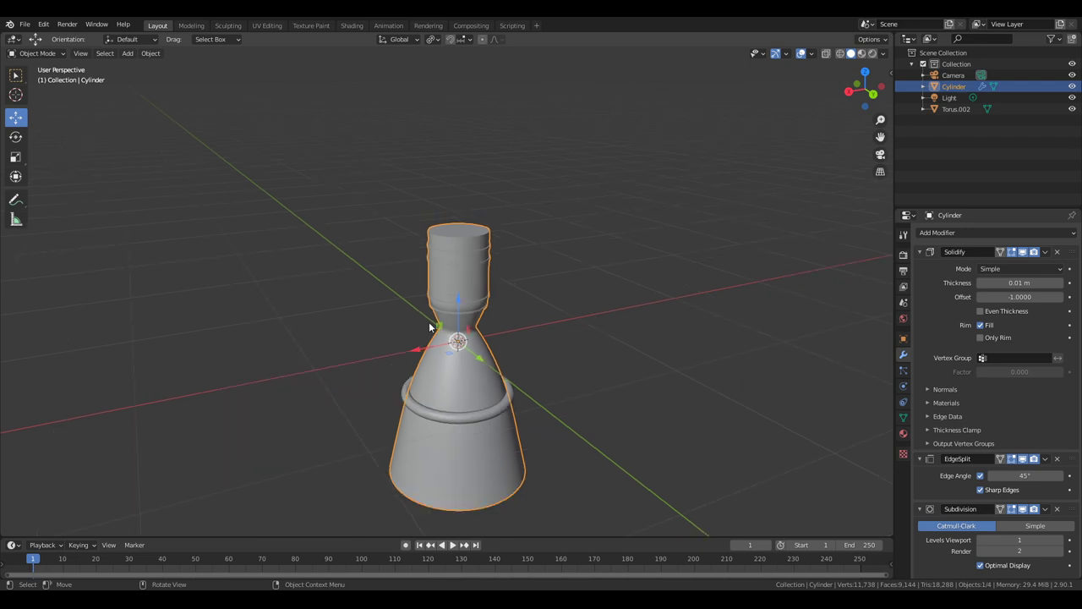
pyautogui.moveTo(430, 327); pyautogui.dragTo(393, 295, button='middle')
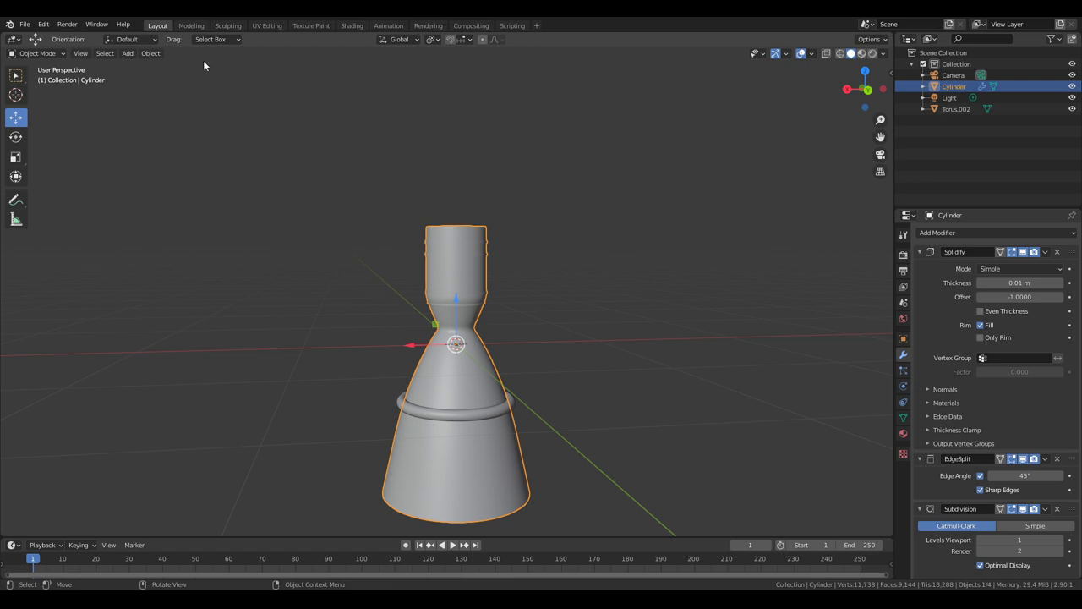
# - Add a cylinder mesh with 36 vertices, 0.5 m radius and 2 m depth, and scale it to about 0.39
pyautogui.click(128, 55)
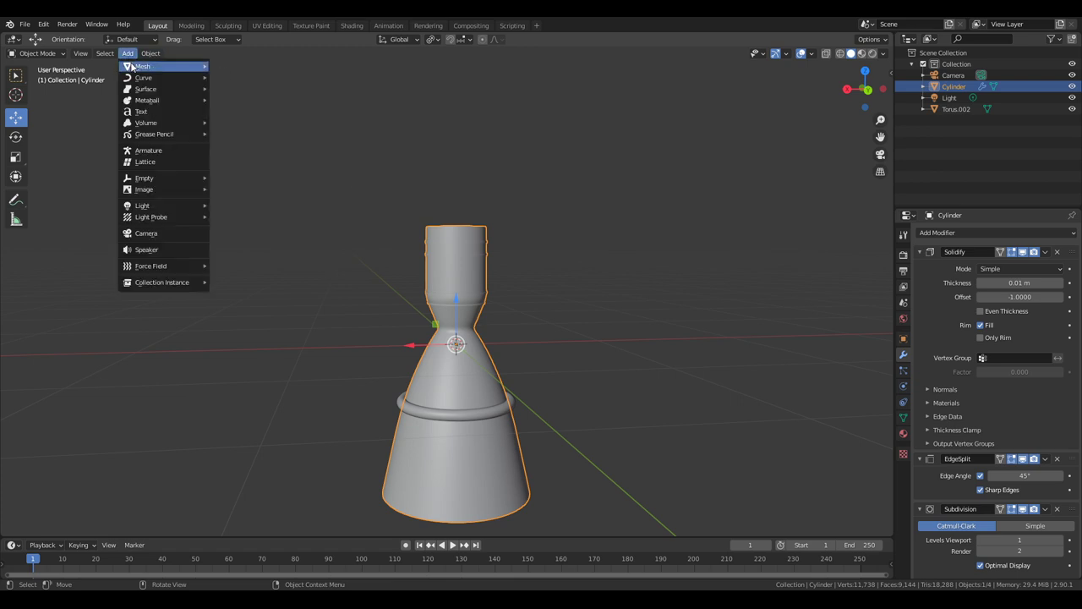
pyautogui.moveTo(135, 66)
pyautogui.click(250, 122)
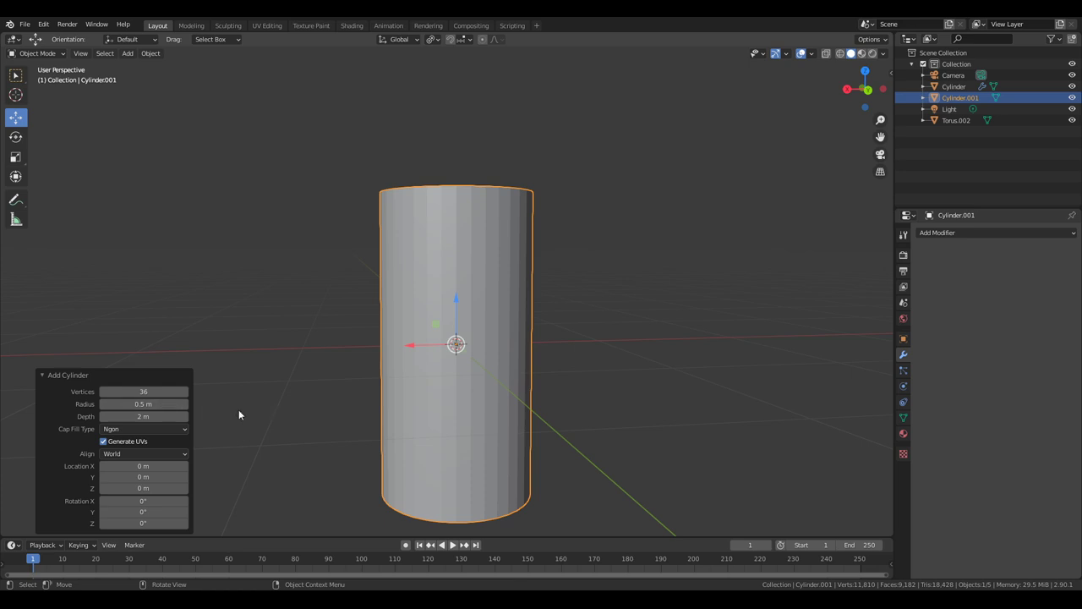
pyautogui.press('s')
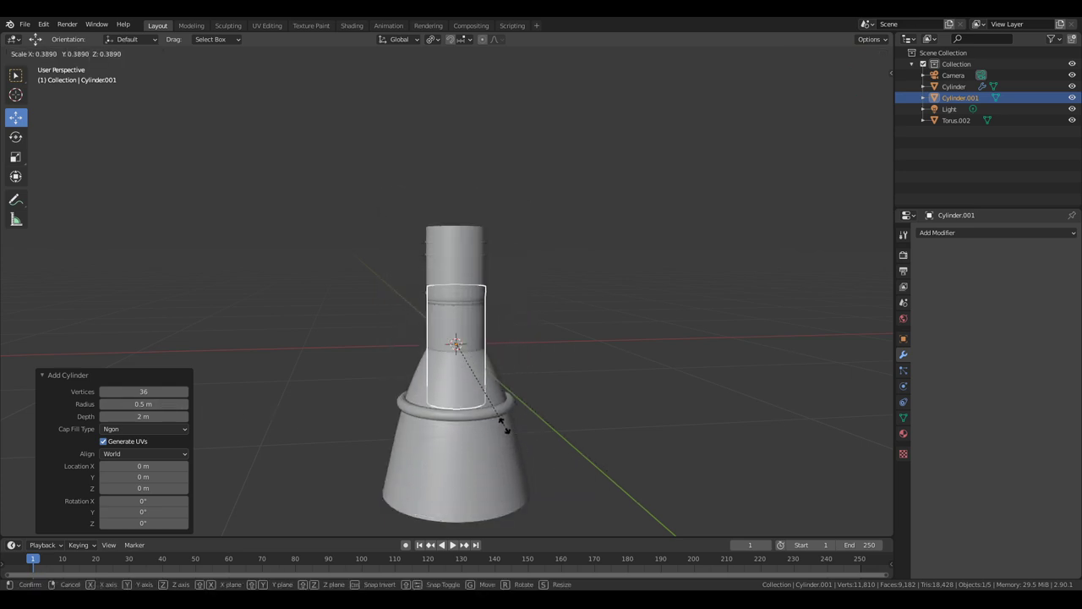
pyautogui.click(503, 423)
# - Move the new cylinder about 0.46 m along X to stand beside the engine, and scale it to 0.744
pyautogui.press('g')
pyautogui.click(349, 334)
pyautogui.press('s')
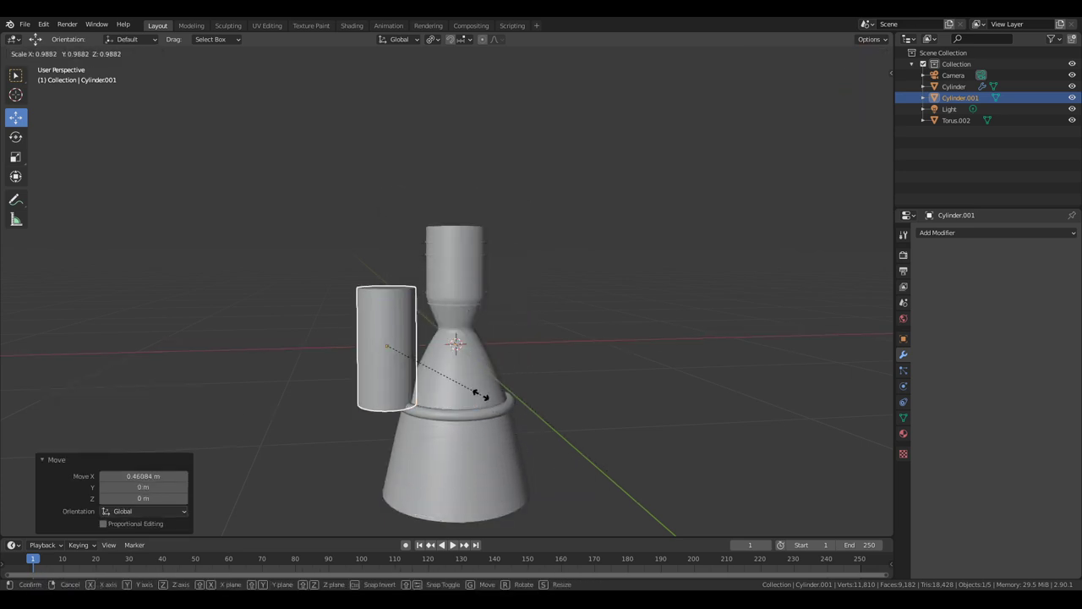
pyautogui.click(452, 384)
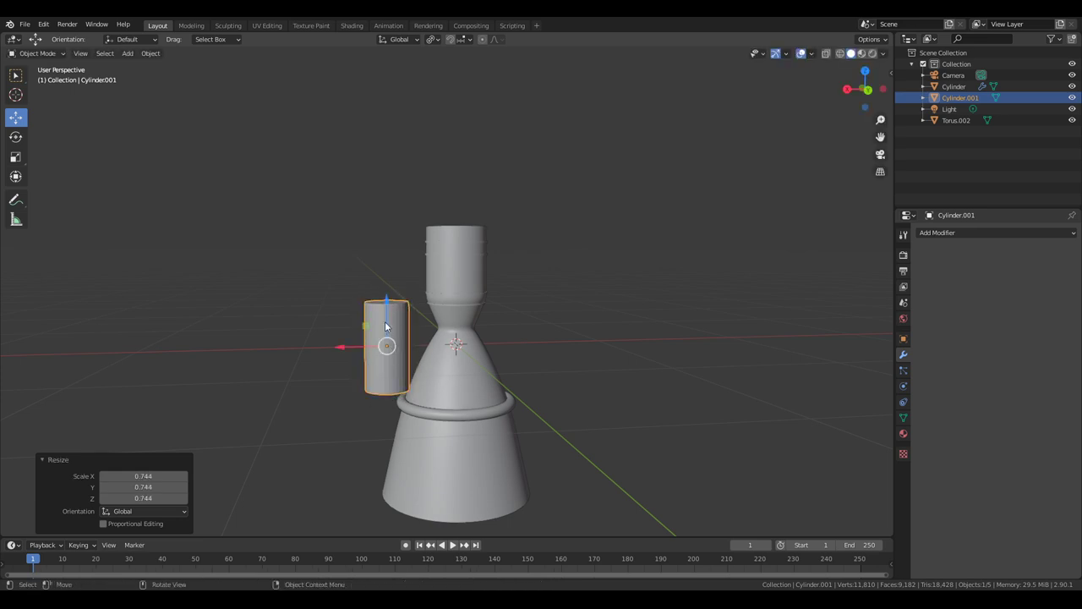
# - Raise the side cylinder about 0.492 m along Z so its top is level with the chamber's top
pyautogui.press('g')
pyautogui.press('z')
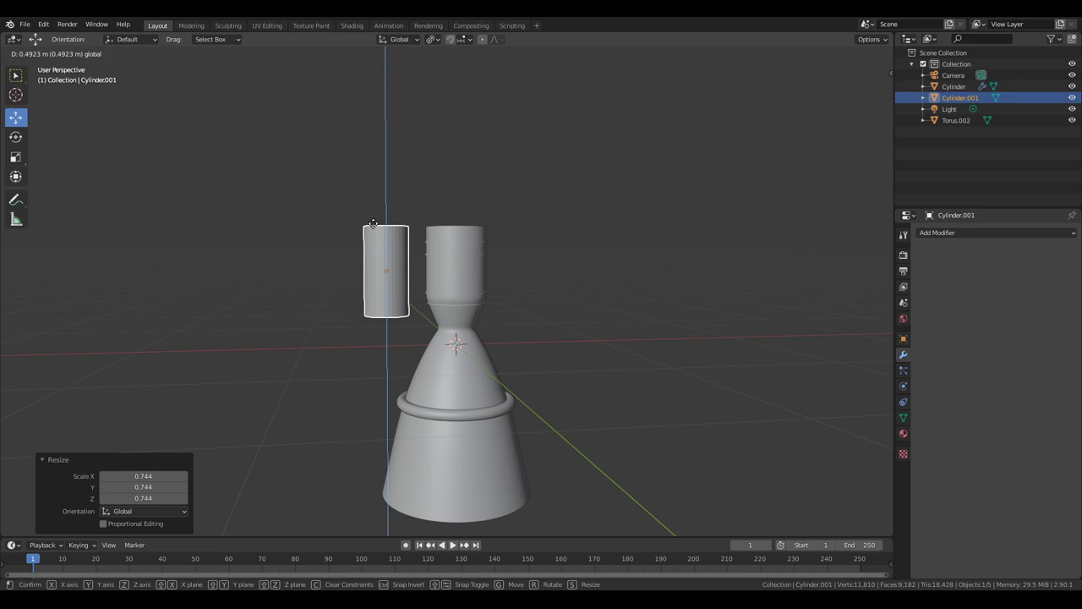
pyautogui.click(373, 224)
# - Examine the gap between the side cylinder and the chamber from several angles, and deselect the cylinder
pyautogui.moveTo(687, 318); pyautogui.dragTo(702, 358, button='middle')
pyautogui.scroll(2, 704, 359)
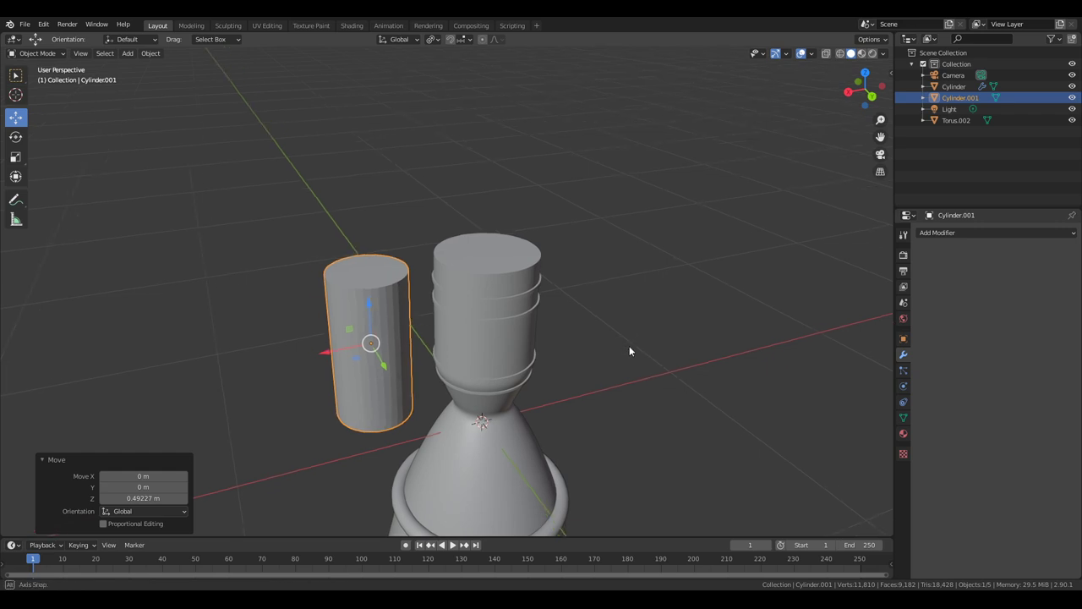
pyautogui.moveTo(650, 360); pyautogui.dragTo(658, 331, button='middle')
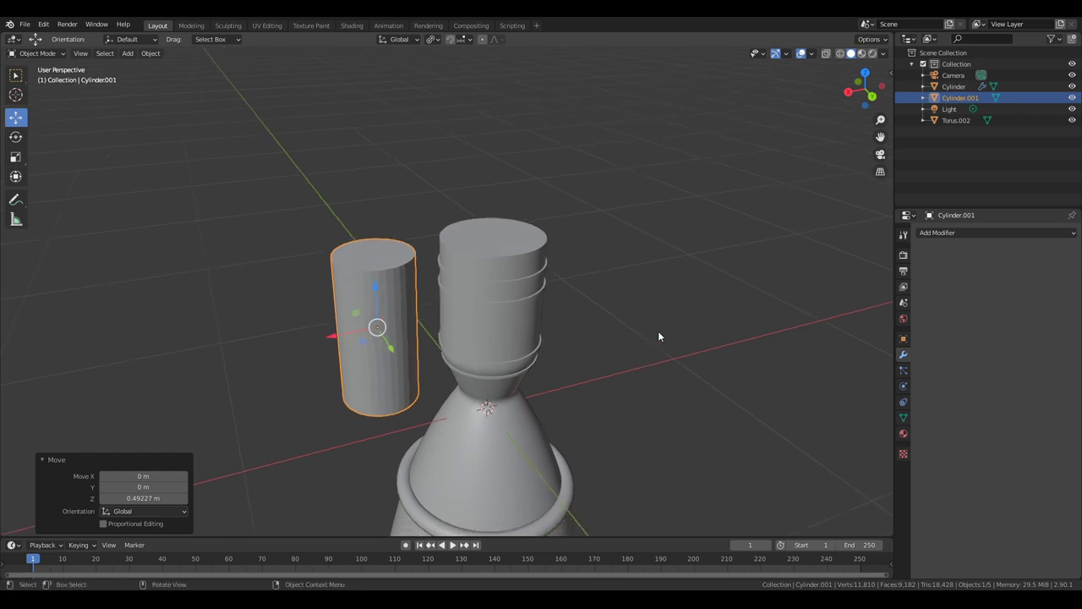
pyautogui.scroll(2, 658, 331)
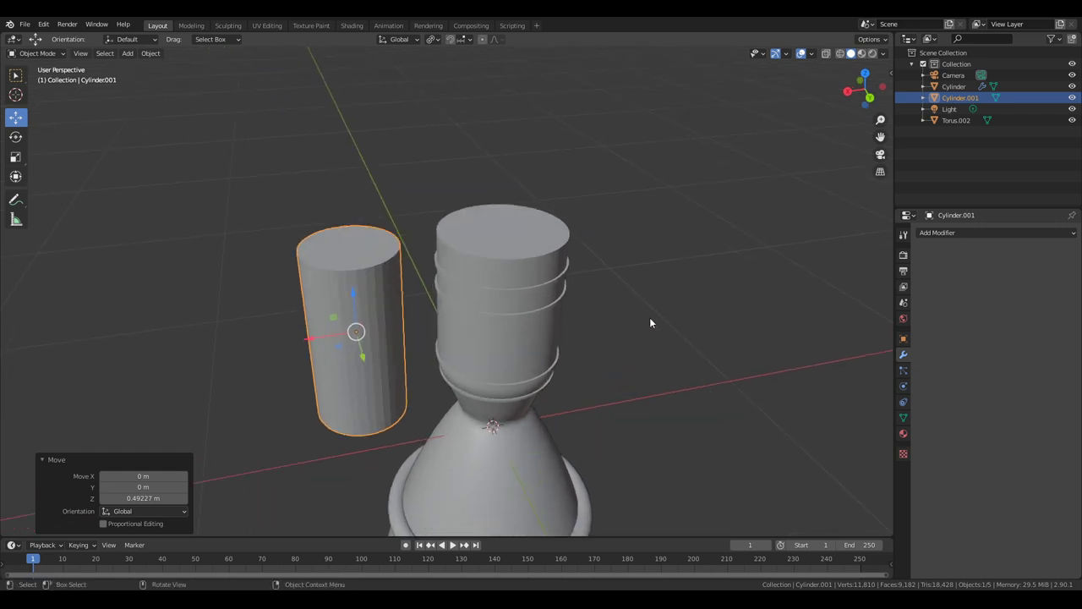
pyautogui.moveTo(643, 319); pyautogui.dragTo(403, 275, button='middle')
pyautogui.moveTo(495, 294); pyautogui.dragTo(548, 323, button='middle')
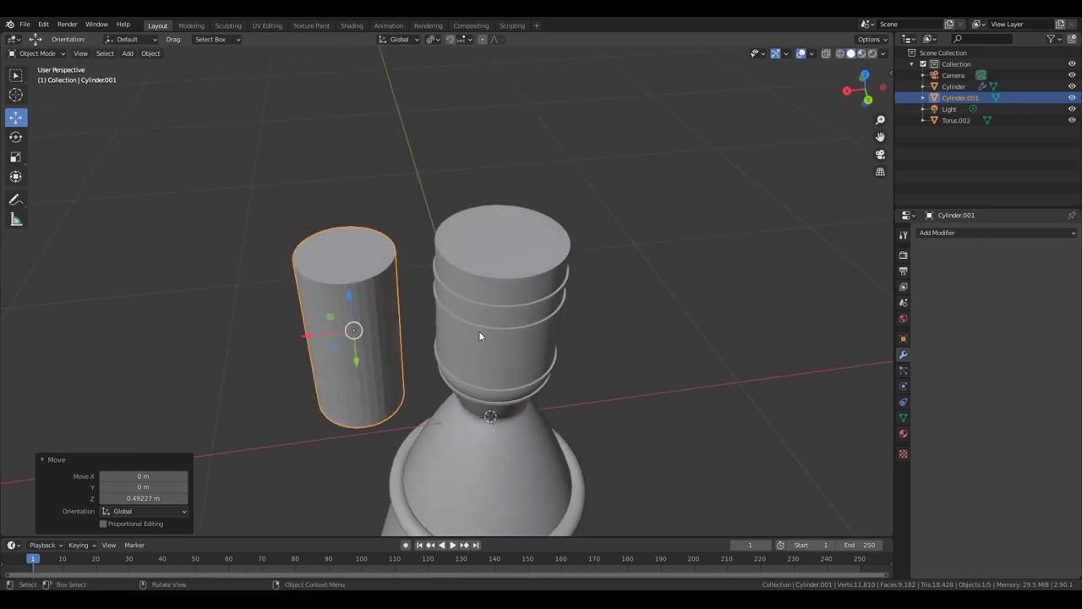
pyautogui.moveTo(623, 329); pyautogui.dragTo(515, 284, button='middle')
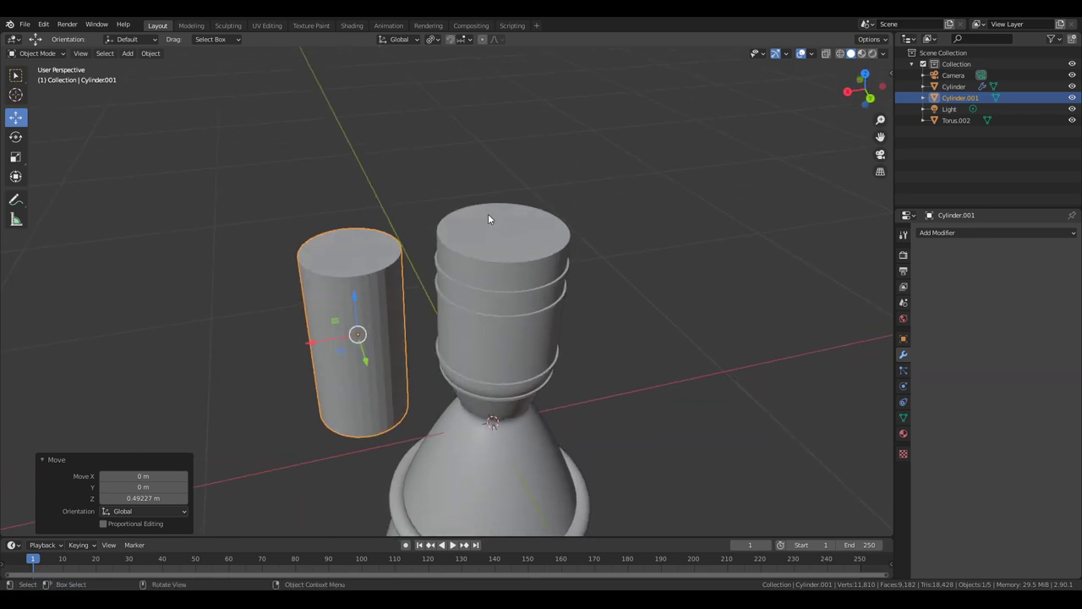
pyautogui.click(200, 116)
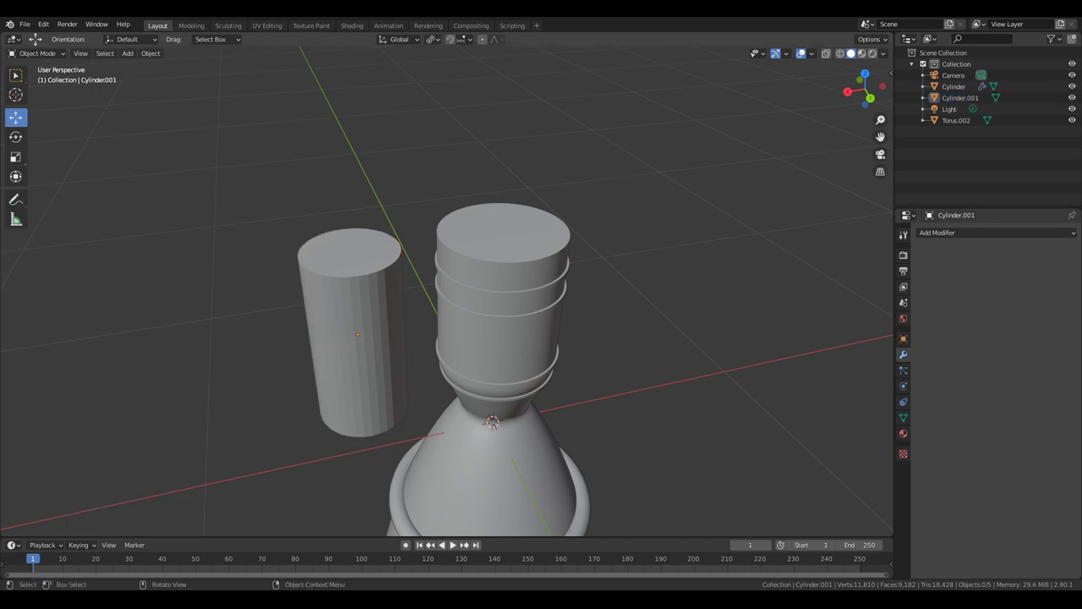
pyautogui.moveTo(634, 355); pyautogui.dragTo(633, 291, button='middle')
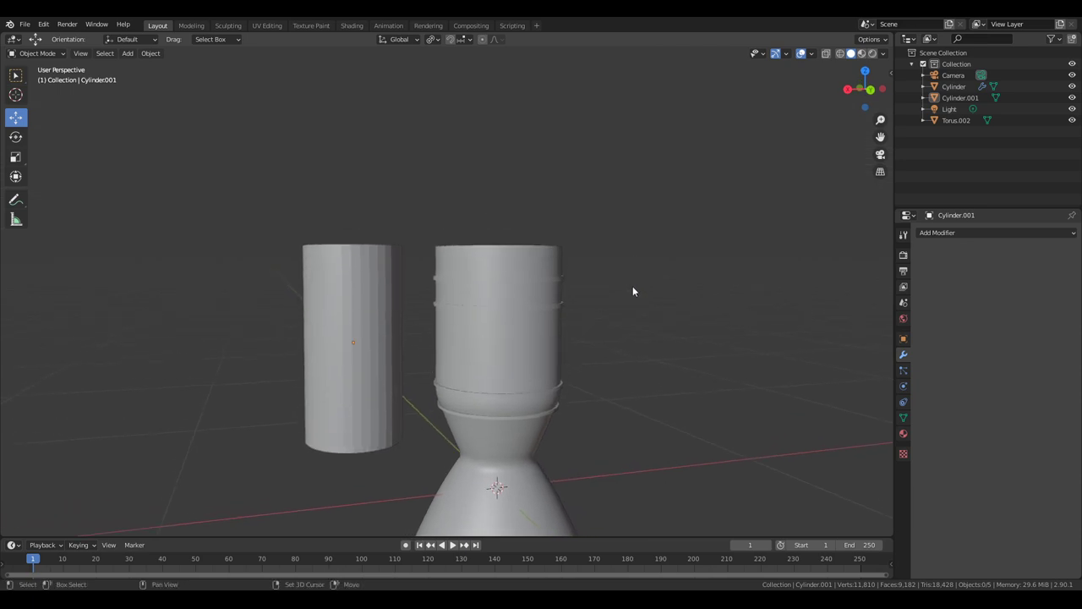
# - Add a Bezier curve with a 1 m radius at the world origin
pyautogui.click(127, 53)
pyautogui.moveTo(151, 78)
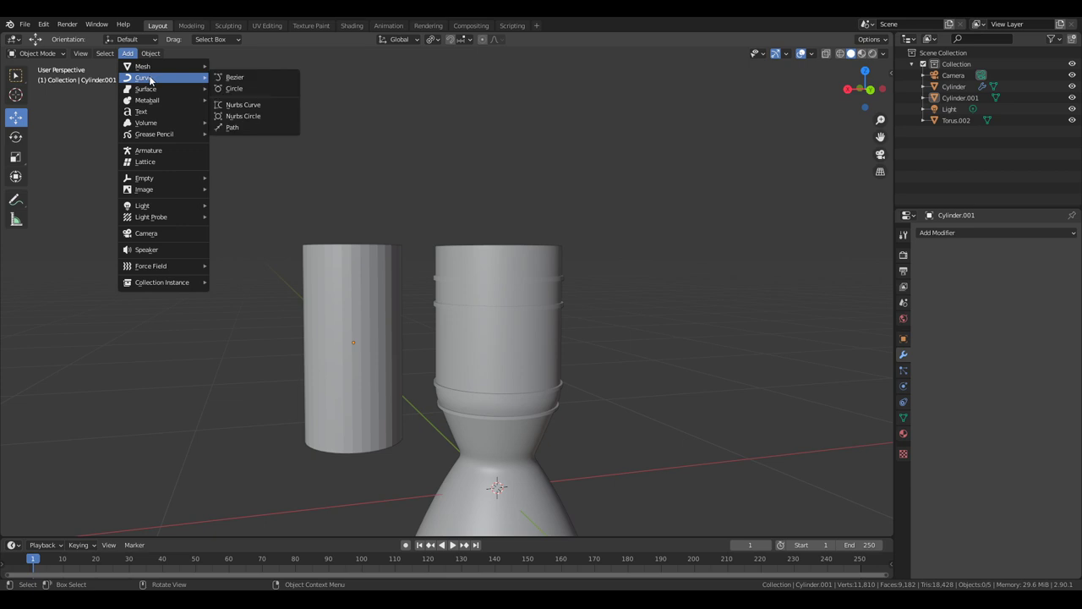
pyautogui.click(230, 78)
pyautogui.scroll(-4, 395, 141)
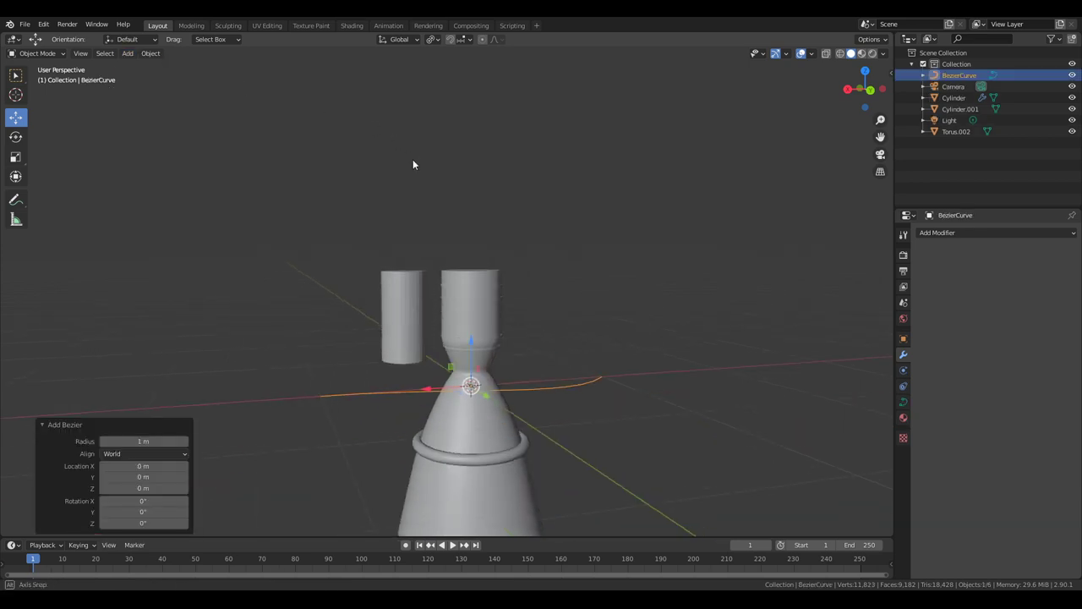
pyautogui.moveTo(412, 164); pyautogui.dragTo(468, 281, button='middle')
pyautogui.scroll(2, 467, 382)
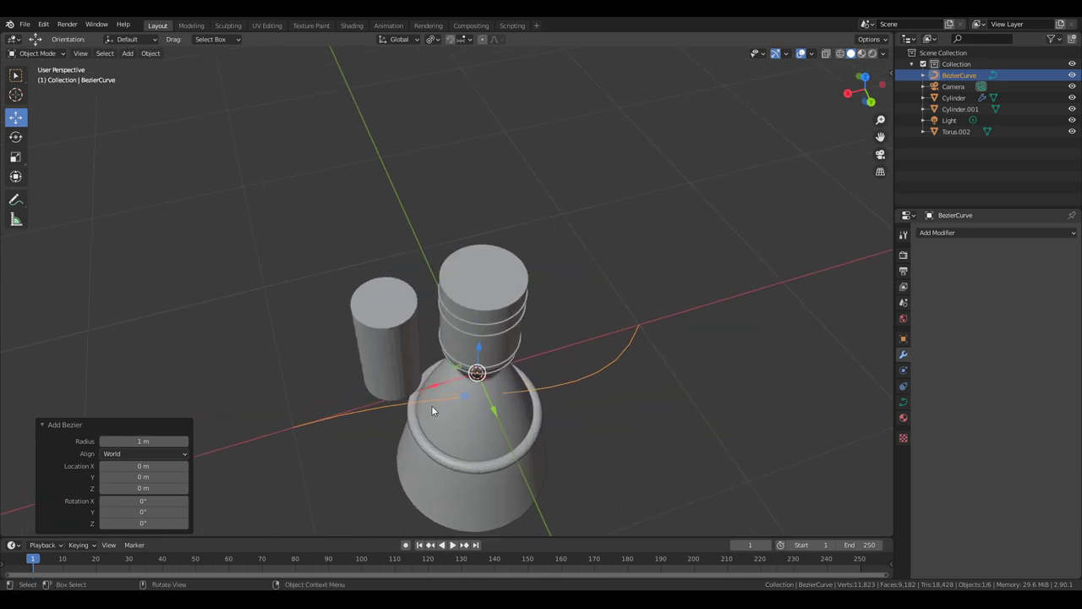
# - In Edit Mode, move the curve's end point nearest the side cylinder onto it, shifting 0.167 m in Y and raising about 0.662 m
pyautogui.press('Tab')
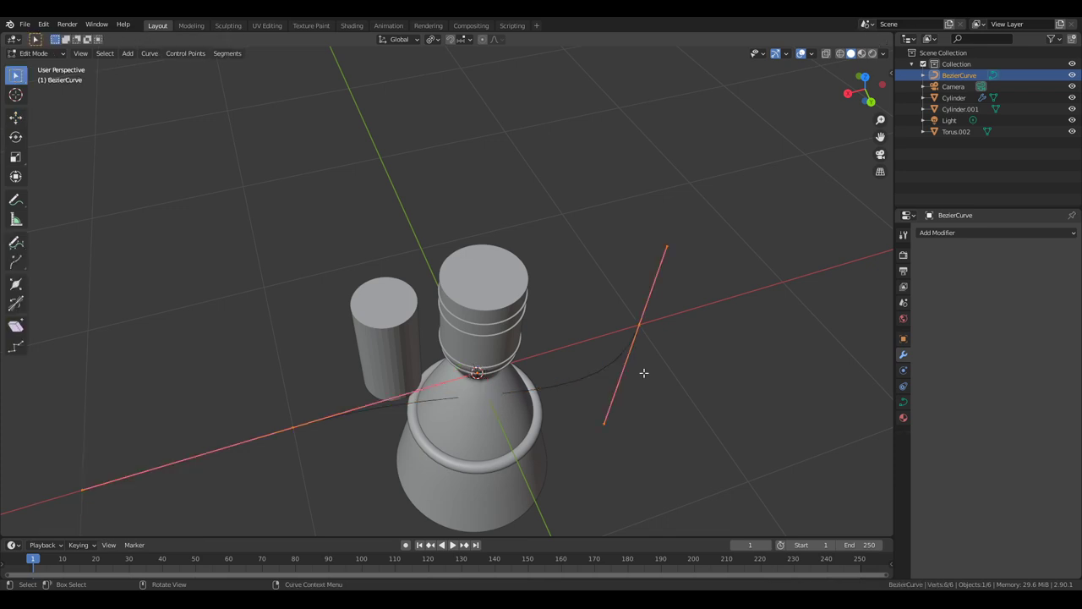
pyautogui.click(641, 327)
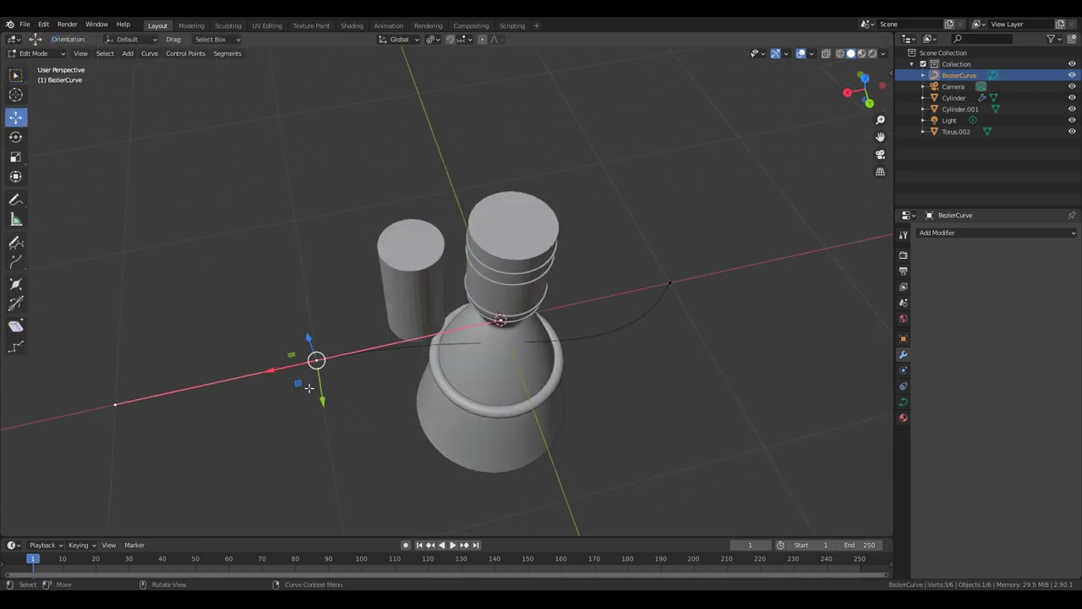
pyautogui.moveTo(322, 399); pyautogui.dragTo(328, 425)
pyautogui.moveTo(377, 403); pyautogui.dragTo(387, 330, button='middle')
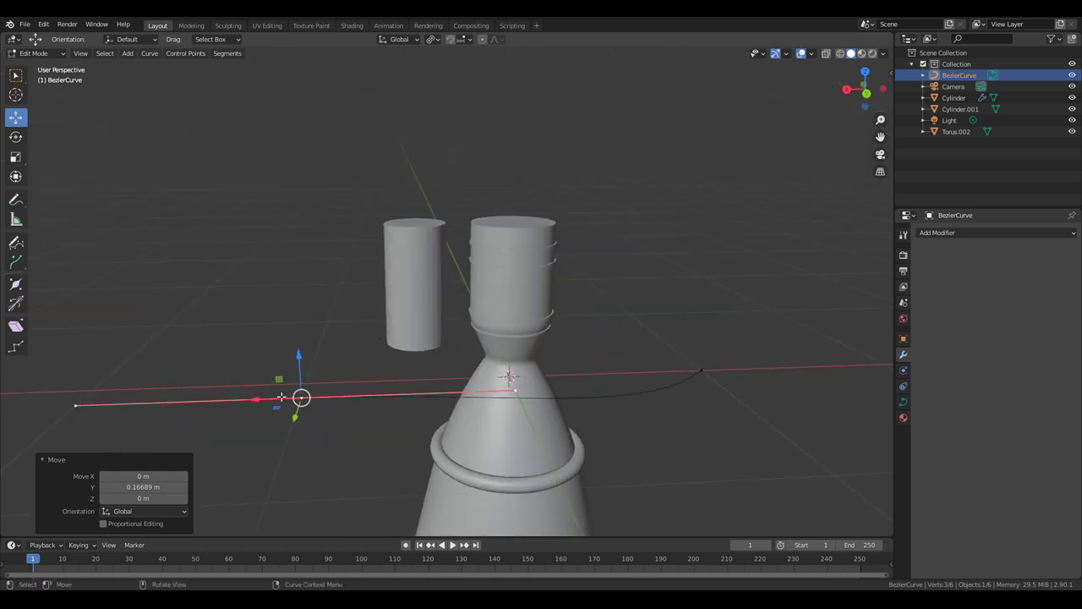
pyautogui.moveTo(259, 401); pyautogui.dragTo(377, 398)
pyautogui.moveTo(418, 365); pyautogui.dragTo(418, 226)
pyautogui.moveTo(418, 226); pyautogui.dragTo(565, 348, button='middle')
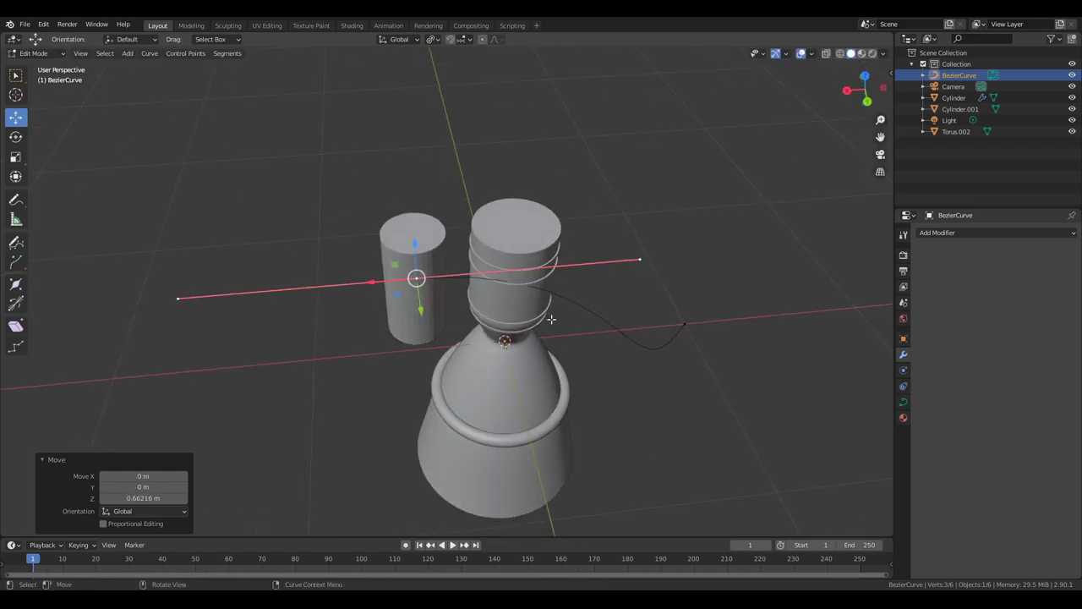
# - Move the curve's other end point onto the chamber's upper side, raising it about 0.547 m along Z
pyautogui.click(685, 323)
pyautogui.moveTo(716, 347); pyautogui.dragTo(741, 387, button='middle')
pyautogui.moveTo(727, 396); pyautogui.dragTo(539, 249)
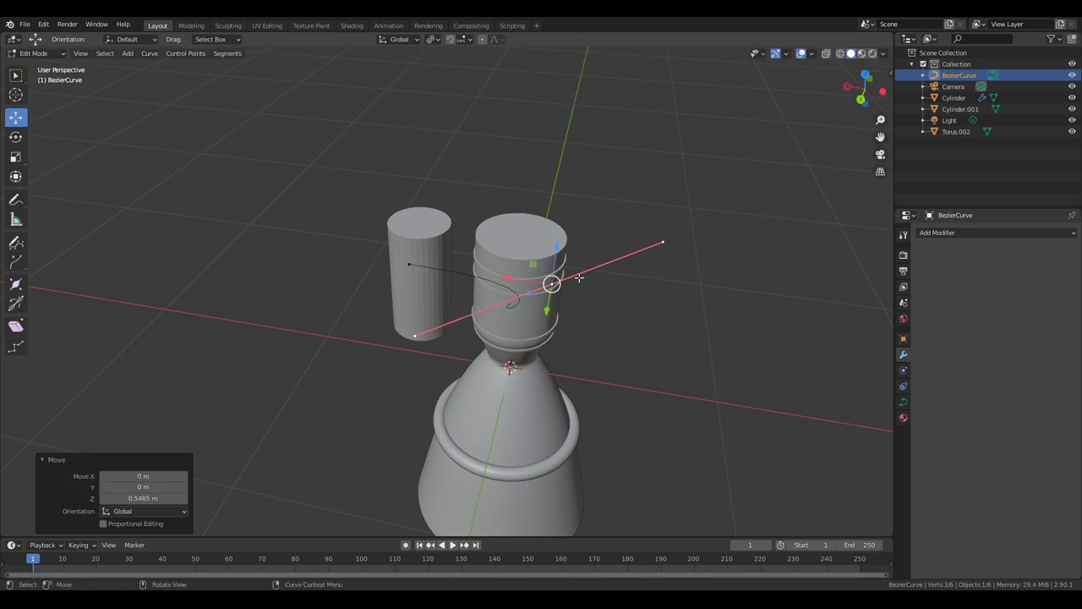
pyautogui.moveTo(579, 278); pyautogui.dragTo(601, 306, button='middle')
pyautogui.scroll(3, 602, 307)
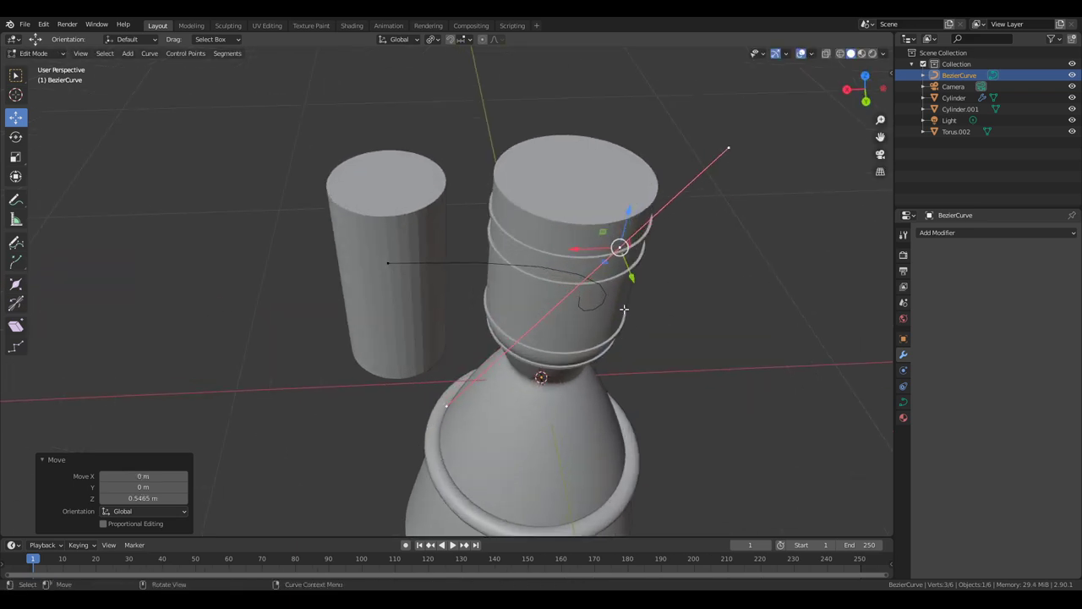
# - Move the curve's chamber-side end point 0.167 m along Y and 0.376 m along X, onto the chamber wall facing the side cylinder
pyautogui.moveTo(657, 269); pyautogui.dragTo(636, 290, button='middle')
pyautogui.press('g')
pyautogui.press('y')
pyautogui.click(621, 315)
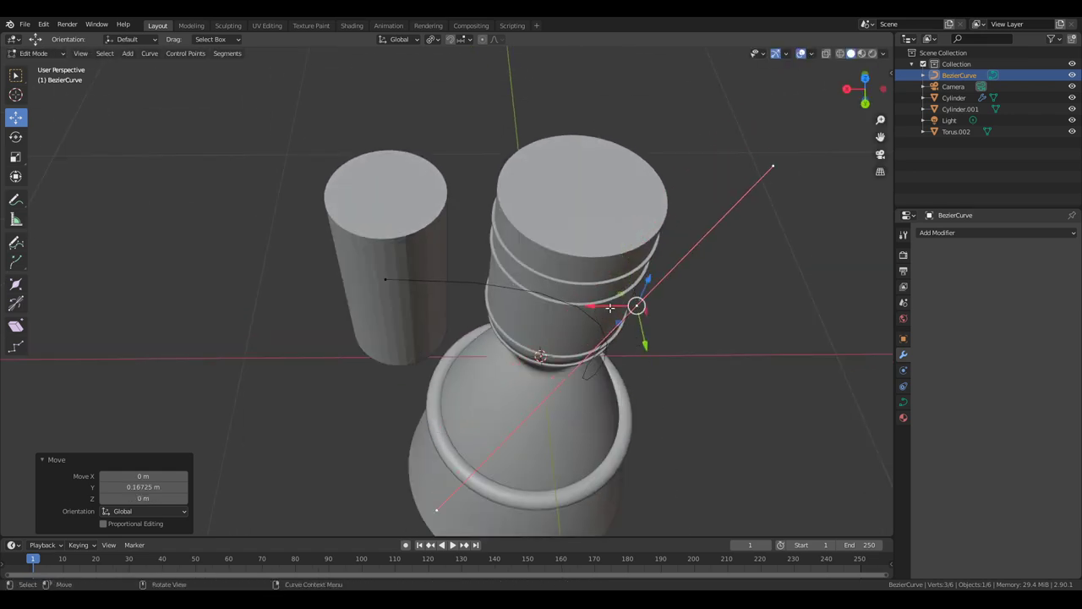
pyautogui.moveTo(609, 308); pyautogui.dragTo(448, 313)
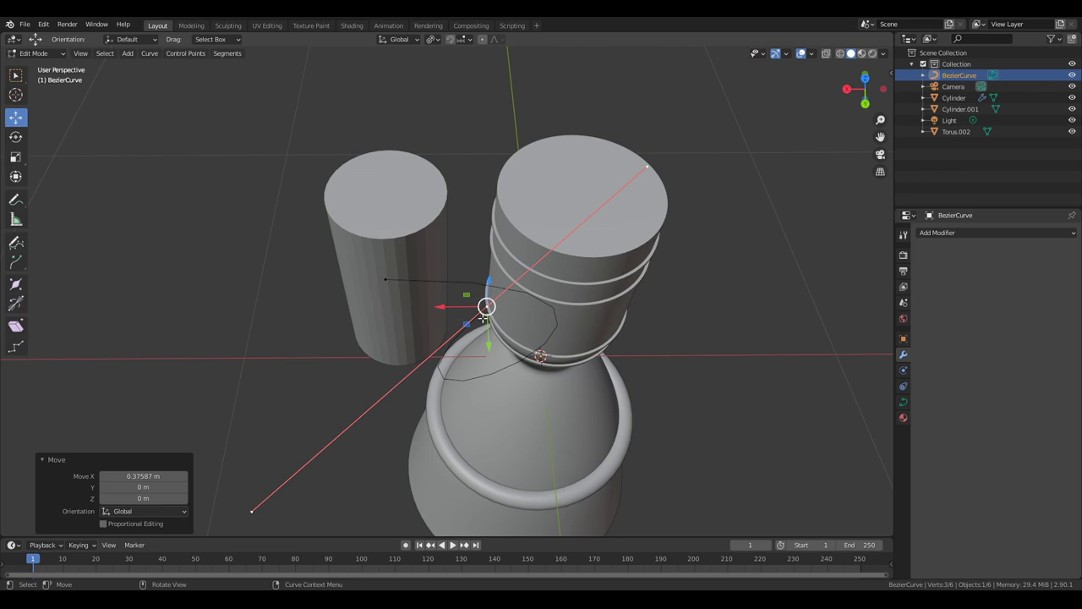
# - Adjust the same end point by about 0.039 m along Y and raise it about 0.114 m along Z
pyautogui.moveTo(567, 327); pyautogui.dragTo(503, 294, button='middle')
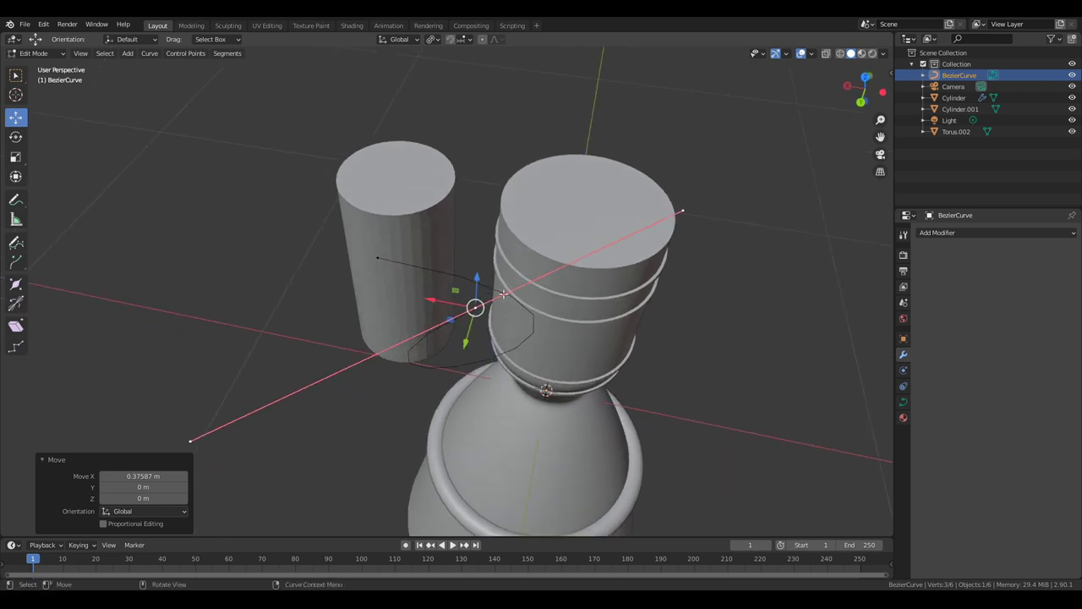
pyautogui.moveTo(600, 311); pyautogui.dragTo(539, 340, button='middle')
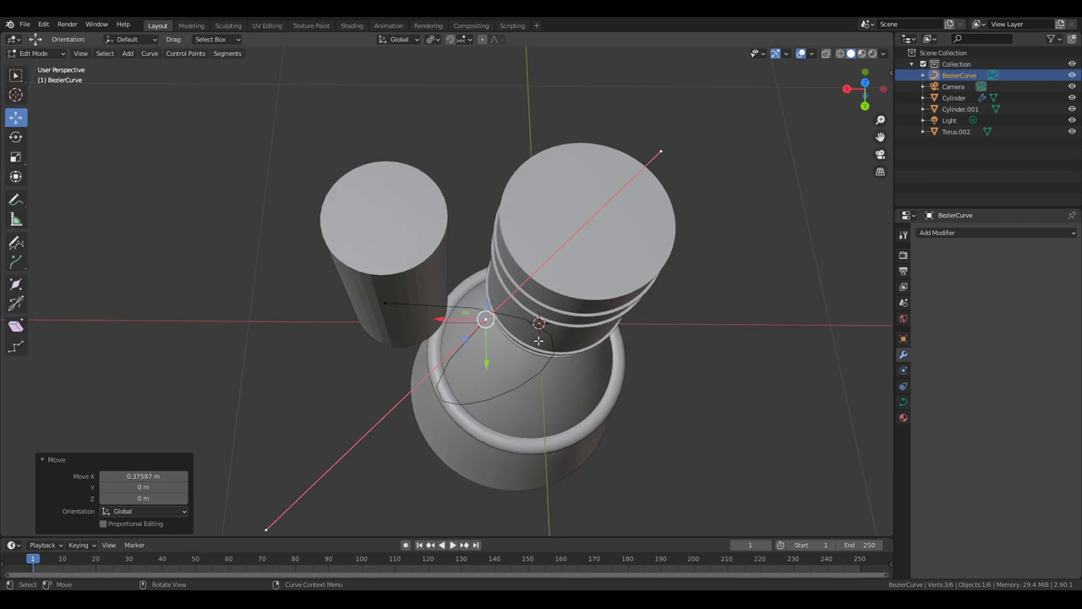
pyautogui.moveTo(489, 369); pyautogui.dragTo(486, 384)
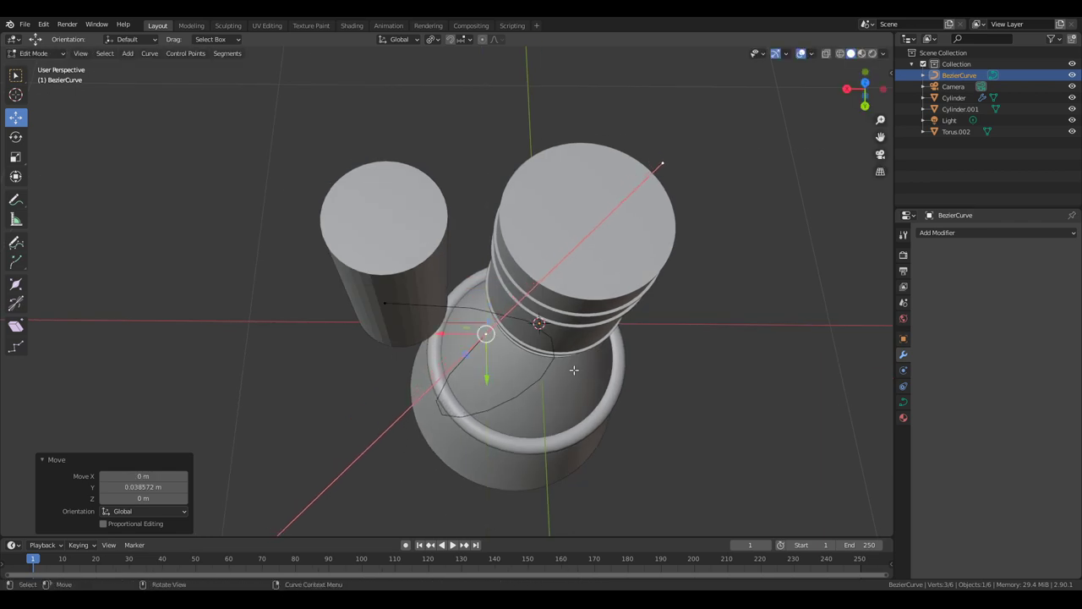
pyautogui.moveTo(644, 367); pyautogui.dragTo(495, 223, button='middle')
pyautogui.moveTo(495, 222); pyautogui.dragTo(486, 174)
# - Extrude a new curve point to the chamber's far side, offset about -0.328 m in X, -0.037 m in Y and -0.023 m in Z
pyautogui.moveTo(679, 244); pyautogui.dragTo(669, 338, button='middle')
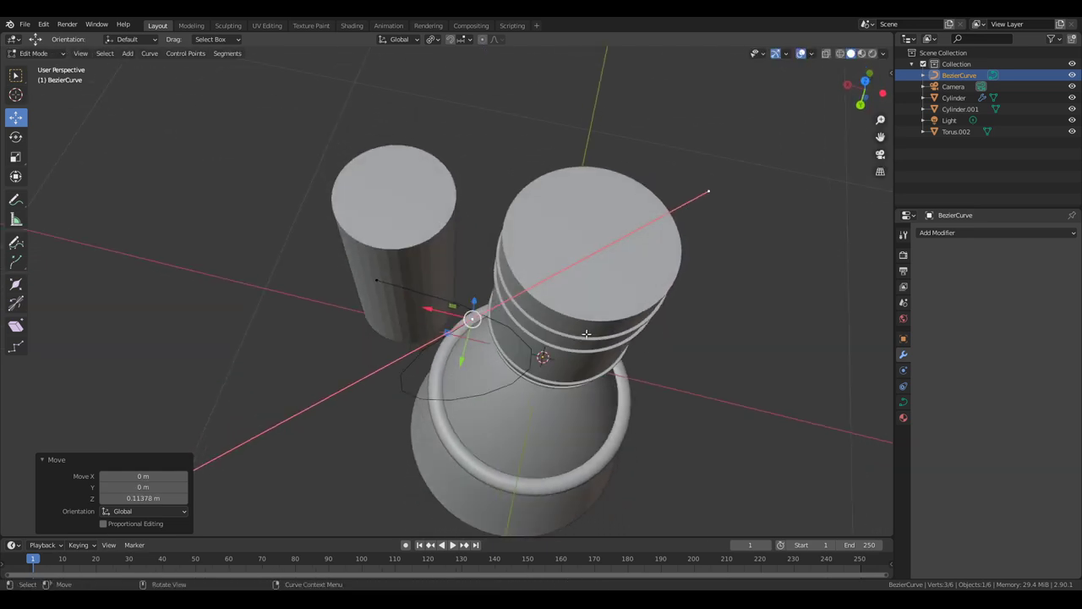
pyautogui.press('g')
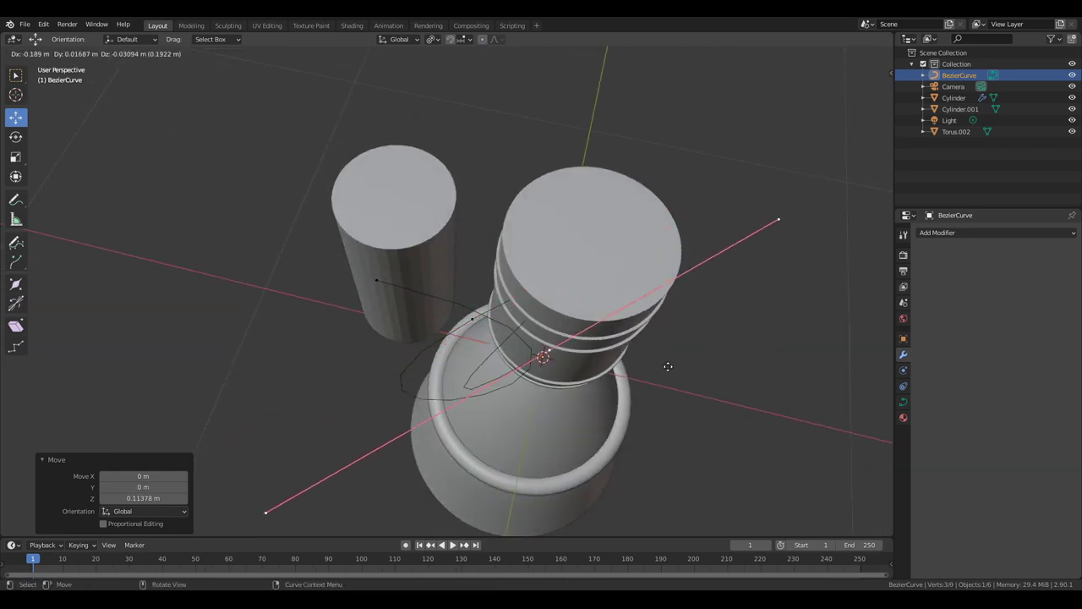
pyautogui.click(717, 358)
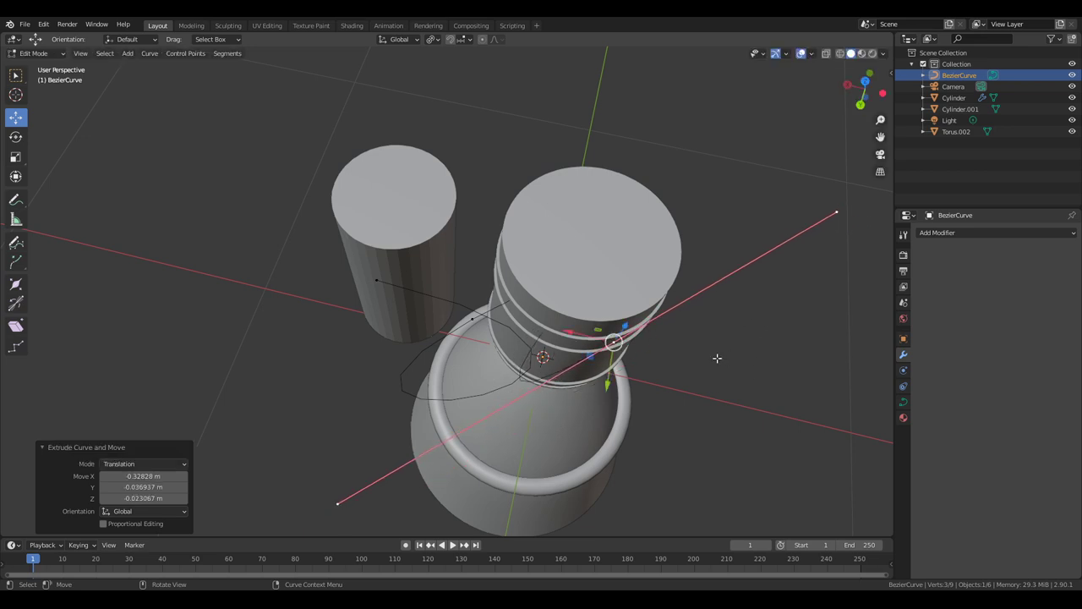
# - Select a Bezier handle of the curve point on the side cylinder and set the transform pivot point to Median Point
pyautogui.moveTo(626, 352); pyautogui.dragTo(658, 289, button='middle')
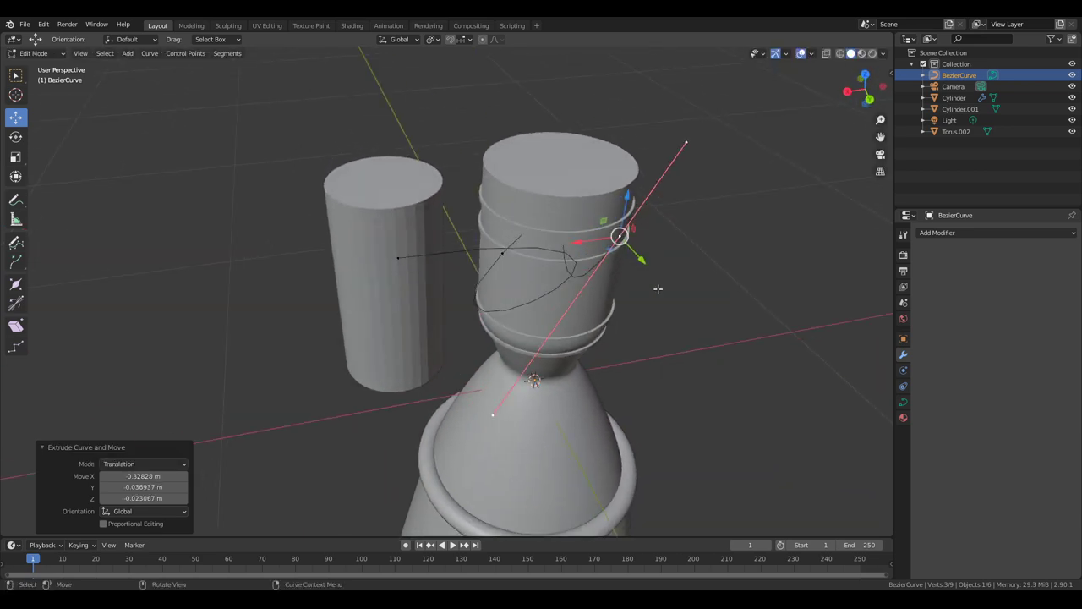
pyautogui.moveTo(515, 291); pyautogui.dragTo(604, 258, button='middle')
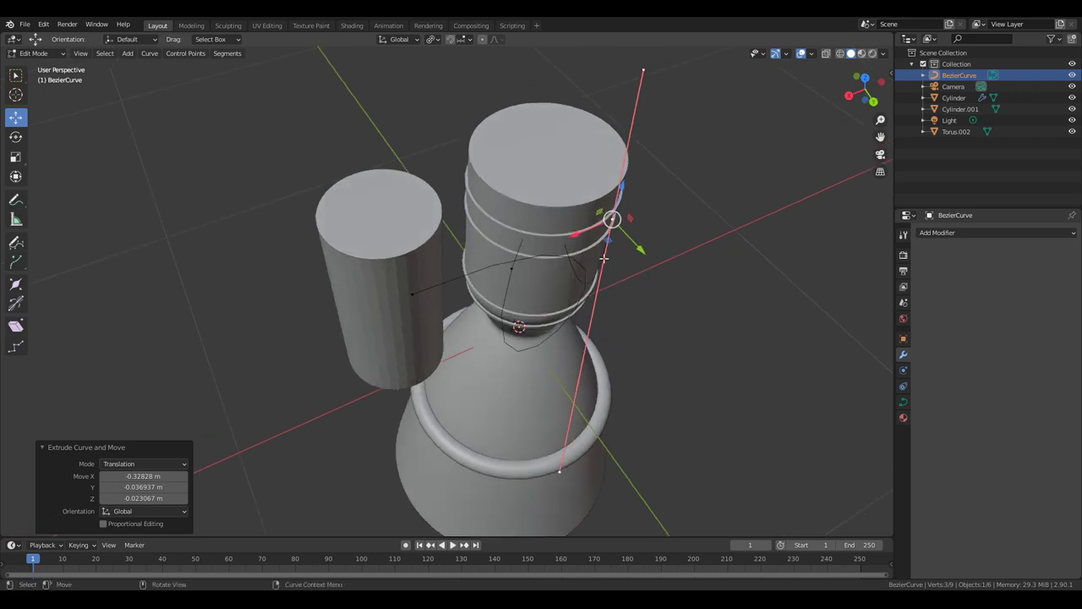
pyautogui.click(412, 294)
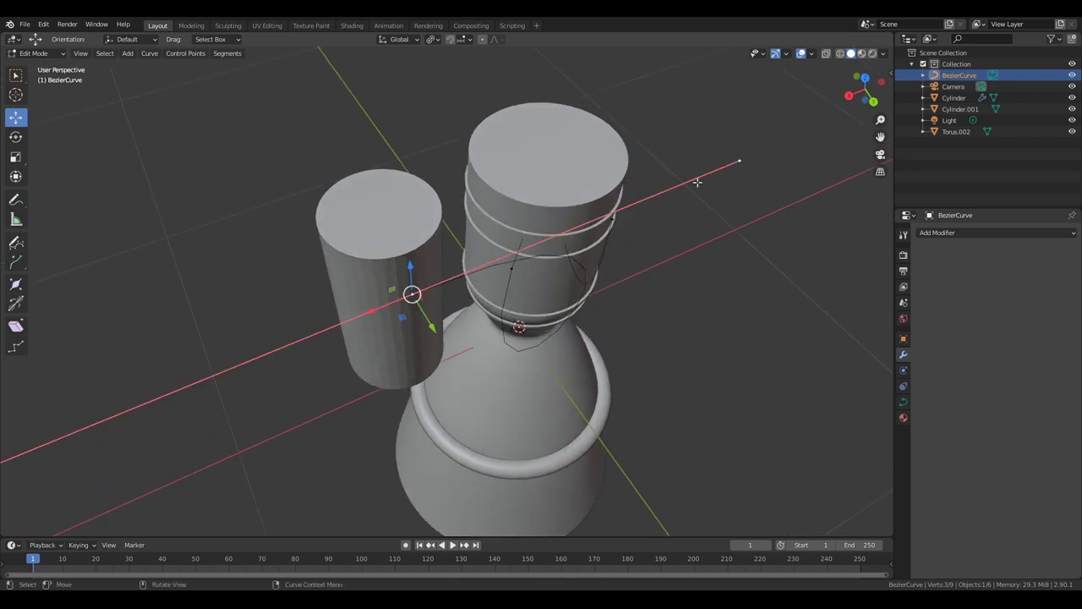
pyautogui.scroll(-2, 412, 295)
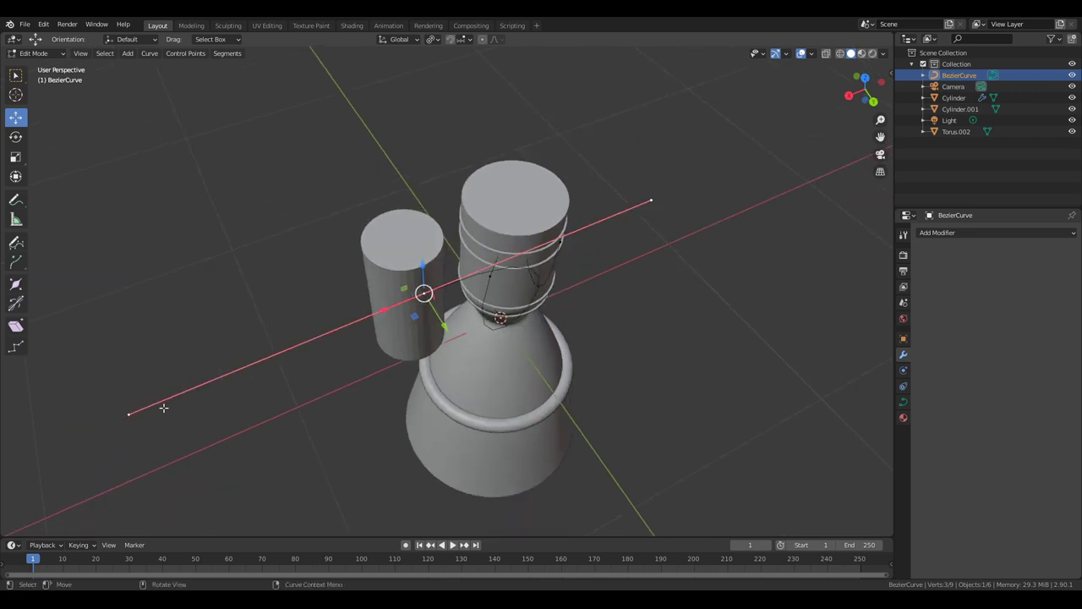
pyautogui.click(655, 196)
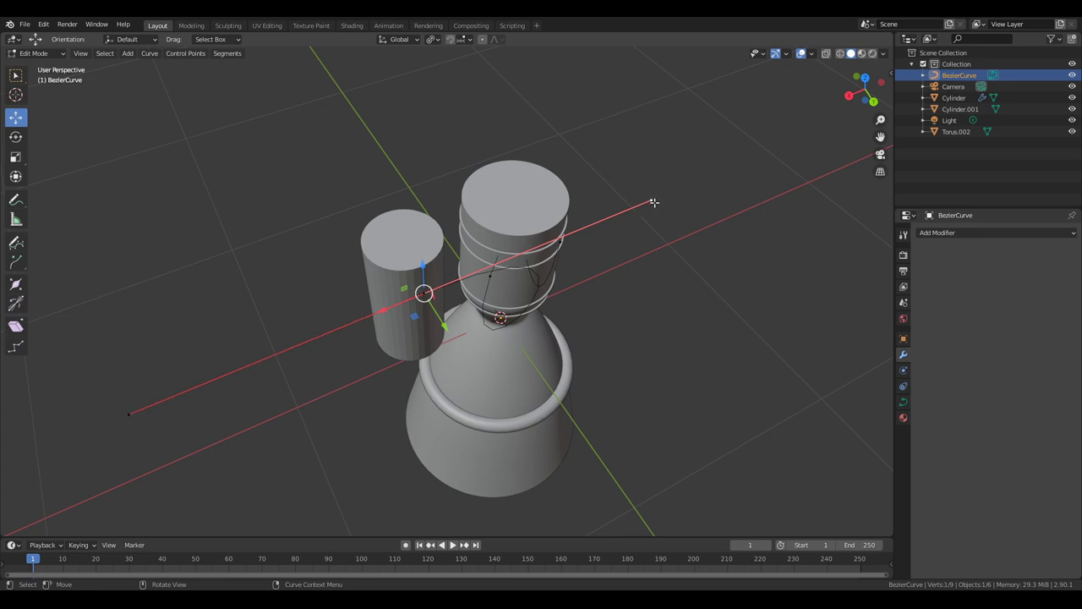
pyautogui.moveTo(652, 200); pyautogui.dragTo(149, 437, button='middle')
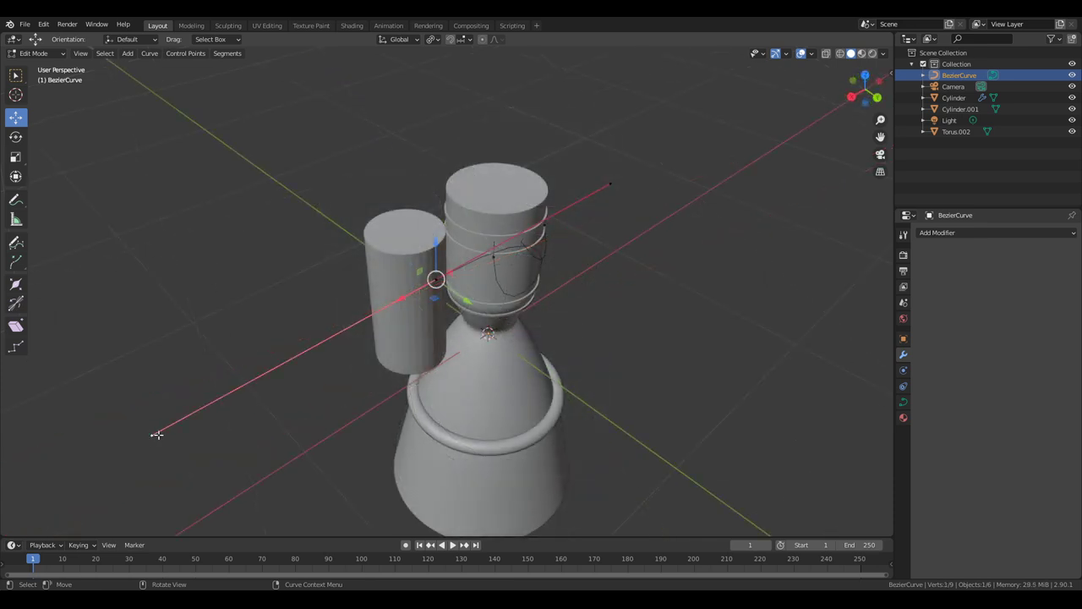
pyautogui.click(435, 40)
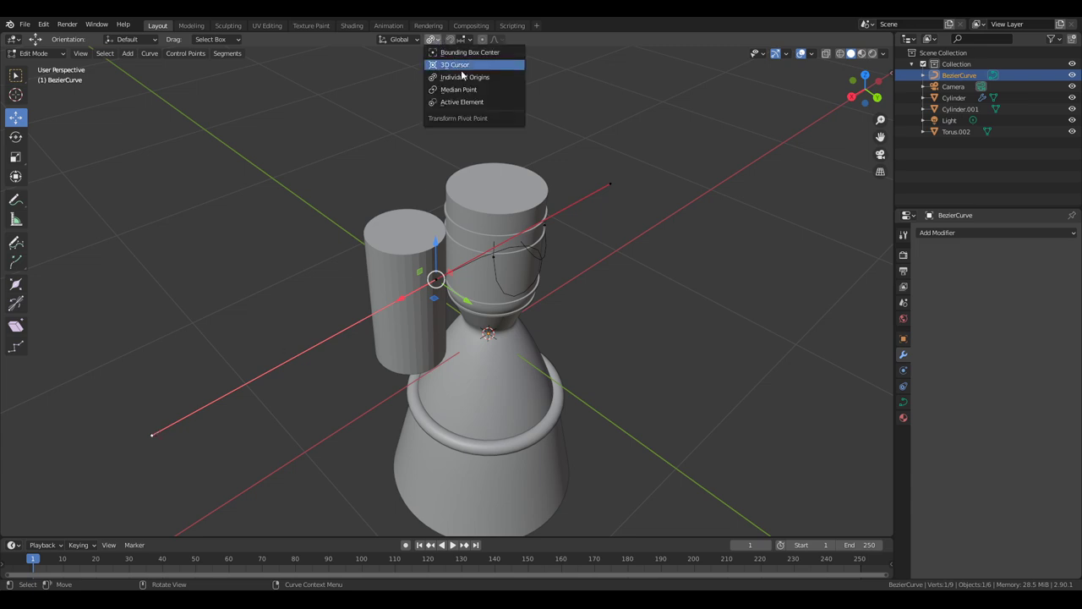
pyautogui.click(469, 89)
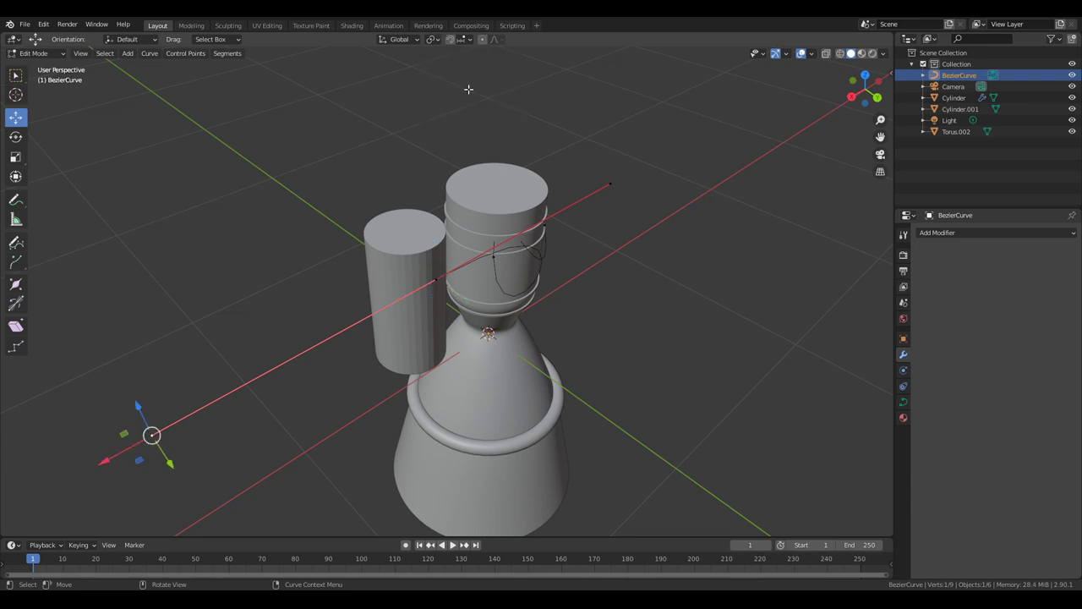
pyautogui.click(436, 39)
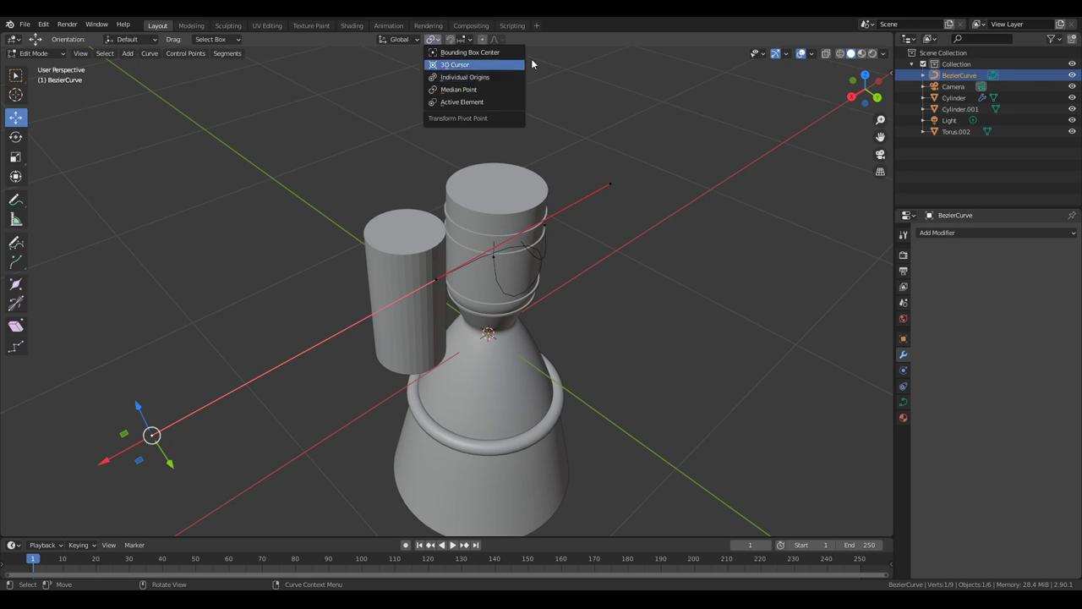
pyautogui.click(465, 66)
# - Move the side cylinder point's chamber-facing handle 0.565 m along Y and 0.978 m along X, and pull it back along Y
pyautogui.click(604, 182)
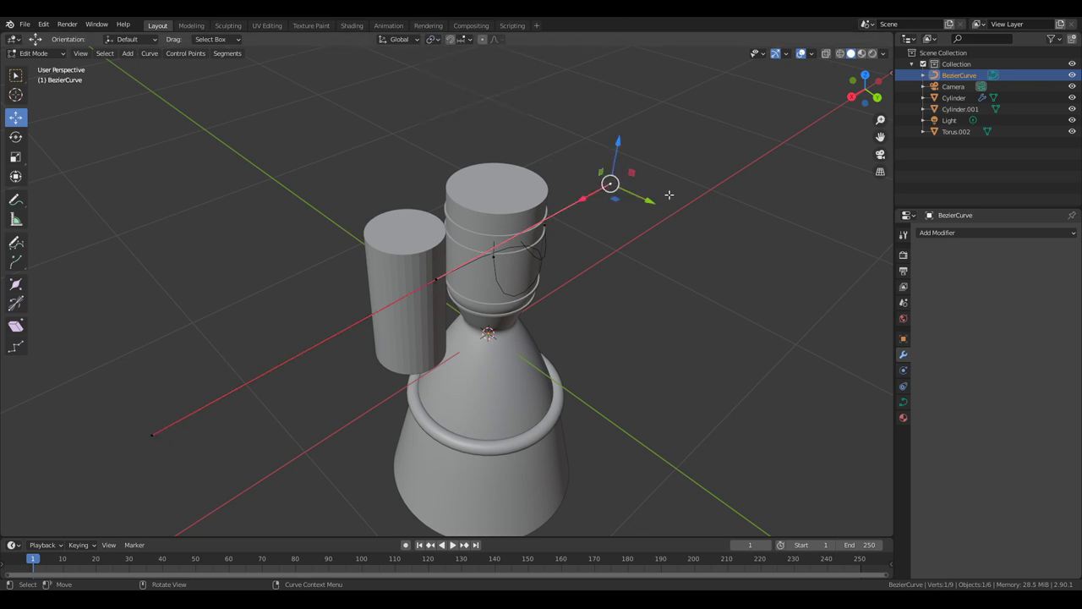
pyautogui.moveTo(669, 194); pyautogui.dragTo(668, 213, button='middle')
pyautogui.moveTo(656, 191); pyautogui.dragTo(728, 258)
pyautogui.press('g')
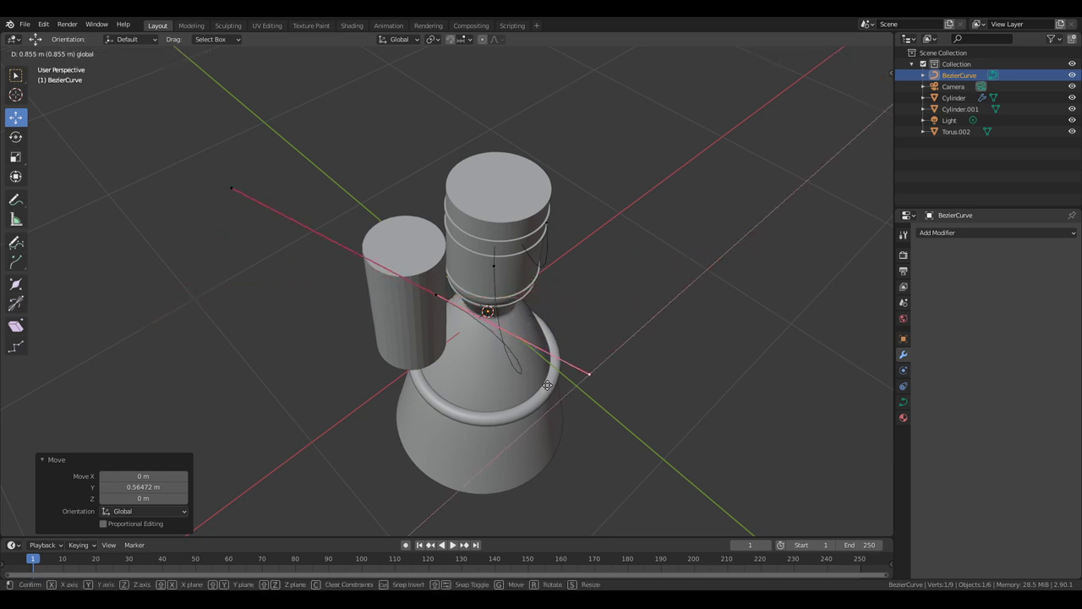
pyautogui.click(512, 401)
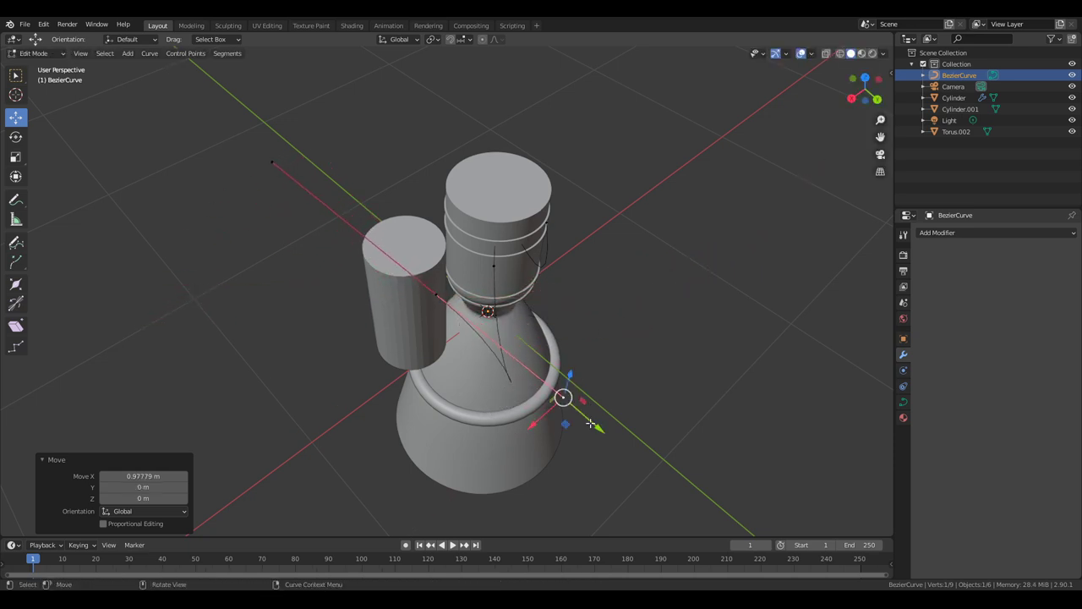
pyautogui.press('g')
pyautogui.press('x')
pyautogui.press('y')
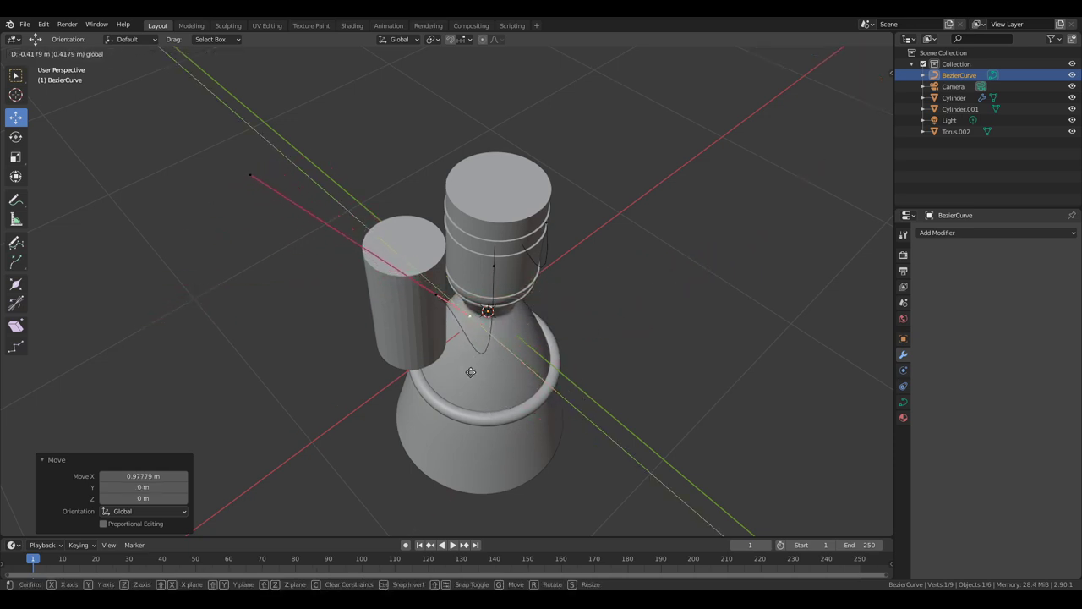
pyautogui.click(485, 363)
# - Move the opposite handle of the side cylinder point 0.625 m along Y, closer to the cylinder
pyautogui.moveTo(485, 364); pyautogui.dragTo(53, 256, button='middle')
pyautogui.click(94, 218)
pyautogui.press('g')
pyautogui.press('y')
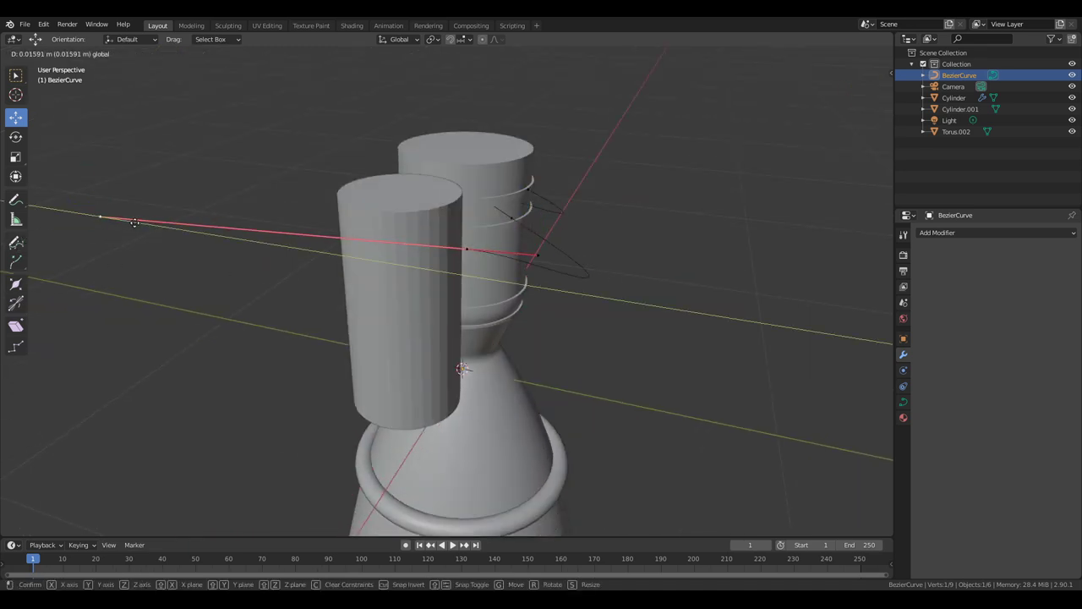
pyautogui.click(296, 252)
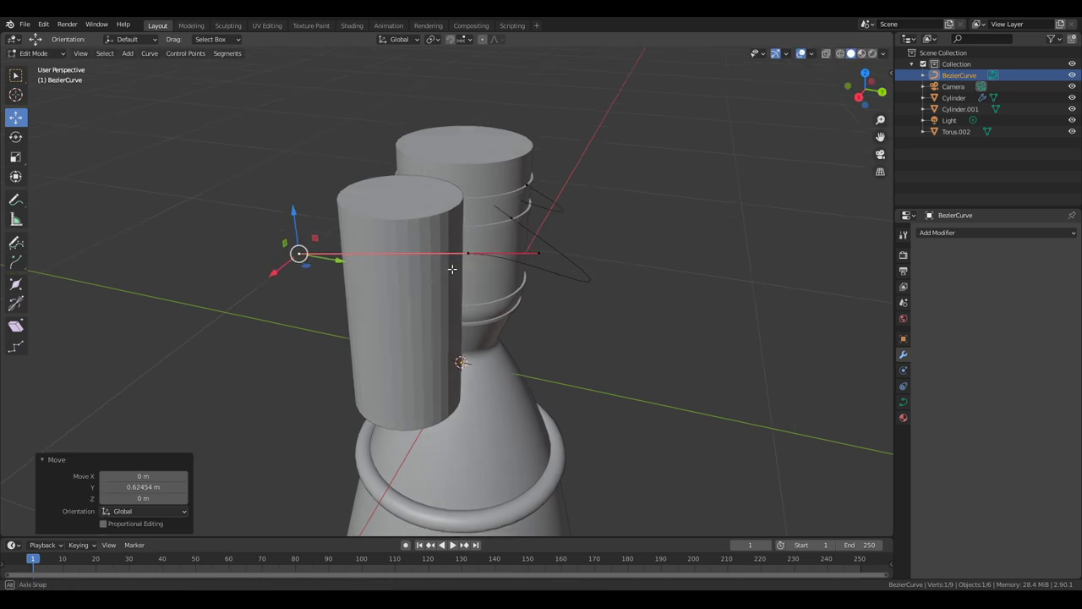
# - Shift the front handle of the side cylinder point about 0.057 m along X so the curve leaves the cylinder straight
pyautogui.moveTo(296, 252); pyautogui.dragTo(507, 267, button='middle')
pyautogui.click(540, 267)
pyautogui.click(540, 267)
pyautogui.rightClick(541, 270)
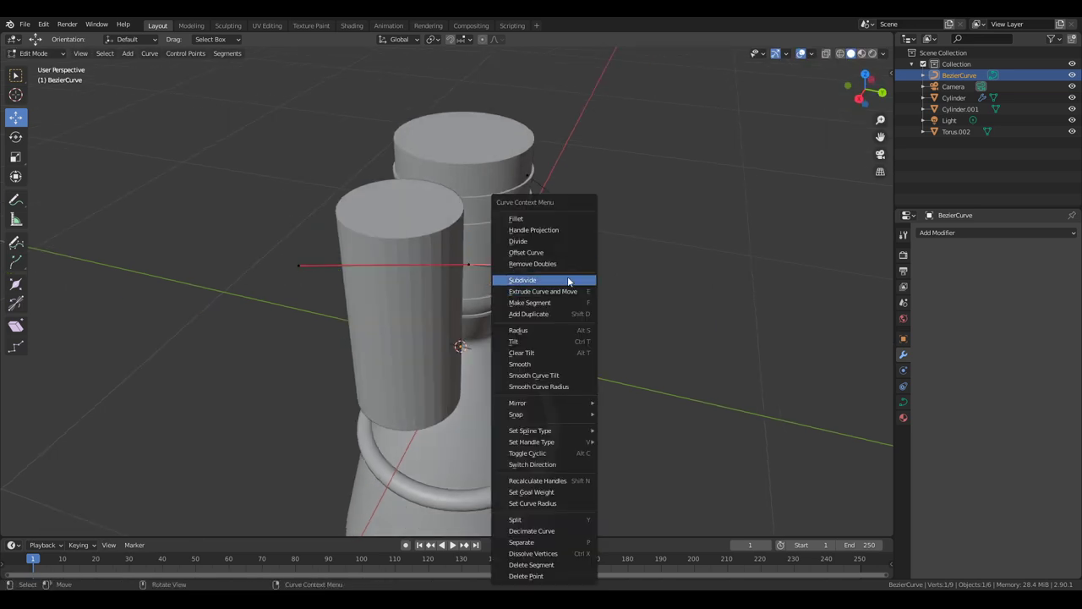
pyautogui.moveTo(674, 230); pyautogui.dragTo(576, 232, button='middle')
pyautogui.press('g')
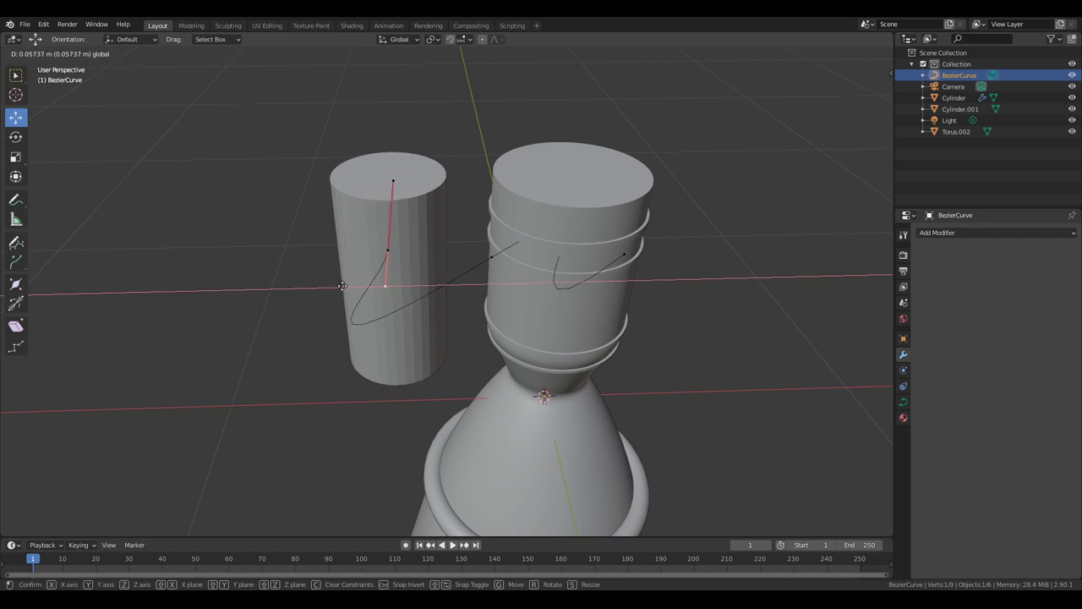
pyautogui.press('x')
pyautogui.click(342, 287)
# - Move the front handle of the middle curve point -0.341 m along X and -0.437 m along Y, between cylinder and chamber
pyautogui.moveTo(490, 253); pyautogui.dragTo(516, 320, button='middle')
pyautogui.scroll(-2, 446, 377)
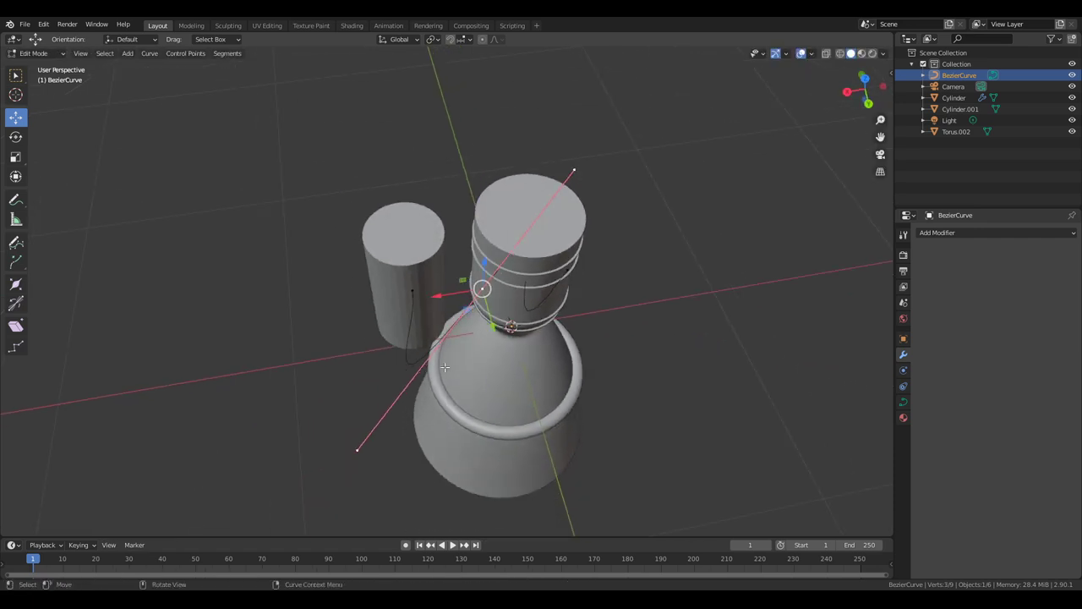
pyautogui.click(358, 448)
pyautogui.press('g')
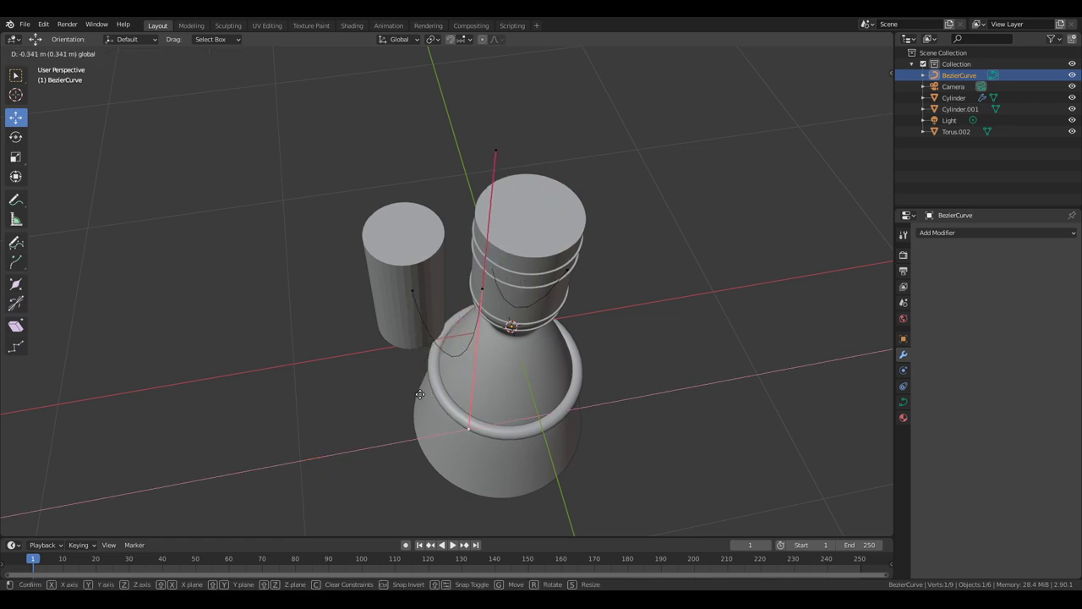
pyautogui.click(419, 394)
pyautogui.press('g')
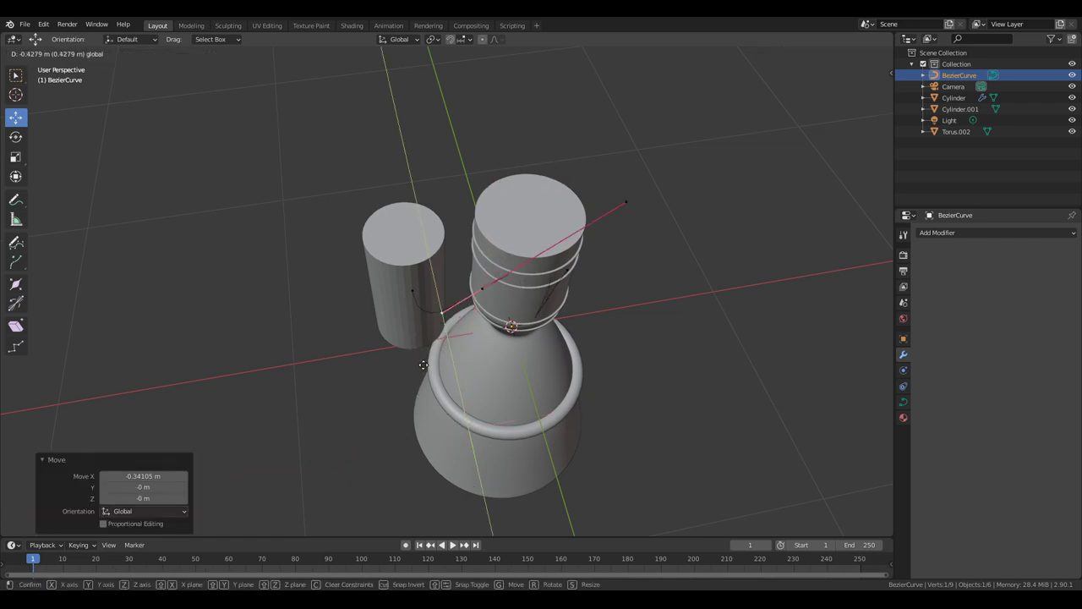
pyautogui.click(423, 364)
# - Move the middle point's opposite handle about 0.452 m along X and reposition it in front of the chamber, levelling the handle line
pyautogui.scroll(4, 607, 311)
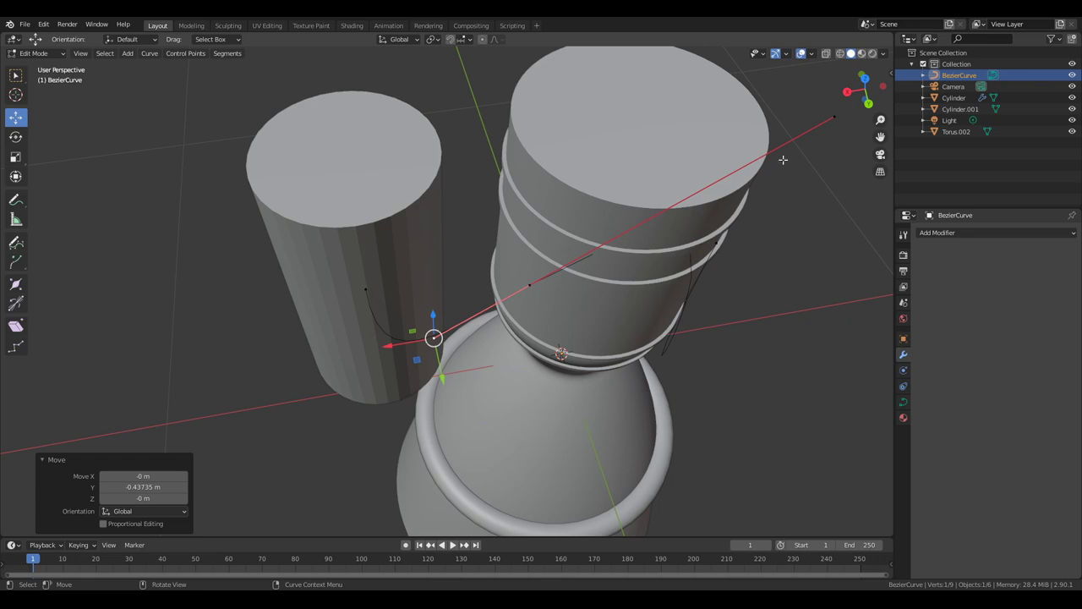
pyautogui.scroll(-2, 618, 256)
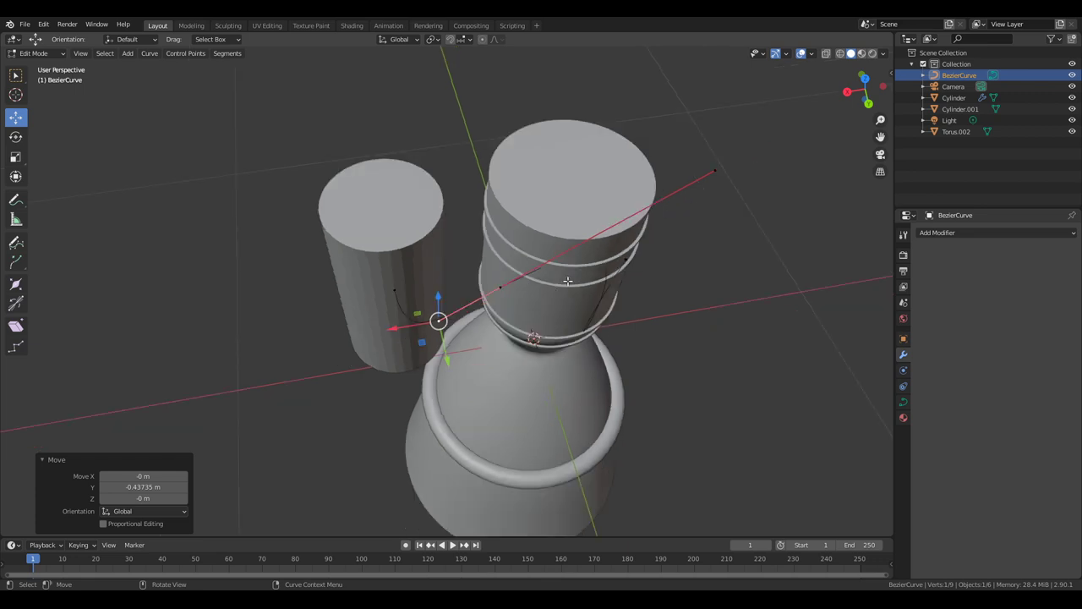
pyautogui.click(716, 172)
pyautogui.press('g')
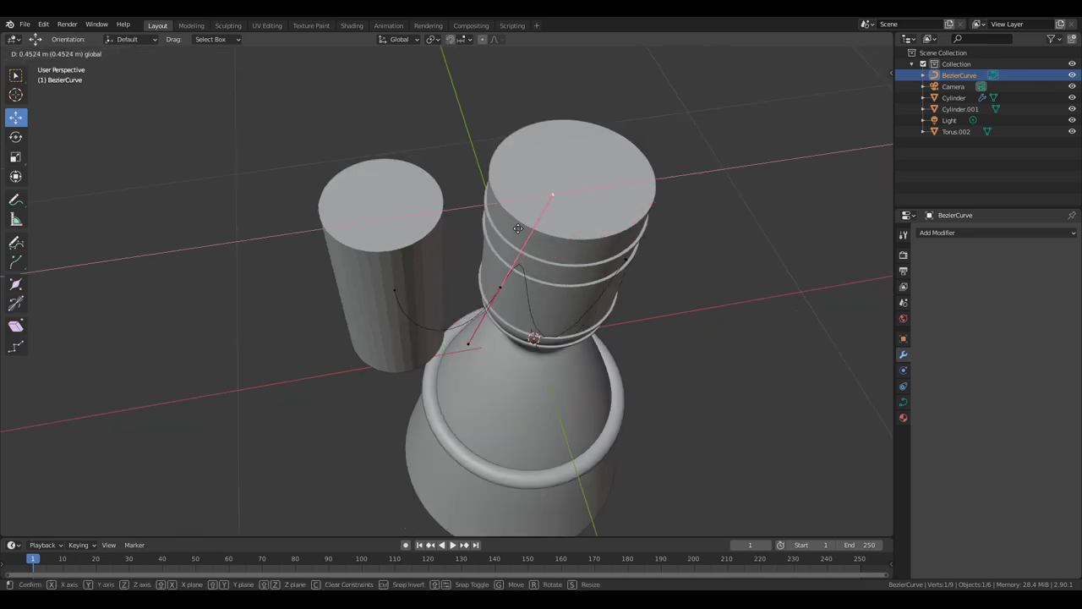
pyautogui.click(518, 228)
pyautogui.moveTo(566, 229); pyautogui.dragTo(578, 327)
pyautogui.moveTo(578, 327); pyautogui.dragTo(549, 250, button='middle')
pyautogui.press('g')
pyautogui.click(522, 235)
# - Move the middle curve point with both handles 0.044 m along Y
pyautogui.click(515, 263)
pyautogui.press('g')
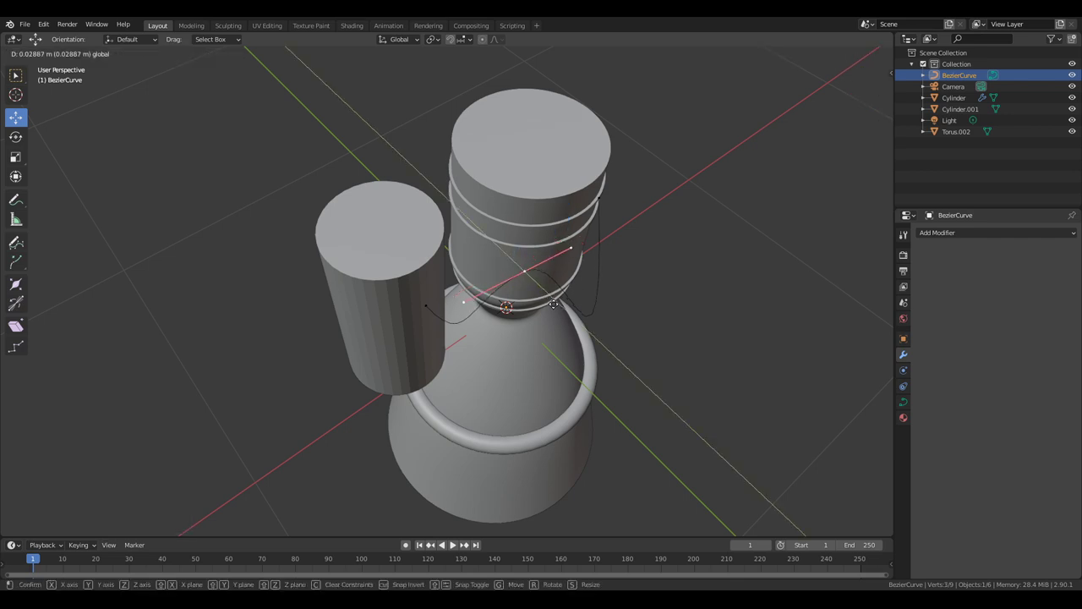
pyautogui.click(559, 307)
# - Move the front handle of the curve's end point on the chamber's far side -0.296 m along X
pyautogui.moveTo(558, 306); pyautogui.dragTo(490, 293, button='middle')
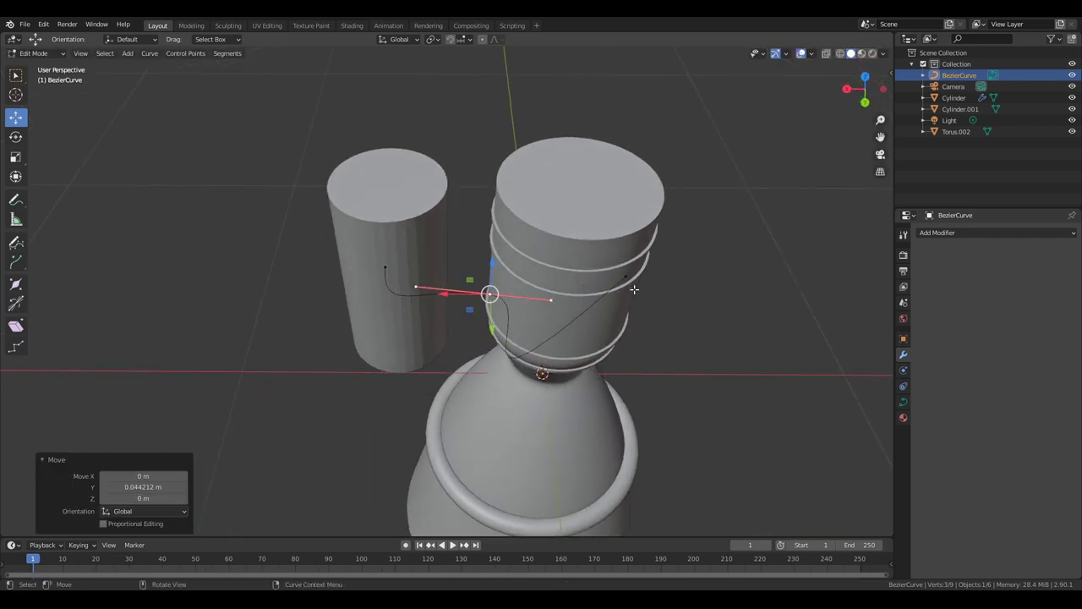
pyautogui.click(626, 279)
pyautogui.click(403, 472)
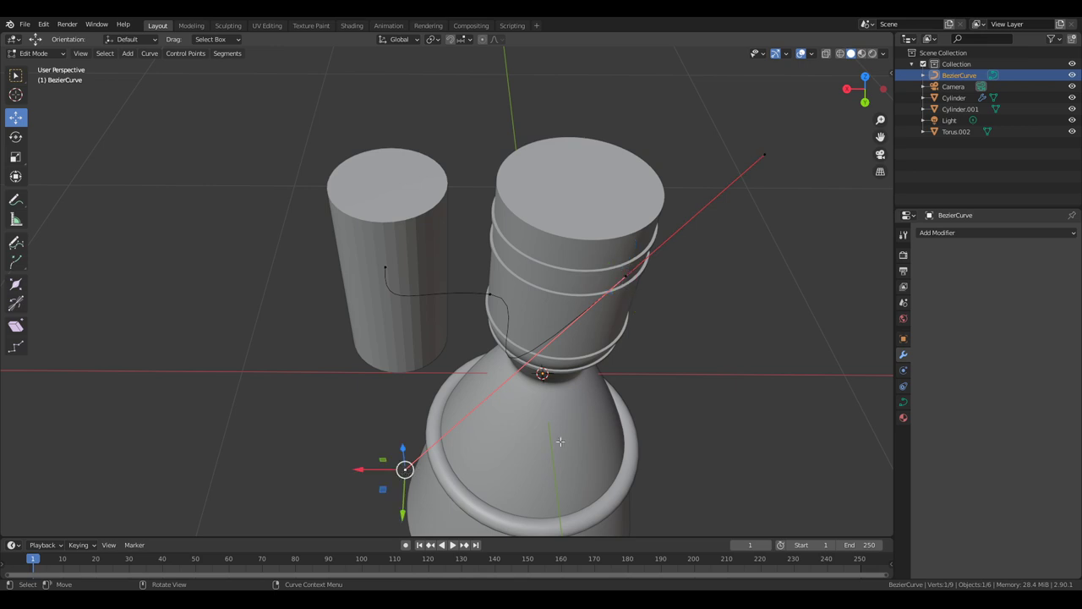
pyautogui.moveTo(359, 476); pyautogui.dragTo(538, 467)
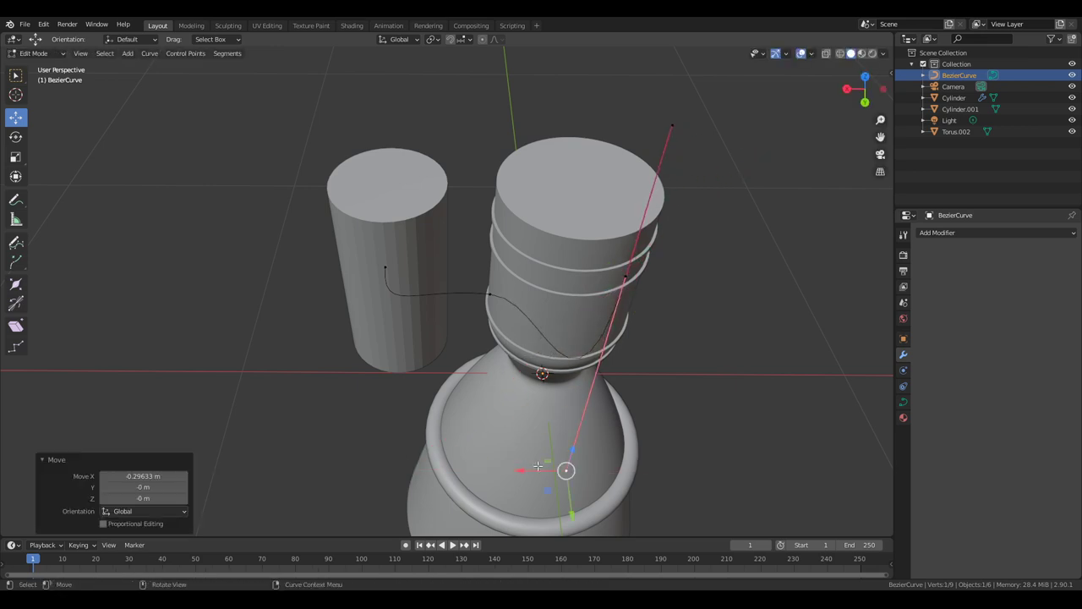
# - Pull the front handle of the curve's chamber-side end point back along Y, and shift its opposite handle along X toward the chamber
pyautogui.click(578, 492)
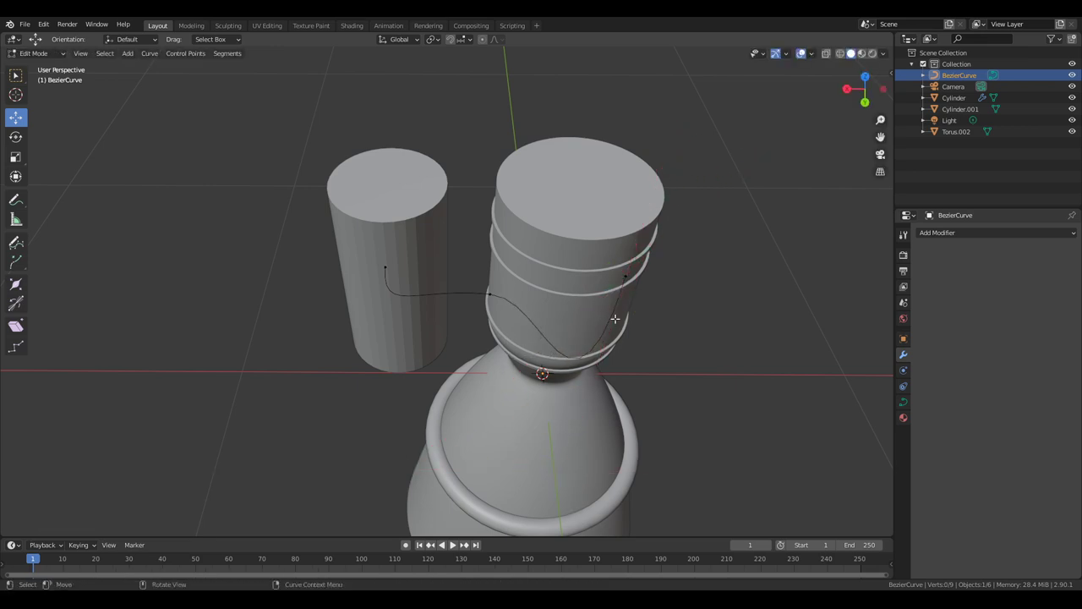
pyautogui.click(626, 279)
pyautogui.click(562, 470)
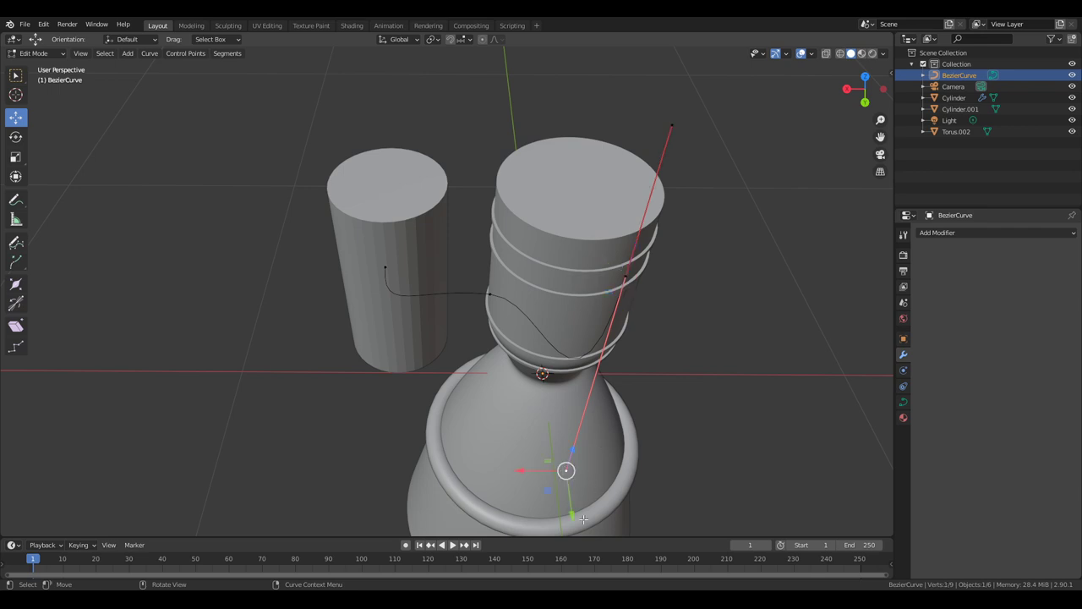
pyautogui.moveTo(563, 467); pyautogui.dragTo(569, 376)
pyautogui.click(787, 166)
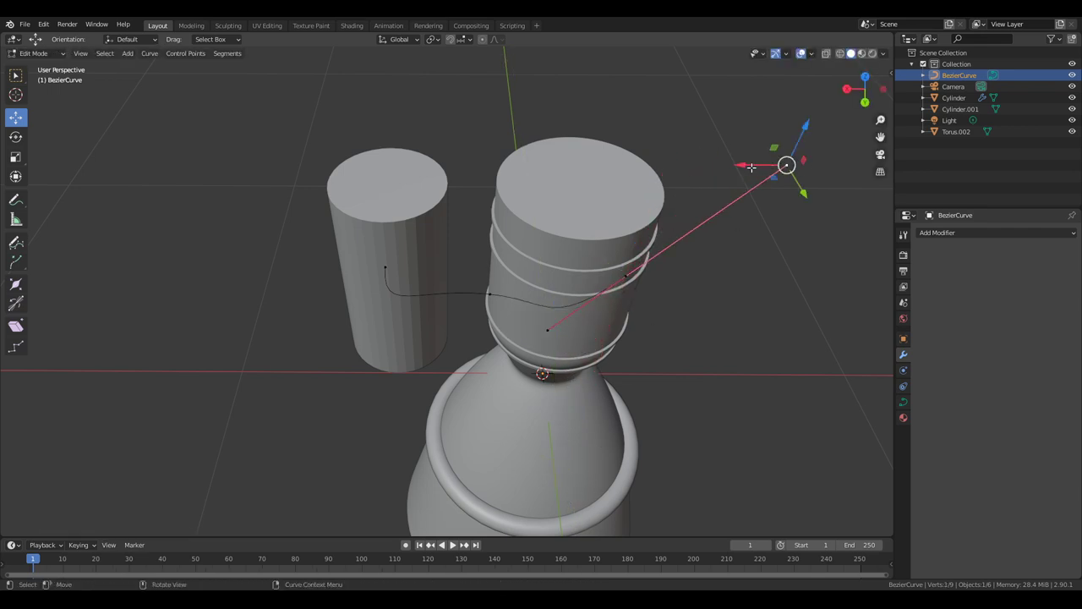
pyautogui.moveTo(751, 167); pyautogui.dragTo(586, 244)
pyautogui.moveTo(653, 255); pyautogui.dragTo(641, 274)
# - Move the middle curve point 0.048 m along Y, and raise the chamber-side end point 0.029 m along Z
pyautogui.click(489, 294)
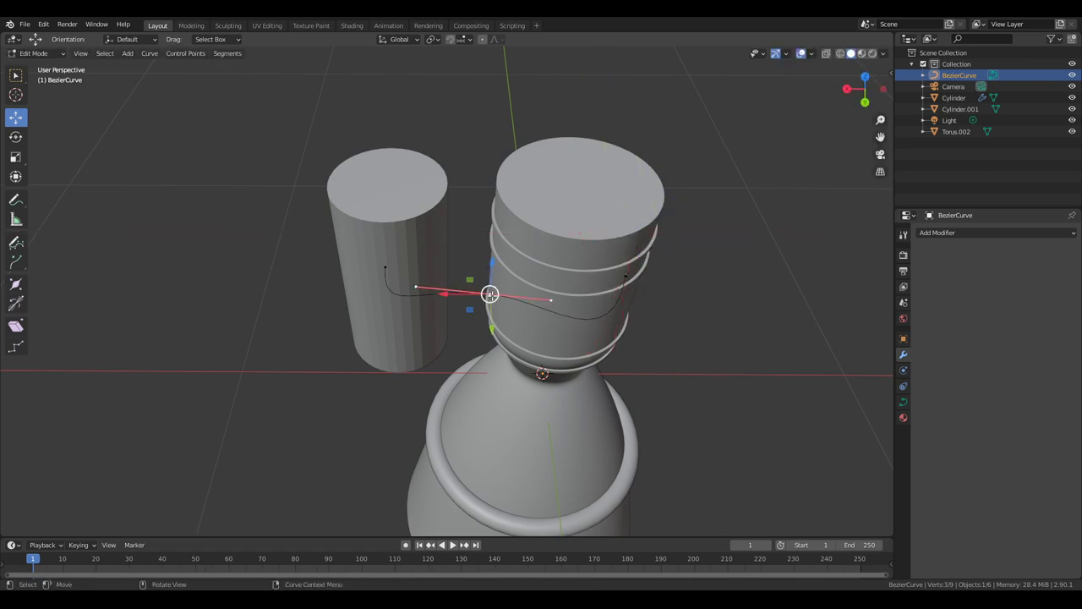
pyautogui.moveTo(488, 330); pyautogui.dragTo(490, 336)
pyautogui.moveTo(677, 303); pyautogui.dragTo(690, 257, button='middle')
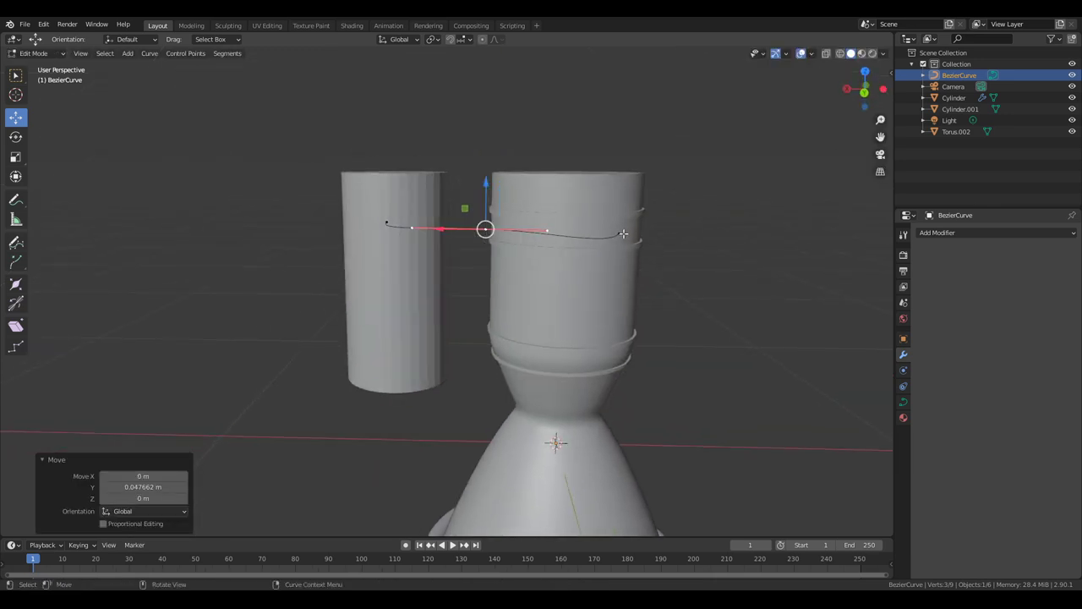
pyautogui.click(624, 233)
pyautogui.moveTo(626, 191); pyautogui.dragTo(625, 174)
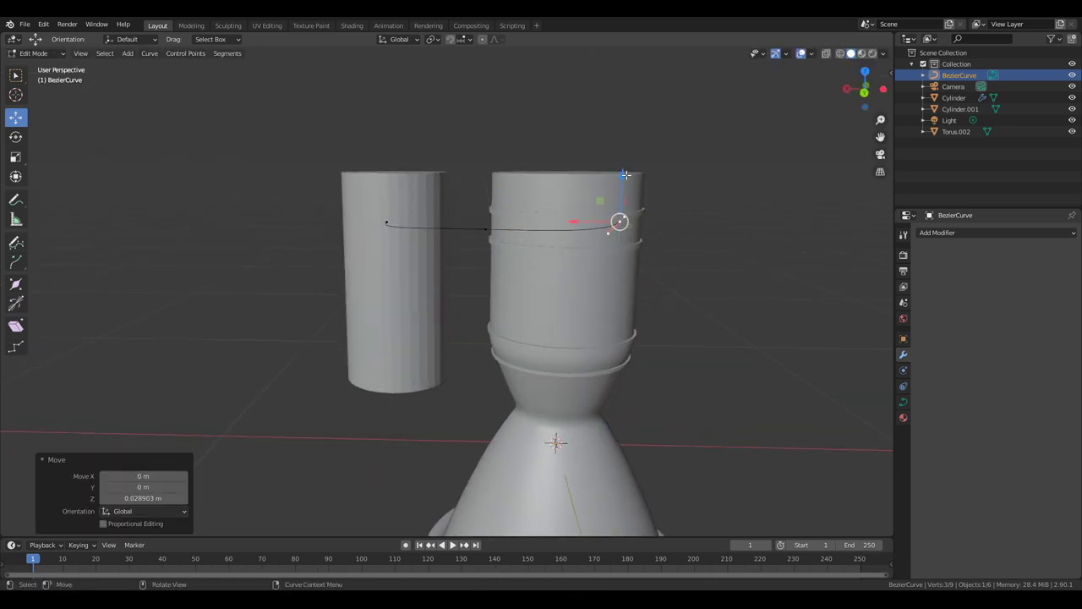
# - Move the front handle of the chamber-side end point -0.111 m along Y
pyautogui.moveTo(625, 174); pyautogui.dragTo(699, 254, button='middle')
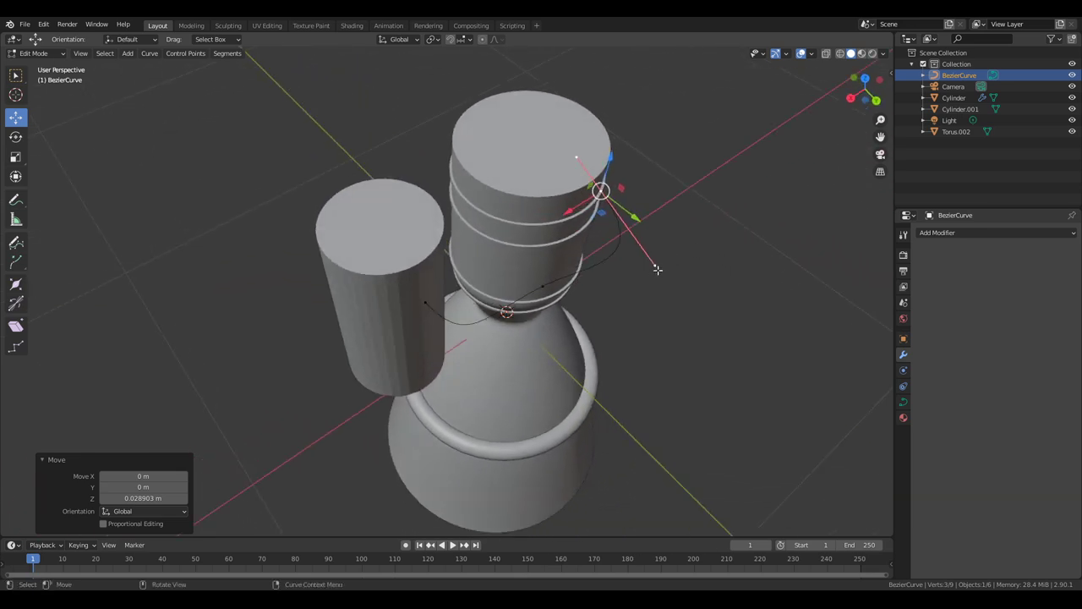
pyautogui.click(657, 269)
pyautogui.press('g')
pyautogui.press('y')
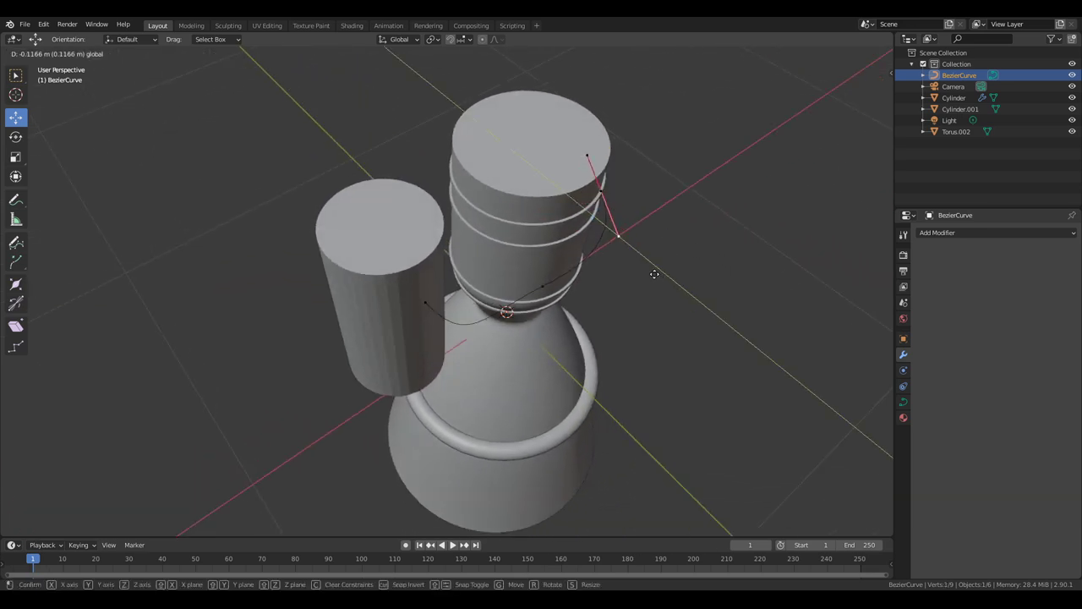
pyautogui.click(655, 274)
# - Leave curve editing and add a Bezier circle with a 1 m radius at the world origin
pyautogui.moveTo(655, 274); pyautogui.dragTo(690, 297, button='middle')
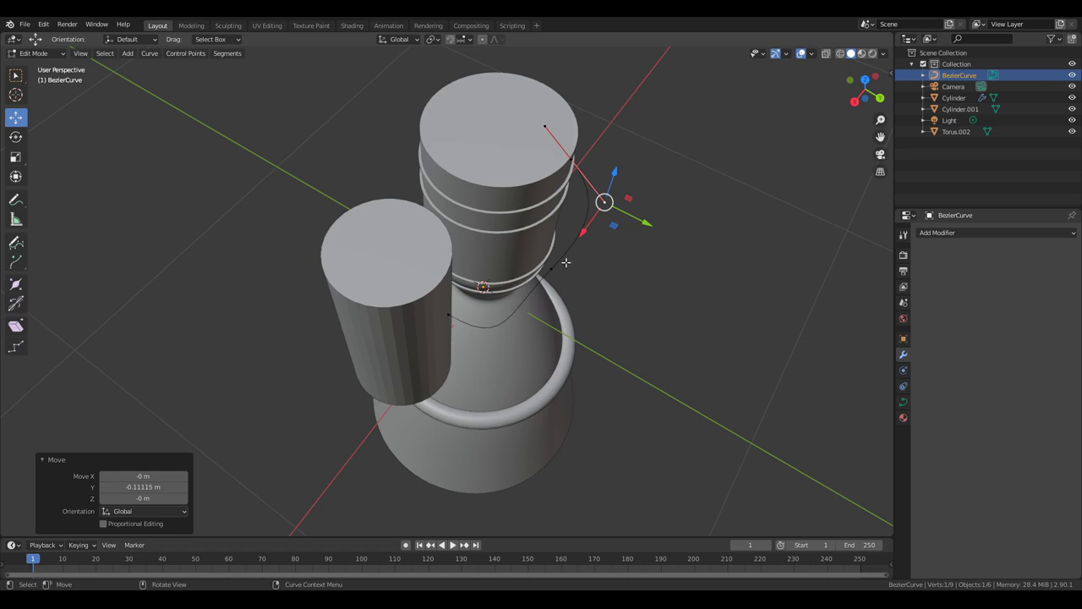
pyautogui.moveTo(611, 247); pyautogui.dragTo(722, 361, button='middle')
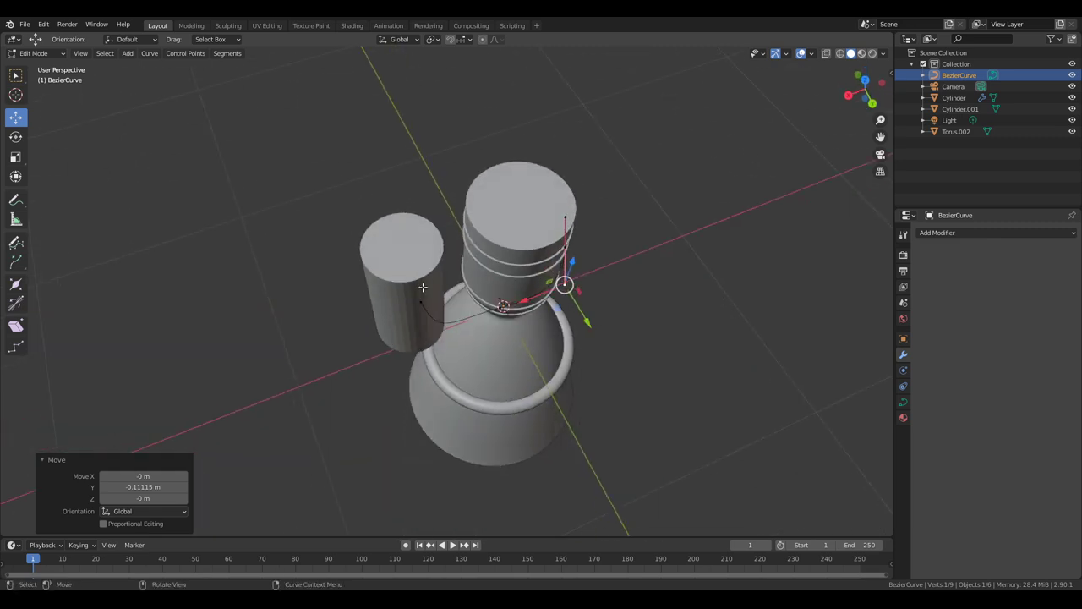
pyautogui.click(152, 54)
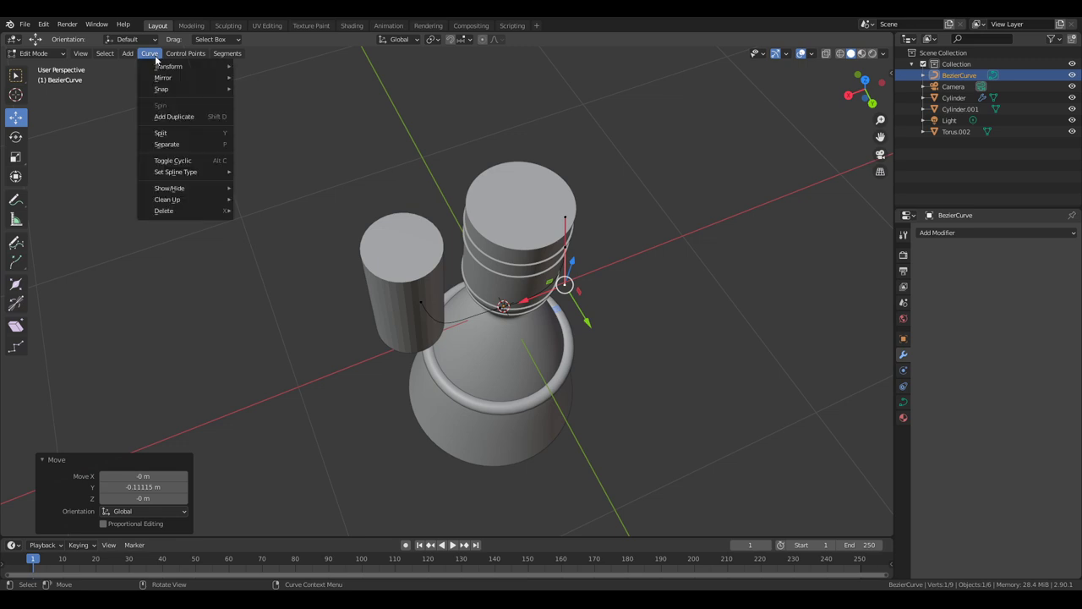
pyautogui.press('Escape')
pyautogui.press('Tab')
pyautogui.click(127, 53)
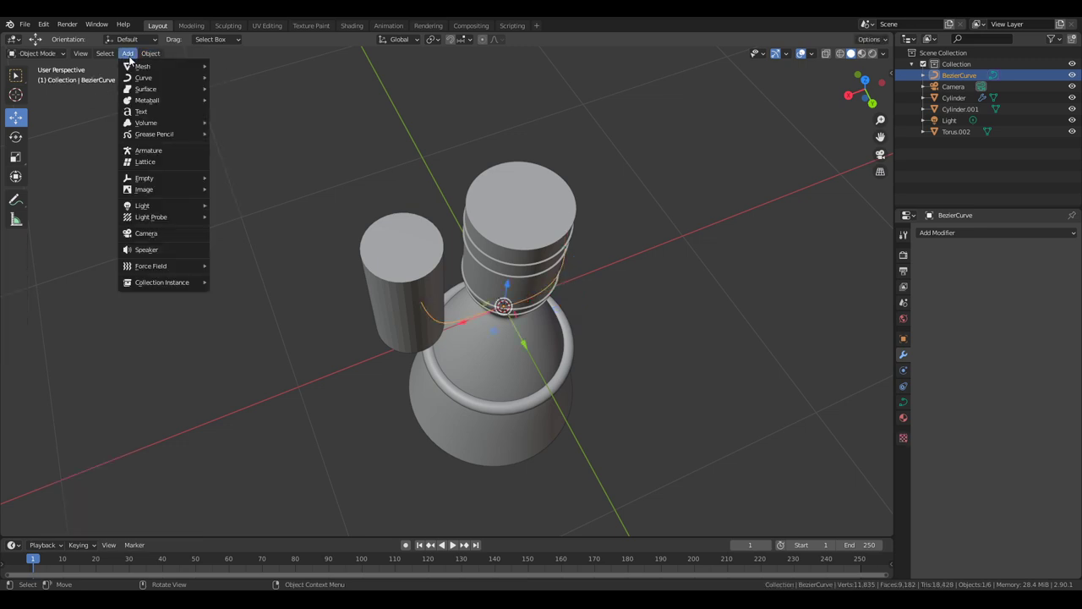
pyautogui.moveTo(146, 79)
pyautogui.click(234, 88)
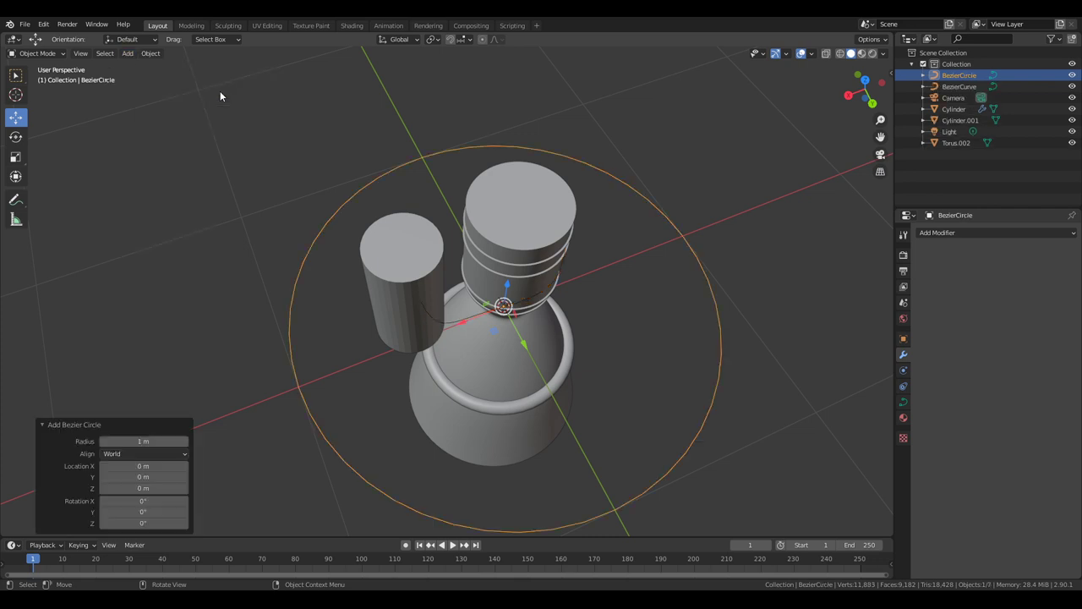
# - Move the Bezier circle about 1.499 m along X, clear of the engine, and scale it to 0.062
pyautogui.scroll(-2, 220, 90)
pyautogui.press('g')
pyautogui.press('x')
pyautogui.click(241, 375)
pyautogui.press('s')
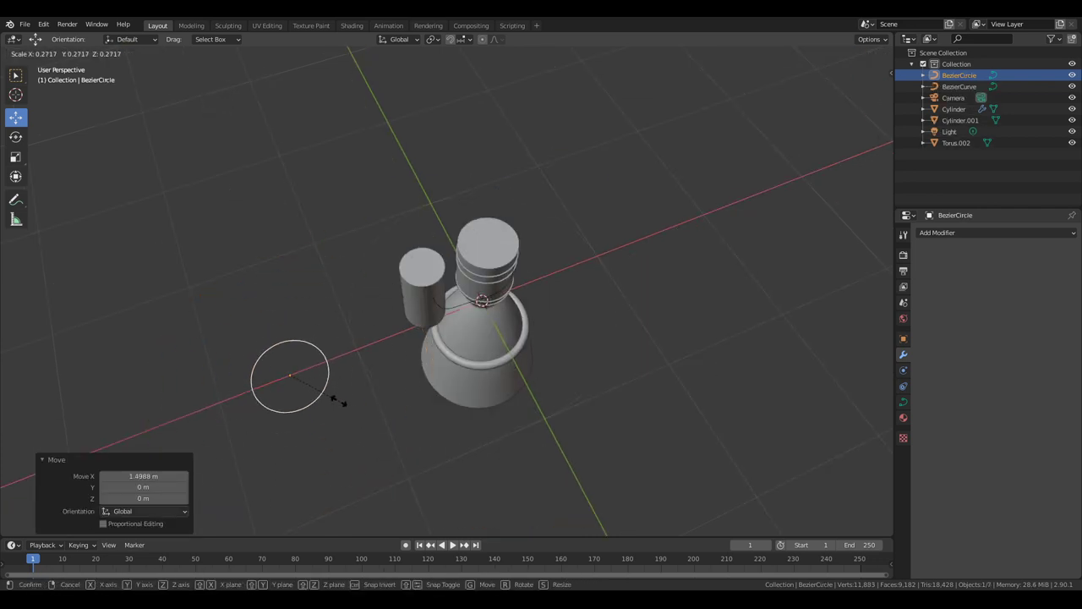
pyautogui.click(290, 376)
# - Set BezierCircle as the bevel object in the Bezier curve's geometry settings, turning the curve into a pipe
pyautogui.scroll(3, 379, 389)
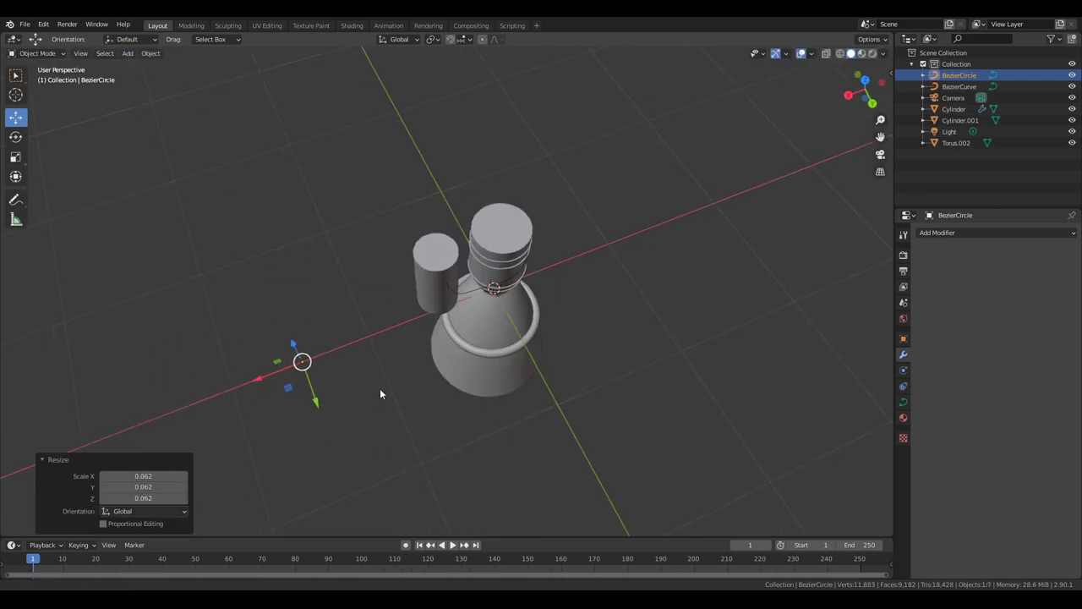
pyautogui.moveTo(370, 355); pyautogui.dragTo(491, 345, button='middle')
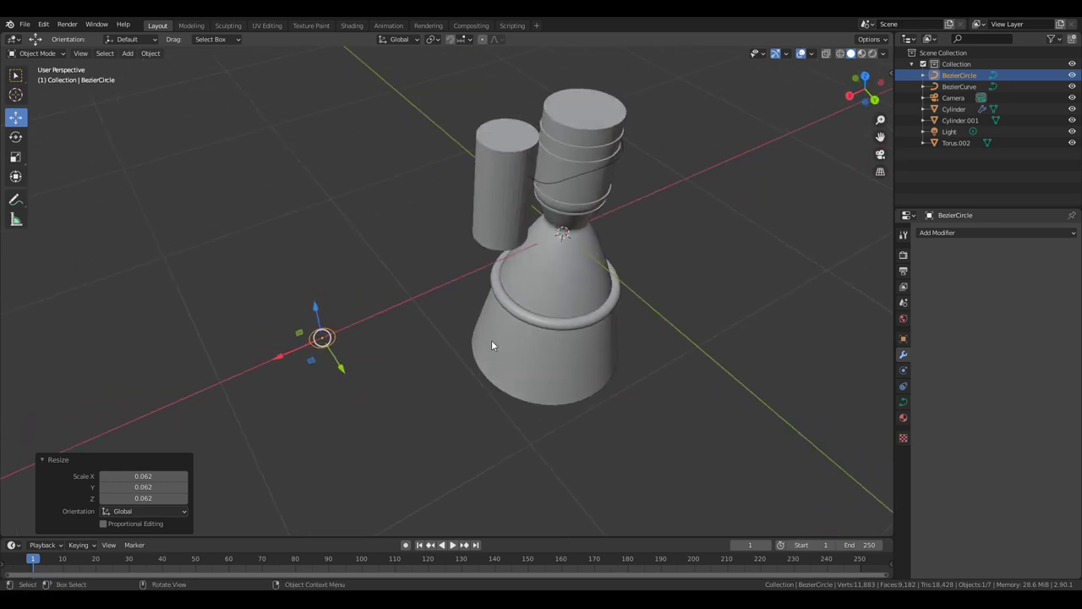
pyautogui.click(581, 173)
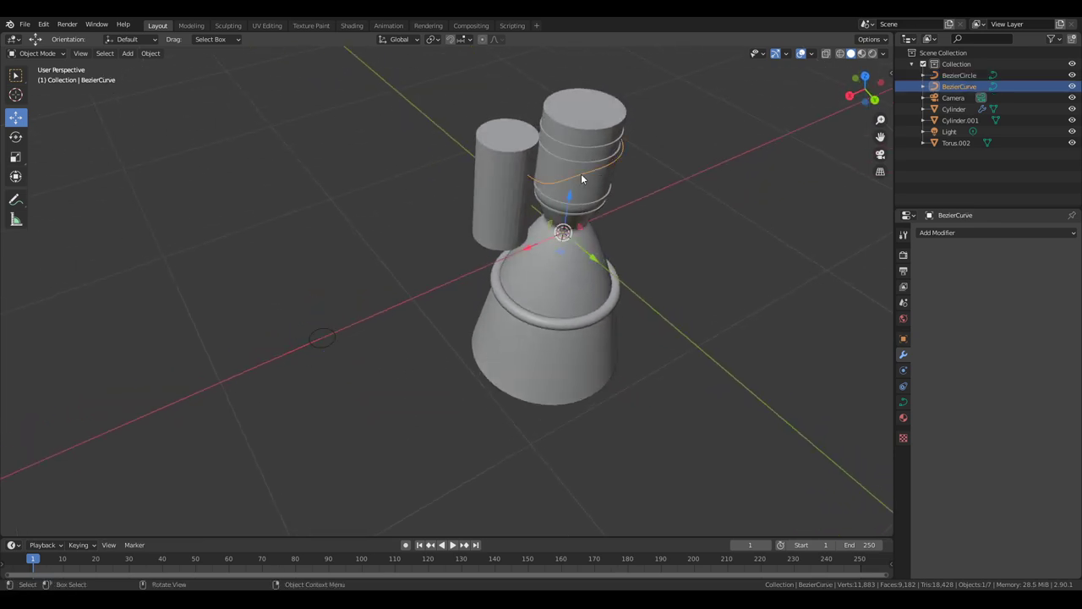
pyautogui.click(903, 404)
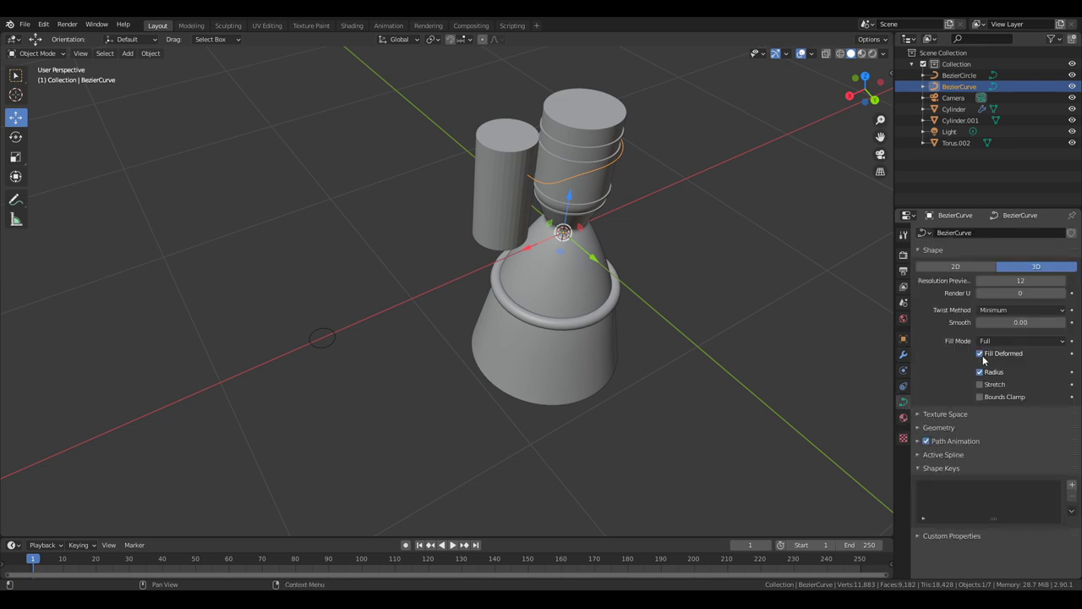
pyautogui.click(922, 430)
pyautogui.scroll(-2, 958, 432)
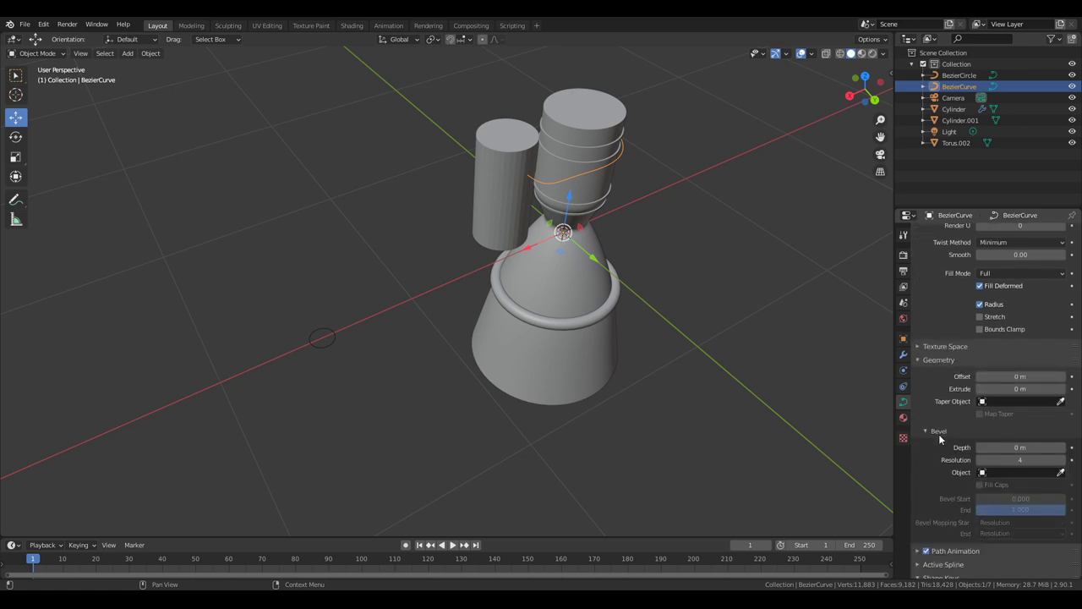
pyautogui.click(1014, 472)
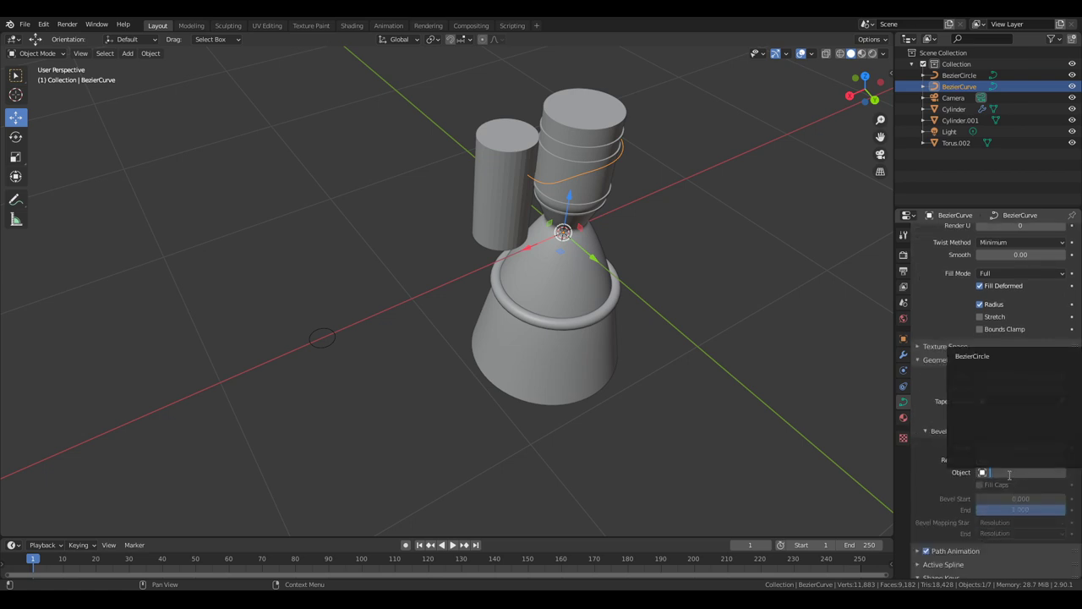
pyautogui.click(981, 356)
# - Scale the Bezier circle by 0.354 to make the pipe thinner
pyautogui.moveTo(677, 348); pyautogui.dragTo(551, 205, button='middle')
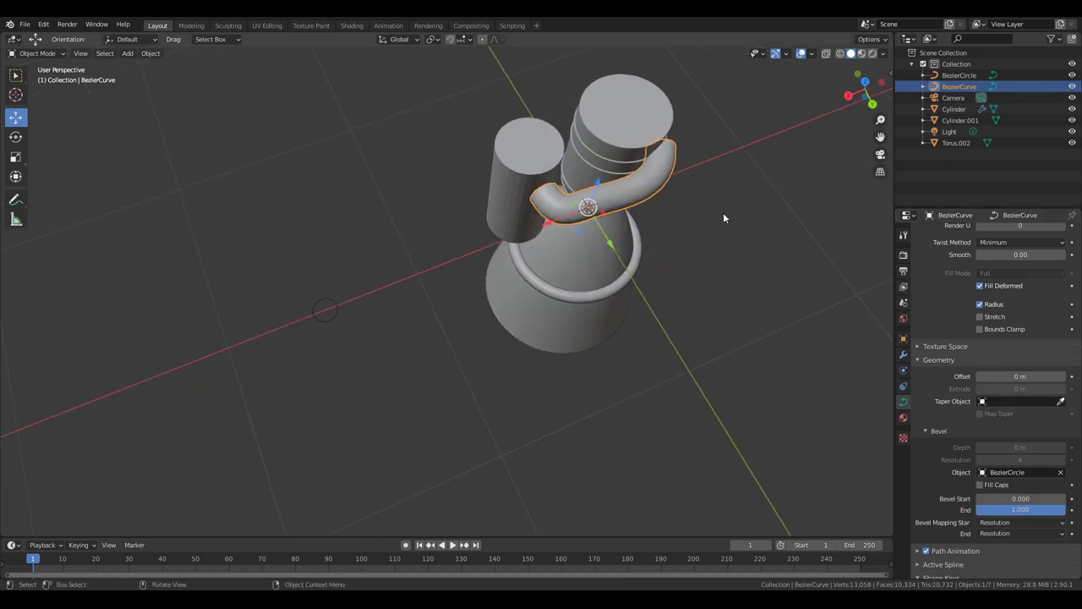
pyautogui.moveTo(723, 219); pyautogui.dragTo(692, 190, button='middle')
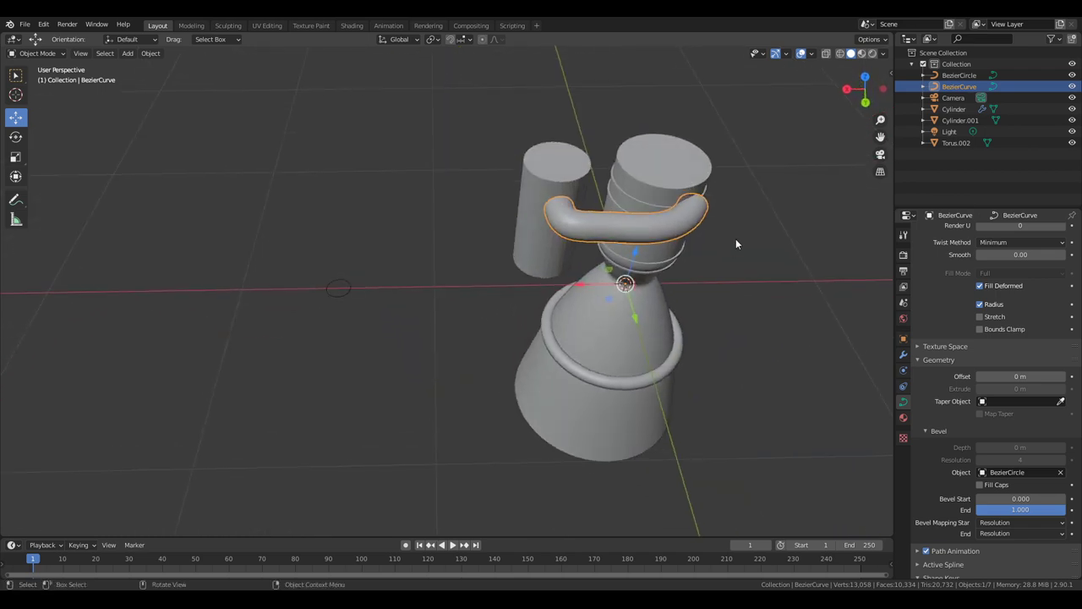
pyautogui.moveTo(736, 244); pyautogui.dragTo(662, 284, button='middle')
pyautogui.scroll(2, 662, 277)
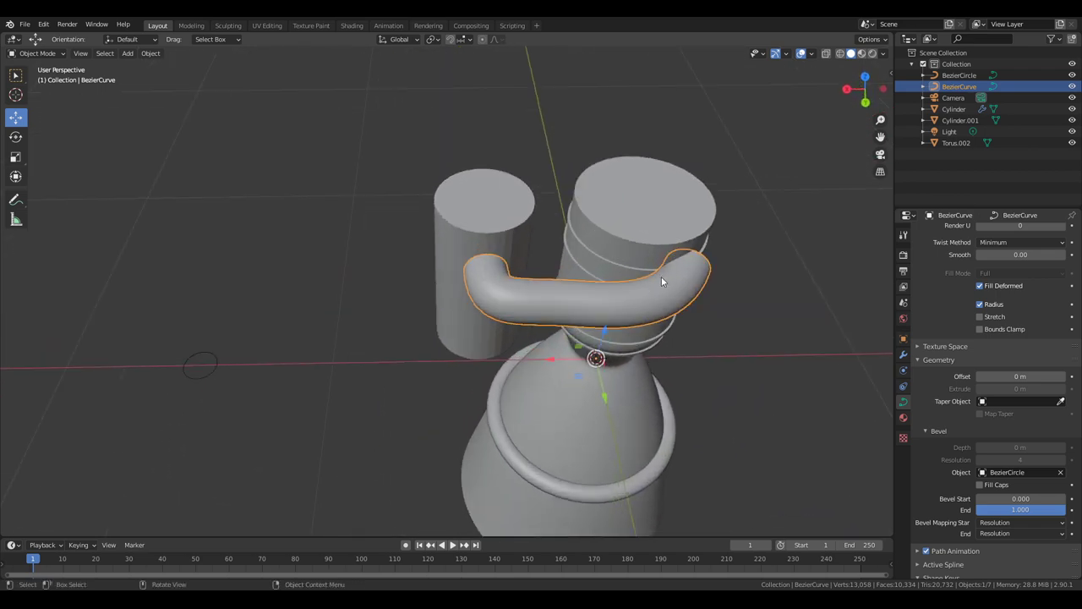
pyautogui.click(182, 383)
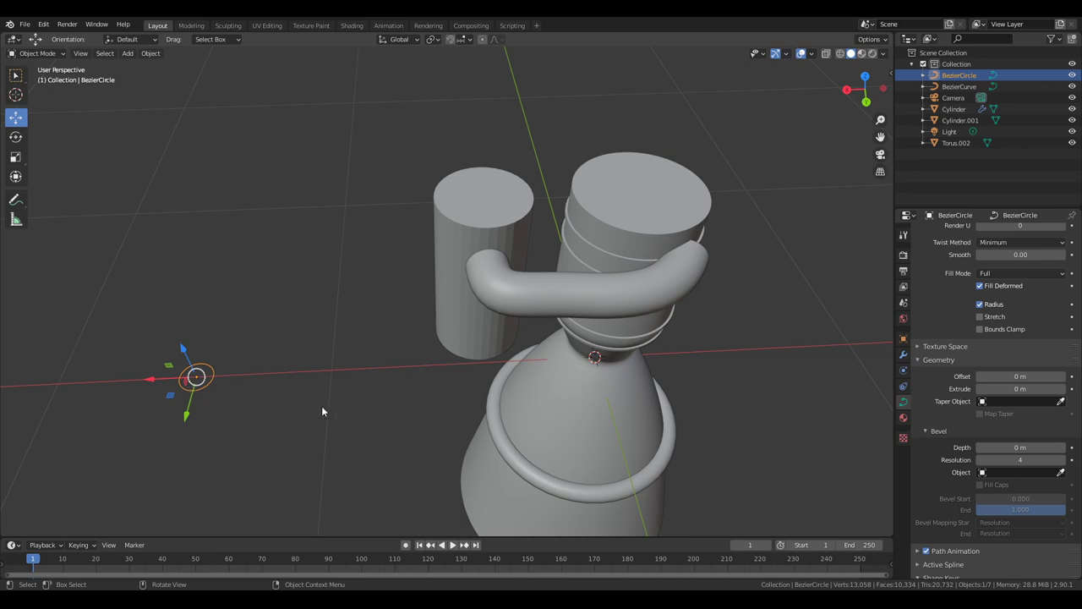
pyautogui.press('s')
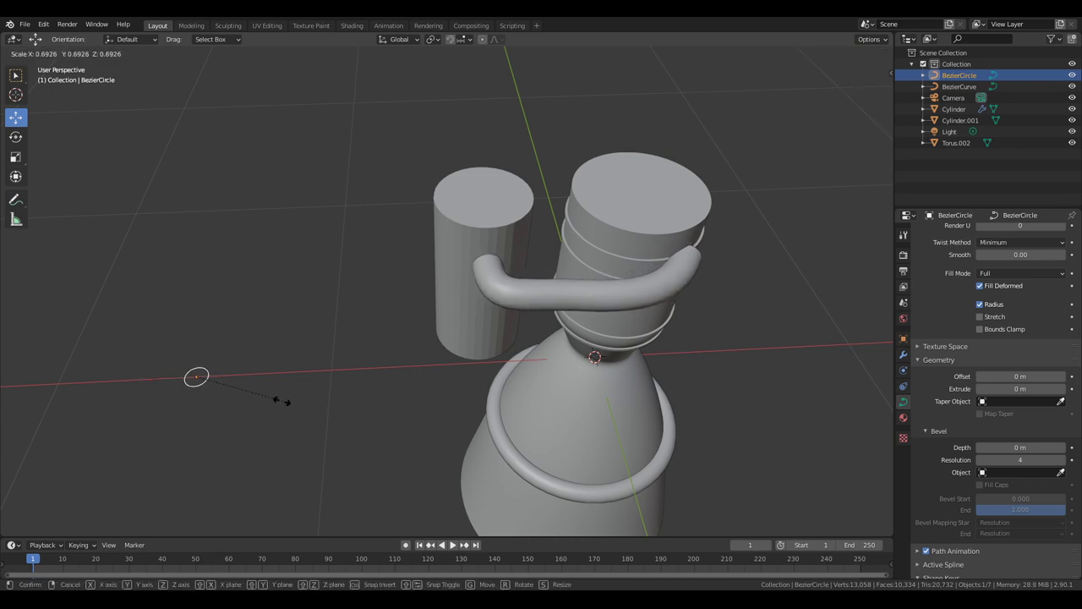
pyautogui.click(234, 389)
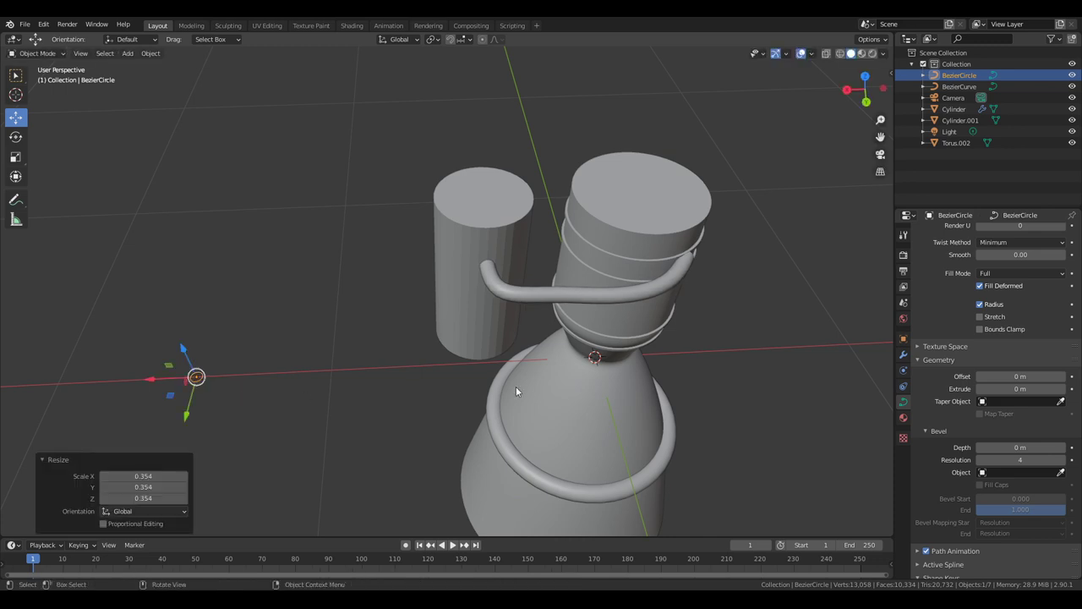
# - Edit the pipe curve and move its end point at the side cylinder -0.002 m along X and -0.012 m along Y
pyautogui.moveTo(516, 391); pyautogui.dragTo(603, 365, button='middle')
pyautogui.click(497, 296)
pyautogui.scroll(4, 607, 324)
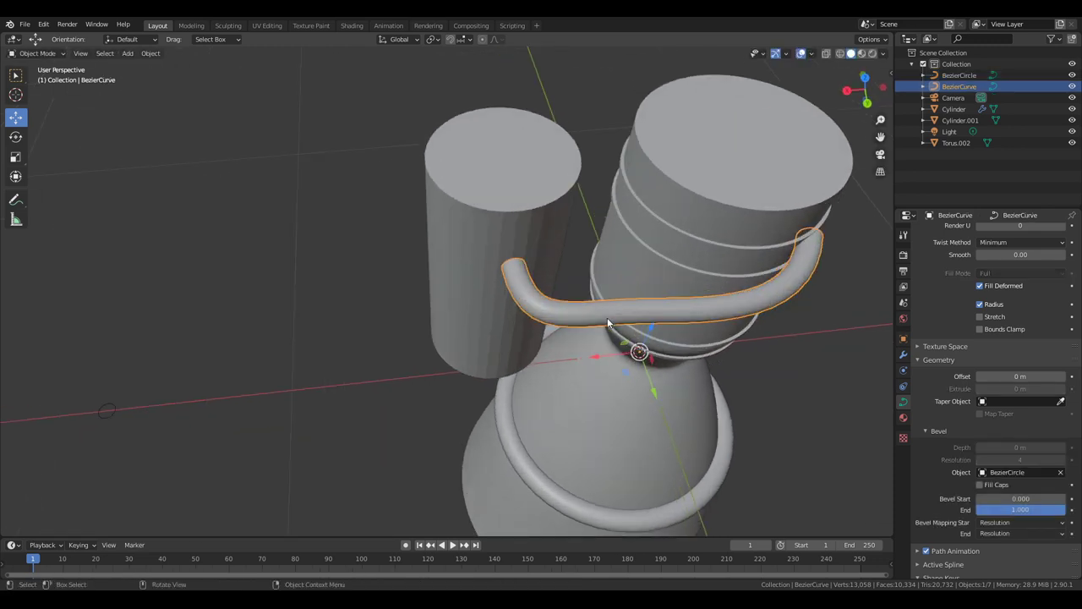
pyautogui.press('Tab')
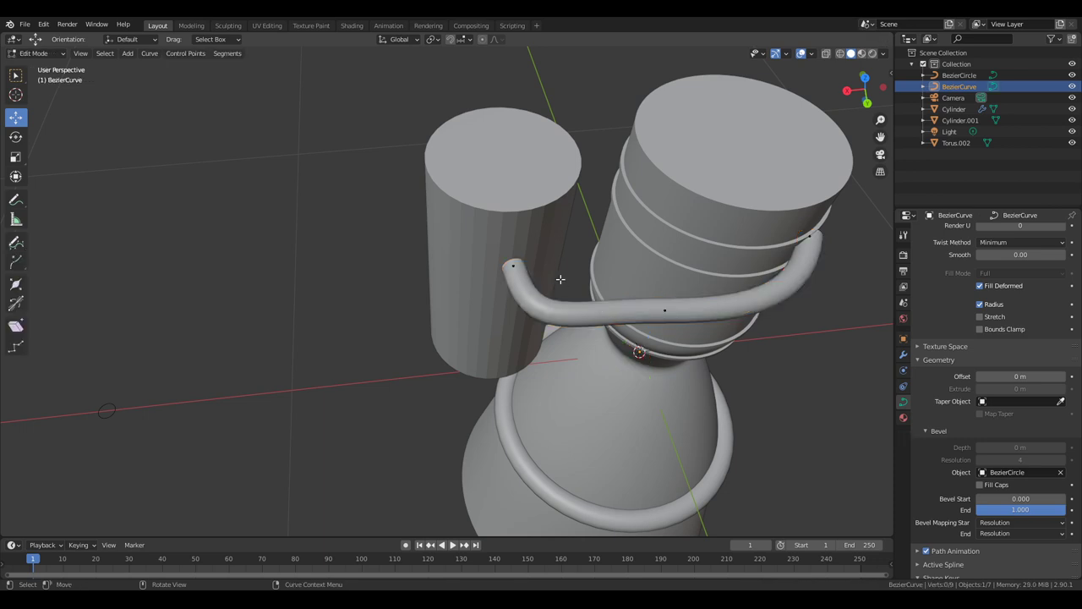
pyautogui.click(518, 267)
pyautogui.press('g')
pyautogui.press('x')
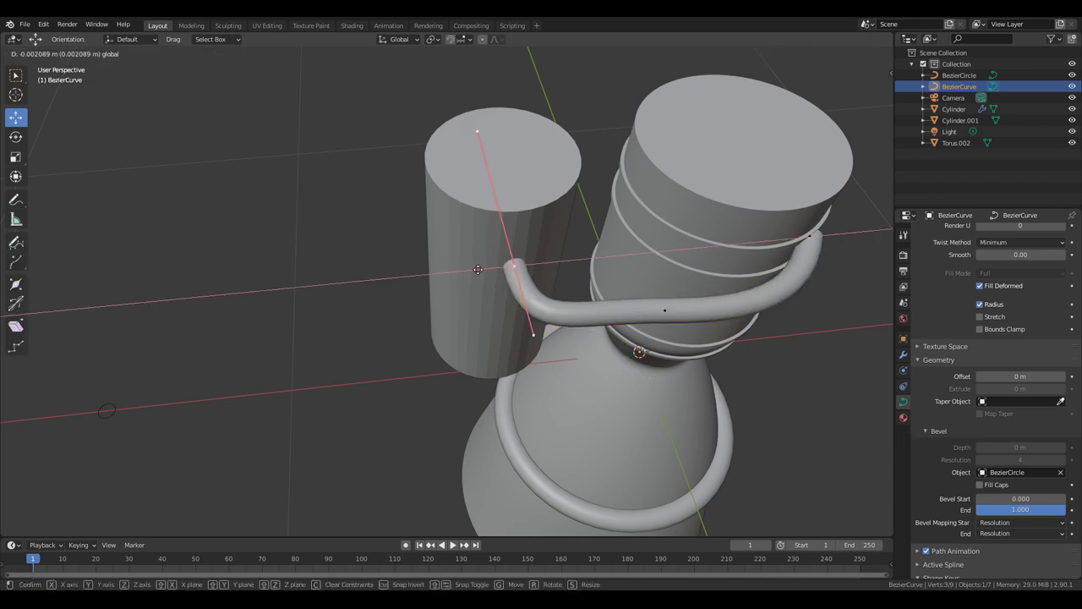
pyautogui.click(477, 269)
pyautogui.moveTo(478, 269); pyautogui.dragTo(560, 345, button='middle')
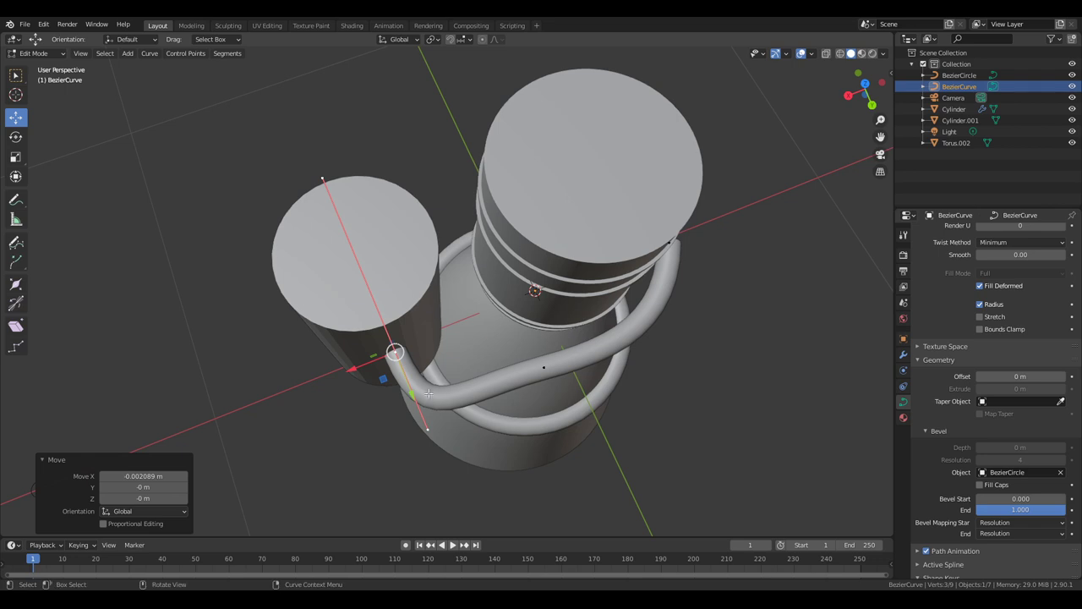
pyautogui.press('g')
pyautogui.press('y')
pyautogui.click(418, 399)
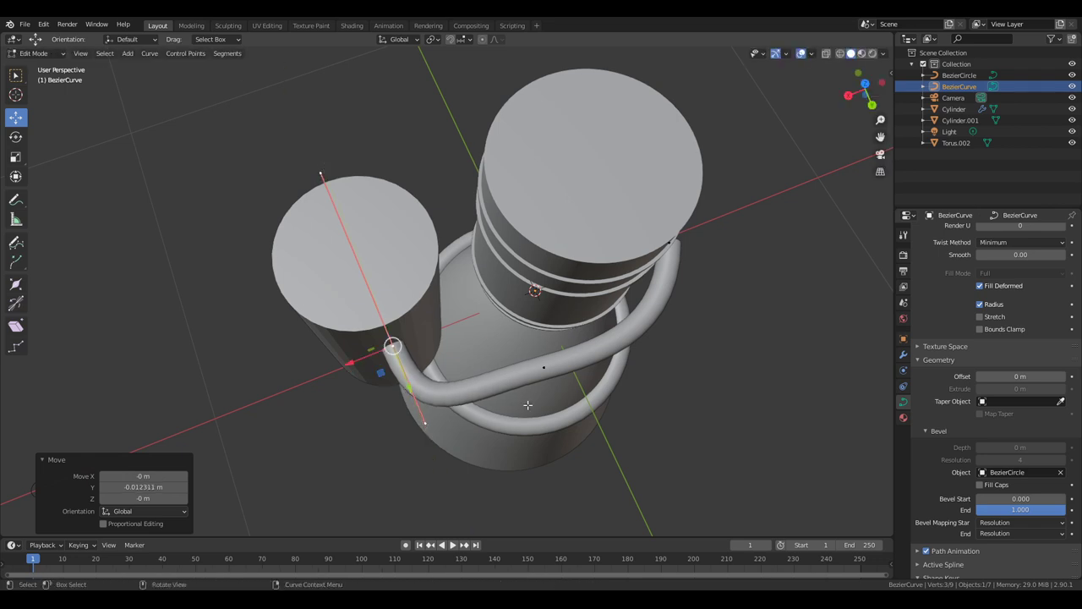
# - Move the pipe curve's chamber-side end point about 0.03 m along X
pyautogui.moveTo(418, 399); pyautogui.dragTo(626, 275, button='middle')
pyautogui.click(664, 217)
pyautogui.press('g')
pyautogui.press('x')
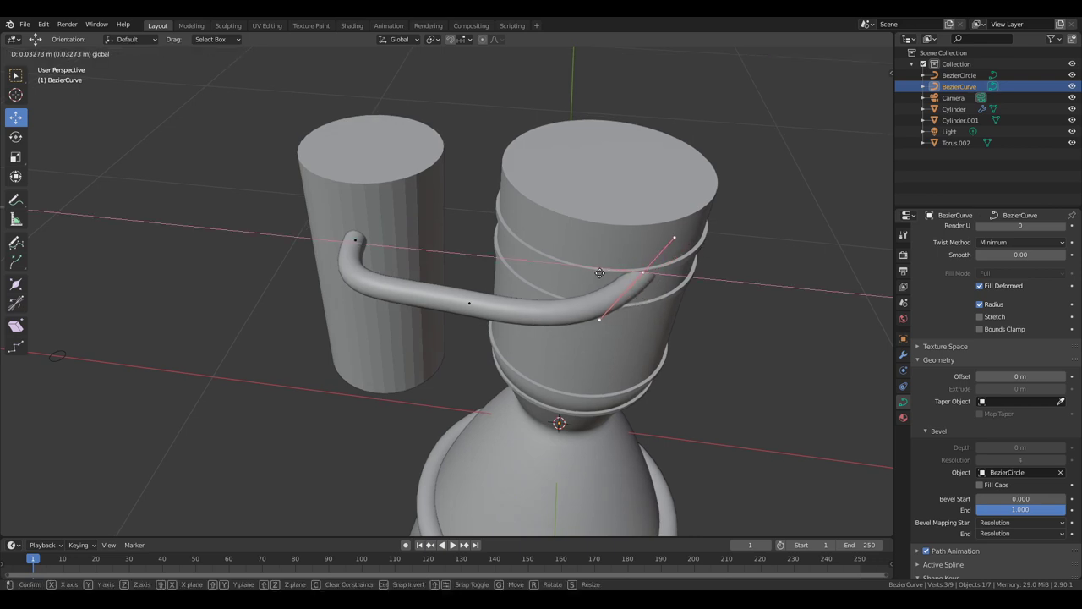
pyautogui.click(597, 275)
# - Move the front handle of the chamber-side end point -0.112 m along X to bend the pipe into the chamber
pyautogui.click(598, 321)
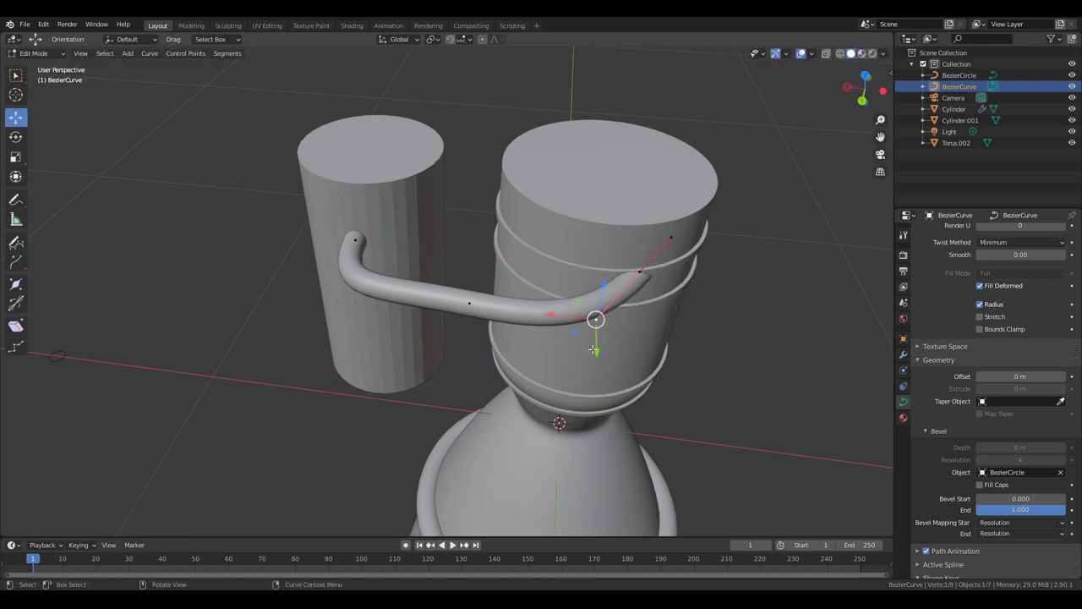
pyautogui.press('g')
pyautogui.press('x')
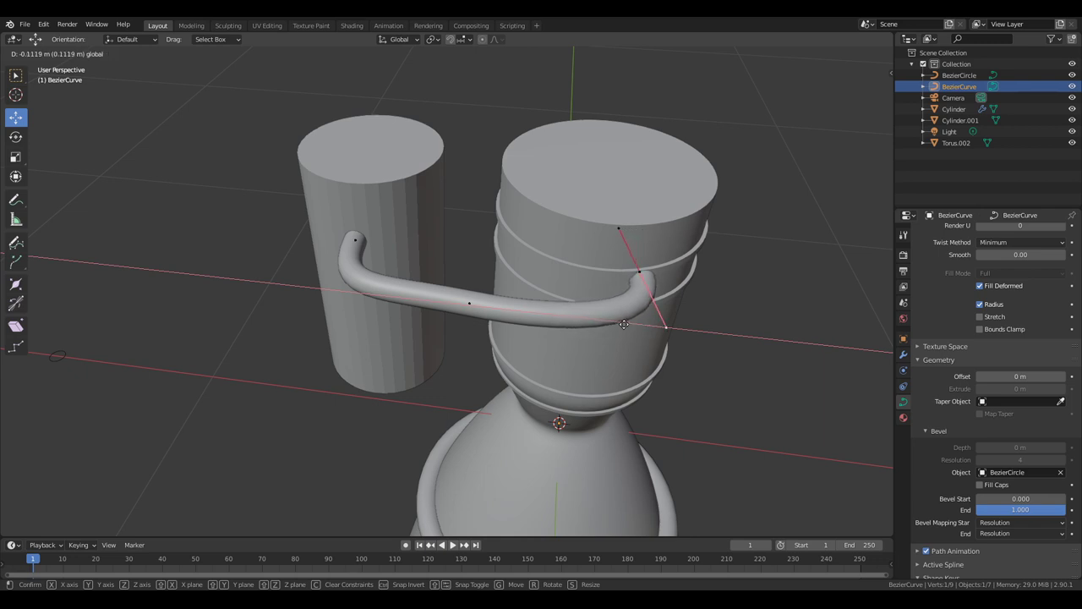
pyautogui.click(624, 324)
# - Raise the front handle of the pipe curve's chamber-side end point slightly along Z
pyautogui.moveTo(623, 324); pyautogui.dragTo(657, 221, button='middle')
pyautogui.press('g')
pyautogui.press('z')
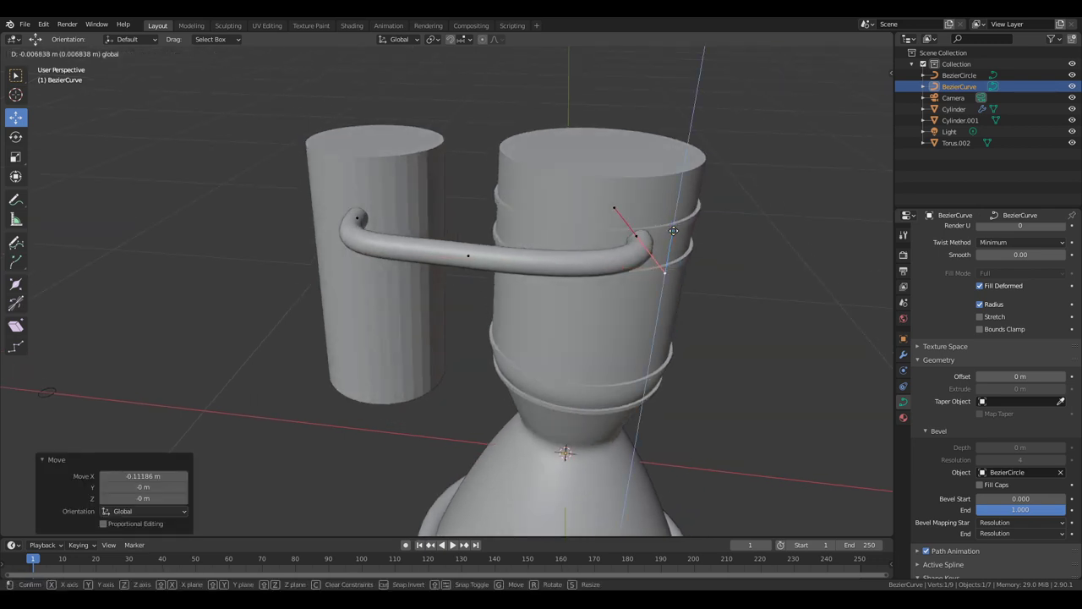
pyautogui.click(674, 222)
# - Move the pipe curve's chamber-side end point about -0.021 m along Z
pyautogui.click(636, 237)
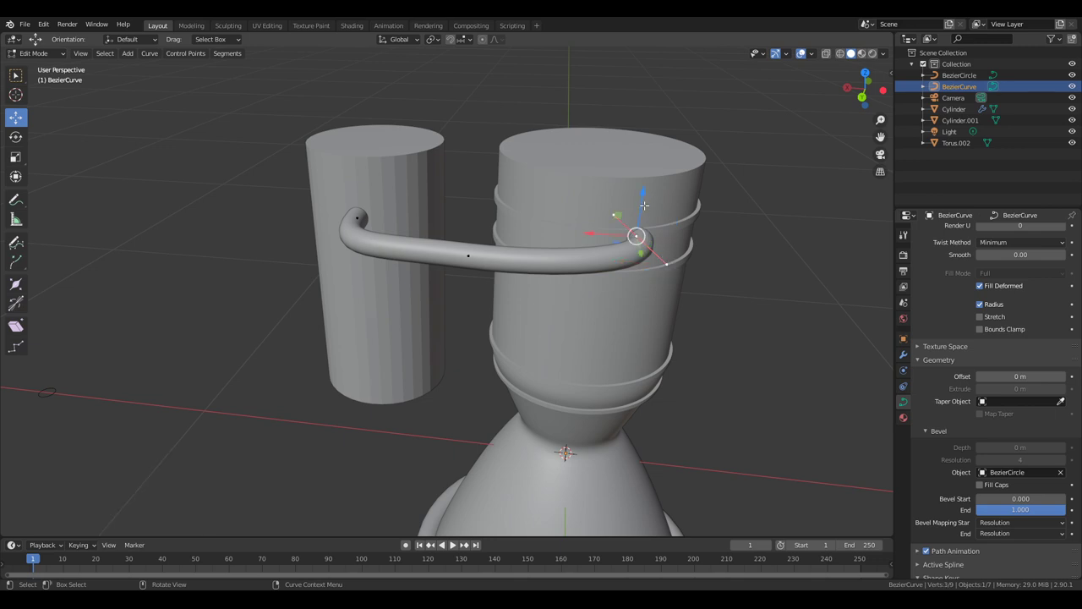
pyautogui.press('g')
pyautogui.press('z')
pyautogui.click(645, 215)
pyautogui.moveTo(645, 215); pyautogui.dragTo(756, 282, button='middle')
pyautogui.press('g')
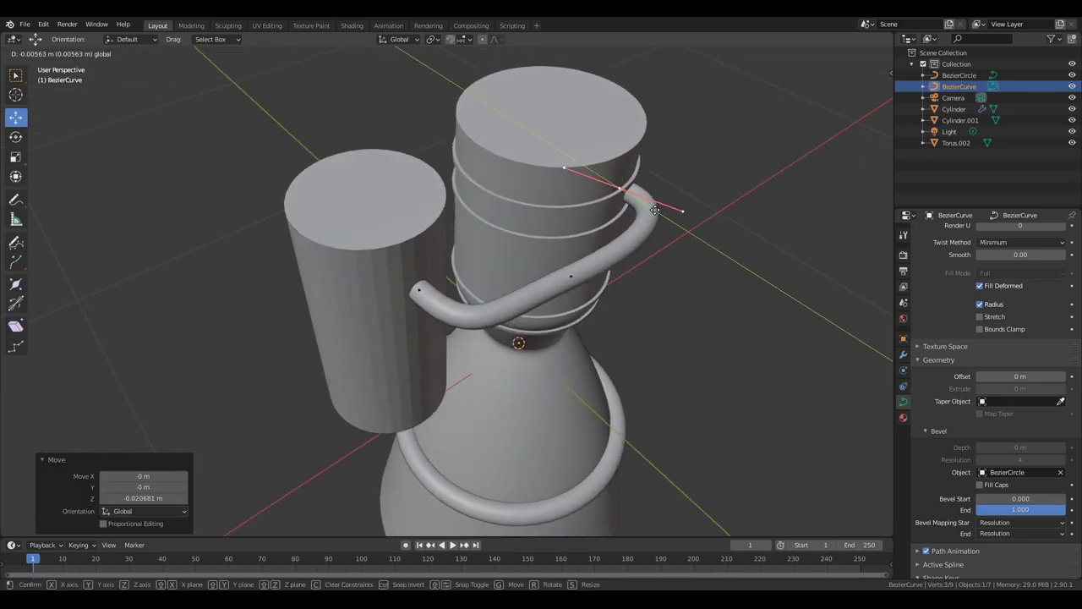
pyautogui.press('Escape')
pyautogui.click(715, 356)
pyautogui.moveTo(715, 355); pyautogui.dragTo(555, 408, button='middle')
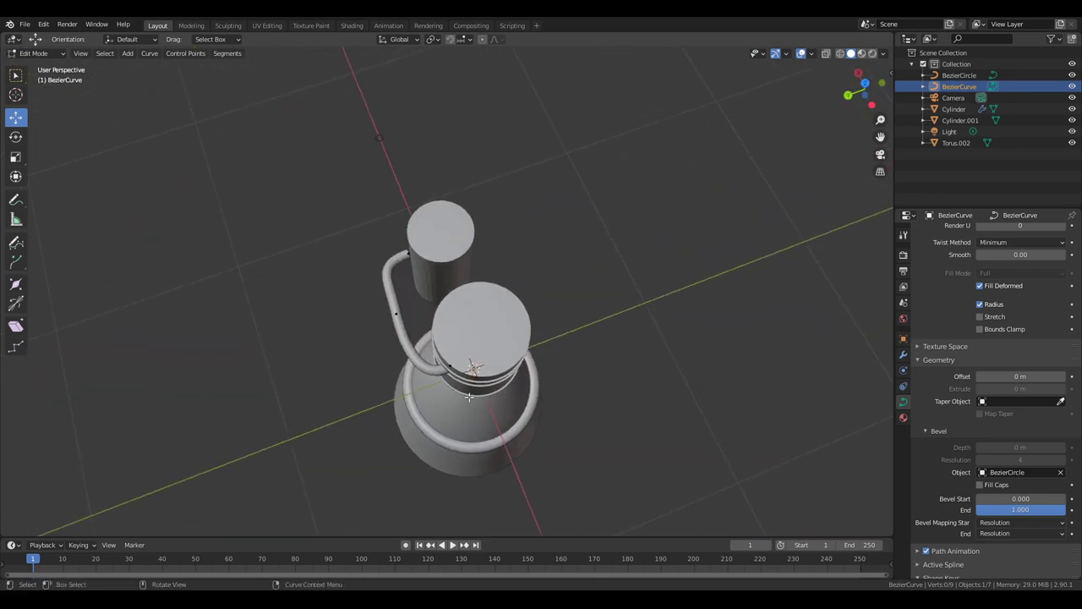
pyautogui.click(446, 370)
pyautogui.moveTo(420, 388); pyautogui.dragTo(374, 404)
# - Leave curve editing and convert the beveled pipe curve to a mesh
pyautogui.moveTo(624, 447); pyautogui.dragTo(622, 371, button='middle')
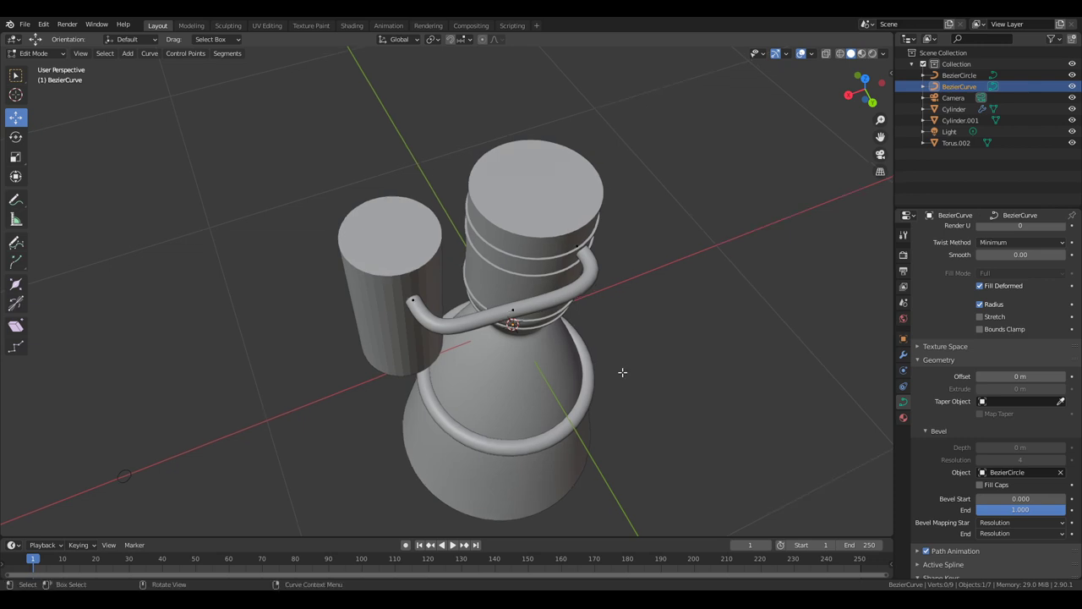
pyautogui.scroll(3, 624, 372)
pyautogui.press('Tab')
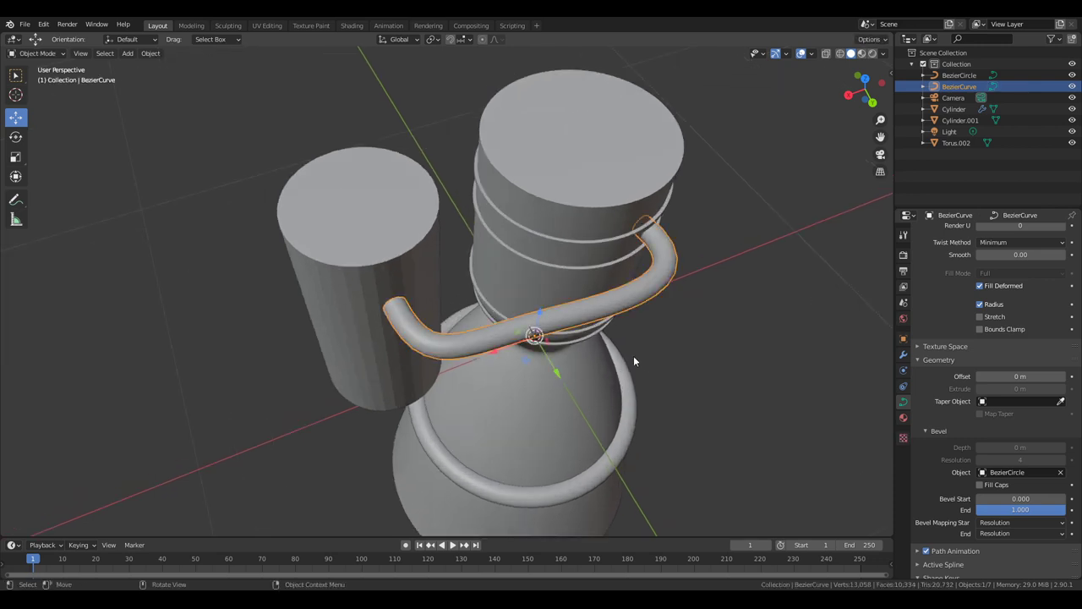
pyautogui.click(151, 53)
pyautogui.moveTo(207, 349)
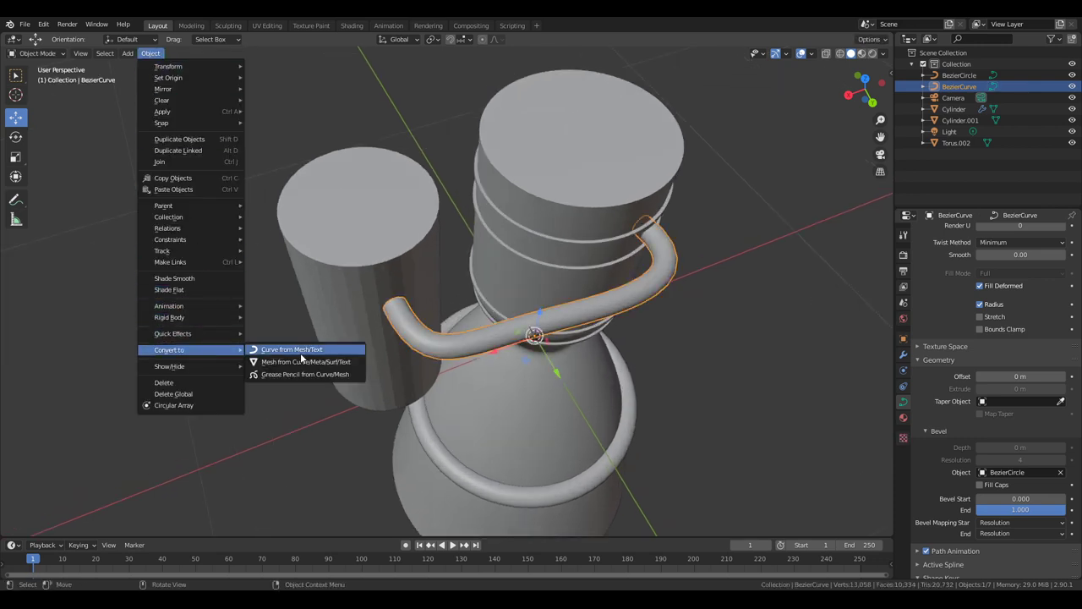
pyautogui.click(303, 361)
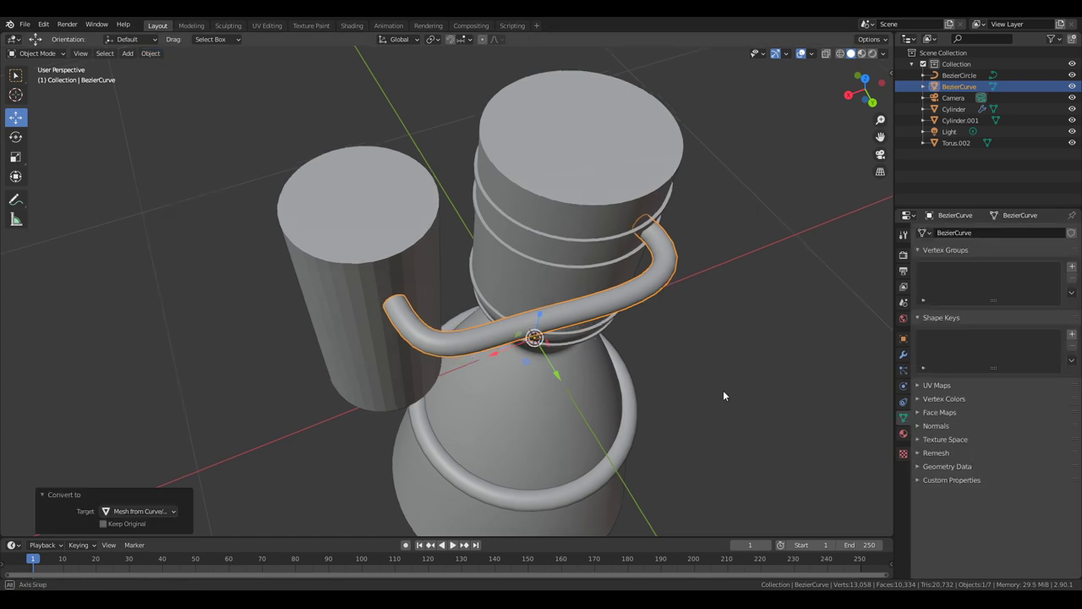
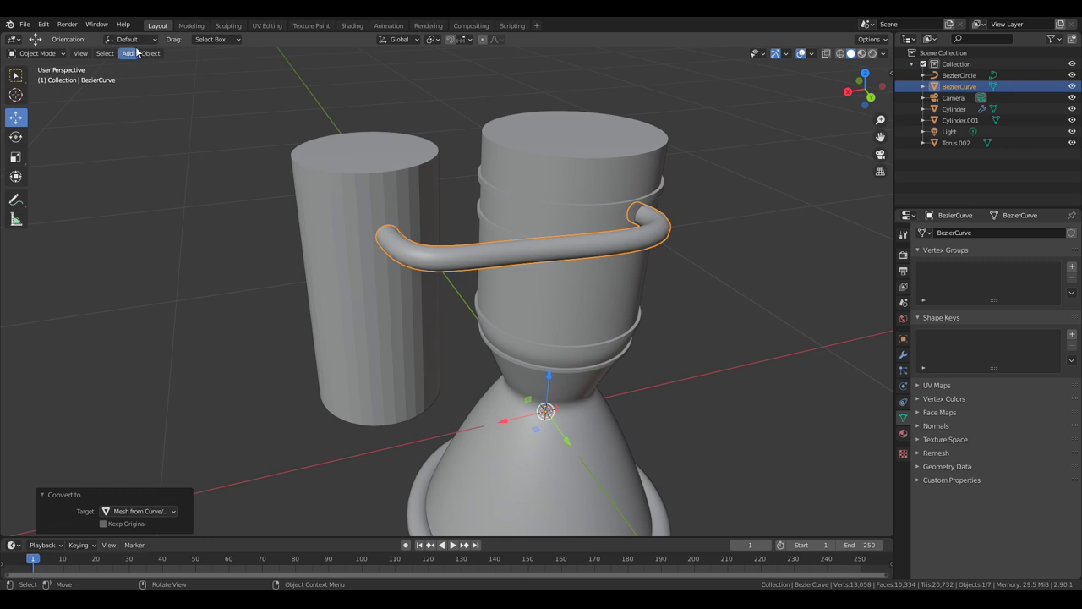
# - Set the pipe mesh's origin to its center of mass (surface)
pyautogui.moveTo(180, 78)
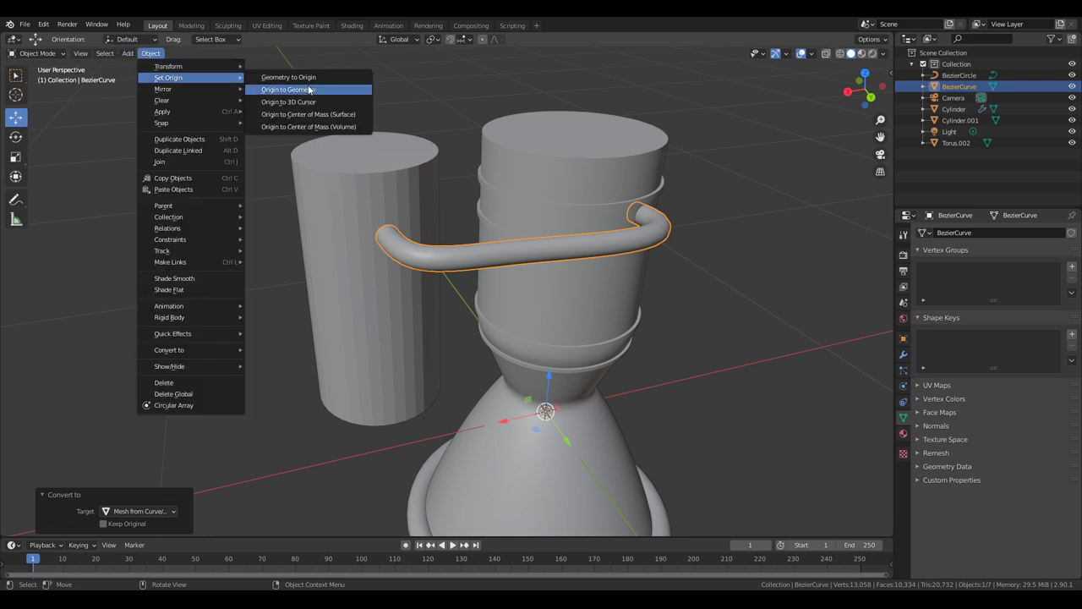
pyautogui.click(337, 114)
pyautogui.moveTo(646, 253); pyautogui.dragTo(621, 300, button='middle')
# - Enter Edit Mode on the converted pipe mesh and examine its segments from both ends
pyautogui.press('Tab')
pyautogui.moveTo(683, 339); pyautogui.dragTo(573, 328, button='middle')
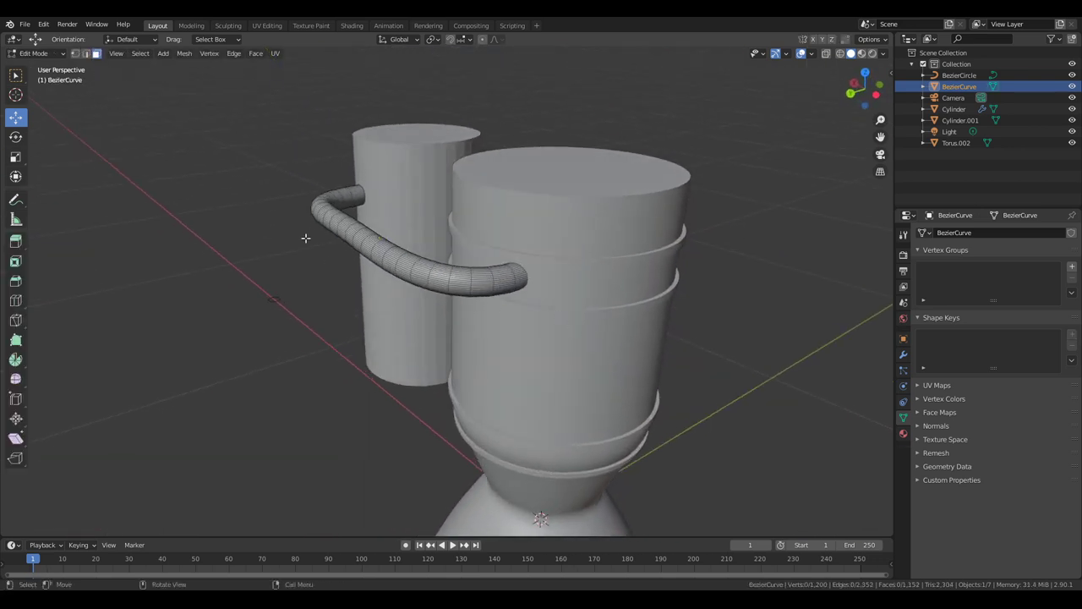
pyautogui.moveTo(462, 280); pyautogui.dragTo(645, 353, button='middle')
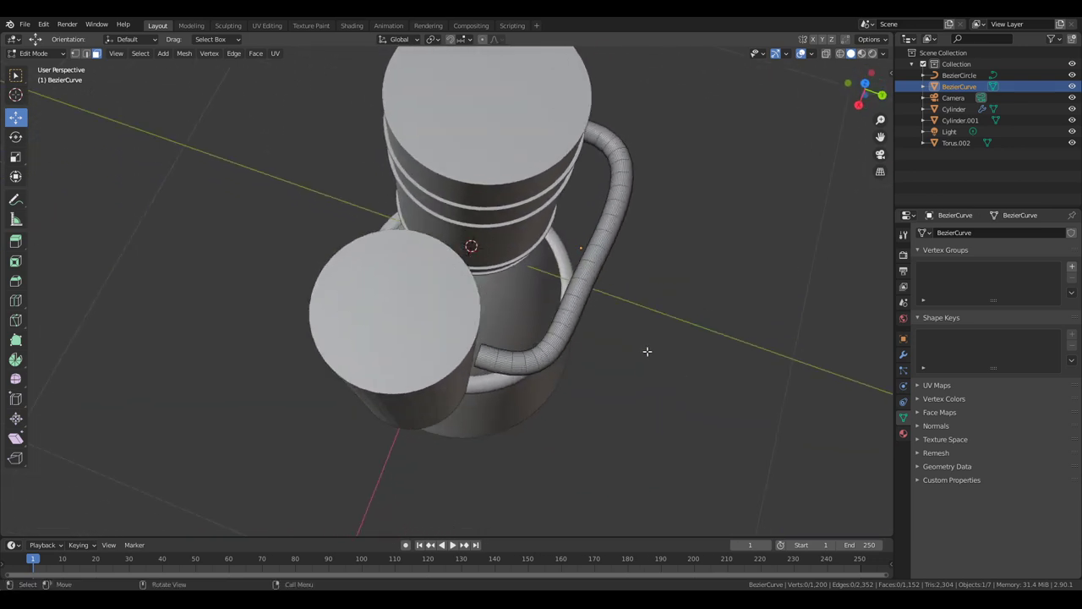
# - Move the pipe's end edge loop at the separate side cylinder about -0.015 m along Y and leave mesh editing
pyautogui.scroll(3, 605, 354)
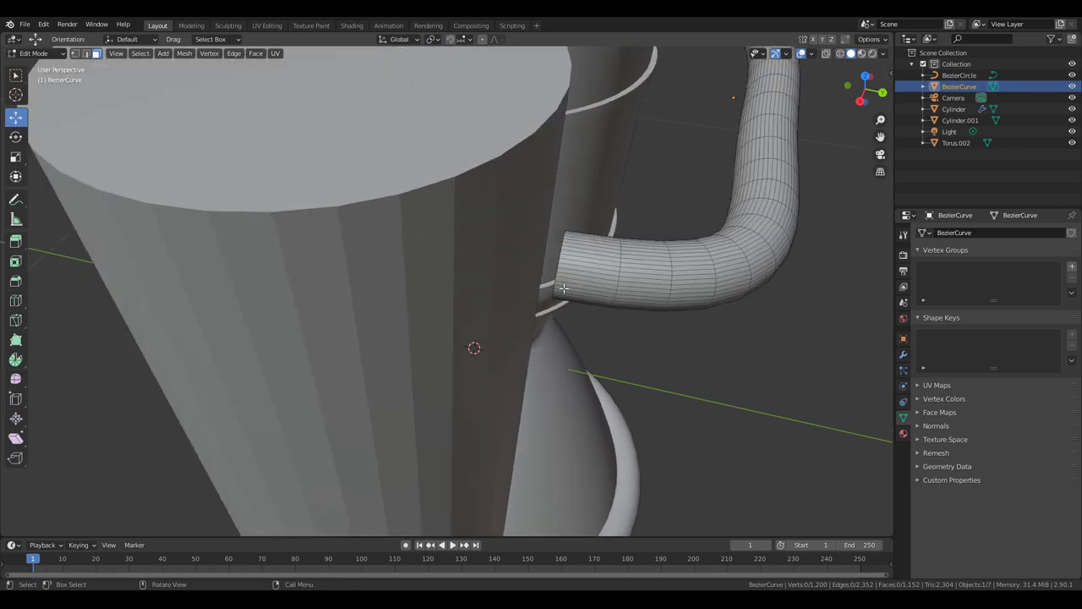
pyautogui.press('2')
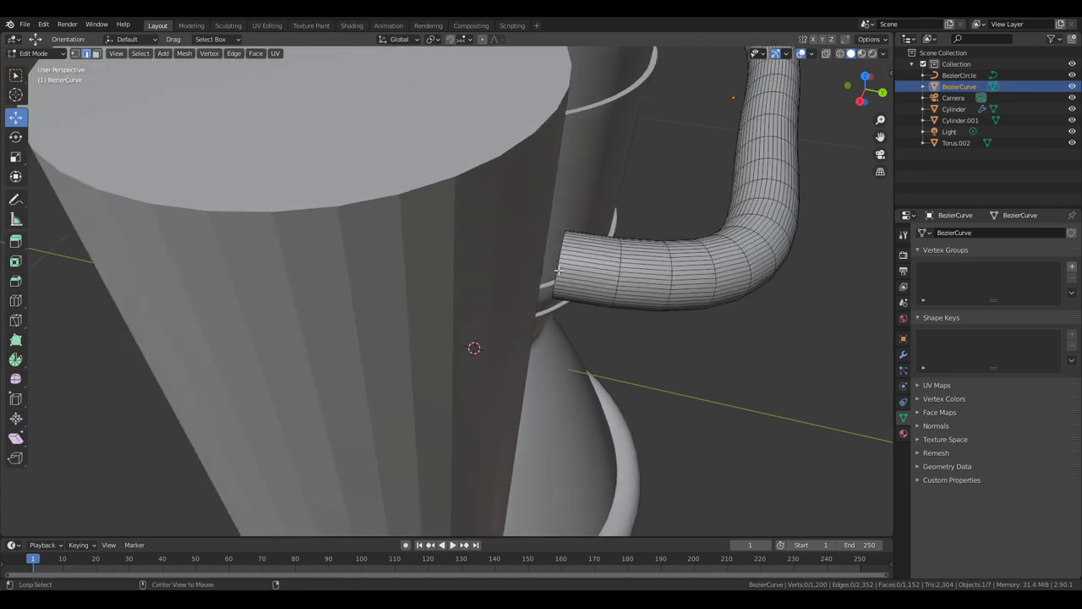
pyautogui.keyDown('alt'); pyautogui.click(557, 270); pyautogui.keyUp('alt')
pyautogui.moveTo(558, 263); pyautogui.dragTo(634, 261, button='middle')
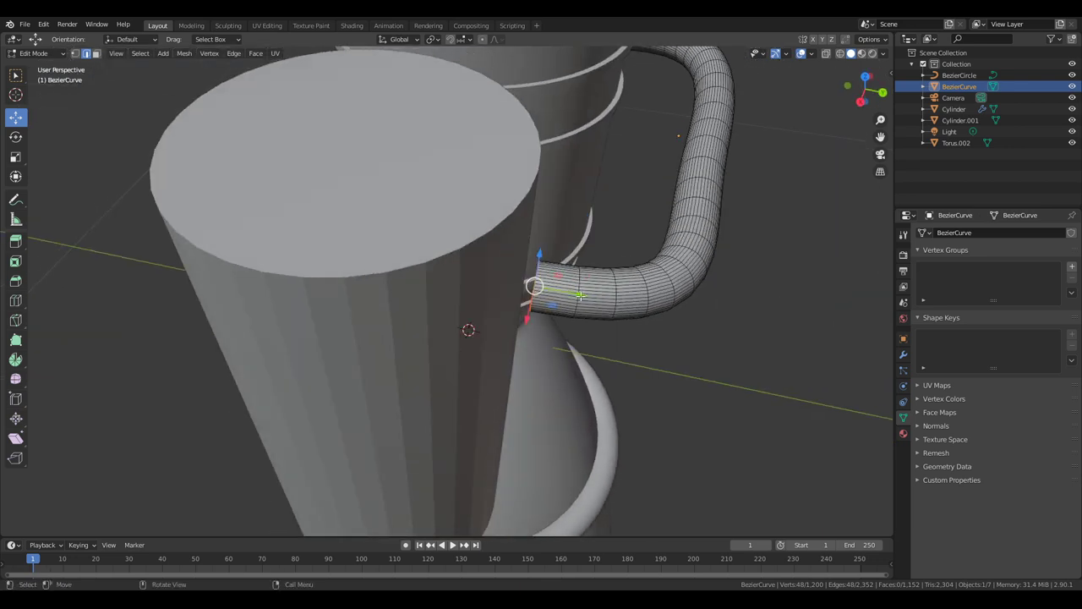
pyautogui.press('g')
pyautogui.press('y')
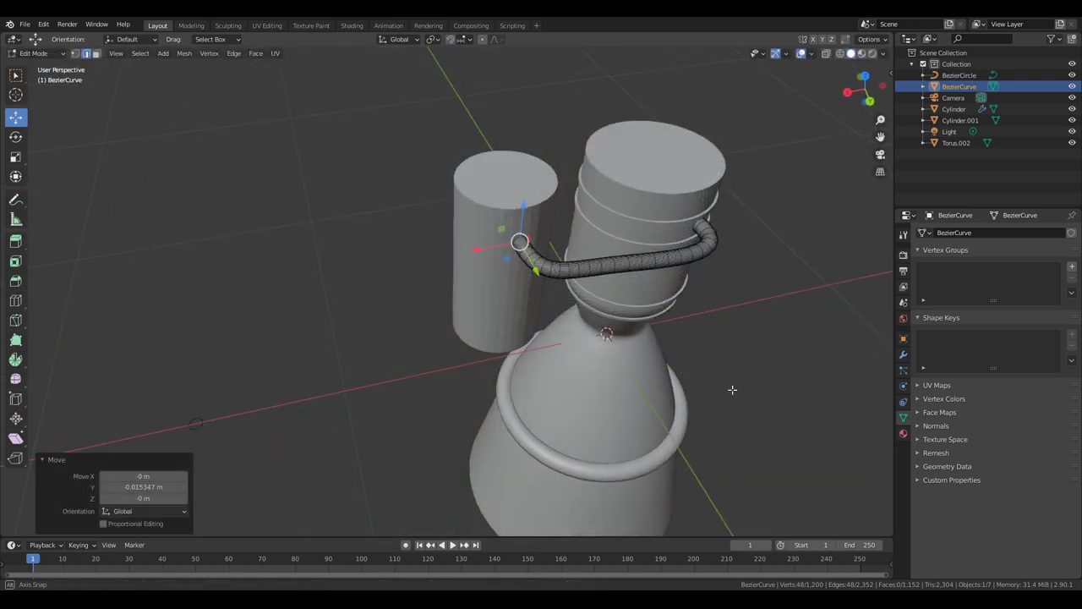
pyautogui.moveTo(732, 387); pyautogui.dragTo(569, 290, button='middle')
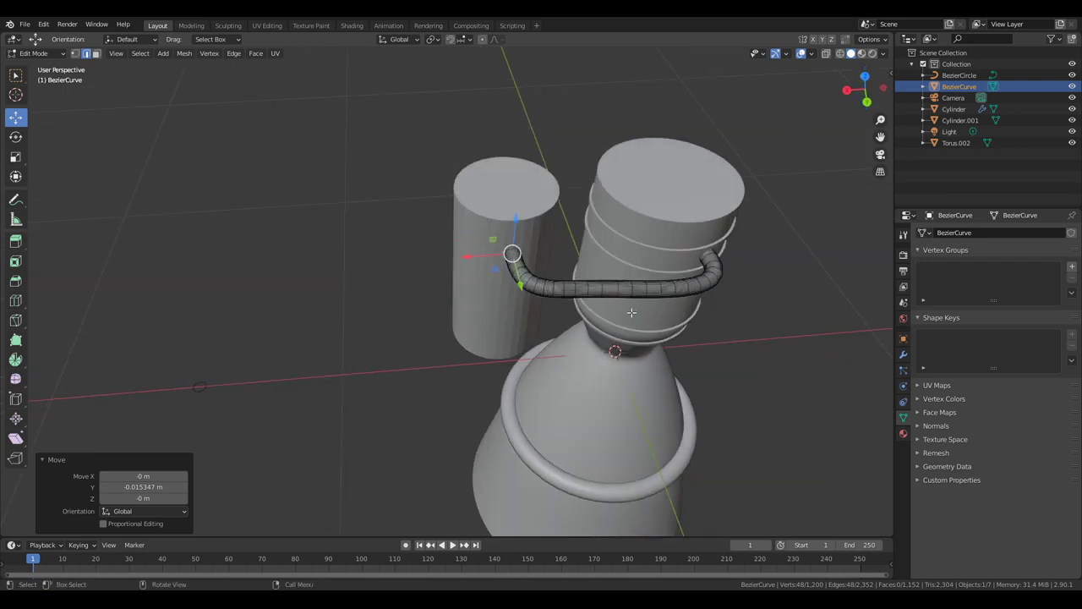
pyautogui.scroll(-3, 640, 314)
pyautogui.scroll(1, 497, 326)
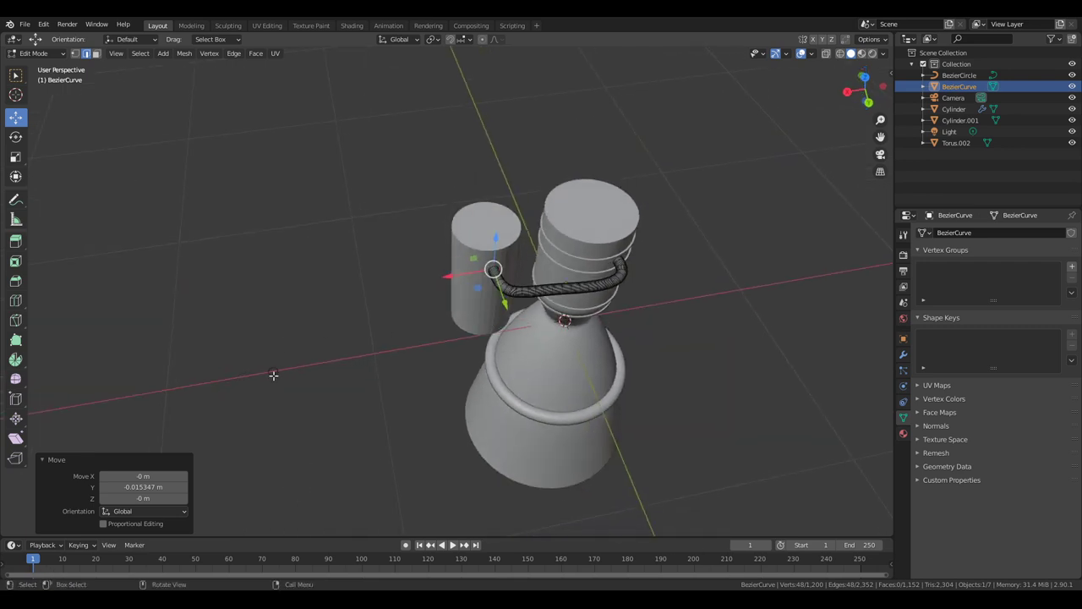
pyautogui.moveTo(620, 267); pyautogui.dragTo(607, 304, button='middle')
pyautogui.press('Tab')
pyautogui.scroll(2, 599, 299)
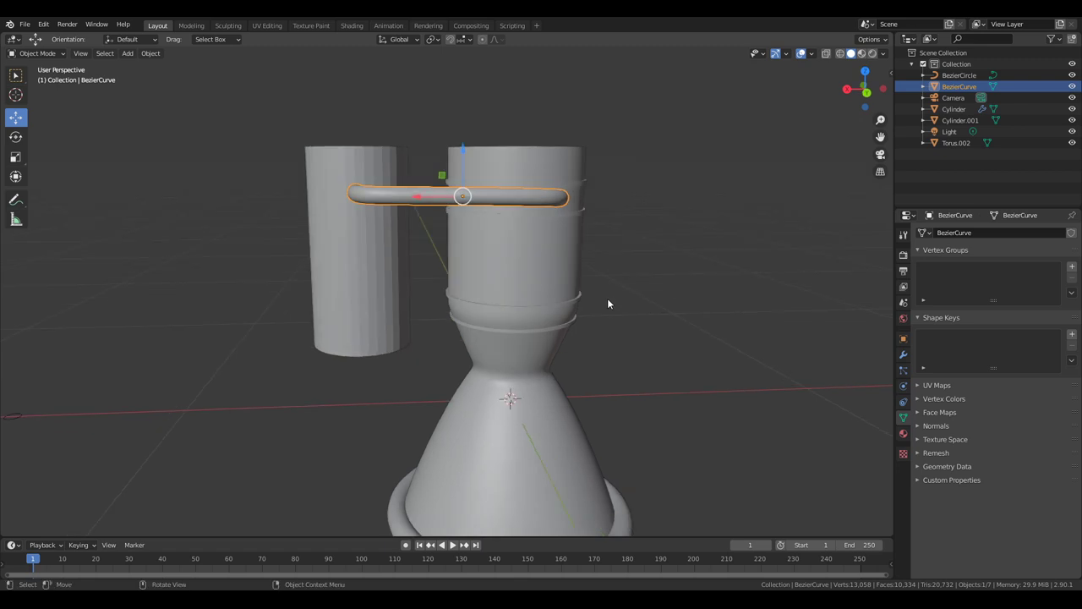
# - Create a Fluent wire between two points on the front of the upper engine cylinder
pyautogui.press('f')
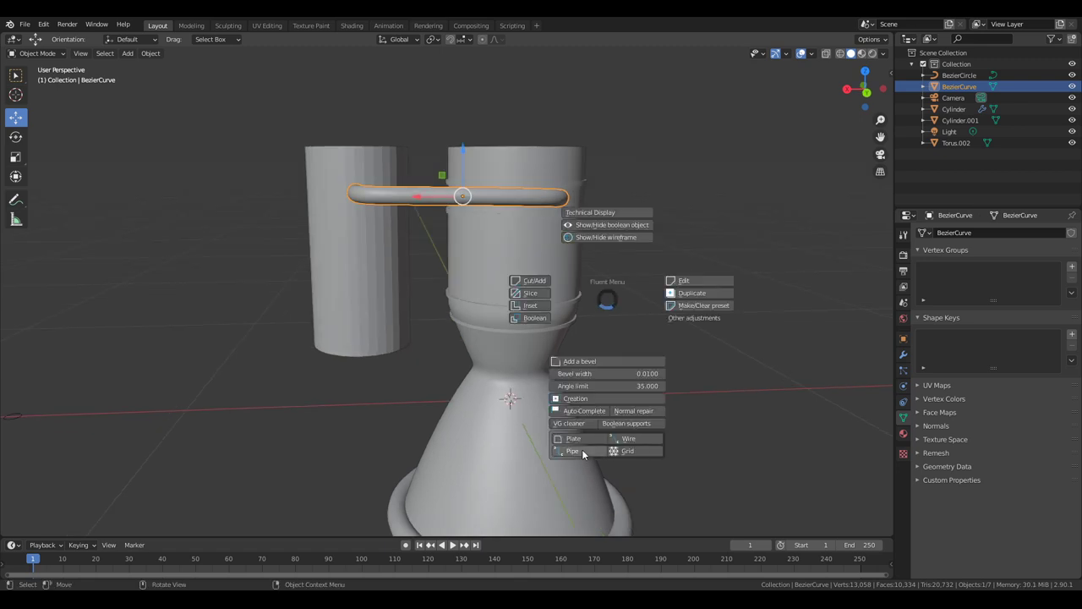
pyautogui.click(622, 446)
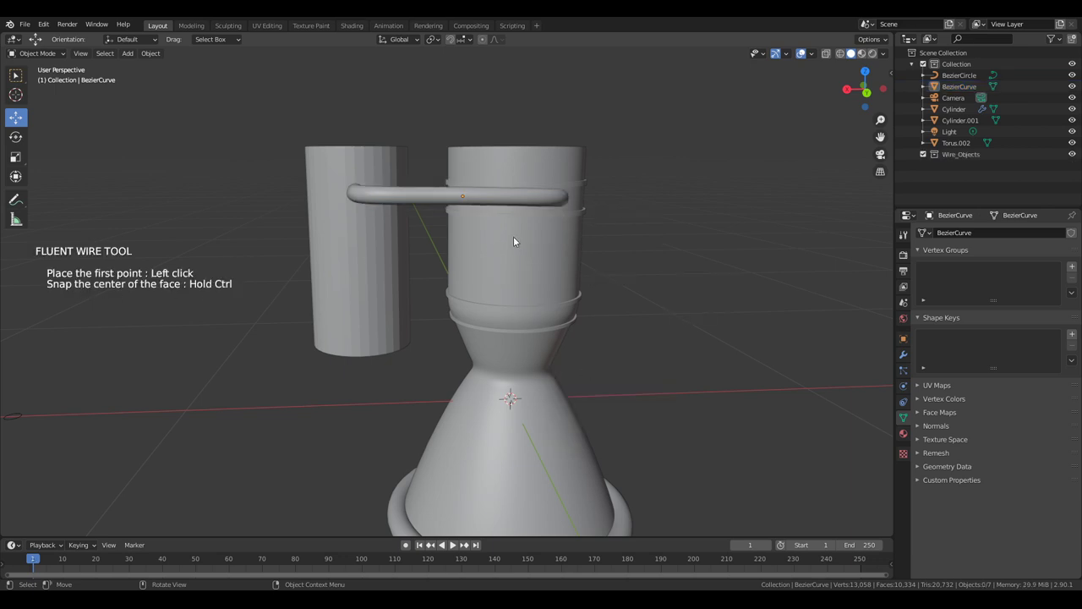
pyautogui.click(525, 281)
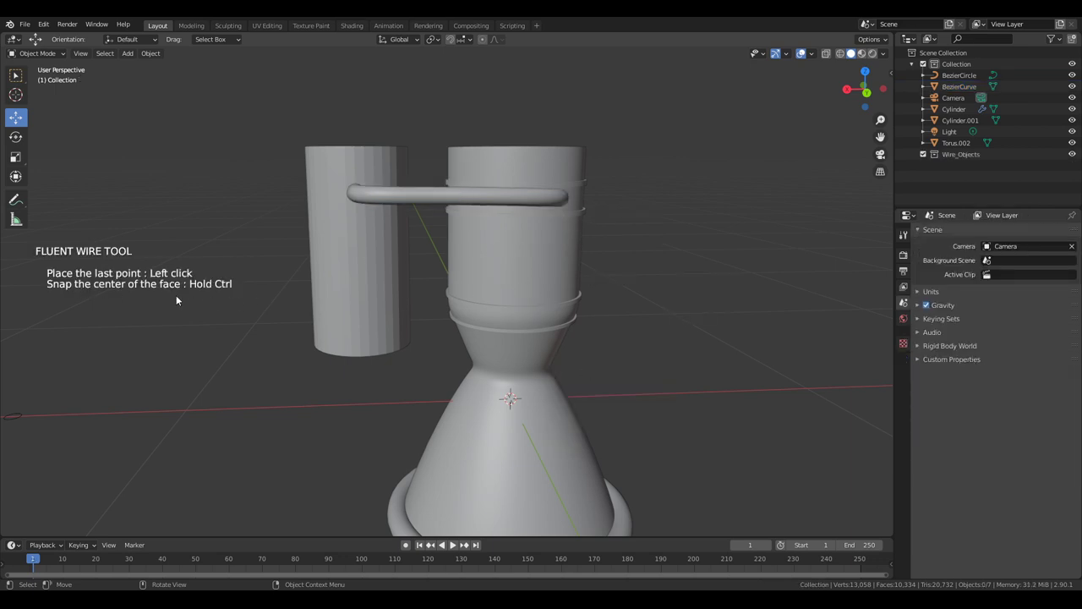
pyautogui.click(497, 313)
pyautogui.moveTo(505, 310); pyautogui.dragTo(623, 335, button='middle')
pyautogui.scroll(3, 649, 332)
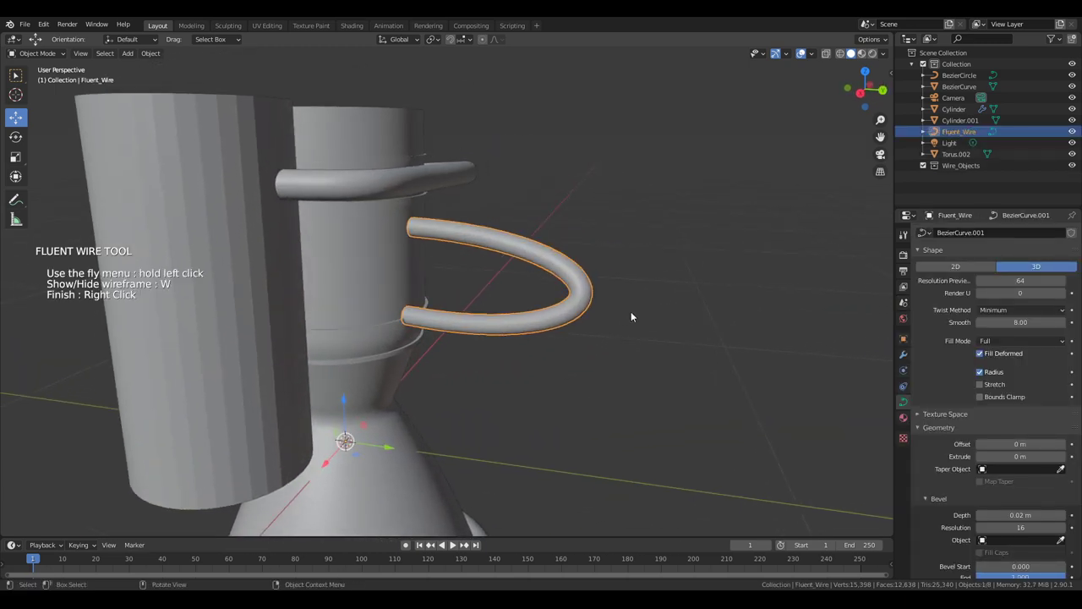
# - Shorten the wire's outward bend so that it loops closer to the cylinder
pyautogui.moveTo(702, 249); pyautogui.dragTo(687, 179)
pyautogui.click(702, 210)
pyautogui.moveTo(588, 239); pyautogui.dragTo(675, 236, button='middle')
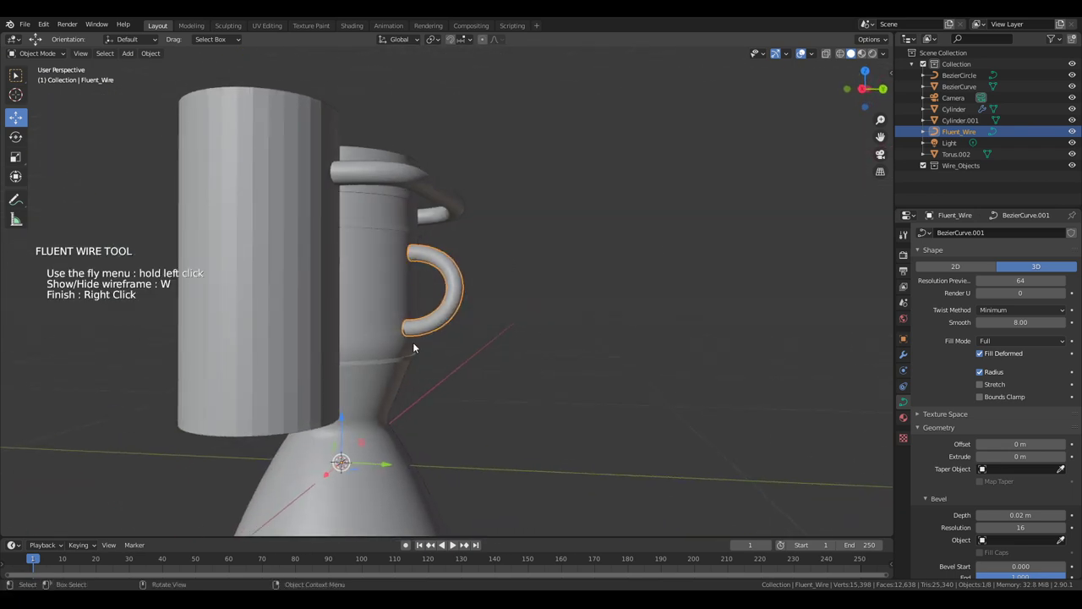
pyautogui.moveTo(532, 214); pyautogui.dragTo(468, 247, button='middle')
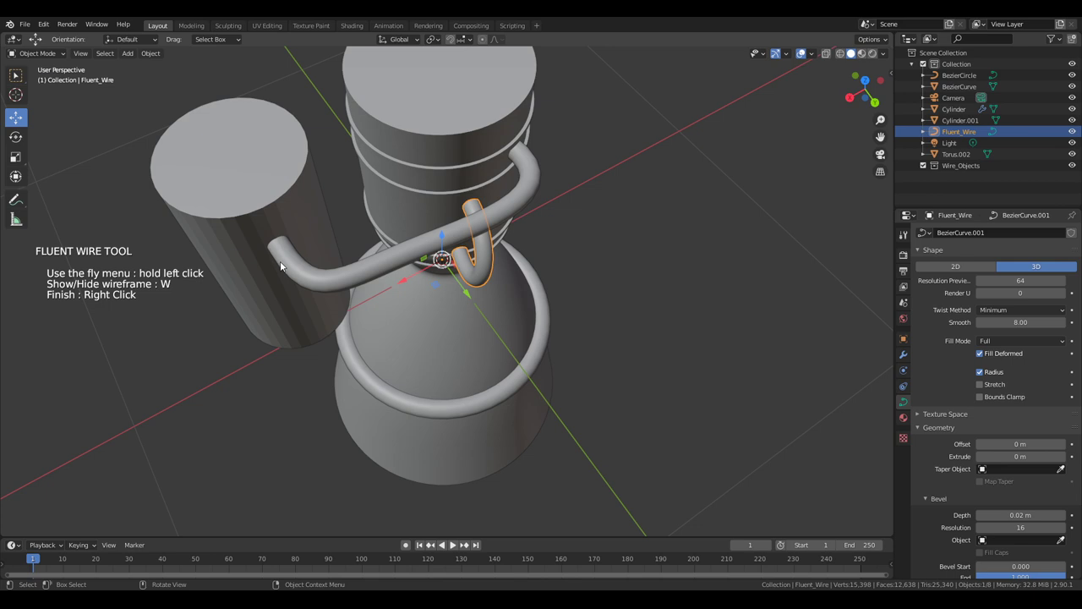
pyautogui.moveTo(525, 166); pyautogui.dragTo(679, 287, button='middle')
# - Set the wire's curve resolution to 24
pyautogui.moveTo(678, 287); pyautogui.dragTo(699, 210)
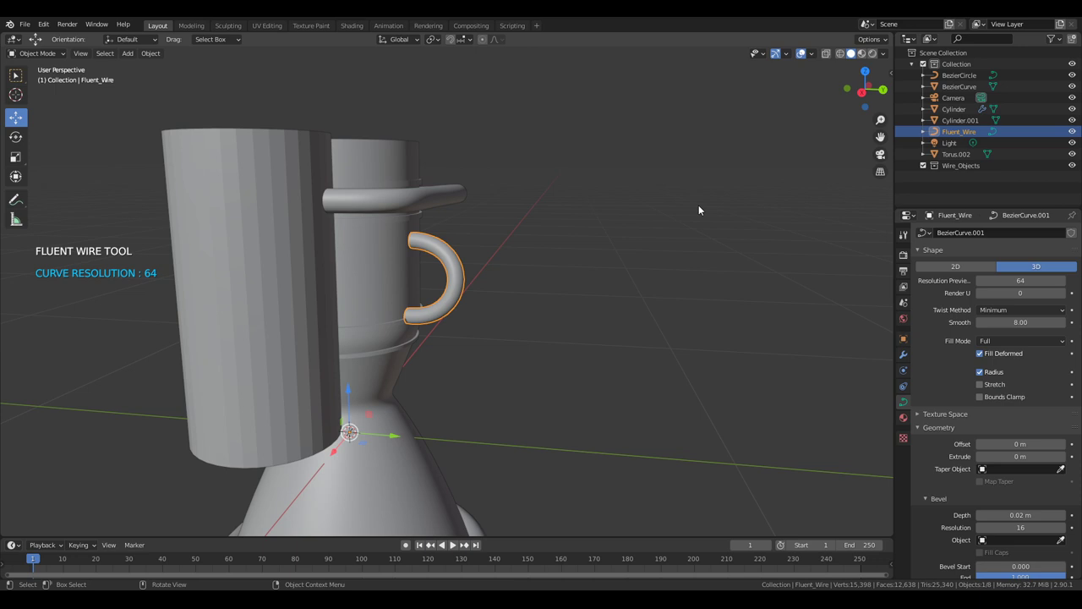
pyautogui.moveTo(234, 359)
pyautogui.click(36, 403)
# - Add a ring around the middle of the wire and reduce its radius to fit closely
pyautogui.moveTo(735, 259); pyautogui.dragTo(770, 241)
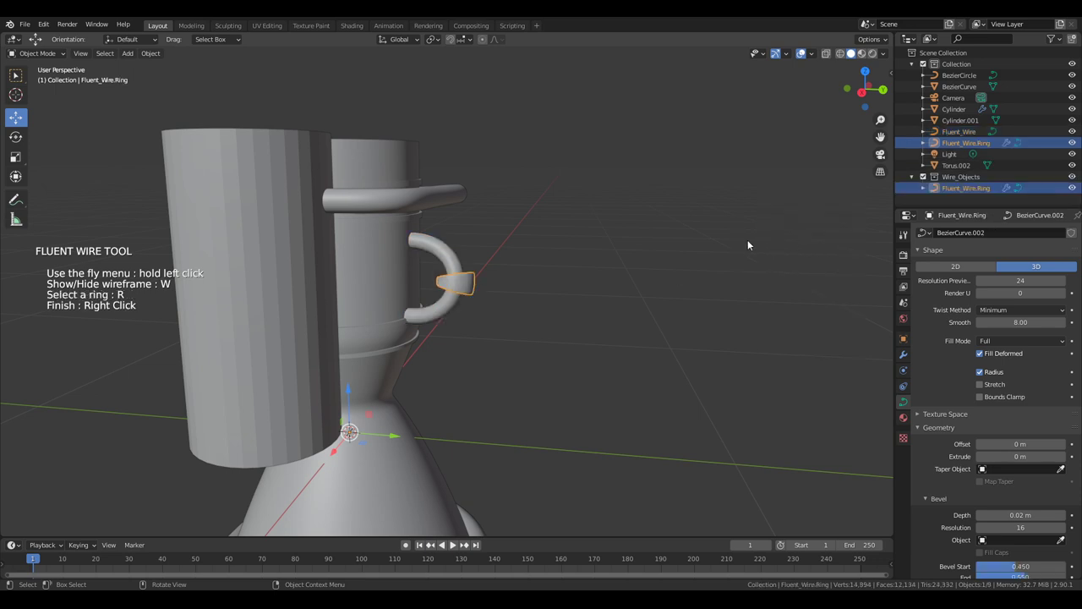
pyautogui.moveTo(768, 245); pyautogui.dragTo(641, 303, button='middle')
pyautogui.scroll(4, 633, 328)
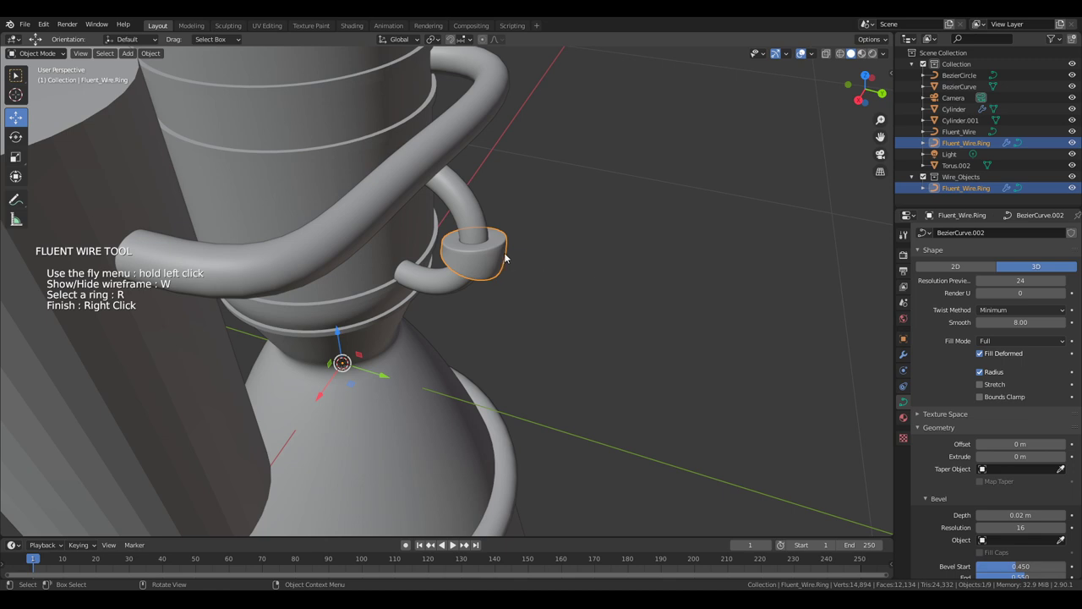
pyautogui.moveTo(652, 244); pyautogui.dragTo(705, 243)
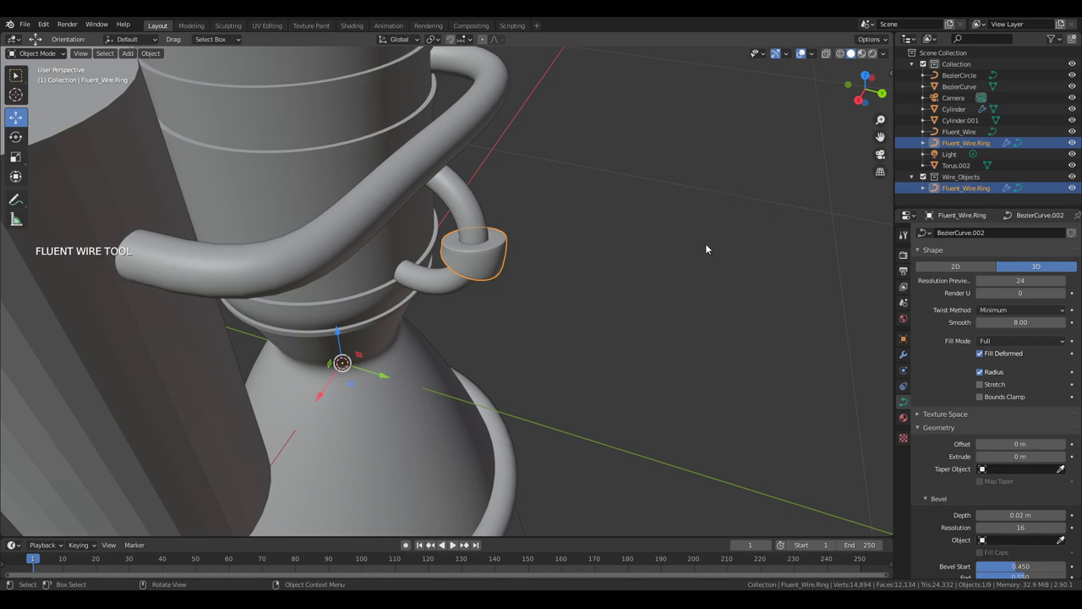
pyautogui.moveTo(701, 248); pyautogui.dragTo(501, 279, button='middle')
pyautogui.scroll(-5, 668, 302)
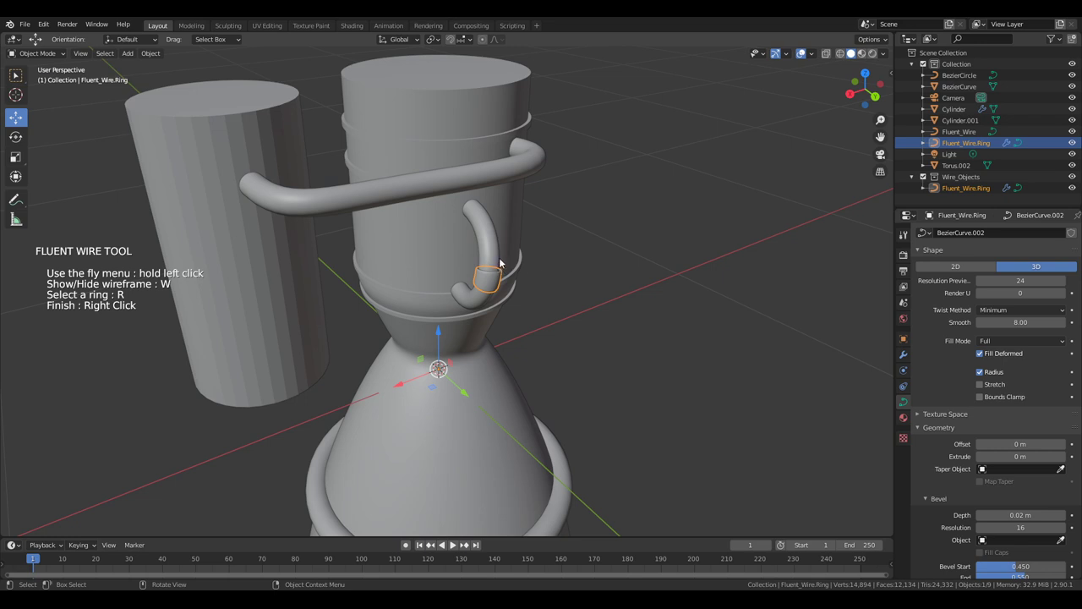
# - Select the wire again, turn it into a coil and adjust the radius
pyautogui.moveTo(699, 223); pyautogui.dragTo(755, 267)
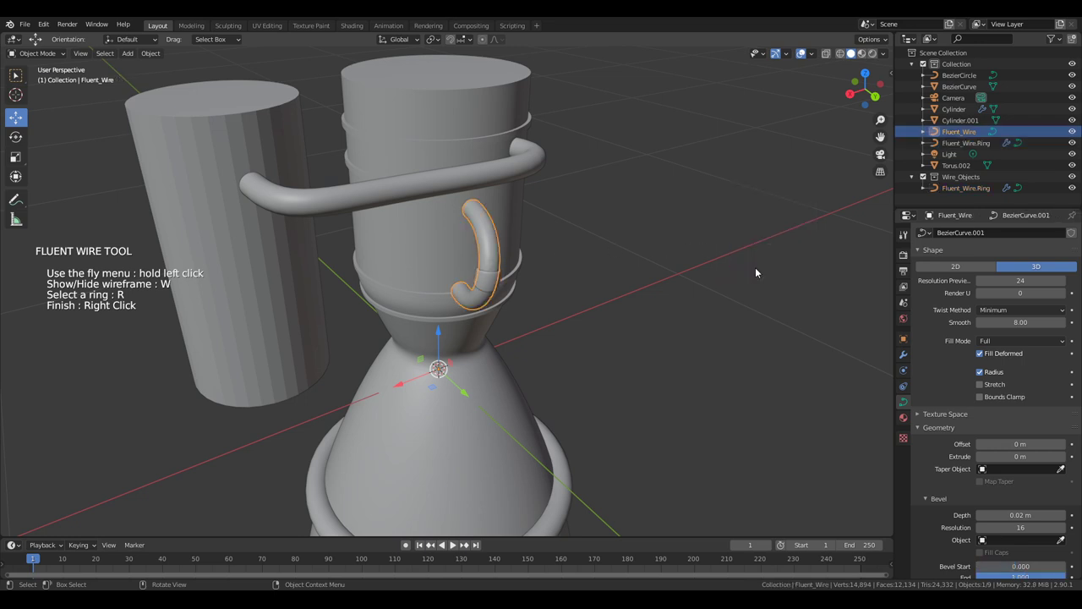
pyautogui.moveTo(713, 230); pyautogui.dragTo(775, 293)
pyautogui.moveTo(697, 291); pyautogui.dragTo(698, 260, button='middle')
pyautogui.moveTo(699, 255); pyautogui.dragTo(745, 230)
pyautogui.scroll(2, 745, 230)
pyautogui.scroll(-2, 744, 229)
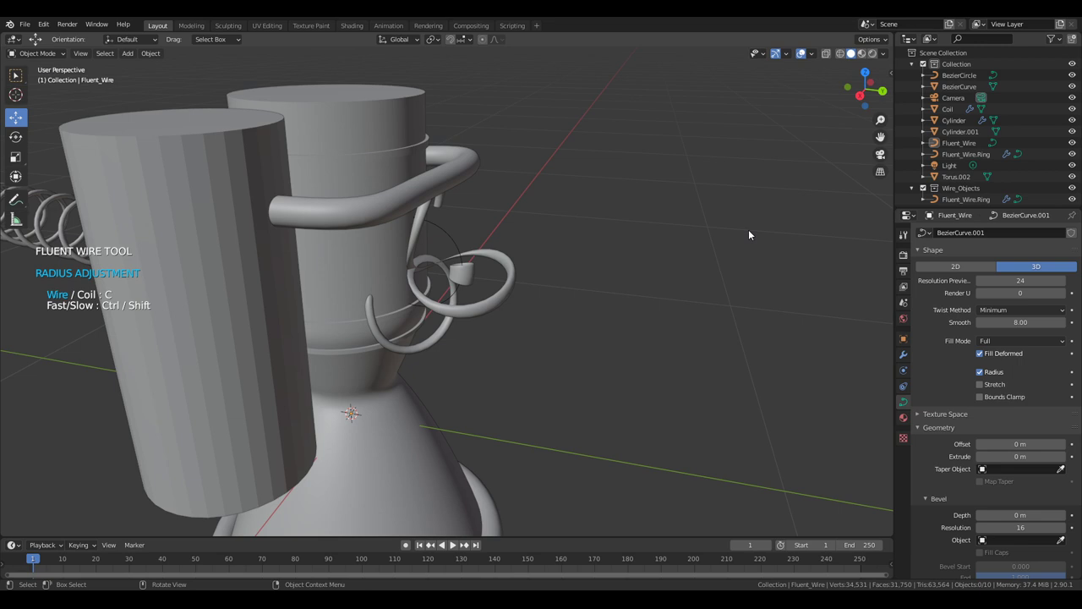
pyautogui.click(746, 234)
# - Try different directions for the coil along the wire and finish the wire tool
pyautogui.moveTo(599, 234); pyautogui.dragTo(186, 239, button='middle')
pyautogui.moveTo(693, 237); pyautogui.dragTo(784, 268)
pyautogui.scroll(-4, 736, 246)
pyautogui.click(673, 248)
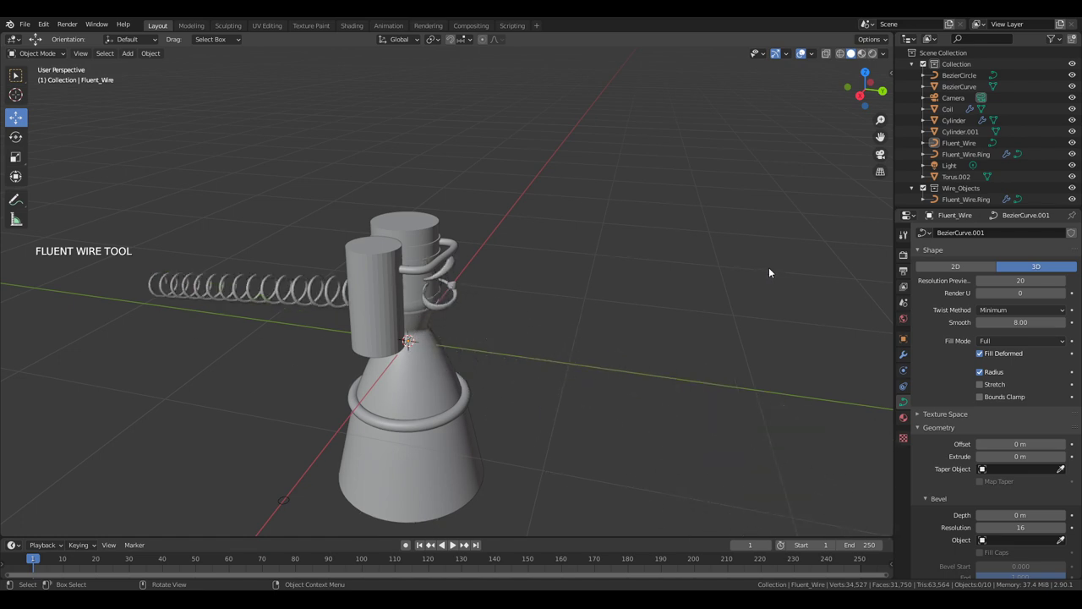
pyautogui.moveTo(761, 269)
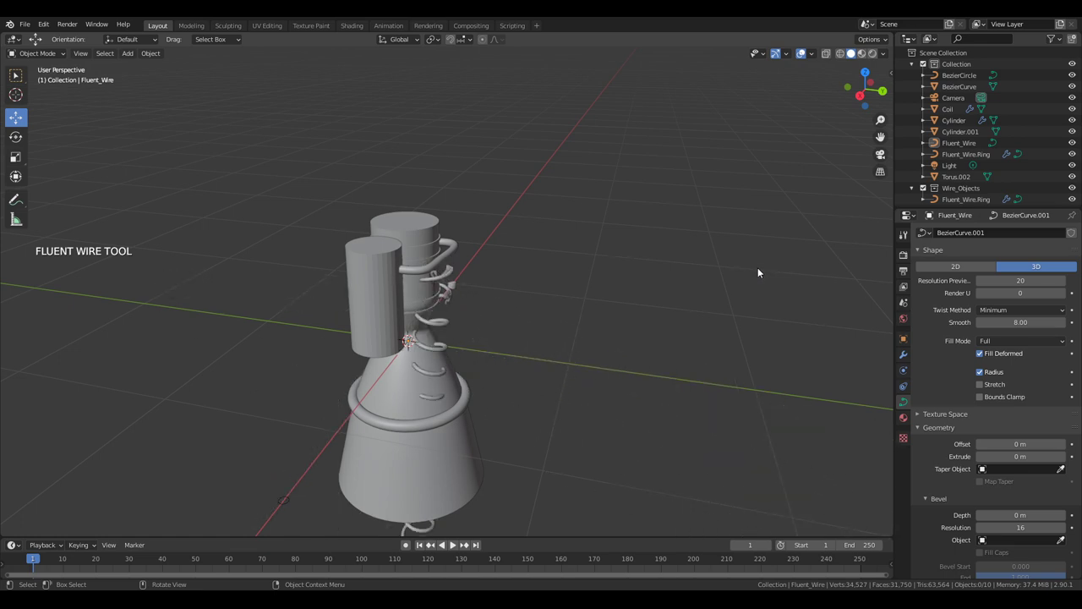
pyautogui.click(759, 271)
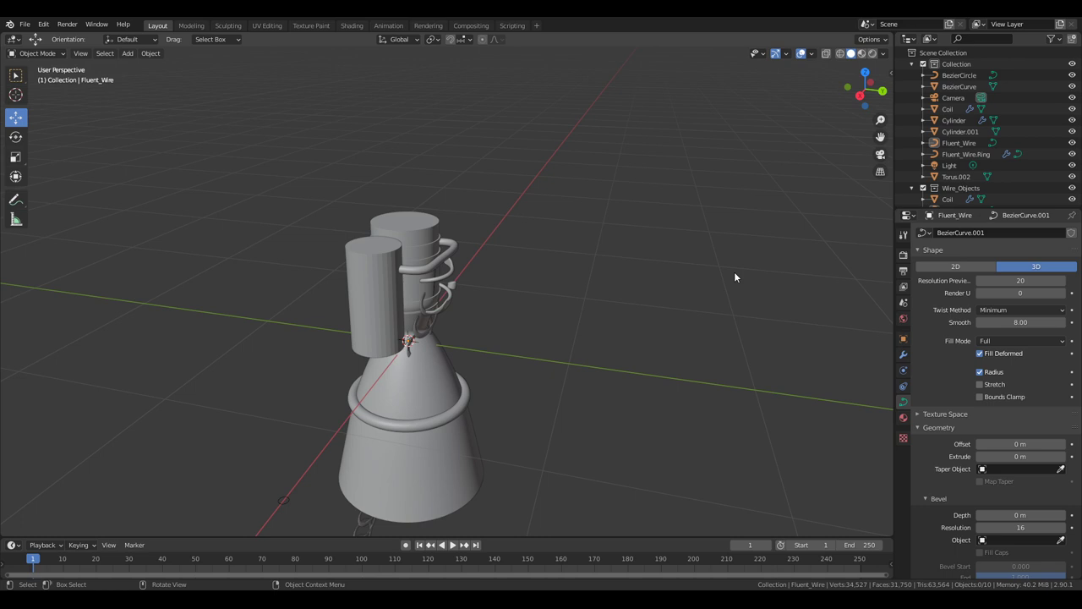
# - Undo the Fluent wire with its ring and coil
pyautogui.hotkey('ctrl', 'z')
pyautogui.moveTo(734, 276); pyautogui.dragTo(626, 279, button='middle')
pyautogui.scroll(3, 698, 282)
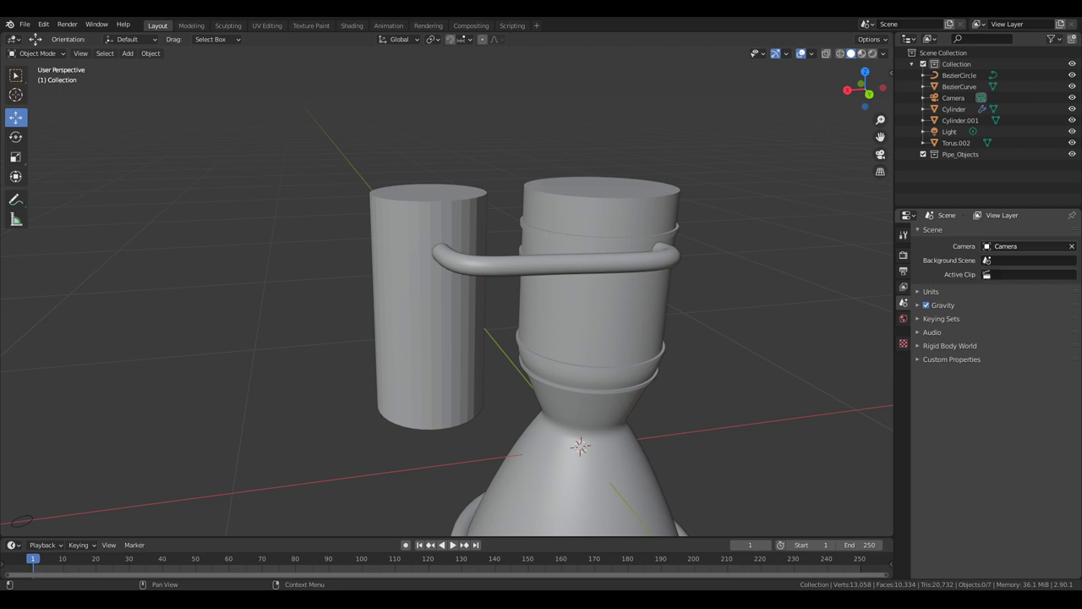
pyautogui.moveTo(677, 363); pyautogui.dragTo(732, 298, button='middle')
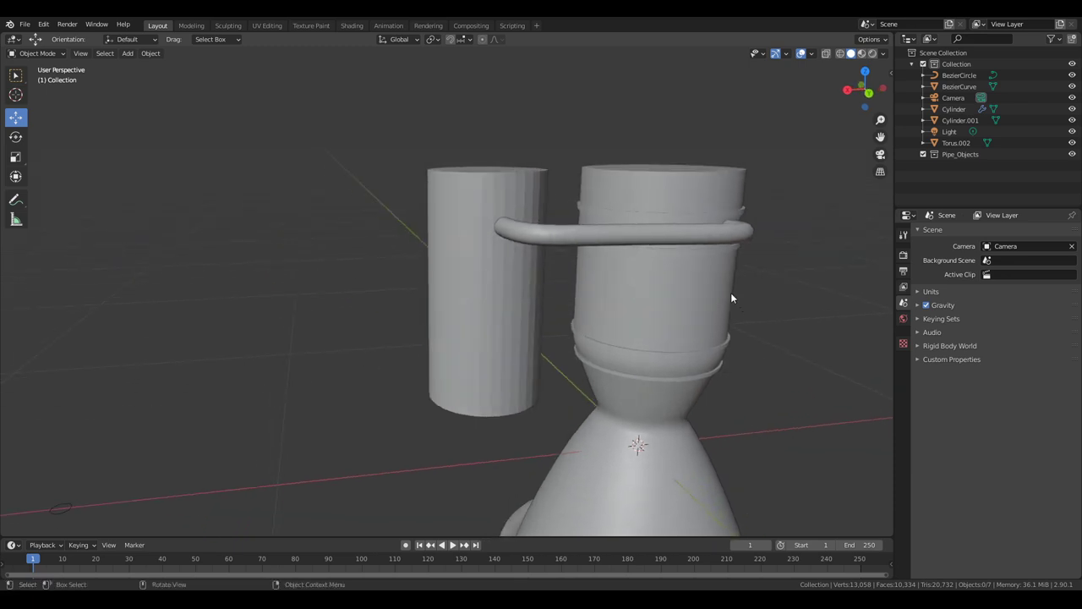
pyautogui.moveTo(744, 273); pyautogui.dragTo(744, 284, button='middle')
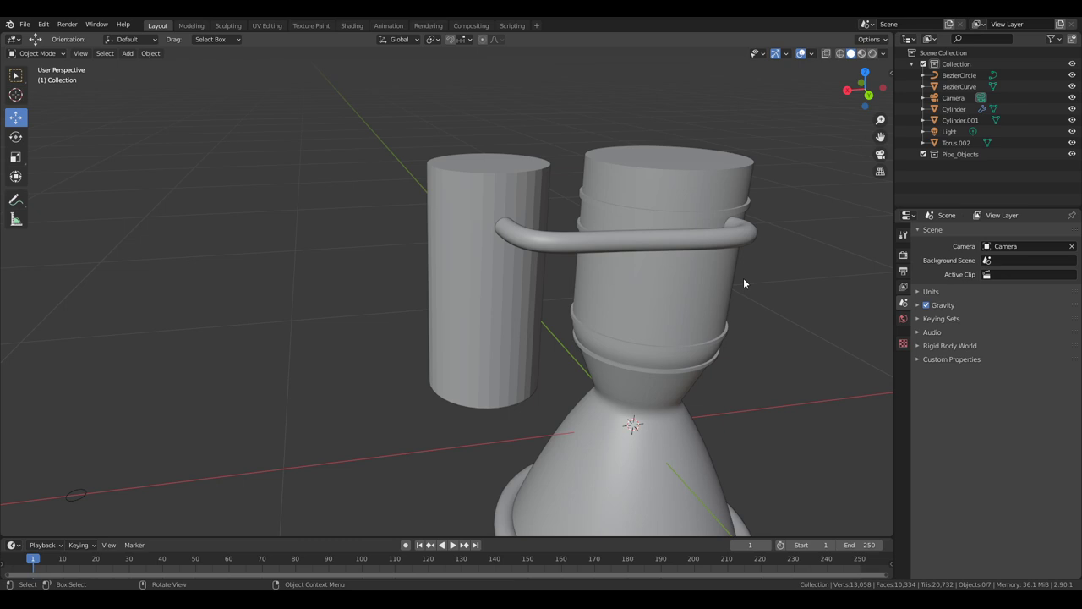
pyautogui.keyDown('shift'); pyautogui.moveTo(744, 284); pyautogui.dragTo(743, 284, button='middle'); pyautogui.keyUp('shift')
# - Undo the earlier changes to the pipe back to before its mesh conversion, restoring the editable Bezier curve
pyautogui.hotkey('ctrl', 'z')
pyautogui.hotkey('ctrl', 'z')
pyautogui.hotkey('ctrl', 'z')
pyautogui.hotkey('ctrl', 'z')
pyautogui.hotkey('ctrl', 'z')
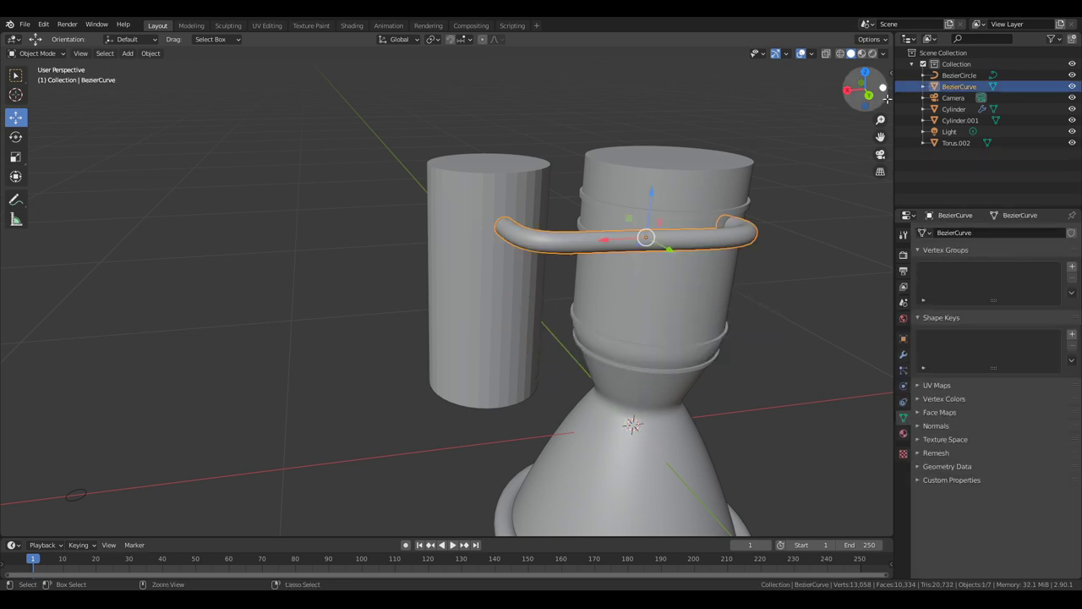
pyautogui.press('3')
pyautogui.press('Tab')
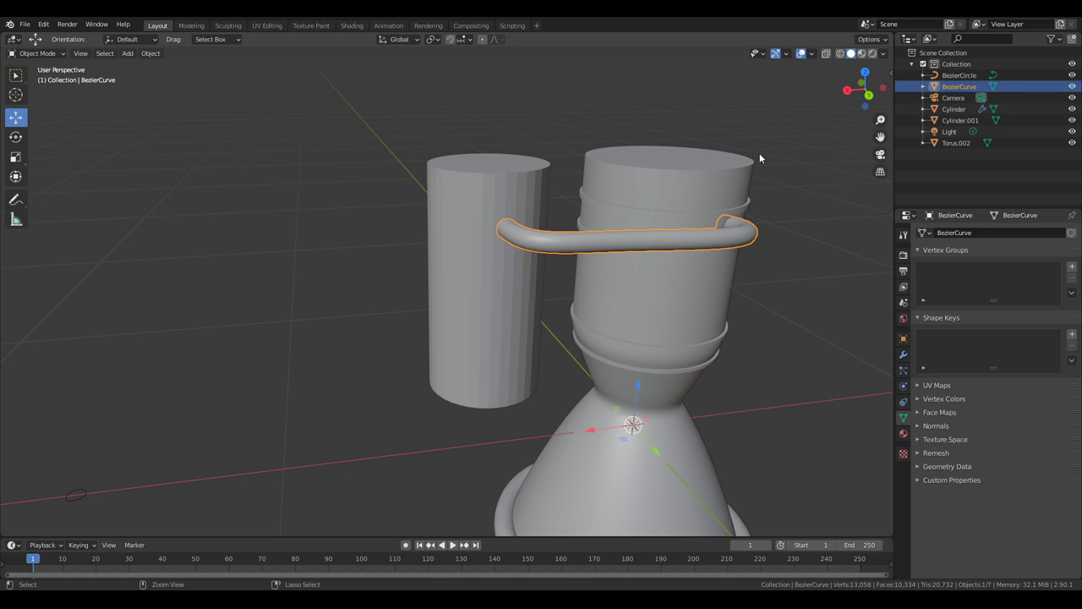
pyautogui.hotkey('ctrl', 'z')
# - Move the pipe curve's end control point at the side cylinder about 0.02 m along X and leave curve editing
pyautogui.moveTo(760, 157); pyautogui.dragTo(560, 282, button='middle')
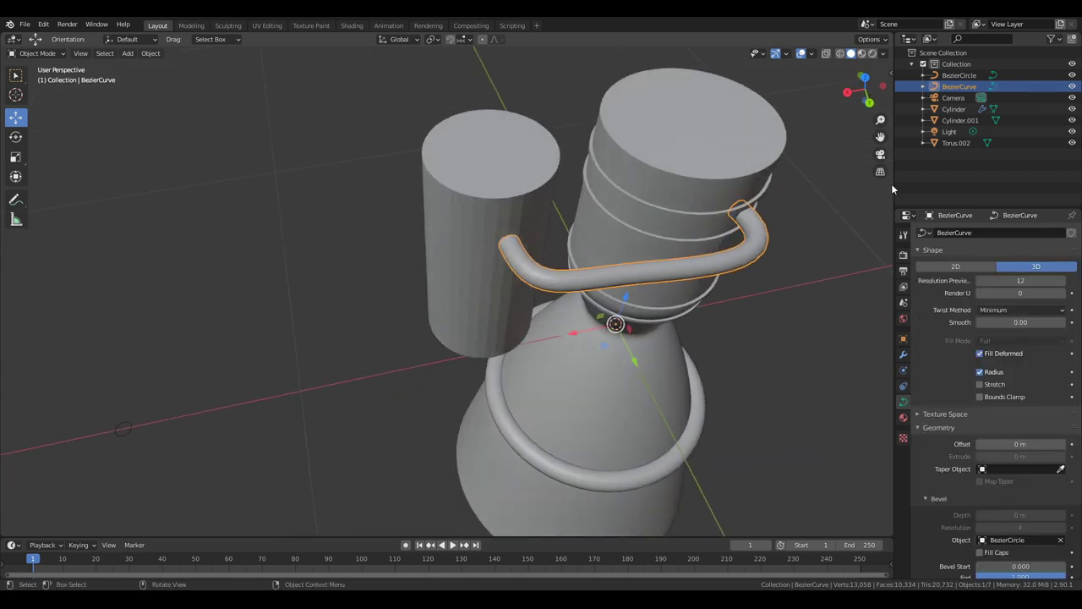
pyautogui.press('Tab')
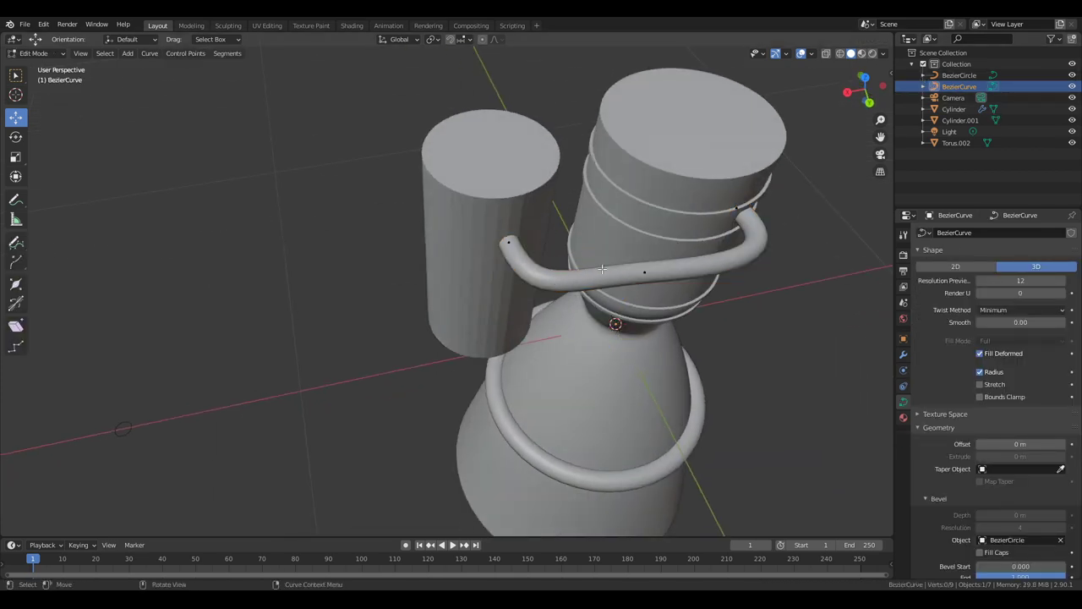
pyautogui.click(508, 243)
pyautogui.press('g')
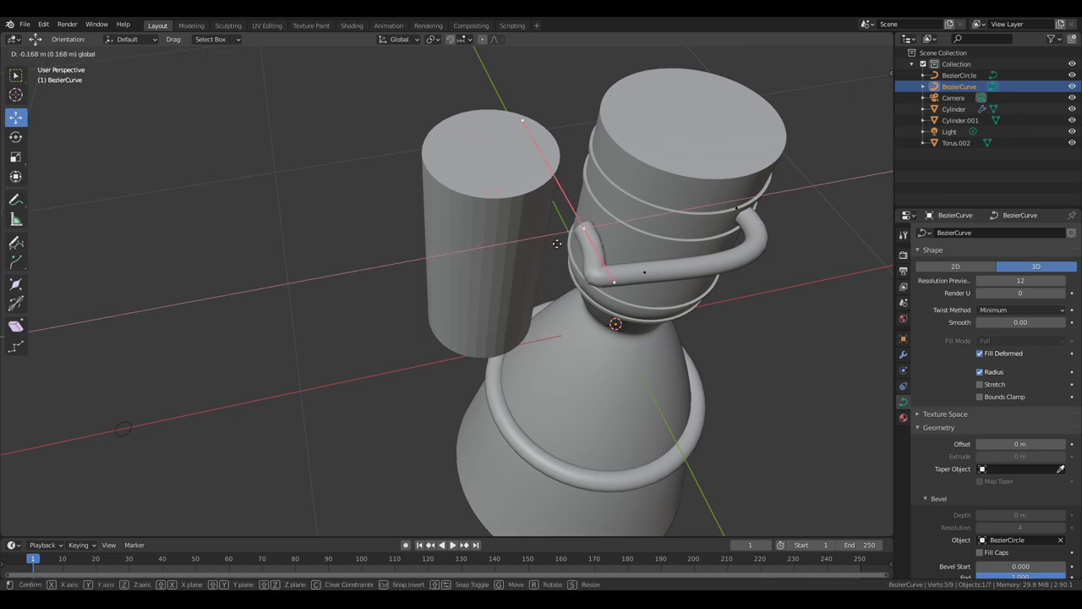
pyautogui.press('x')
pyautogui.click(471, 262)
pyautogui.moveTo(471, 262); pyautogui.dragTo(644, 313, button='middle')
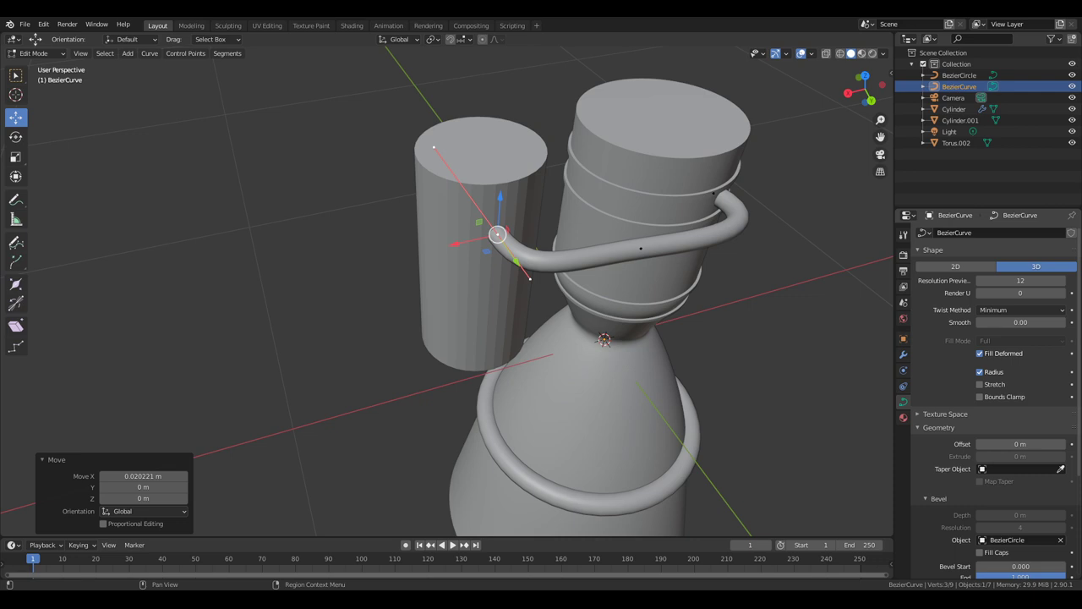
pyautogui.scroll(-3, 746, 270)
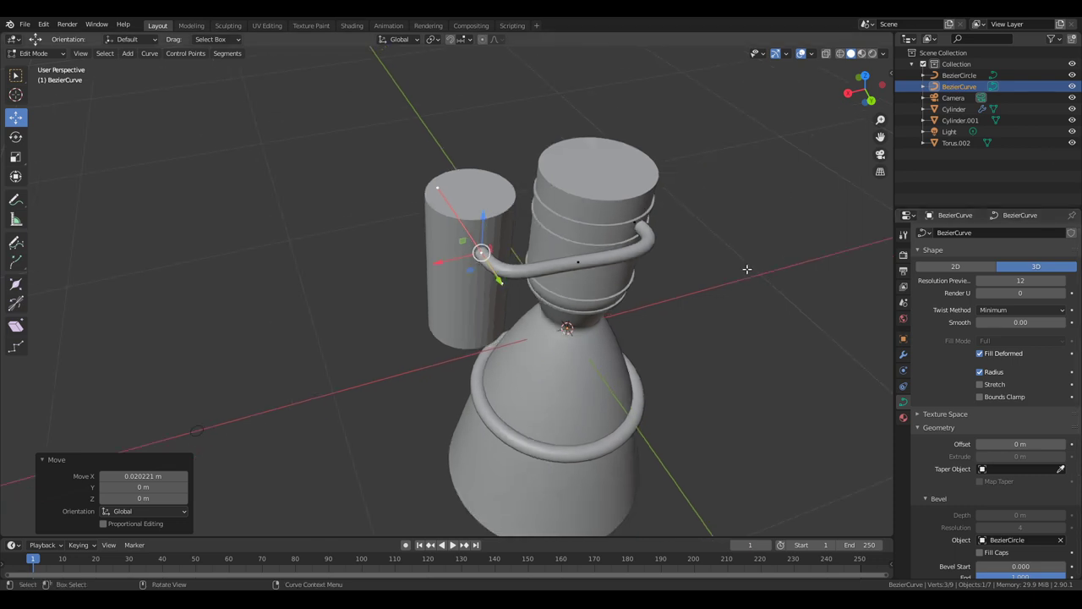
pyautogui.click(745, 269)
pyautogui.press('Tab')
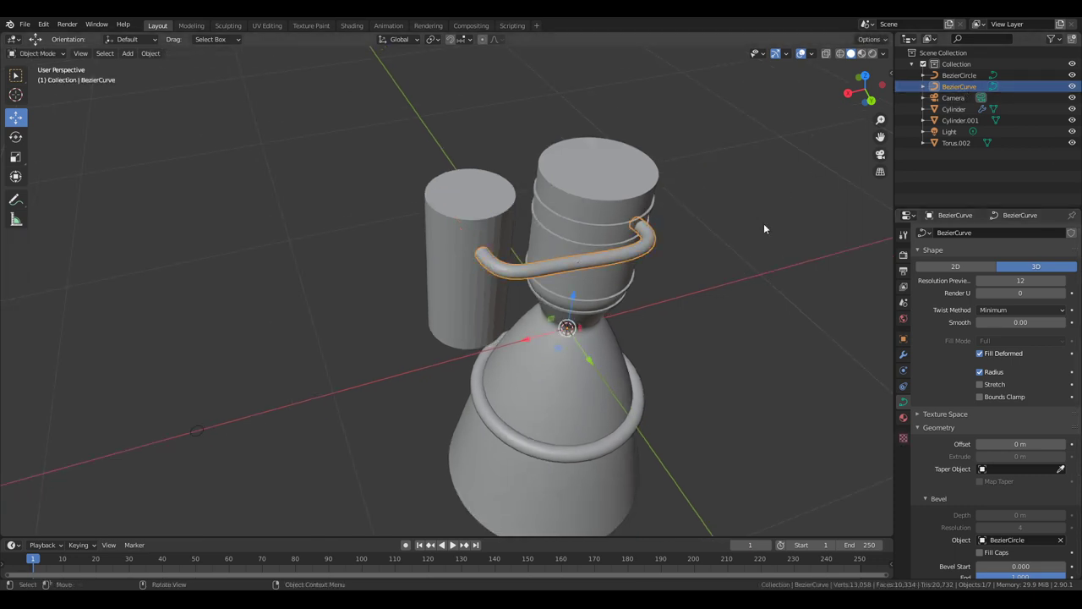
# - Duplicate the pipe curve in place
pyautogui.hotkey('shift', 'd')
pyautogui.rightClick(761, 223)
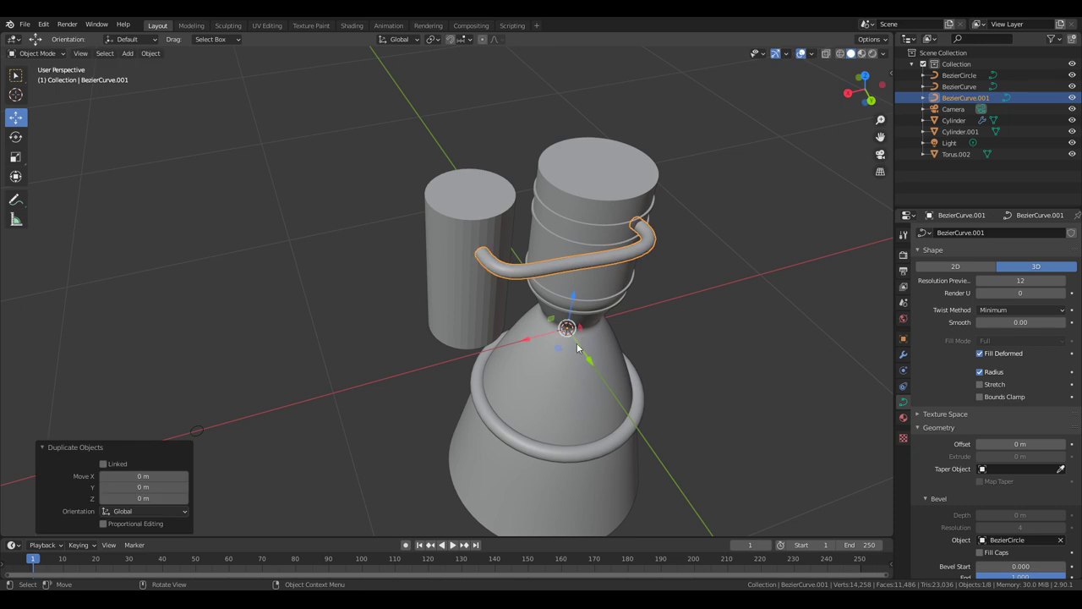
# - Raise the duplicated pipe about 0.19 m along Z above the original pipe
pyautogui.moveTo(574, 300); pyautogui.dragTo(578, 269)
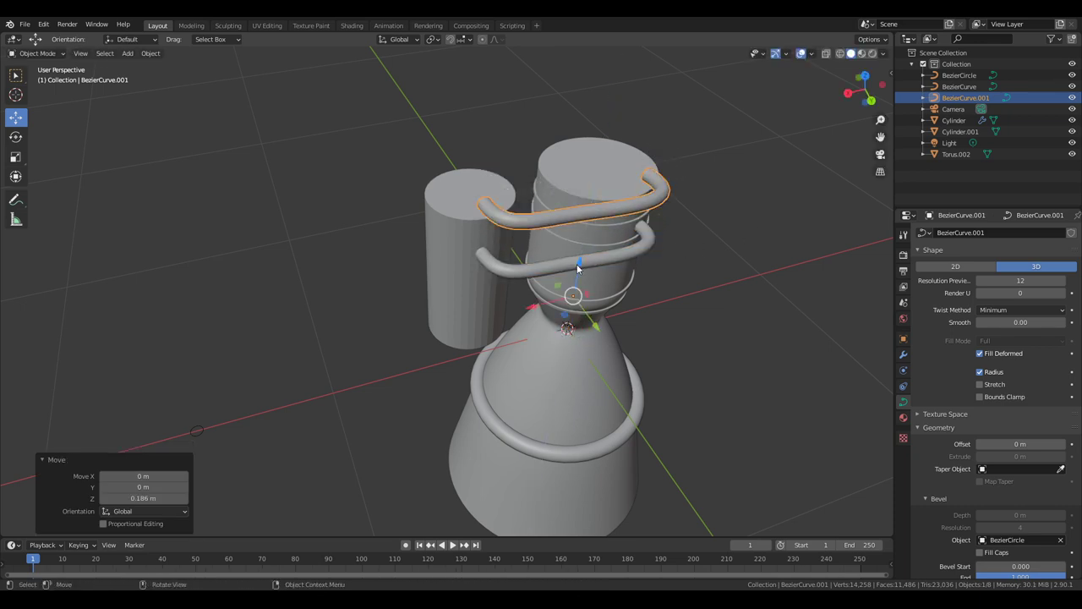
pyautogui.moveTo(577, 269); pyautogui.dragTo(701, 284, button='middle')
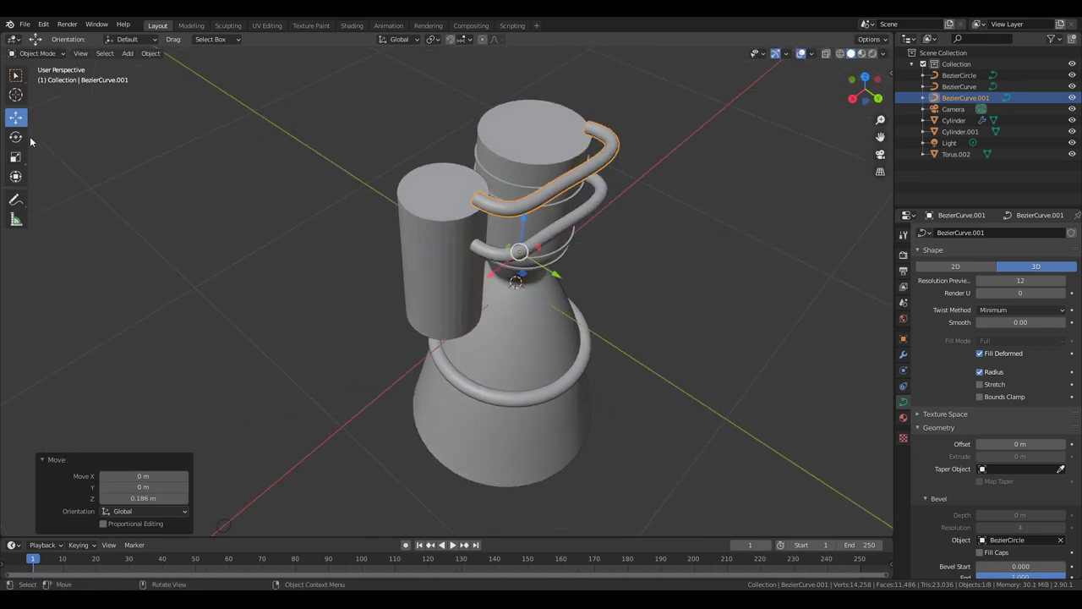
pyautogui.hotkey('alt', 'a')
pyautogui.click(545, 197)
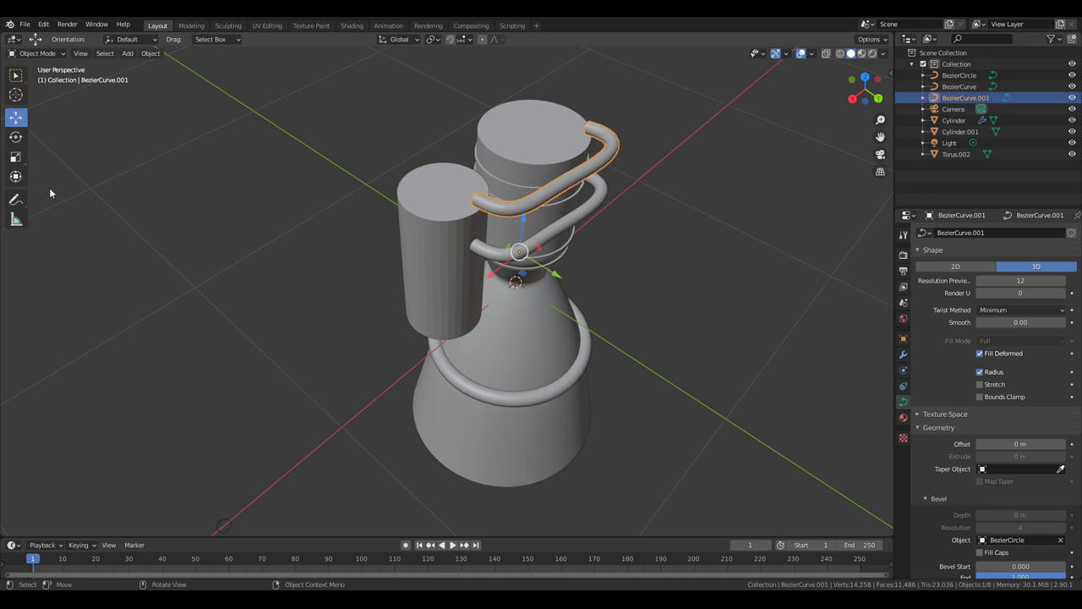
# - Rotate the duplicated pipe about Z so that it faces the engine from the side opposite the original pipe
pyautogui.click(15, 136)
pyautogui.moveTo(545, 279); pyautogui.dragTo(273, 195)
pyautogui.moveTo(621, 245); pyautogui.dragTo(475, 268, button='middle')
pyautogui.moveTo(449, 257); pyautogui.dragTo(461, 250)
pyautogui.moveTo(461, 250); pyautogui.dragTo(592, 287, button='middle')
# - Lower the duplicated pipe about 0.56 m along Z and shift it about 0.39 m along X toward the side cylinder
pyautogui.click(15, 118)
pyautogui.moveTo(361, 284); pyautogui.dragTo(397, 385)
pyautogui.press('g')
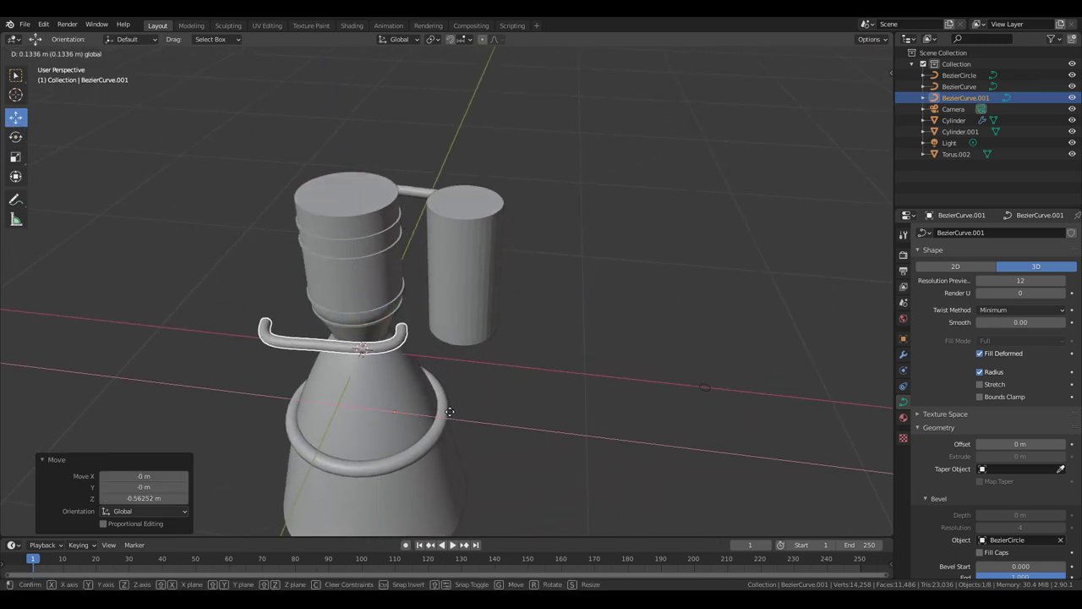
pyautogui.click(495, 415)
pyautogui.moveTo(495, 415); pyautogui.dragTo(238, 324, button='middle')
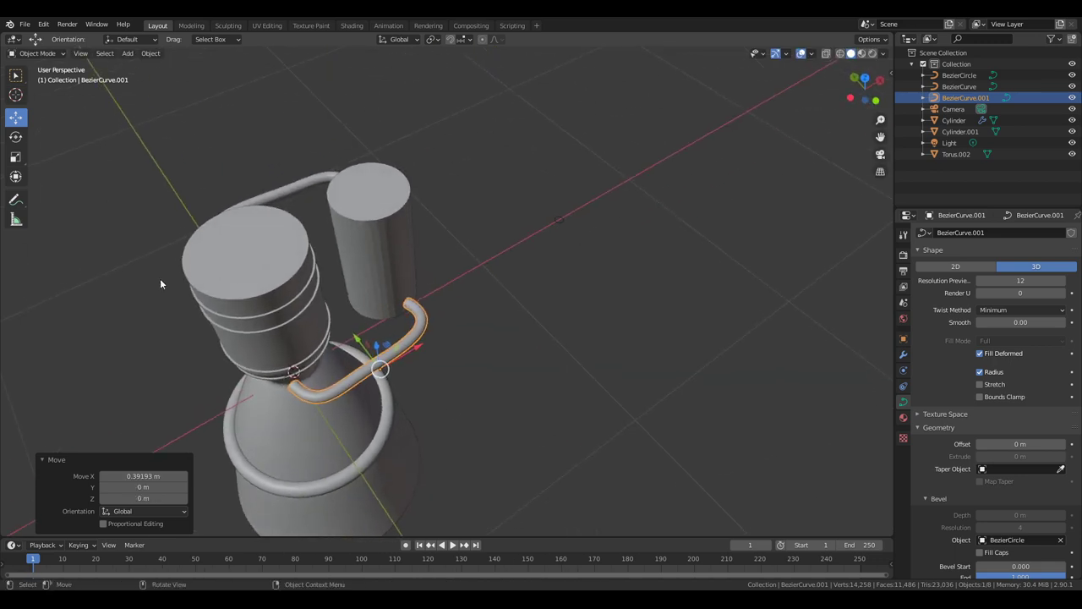
# - Rotate the duplicated pipe about -8° around Z to align its ends with the engine body and side cylinder
pyautogui.click(15, 136)
pyautogui.moveTo(399, 381); pyautogui.dragTo(389, 406)
pyautogui.moveTo(389, 406); pyautogui.dragTo(489, 347, button='middle')
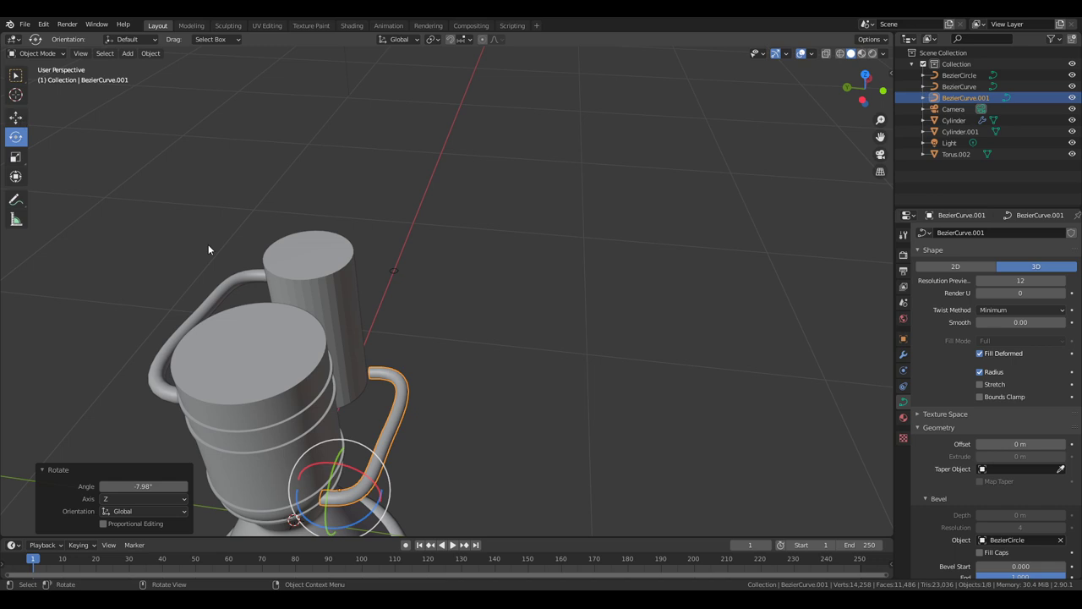
pyautogui.moveTo(80, 170); pyautogui.dragTo(475, 187, button='middle')
# - Set the duplicated pipe's origin to its own centre and raise the pipe about 0.156 m along Z
pyautogui.click(152, 53)
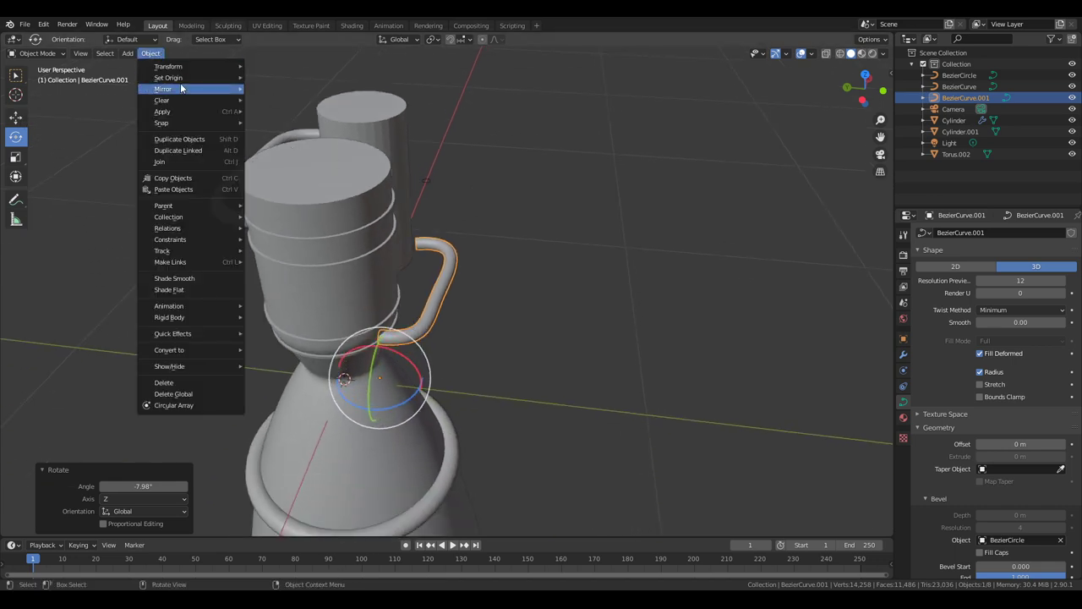
pyautogui.moveTo(181, 78)
pyautogui.click(298, 114)
pyautogui.moveTo(305, 119); pyautogui.dragTo(271, 194, button='middle')
pyautogui.click(21, 119)
pyautogui.moveTo(366, 271); pyautogui.dragTo(413, 214)
pyautogui.moveTo(412, 213); pyautogui.dragTo(624, 238, button='middle')
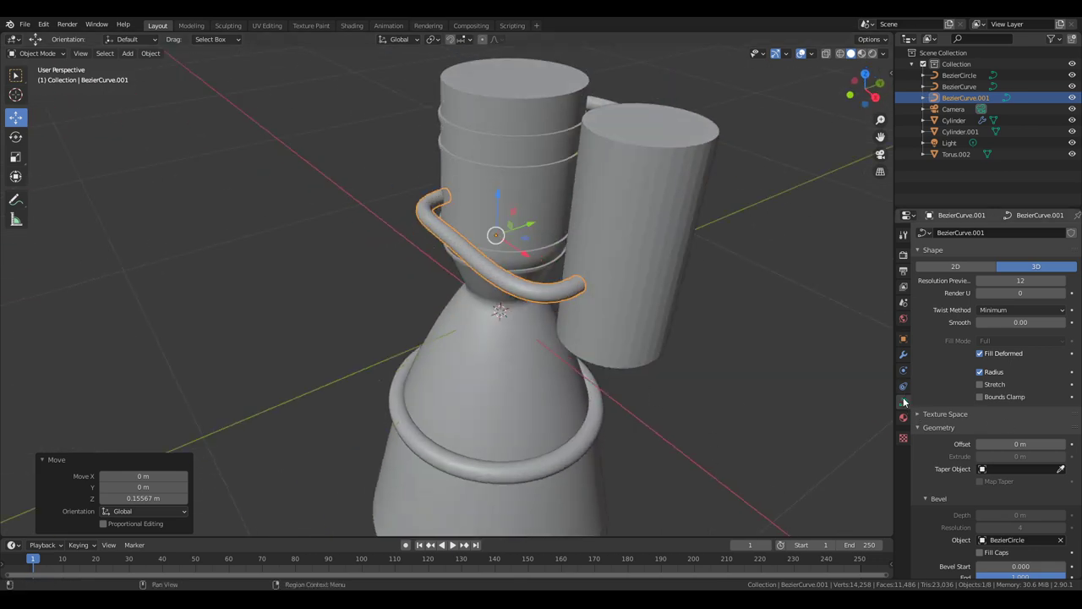
pyautogui.moveTo(846, 440); pyautogui.dragTo(472, 386, button='middle')
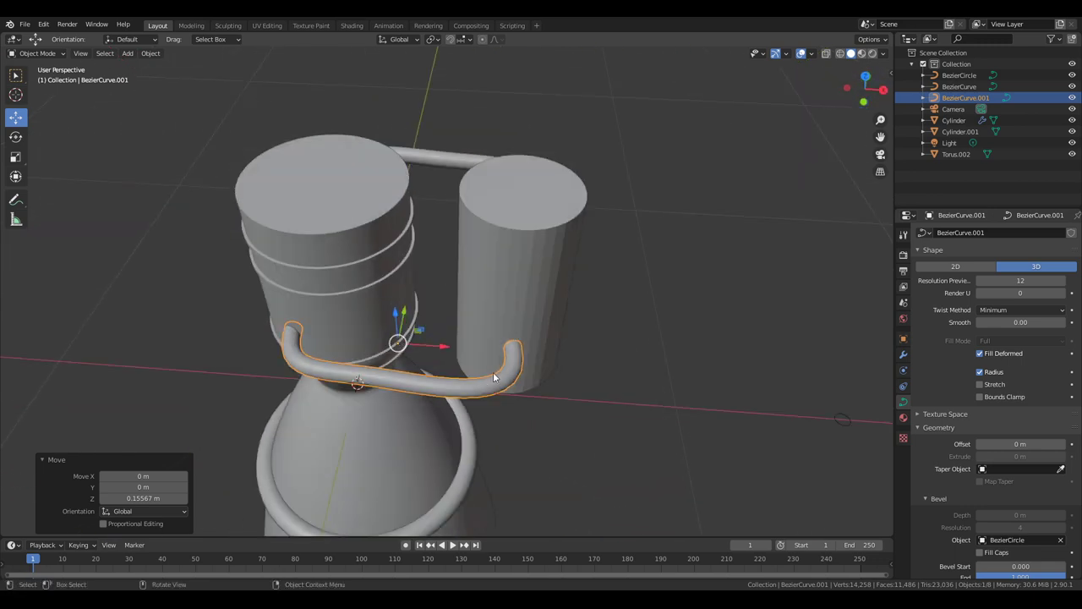
# - Edit the duplicated pipe's curve and move its end control point at the side cylinder about 0.038 m along X
pyautogui.click(471, 388)
pyautogui.click(447, 389)
pyautogui.press('Tab')
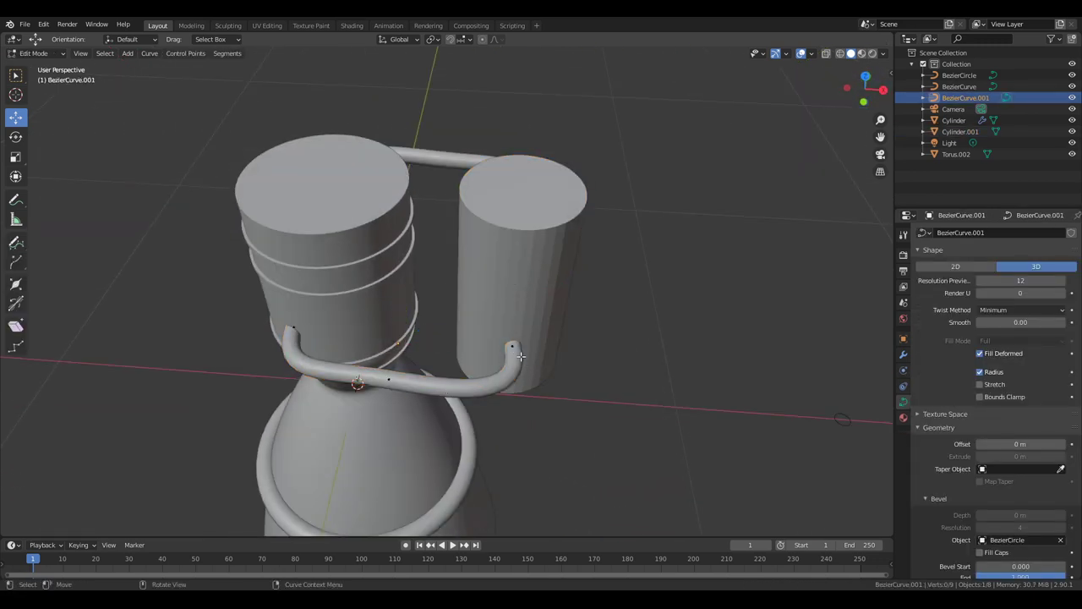
pyautogui.moveTo(691, 303); pyautogui.dragTo(526, 280, button='middle')
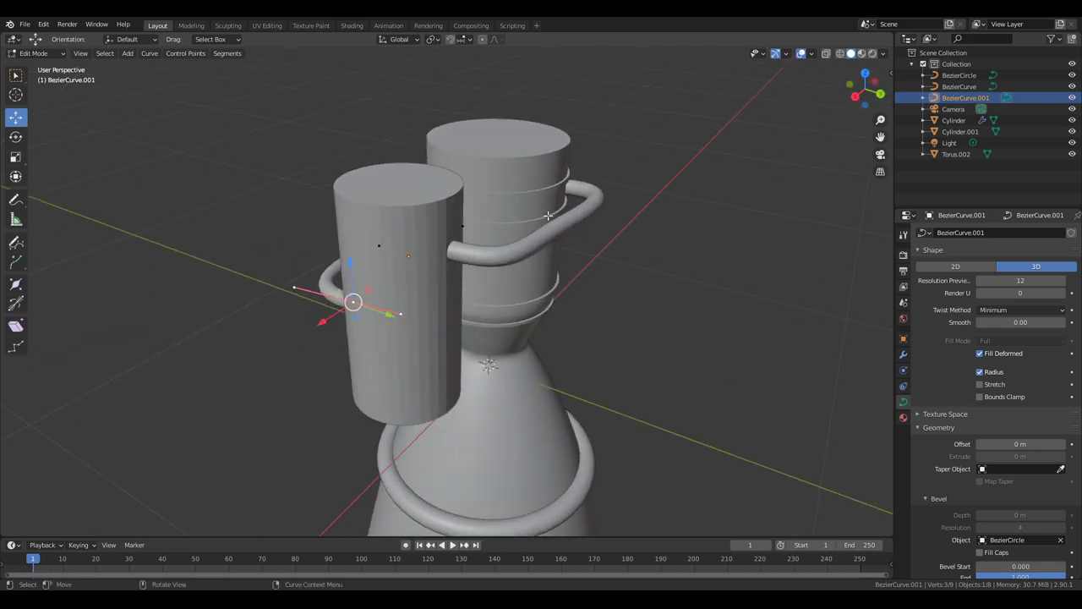
pyautogui.moveTo(564, 264); pyautogui.dragTo(701, 302, button='middle')
pyautogui.moveTo(602, 334); pyautogui.dragTo(555, 375, button='middle')
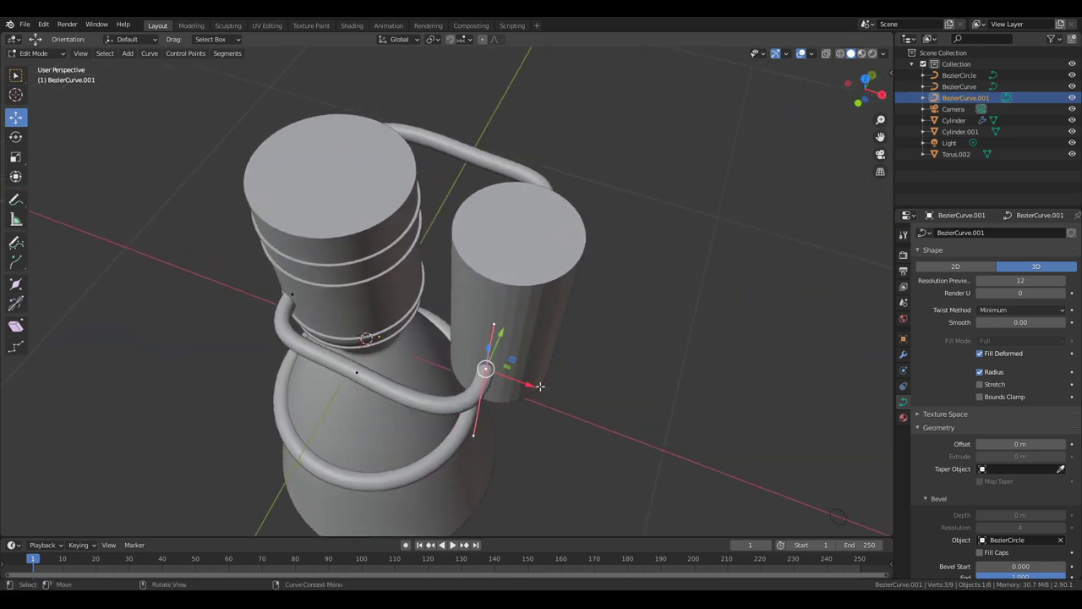
pyautogui.press('g')
pyautogui.click(534, 403)
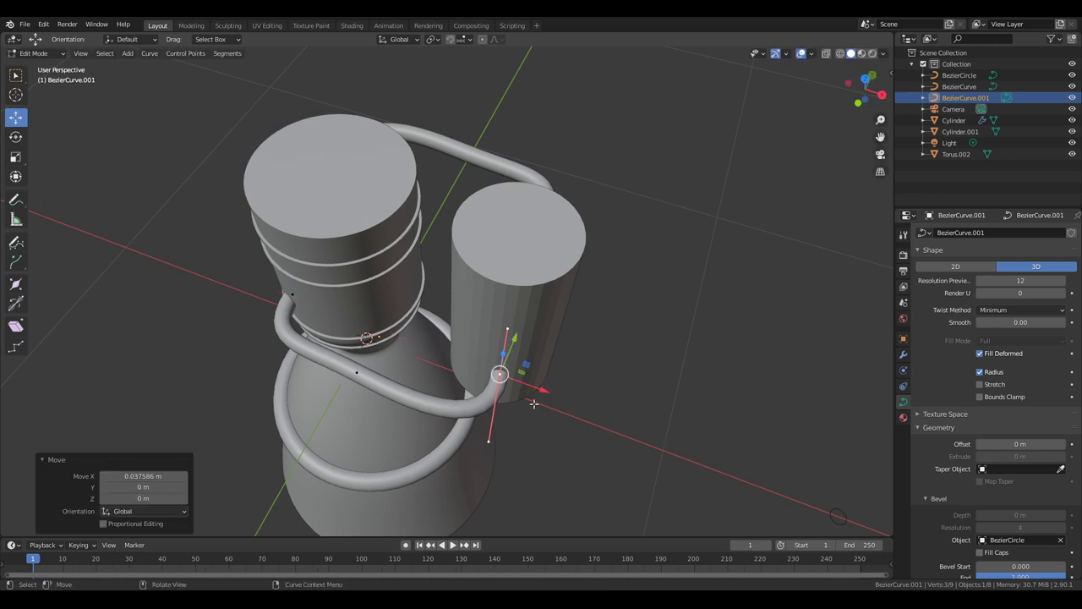
# - Shift the outer handle of the side-cylinder end point along X to reshape the bend, and leave curve editing
pyautogui.click(488, 438)
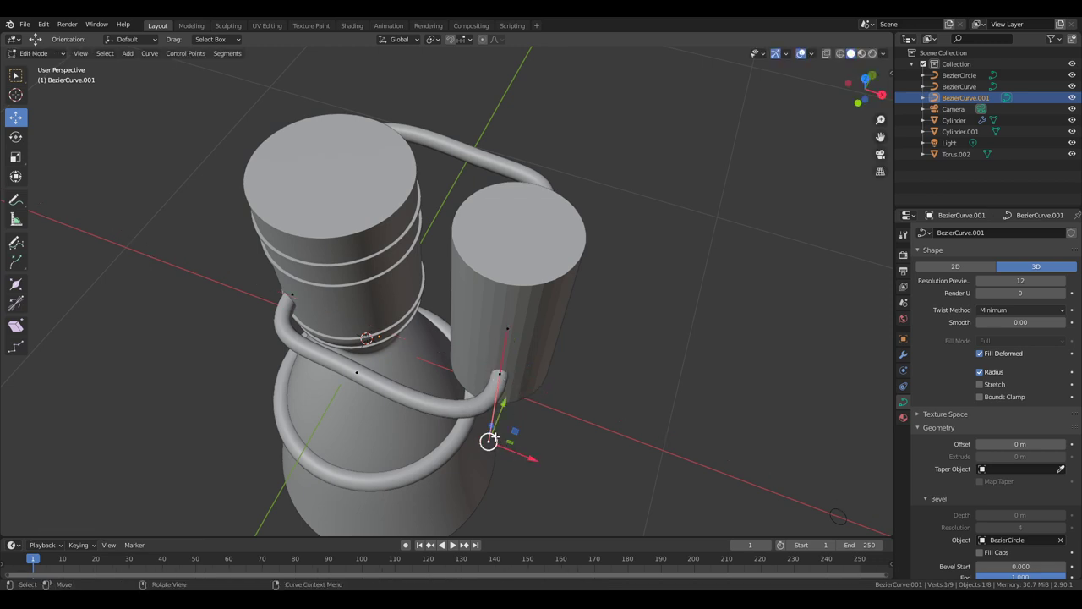
pyautogui.press('g')
pyautogui.press('x')
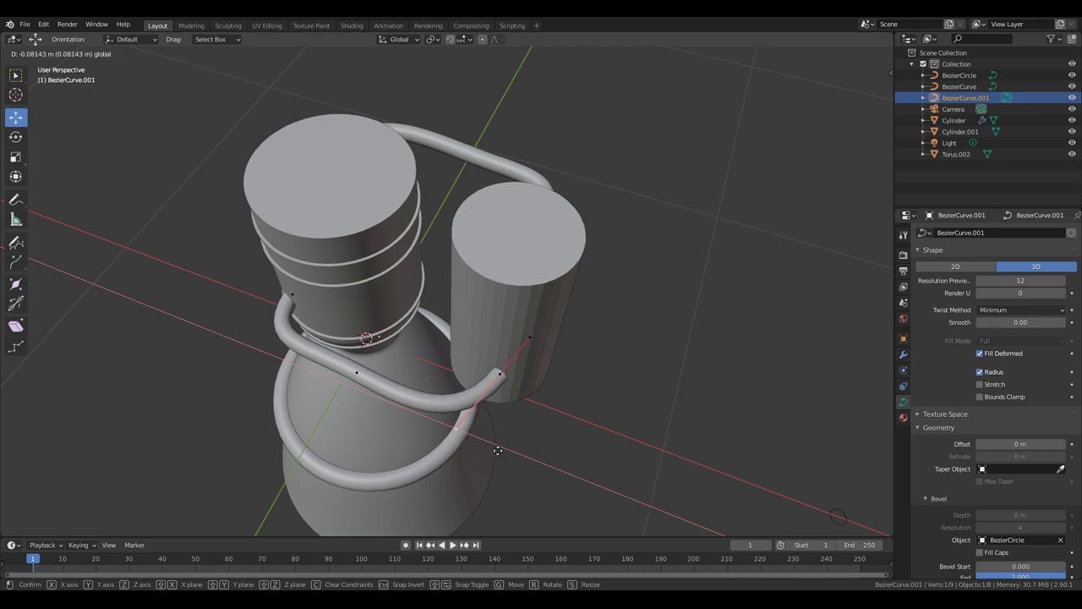
pyautogui.click(516, 451)
pyautogui.moveTo(563, 411); pyautogui.dragTo(597, 387, button='middle')
pyautogui.press('a')
pyautogui.click(554, 394)
pyautogui.press('Tab')
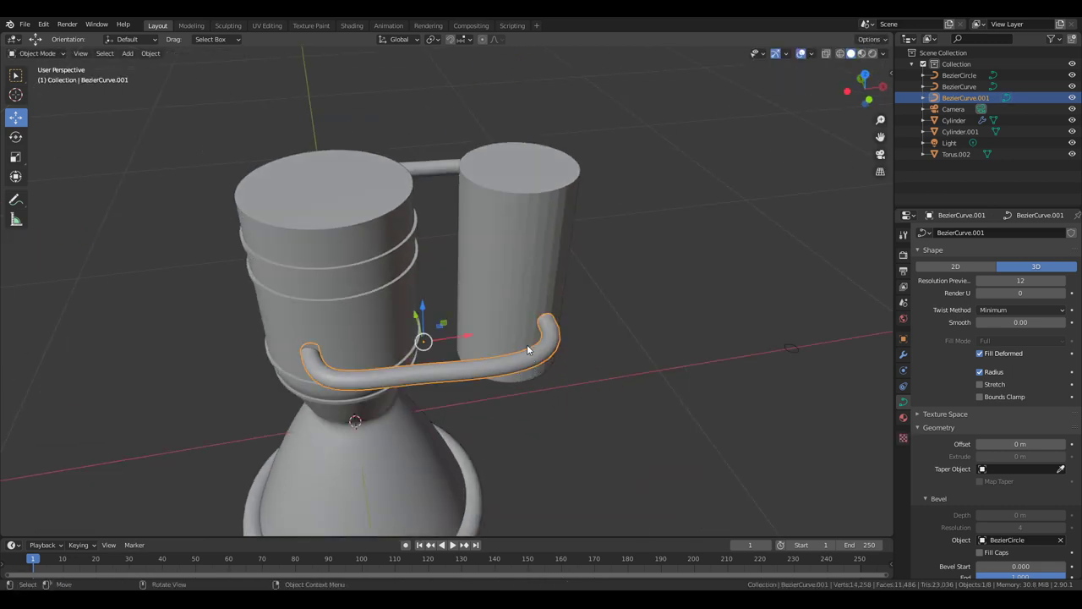
# - Convert the lower pipe curve to a mesh and open the mesh for editing
pyautogui.keyDown('shift'); pyautogui.moveTo(629, 370); pyautogui.dragTo(612, 295, button='middle'); pyautogui.keyUp('shift')
pyautogui.moveTo(467, 300); pyautogui.dragTo(563, 301, button='middle')
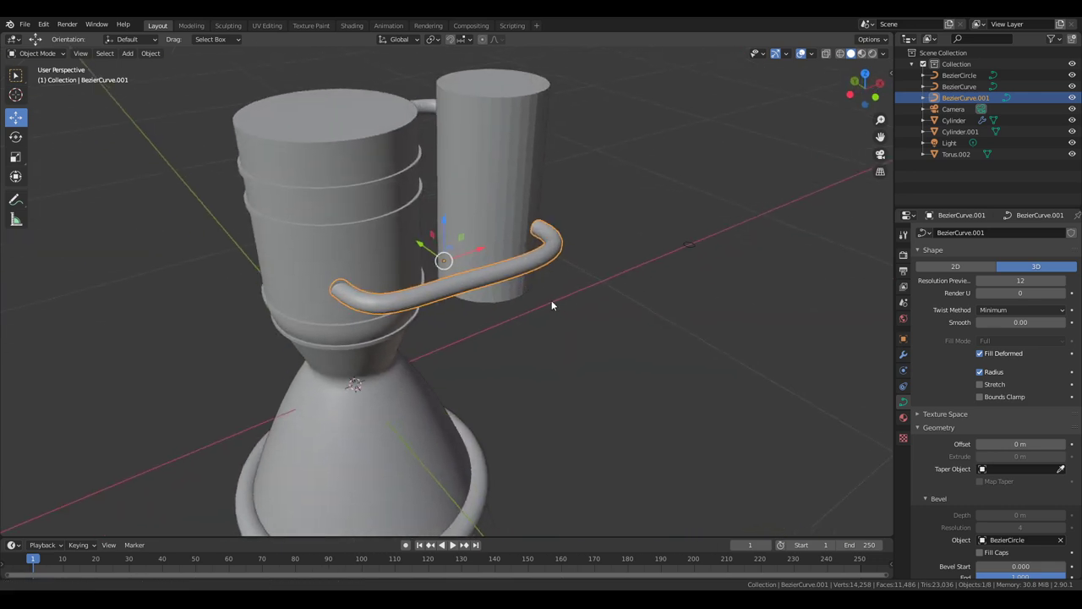
pyautogui.scroll(4, 529, 314)
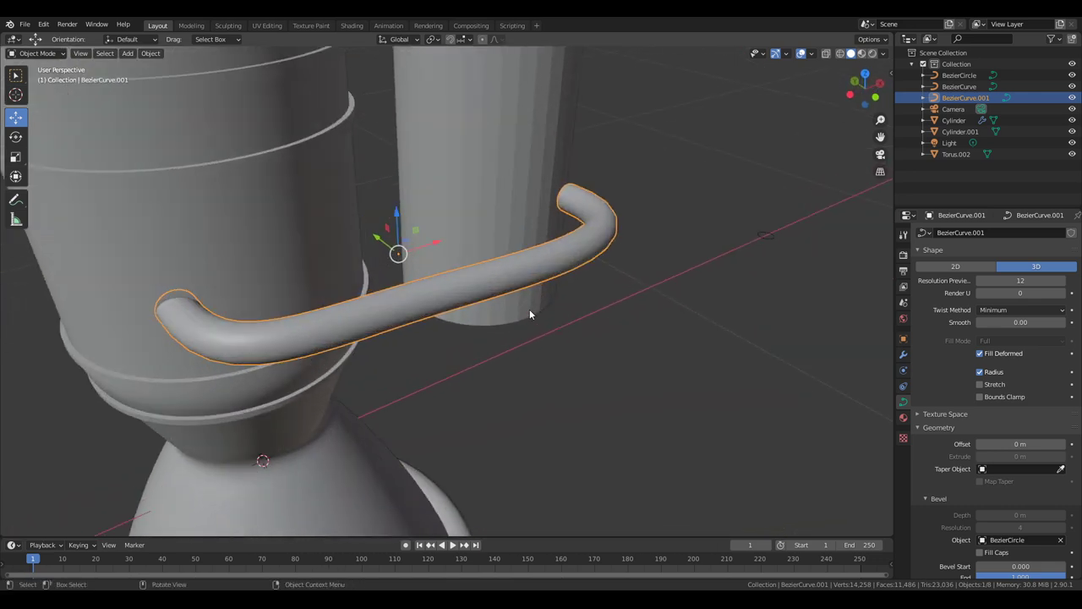
pyautogui.click(153, 54)
pyautogui.moveTo(193, 350)
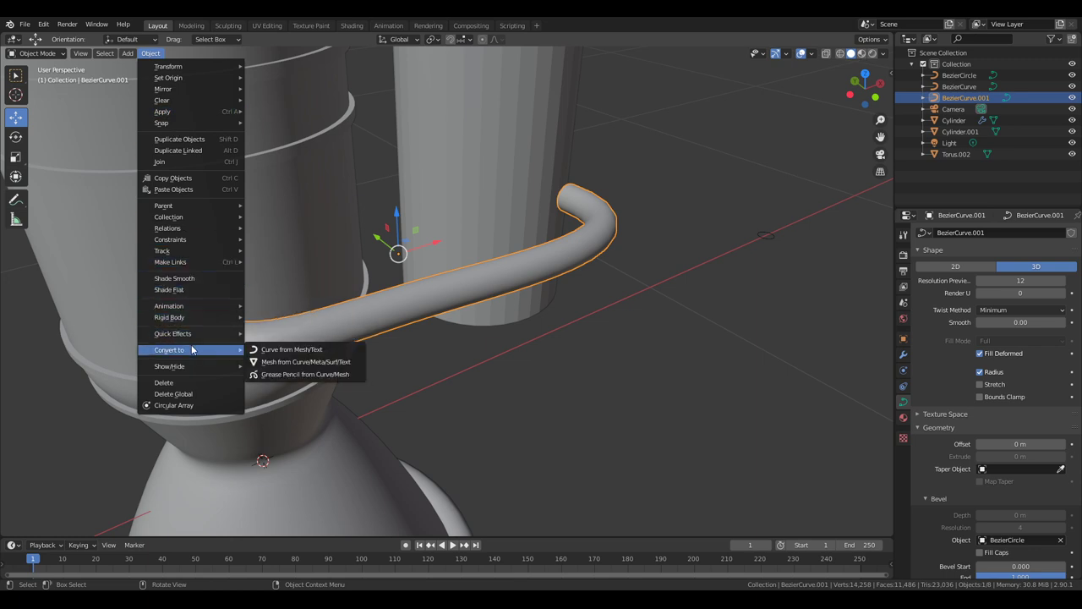
pyautogui.click(279, 361)
pyautogui.press('Tab')
# - Extrude a face loop midway along the lower pipe in place and scale it to about 1.2 to form a collar
pyautogui.scroll(1, 457, 298)
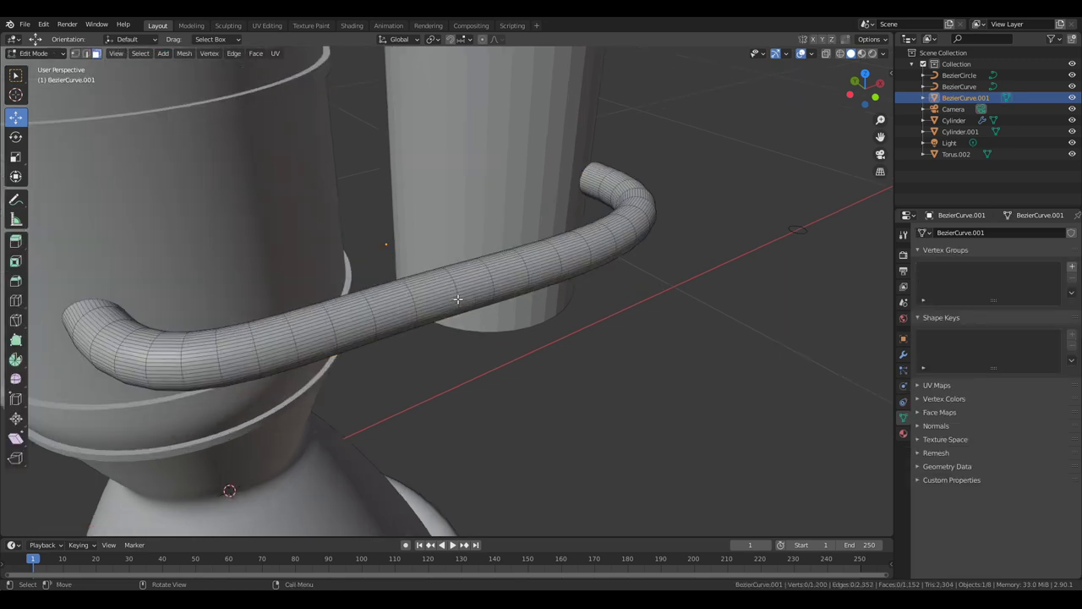
pyautogui.scroll(1, 458, 298)
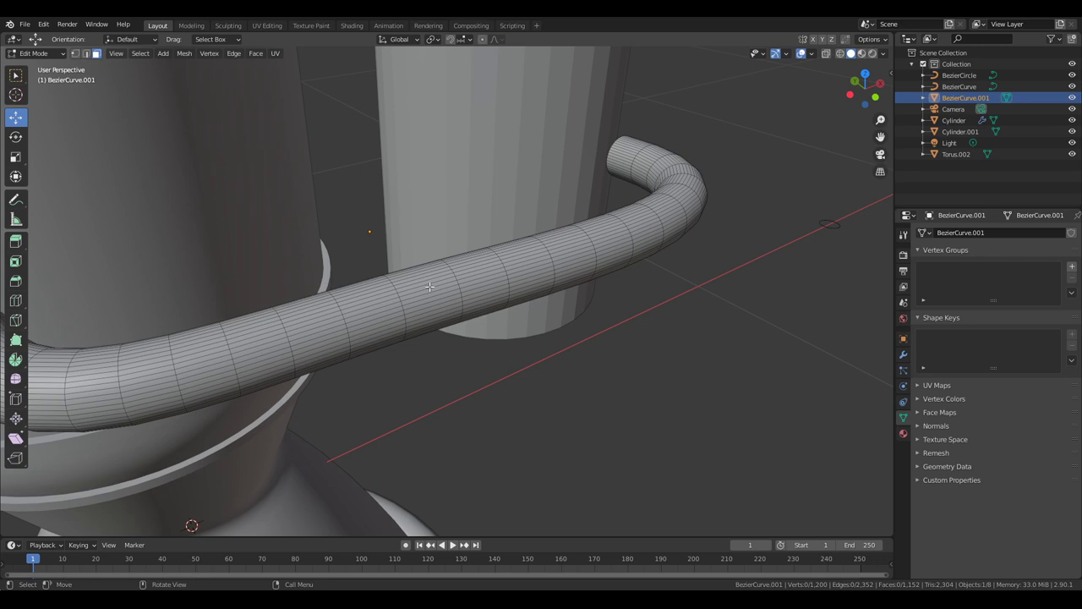
pyautogui.keyDown('alt'); pyautogui.click(424, 287); pyautogui.keyUp('alt')
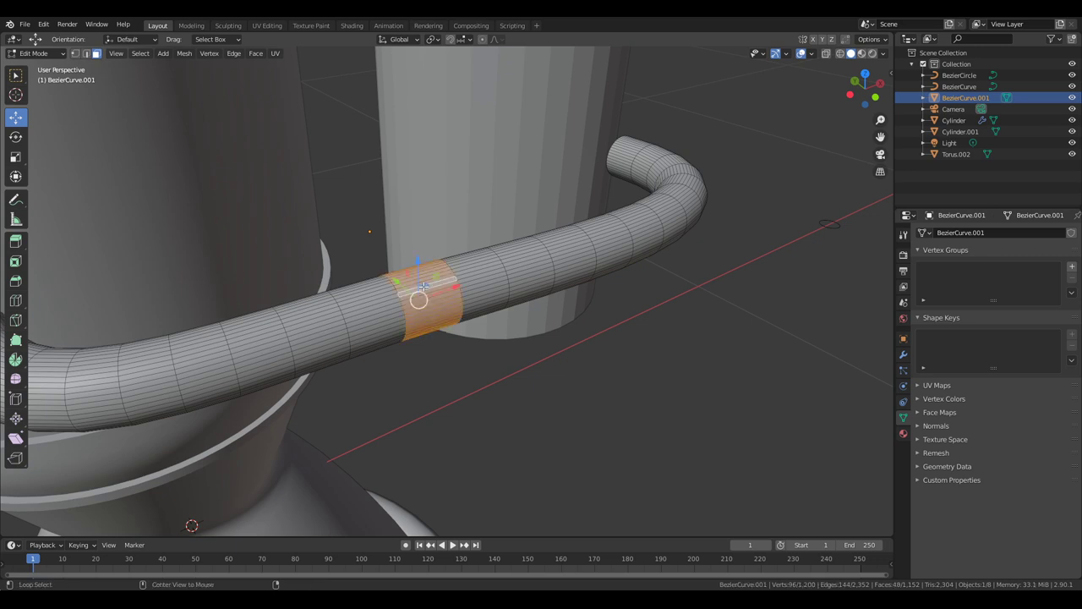
pyautogui.press('e')
pyautogui.rightClick(489, 310)
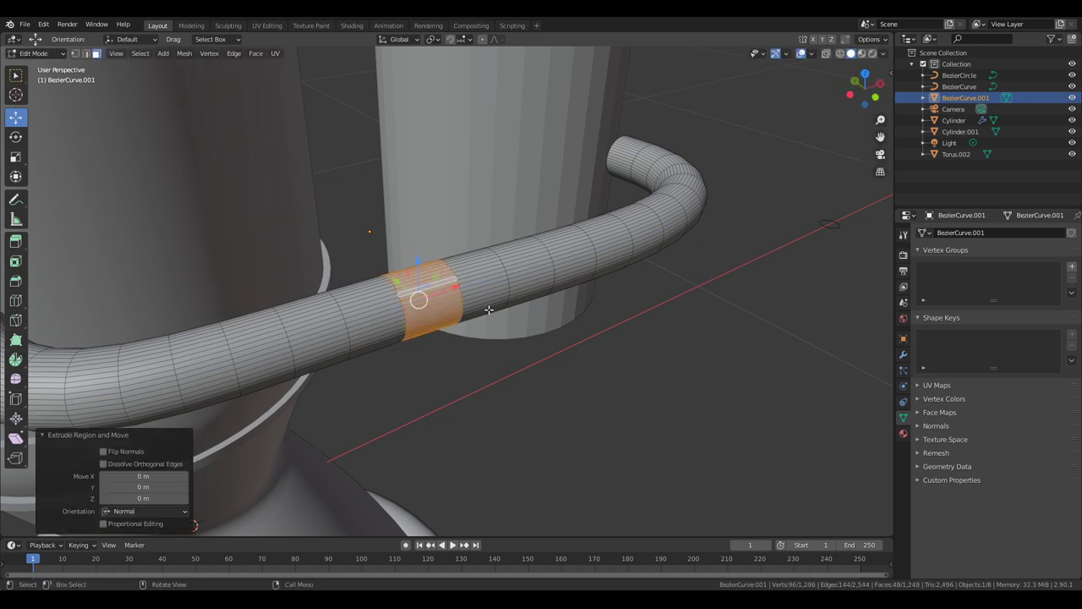
pyautogui.press('s')
pyautogui.click(504, 304)
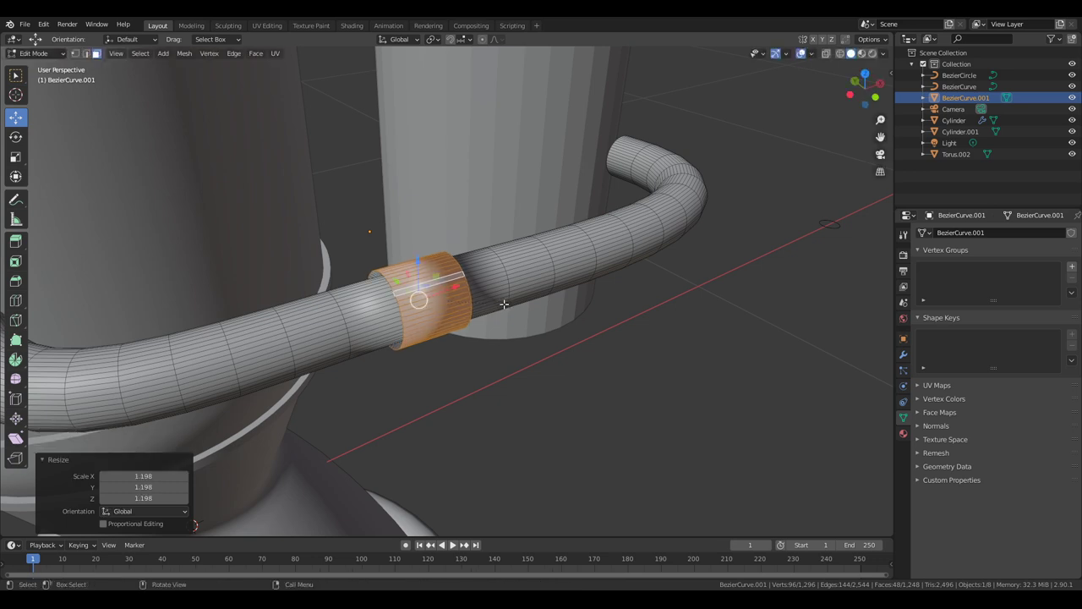
# - Narrow the pipe collar by scaling it to about 0.66 along X
pyautogui.moveTo(566, 313); pyautogui.dragTo(403, 355, button='middle')
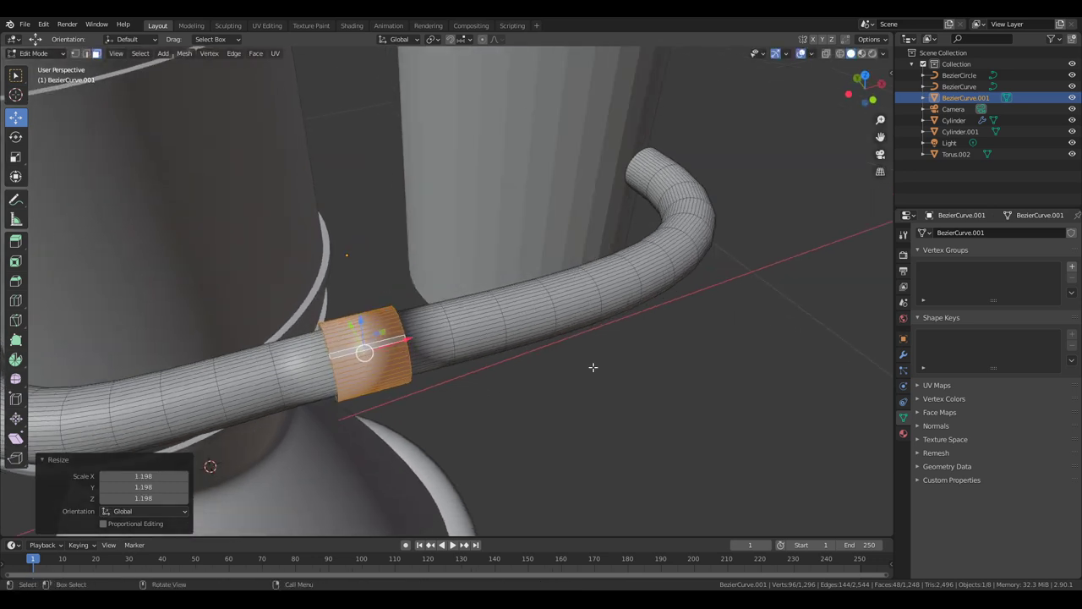
pyautogui.press('s')
pyautogui.press('x')
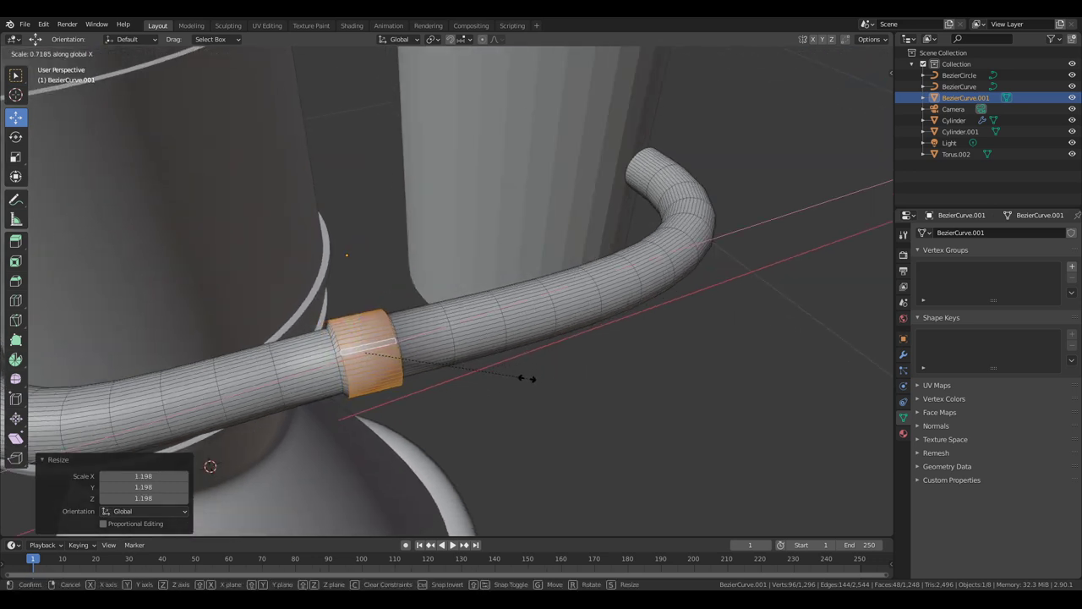
pyautogui.click(513, 381)
pyautogui.moveTo(513, 381)
pyautogui.mouseDown(button='middle')
pyautogui.moveTo(588, 376)
pyautogui.moveTo(500, 367)
pyautogui.mouseUp(button='middle')
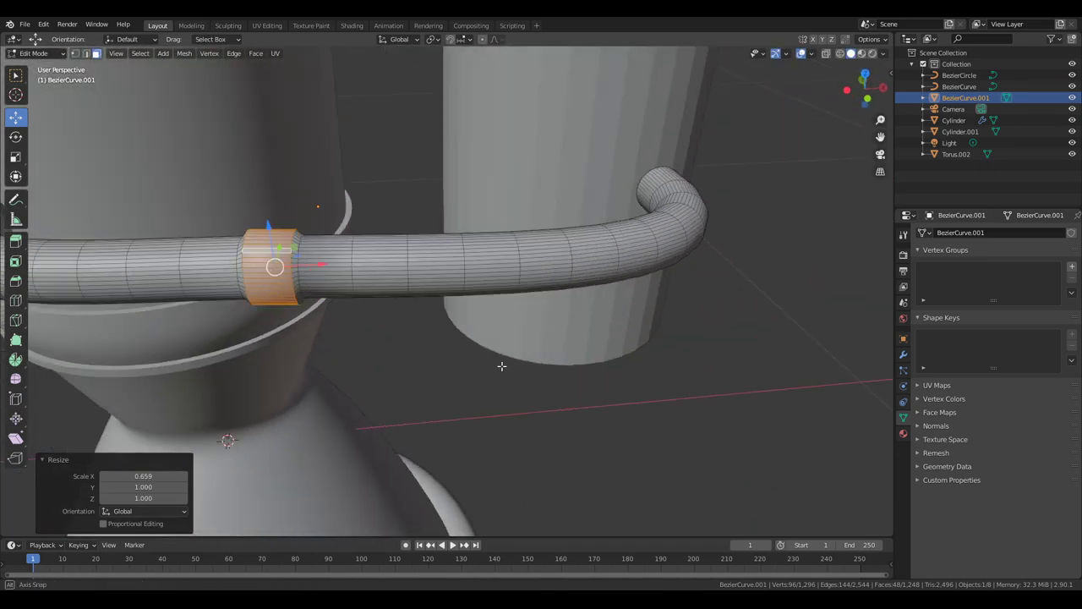
# - Add an Edge Split modifier to the lower pipe and leave mesh editing
pyautogui.click(903, 355)
pyautogui.click(959, 230)
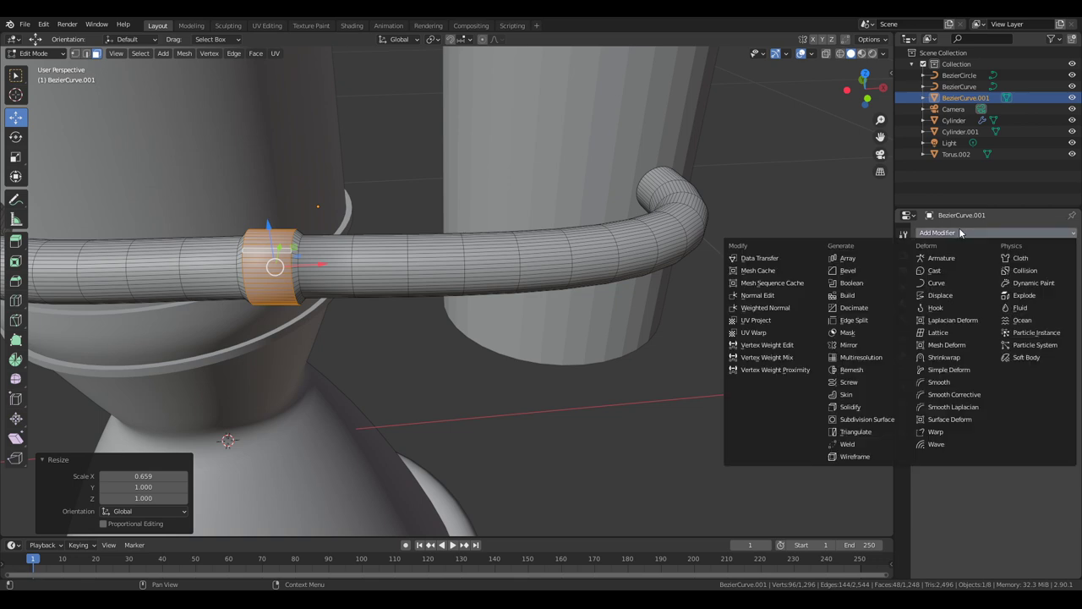
pyautogui.click(847, 319)
pyautogui.press('Tab')
pyautogui.moveTo(527, 380); pyautogui.dragTo(451, 255, button='middle')
pyautogui.moveTo(525, 309); pyautogui.dragTo(539, 350, button='middle')
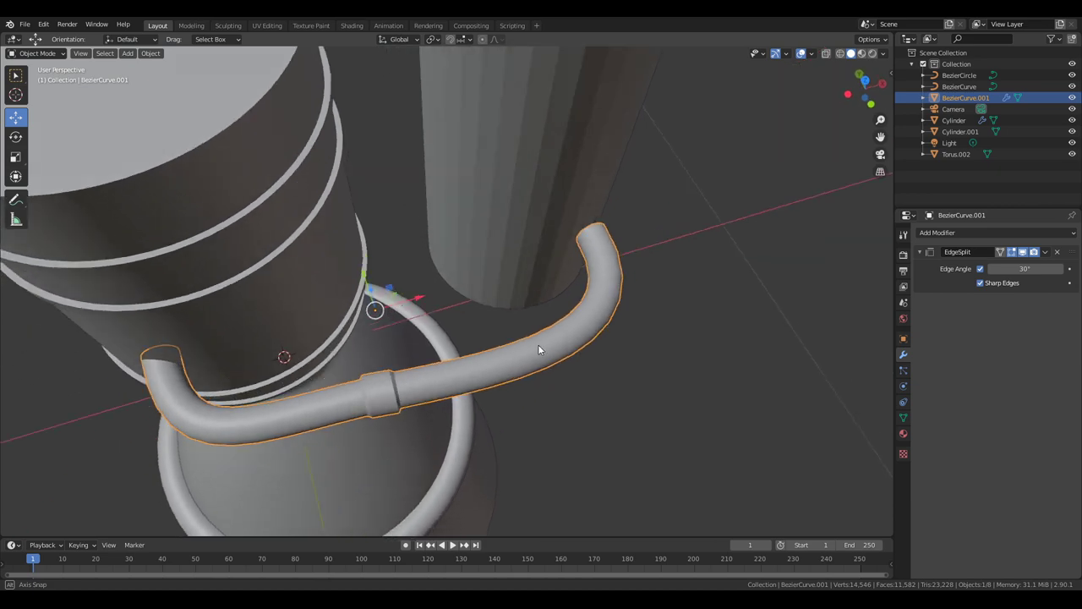
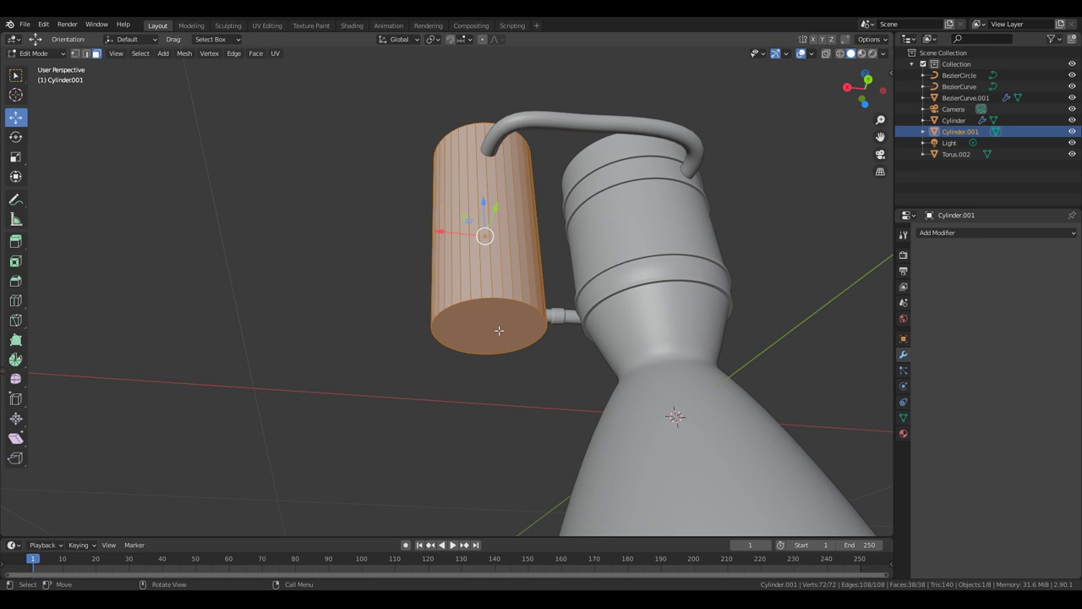
# - Move the side cylinder's bottom face up about 0.324 m along Z
pyautogui.moveTo(499, 330); pyautogui.dragTo(491, 328, button='middle')
pyautogui.moveTo(490, 309); pyautogui.dragTo(500, 182)
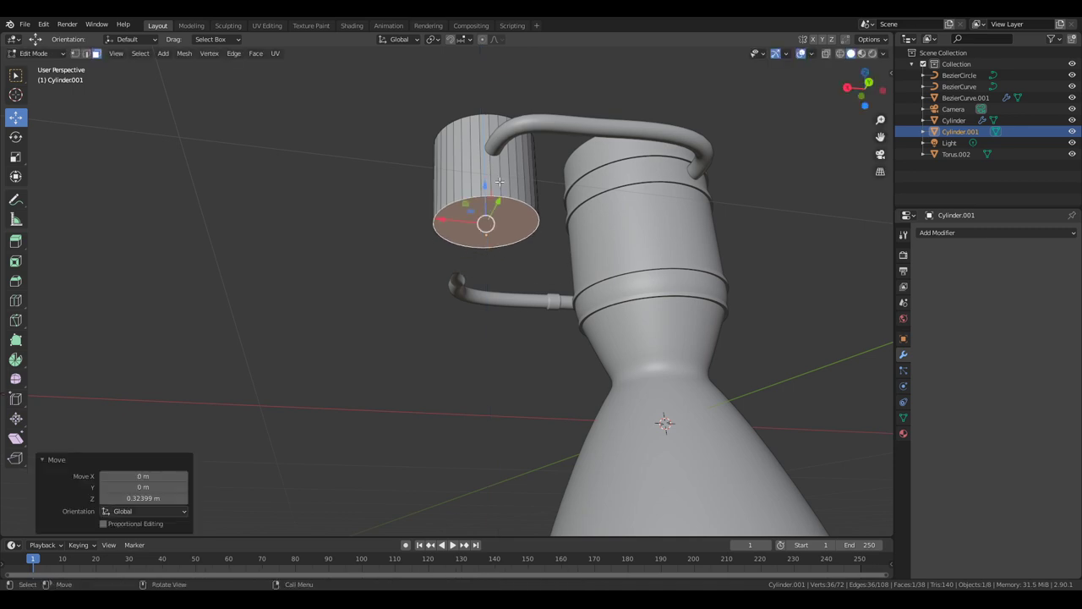
# - Extrude the side cylinder's bottom face about 0.024 m, scale it to about 0.95, and extrude it another 0.024 m
pyautogui.press('e')
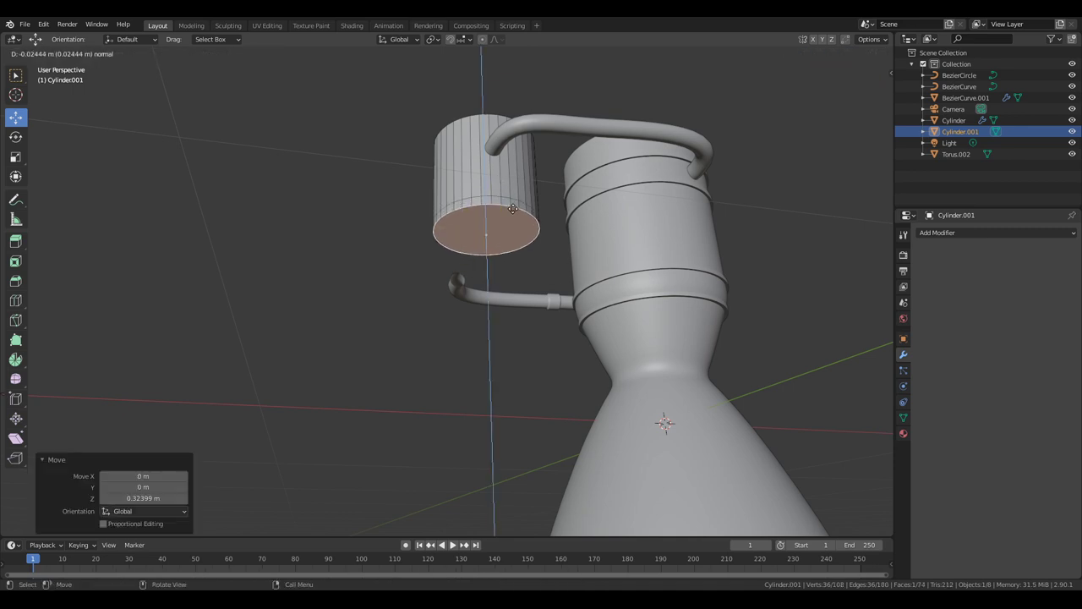
pyautogui.click(513, 208)
pyautogui.press('s')
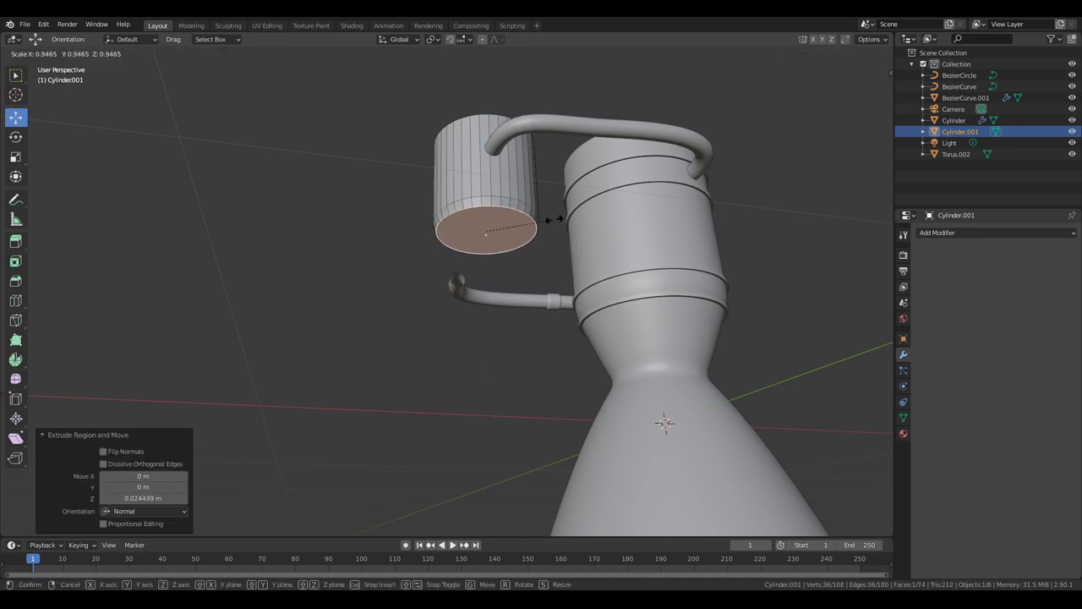
pyautogui.click(554, 219)
pyautogui.press('e')
pyautogui.click(544, 213)
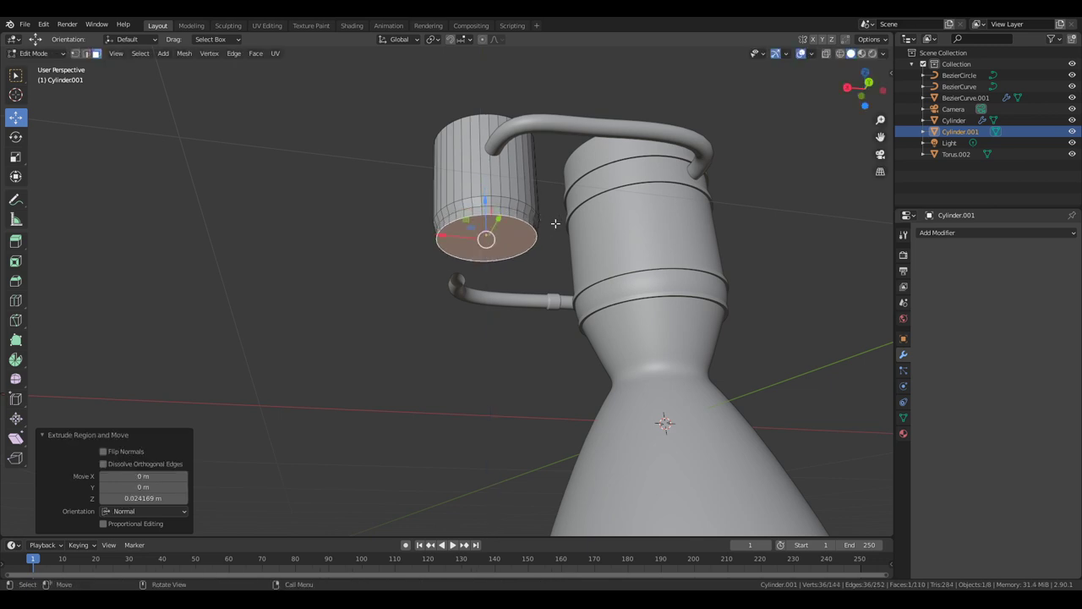
# - Taper the bottom face to about 0.84, extrude it about 0.026 m, and scale the new face to about 0.79
pyautogui.press('s')
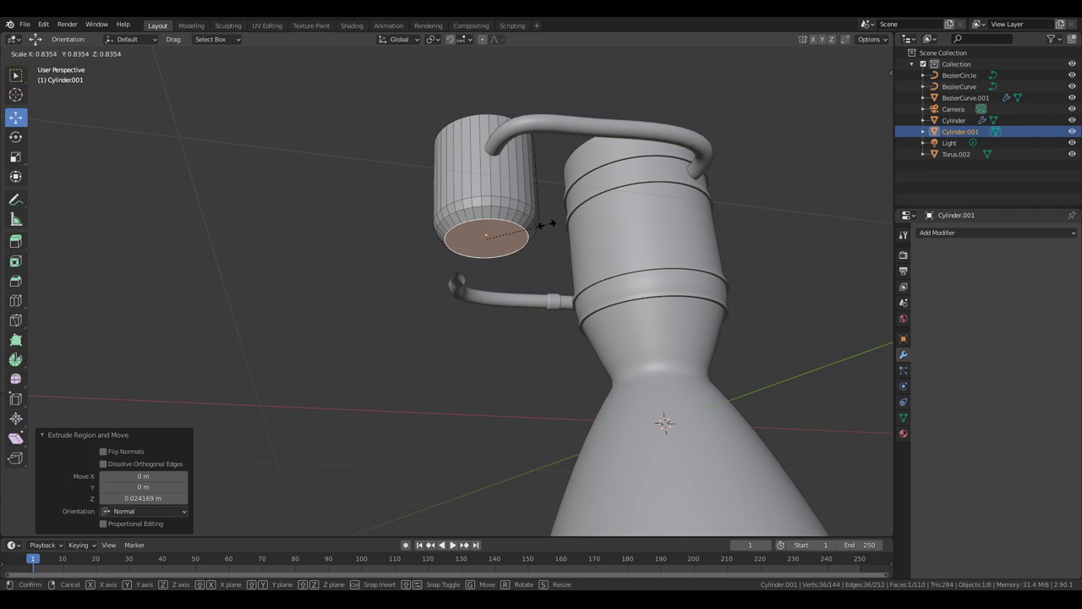
pyautogui.click(548, 224)
pyautogui.press('e')
pyautogui.click(547, 232)
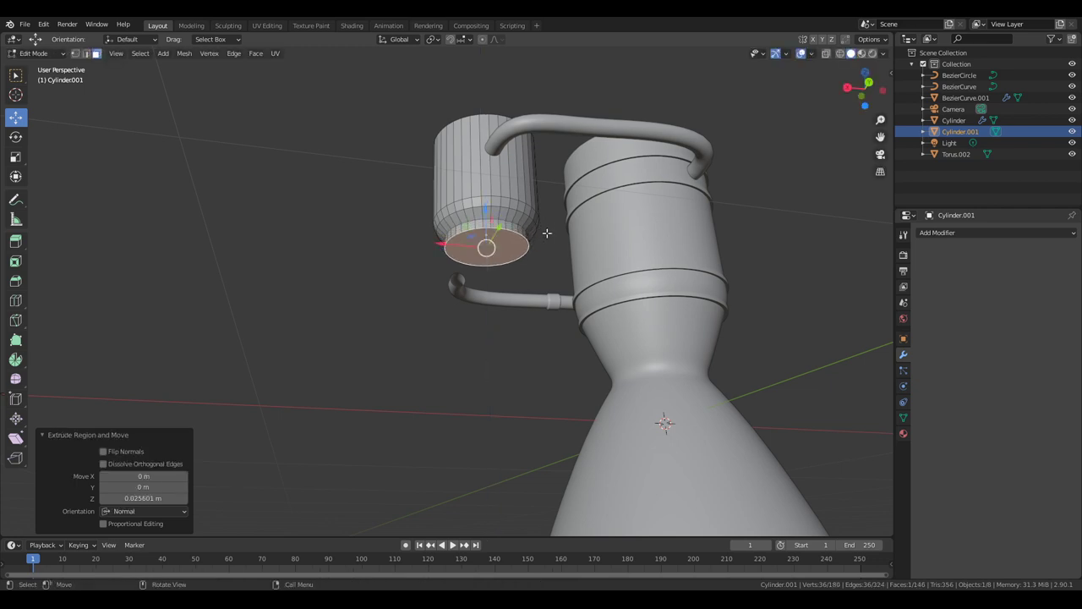
pyautogui.press('s')
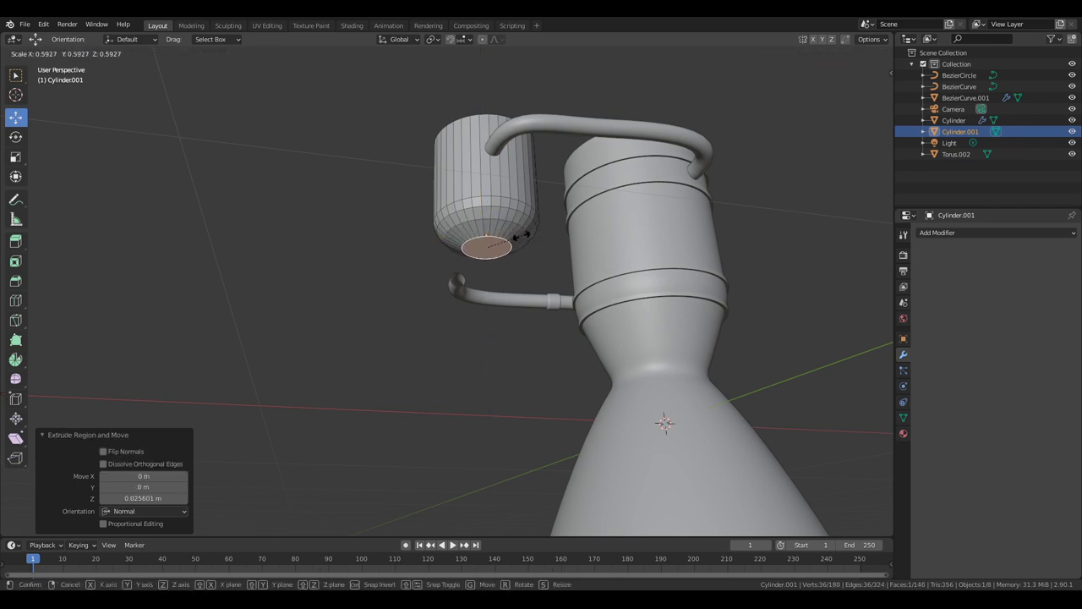
pyautogui.click(536, 233)
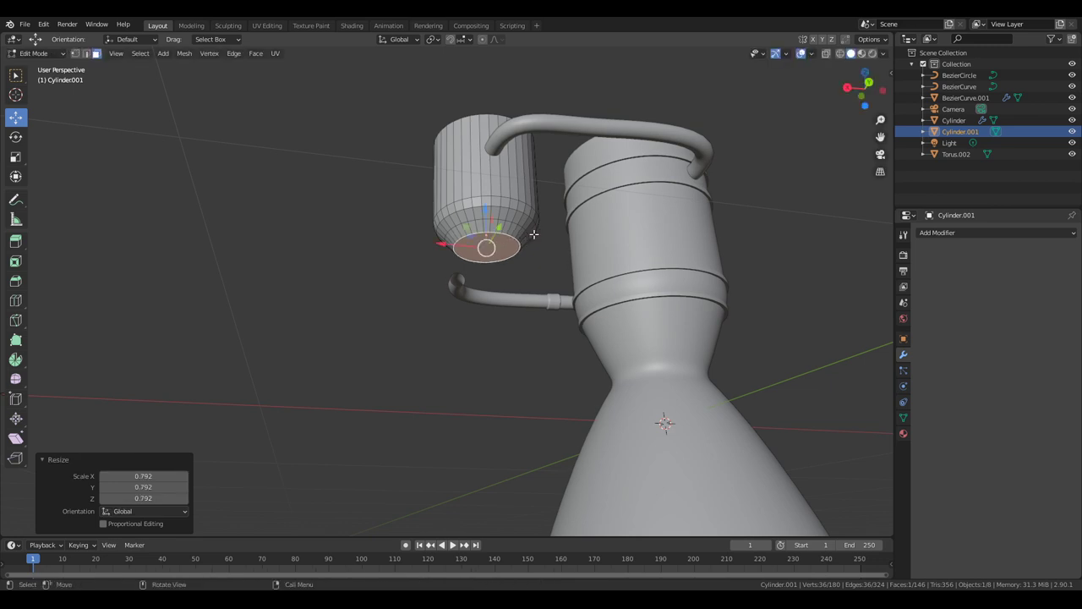
# - Move the side cylinder's tapered bottom face slightly up along Z
pyautogui.keyDown('shift'); pyautogui.moveTo(536, 232); pyautogui.dragTo(570, 323, button='middle'); pyautogui.keyUp('shift')
pyautogui.scroll(2, 574, 322)
pyautogui.press('g')
pyautogui.press('z')
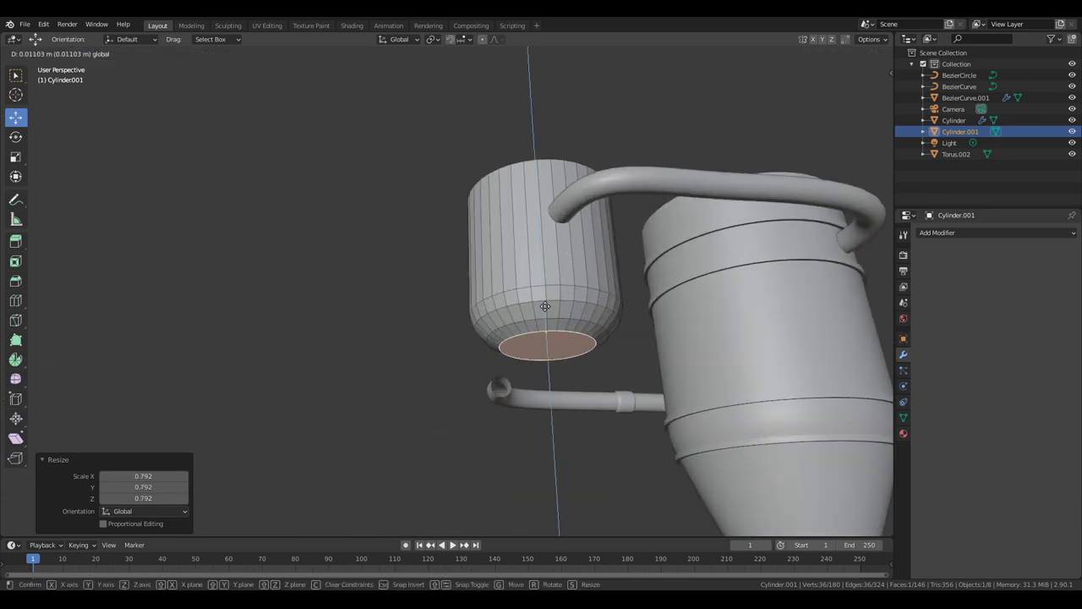
pyautogui.click(576, 318)
# - Select the edge loop just above the bottom face and scale it to about 1.03 to round the taper
pyautogui.press('2')
pyautogui.keyDown('alt'); pyautogui.click(580, 318); pyautogui.keyUp('alt')
pyautogui.keyDown('alt'); pyautogui.click(582, 320); pyautogui.keyUp('alt')
pyautogui.press('g')
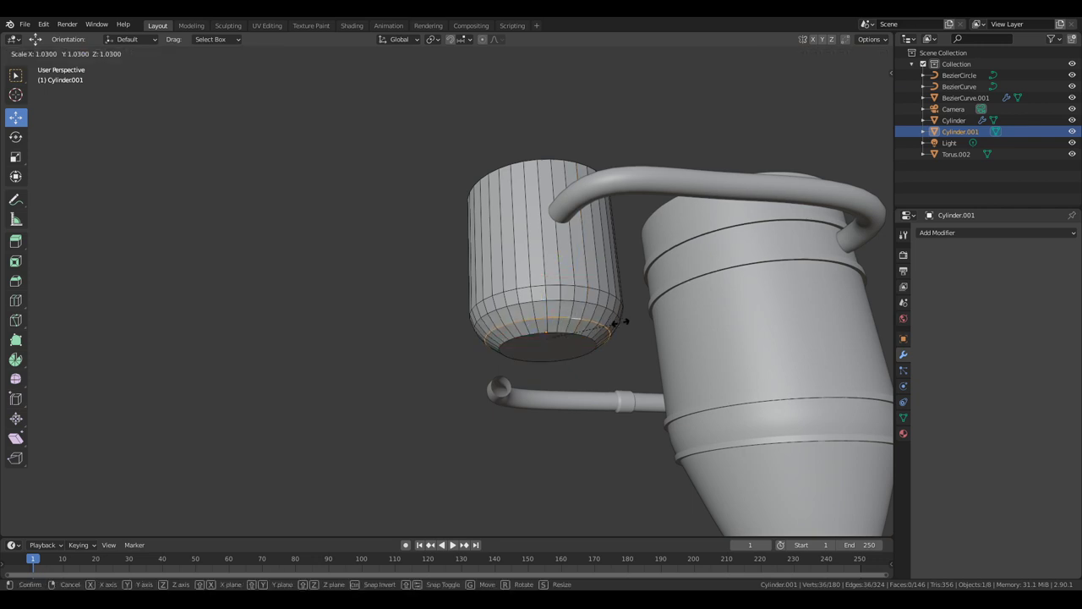
pyautogui.click(619, 320)
# - Shade the side cylinder smooth with an Edge Split modifier and reopen its mesh for editing
pyautogui.keyDown('shift'); pyautogui.moveTo(619, 320); pyautogui.dragTo(401, 236, button='middle'); pyautogui.keyUp('shift')
pyautogui.moveTo(528, 238); pyautogui.dragTo(541, 206, button='middle')
pyautogui.scroll(-5, 548, 213)
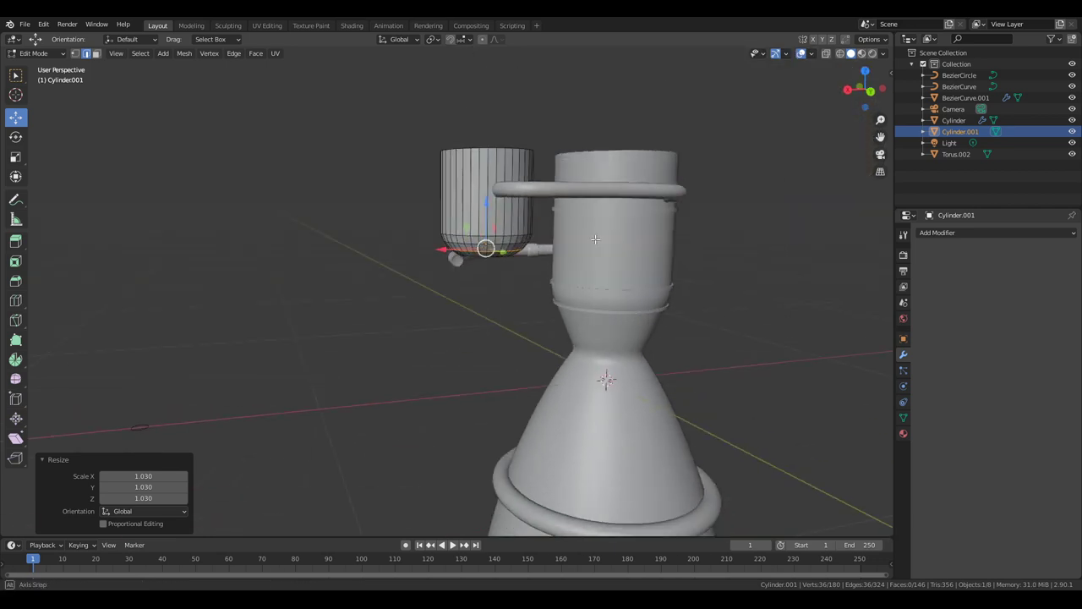
pyautogui.press('Tab')
pyautogui.rightClick(476, 202)
pyautogui.click(477, 201)
pyautogui.click(964, 233)
pyautogui.click(867, 310)
pyautogui.moveTo(642, 275); pyautogui.dragTo(611, 234, button='middle')
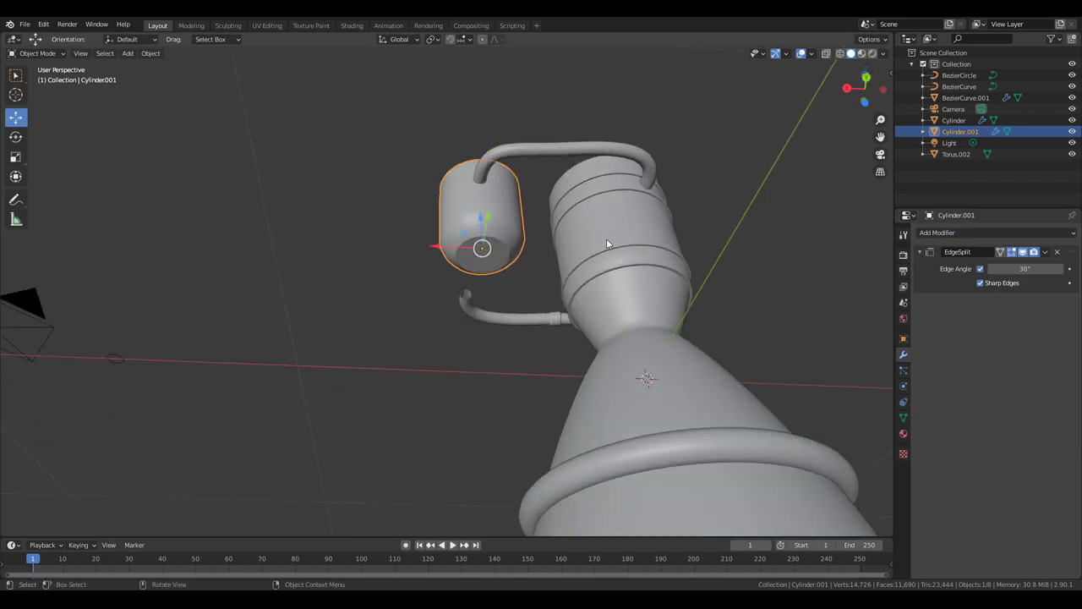
pyautogui.scroll(3, 589, 245)
pyautogui.press('Tab')
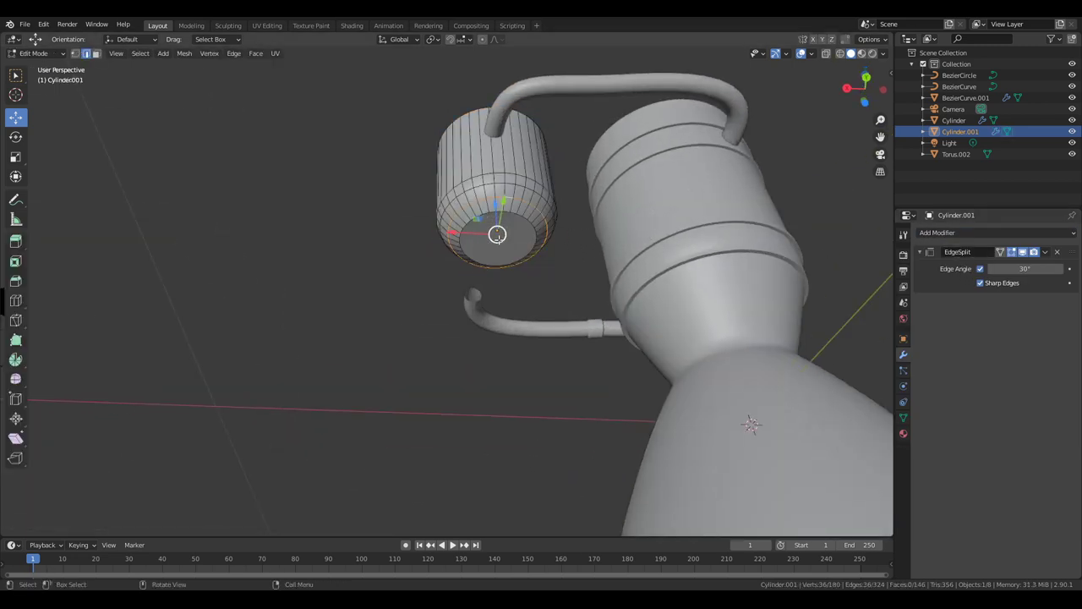
pyautogui.press('e')
pyautogui.rightClick(498, 237)
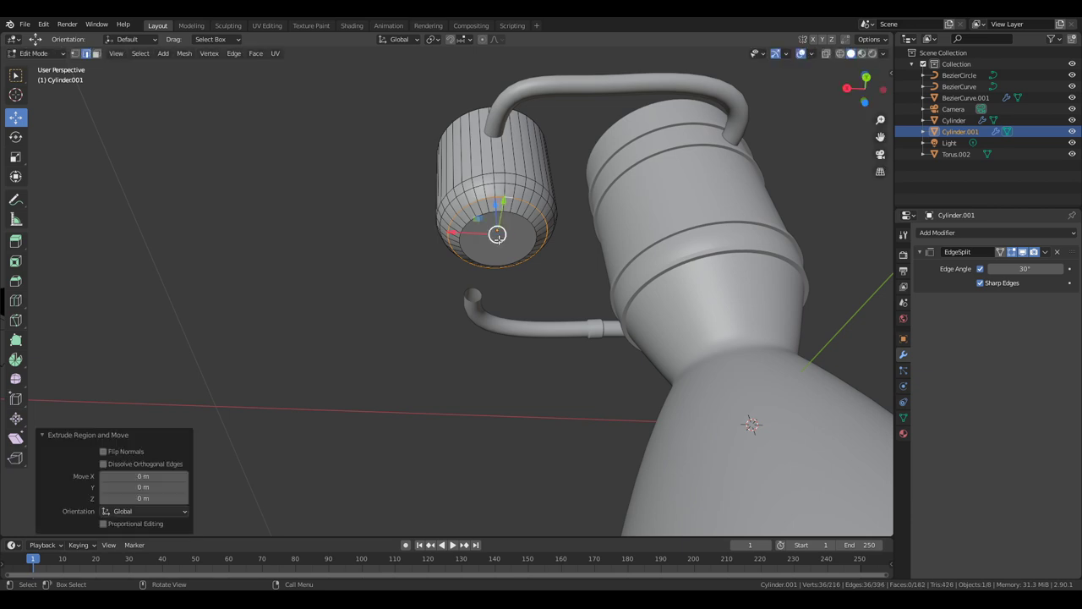
pyautogui.hotkey('ctrl', 'z')
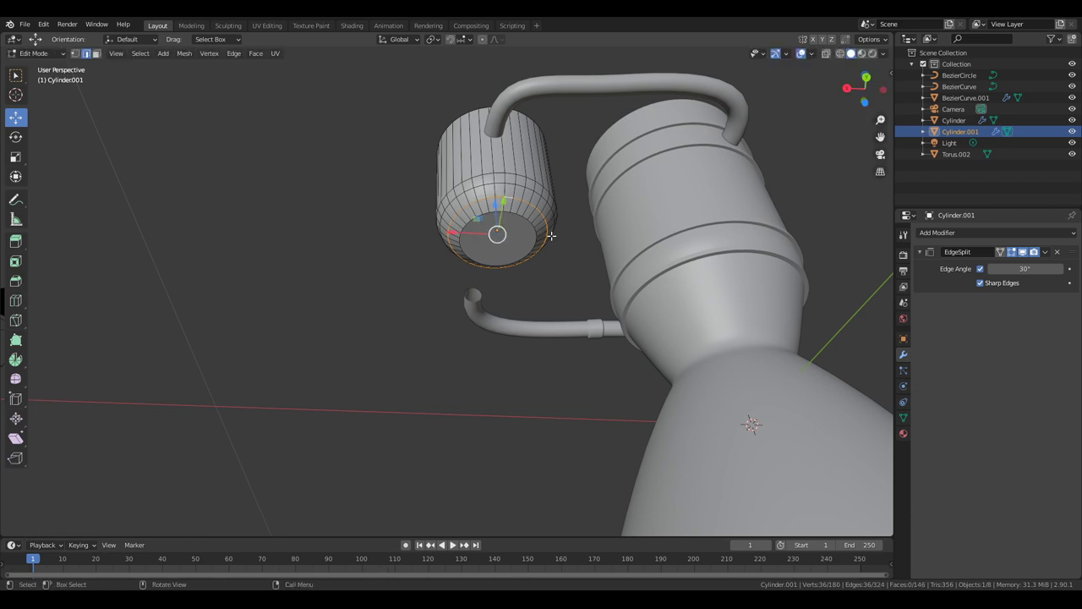
# - Extrude the side cylinder's bottom face down about 0.043 m to form a short neck
pyautogui.press('3')
pyautogui.moveTo(560, 244)
pyautogui.mouseDown(button='middle')
pyautogui.moveTo(560, 264)
pyautogui.moveTo(580, 202)
pyautogui.moveTo(565, 249)
pyautogui.mouseUp(button='middle')
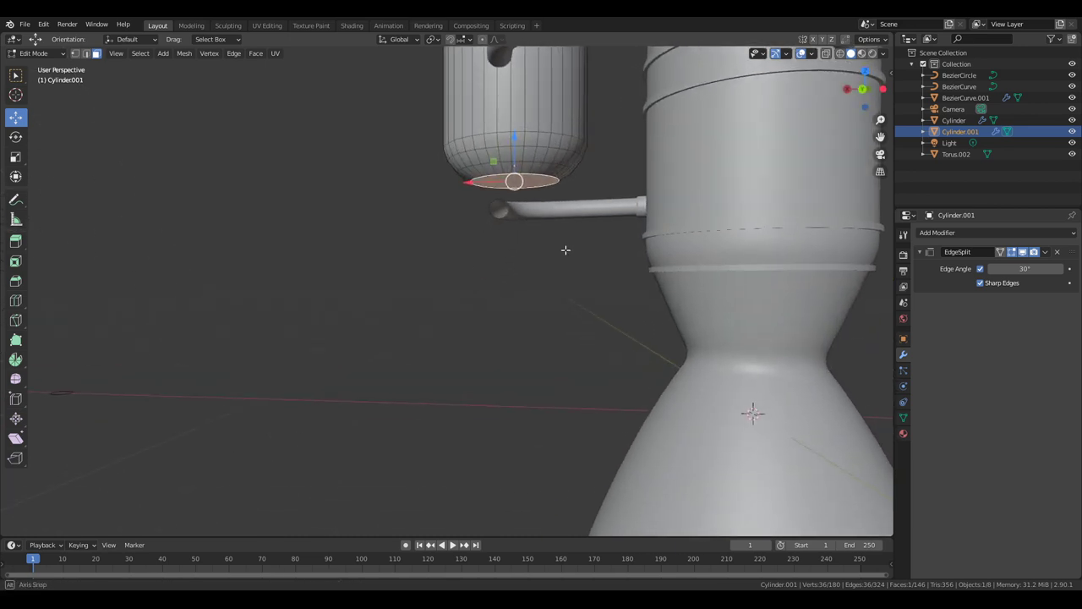
pyautogui.scroll(-2, 566, 249)
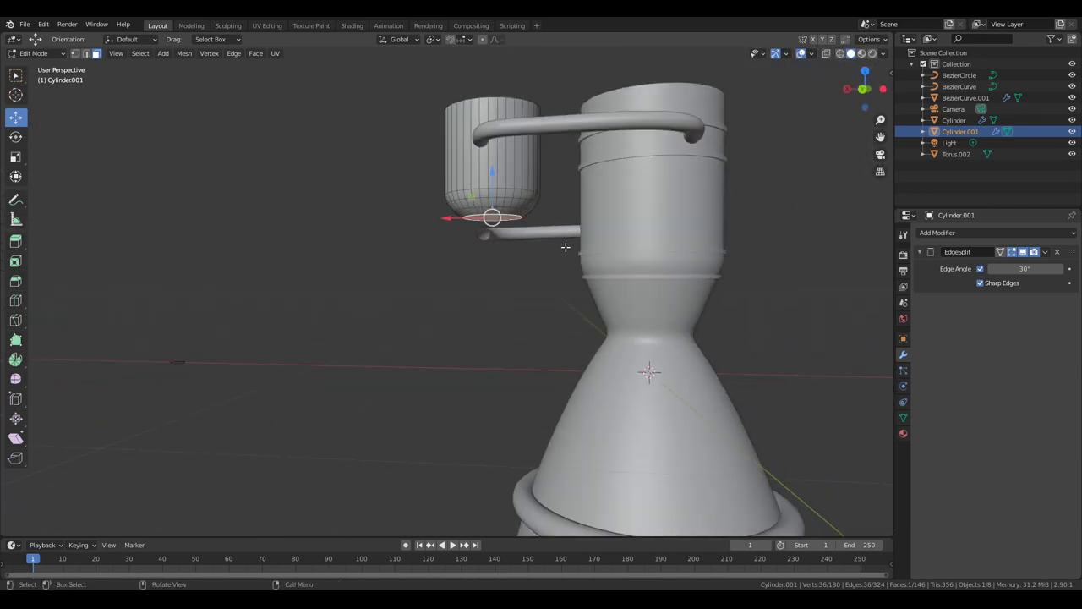
pyautogui.press('e')
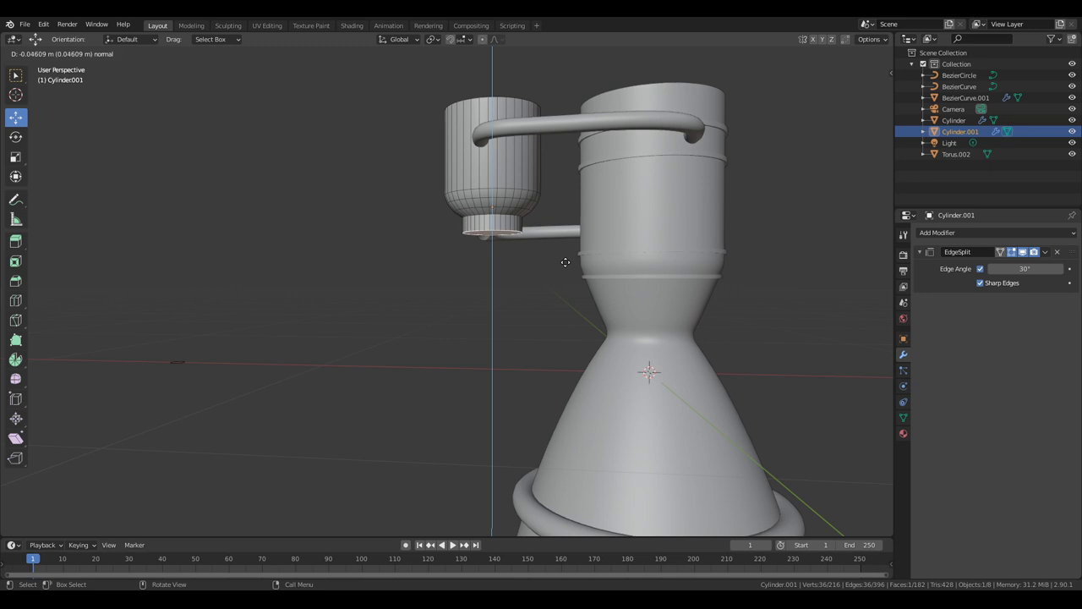
pyautogui.click(565, 262)
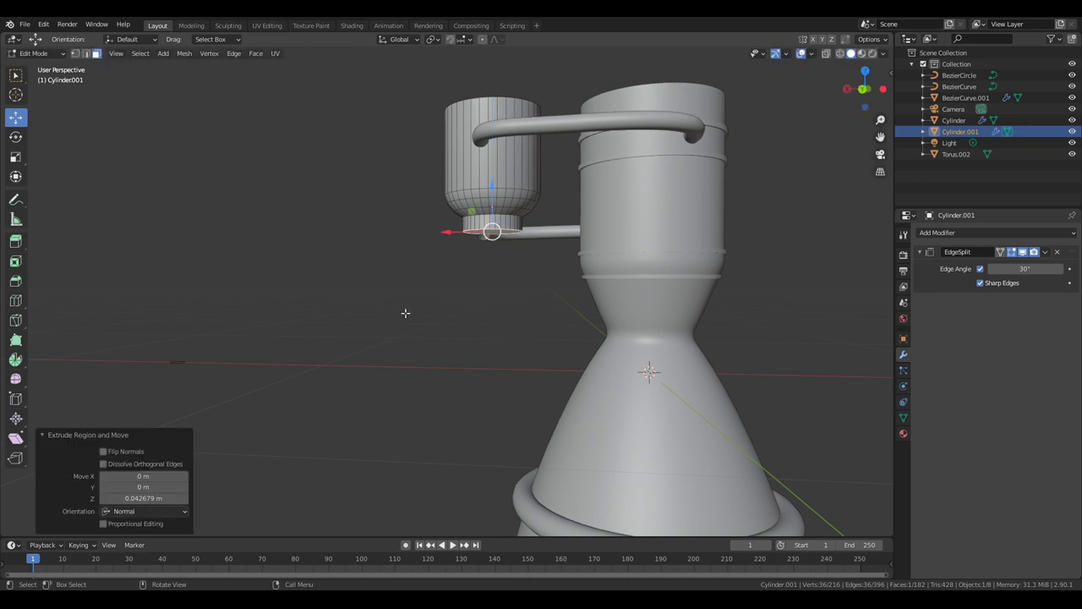
pyautogui.moveTo(504, 326); pyautogui.dragTo(584, 302, button='middle')
pyautogui.scroll(2, 496, 328)
pyautogui.moveTo(506, 349); pyautogui.dragTo(593, 377, button='middle')
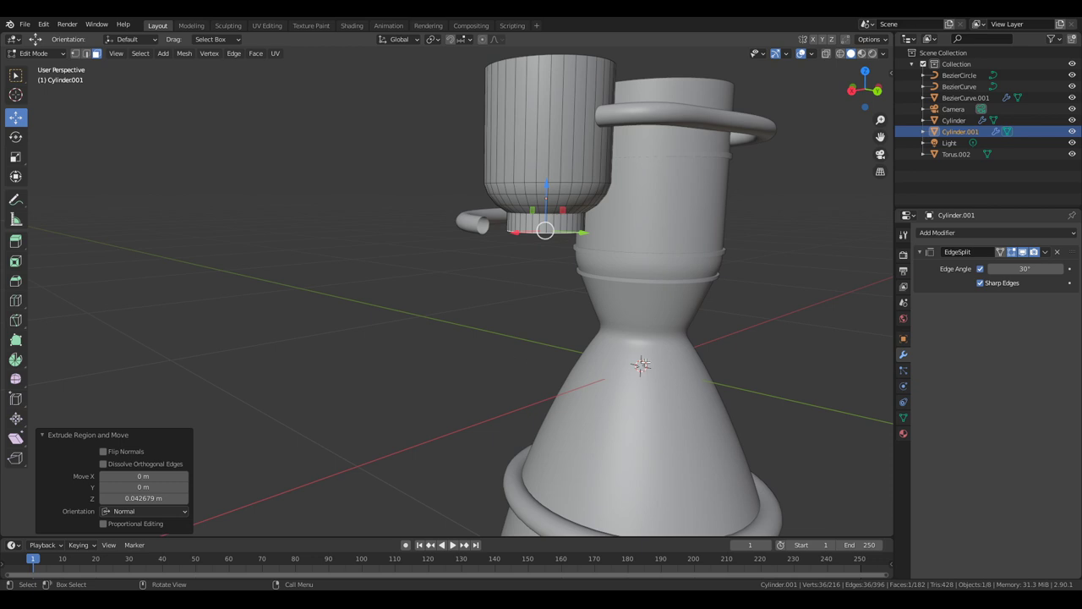
pyautogui.scroll(-3, 685, 354)
pyautogui.moveTo(676, 346); pyautogui.dragTo(568, 341, button='middle')
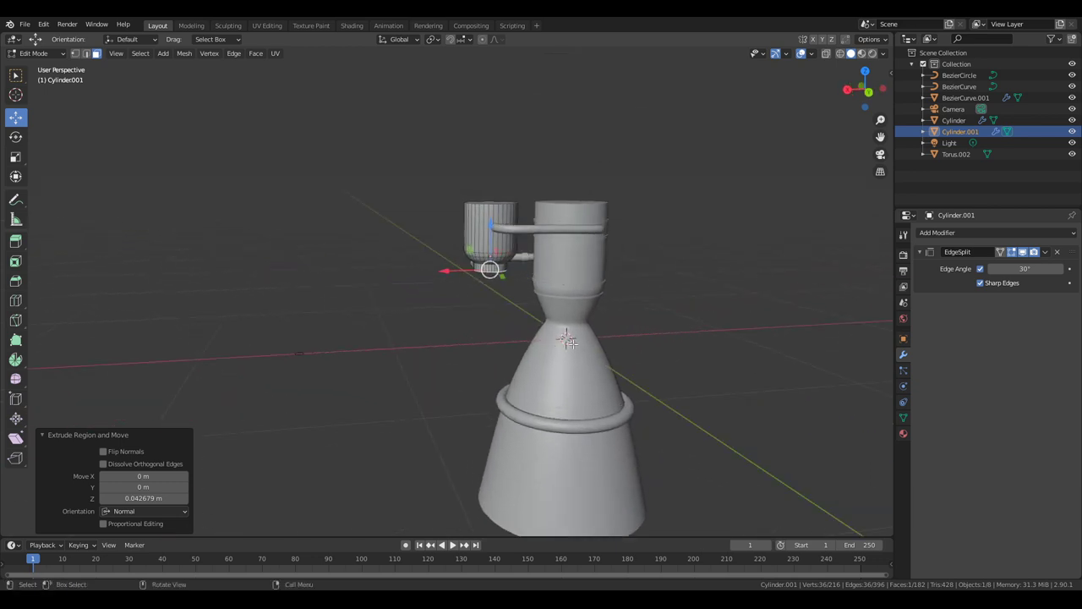
pyautogui.keyDown('shift'); pyautogui.rightClick(396, 346); pyautogui.keyUp('shift')
pyautogui.click(175, 53)
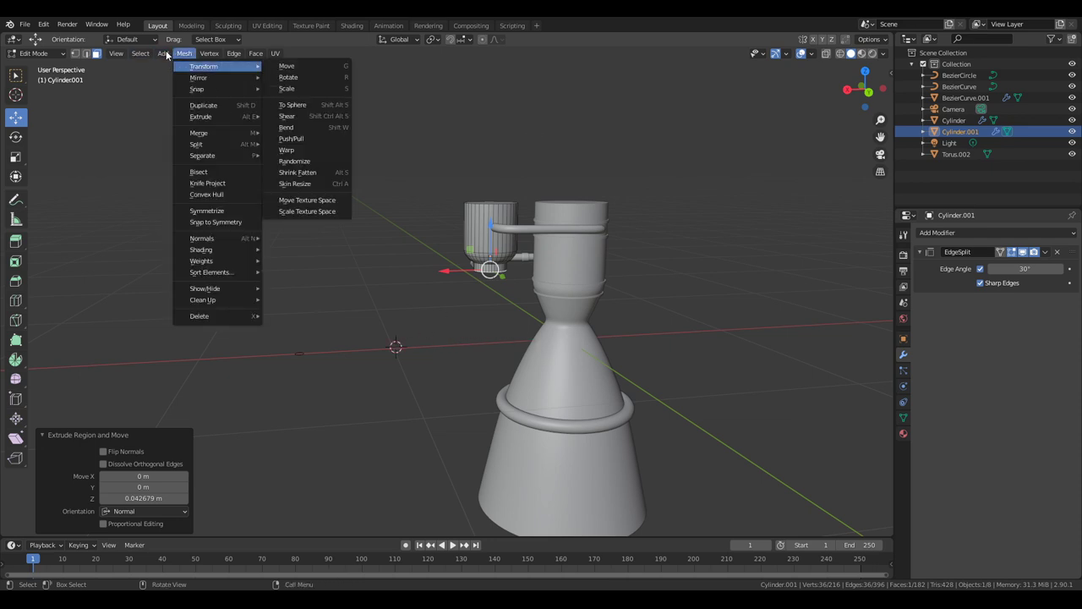
pyautogui.moveTo(164, 53)
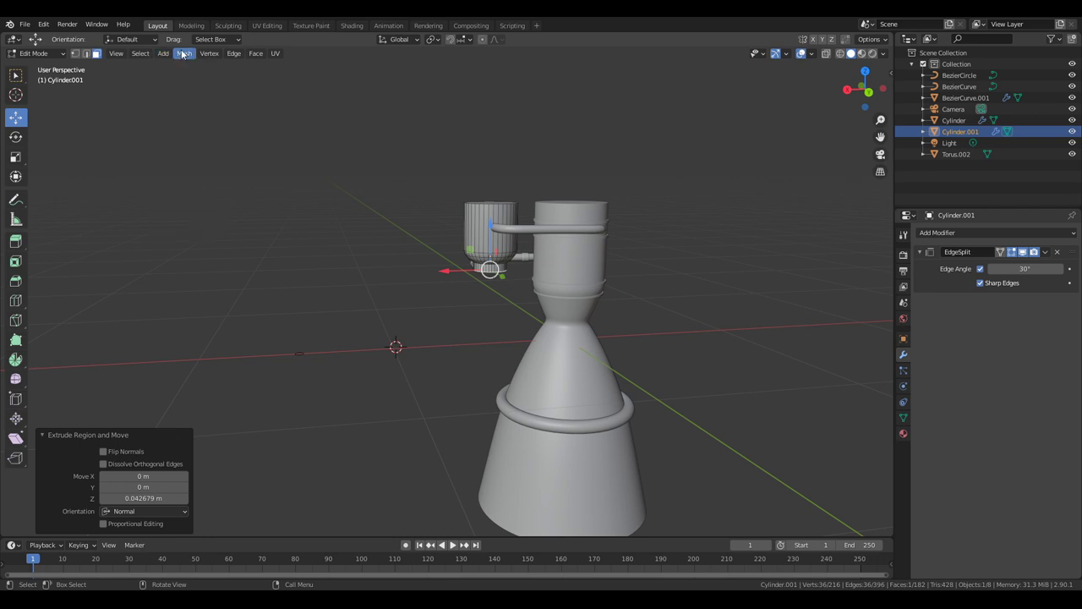
pyautogui.press('Escape')
pyautogui.press('Tab')
pyautogui.click(146, 55)
pyautogui.moveTo(127, 53)
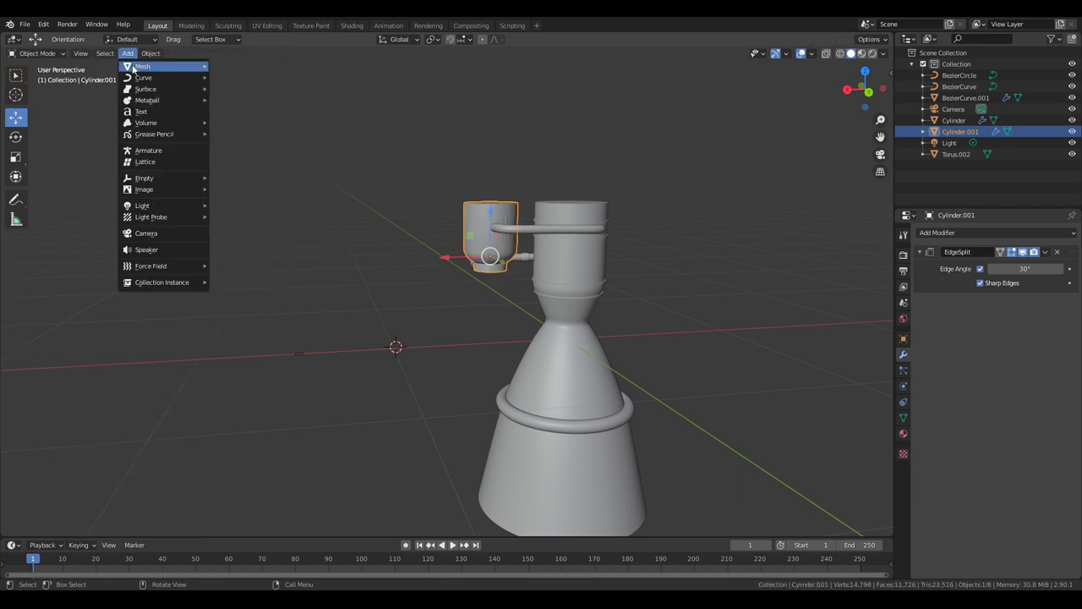
pyautogui.click(237, 122)
pyautogui.moveTo(387, 279); pyautogui.dragTo(492, 287, button='middle')
pyautogui.press('Delete')
pyautogui.scroll(4, 490, 289)
# - Reopen the side cylinder's mesh and place the 3D cursor at the lower rim of its neck
pyautogui.click(543, 243)
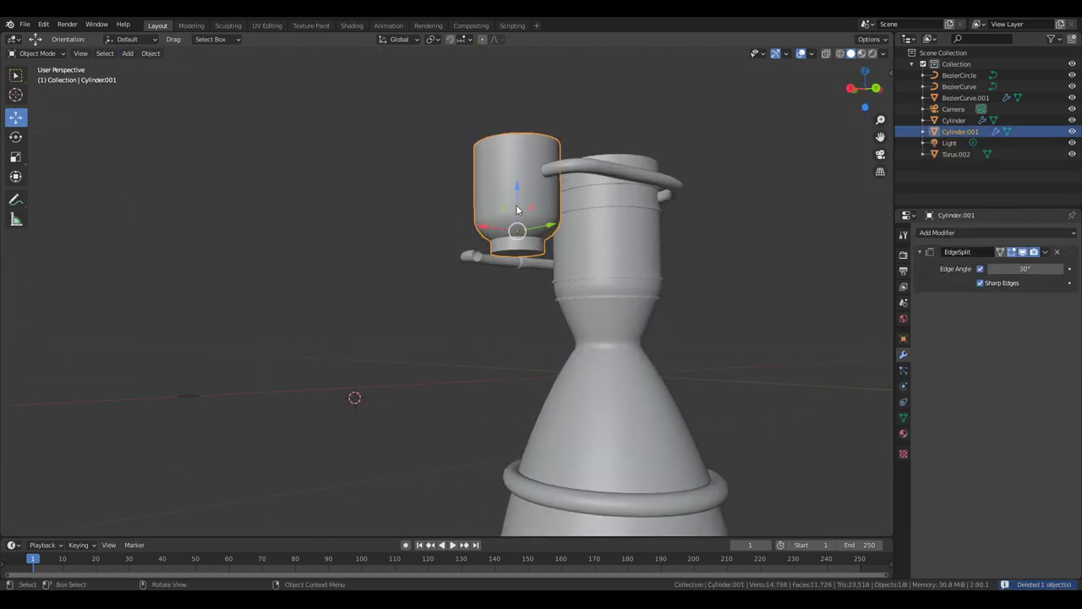
pyautogui.press('Tab')
pyautogui.scroll(2, 534, 219)
pyautogui.moveTo(534, 219); pyautogui.dragTo(509, 227, button='middle')
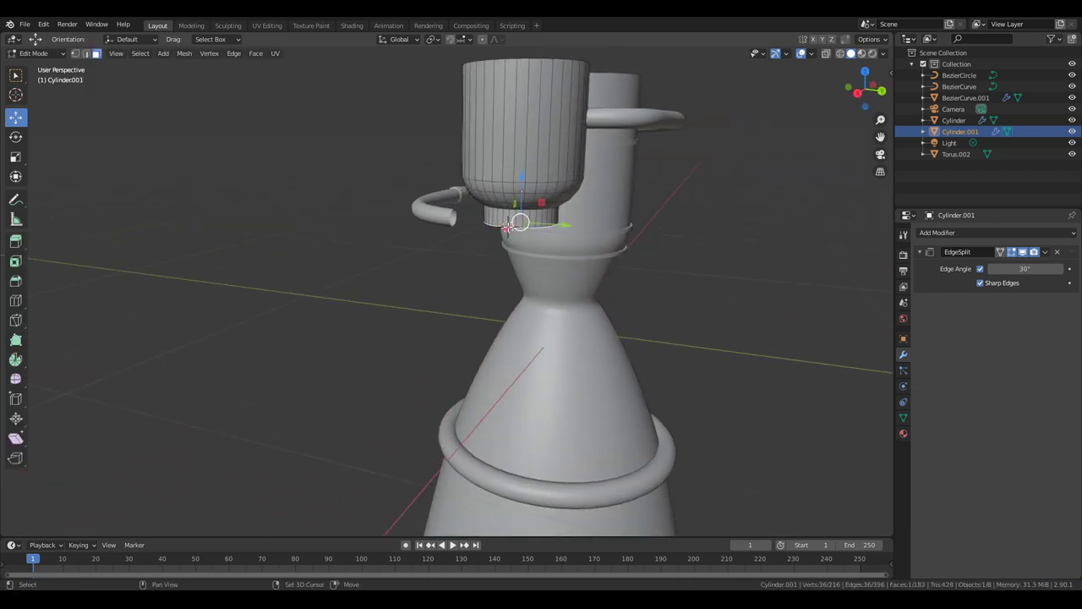
pyautogui.moveTo(562, 252); pyautogui.dragTo(473, 281, button='middle')
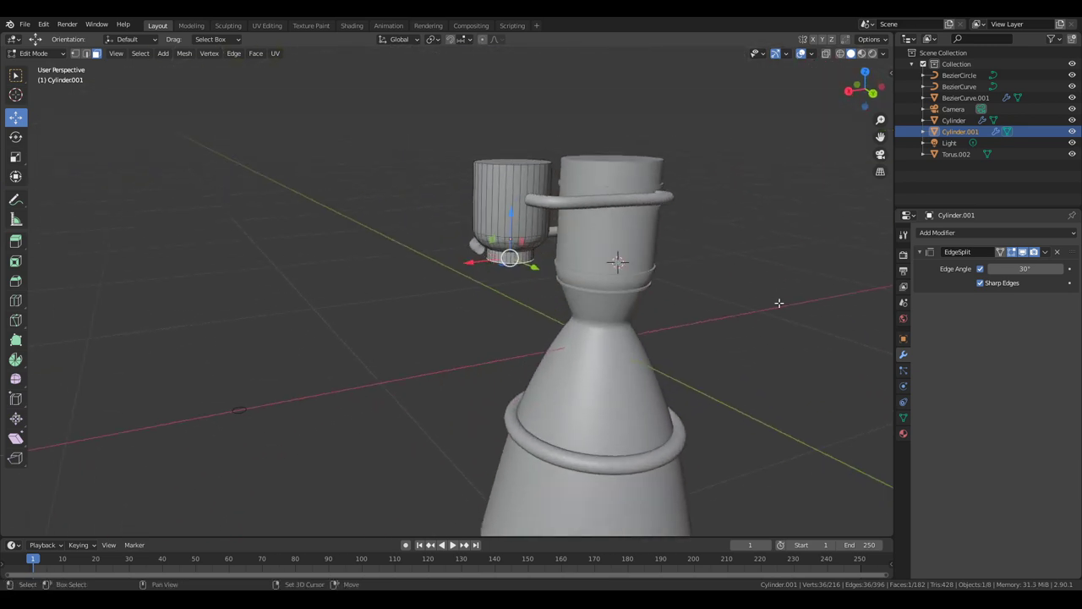
pyautogui.moveTo(614, 258); pyautogui.dragTo(759, 215, button='middle')
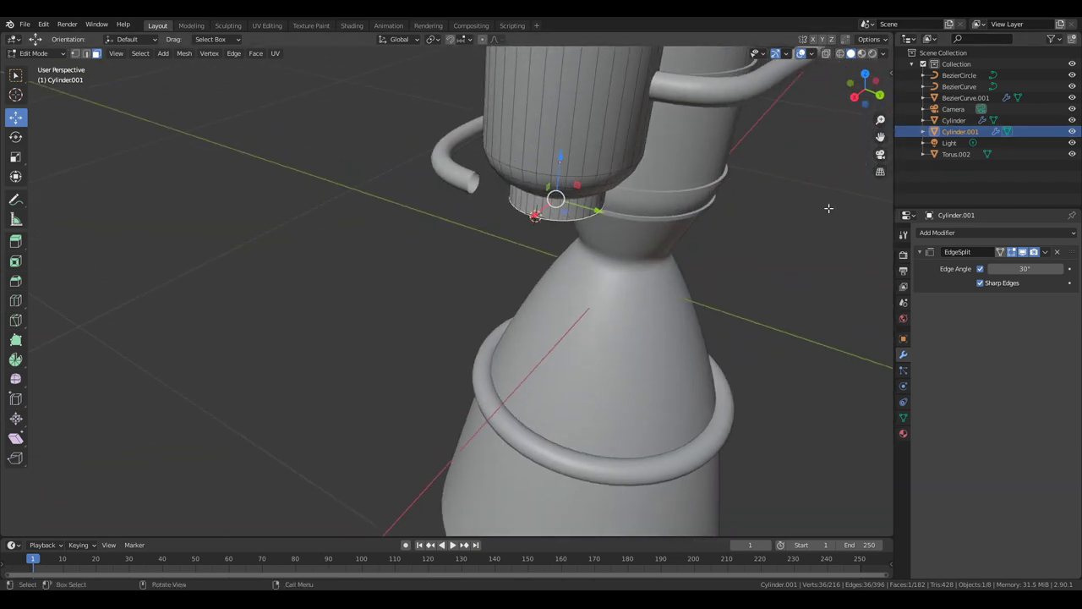
# - Compare the transform values of the side cylinder with those of the main engine body
pyautogui.press('n')
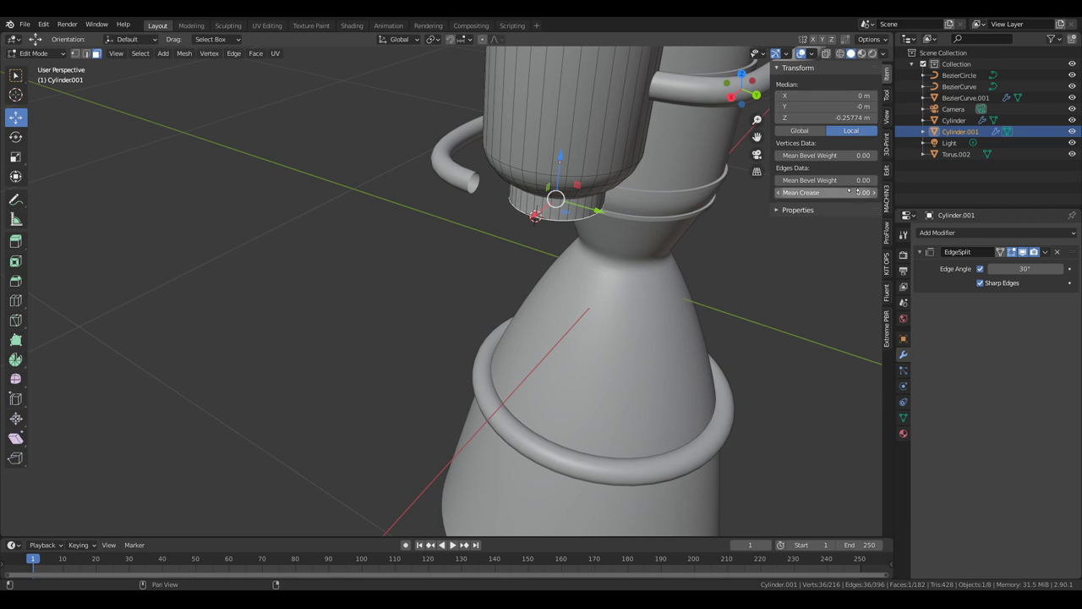
pyautogui.scroll(-4, 692, 142)
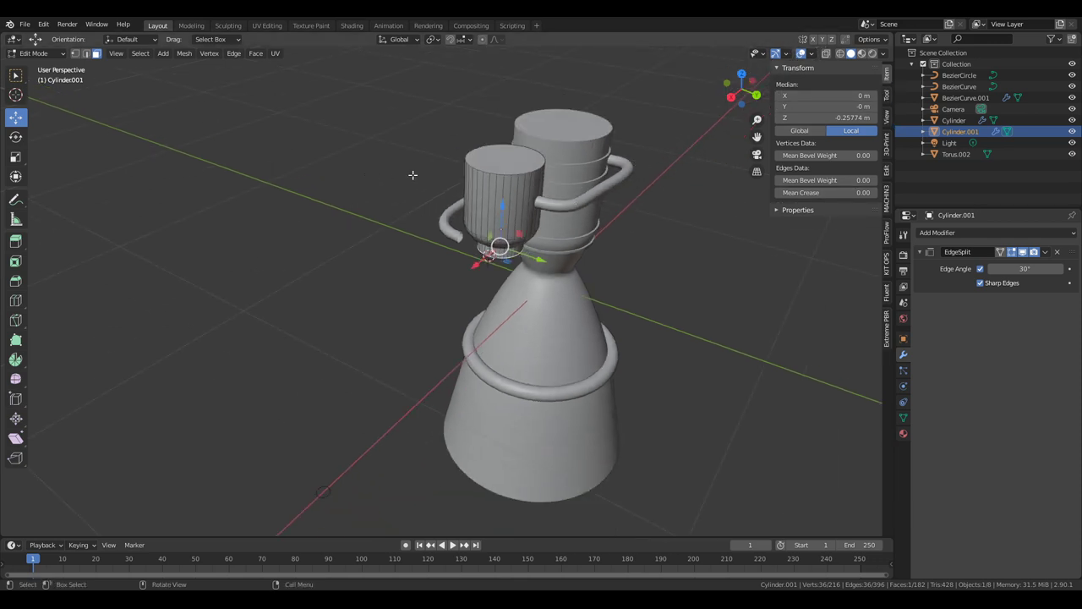
pyautogui.scroll(2, 512, 225)
pyautogui.press('Tab')
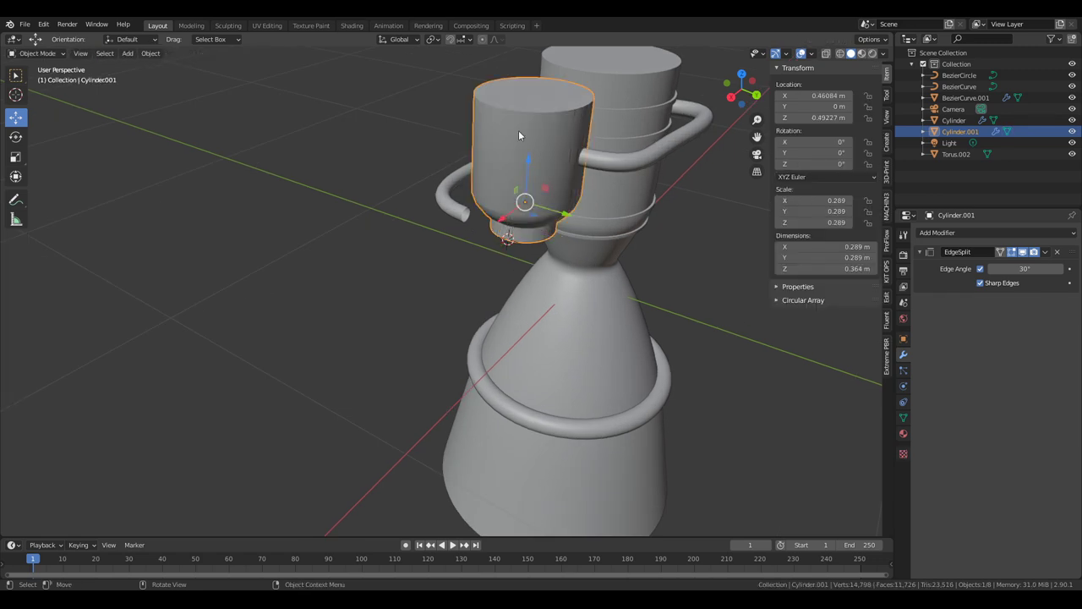
pyautogui.click(622, 142)
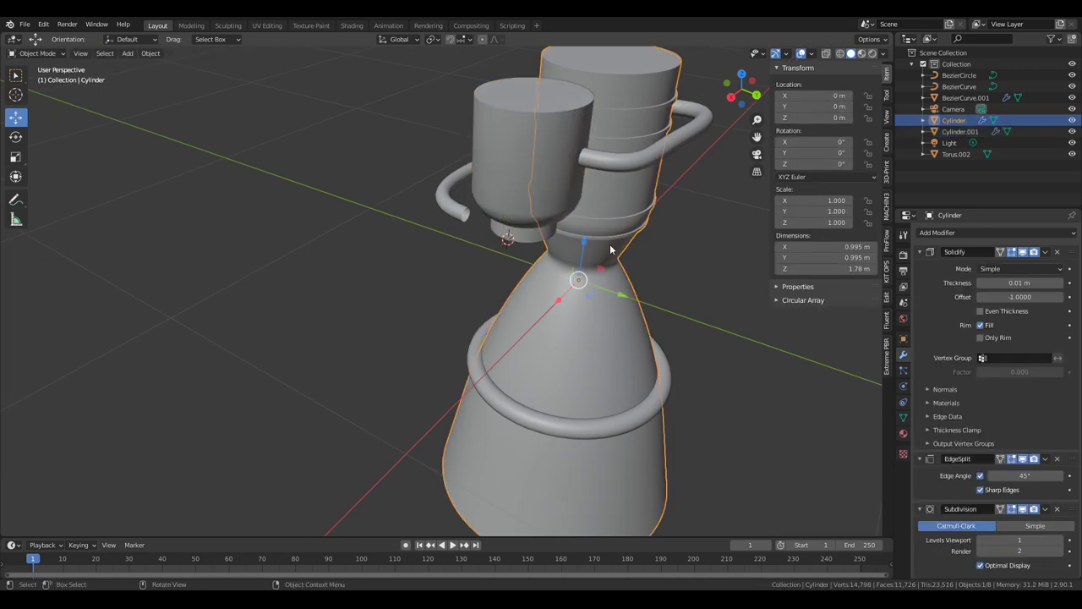
pyautogui.moveTo(814, 118); pyautogui.dragTo(825, 118)
pyautogui.hotkey('ctrl', 'z')
# - Apply the scale of the side cylinder
pyautogui.click(564, 133)
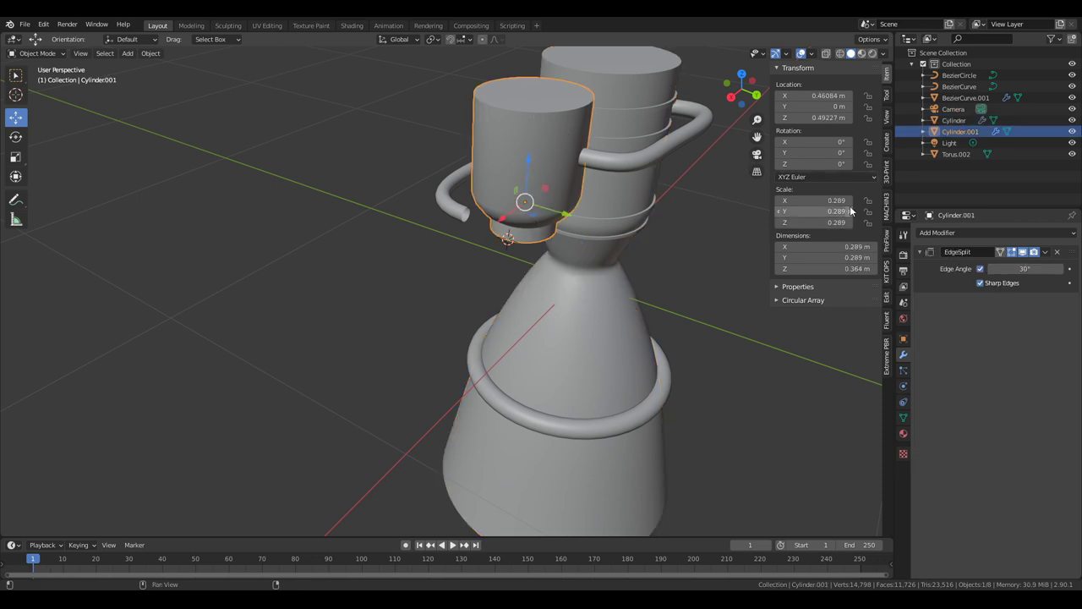
pyautogui.moveTo(678, 248); pyautogui.dragTo(664, 242, button='middle')
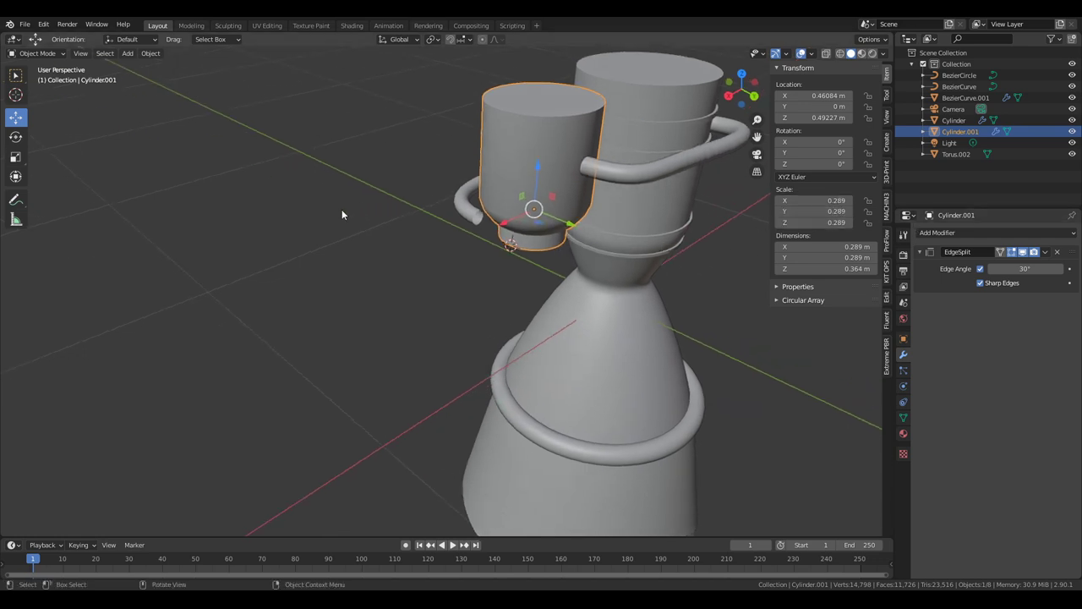
pyautogui.hotkey('ctrl', 'a')
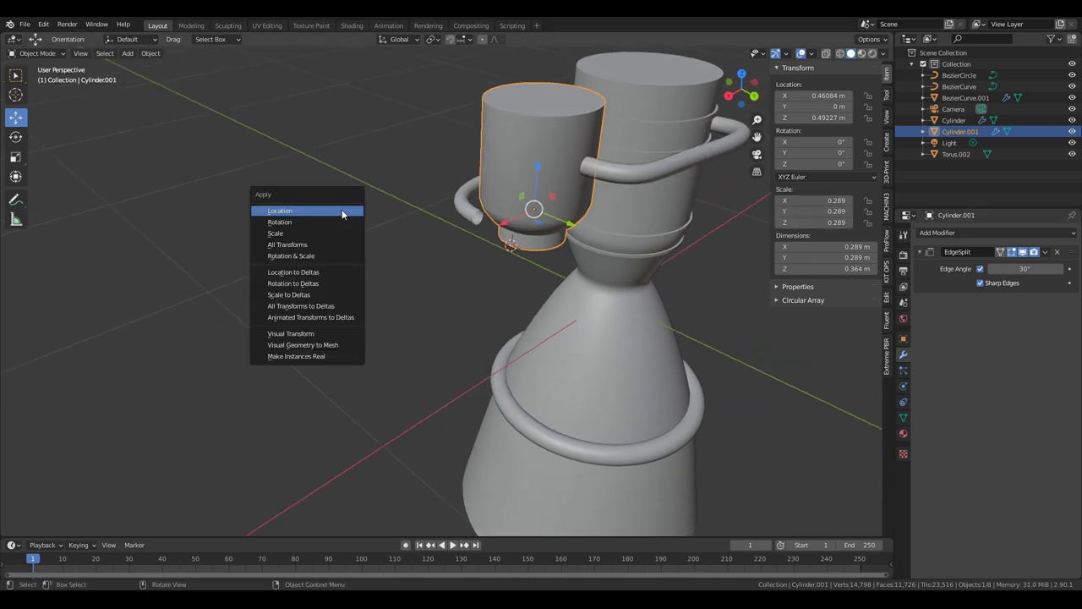
pyautogui.click(291, 236)
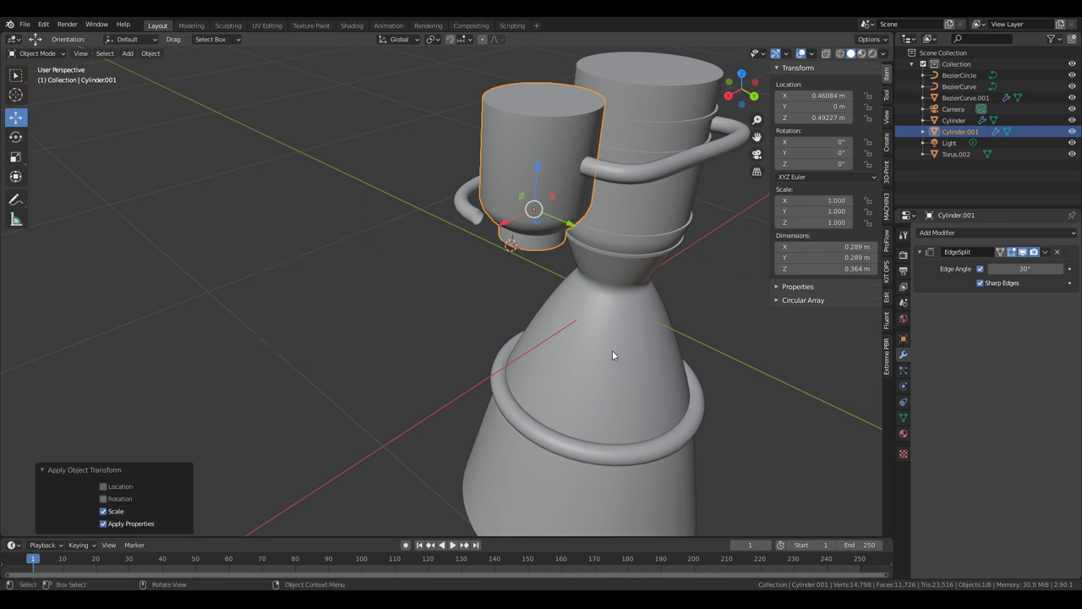
# - Check the transform values of the upper pipe and the main engine body, and look through the apply-transform options
pyautogui.moveTo(611, 352); pyautogui.dragTo(627, 310, button='middle')
pyautogui.click(618, 157)
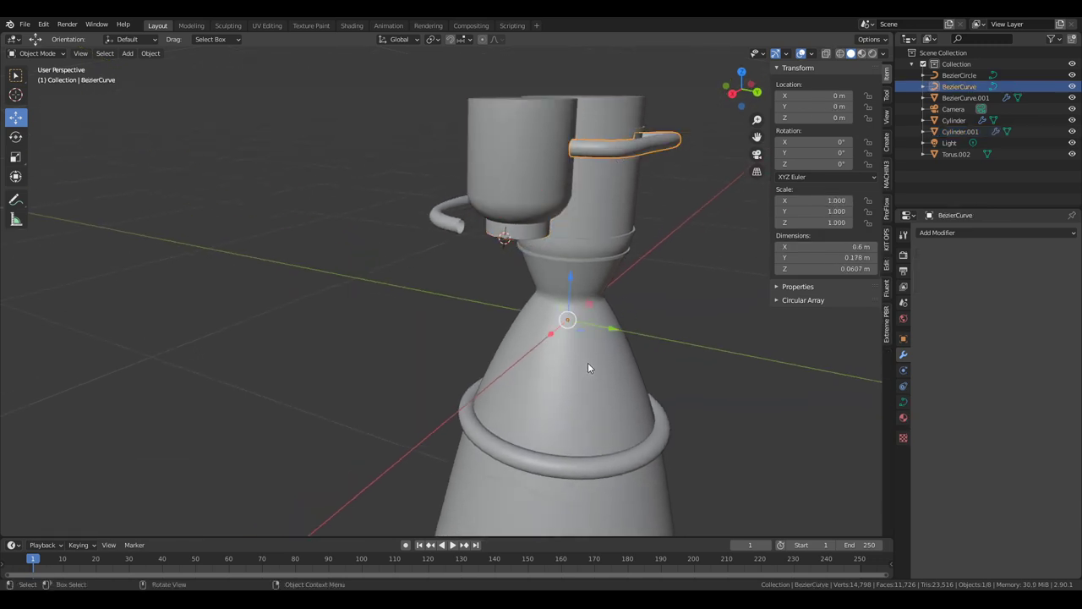
pyautogui.click(613, 222)
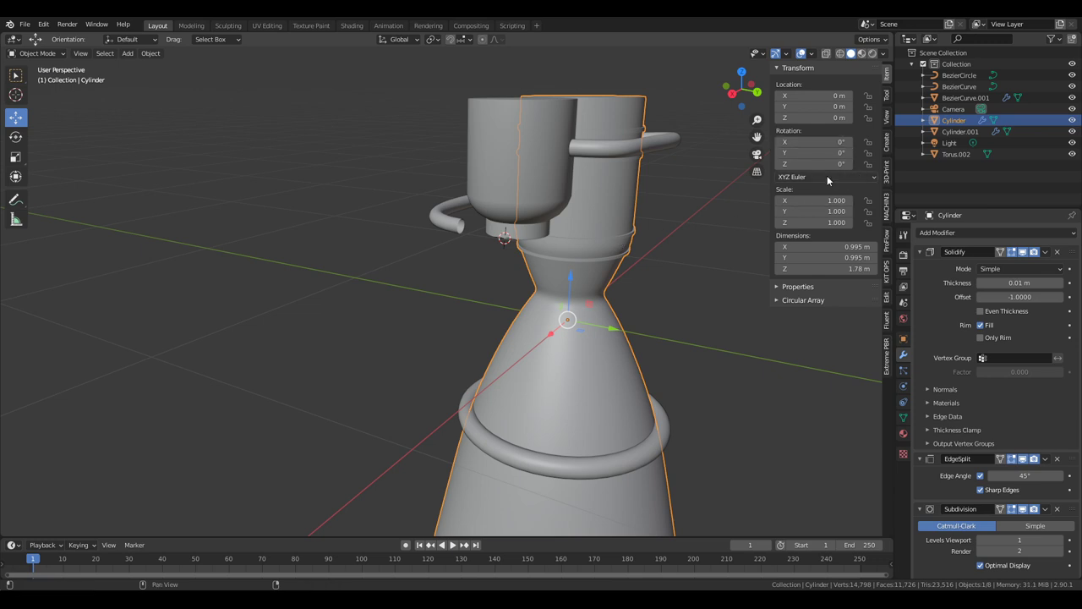
pyautogui.moveTo(727, 271); pyautogui.dragTo(734, 241, button='middle')
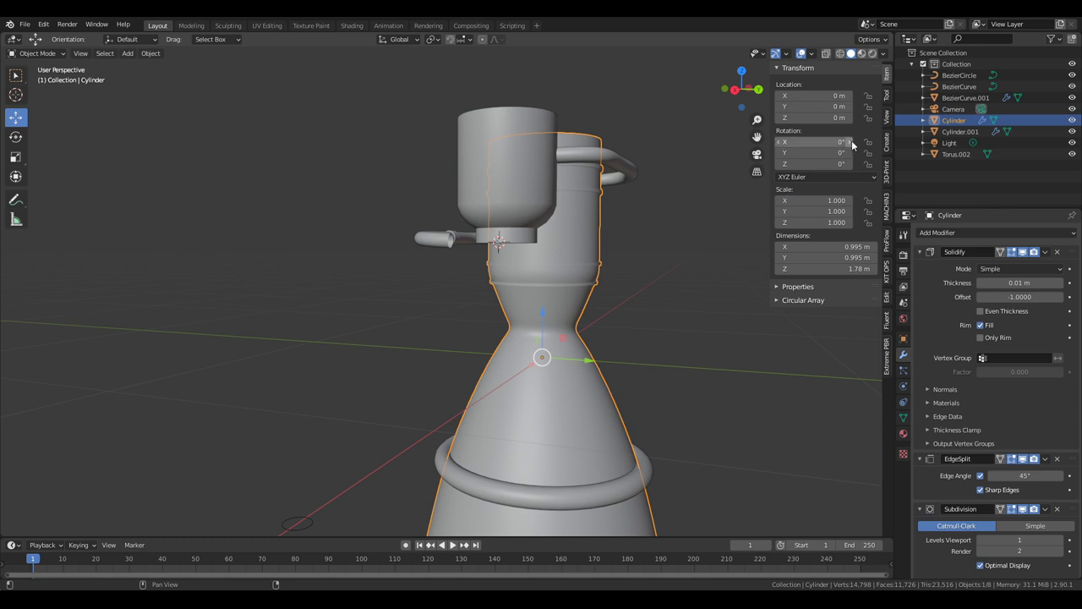
pyautogui.hotkey('ctrl', 'a')
pyautogui.click(622, 264)
pyautogui.hotkey('ctrl', 'a')
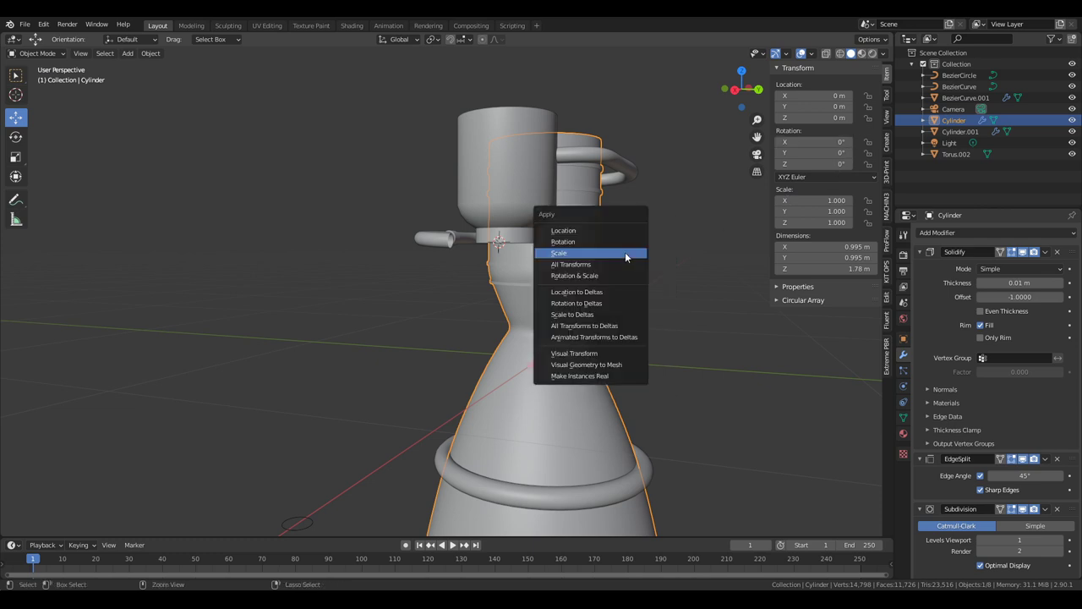
pyautogui.click(621, 264)
pyautogui.moveTo(711, 277); pyautogui.dragTo(674, 257, button='middle')
pyautogui.scroll(1, 684, 247)
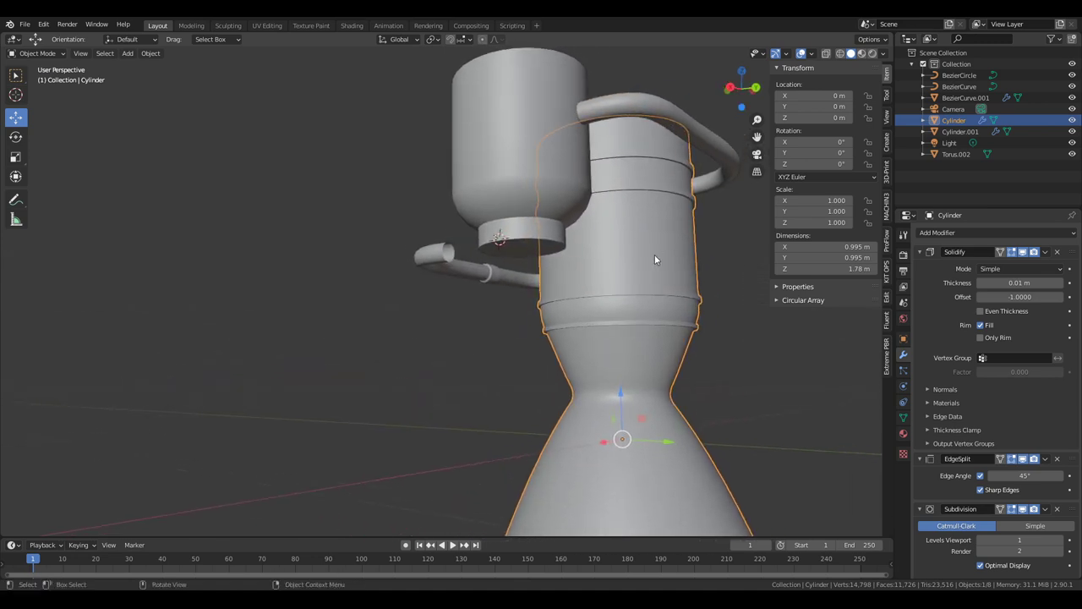
pyautogui.moveTo(651, 282); pyautogui.dragTo(676, 291, button='middle')
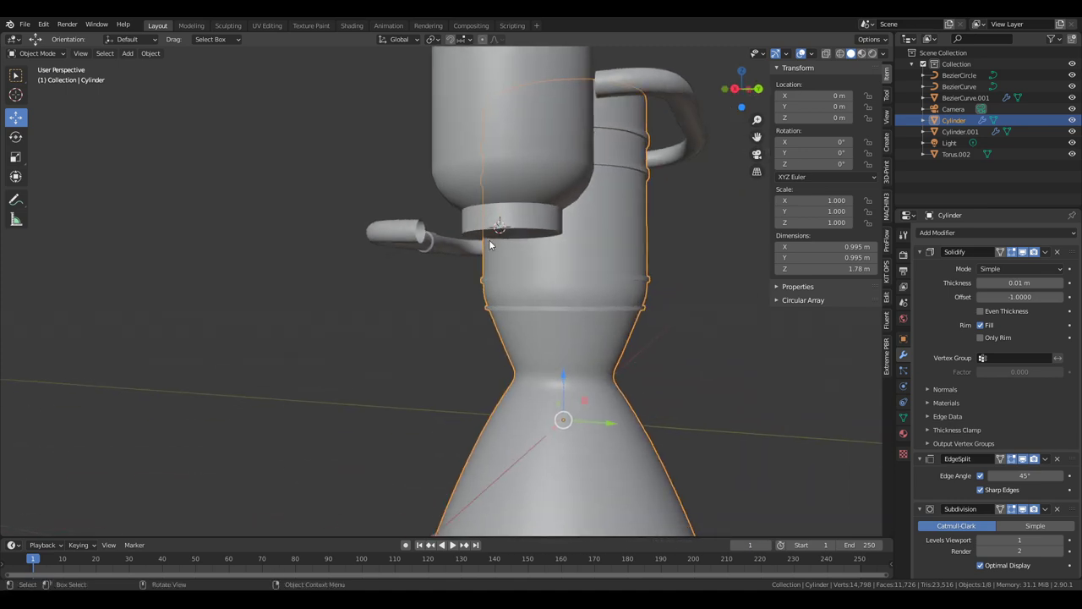
# - Set the 3D cursor's Y location to 0 m to centre it on the side cylinder
pyautogui.click(889, 119)
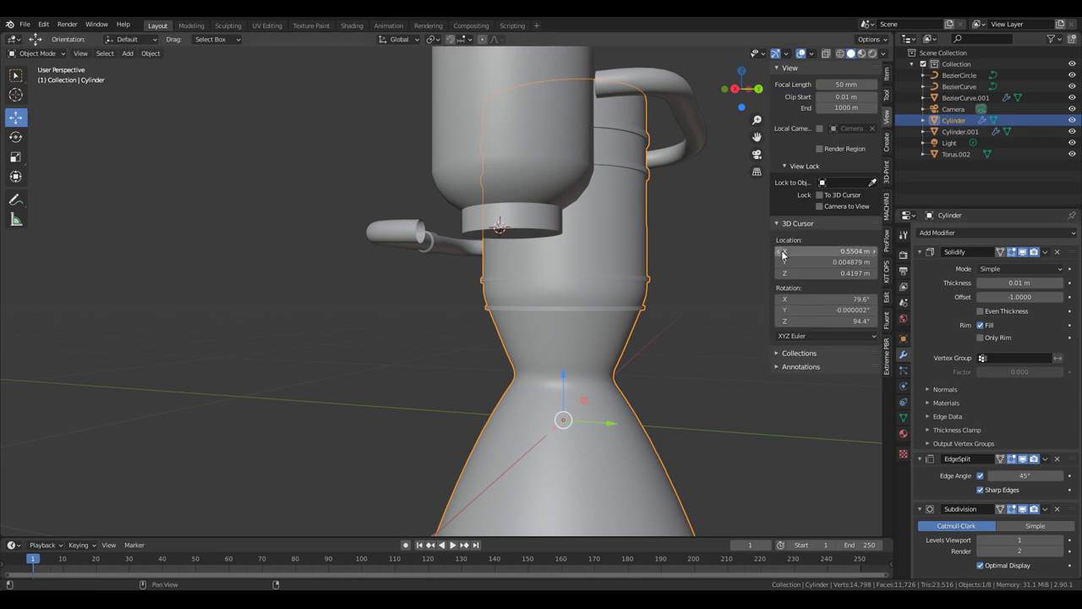
pyautogui.moveTo(537, 261); pyautogui.dragTo(486, 272, button='middle')
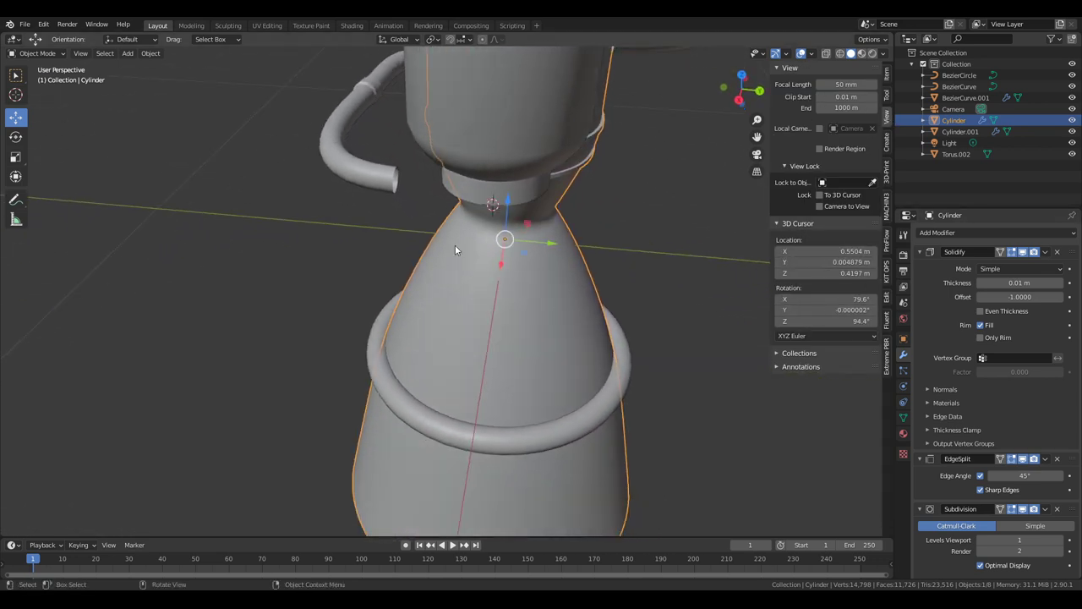
pyautogui.click(829, 262)
pyautogui.write('0')
pyautogui.press('Return')
# - Move the 3D cursor outward from the side cylinder's neck by setting its X location to 0.6 m
pyautogui.moveTo(590, 309); pyautogui.dragTo(497, 296, button='middle')
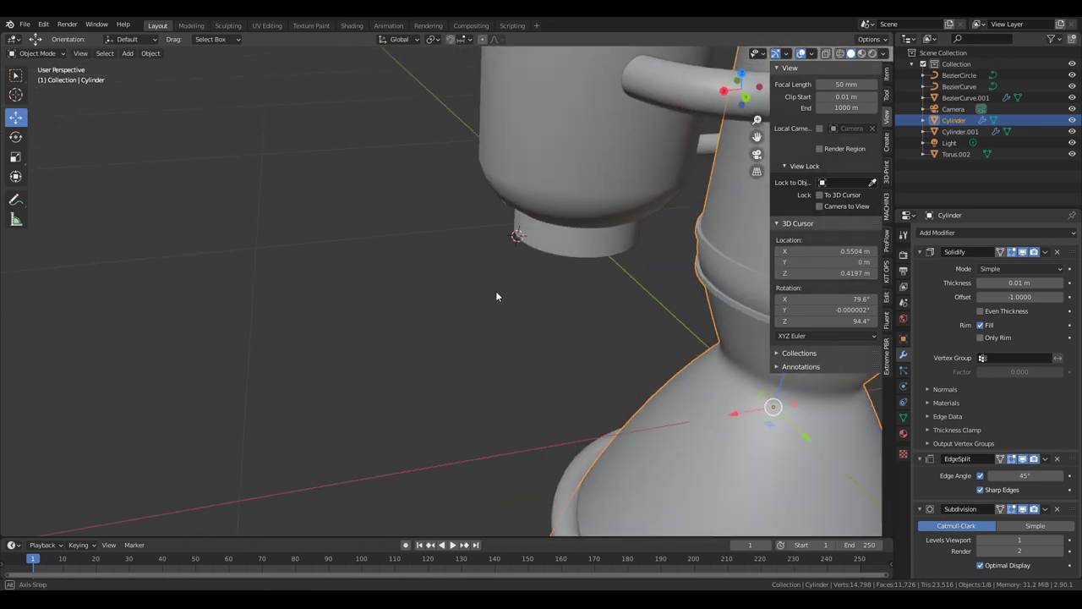
pyautogui.moveTo(497, 248); pyautogui.dragTo(516, 224, button='middle')
pyautogui.moveTo(841, 250)
pyautogui.mouseDown()
pyautogui.moveTo(892, 250)
pyautogui.moveTo(769, 250)
pyautogui.moveTo(825, 250)
pyautogui.mouseUp()
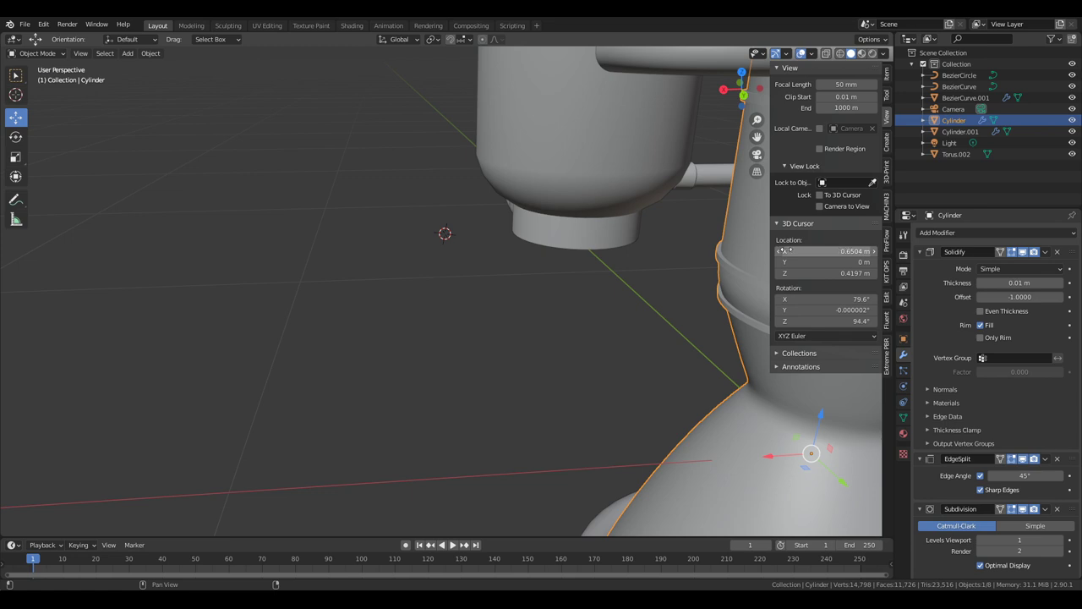
pyautogui.click(819, 251)
pyautogui.write('0.6')
pyautogui.press('Return')
# - Lower the 3D cursor below the neck's rim by setting its Z location to 0.35 m
pyautogui.click(834, 273)
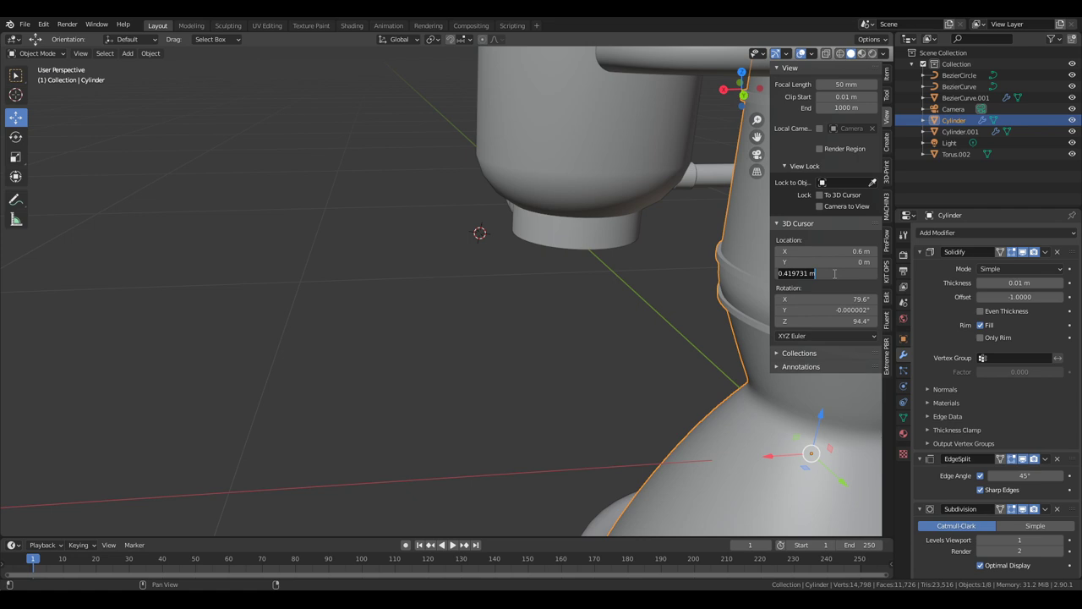
pyautogui.write('0.3')
pyautogui.press('Return')
pyautogui.click(835, 273)
pyautogui.write('0.35')
pyautogui.press('Return')
pyautogui.moveTo(506, 269); pyautogui.dragTo(504, 239, button='middle')
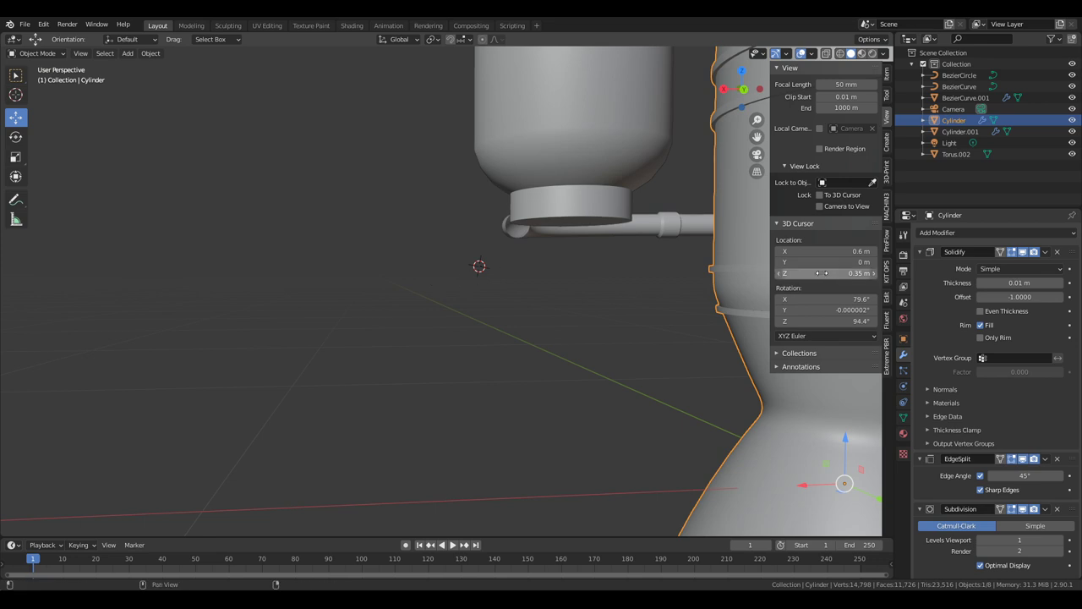
# - Set up the Spin tool for the bottom face of the side cylinder's neck, with Y as the spin axis
pyautogui.click(580, 211)
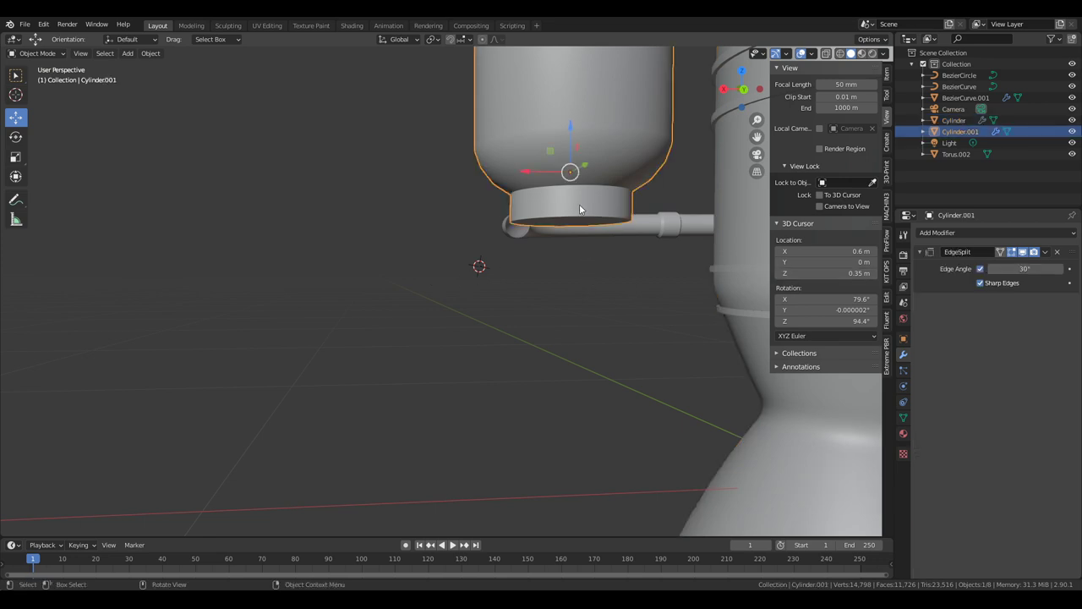
pyautogui.press('Tab')
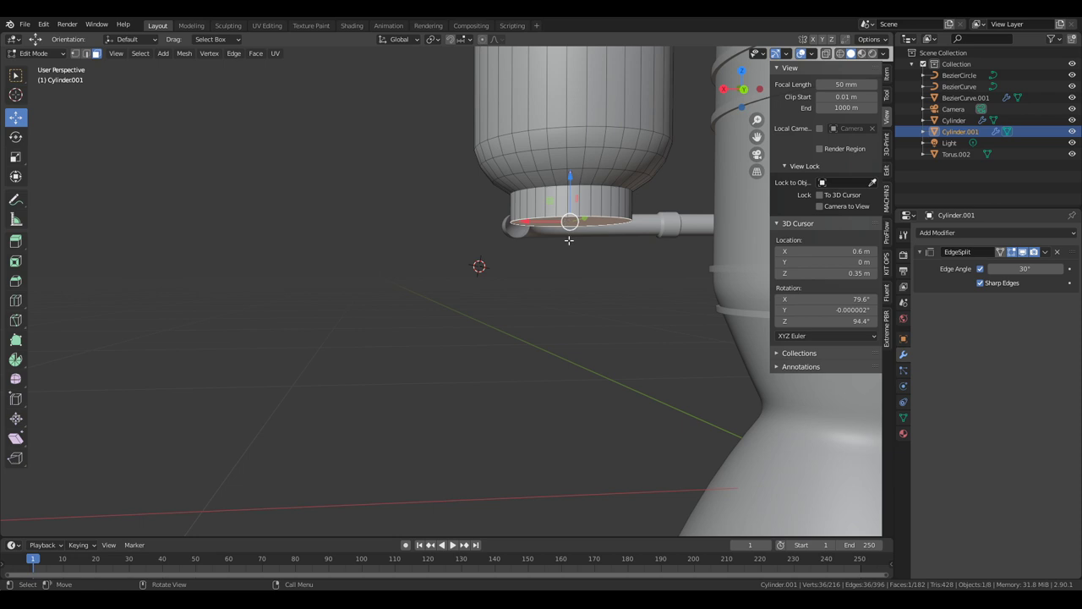
pyautogui.click(16, 360)
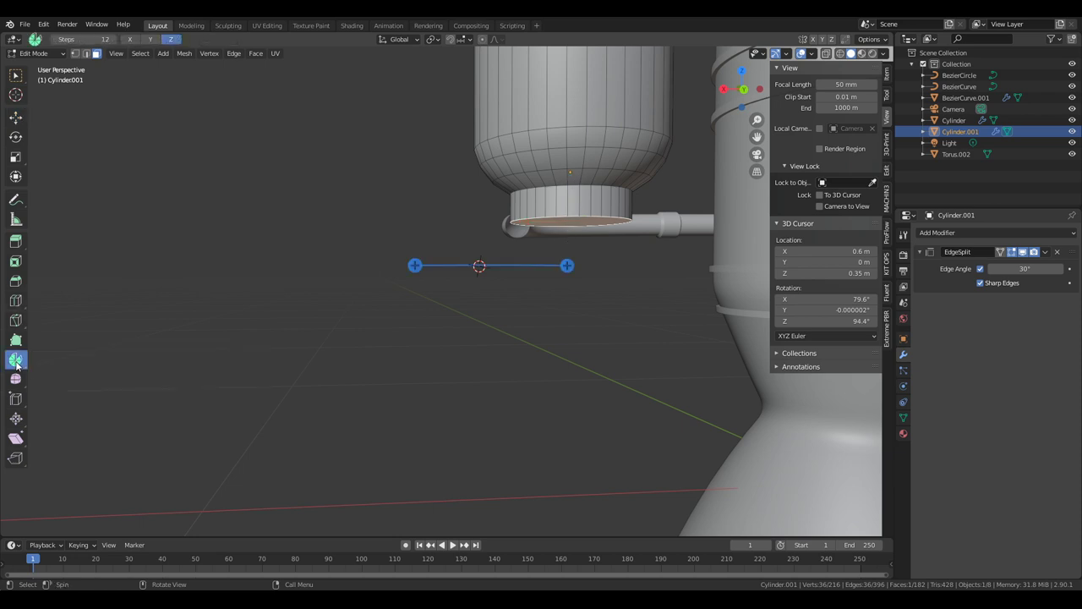
pyautogui.moveTo(406, 294); pyautogui.dragTo(541, 263, button='middle')
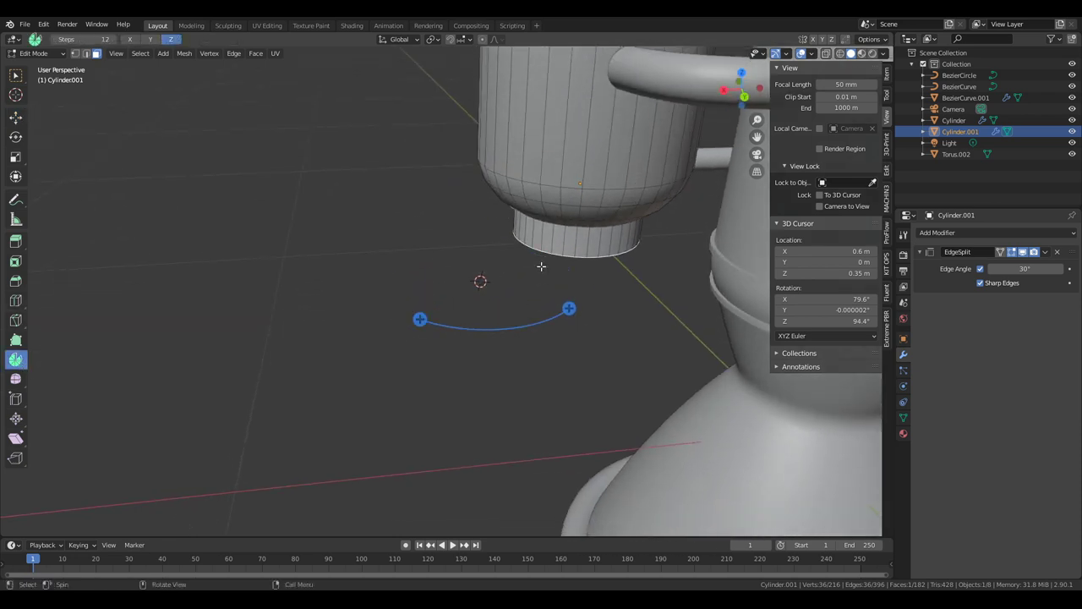
pyautogui.moveTo(569, 308); pyautogui.dragTo(632, 325)
pyautogui.hotkey('ctrl', 'z')
pyautogui.click(151, 39)
pyautogui.moveTo(441, 267); pyautogui.dragTo(386, 214, button='middle')
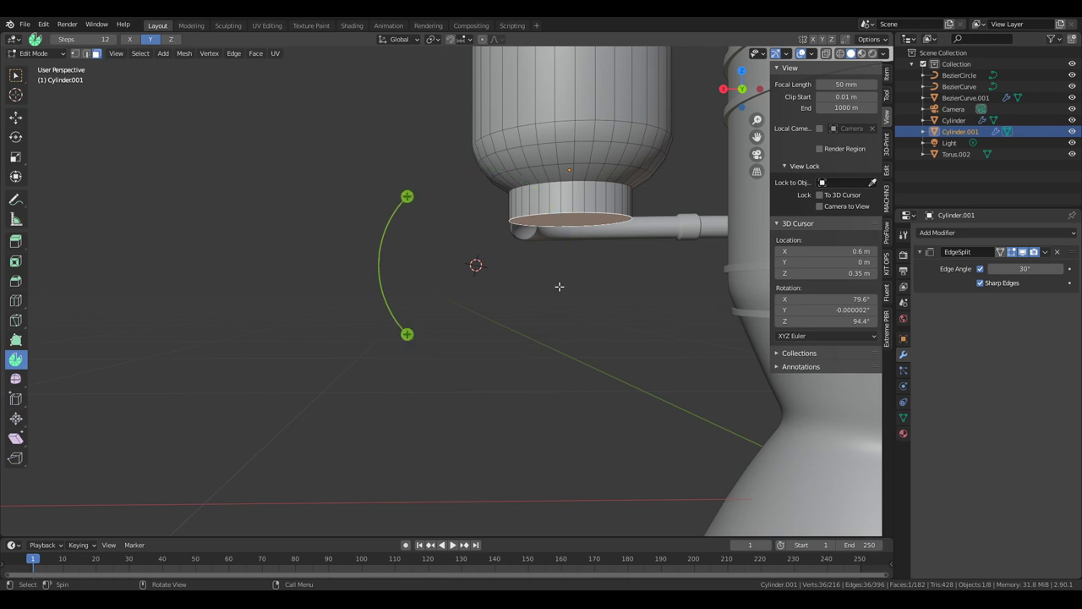
# - Spin the neck's bottom face around the 3D cursor into a 90° outward elbow with 6 steps
pyautogui.moveTo(406, 197); pyautogui.dragTo(548, 176)
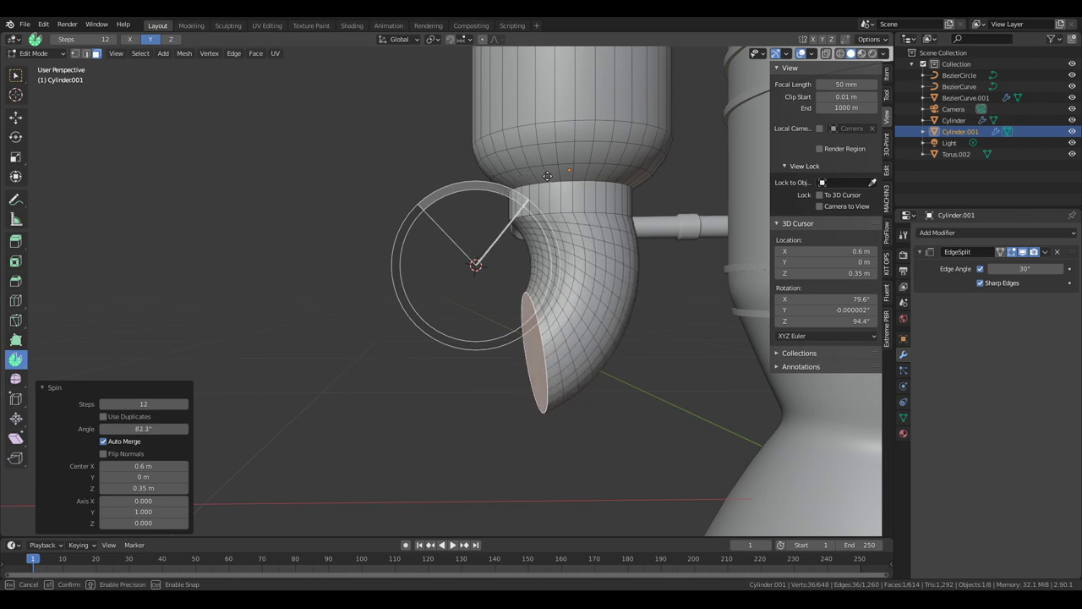
pyautogui.moveTo(548, 176); pyautogui.dragTo(548, 176)
pyautogui.click(146, 429)
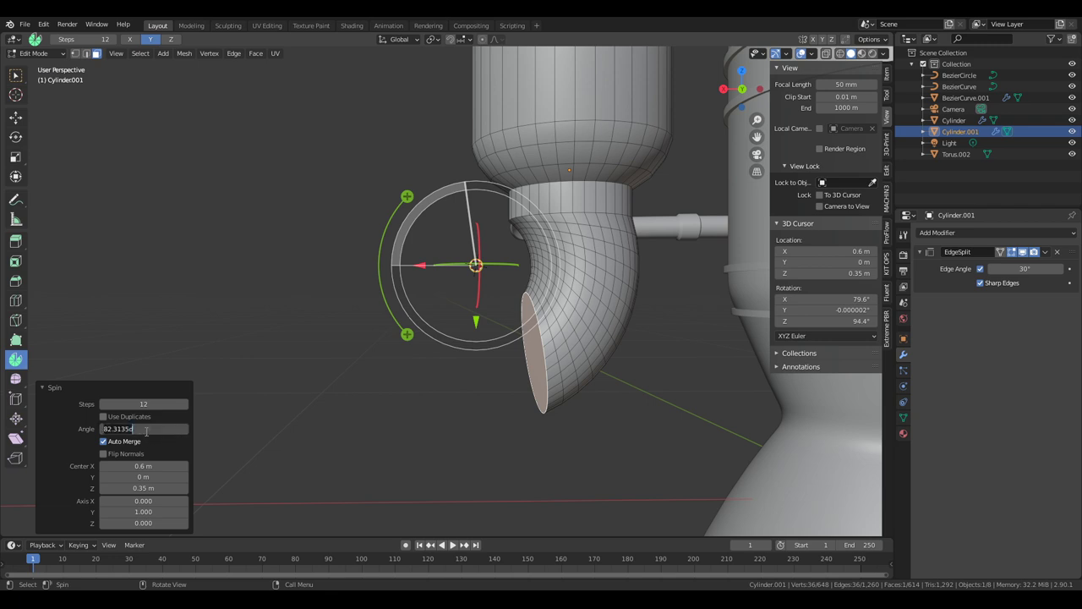
pyautogui.write('90')
pyautogui.press('Return')
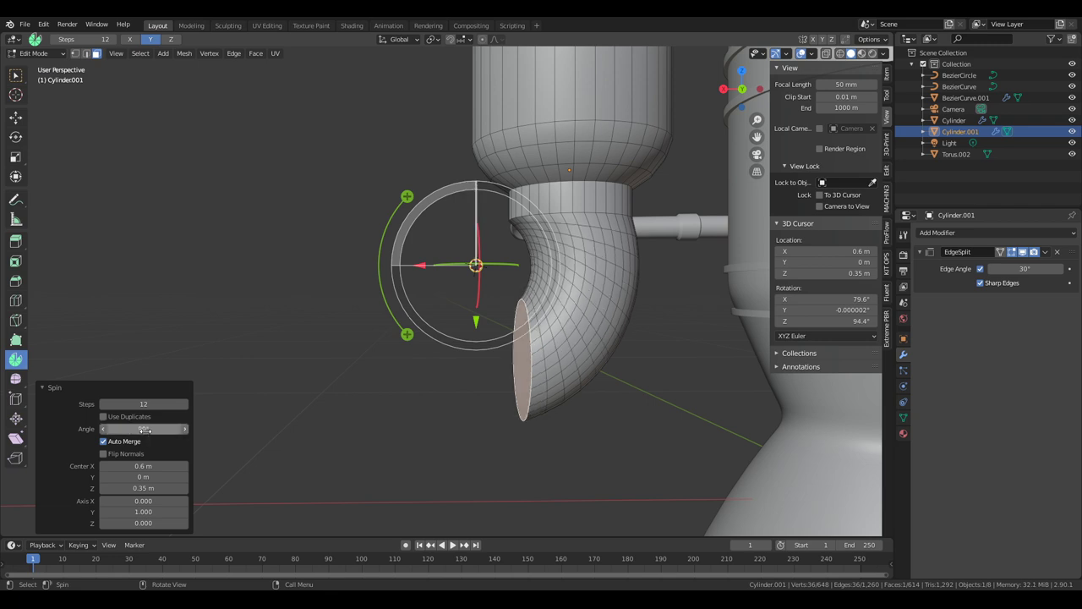
pyautogui.click(136, 403)
pyautogui.press('Return')
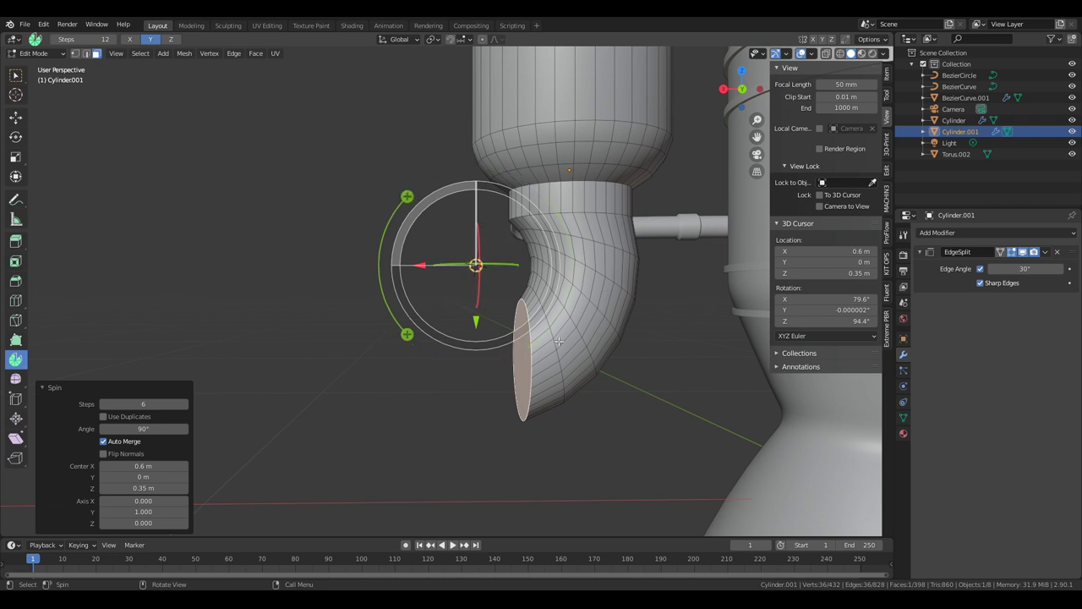
# - Tighten the elbow by raising the spin centre to Z 0.415 m
pyautogui.moveTo(477, 320); pyautogui.dragTo(477, 272)
pyautogui.scroll(-3, 642, 363)
pyautogui.moveTo(643, 363); pyautogui.dragTo(438, 173, button='middle')
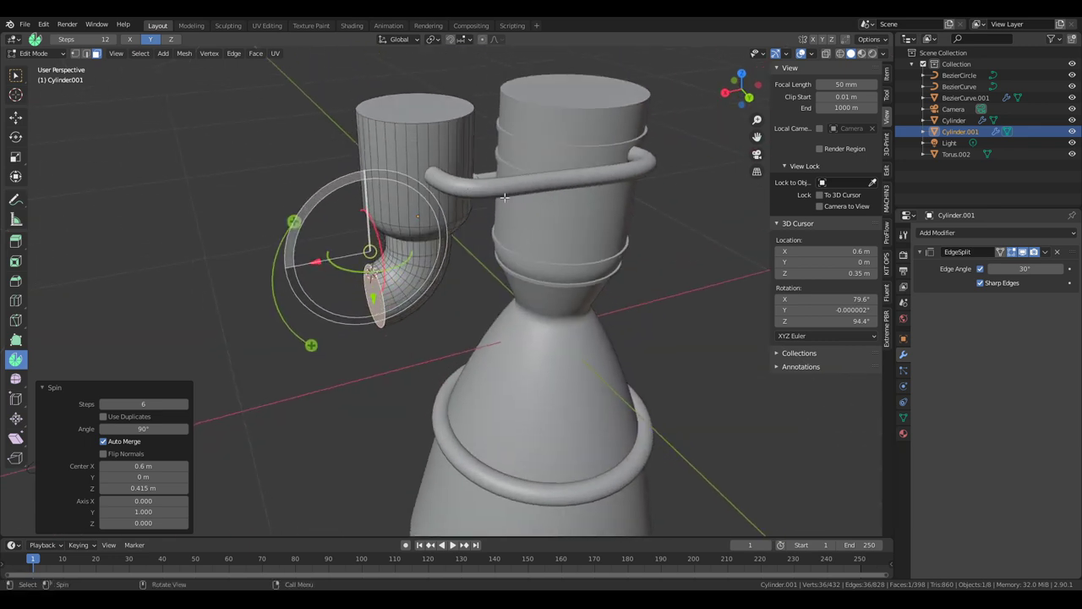
pyautogui.moveTo(634, 179); pyautogui.dragTo(522, 224, button='middle')
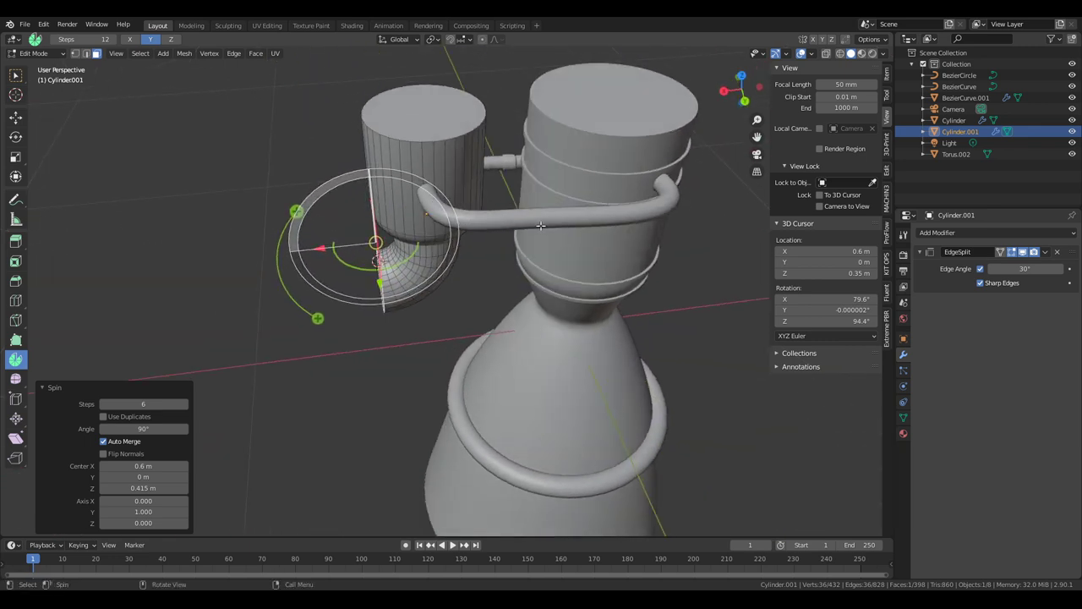
pyautogui.moveTo(466, 301); pyautogui.dragTo(487, 326, button='middle')
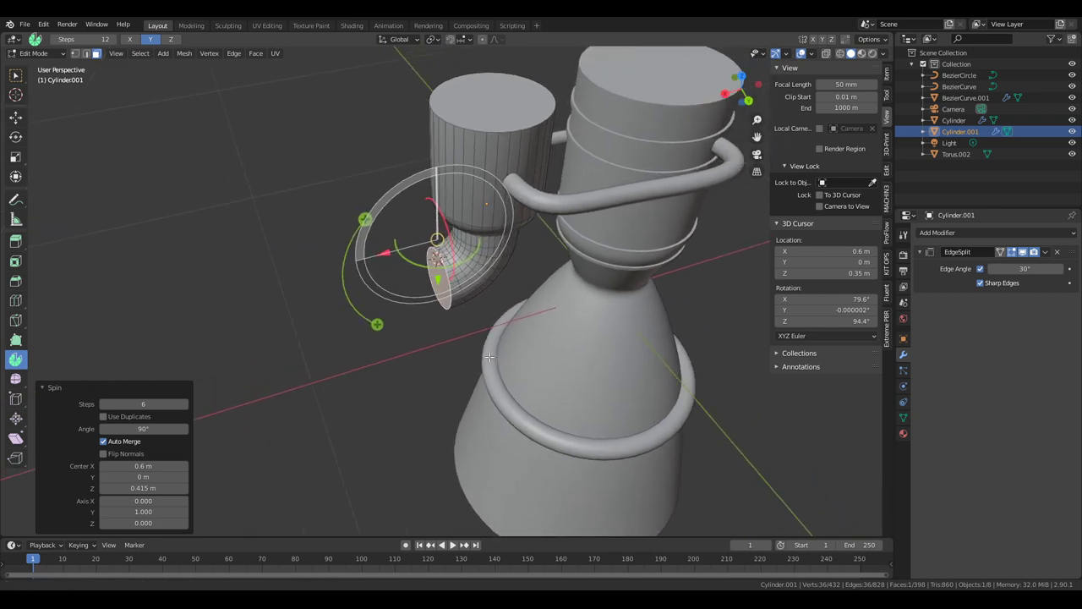
# - Examine the geometry and bevel settings of the upper pipe's curve
pyautogui.click(903, 417)
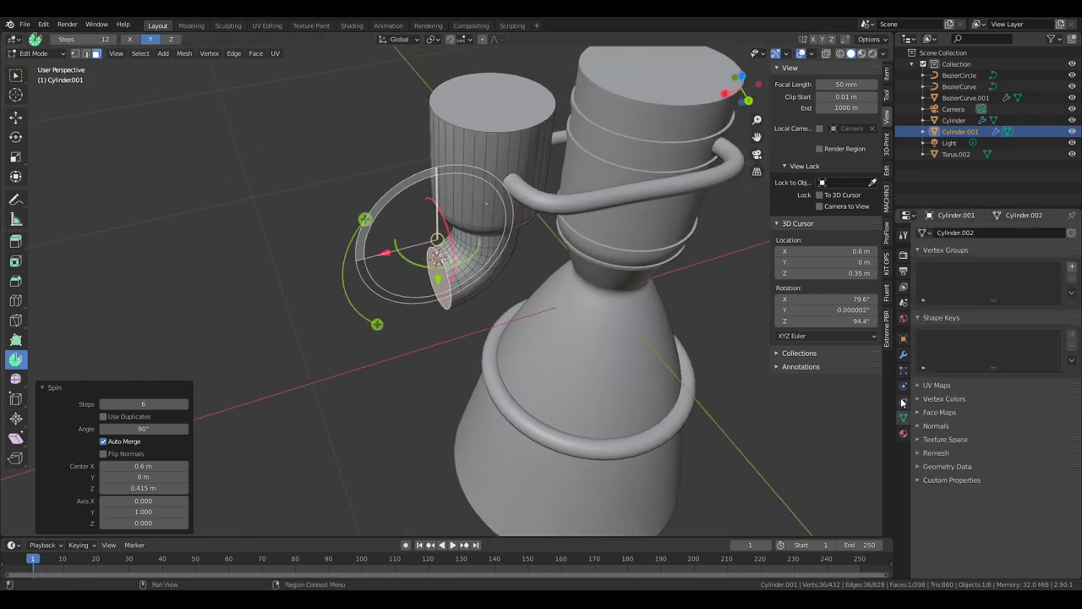
pyautogui.click(959, 87)
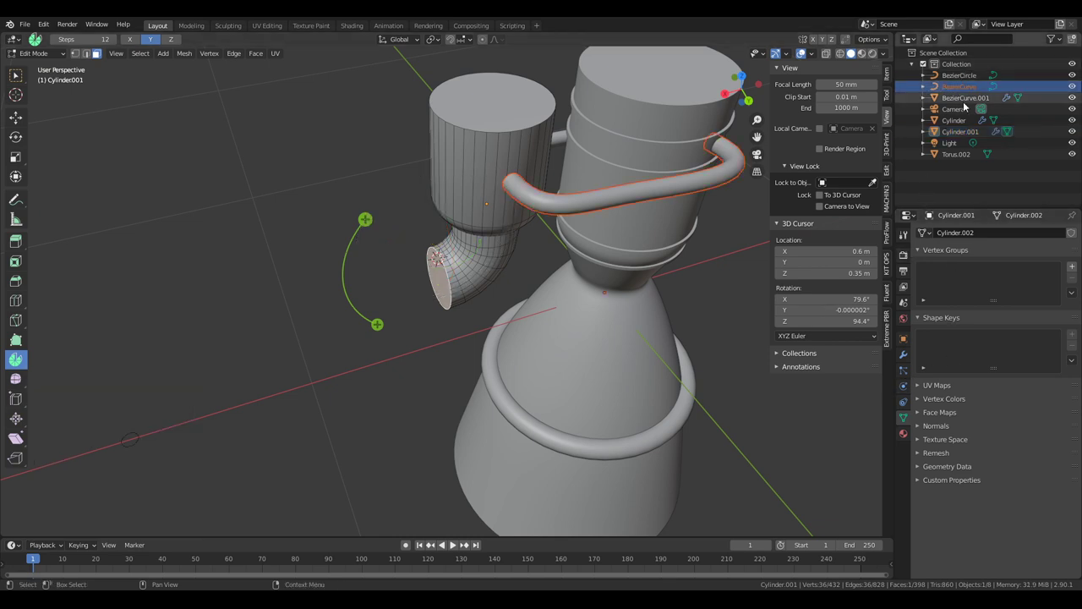
pyautogui.moveTo(609, 330); pyautogui.dragTo(583, 286, button='middle')
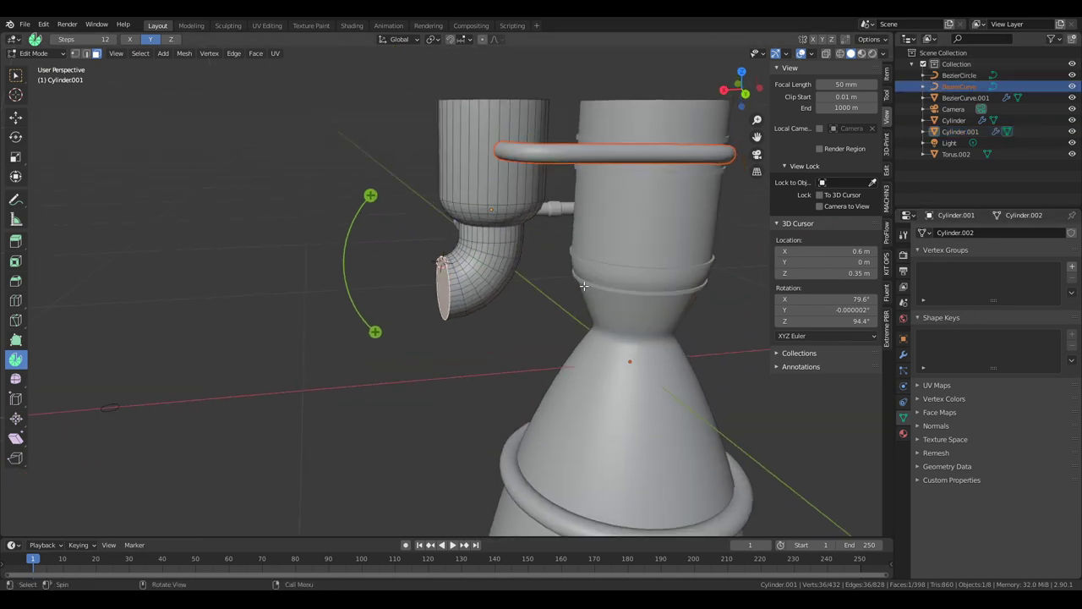
pyautogui.scroll(2, 571, 305)
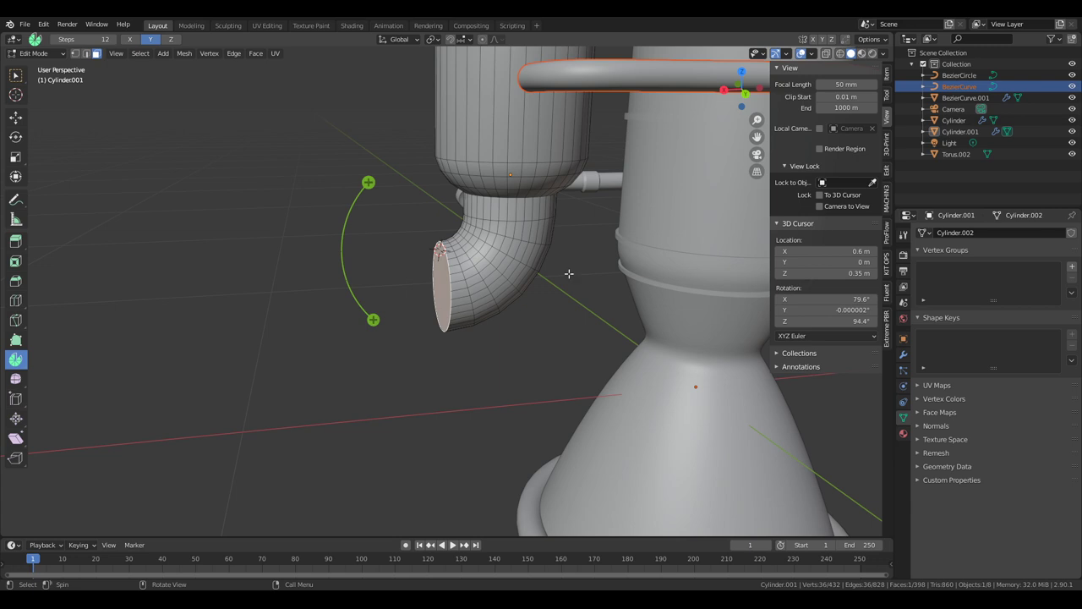
pyautogui.moveTo(439, 282); pyautogui.dragTo(432, 304, button='middle')
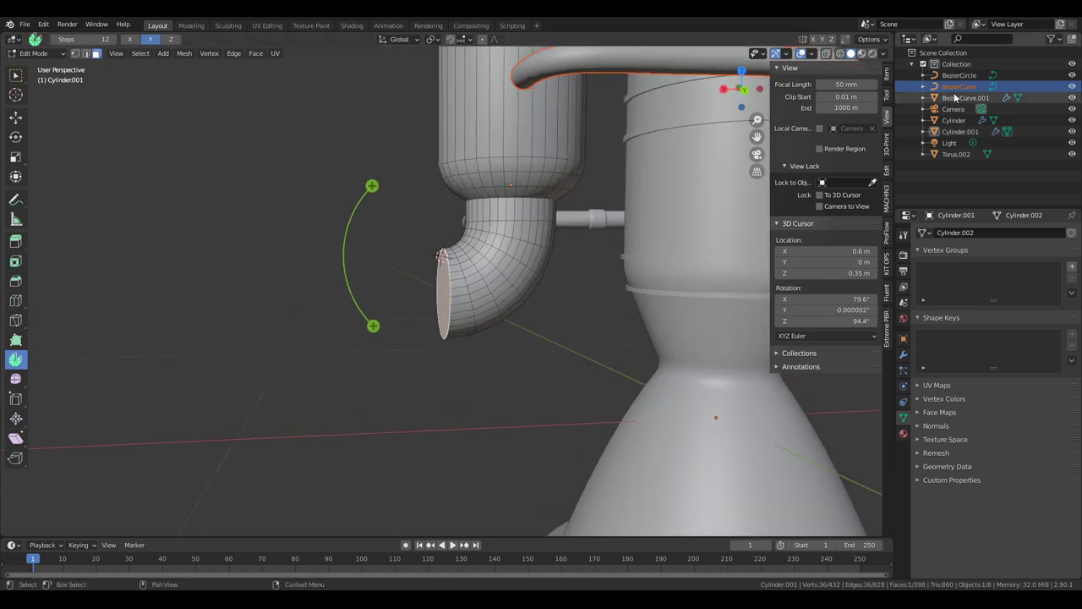
pyautogui.press('Tab')
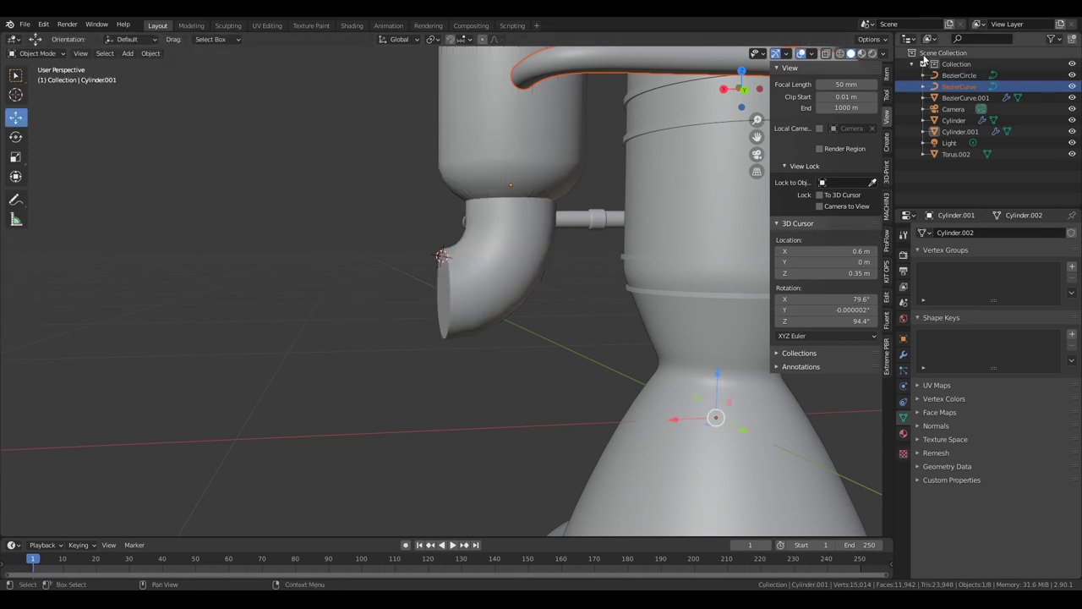
pyautogui.click(959, 86)
pyautogui.scroll(-2, 998, 440)
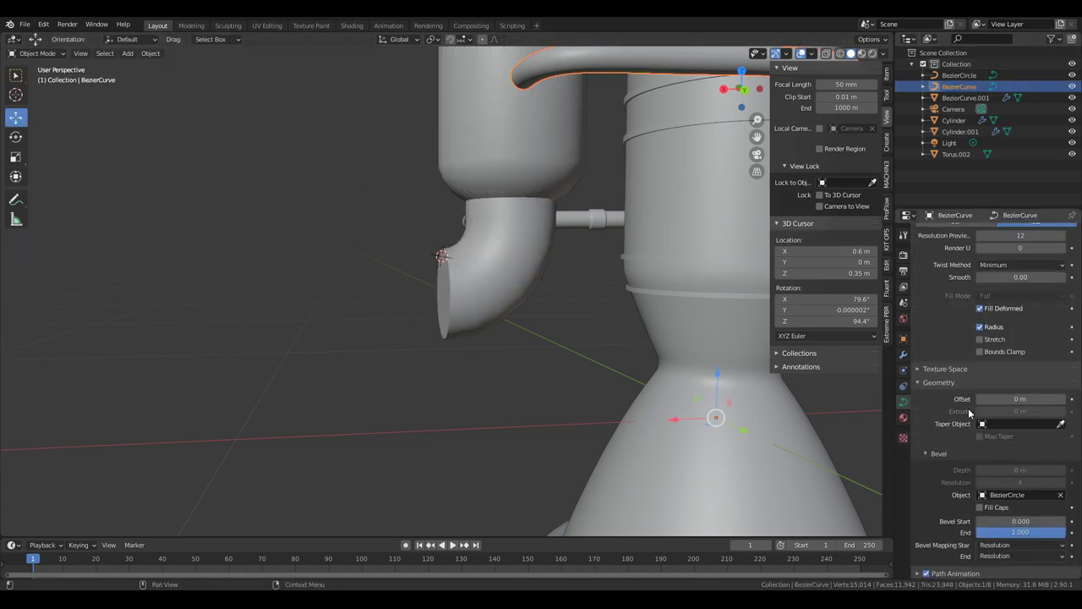
# - Extrude the open end face of the side cylinder's elbow outward about 0.174 m
pyautogui.click(960, 131)
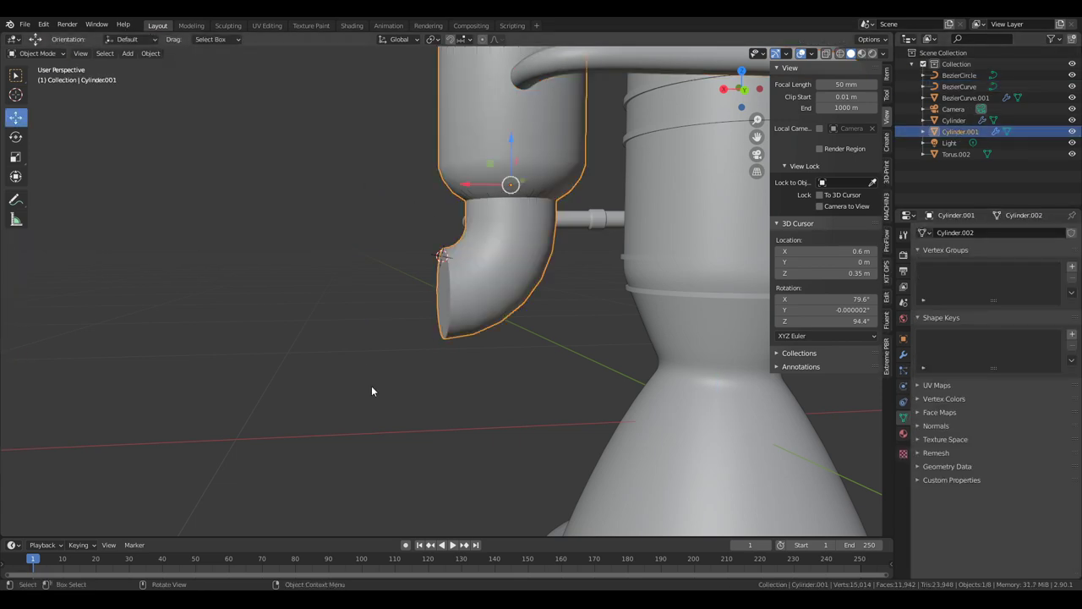
pyautogui.press('Tab')
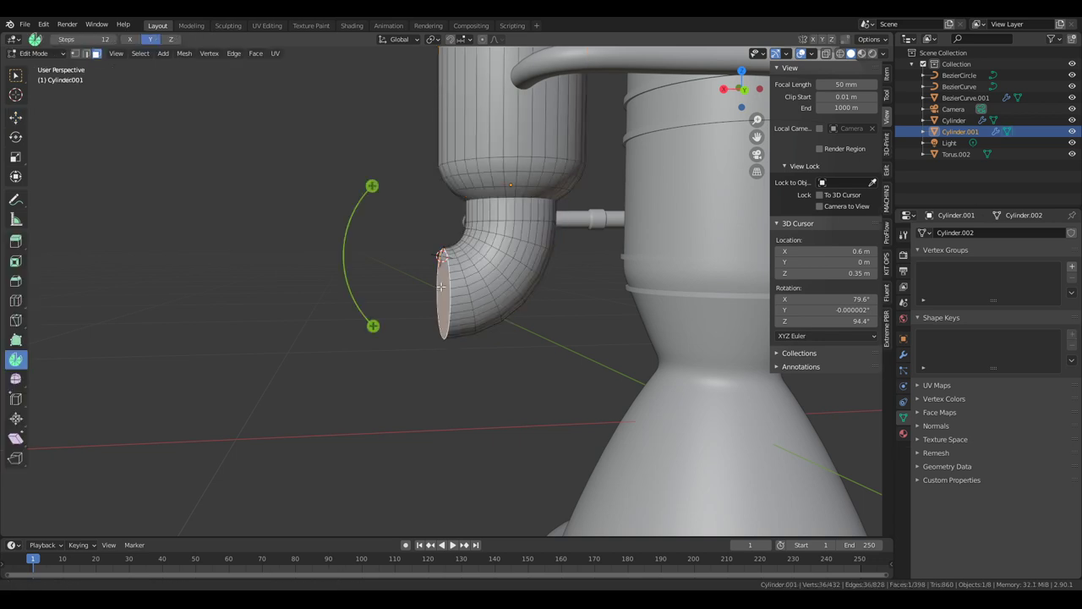
pyautogui.keyDown('shift'); pyautogui.moveTo(442, 287); pyautogui.dragTo(498, 290, button='middle'); pyautogui.keyUp('shift')
pyautogui.press('e')
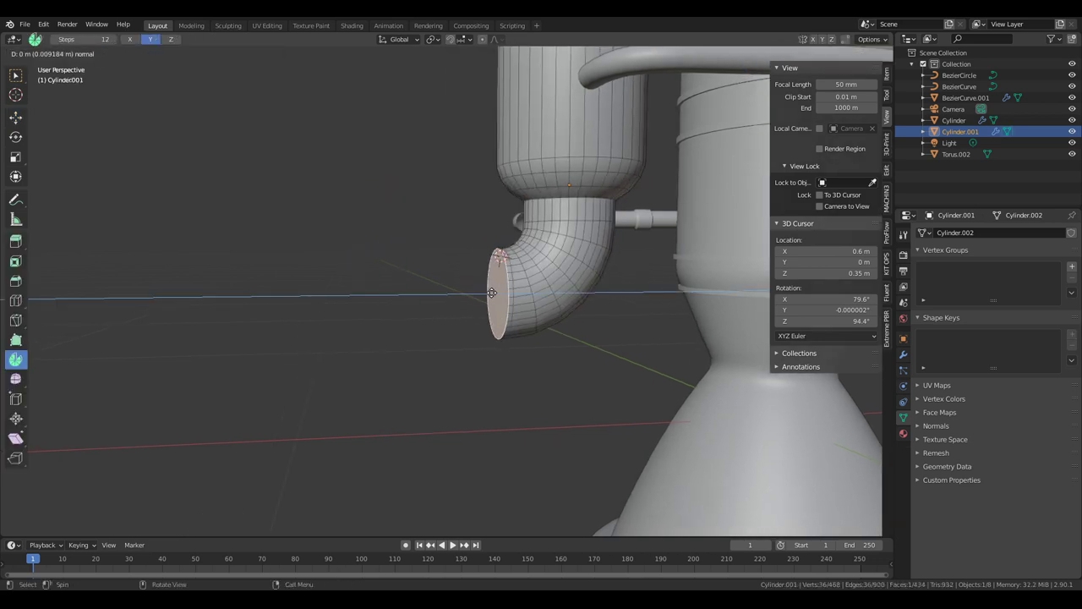
pyautogui.click(409, 295)
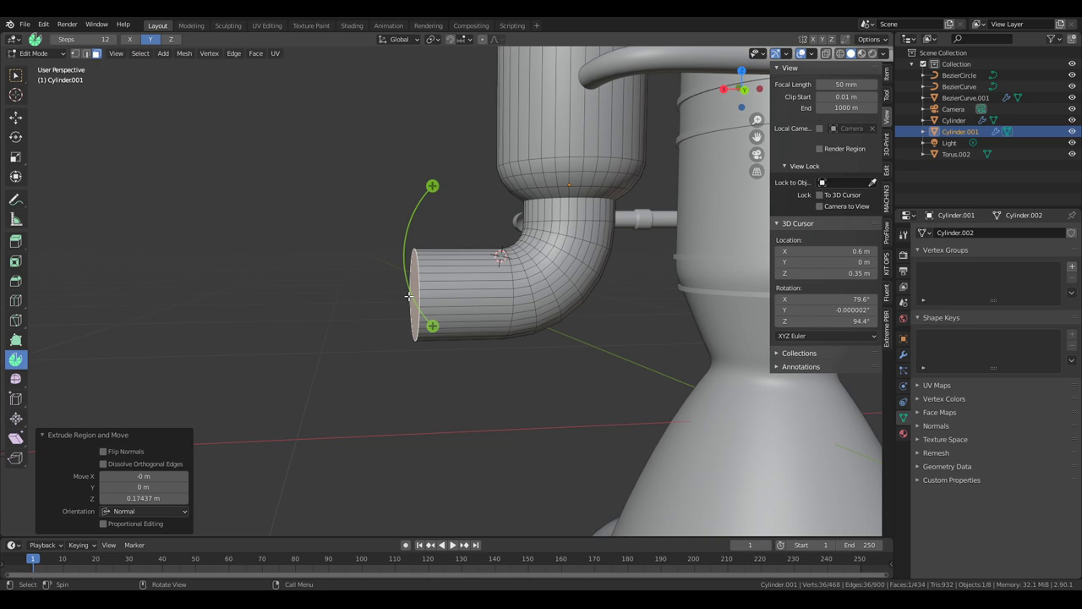
# - Try spinning the outlet pipe's end face 90° around Y in 6 steps, with the spin centre at X 0.749 m
pyautogui.moveTo(400, 255); pyautogui.dragTo(497, 246, button='middle')
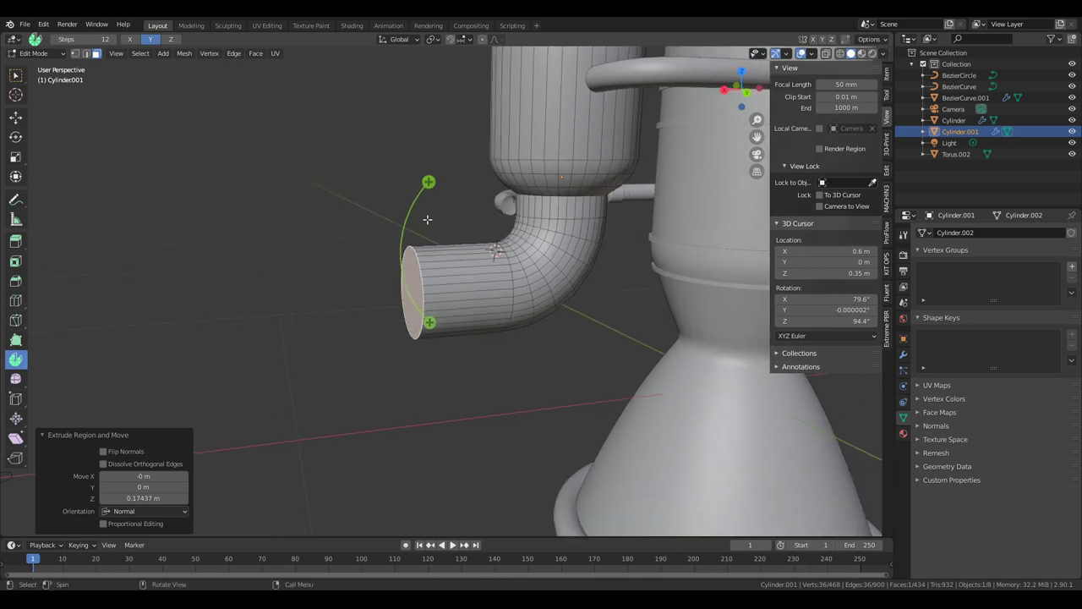
pyautogui.moveTo(428, 181); pyautogui.dragTo(532, 168)
pyautogui.click(146, 429)
pyautogui.write('90')
pyautogui.press('Return')
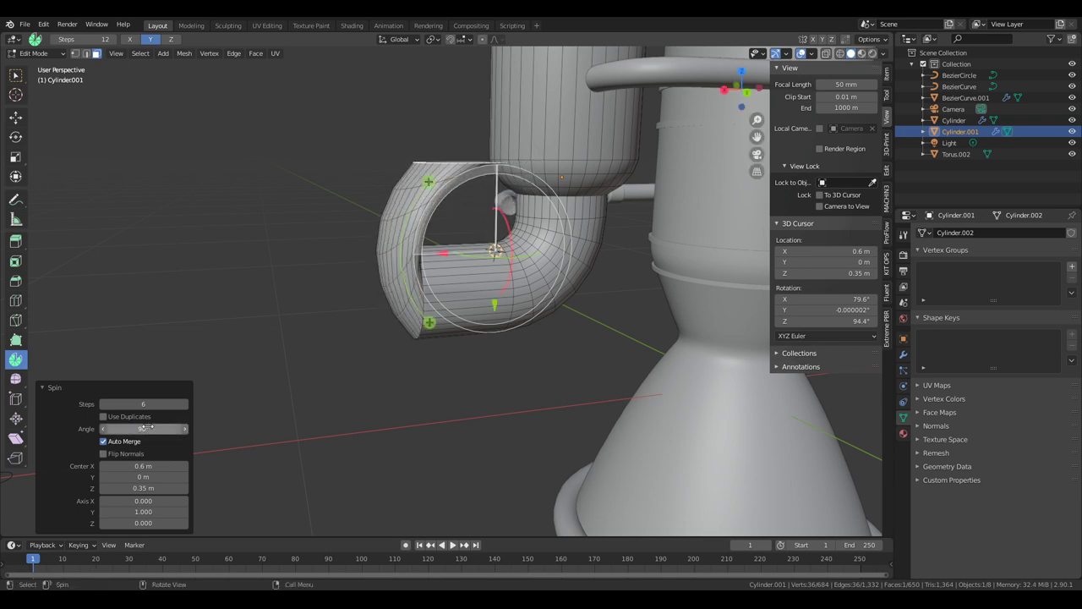
pyautogui.moveTo(444, 257); pyautogui.dragTo(366, 279)
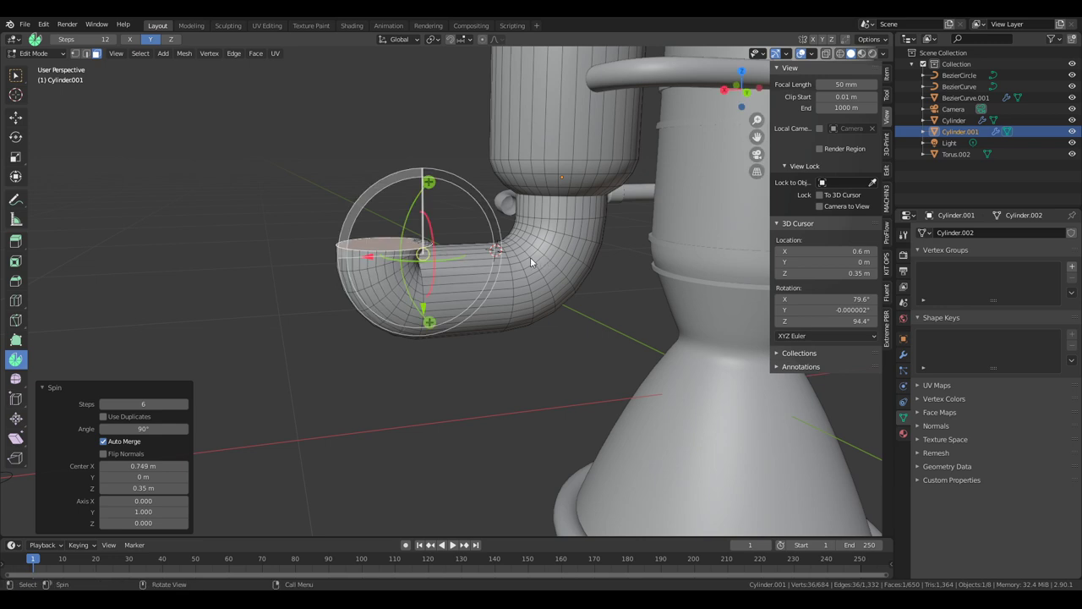
# - Try widening the second pipe bend by raising its spin centre to Z 0.433 m
pyautogui.moveTo(524, 310); pyautogui.dragTo(509, 292, button='middle')
pyautogui.moveTo(427, 312); pyautogui.dragTo(421, 271)
pyautogui.moveTo(334, 230); pyautogui.dragTo(342, 264, button='middle')
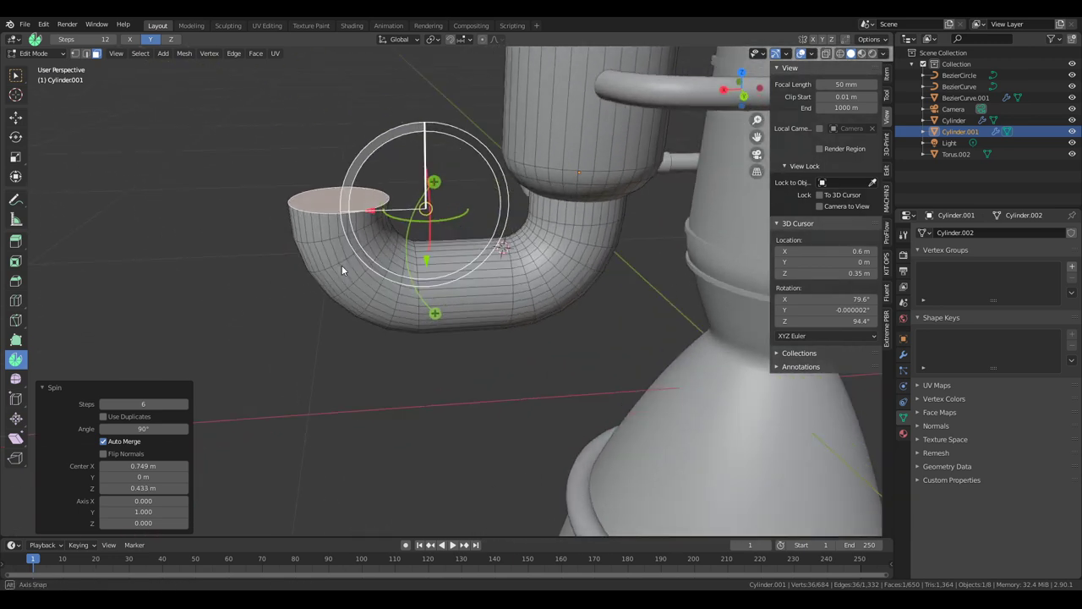
pyautogui.scroll(2, 342, 265)
pyautogui.scroll(-3, 342, 226)
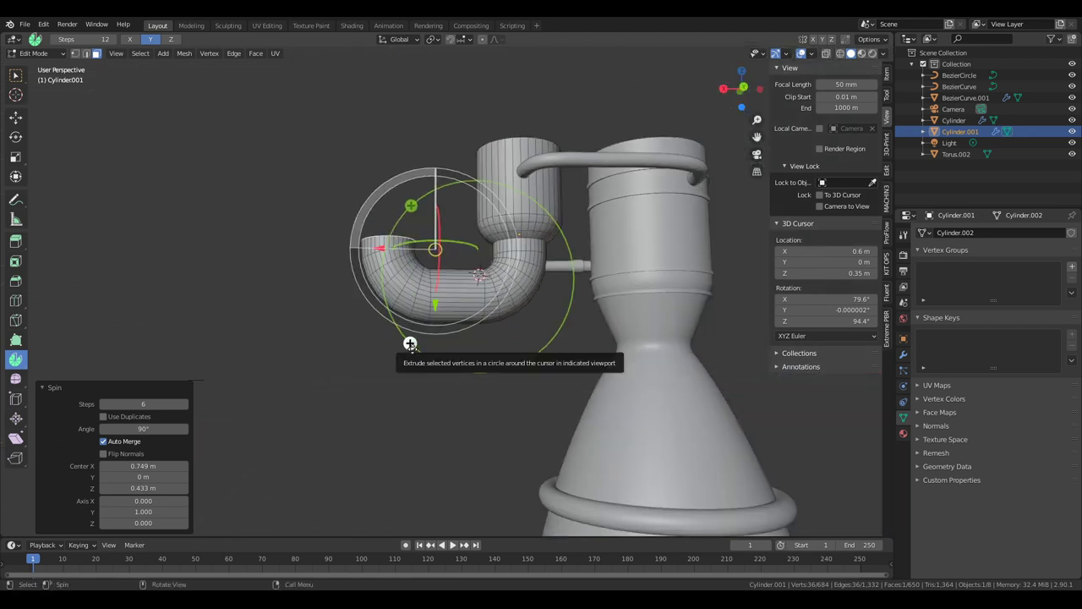
# - Undo the outlet pipe's bends and straight extrusion back to the side cylinder's short neck
pyautogui.hotkey('ctrl', 'z')
pyautogui.hotkey('ctrl', 'z')
pyautogui.hotkey('ctrl', 'z')
pyautogui.hotkey('ctrl', 'z')
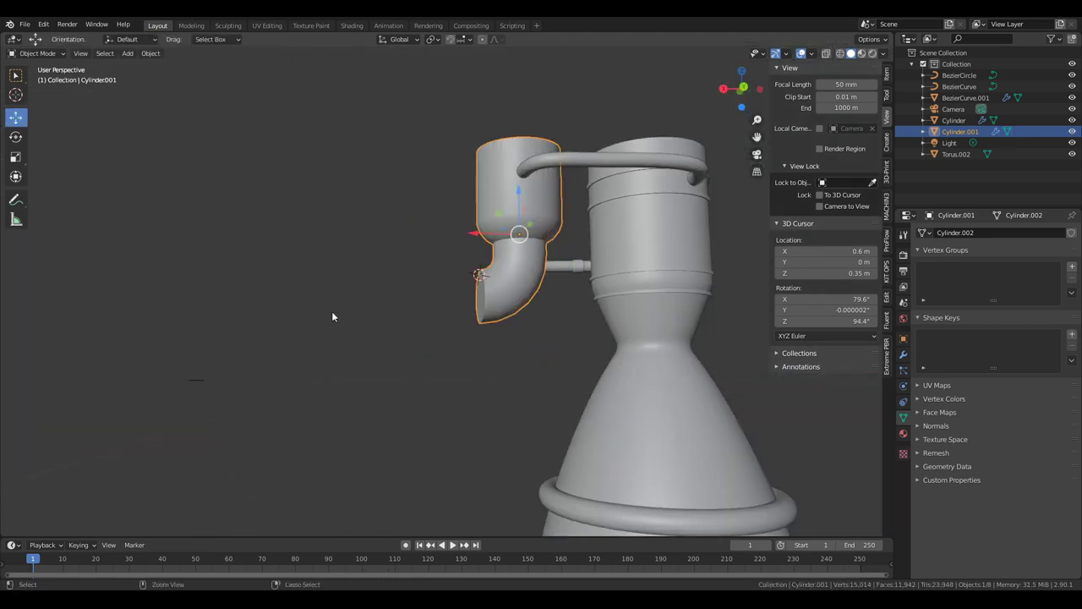
pyautogui.hotkey('ctrl', 'z')
pyautogui.hotkey('ctrl', 'z')
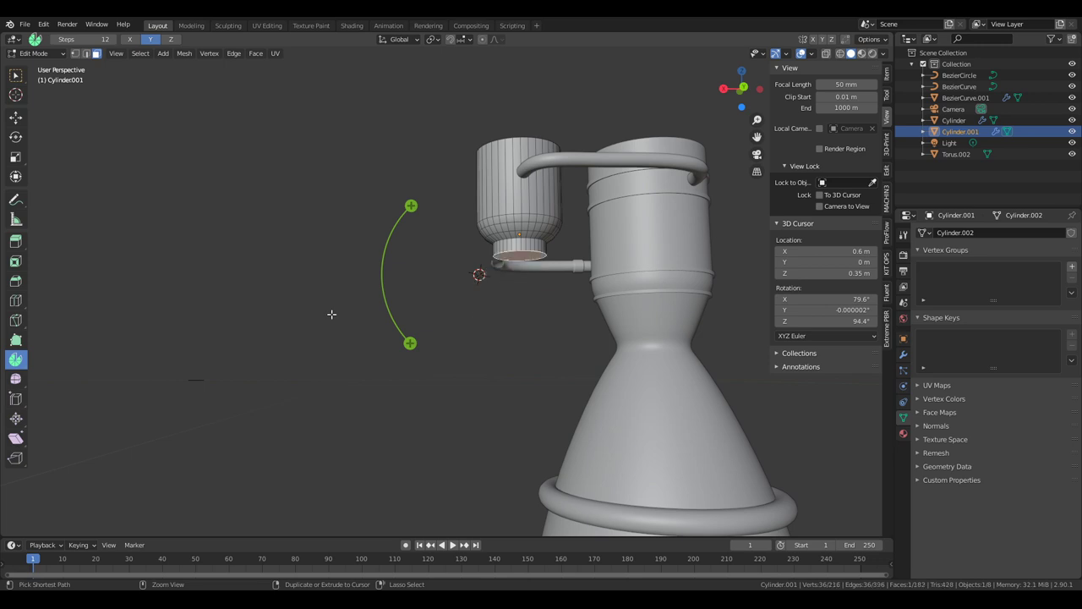
pyautogui.hotkey('ctrl', 'z')
pyautogui.moveTo(379, 293); pyautogui.dragTo(428, 315, button='middle')
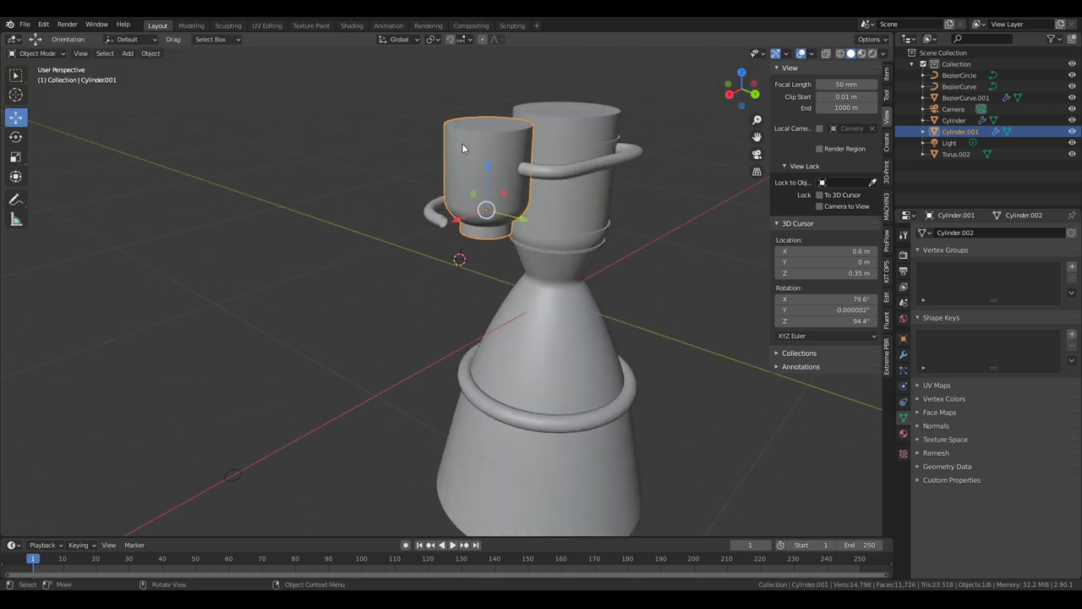
# - Extrude the side cylinder neck's bottom face downward about 0.027 m
pyautogui.scroll(-1, 463, 150)
pyautogui.keyDown('shift'); pyautogui.moveTo(457, 156); pyautogui.dragTo(567, 180, button='middle'); pyautogui.keyUp('shift')
pyautogui.moveTo(427, 174); pyautogui.dragTo(525, 269, button='middle')
pyautogui.scroll(4, 516, 305)
pyautogui.press('Tab')
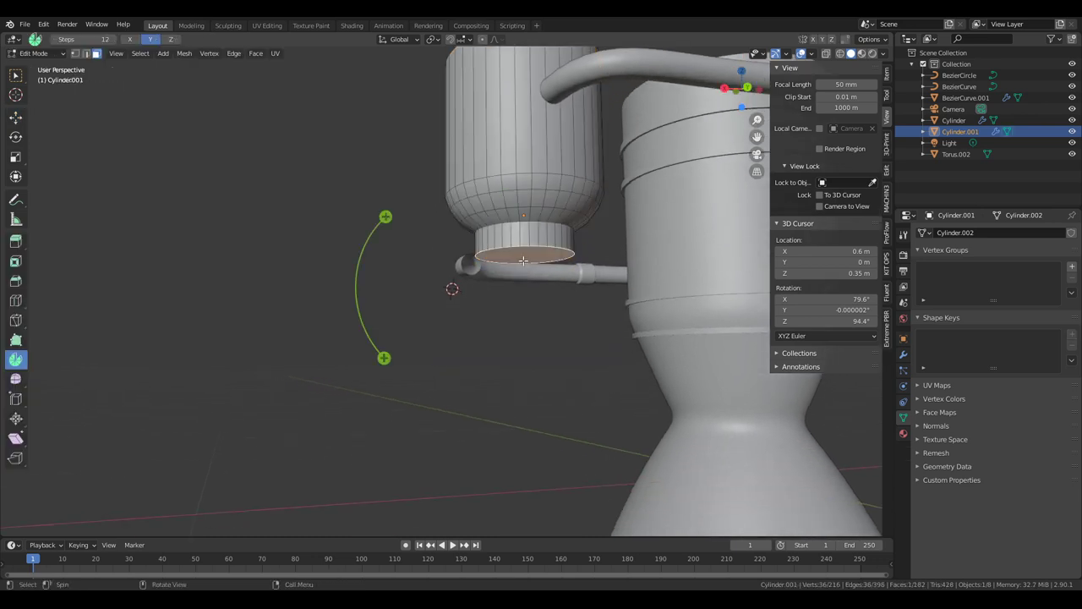
pyautogui.click(16, 118)
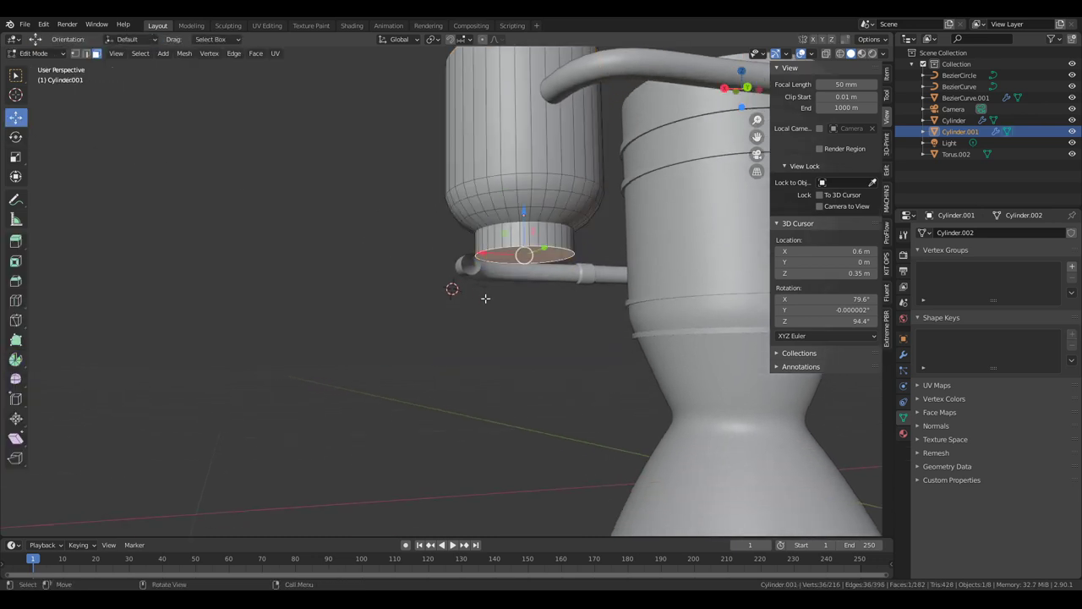
pyautogui.moveTo(478, 291); pyautogui.dragTo(499, 279, button='middle')
pyautogui.press('e')
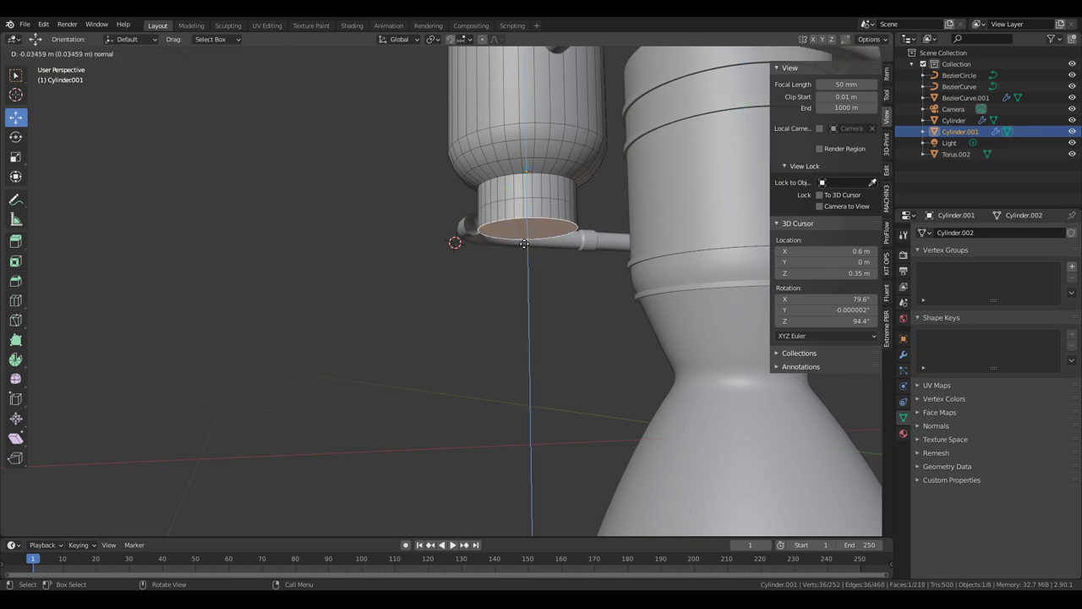
pyautogui.click(525, 240)
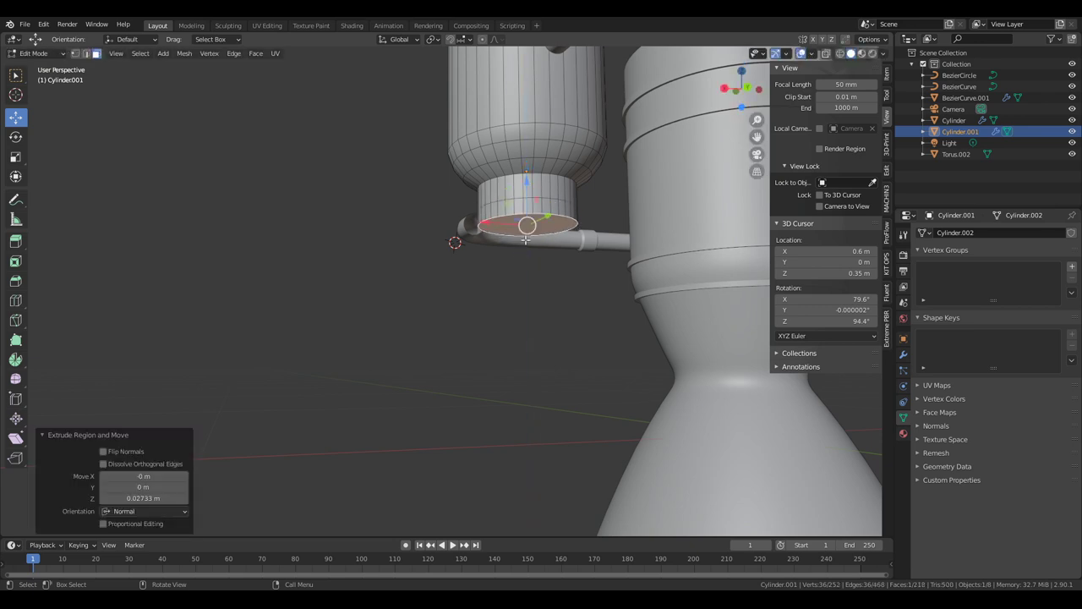
# - Tilt the neck's end face outward around Y through a short extruded segment, and extrude it about 0.257 m into a slanted pipe
pyautogui.click(15, 136)
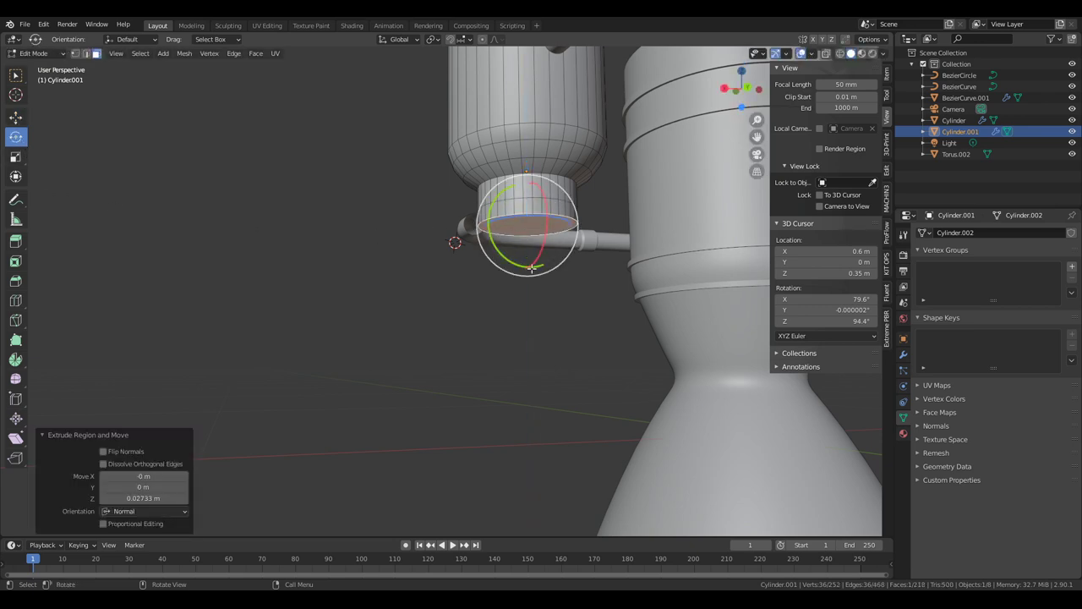
pyautogui.moveTo(502, 255); pyautogui.dragTo(490, 250)
pyautogui.press('e')
pyautogui.click(490, 260)
pyautogui.press('e')
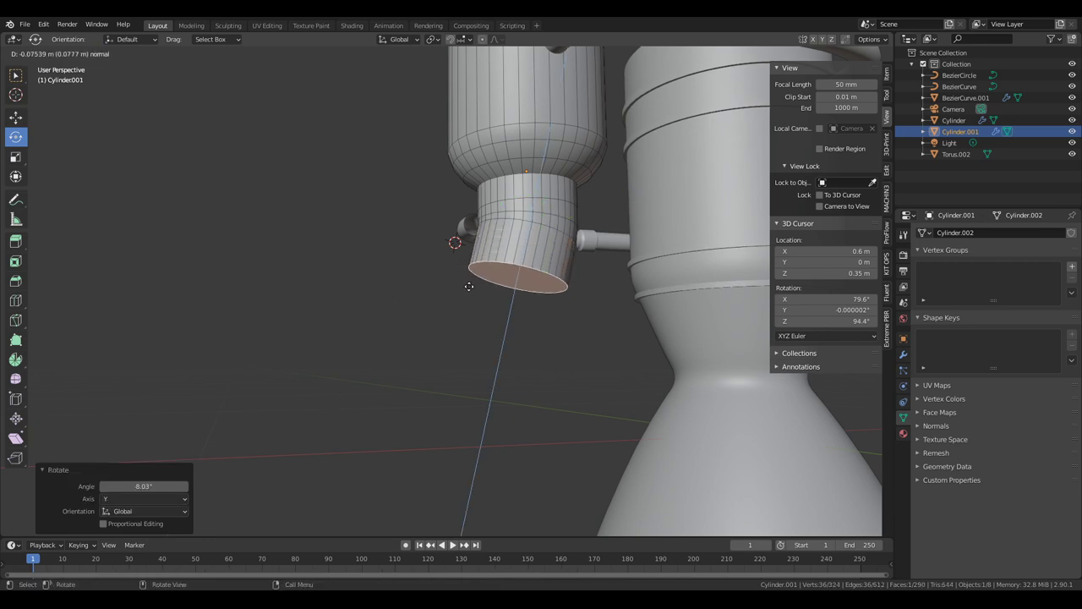
pyautogui.click(416, 374)
pyautogui.moveTo(415, 375); pyautogui.dragTo(597, 295, button='middle')
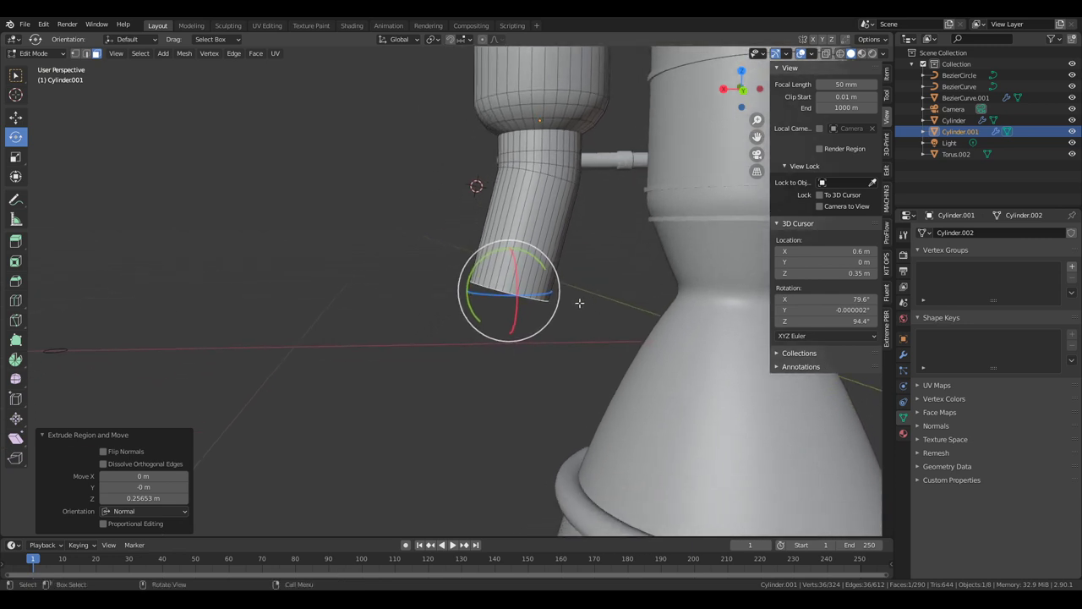
# - Set the transform orientation for moving the pipe's end face to Normal
pyautogui.click(16, 115)
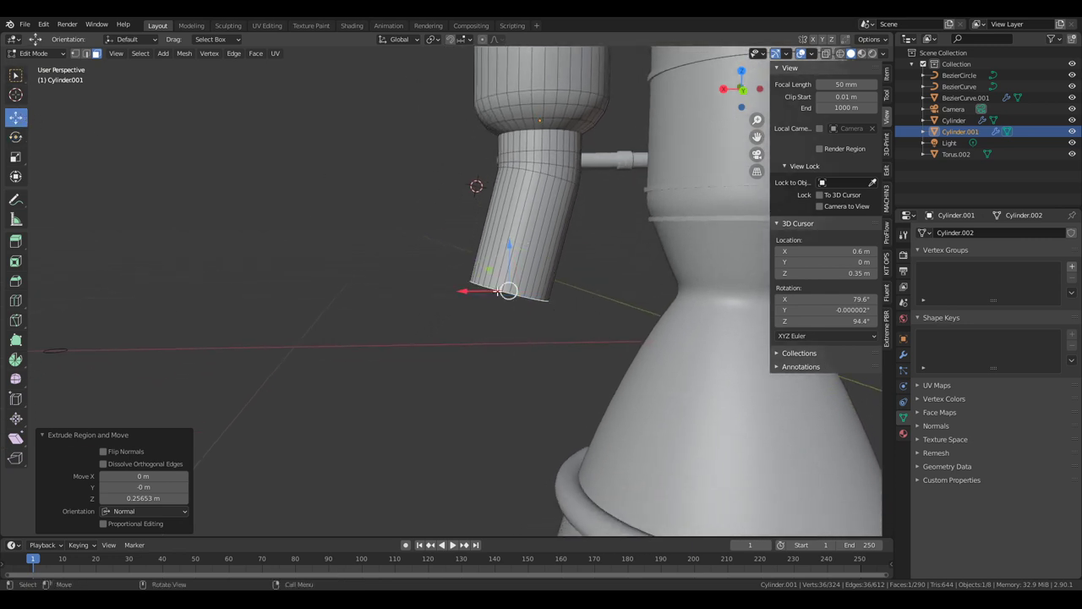
pyautogui.moveTo(518, 259); pyautogui.dragTo(515, 234, button='middle')
pyautogui.moveTo(580, 281); pyautogui.dragTo(541, 245, button='middle')
pyautogui.click(399, 39)
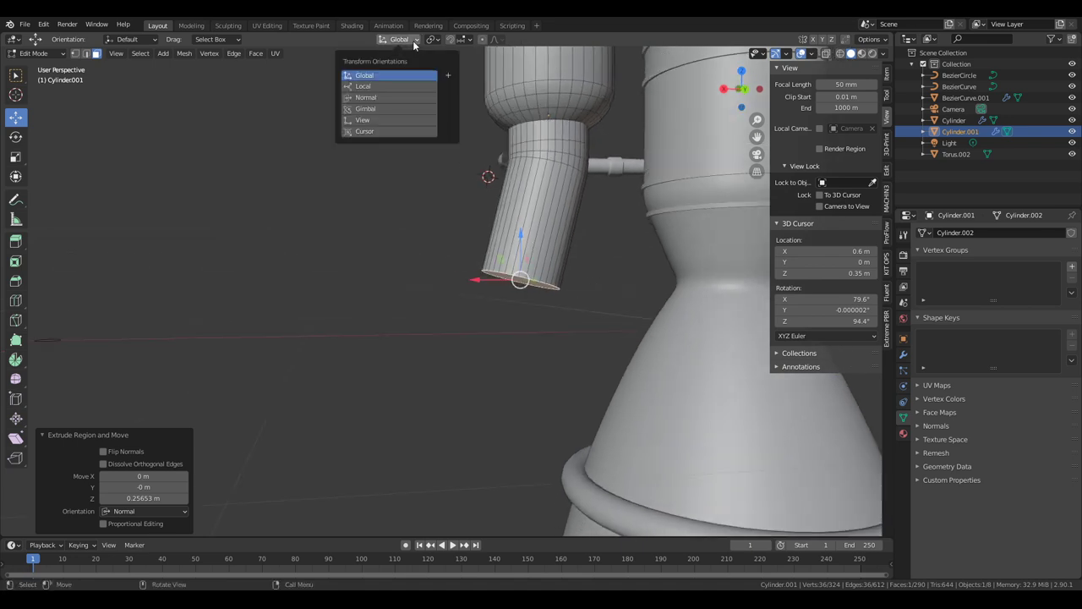
pyautogui.click(378, 87)
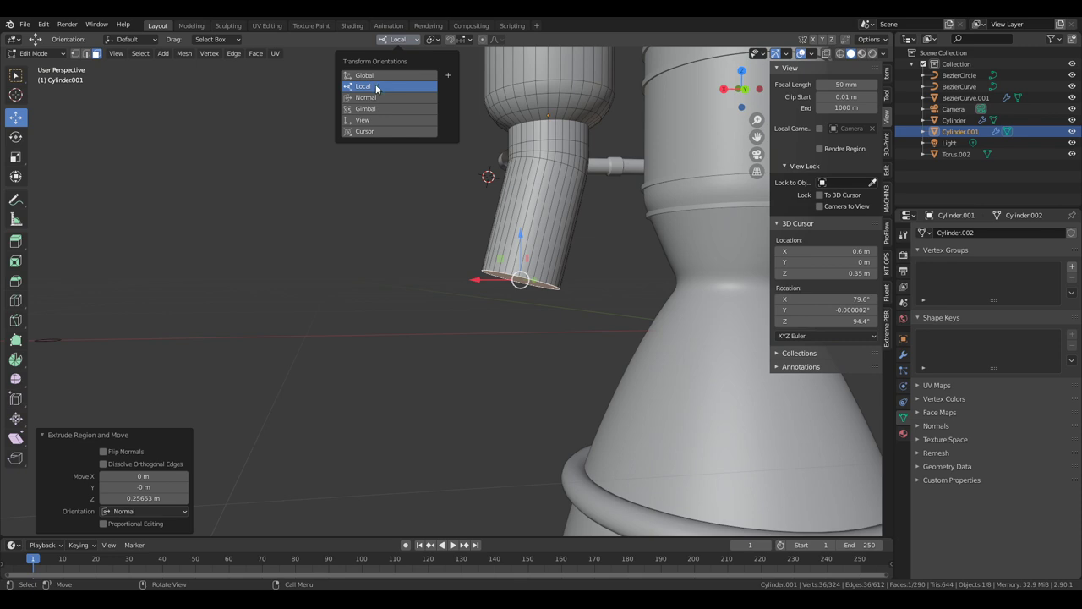
pyautogui.moveTo(377, 95); pyautogui.dragTo(316, 101, button='middle')
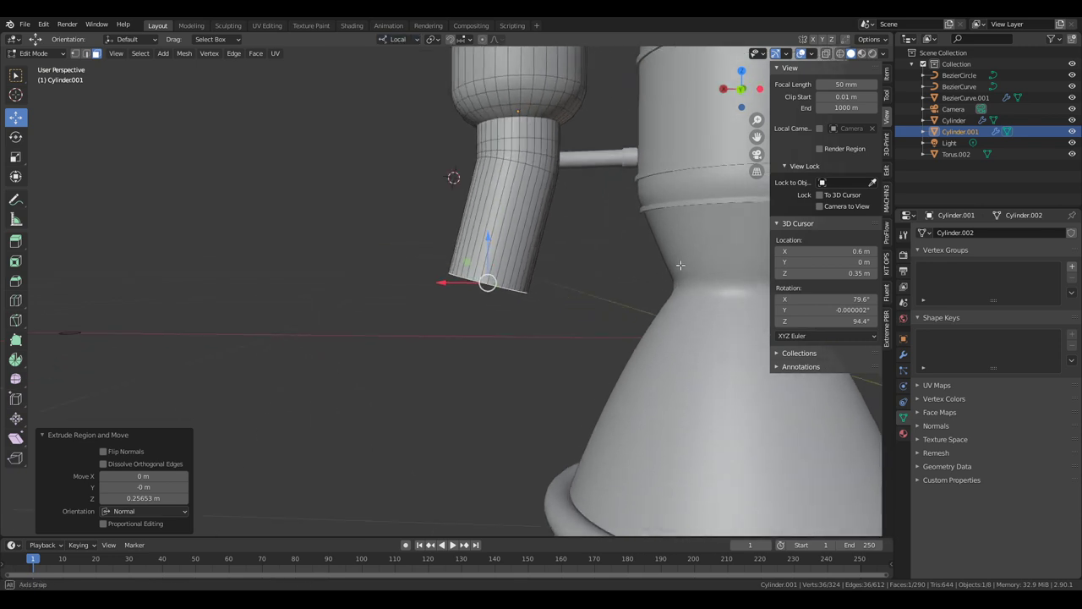
pyautogui.click(410, 40)
pyautogui.click(380, 99)
pyautogui.moveTo(380, 99); pyautogui.dragTo(490, 216, button='middle')
# - Lengthen the slanted pipe by moving its end face about 0.07 m along its normal
pyautogui.press('e')
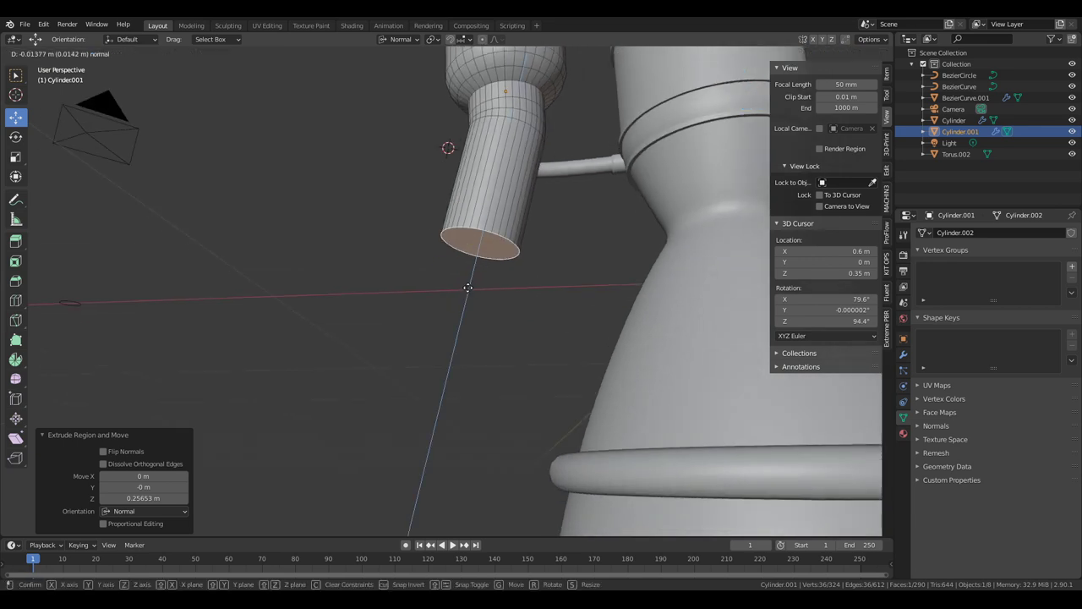
pyautogui.click(456, 306)
pyautogui.moveTo(463, 288); pyautogui.dragTo(540, 249, button='middle')
pyautogui.press('e')
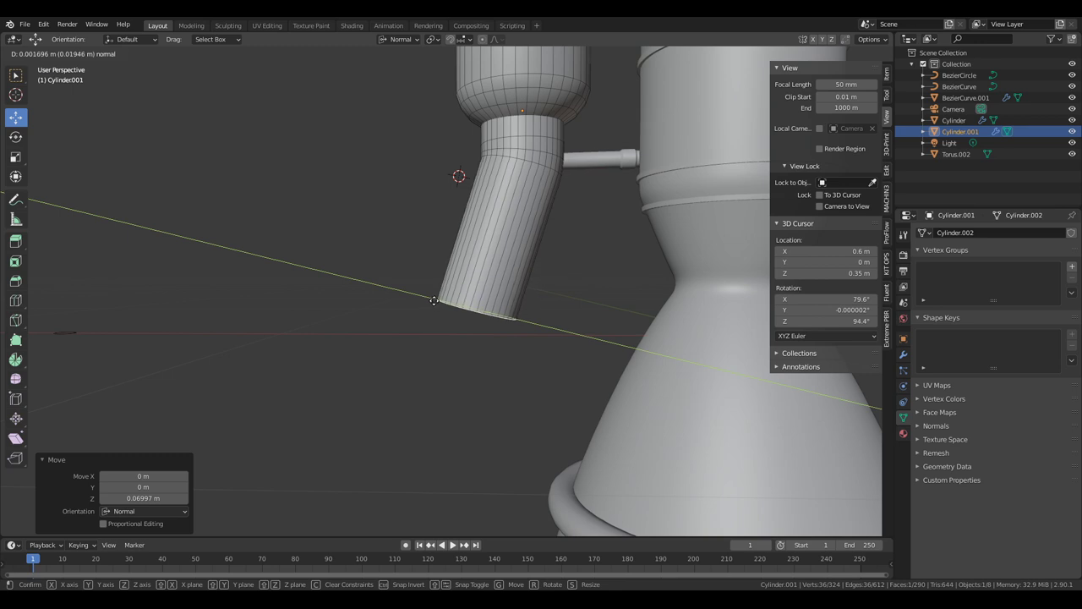
pyautogui.click(433, 301)
# - Select the edge loop where the slanted pipe bends below the neck and nudge it slightly to adjust the bend
pyautogui.keyDown('alt'); pyautogui.click(519, 161); pyautogui.keyUp('alt')
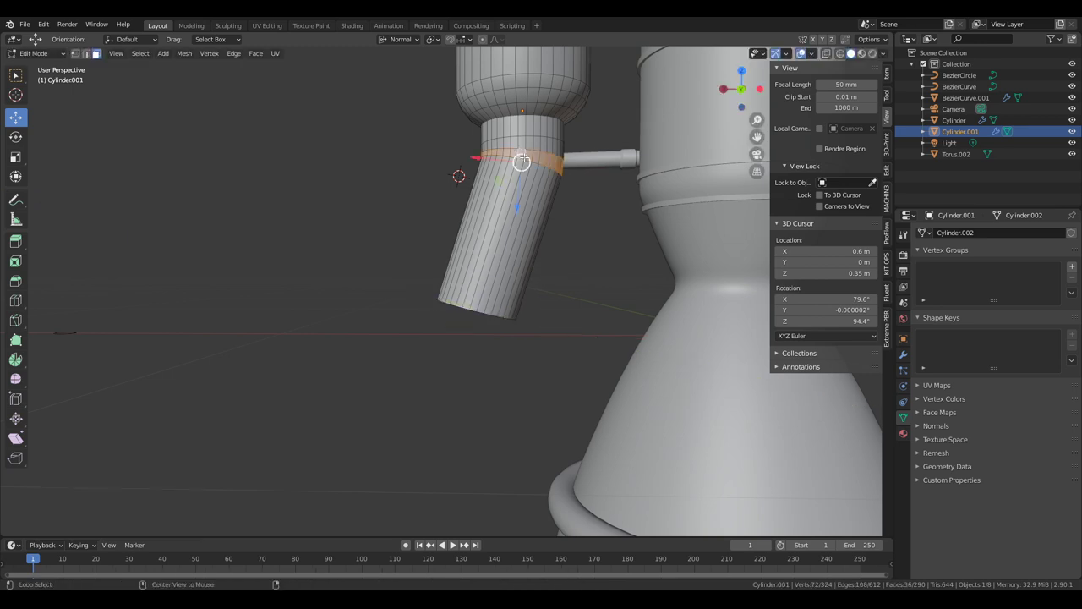
pyautogui.press('2')
pyautogui.keyDown('alt'); pyautogui.click(520, 163); pyautogui.keyUp('alt')
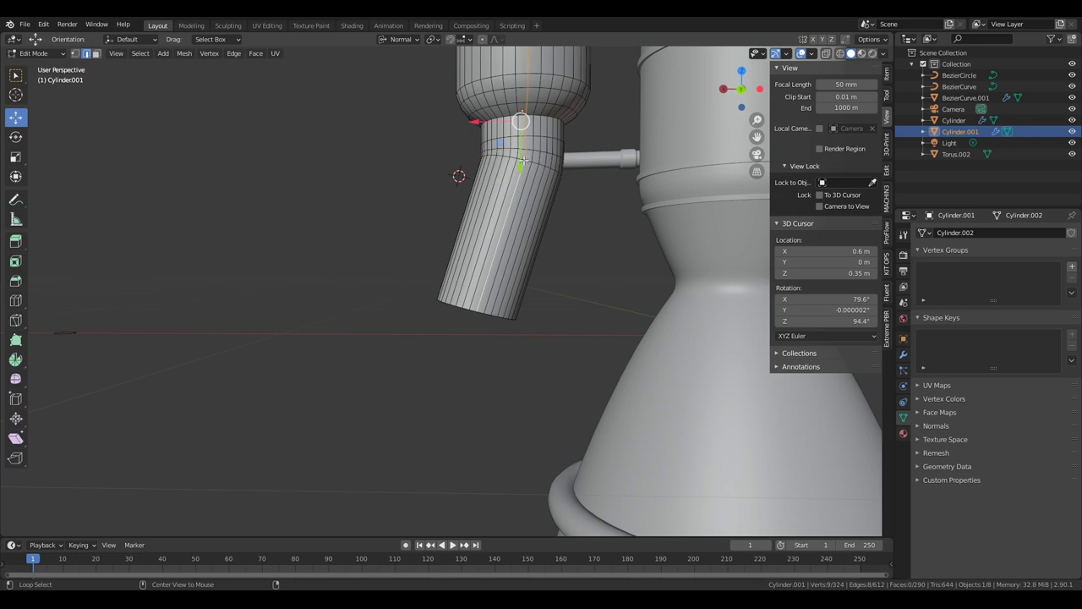
pyautogui.keyDown('alt'); pyautogui.click(521, 167); pyautogui.keyUp('alt')
pyautogui.press('g')
pyautogui.press('z')
pyautogui.press('z')
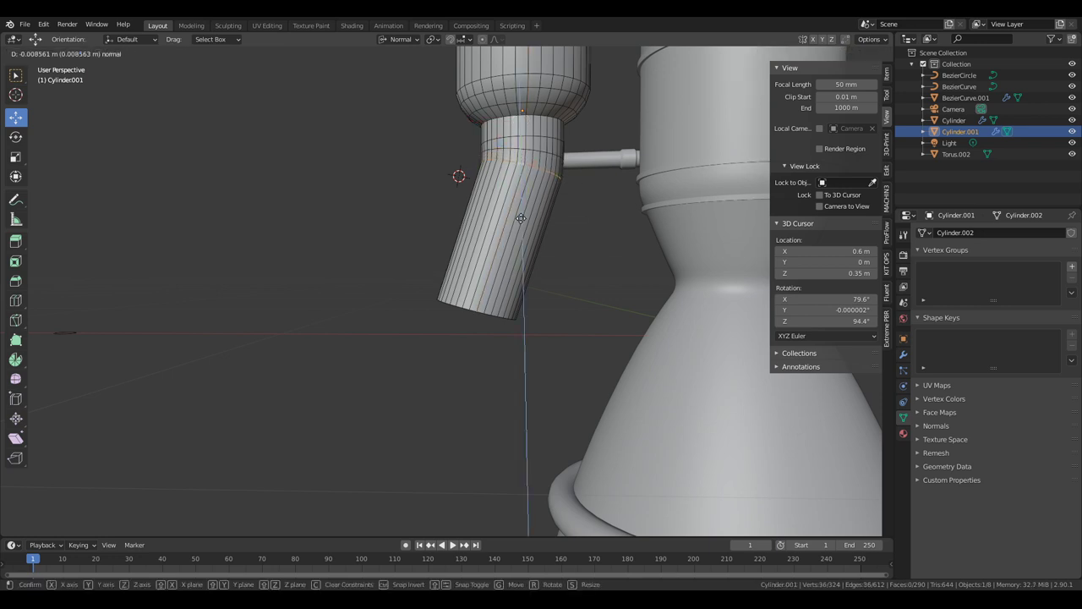
pyautogui.click(475, 179)
pyautogui.moveTo(472, 178); pyautogui.dragTo(470, 180)
pyautogui.scroll(-3, 471, 179)
pyautogui.press('Tab')
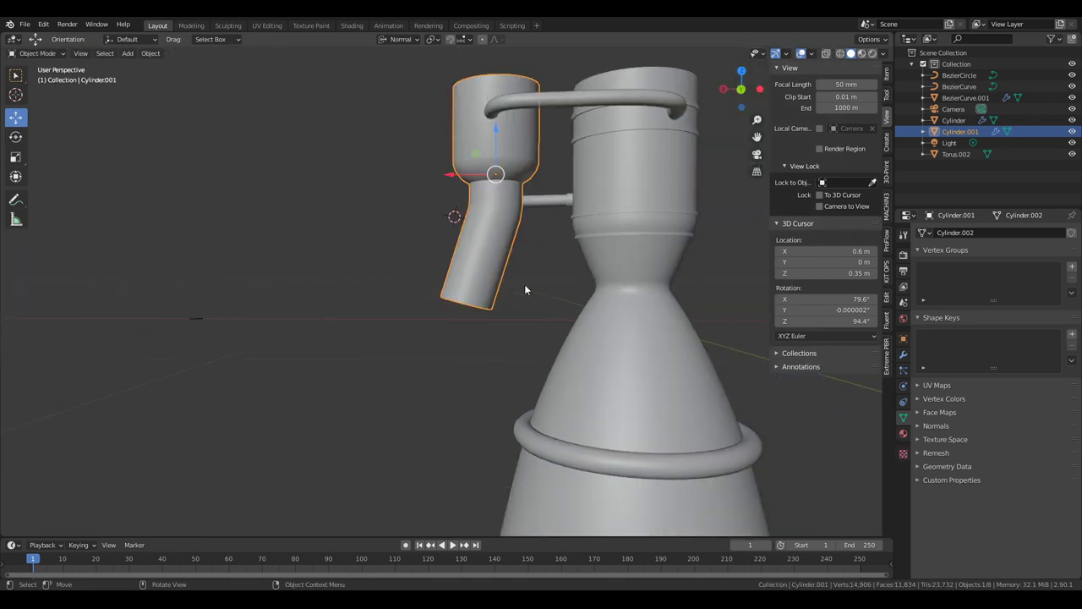
# - Extrude the slanted pipe's end face about 0.021 m along its normal
pyautogui.moveTo(524, 284); pyautogui.dragTo(527, 253, button='middle')
pyautogui.scroll(3, 526, 253)
pyautogui.press('Tab')
pyautogui.click(493, 258)
pyautogui.keyDown('alt'); pyautogui.click(493, 254); pyautogui.keyUp('alt')
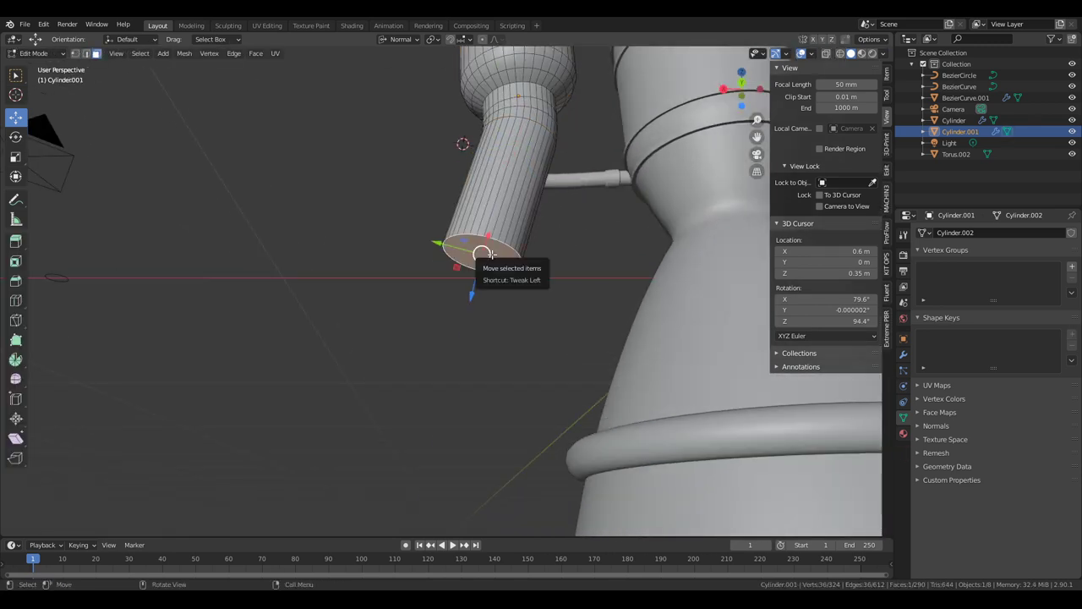
pyautogui.press('e')
pyautogui.click(491, 263)
# - Rotate the pipe's end face about 3.66° around its normal X axis to start bending it back toward vertical
pyautogui.hotkey('shift', 'space')
pyautogui.press('r')
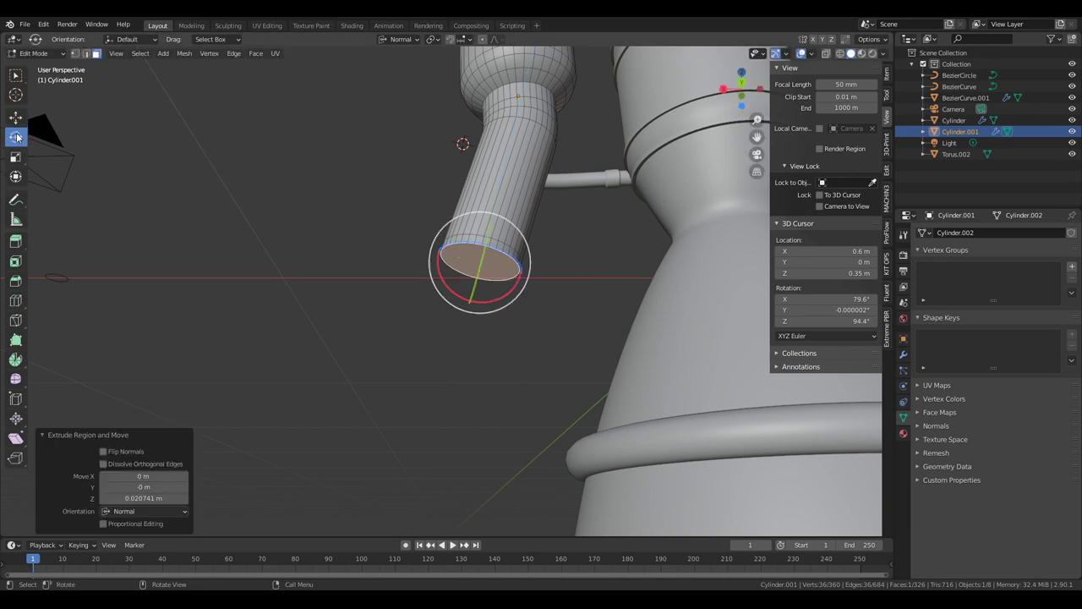
pyautogui.moveTo(483, 258); pyautogui.dragTo(450, 298, button='middle')
pyautogui.moveTo(451, 298); pyautogui.dragTo(451, 303)
pyautogui.click(449, 304)
# - Extrude the pipe's end face about 0.022 m and rotate it about 4.55° around its normal X axis
pyautogui.press('e')
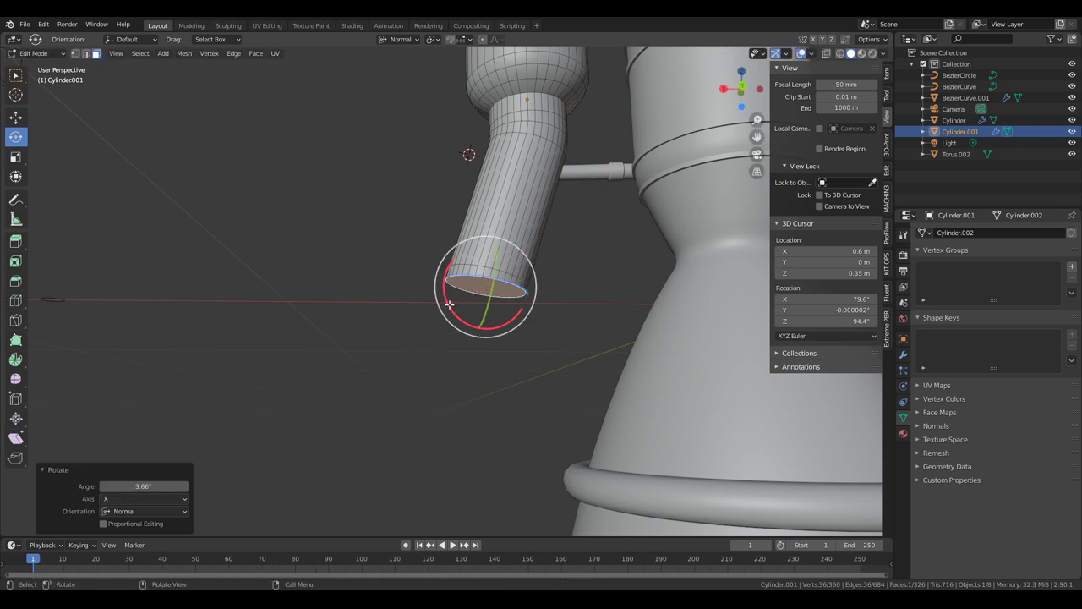
pyautogui.click(448, 313)
pyautogui.press('r')
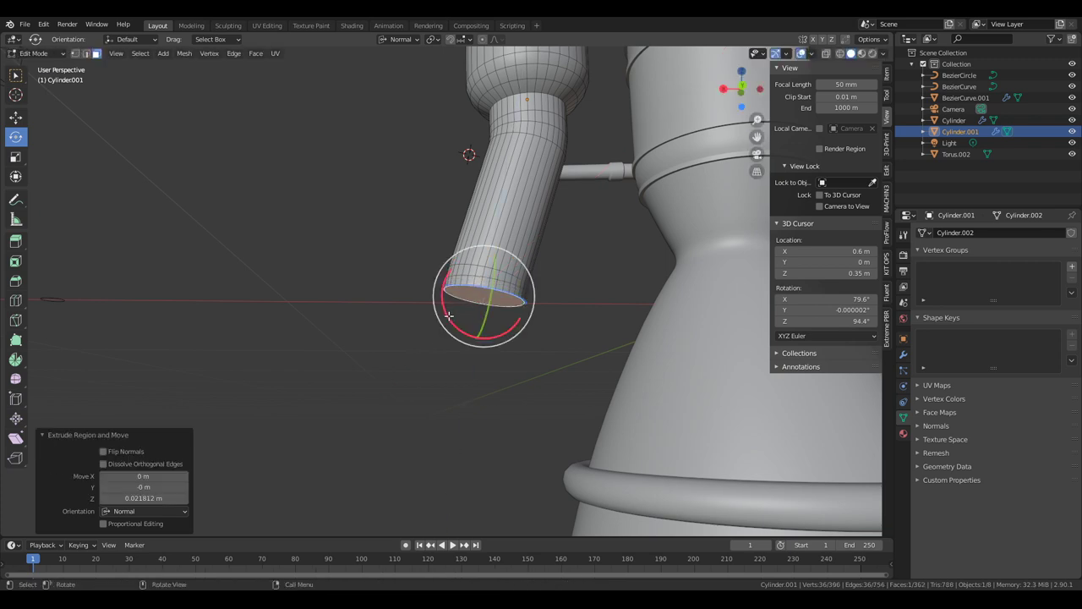
pyautogui.press('x')
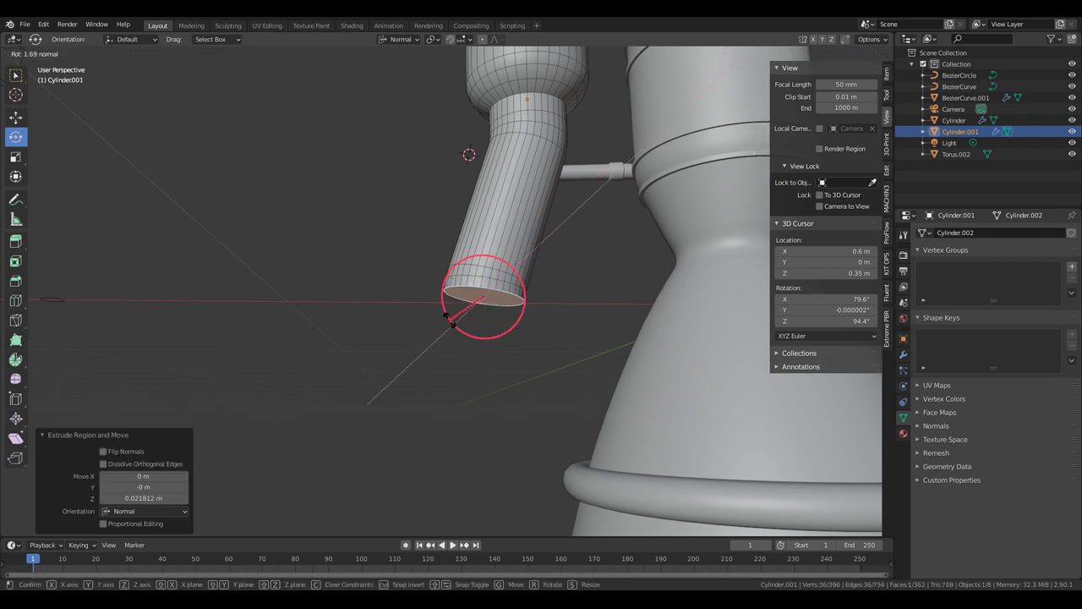
pyautogui.click(450, 322)
# - Extrude another short segment from the pipe's end and rotate its face about 4.1° around the normal X axis
pyautogui.press('e')
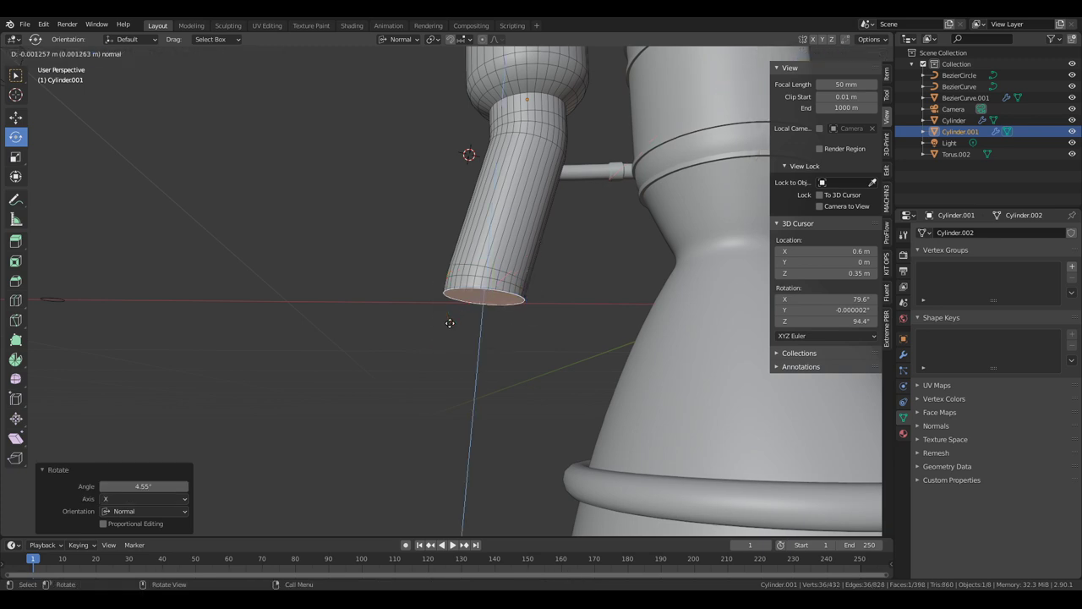
pyautogui.click(450, 327)
pyautogui.moveTo(449, 327); pyautogui.dragTo(496, 337)
# - Extrude the pipe's levelled end face downward about 0.042 m and scale it to about 0.869
pyautogui.scroll(-2, 496, 337)
pyautogui.moveTo(495, 338); pyautogui.dragTo(524, 276, button='middle')
pyautogui.scroll(2, 500, 333)
pyautogui.scroll(1, 525, 275)
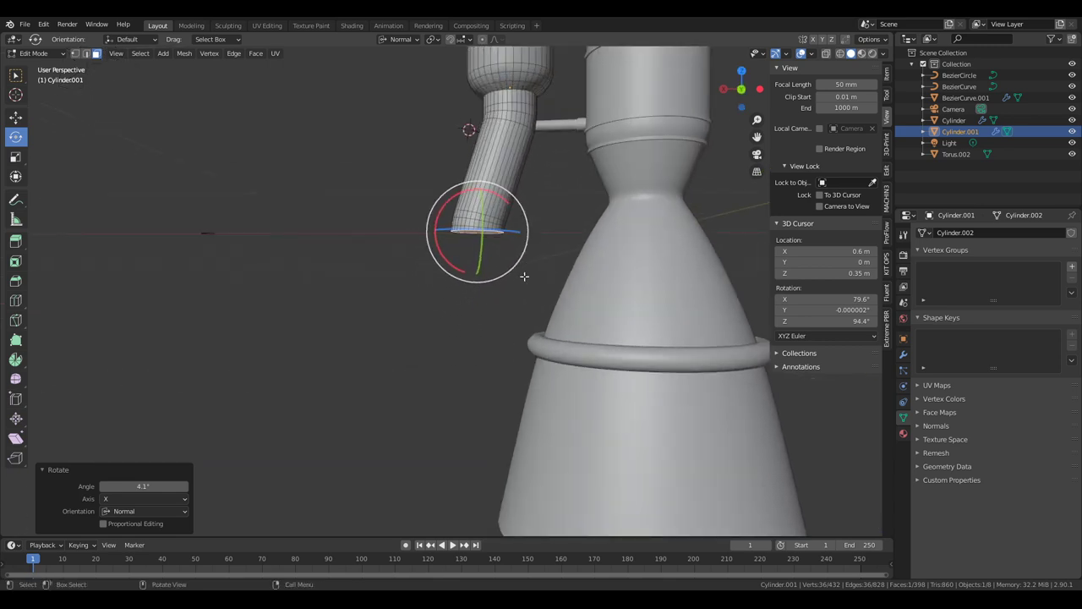
pyautogui.press('e')
pyautogui.click(529, 288)
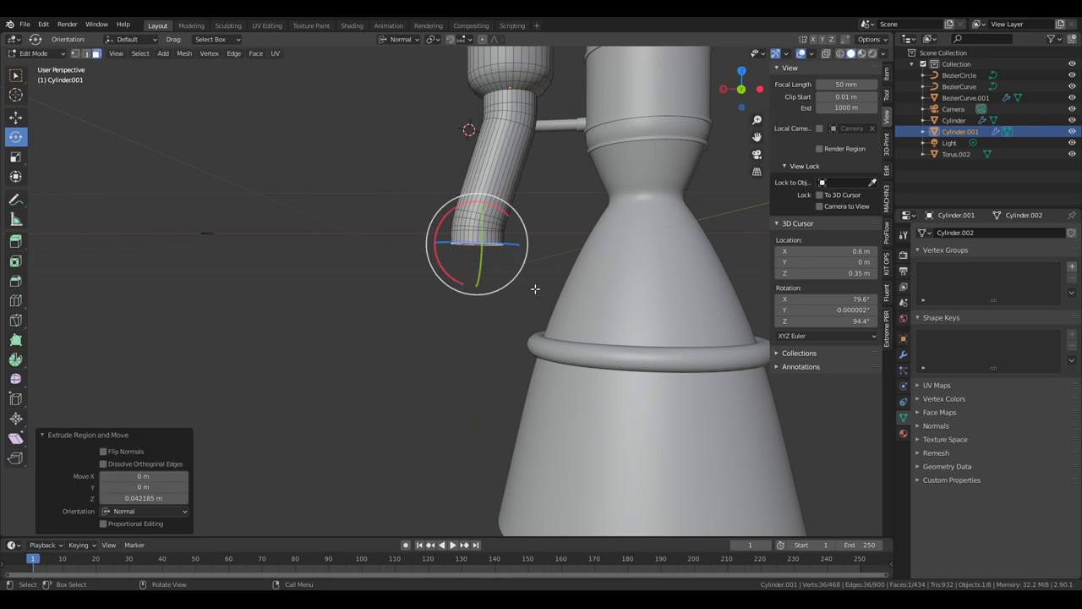
pyautogui.press('s')
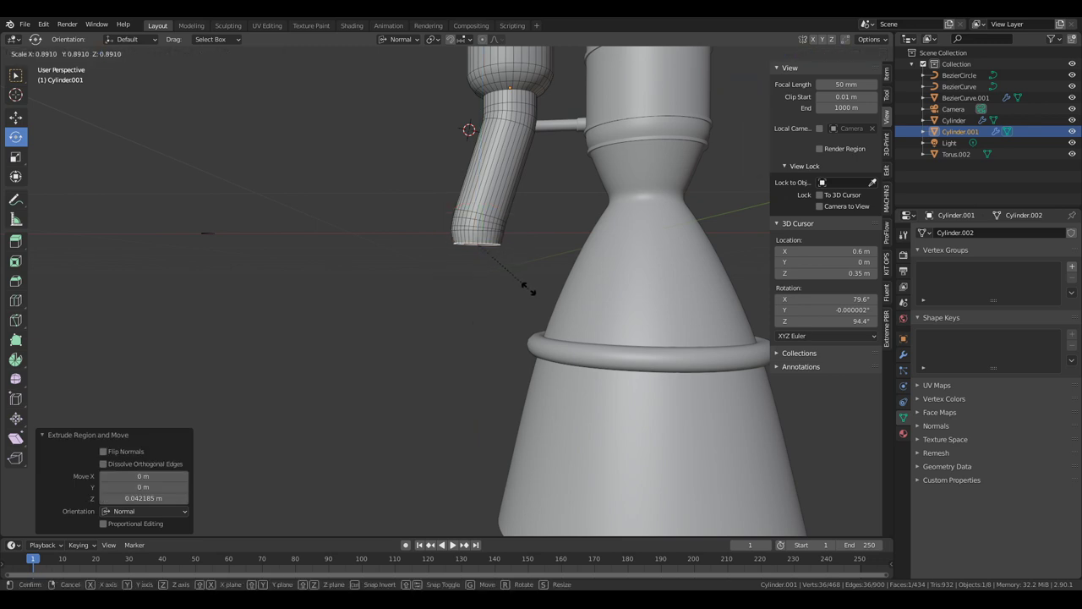
pyautogui.click(526, 288)
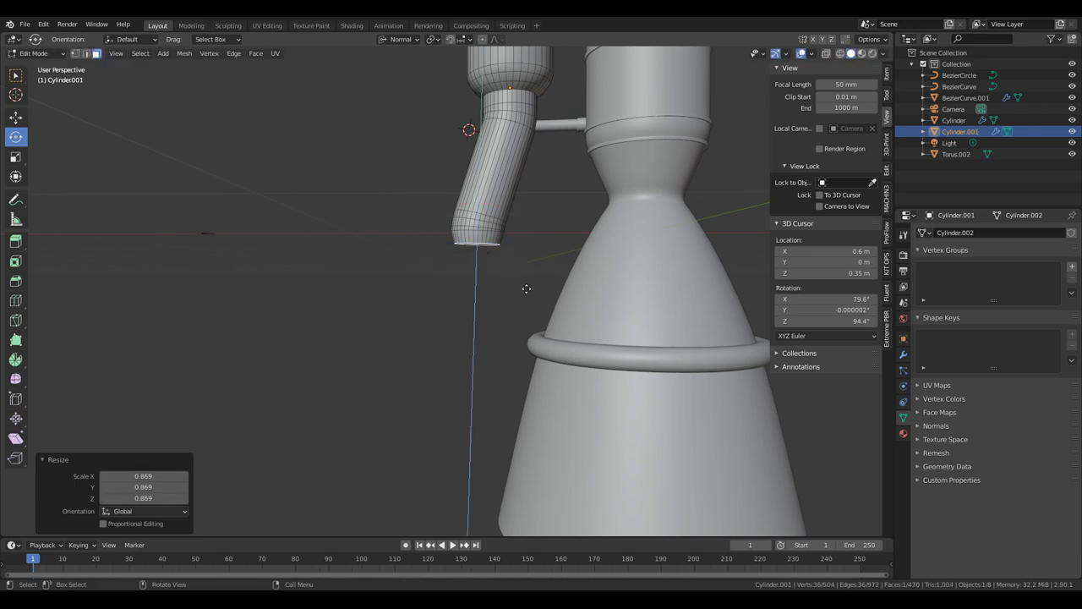
# - Extrude the pipe's end face downward about 0.04 m and scale it to about 0.743
pyautogui.press('e')
pyautogui.click(526, 296)
pyautogui.press('s')
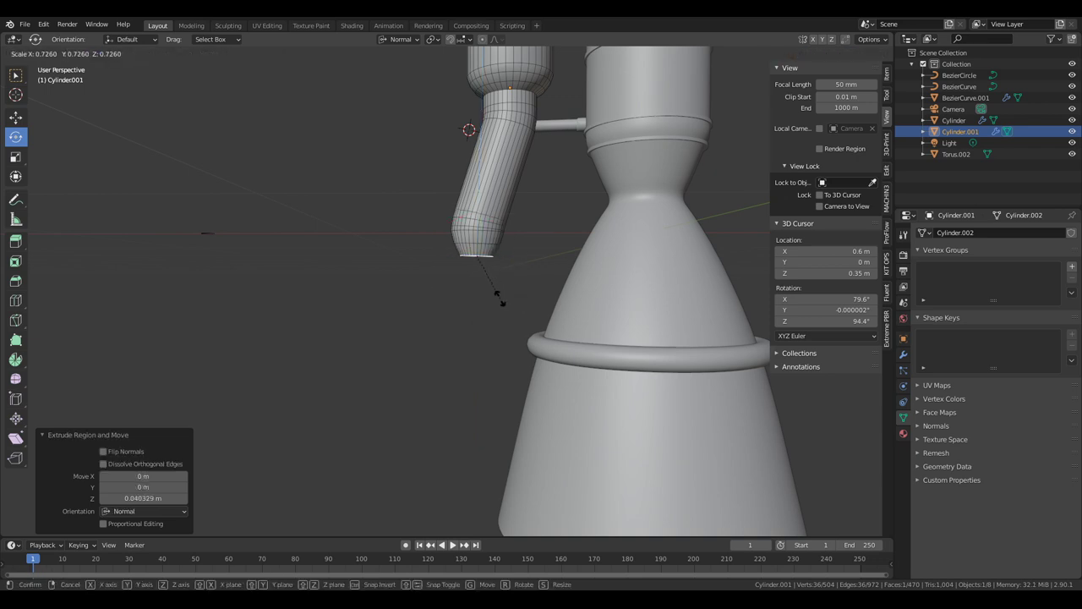
pyautogui.click(500, 297)
pyautogui.moveTo(512, 284); pyautogui.dragTo(501, 204, button='middle')
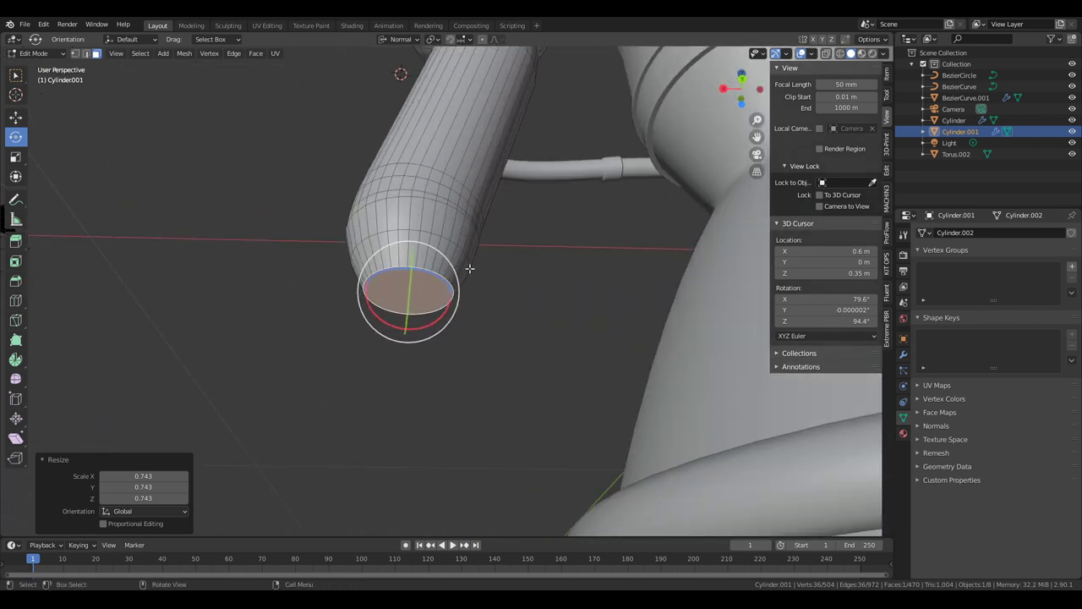
pyautogui.moveTo(570, 277); pyautogui.dragTo(511, 253, button='middle')
# - Inset the pipe's end face about 0.0057 m and extrude it inward about 0.238 m to hollow out the pipe
pyautogui.click(904, 354)
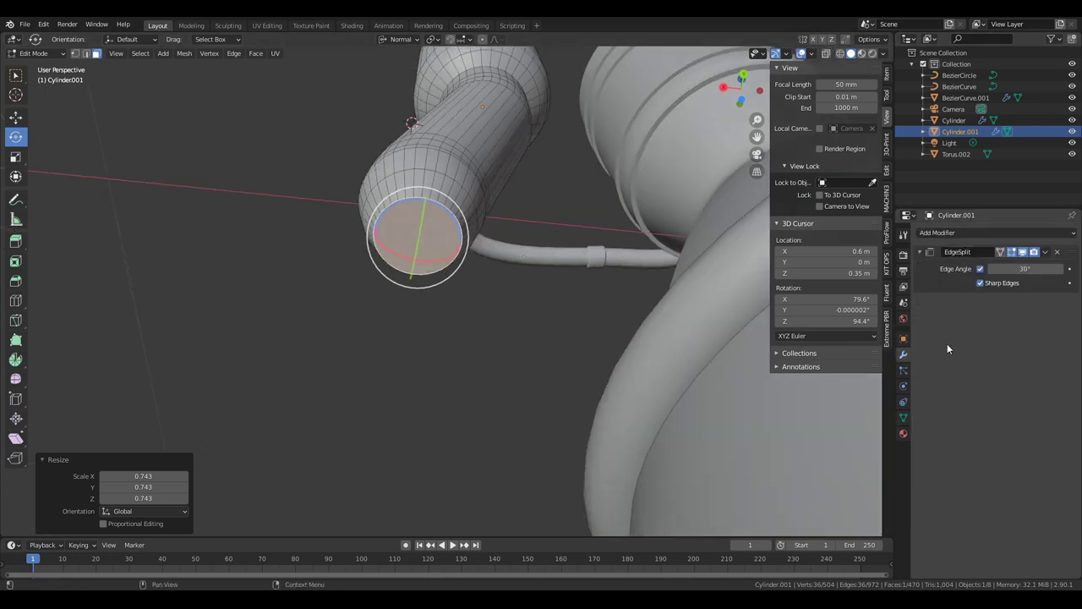
pyautogui.press('i')
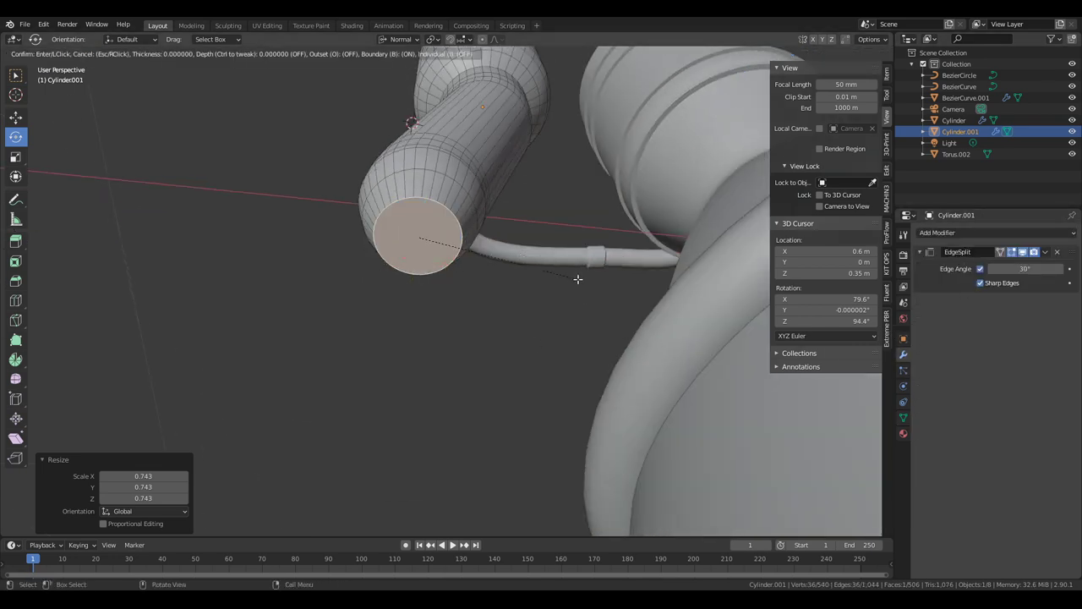
pyautogui.click(573, 279)
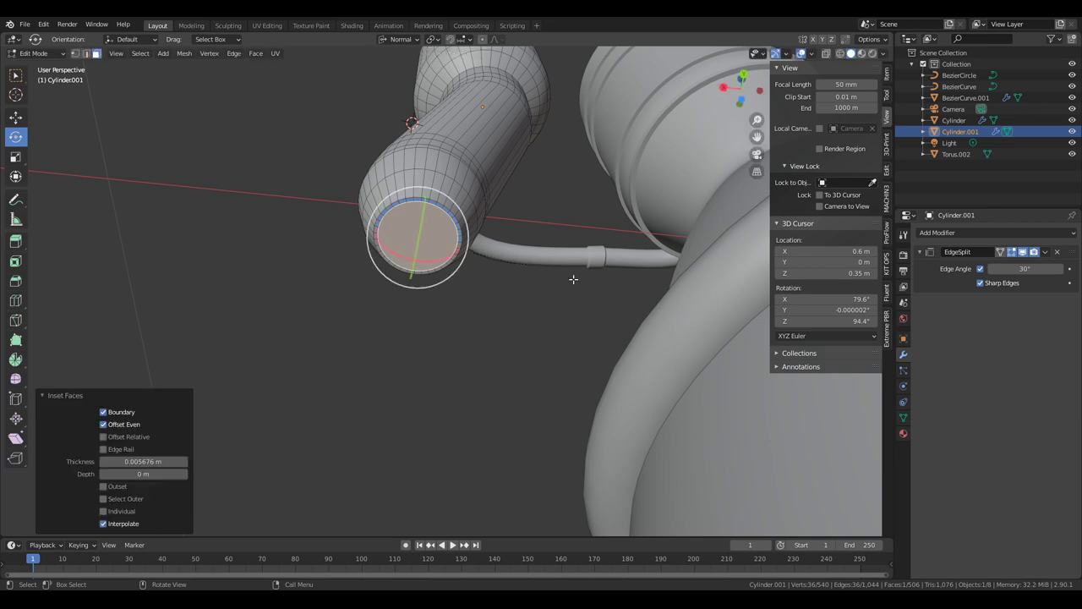
pyautogui.moveTo(573, 279); pyautogui.dragTo(551, 346, button='middle')
pyautogui.press('e')
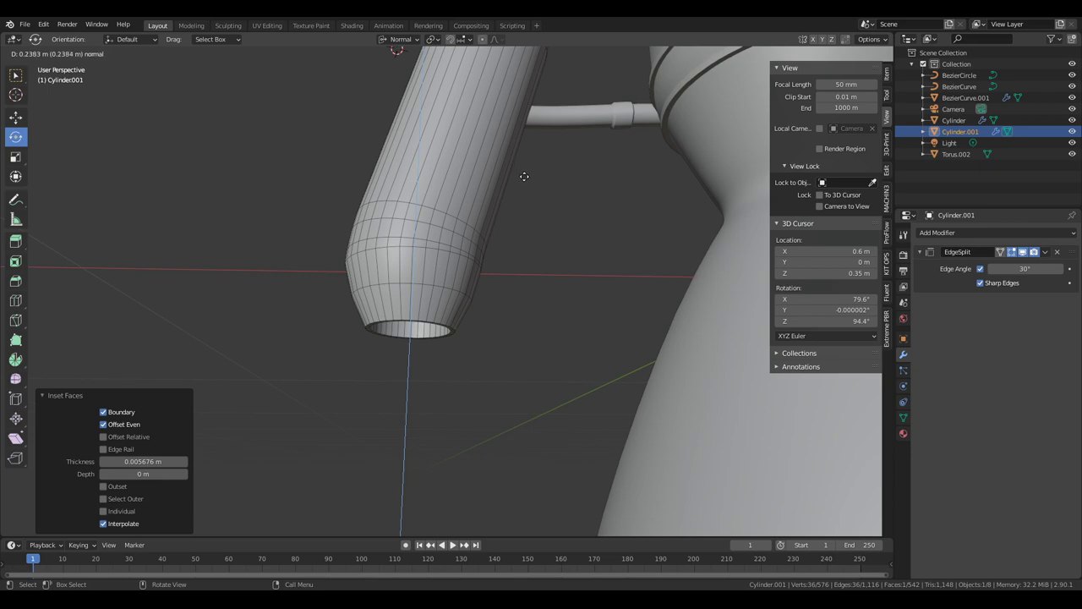
pyautogui.click(524, 176)
pyautogui.moveTo(541, 283); pyautogui.dragTo(427, 338, button='middle')
pyautogui.click(411, 435)
# - Examine the hollowed pipe opening from below, along with the inside and outside of the main nozzle body
pyautogui.scroll(-3, 381, 440)
pyautogui.scroll(3, 387, 375)
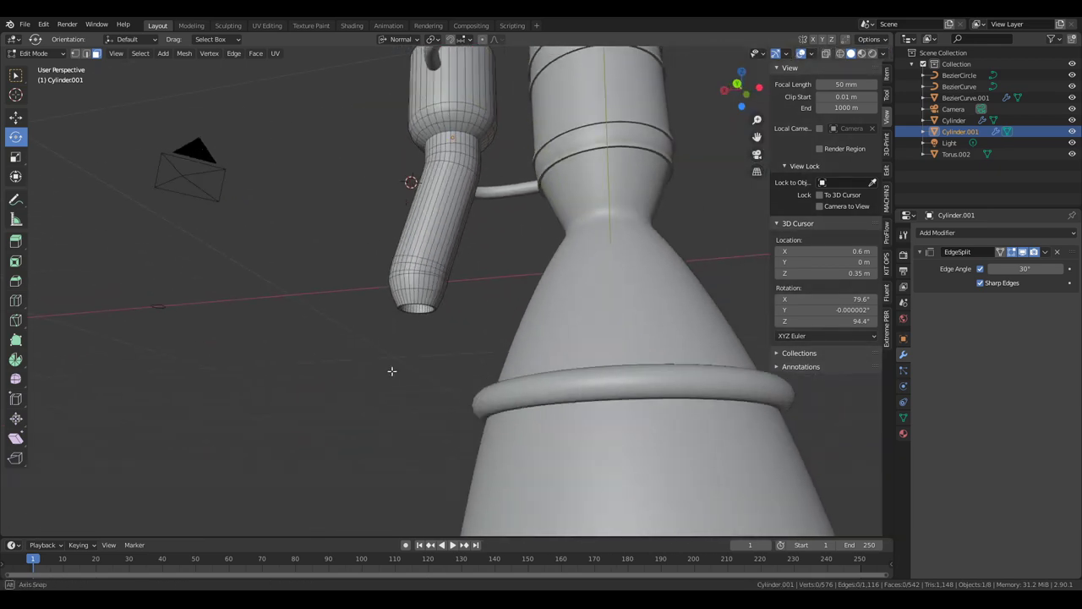
pyautogui.moveTo(483, 302); pyautogui.dragTo(433, 256, button='middle')
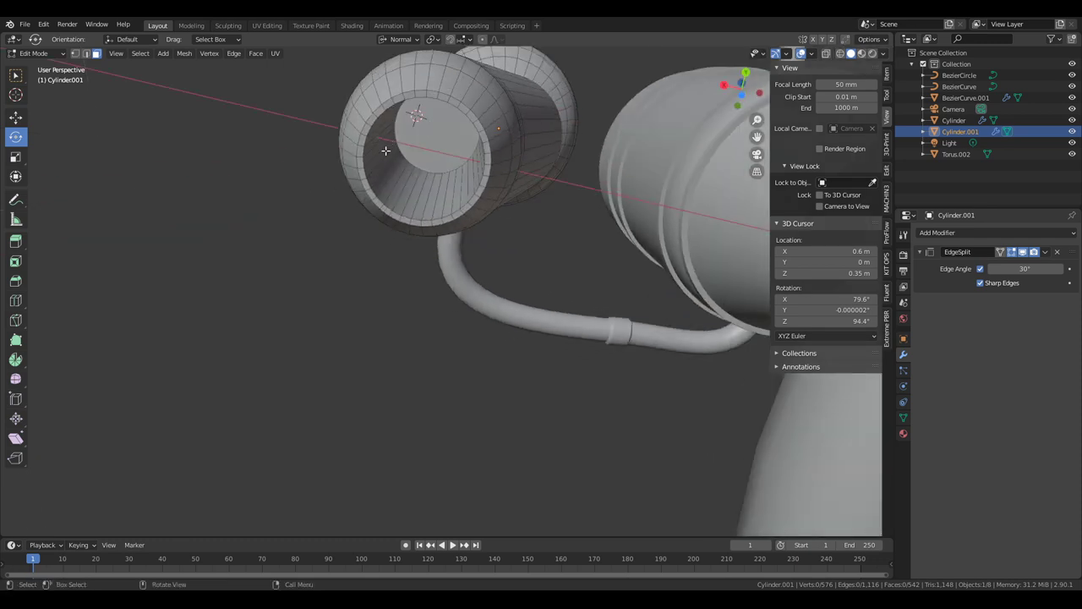
pyautogui.moveTo(415, 134); pyautogui.dragTo(571, 282, button='middle')
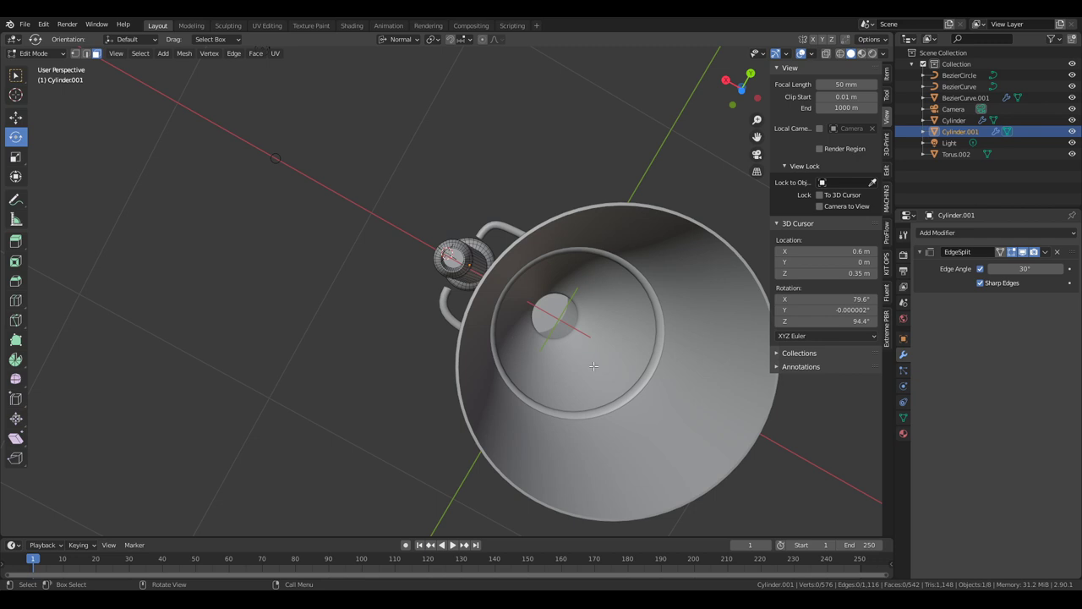
pyautogui.click(954, 120)
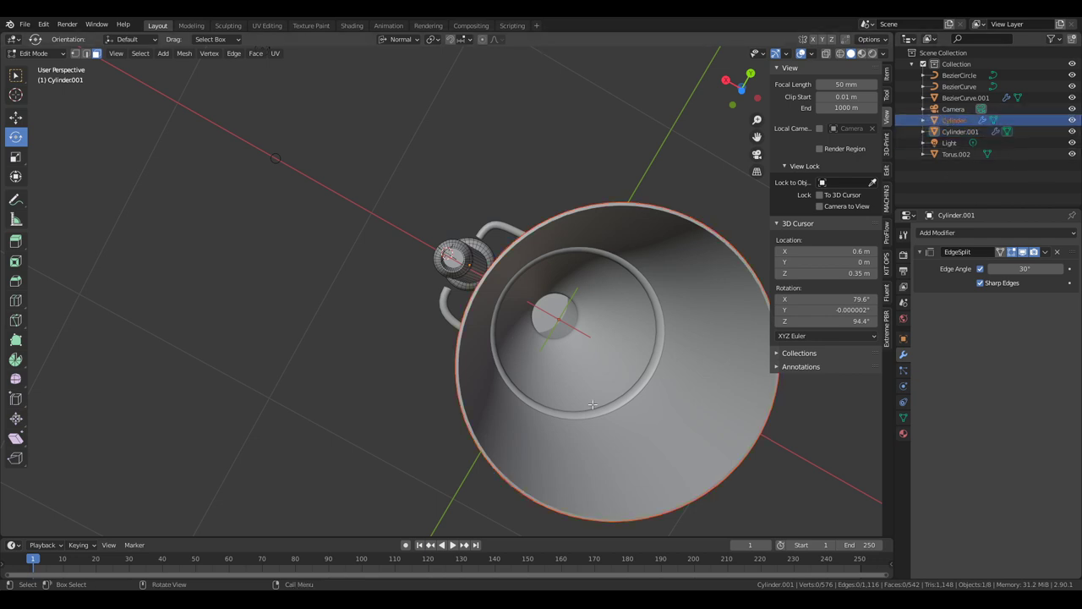
pyautogui.press('Tab')
pyautogui.moveTo(657, 313); pyautogui.dragTo(645, 445, button='middle')
pyautogui.click(699, 341)
pyautogui.click(551, 320)
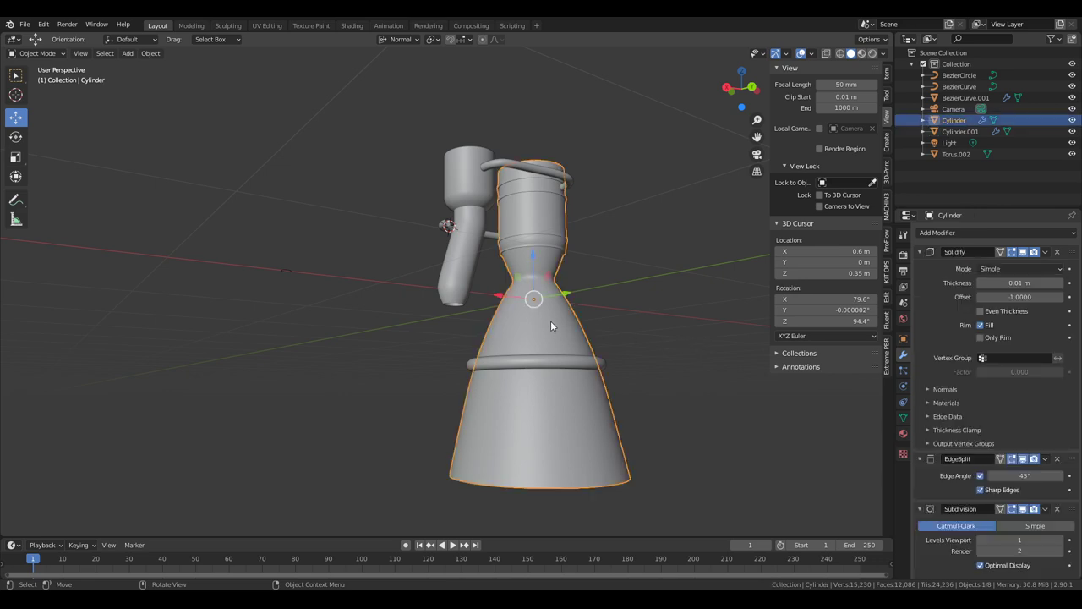
pyautogui.press('Tab')
pyautogui.moveTo(639, 350); pyautogui.dragTo(427, 338, button='middle')
pyautogui.press('Tab')
pyautogui.scroll(5, 365, 309)
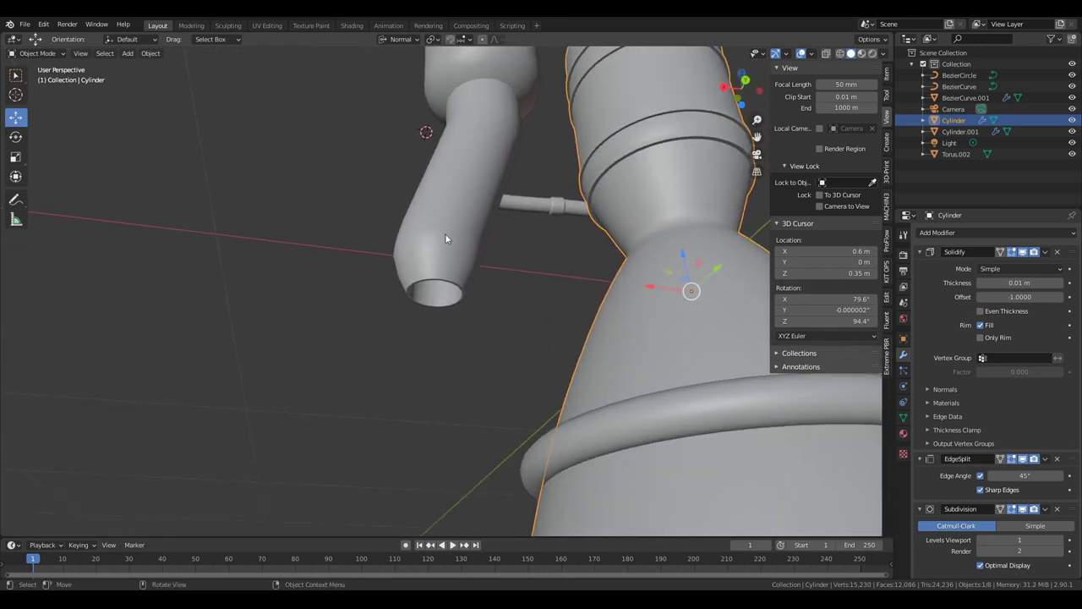
# - Edit the side cylinder's mesh, turn on the face normals overlay to check the pipe's interior, and return to object mode
pyautogui.click(445, 233)
pyautogui.press('Tab')
pyautogui.moveTo(445, 233)
pyautogui.mouseDown(button='middle')
pyautogui.moveTo(438, 278)
pyautogui.moveTo(461, 224)
pyautogui.mouseUp(button='middle')
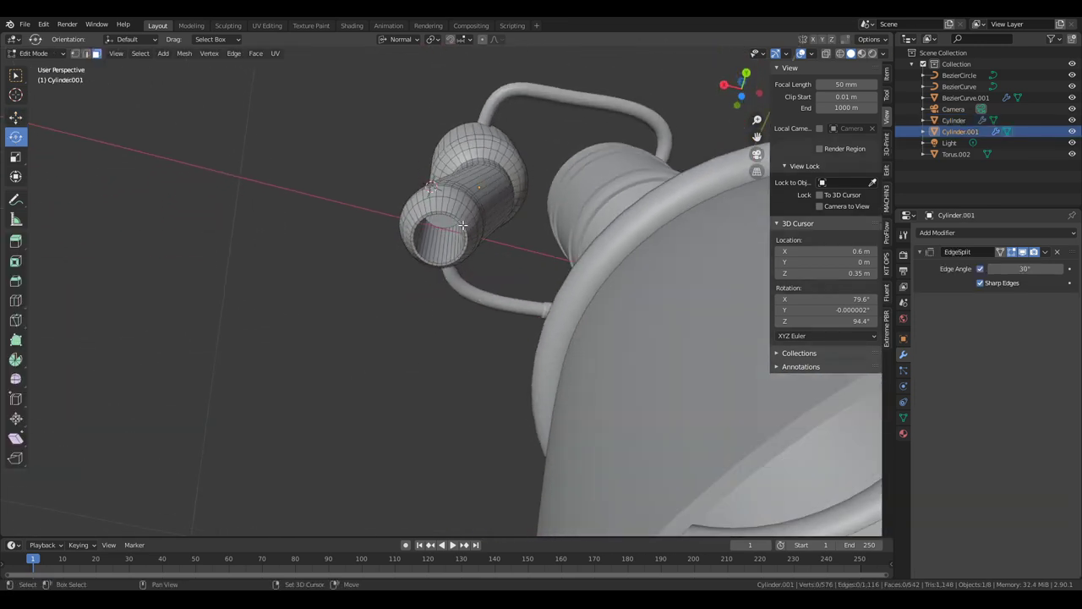
pyautogui.scroll(3, 462, 224)
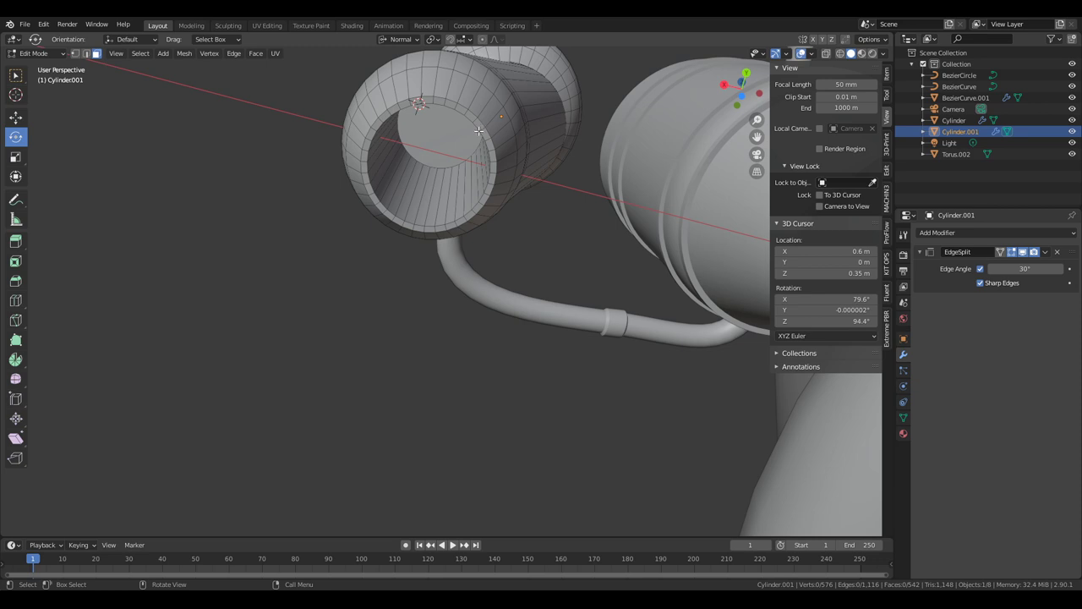
pyautogui.moveTo(494, 144); pyautogui.dragTo(510, 203, button='middle')
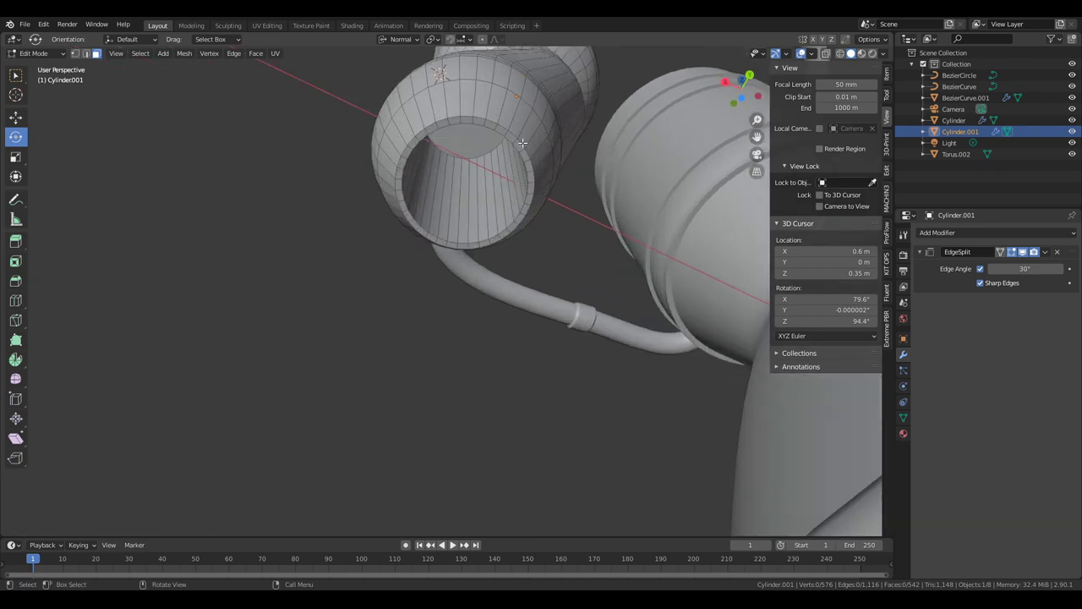
pyautogui.click(812, 55)
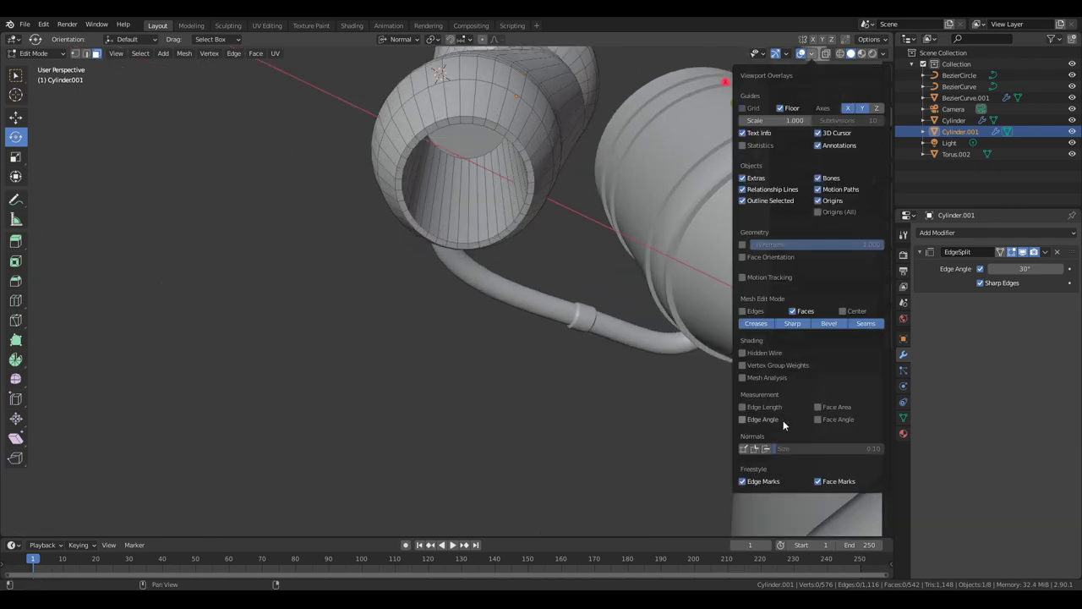
pyautogui.click(766, 449)
pyautogui.press('n')
pyautogui.moveTo(487, 121); pyautogui.dragTo(357, 392, button='middle')
pyautogui.press('Tab')
pyautogui.scroll(-2, 448, 296)
pyautogui.moveTo(448, 296); pyautogui.dragTo(623, 347, button='middle')
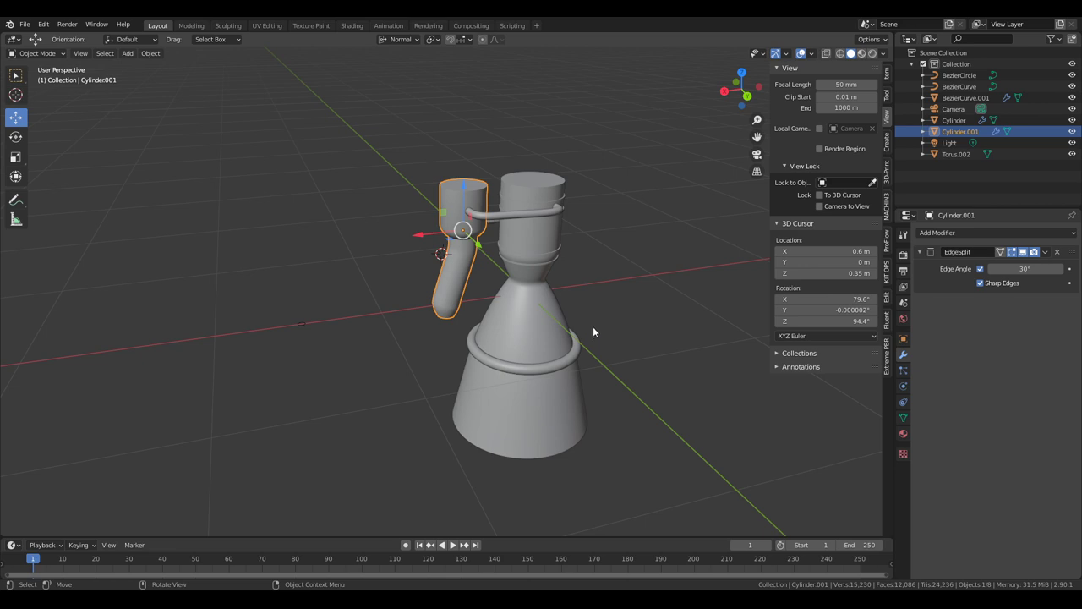
pyautogui.moveTo(587, 331); pyautogui.dragTo(624, 299, button='middle')
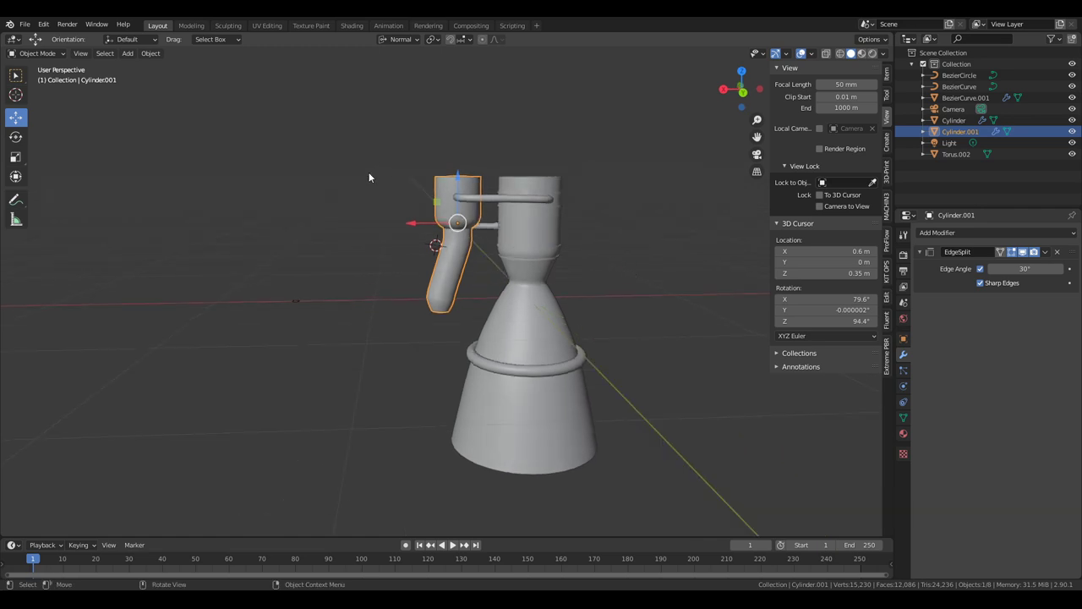
# - Switch to the UV Editing workspace and put the side cylinder back in object mode
pyautogui.click(275, 27)
pyautogui.moveTo(546, 367); pyautogui.dragTo(677, 380, button='middle')
pyautogui.scroll(5, 719, 373)
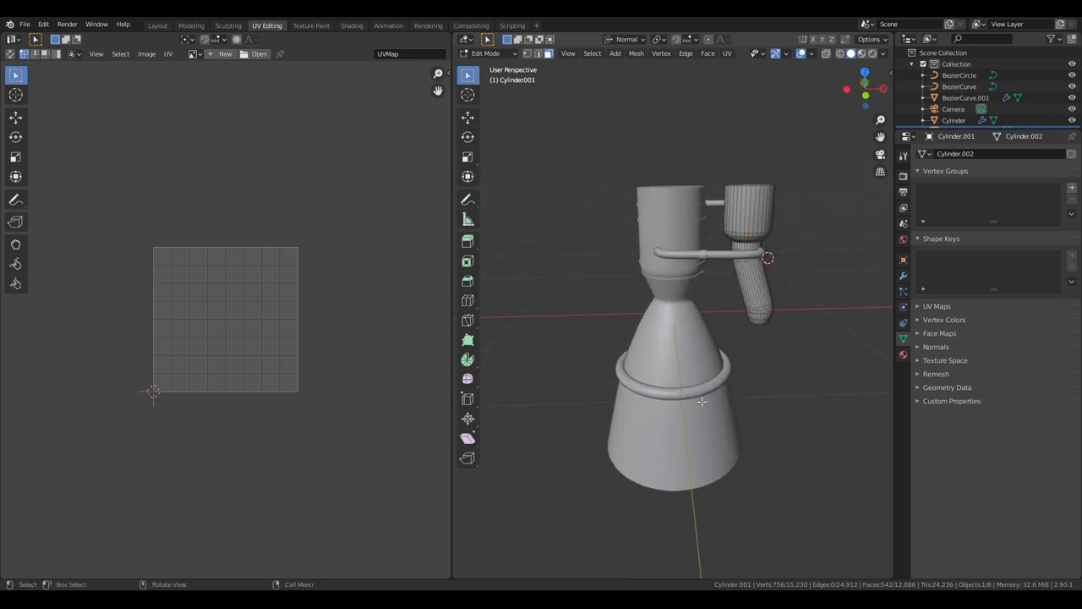
pyautogui.press('KP_1')
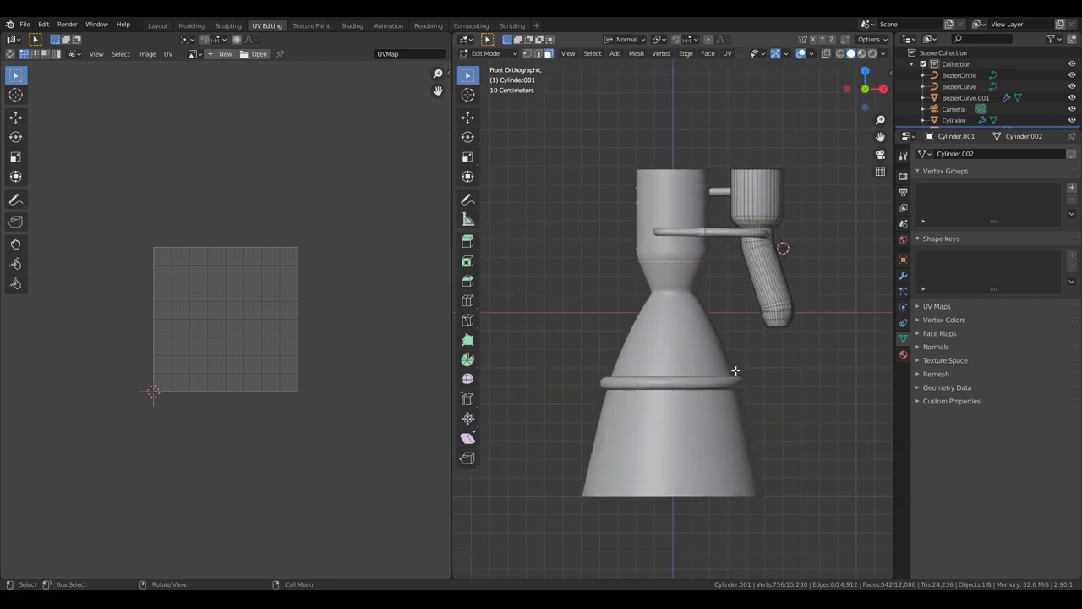
pyautogui.scroll(-2, 783, 343)
pyautogui.press('Tab')
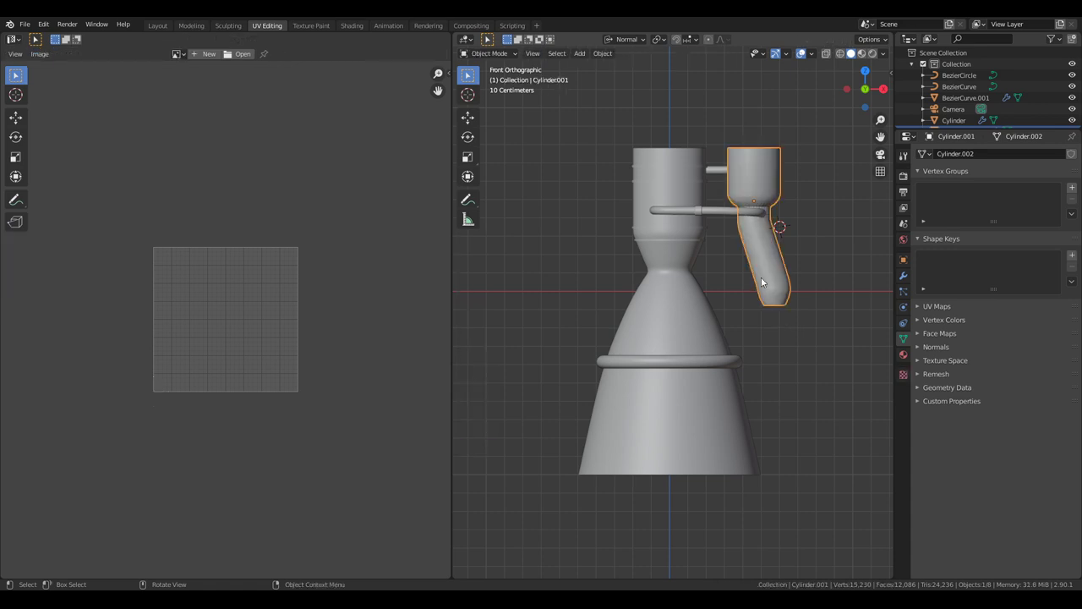
pyautogui.click(690, 280)
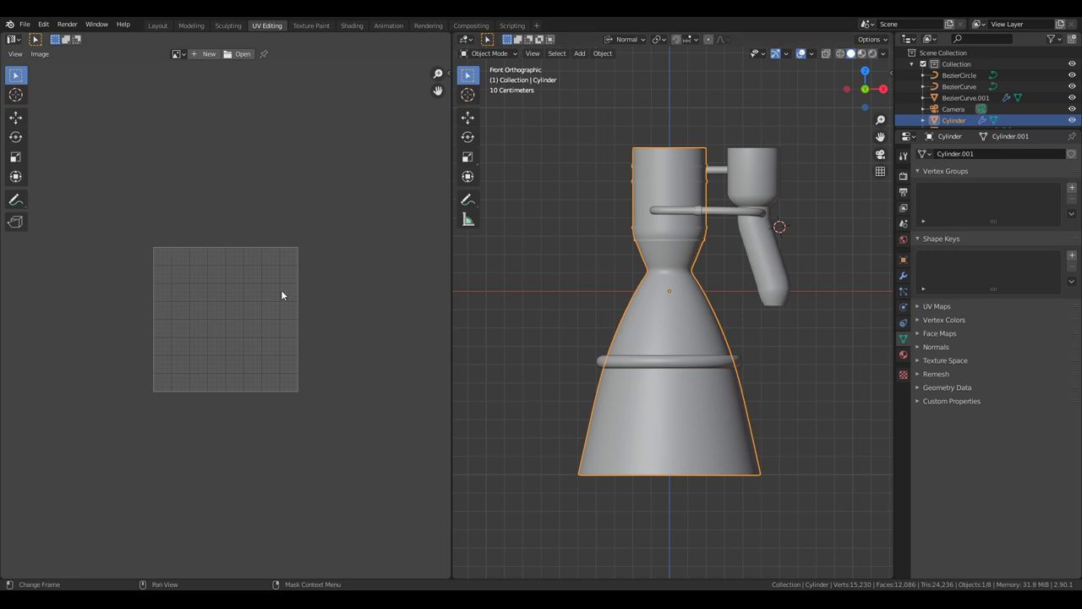
pyautogui.scroll(-3, 685, 380)
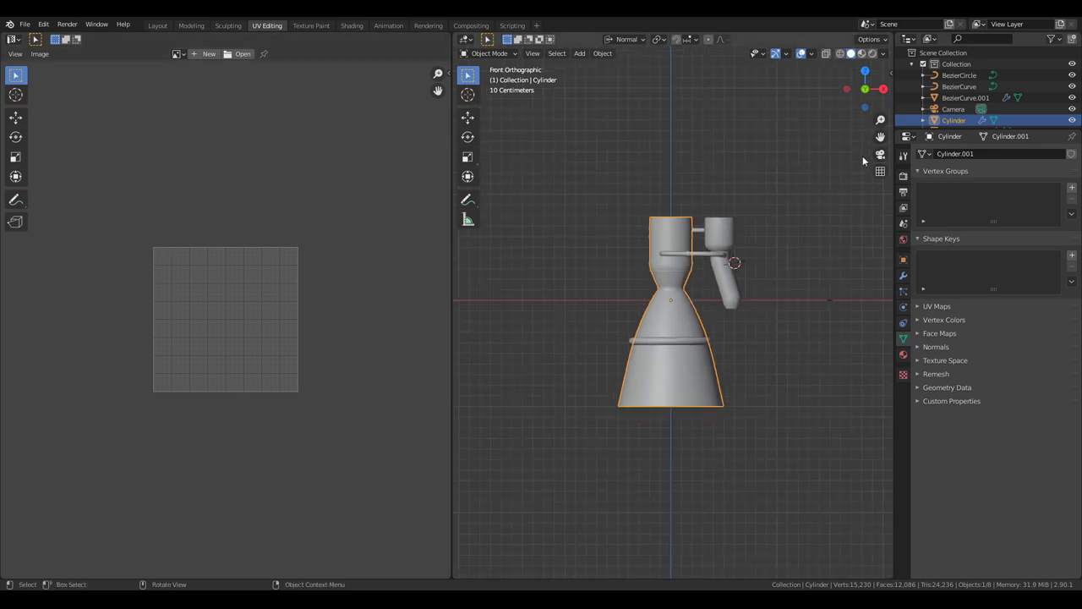
pyautogui.scroll(-2, 947, 96)
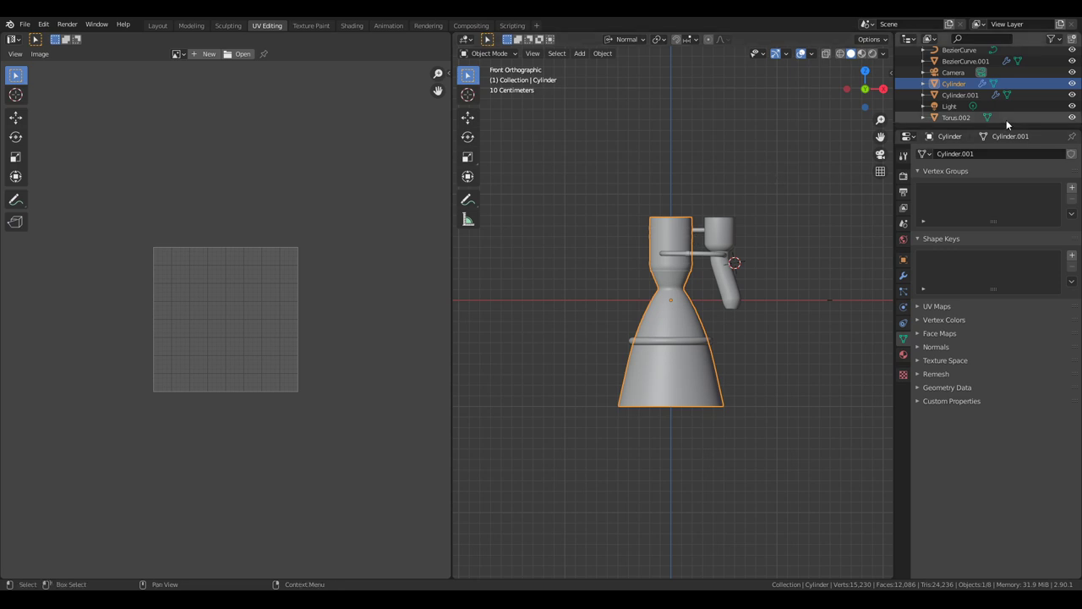
pyautogui.keyDown('ctrl'); pyautogui.click(950, 95); pyautogui.keyUp('ctrl')
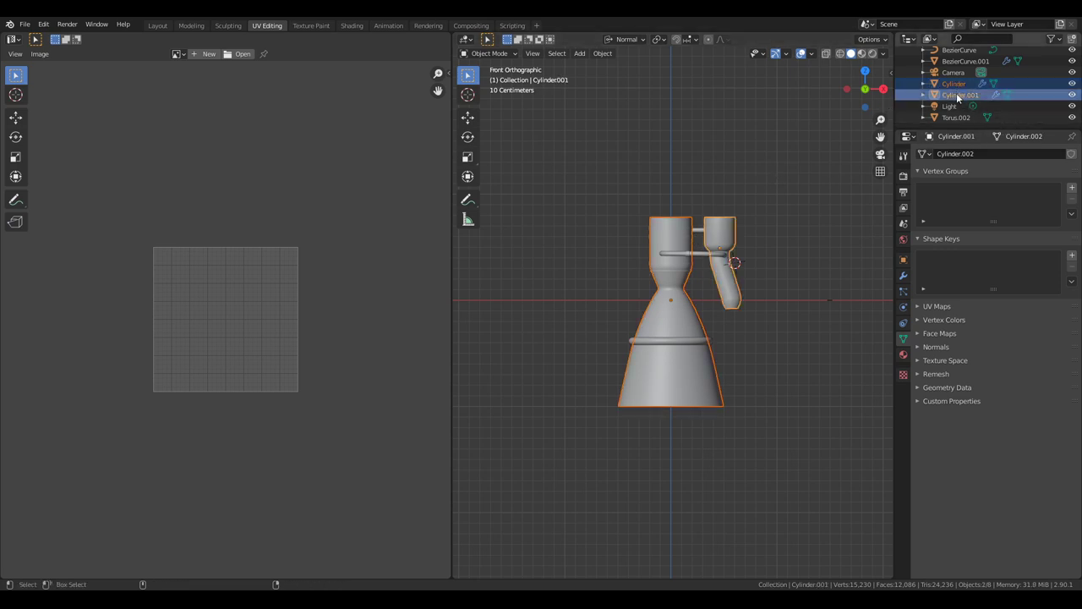
pyautogui.keyDown('ctrl'); pyautogui.click(953, 119); pyautogui.keyUp('ctrl')
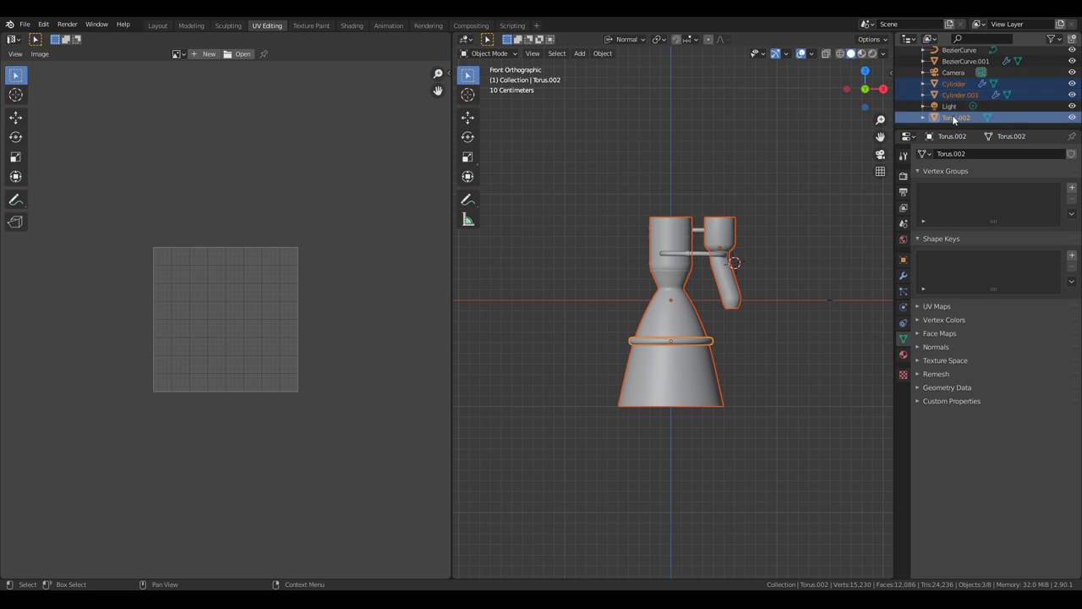
pyautogui.scroll(3, 956, 93)
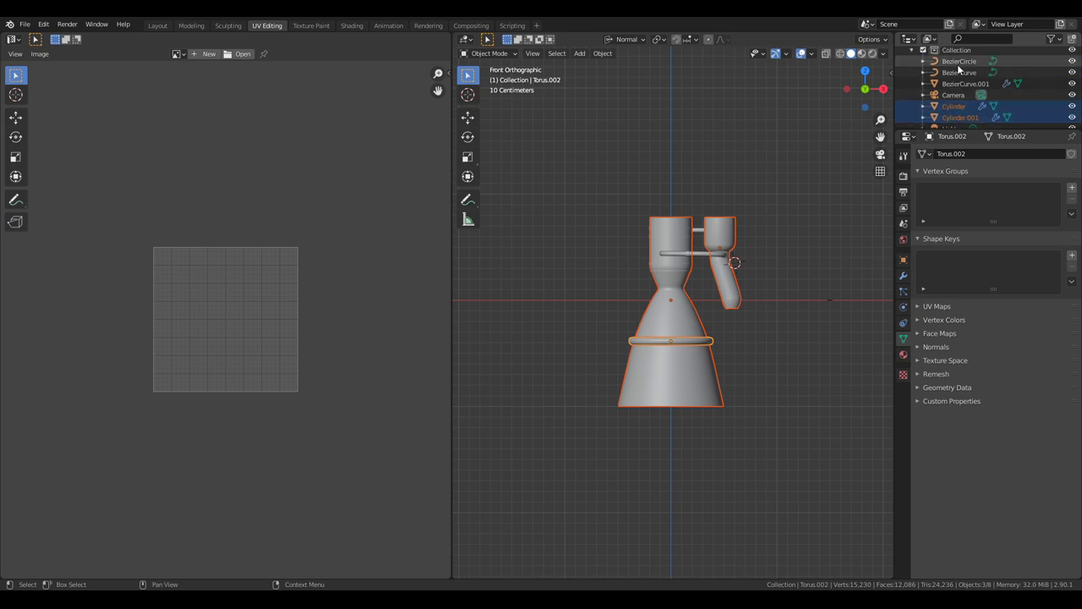
pyautogui.scroll(-3, 957, 93)
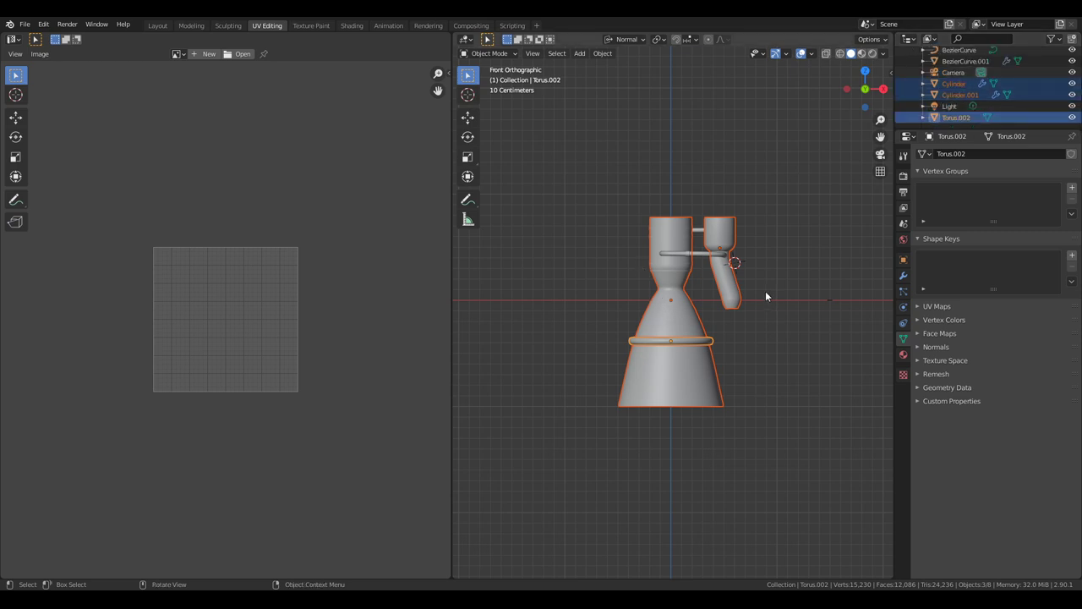
pyautogui.keyDown('ctrl'); pyautogui.click(959, 61); pyautogui.keyUp('ctrl')
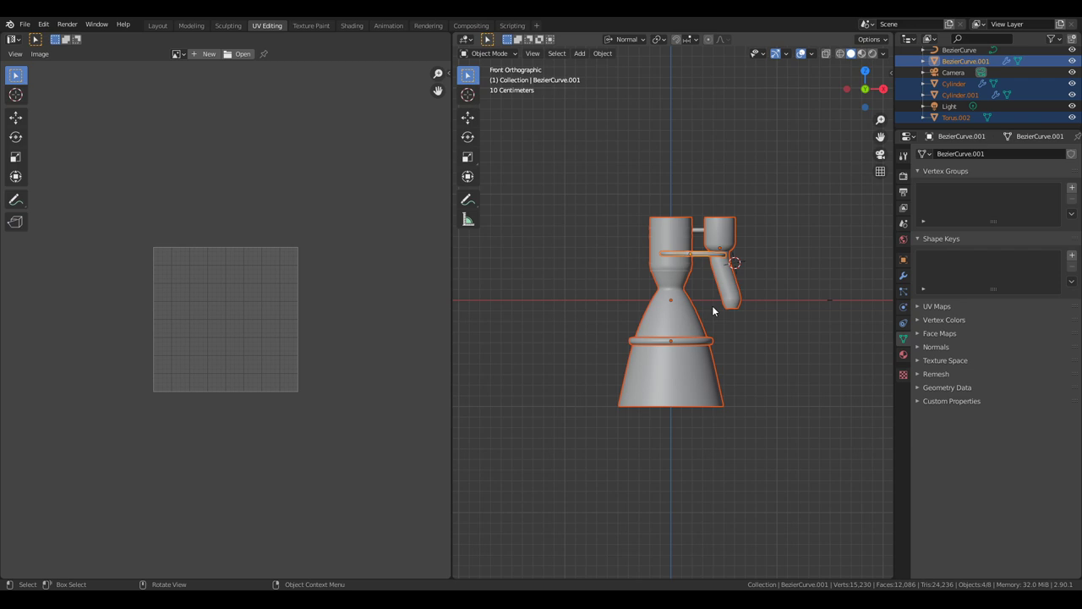
pyautogui.press('Tab')
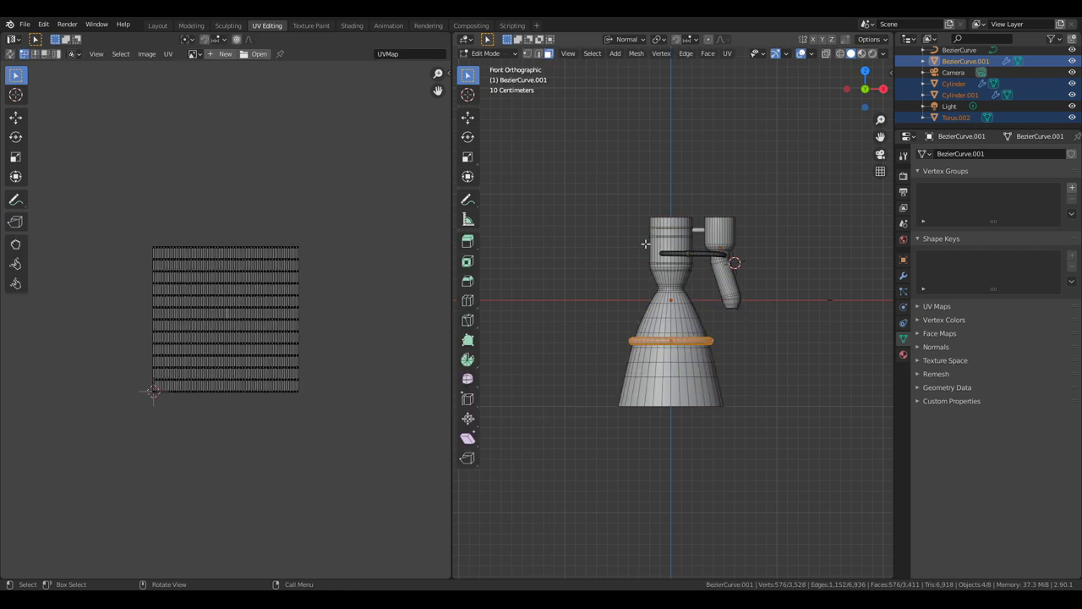
pyautogui.keyDown('shift'); pyautogui.scroll(5, 765, 334); pyautogui.keyUp('shift')
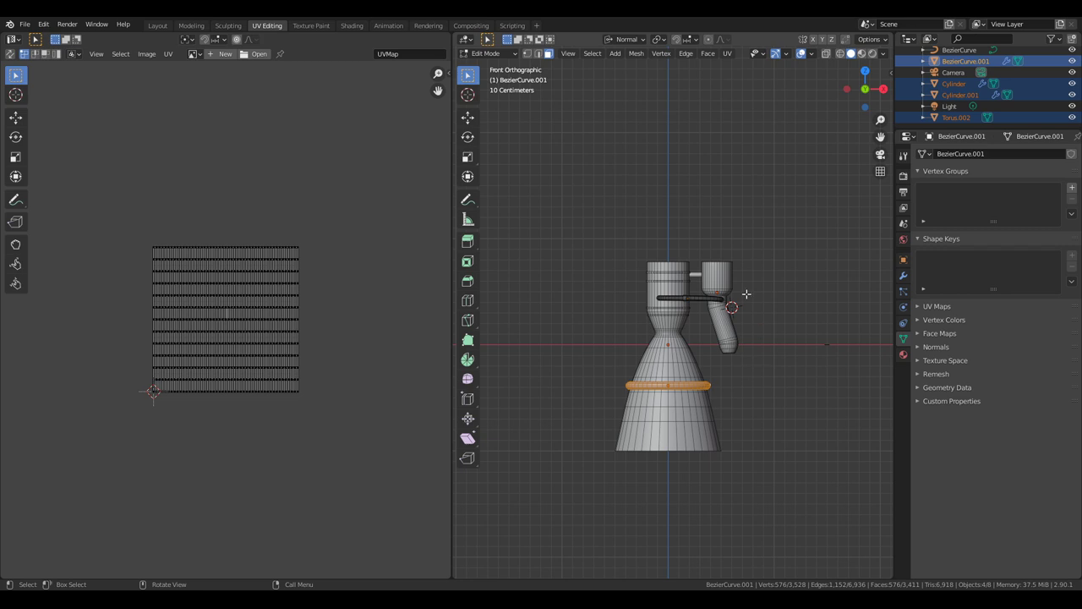
pyautogui.press('Tab')
# - Open the main body, side cylinder, torus ring and connecting pipe together in edit mode and select all their geometry
pyautogui.click(956, 84)
pyautogui.press('Tab')
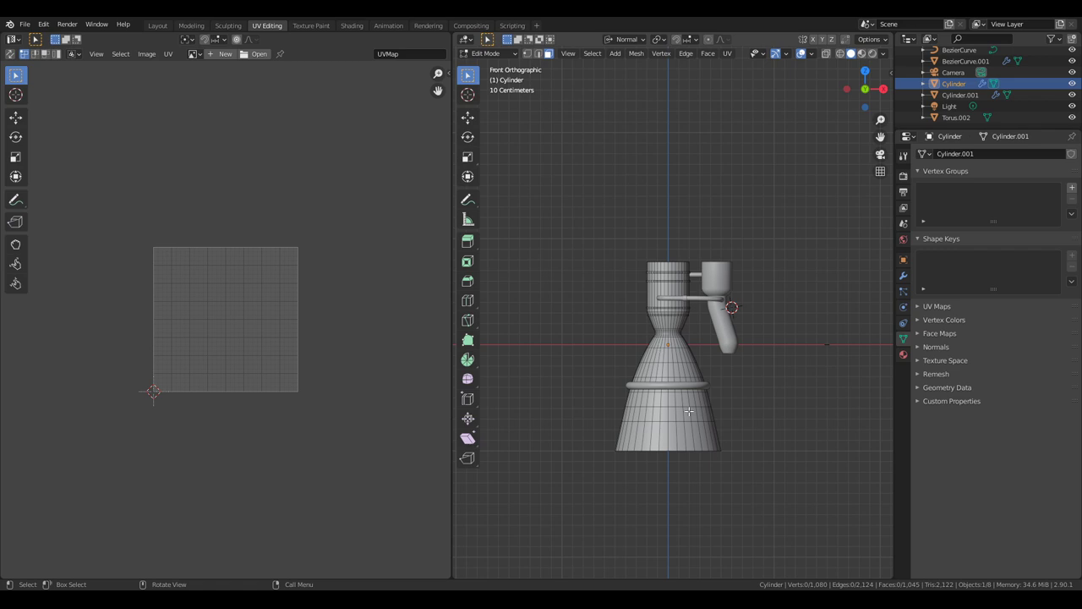
pyautogui.press('Tab')
pyautogui.keyDown('ctrl'); pyautogui.click(967, 93); pyautogui.keyUp('ctrl')
pyautogui.keyDown('ctrl'); pyautogui.click(955, 108); pyautogui.keyUp('ctrl')
pyautogui.keyDown('ctrl'); pyautogui.click(951, 107); pyautogui.keyUp('ctrl')
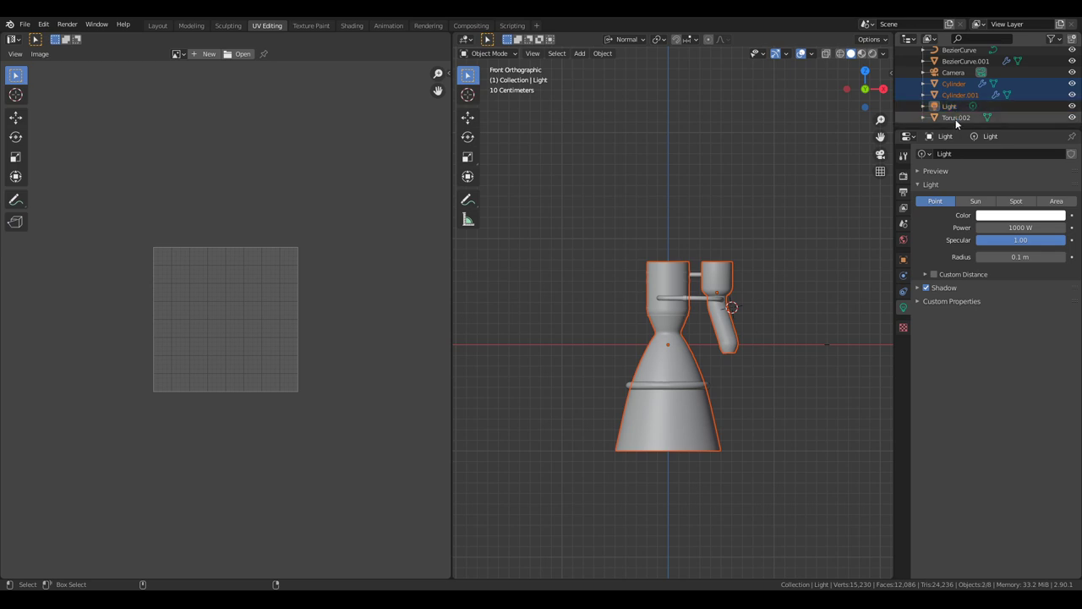
pyautogui.keyDown('ctrl'); pyautogui.click(956, 117); pyautogui.keyUp('ctrl')
pyautogui.keyDown('ctrl'); pyautogui.click(964, 62); pyautogui.keyUp('ctrl')
pyautogui.press('Tab')
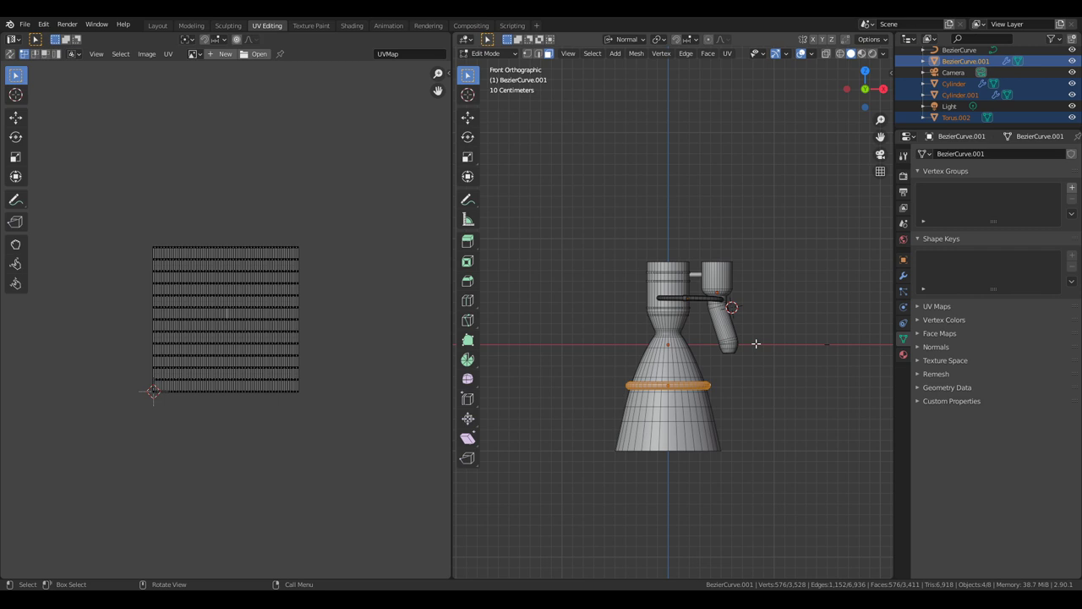
pyautogui.press('a')
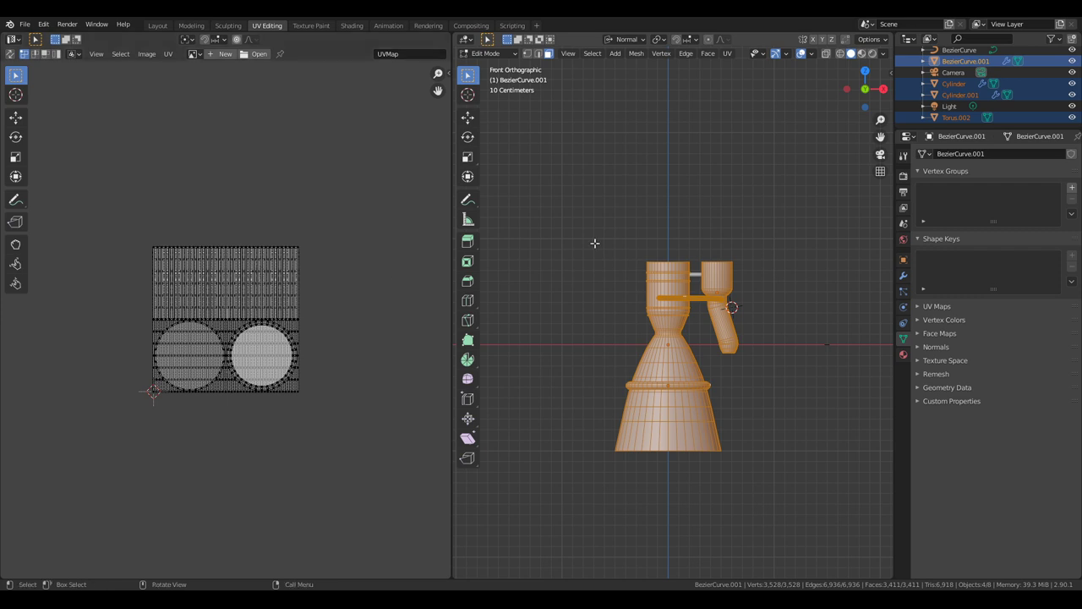
# - Try a Cylinder Projection on all the selected geometry, and replace it with a Smart UV Project at angle limit 66 and island margin 0
pyautogui.press('u')
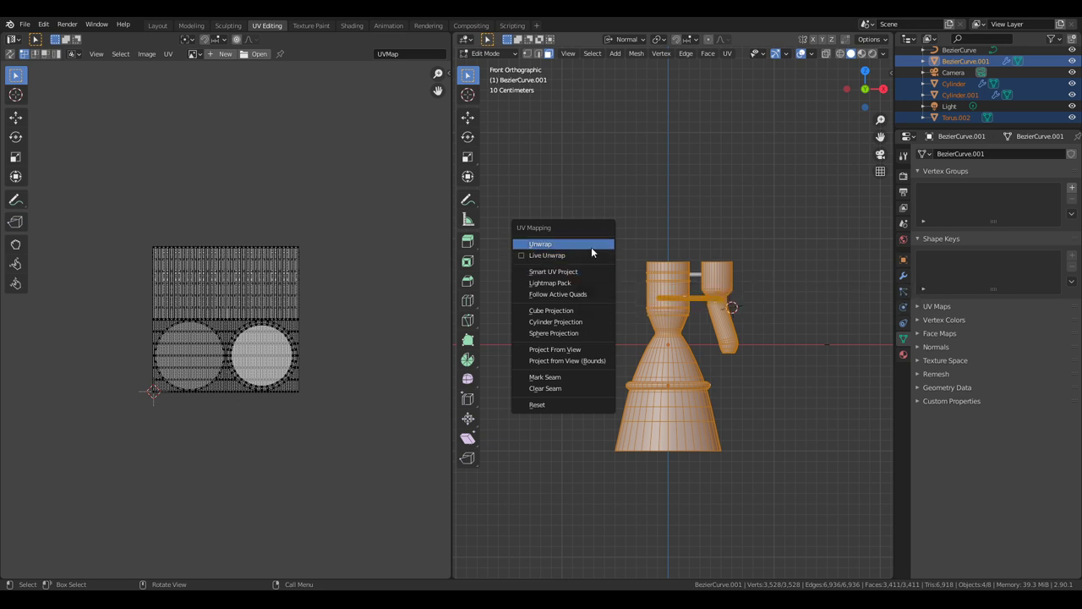
pyautogui.click(583, 321)
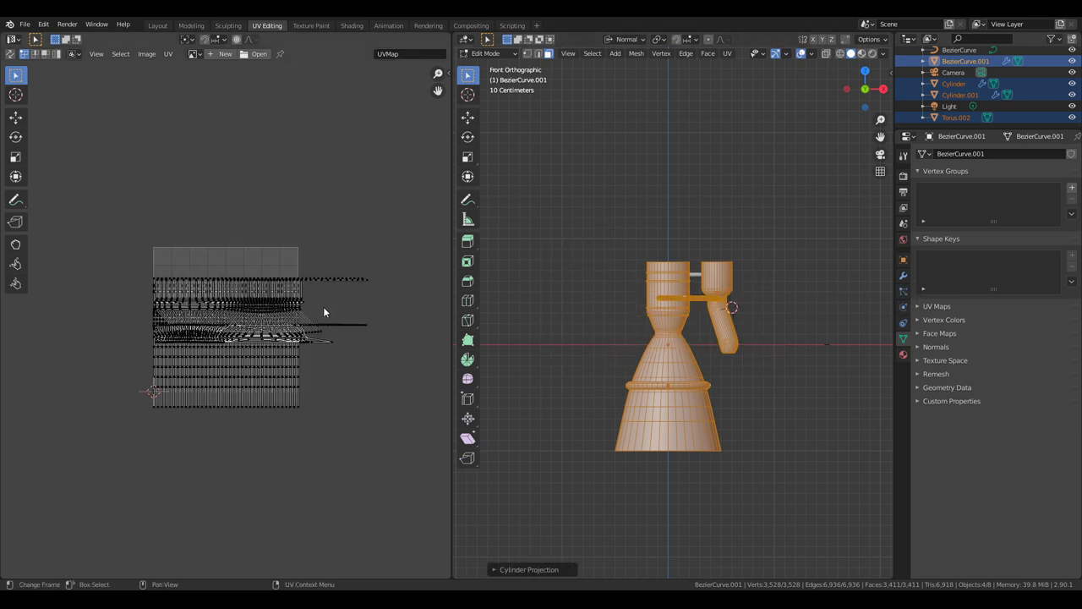
pyautogui.press('u')
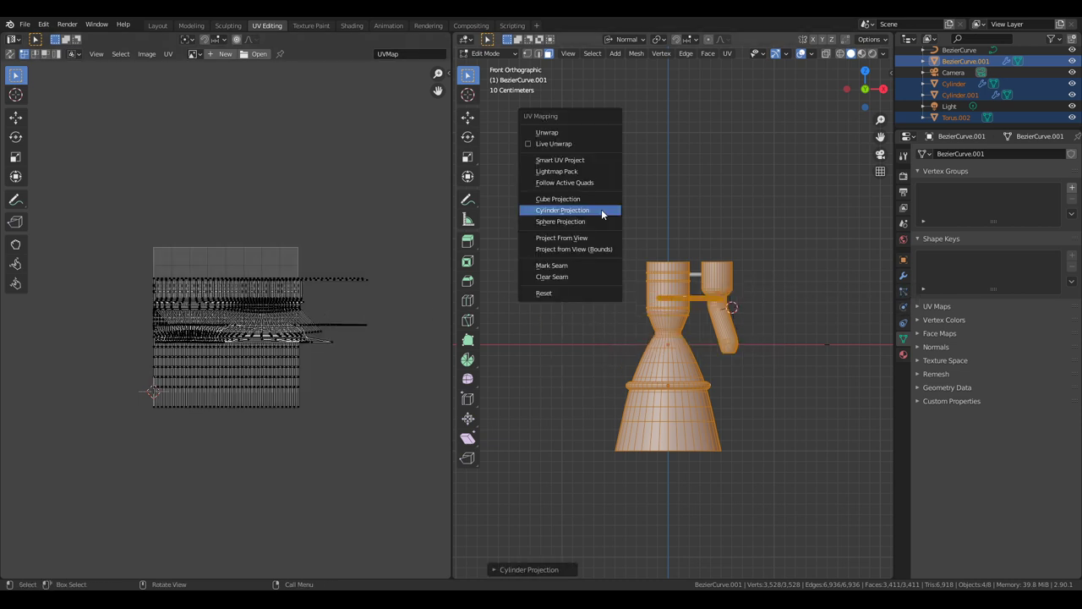
pyautogui.click(600, 159)
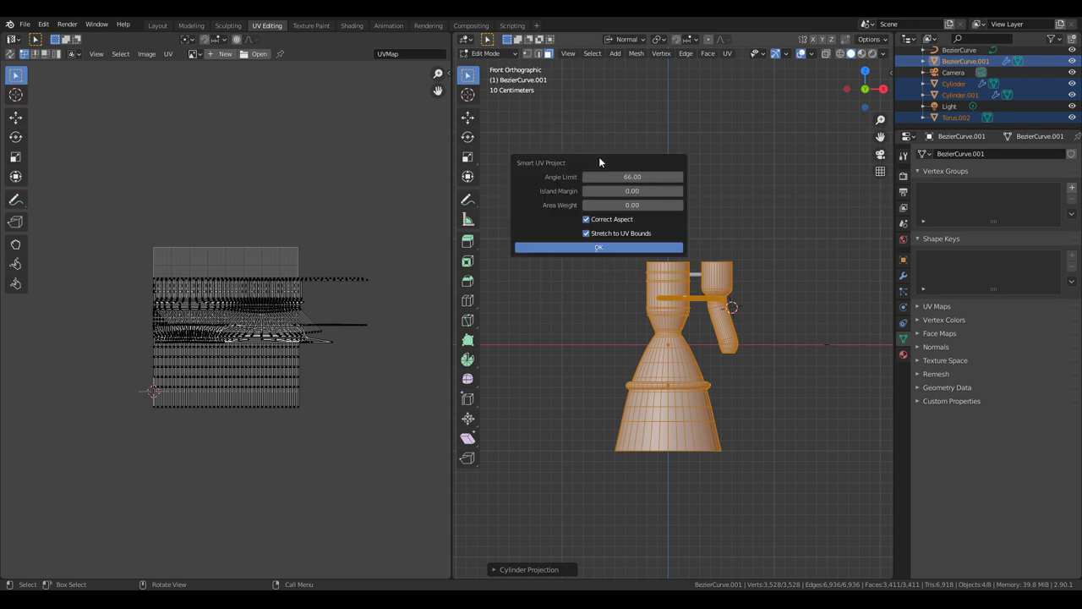
pyautogui.click(624, 248)
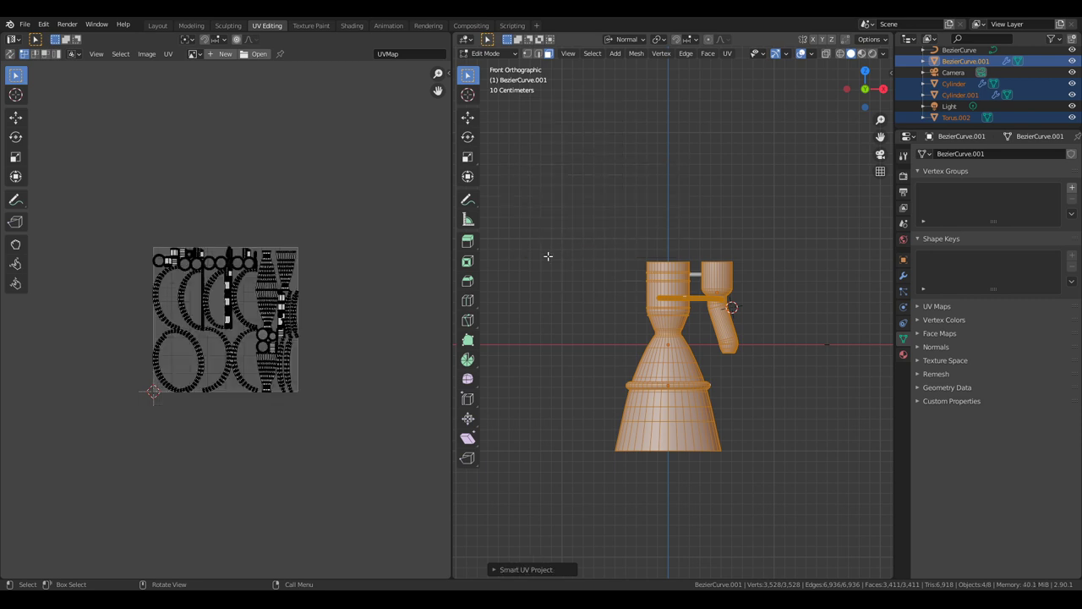
# - Examine the UV island layout and compare it with the engine model from above and below
pyautogui.moveTo(229, 279); pyautogui.dragTo(250, 245, button='middle')
pyautogui.scroll(5, 250, 245)
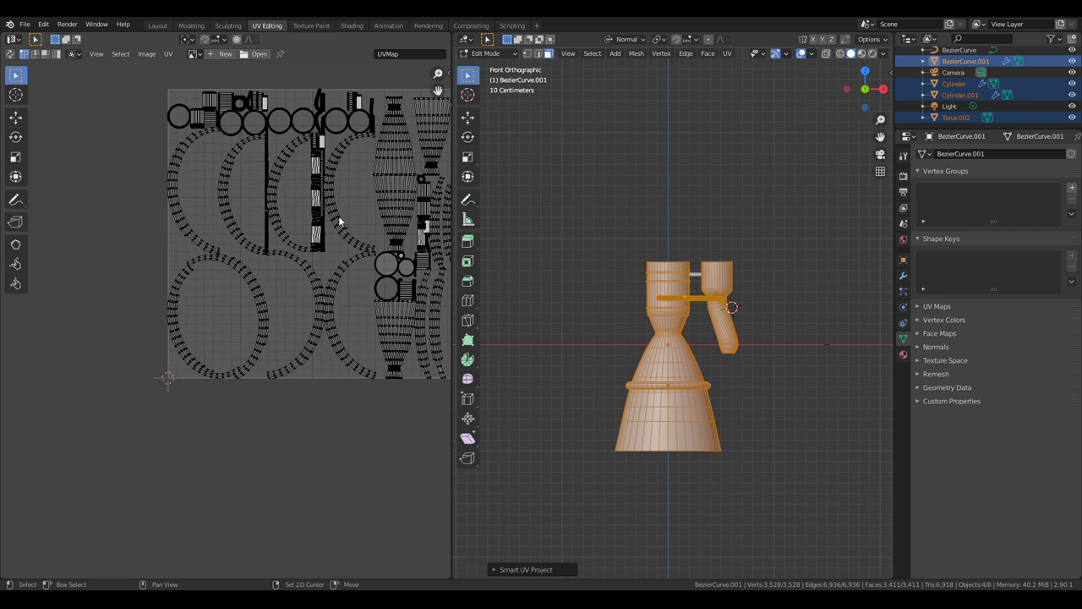
pyautogui.scroll(-2, 301, 265)
pyautogui.moveTo(305, 261); pyautogui.dragTo(281, 265, button='middle')
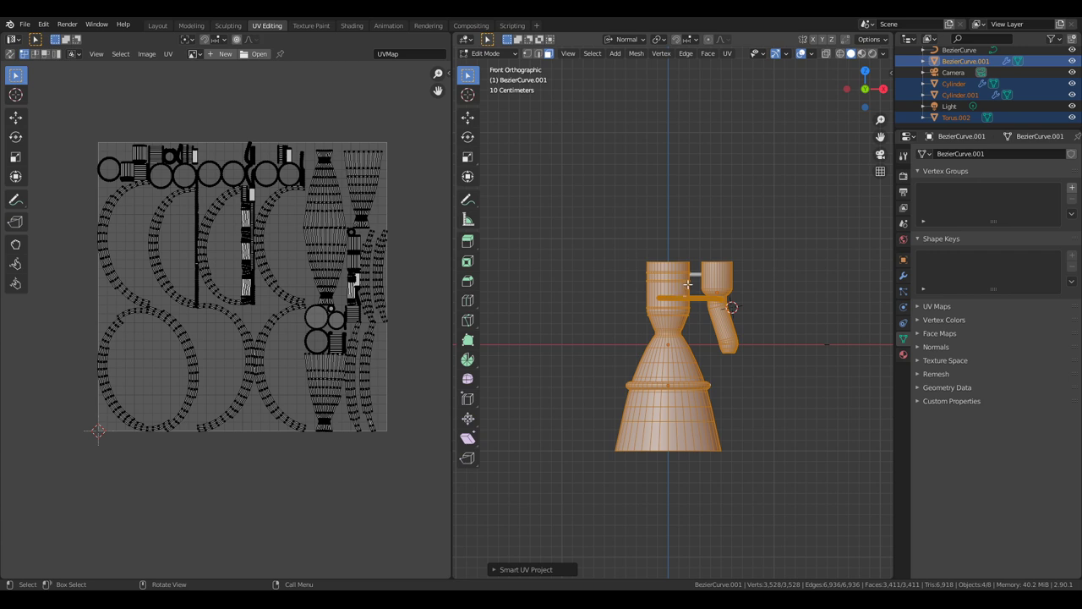
pyautogui.moveTo(688, 242); pyautogui.dragTo(696, 269, button='middle')
pyautogui.scroll(6, 703, 295)
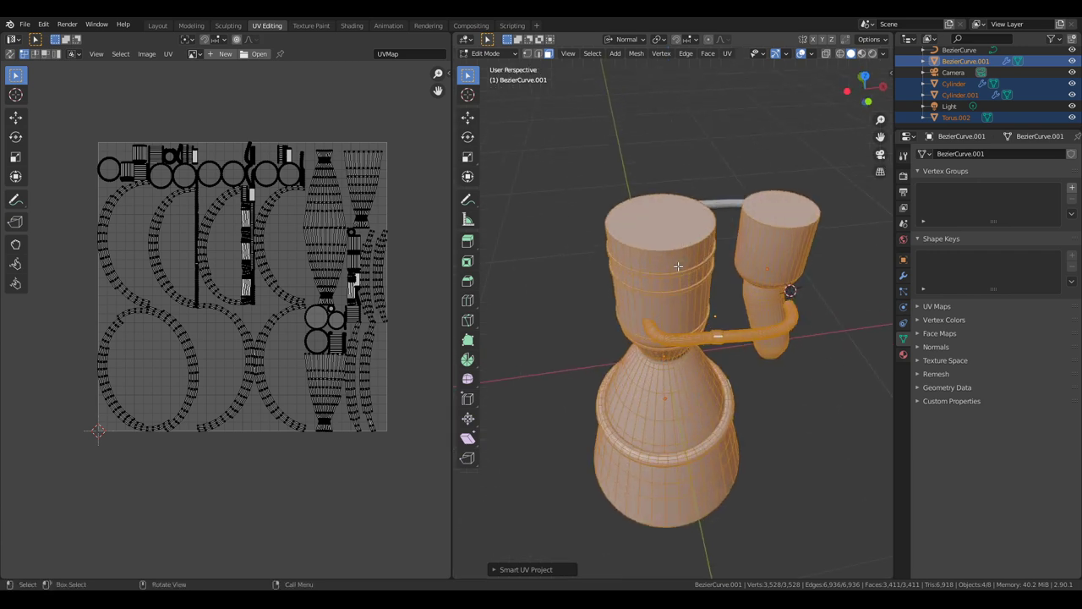
pyautogui.keyDown('shift'); pyautogui.moveTo(706, 135); pyautogui.dragTo(707, 184, button='middle'); pyautogui.keyUp('shift')
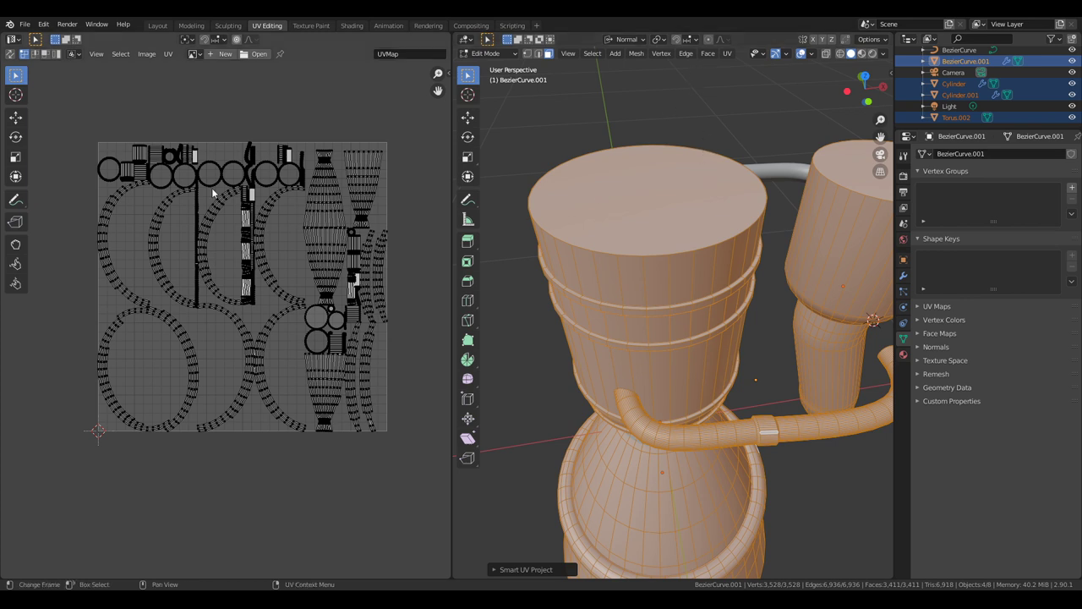
pyautogui.moveTo(620, 535); pyautogui.dragTo(731, 243, button='middle')
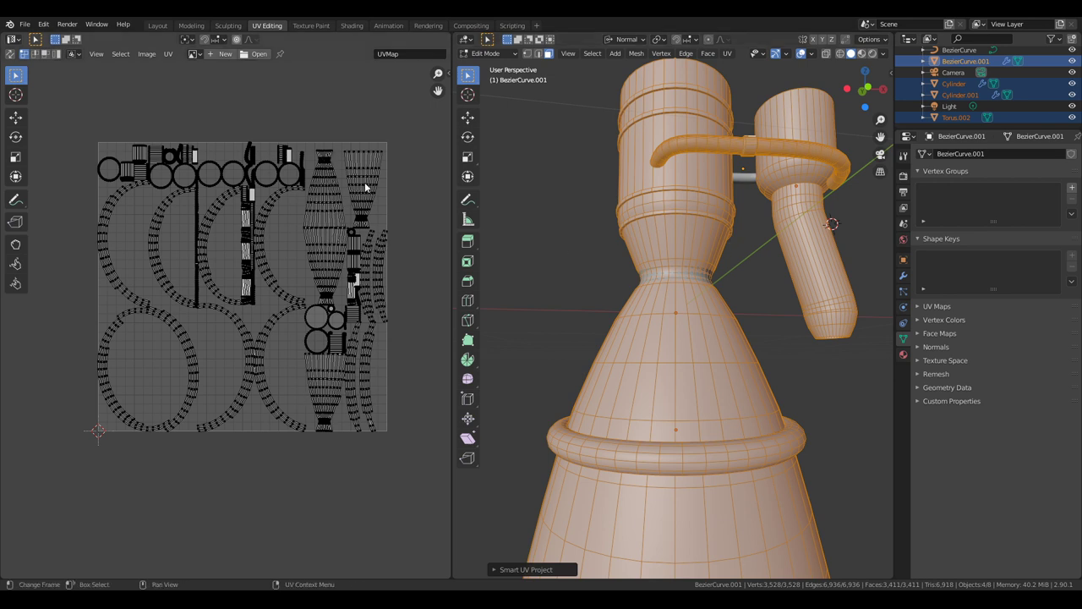
pyautogui.scroll(-5, 705, 298)
pyautogui.moveTo(705, 298); pyautogui.dragTo(683, 319, button='middle')
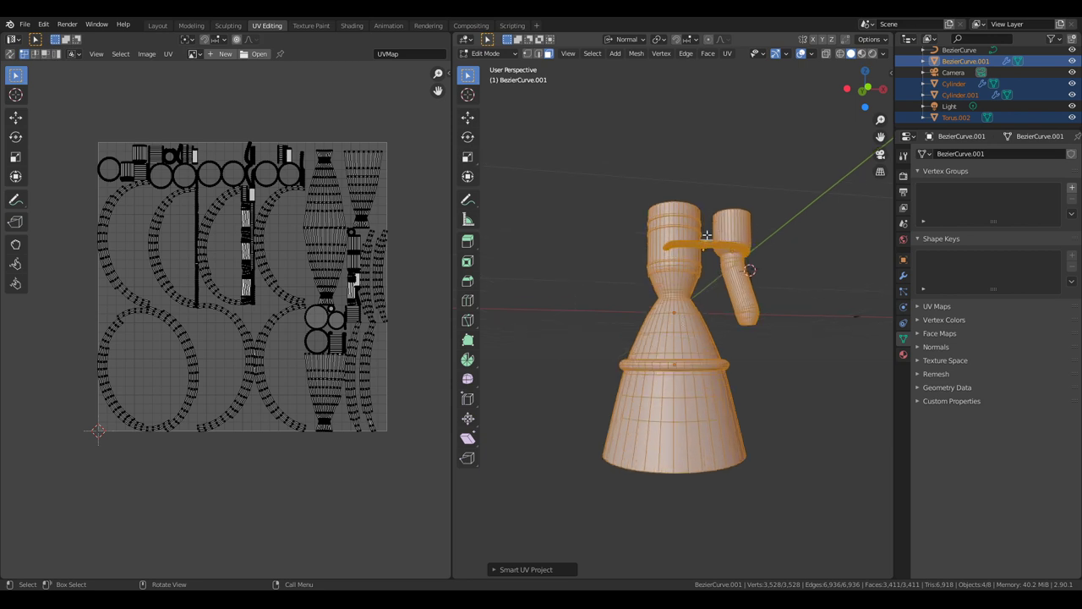
pyautogui.moveTo(714, 411); pyautogui.dragTo(697, 254, button='middle')
pyautogui.scroll(3, 697, 330)
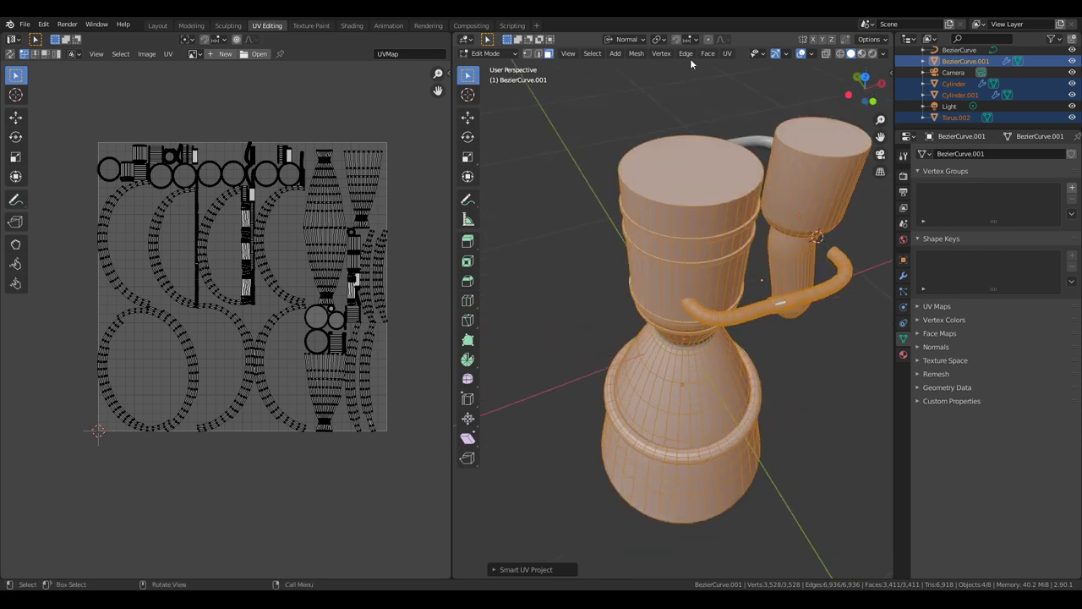
# - Mark the edge loop around the main body's top cap as a seam
pyautogui.click(680, 175)
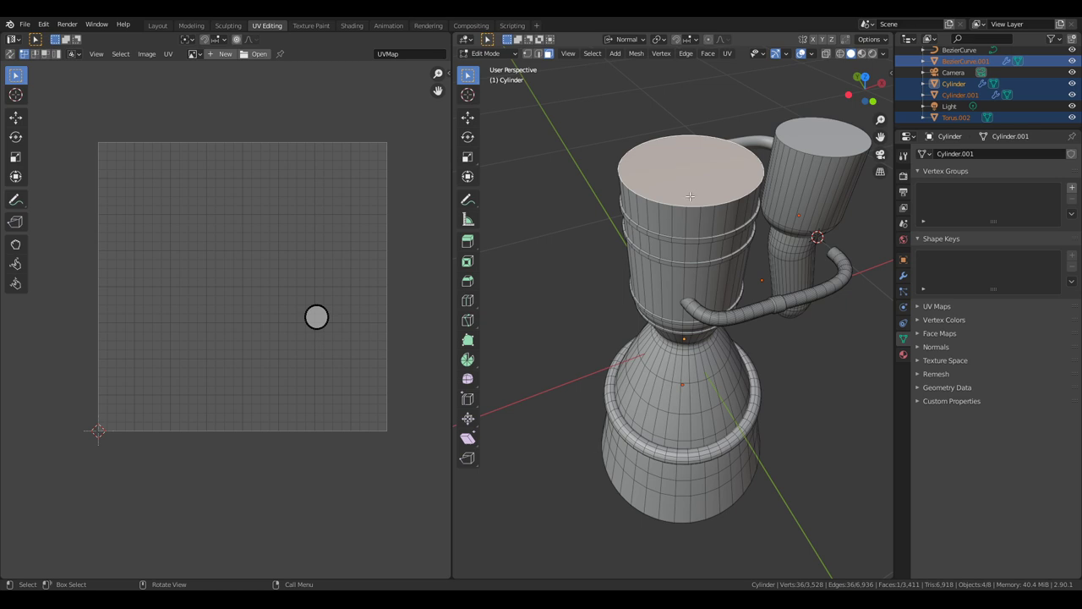
pyautogui.press('2')
pyautogui.keyDown('alt'); pyautogui.click(690, 207); pyautogui.keyUp('alt')
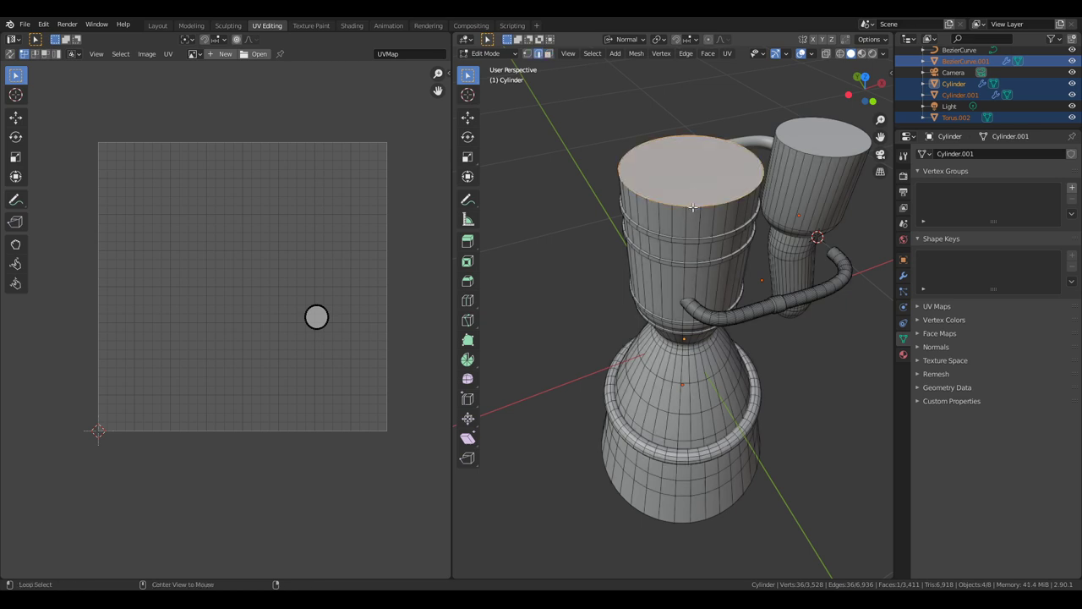
pyautogui.moveTo(683, 195); pyautogui.dragTo(687, 169, button='middle')
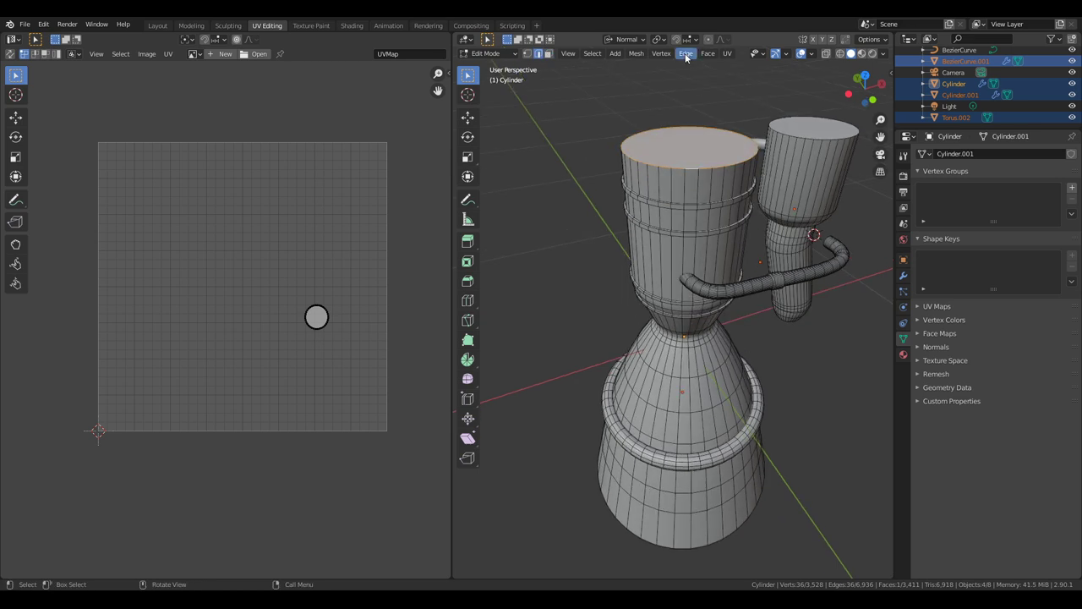
pyautogui.click(686, 54)
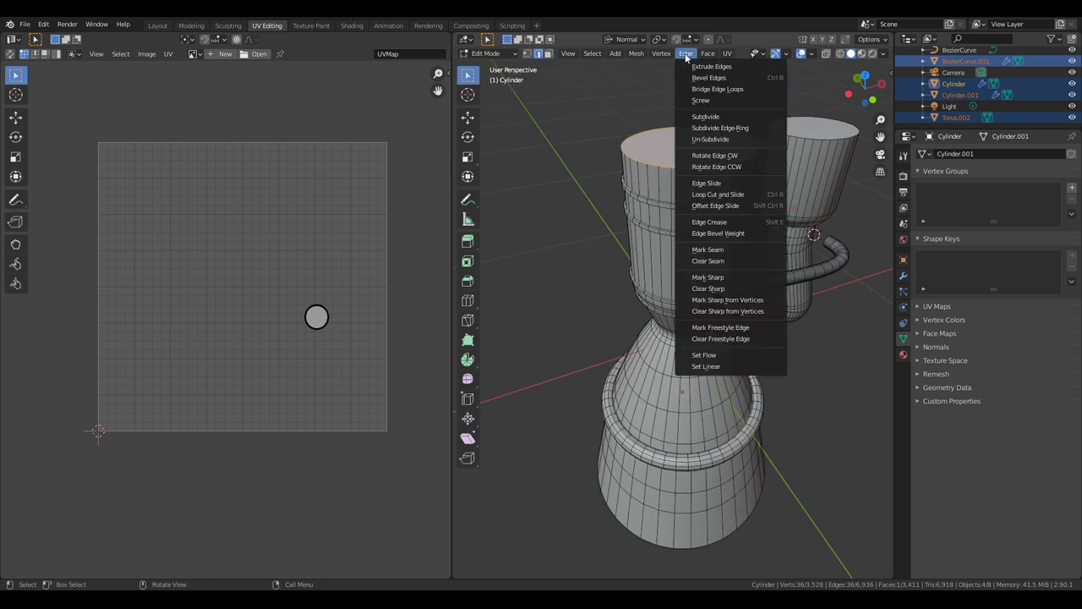
pyautogui.click(716, 250)
# - Mark a lengthwise edge loop down the main body, on the side facing the side cylinder, as a seam
pyautogui.moveTo(713, 256); pyautogui.dragTo(589, 119, button='middle')
pyautogui.keyDown('alt'); pyautogui.click(692, 161); pyautogui.keyUp('alt')
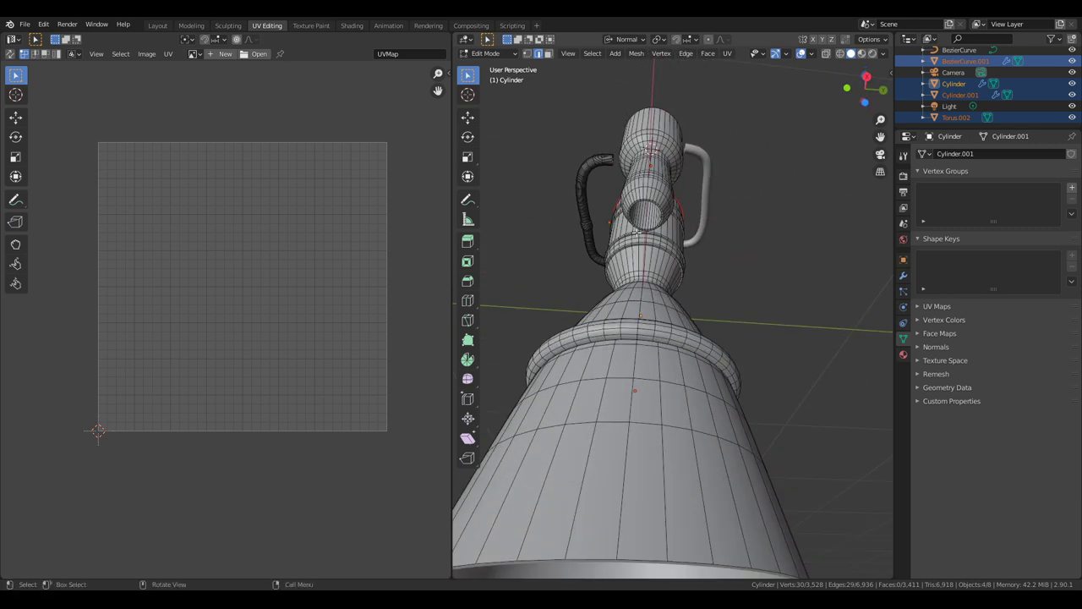
pyautogui.keyDown('alt'); pyautogui.click(640, 288); pyautogui.keyUp('alt')
pyautogui.keyDown('alt'); pyautogui.click(641, 292); pyautogui.keyUp('alt')
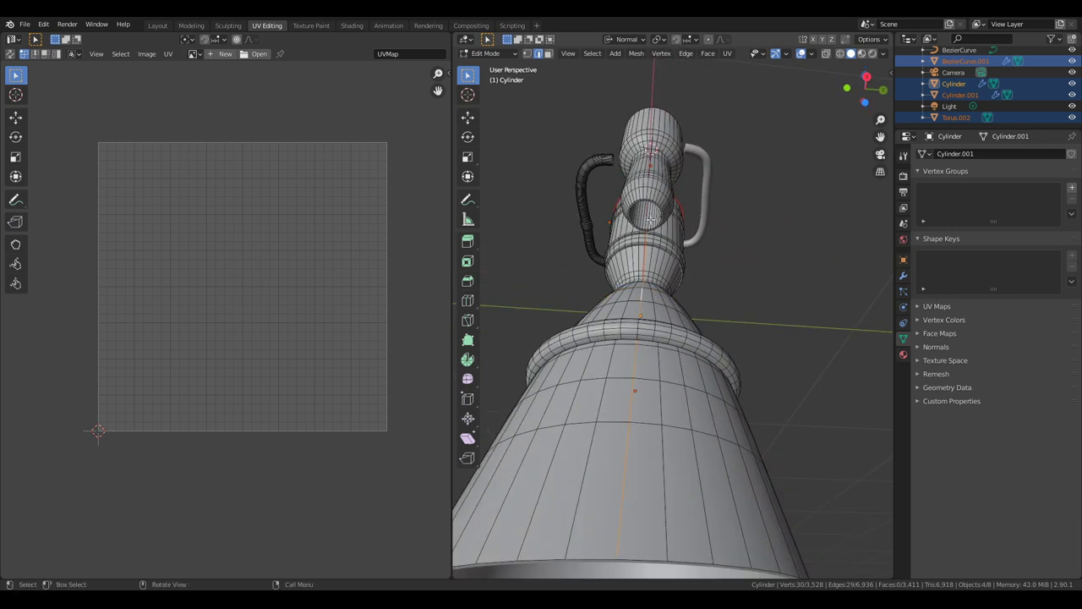
pyautogui.moveTo(650, 218); pyautogui.dragTo(685, 333, button='middle')
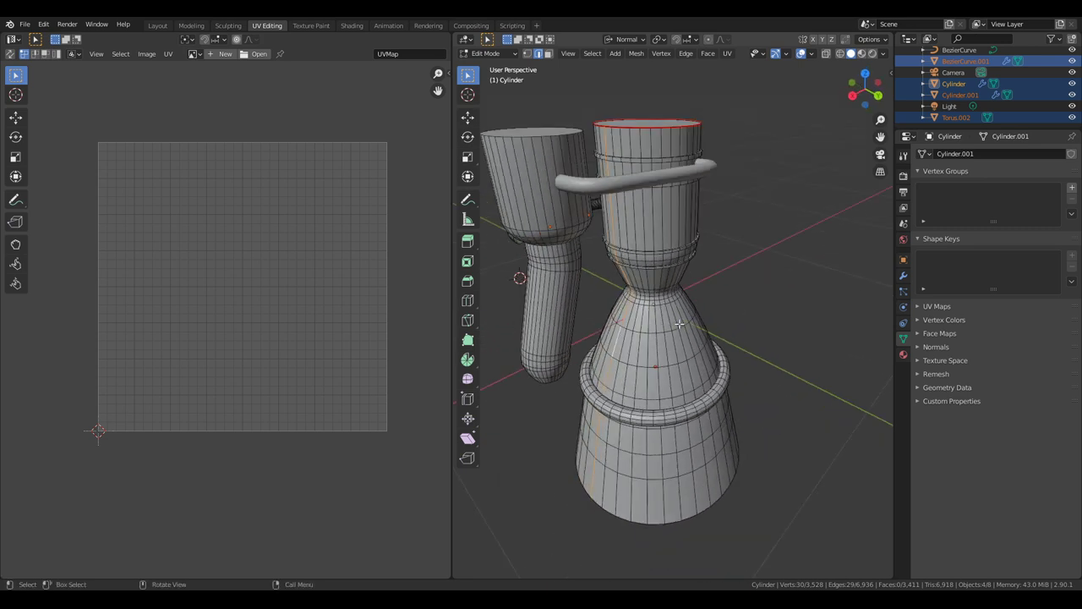
pyautogui.moveTo(628, 267); pyautogui.dragTo(652, 276, button='middle')
pyautogui.moveTo(725, 246); pyautogui.dragTo(735, 261, button='middle')
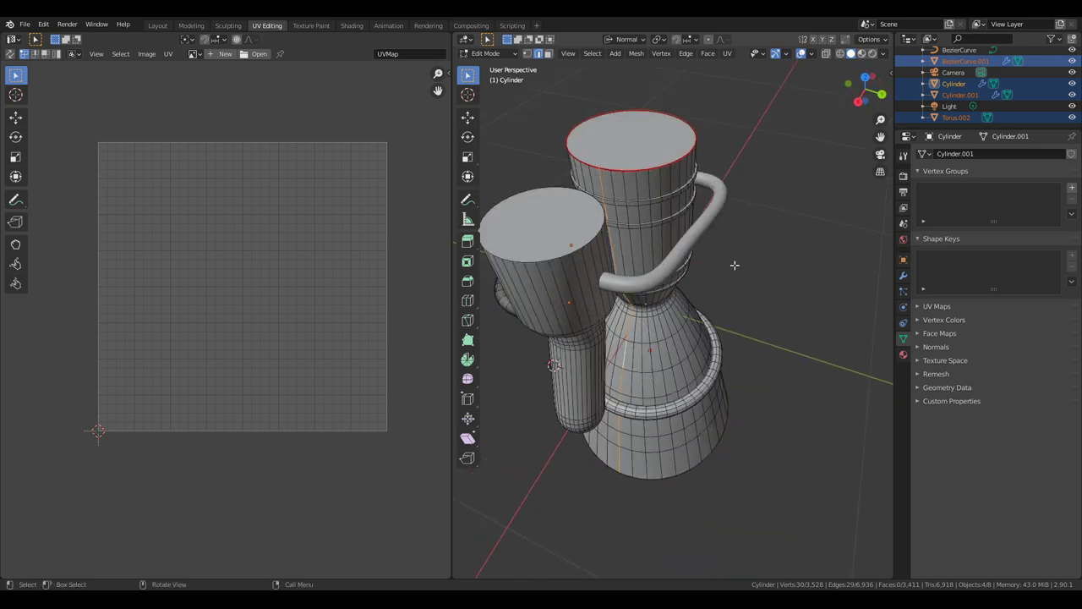
pyautogui.moveTo(639, 260); pyautogui.dragTo(634, 265, button='middle')
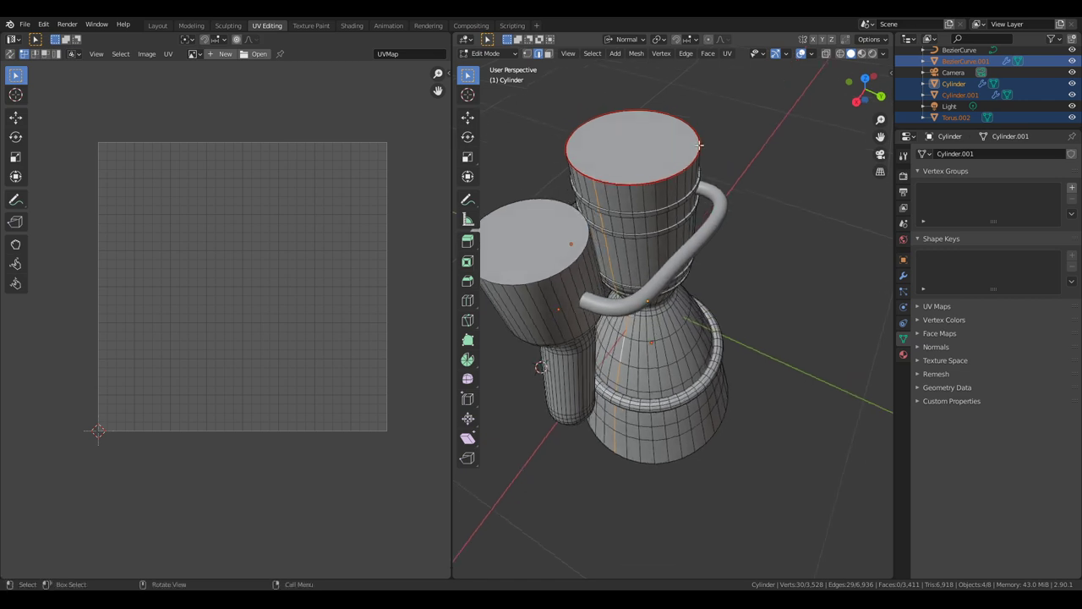
pyautogui.click(686, 54)
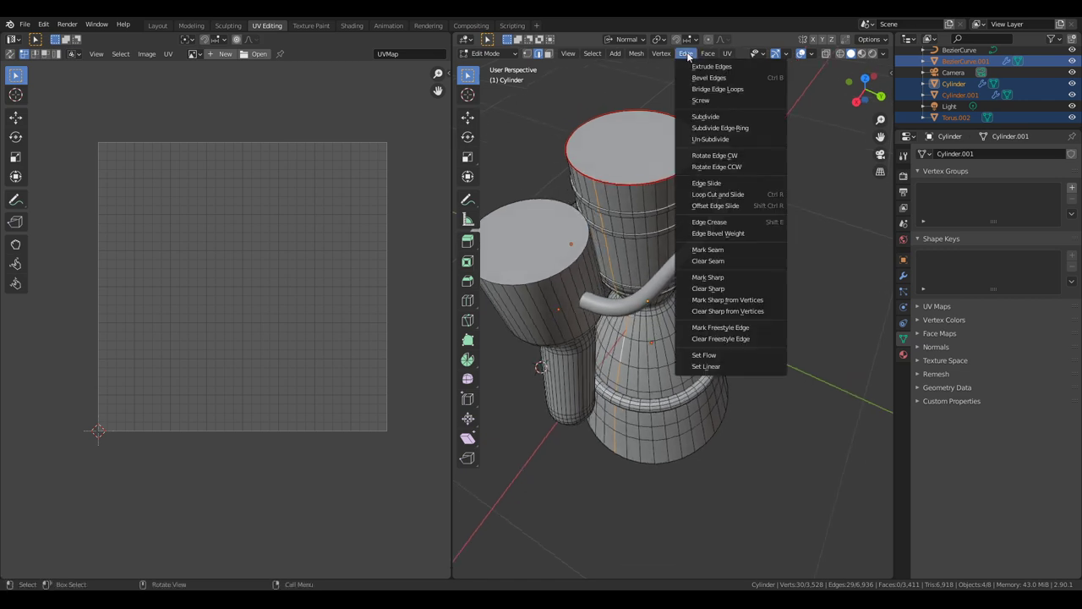
pyautogui.click(725, 250)
# - Mark the edge loop around the nozzle's bottom rim as a seam
pyautogui.moveTo(751, 292); pyautogui.dragTo(636, 332, button='middle')
pyautogui.keyDown('alt'); pyautogui.keyDown('shift'); pyautogui.click(614, 384); pyautogui.keyUp('shift'); pyautogui.keyUp('alt')
pyautogui.click(686, 53)
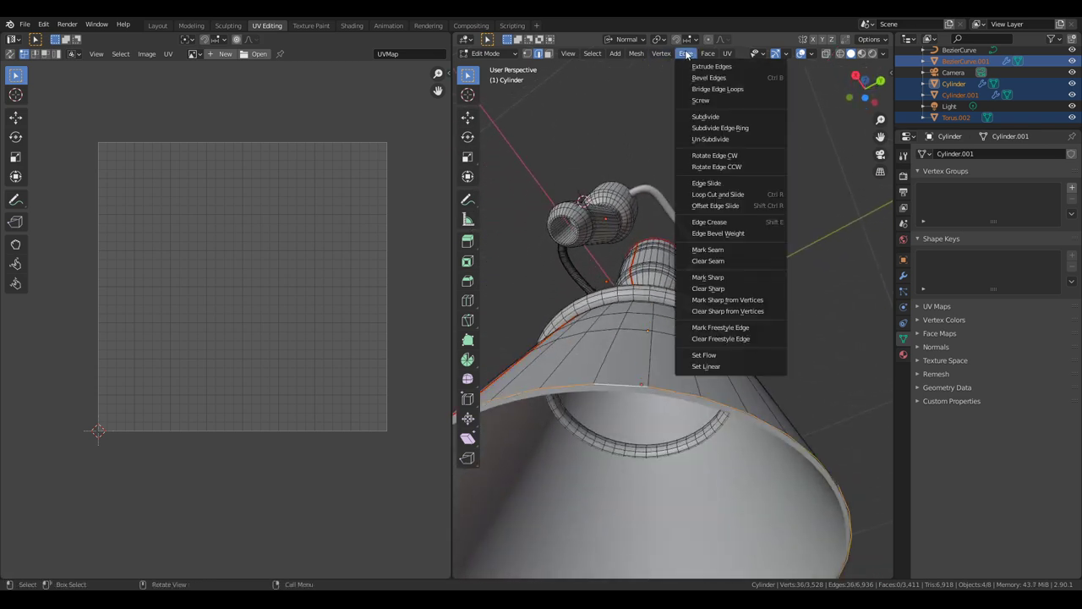
pyautogui.click(723, 250)
# - Mark the edge loop around the side cylinder's top cap as a seam
pyautogui.moveTo(728, 234); pyautogui.dragTo(746, 299, button='middle')
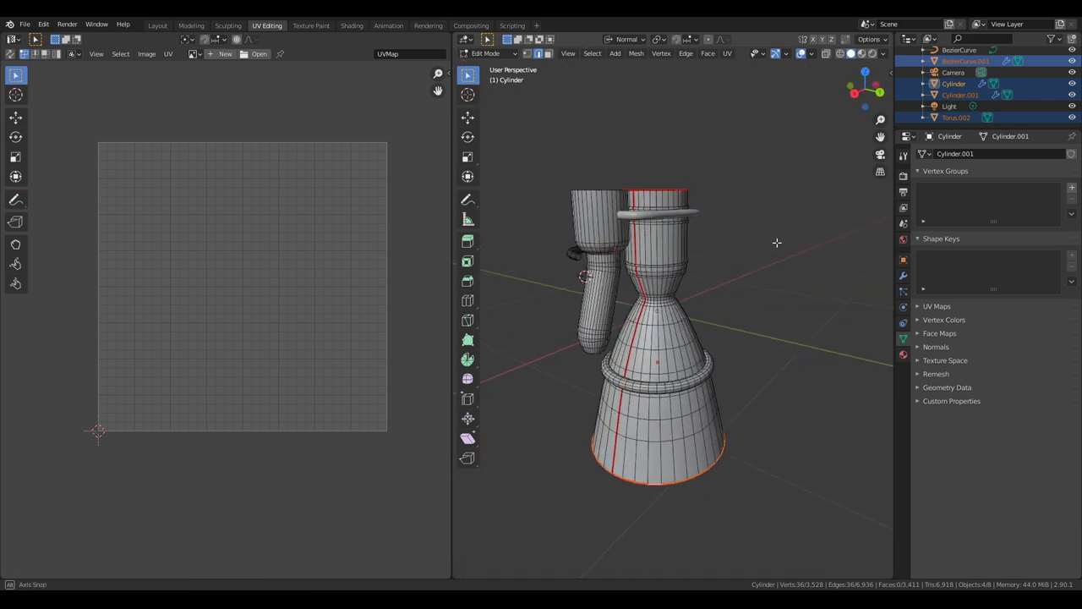
pyautogui.moveTo(780, 239); pyautogui.dragTo(717, 284, button='middle')
pyautogui.keyDown('alt'); pyautogui.click(603, 271); pyautogui.keyUp('alt')
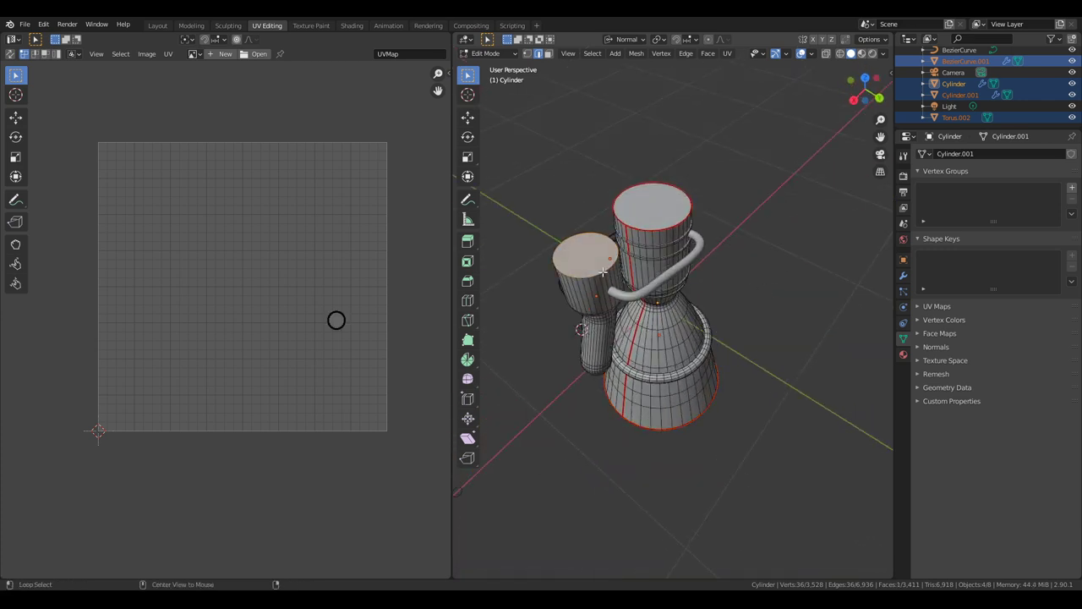
pyautogui.click(686, 53)
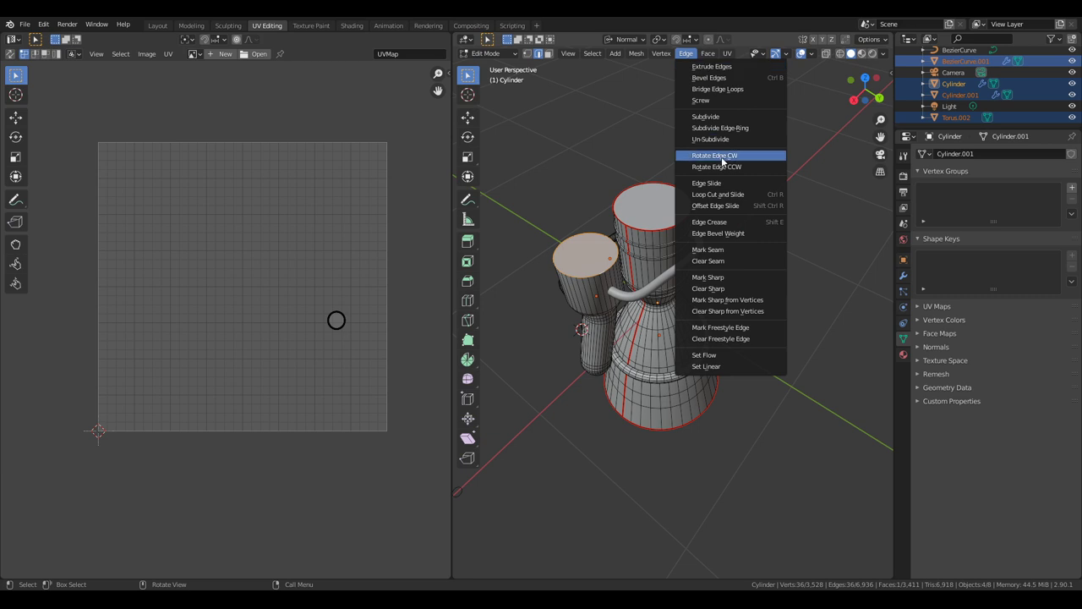
pyautogui.click(724, 251)
# - Mark a lengthwise edge loop down the side cylinder, on the side facing the main body, as a seam
pyautogui.moveTo(724, 251)
pyautogui.mouseDown(button='middle')
pyautogui.moveTo(756, 176)
pyautogui.moveTo(546, 152)
pyautogui.moveTo(744, 202)
pyautogui.moveTo(710, 261)
pyautogui.mouseUp(button='middle')
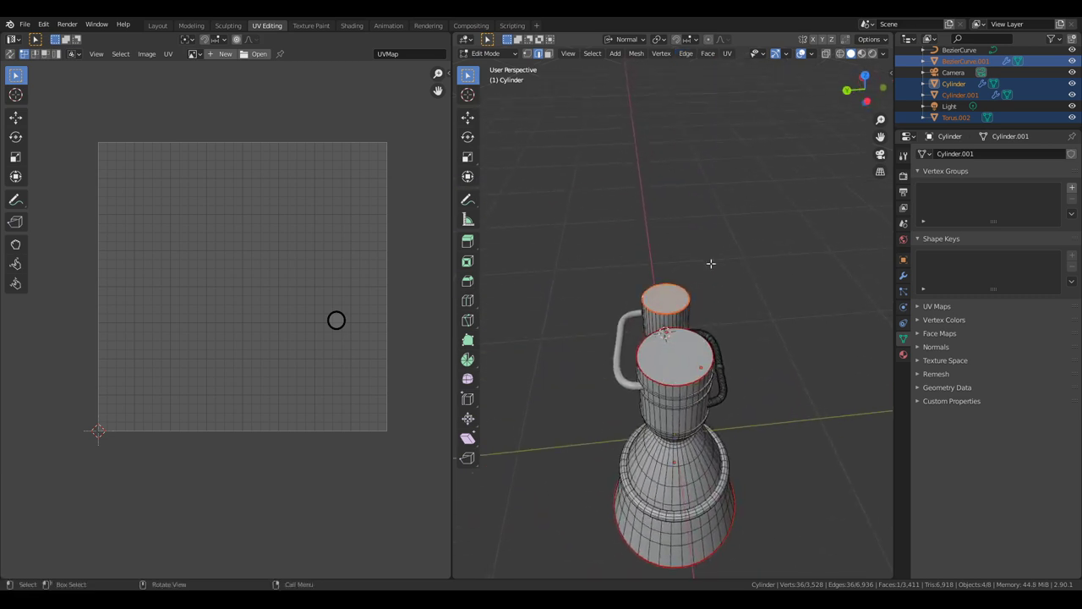
pyautogui.scroll(5, 722, 261)
pyautogui.click(655, 333)
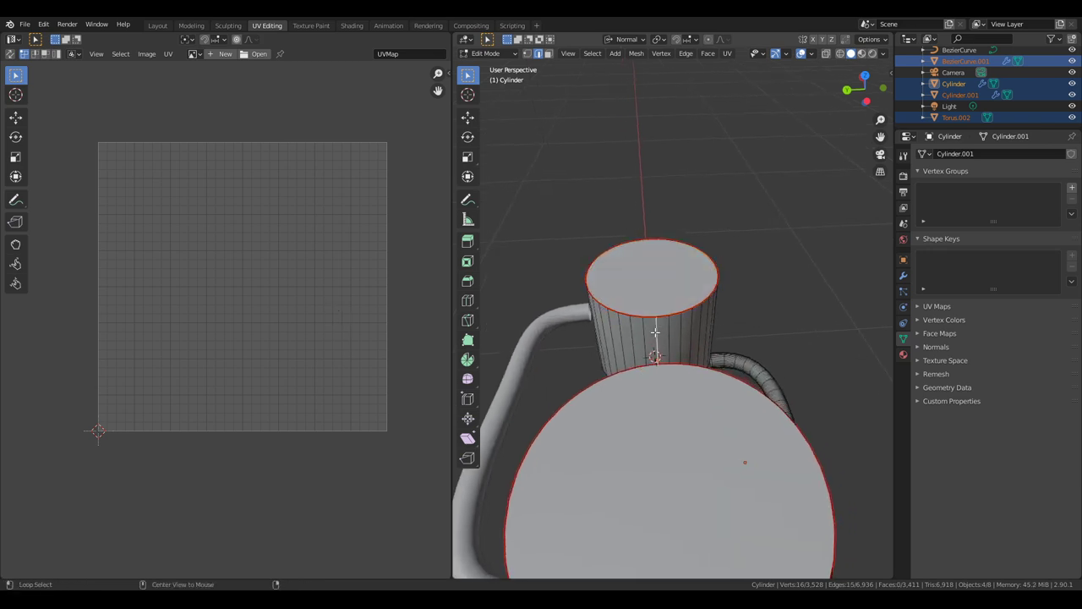
pyautogui.click(685, 53)
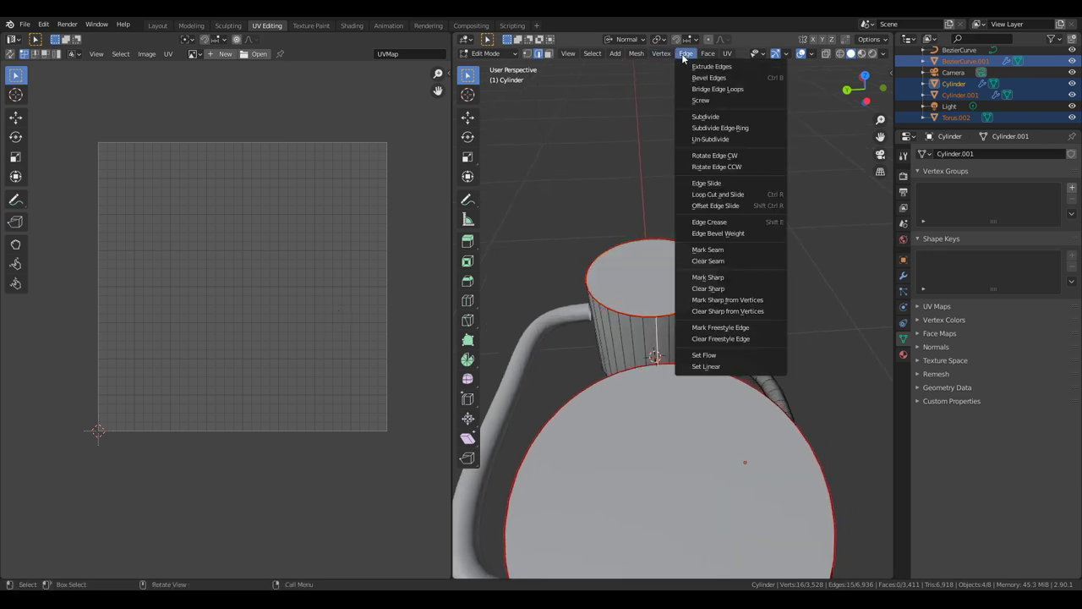
pyautogui.click(729, 251)
# - Select all the geometry and unwrap it with Smart UV Project at angle limit 66 and island margin 0
pyautogui.moveTo(556, 278); pyautogui.dragTo(609, 347, button='middle')
pyautogui.scroll(-3, 643, 338)
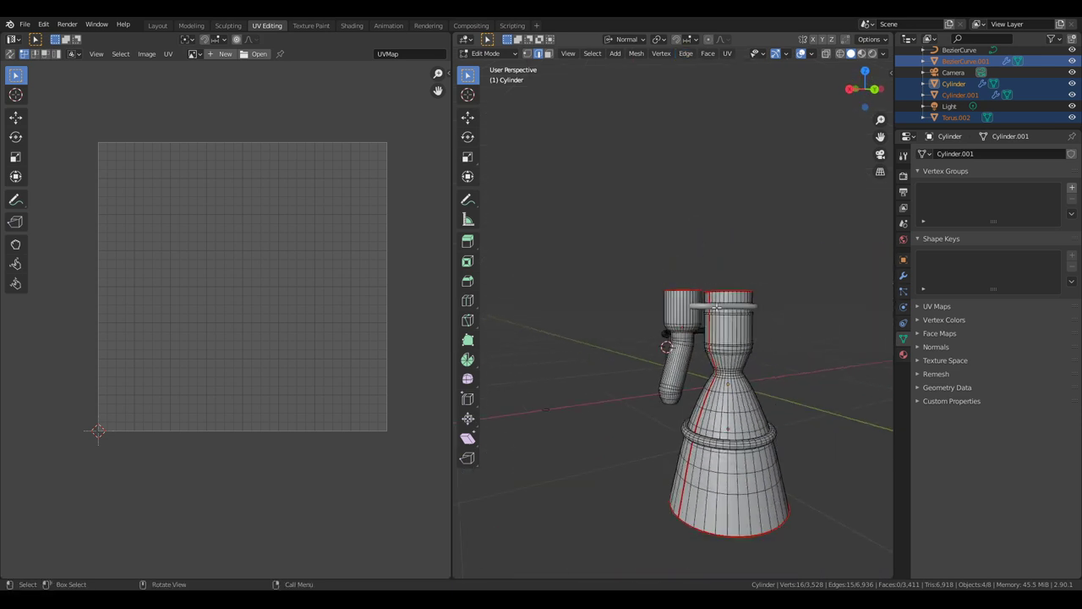
pyautogui.press('a')
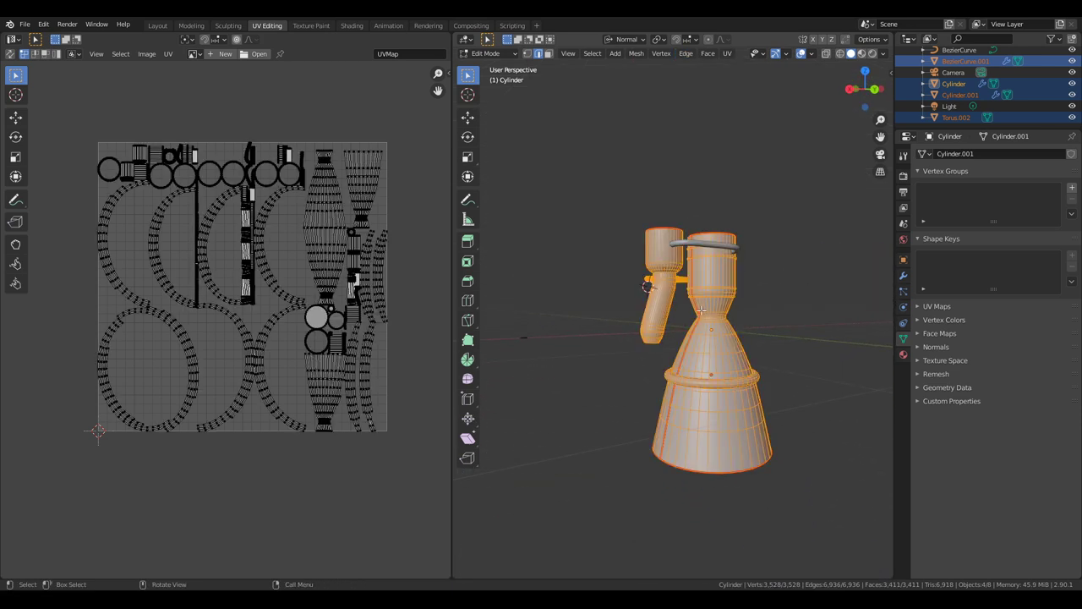
pyautogui.moveTo(790, 300); pyautogui.dragTo(763, 334, button='middle')
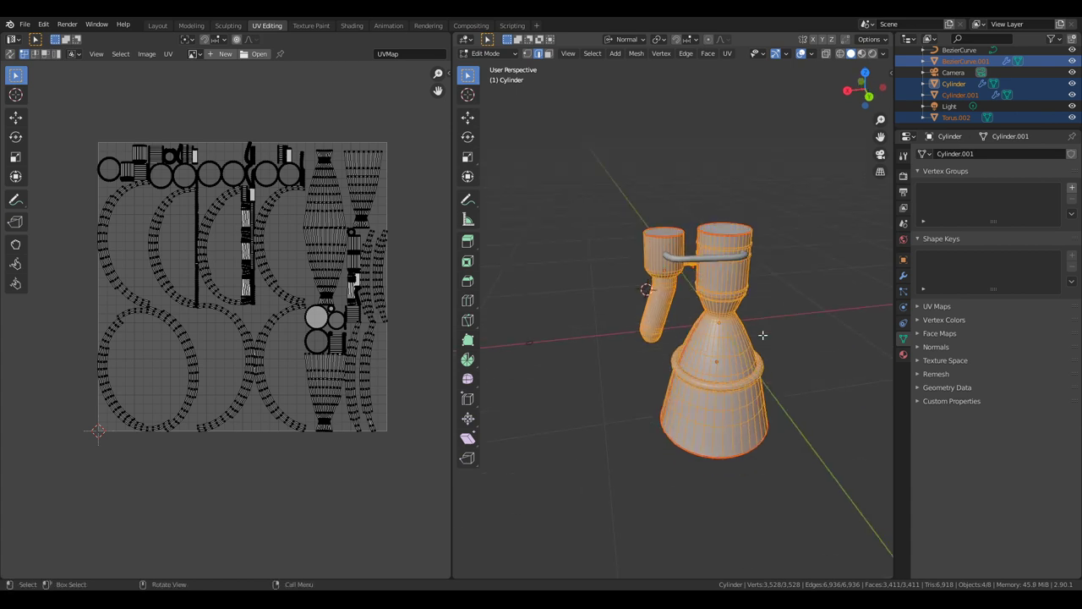
pyautogui.press('u')
pyautogui.click(763, 334)
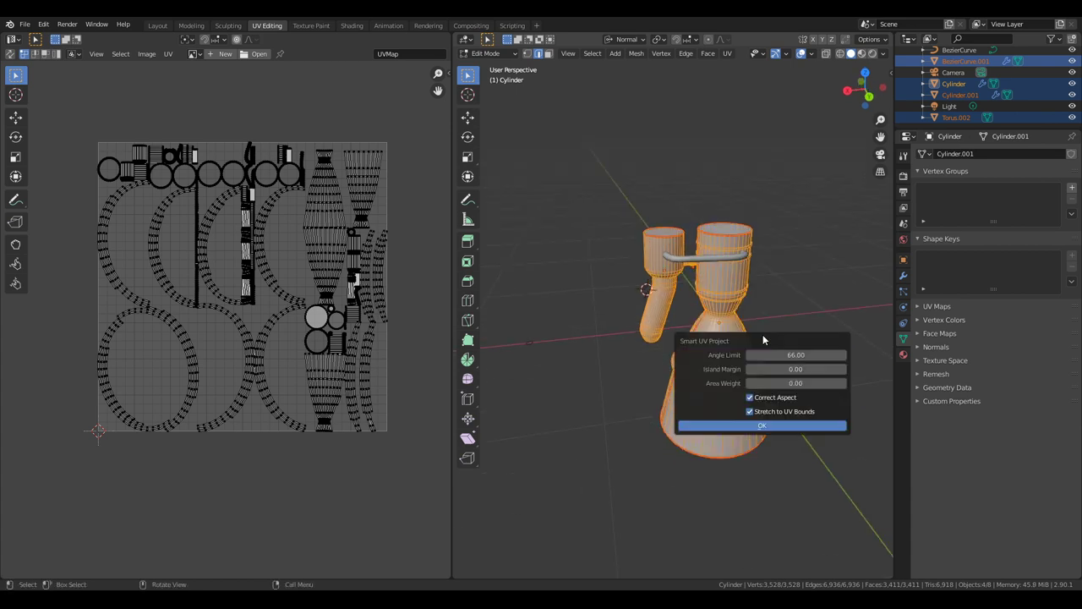
pyautogui.click(766, 429)
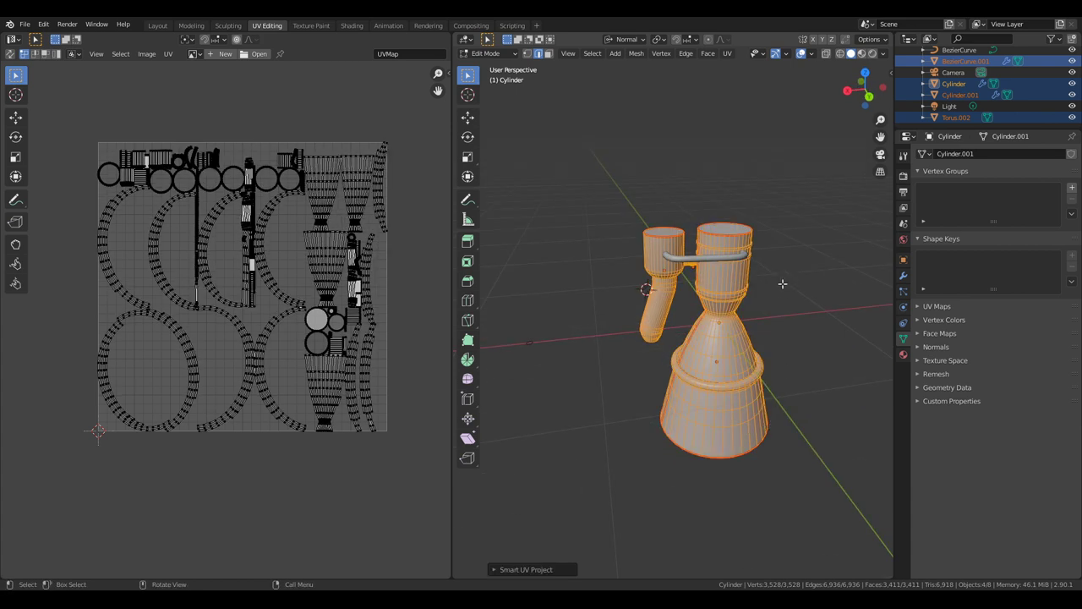
pyautogui.moveTo(785, 282); pyautogui.dragTo(812, 310, button='middle')
pyautogui.scroll(2, 813, 309)
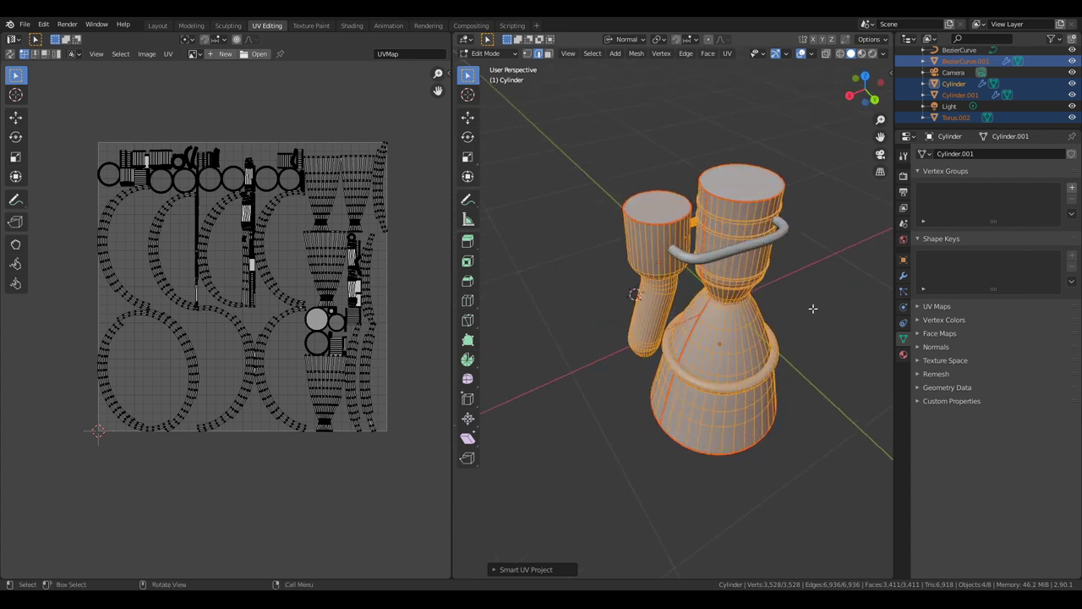
# - Unwrap all the selected geometry along its marked seams
pyautogui.press('u')
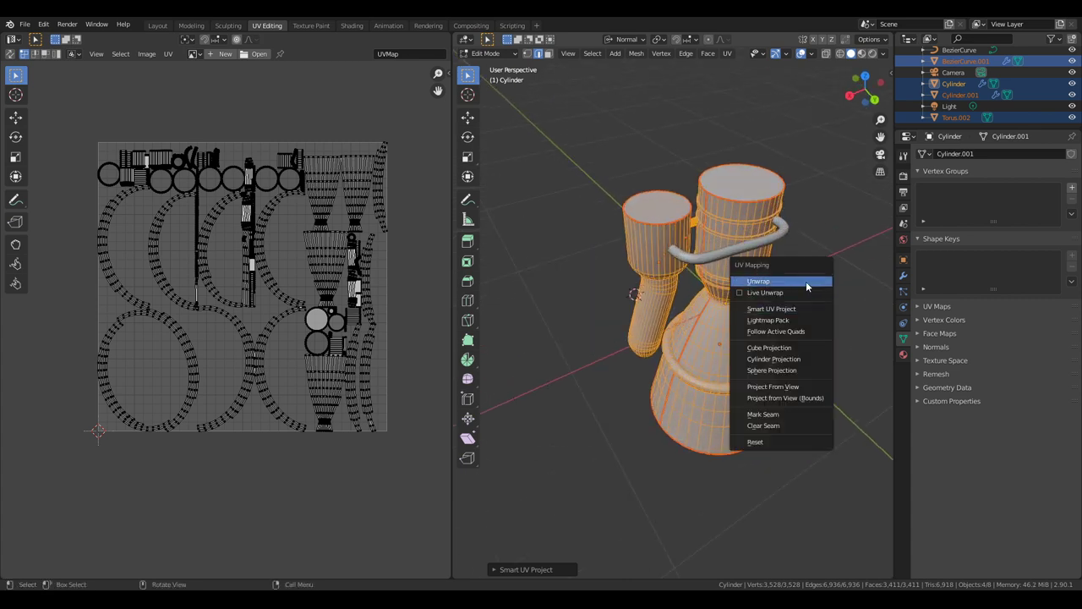
pyautogui.click(806, 281)
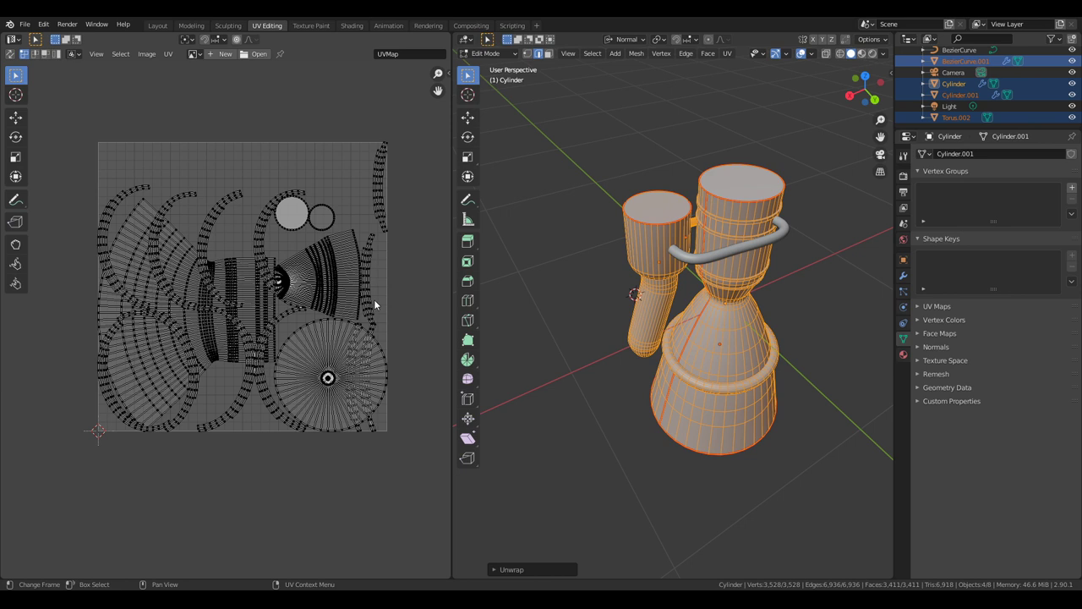
pyautogui.moveTo(373, 300); pyautogui.dragTo(389, 294, button='middle')
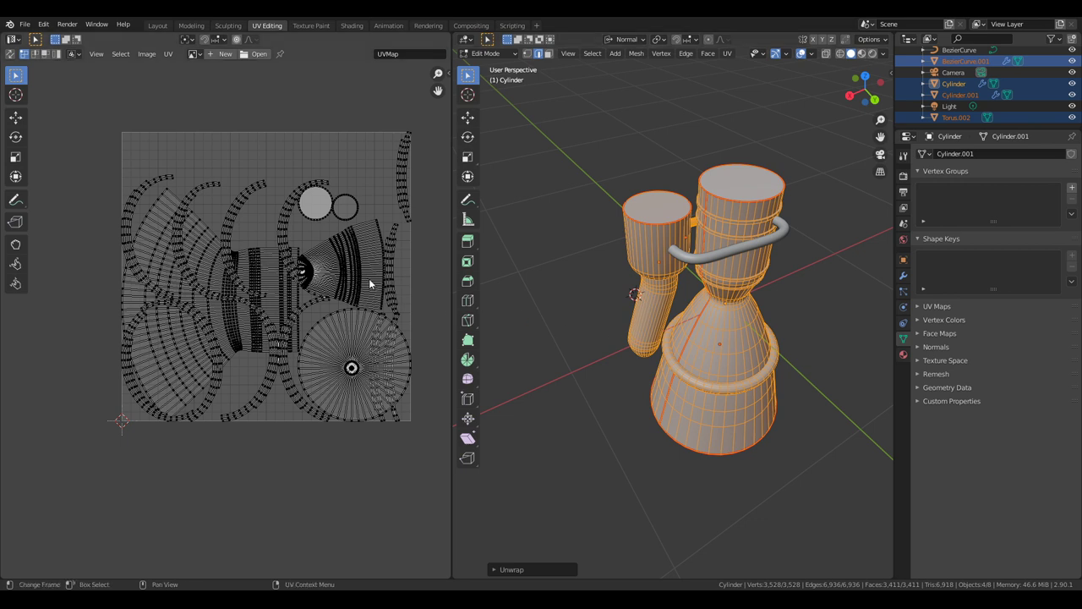
# - Average the scale of all UV islands and pack them into the UV square
pyautogui.press('a')
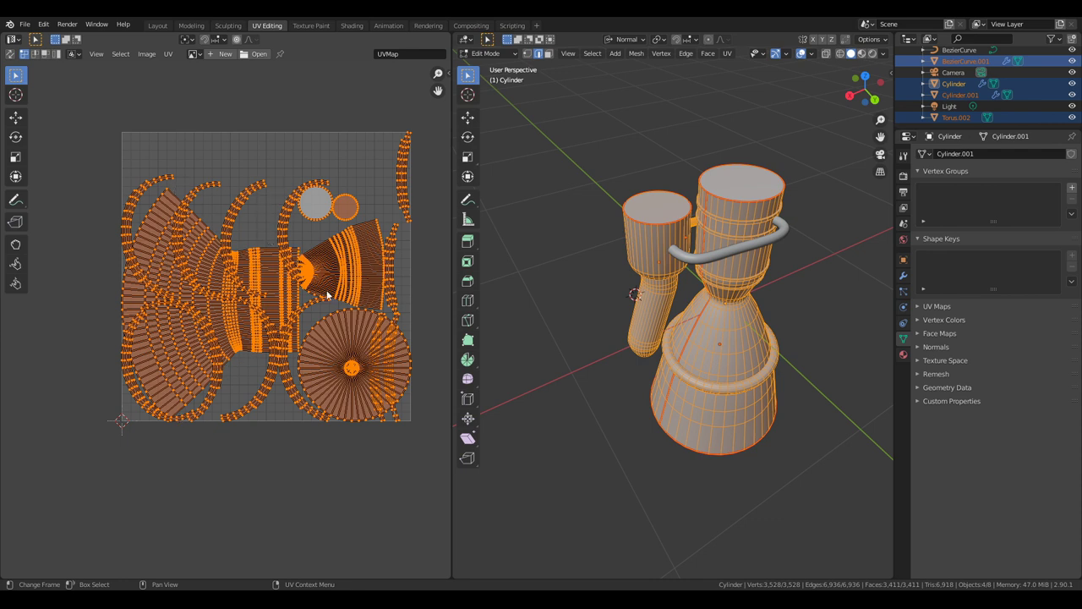
pyautogui.click(172, 54)
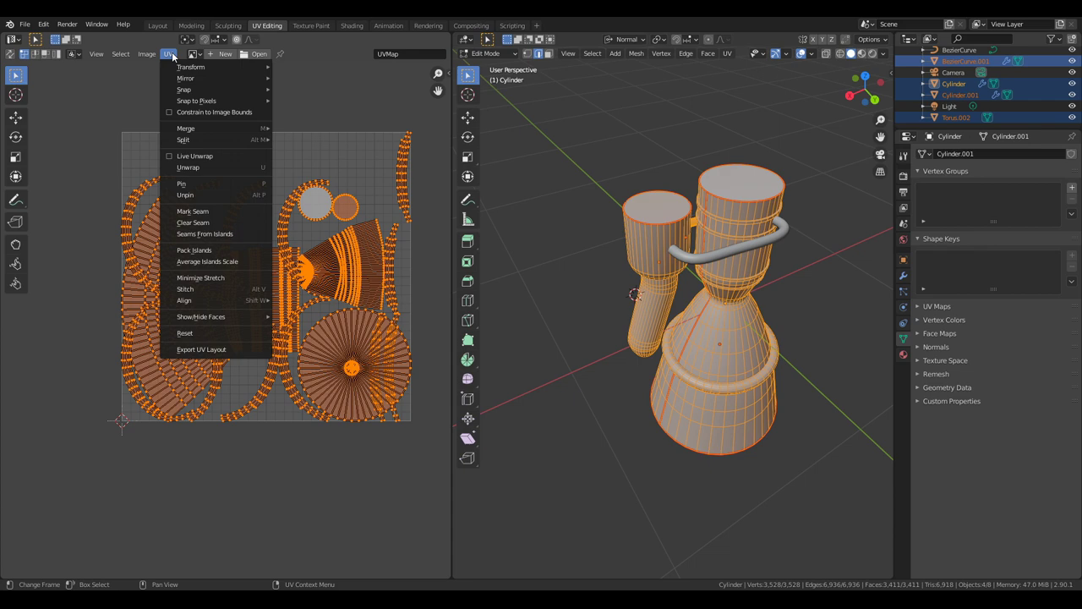
pyautogui.click(214, 261)
pyautogui.hotkey('alt', 'a')
pyautogui.click(169, 53)
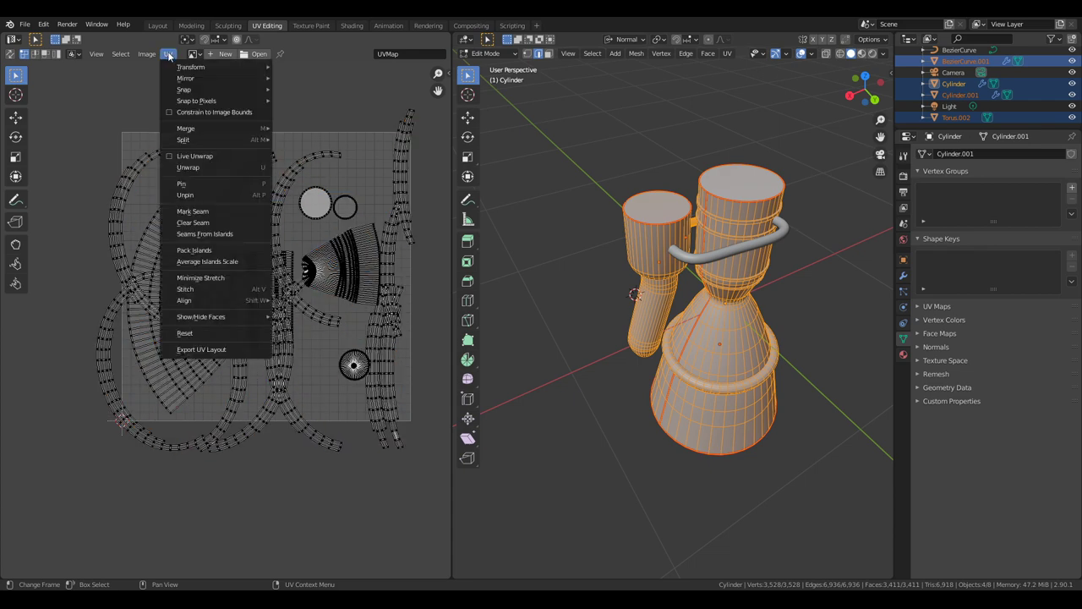
pyautogui.press('a')
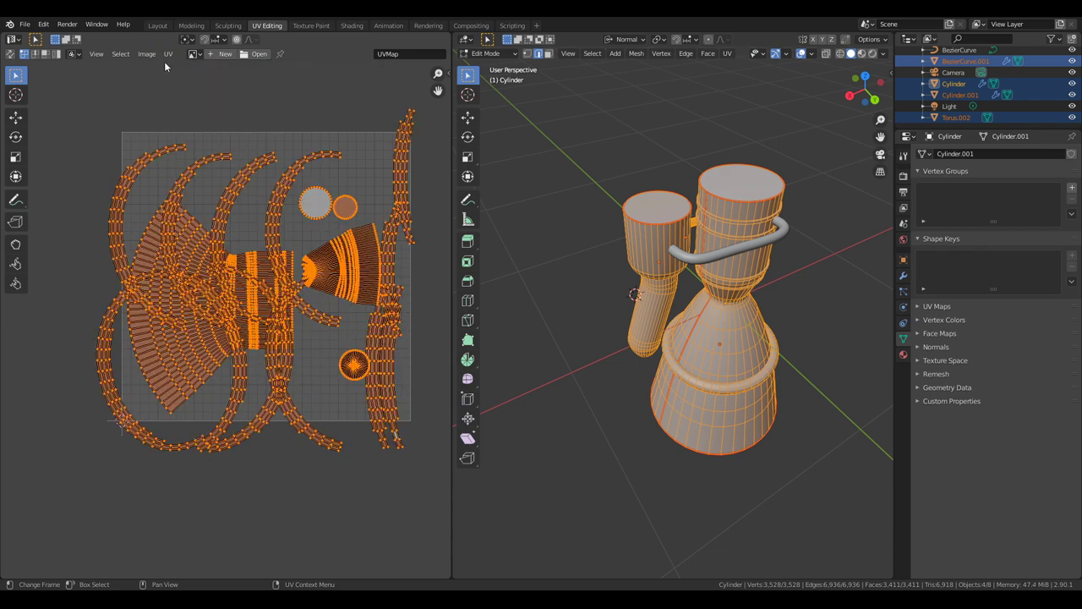
pyautogui.click(169, 53)
pyautogui.click(193, 250)
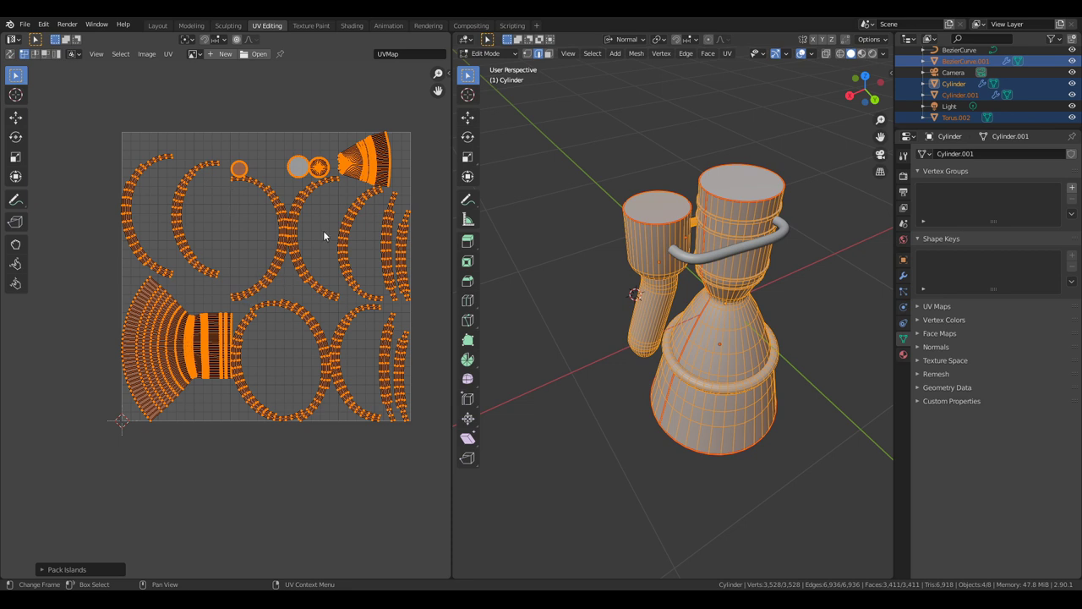
pyautogui.moveTo(339, 334); pyautogui.dragTo(357, 312, button='middle')
# - Enlarge the main body's fan-shaped UV island to about twice its size and move it inside the UV square's left edge
pyautogui.moveTo(677, 287)
pyautogui.mouseDown(button='middle')
pyautogui.moveTo(764, 291)
pyautogui.moveTo(679, 307)
pyautogui.mouseUp(button='middle')
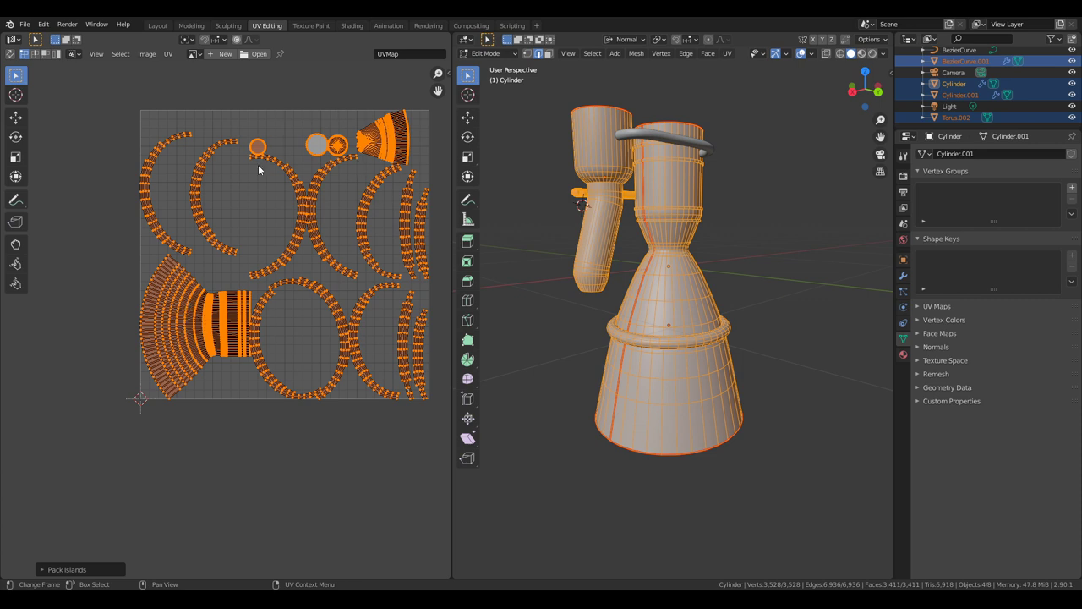
pyautogui.click(218, 319)
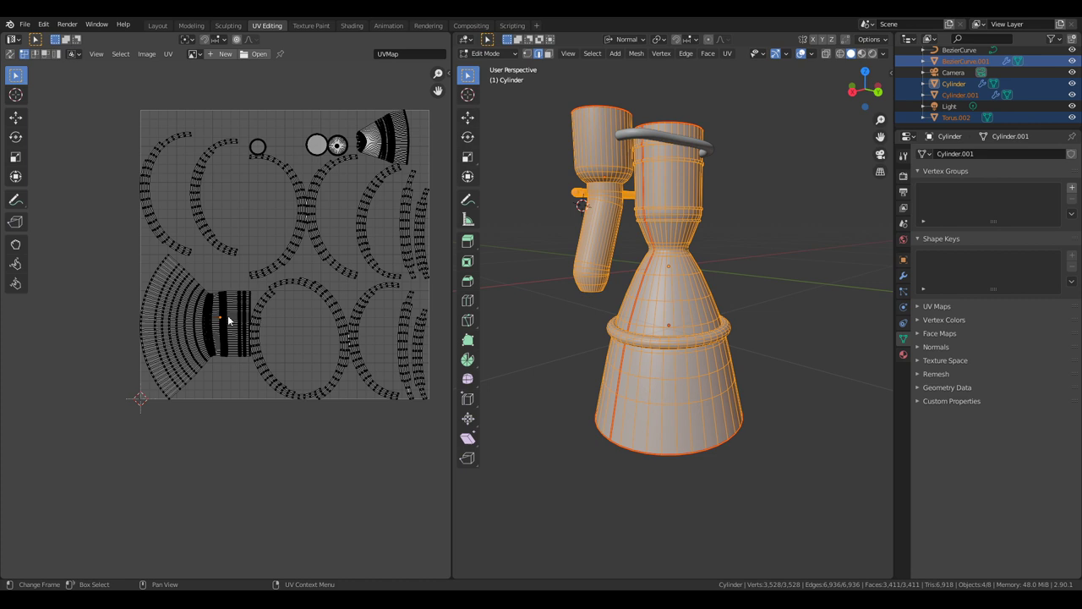
pyautogui.press('l')
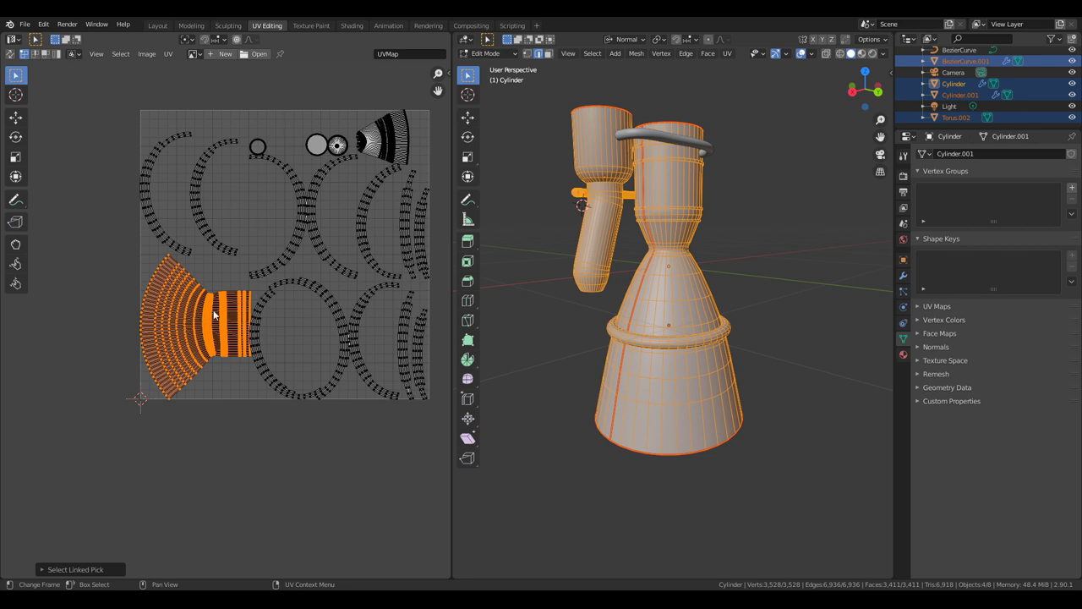
pyautogui.press('s')
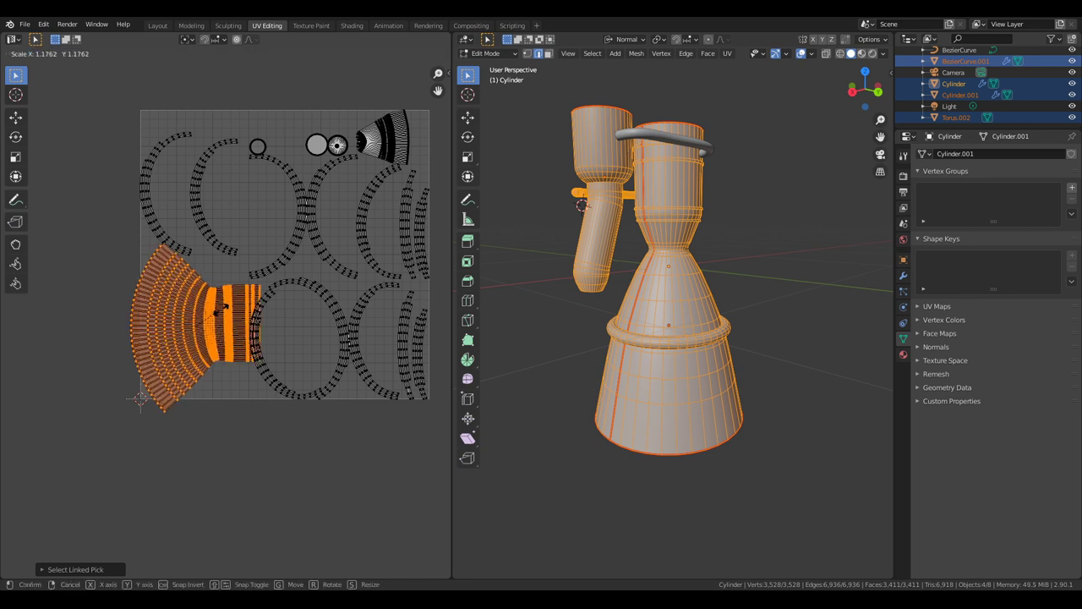
pyautogui.click(243, 319)
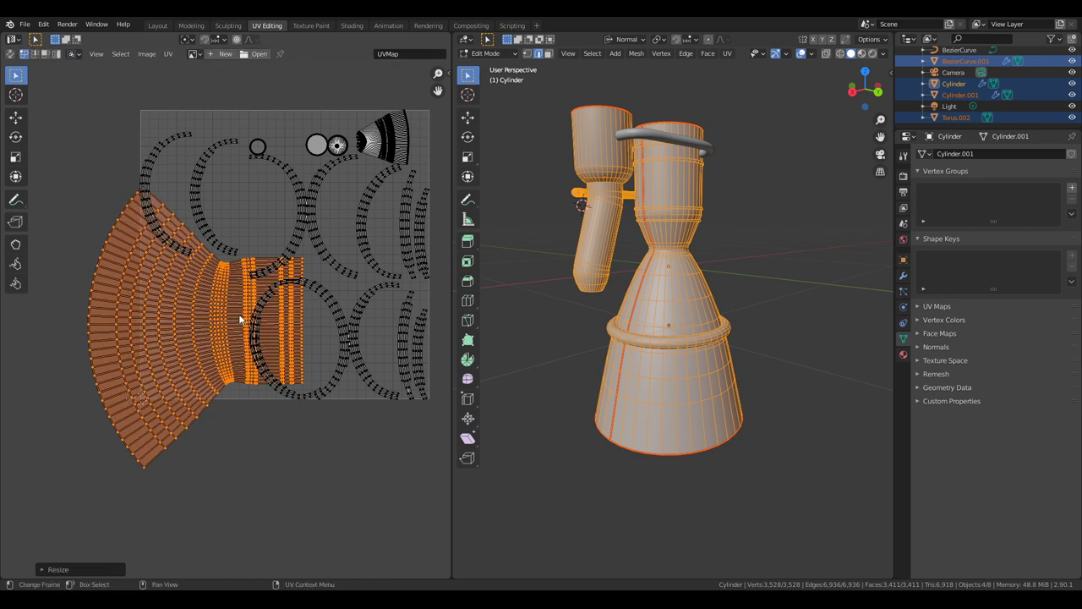
pyautogui.press('g')
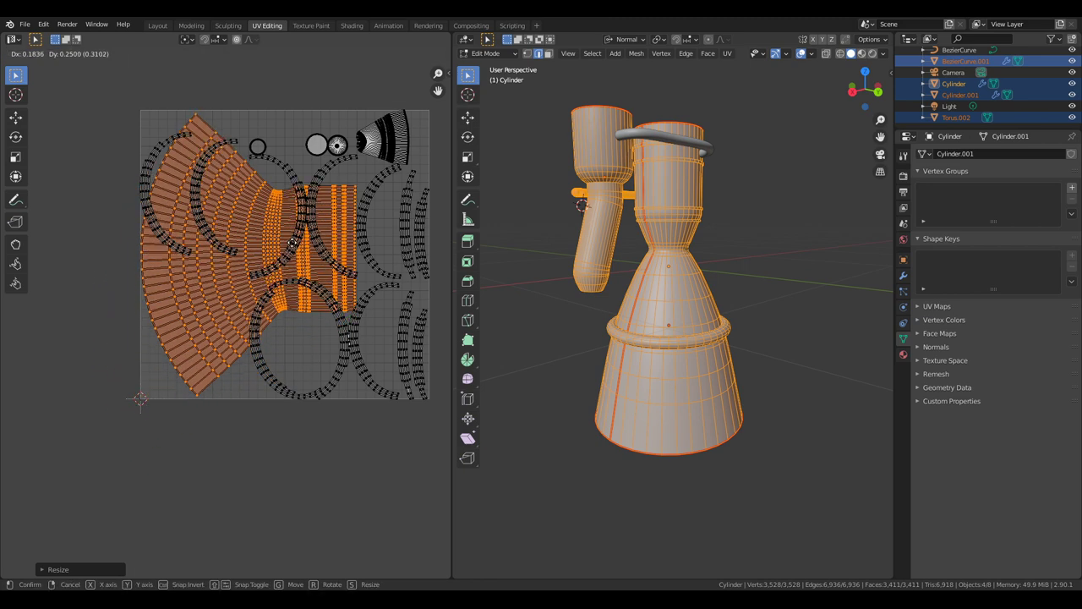
pyautogui.click(293, 247)
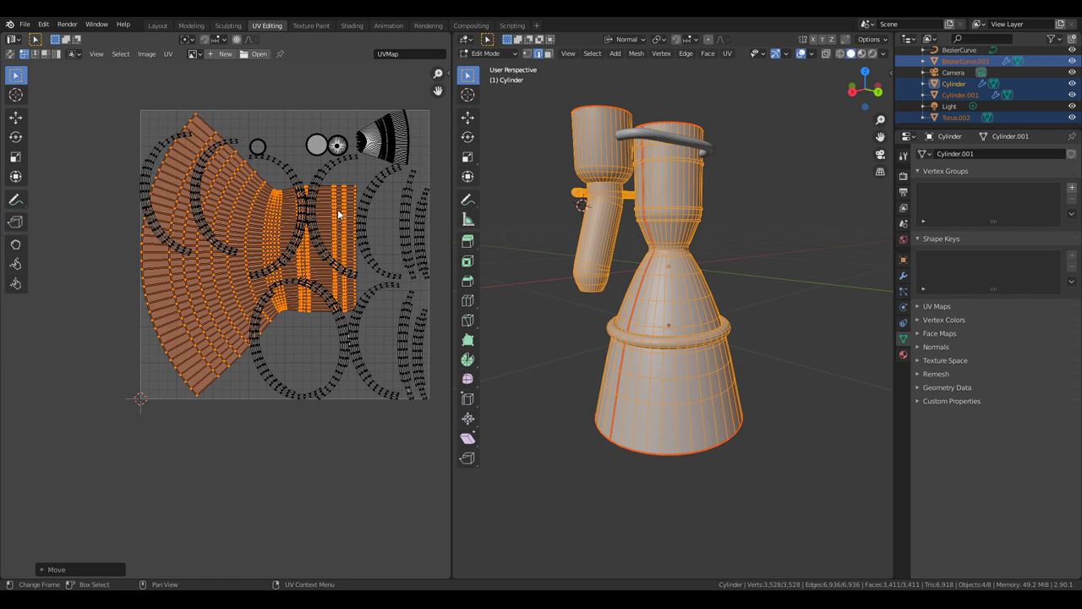
# - Move the arc-shaped UV island overlapping the body's straight section about 0.24 along X, beside the arcs at the UV square's right edge
pyautogui.click(322, 185)
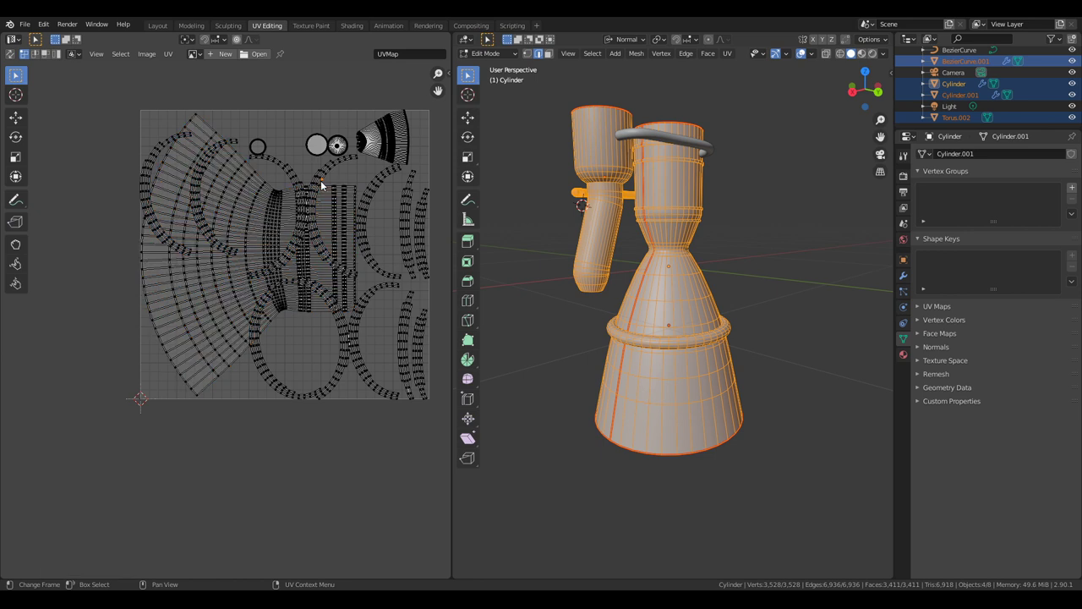
pyautogui.press('l')
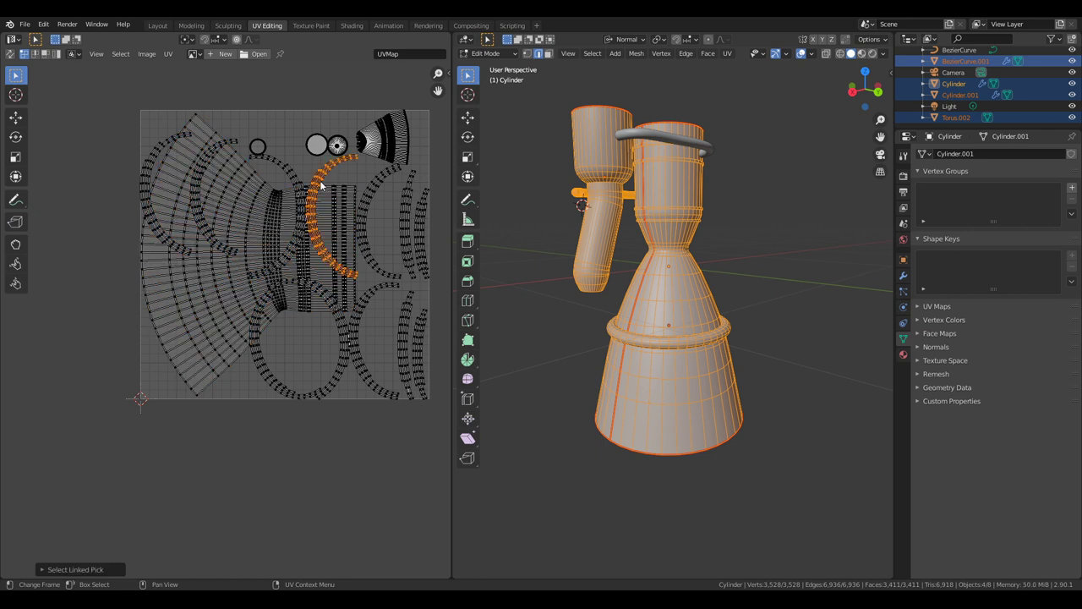
pyautogui.press('g')
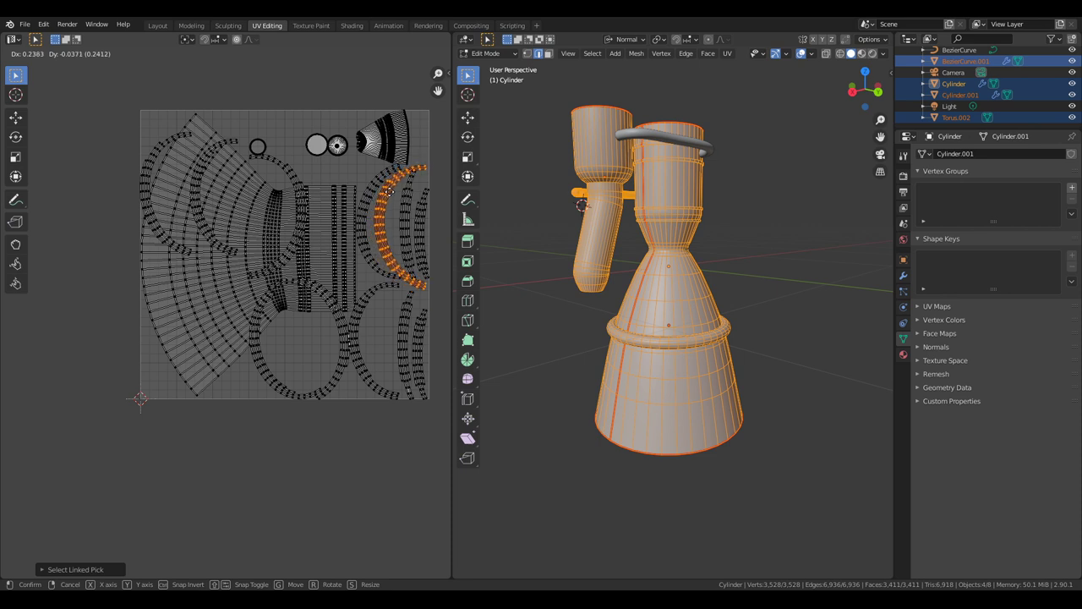
pyautogui.click(391, 191)
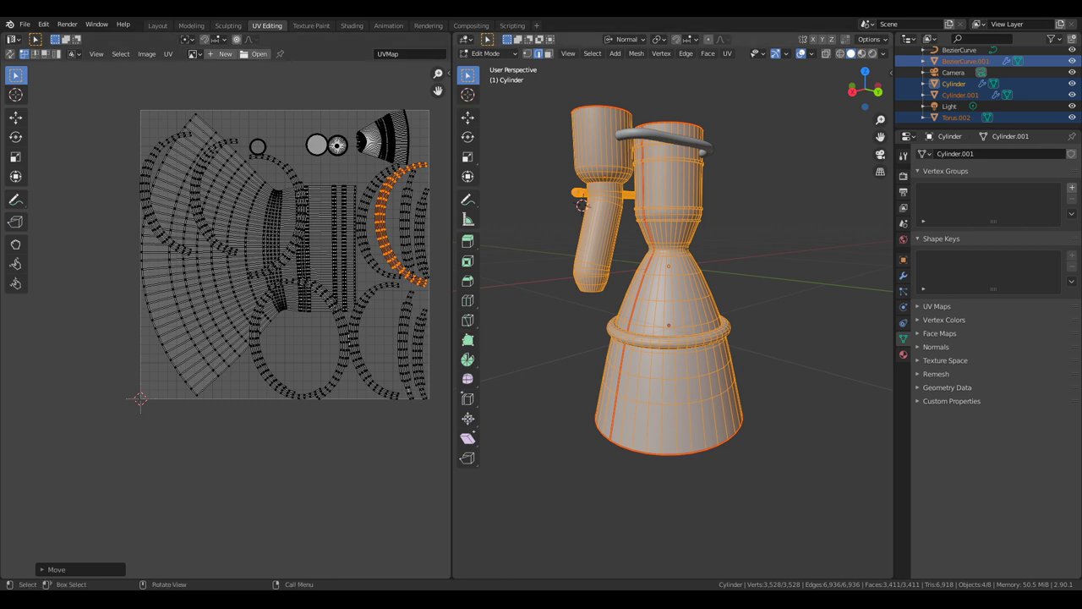
# - Shrink the three arc-shaped UV islands overlapping the body's fan to under half size and move them into the free space above it
pyautogui.moveTo(733, 304); pyautogui.dragTo(739, 372, button='middle')
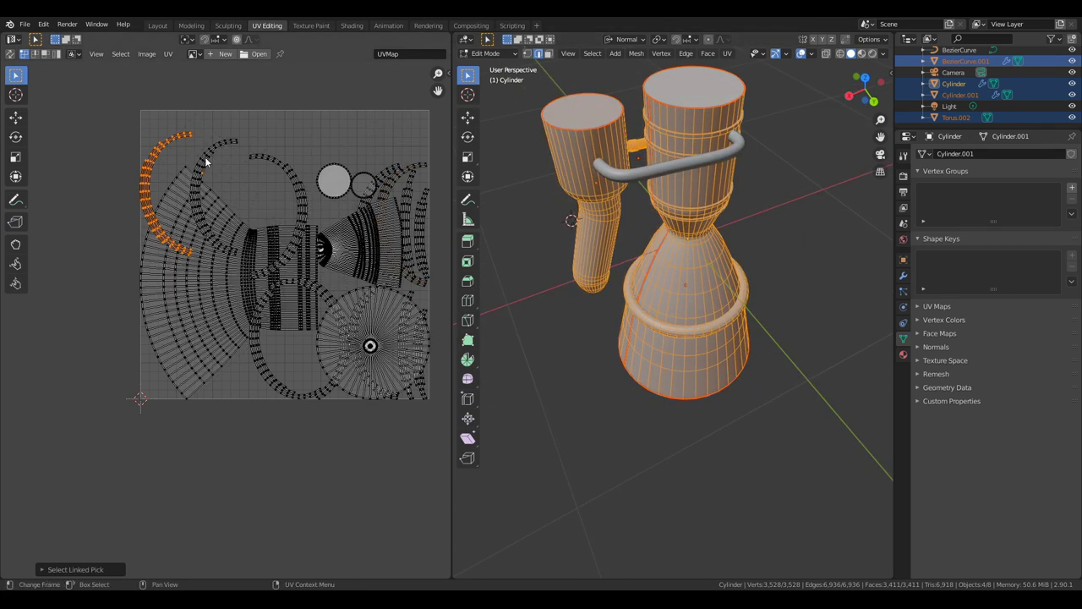
pyautogui.press('l')
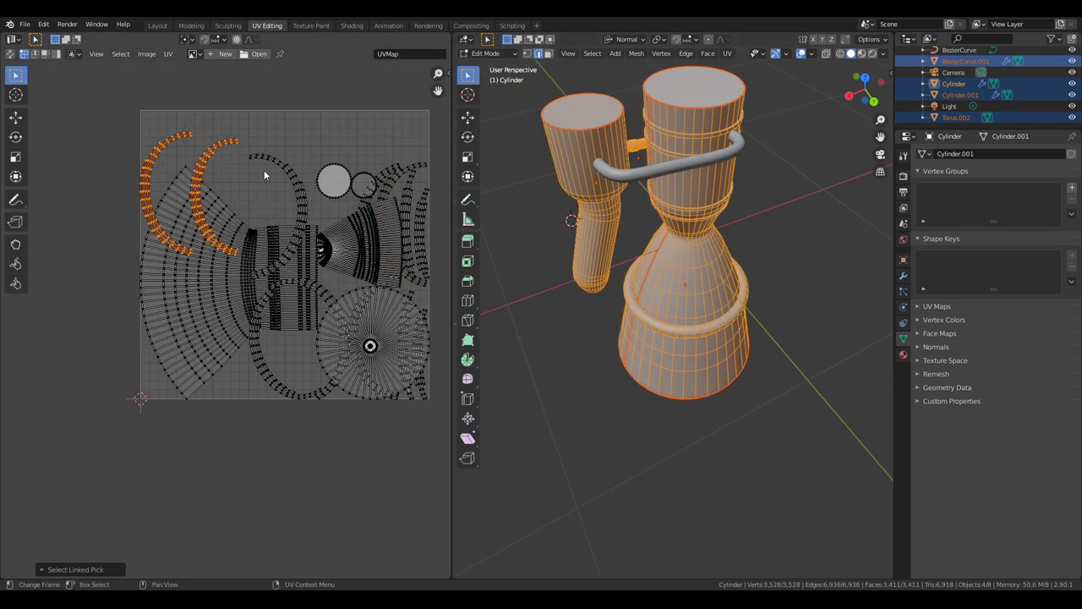
pyautogui.press('l')
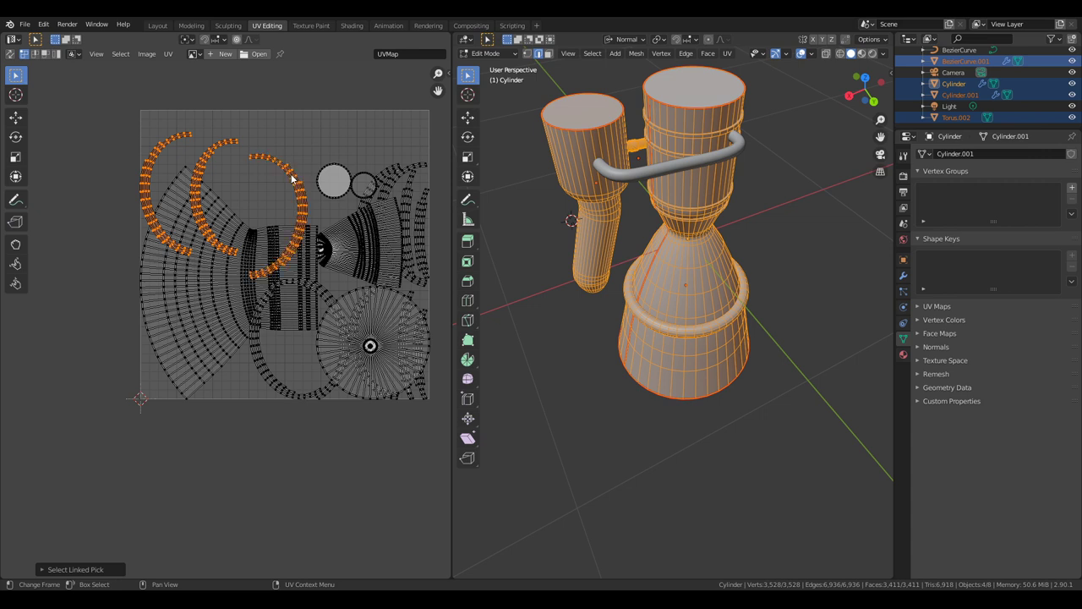
pyautogui.press('s')
pyautogui.click(277, 200)
pyautogui.press('g')
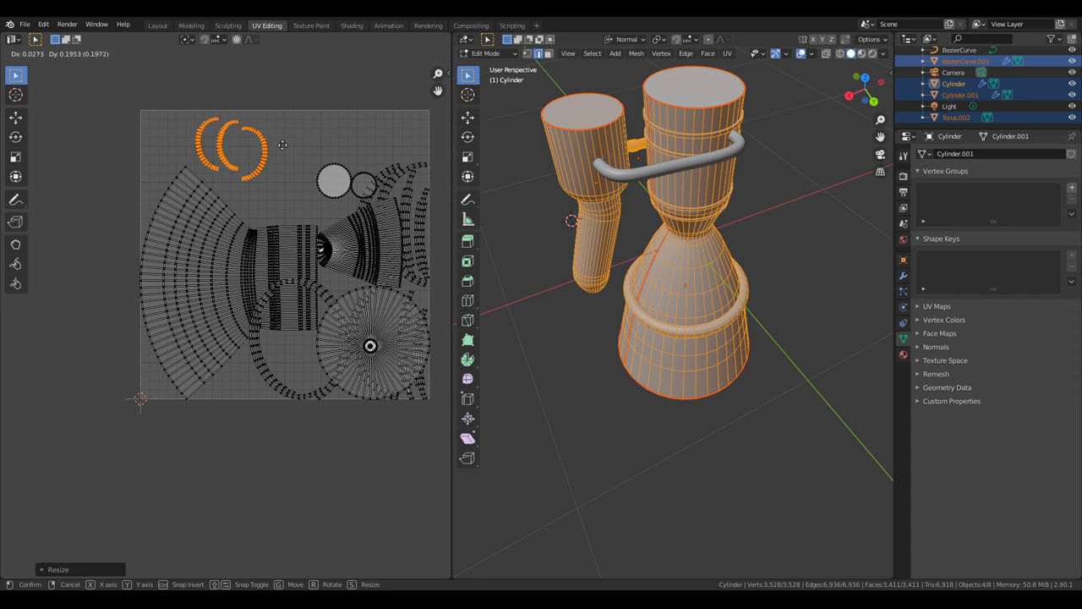
pyautogui.click(275, 146)
# - Move the closed ring UV island up beside the three small arcs and scale it to about half size
pyautogui.click(263, 365)
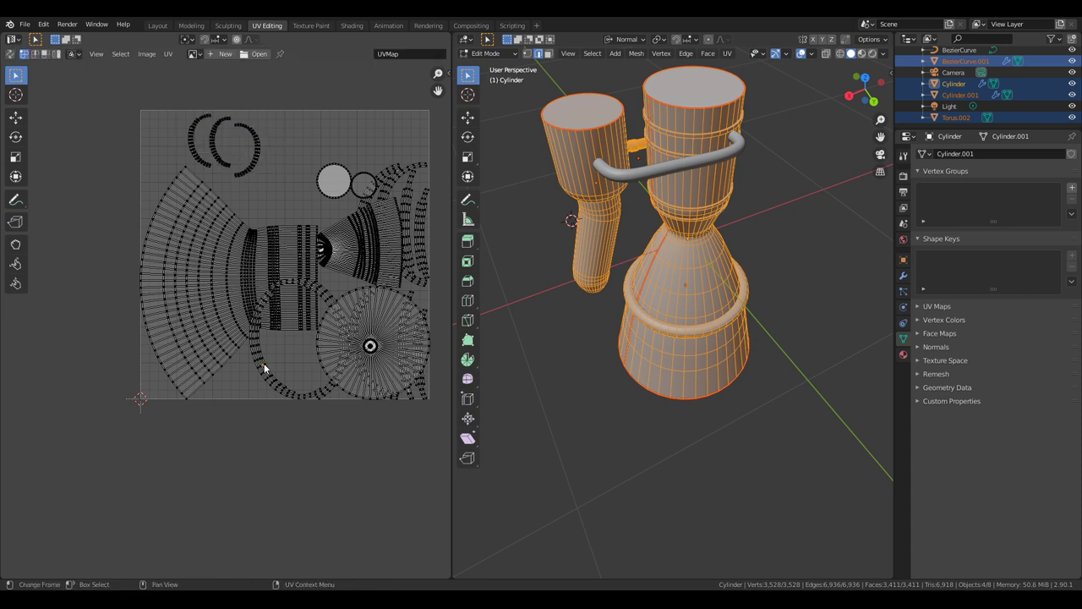
pyautogui.press('l')
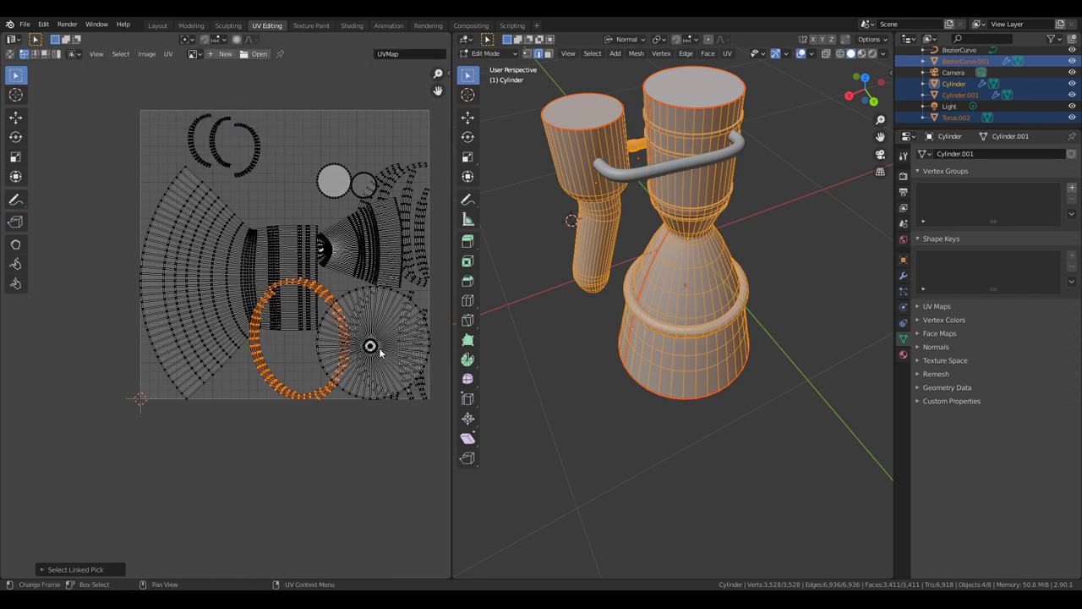
pyautogui.press('g')
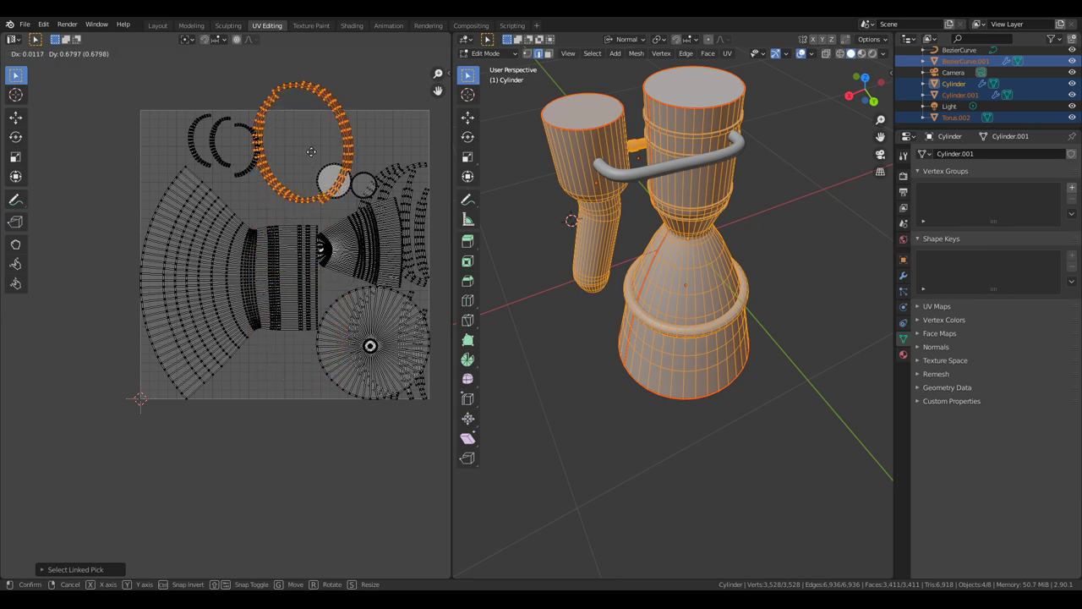
pyautogui.click(309, 152)
pyautogui.press('s')
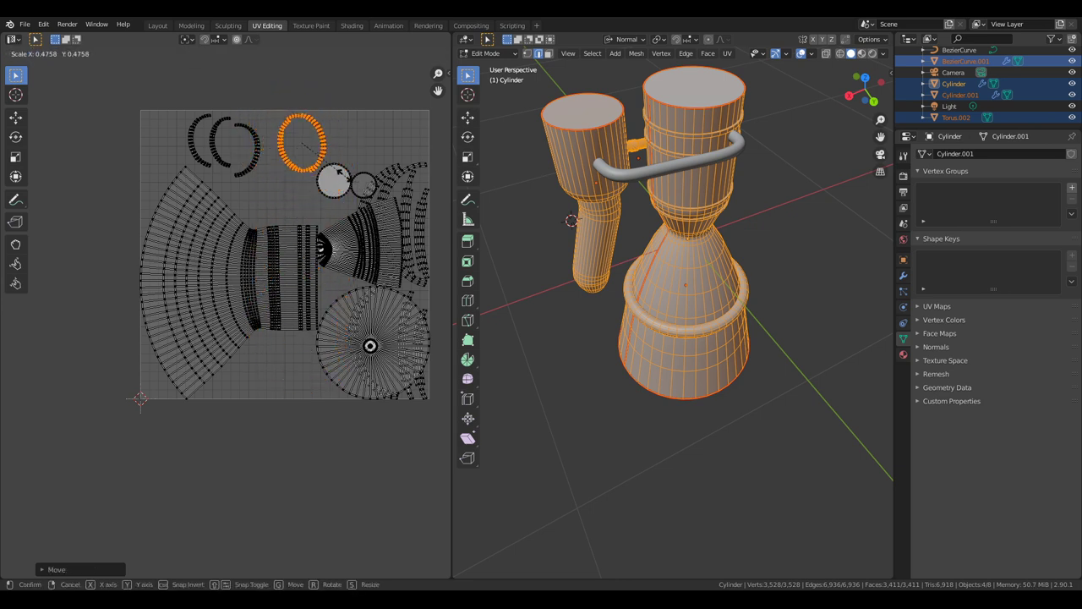
pyautogui.press('Return')
# - Move the narrow curved UV strip beside the side cylinder's fan into the upper row of arcs and scale it to about half size
pyautogui.hotkey('alt', 'a')
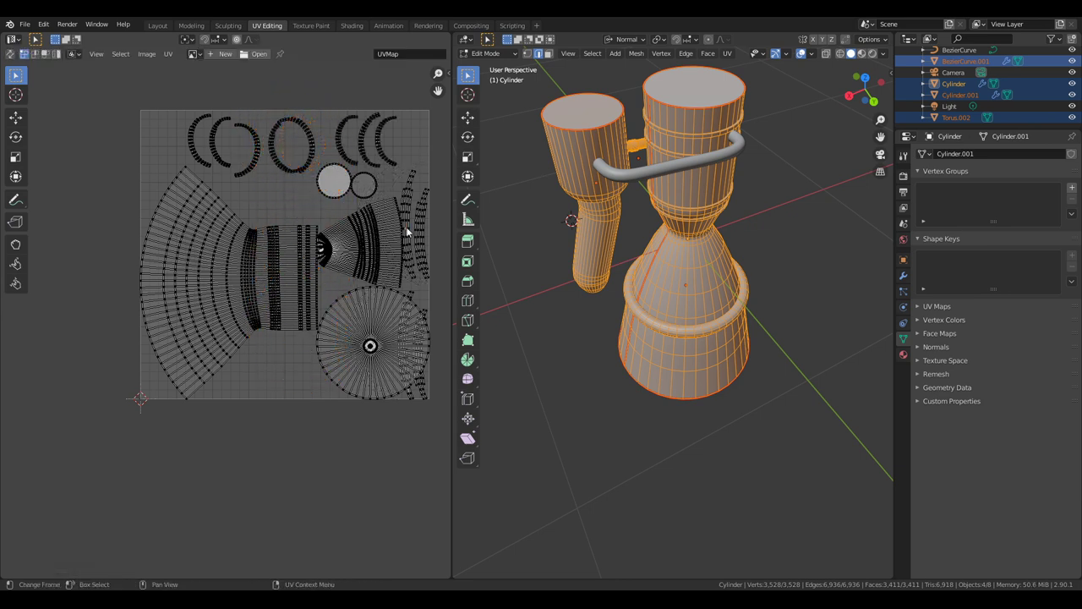
pyautogui.press('l')
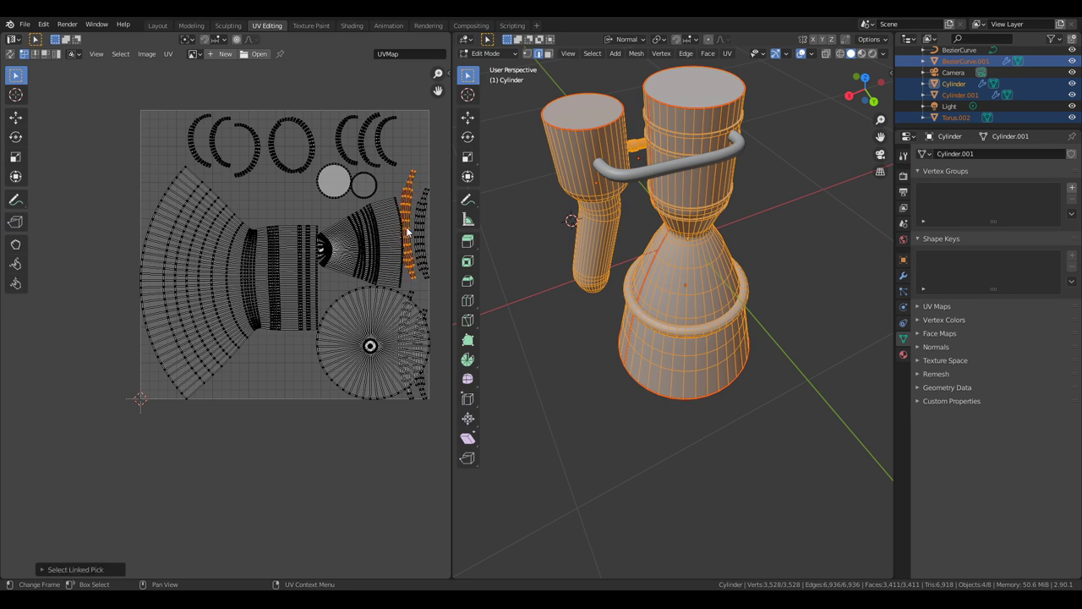
pyautogui.press('g')
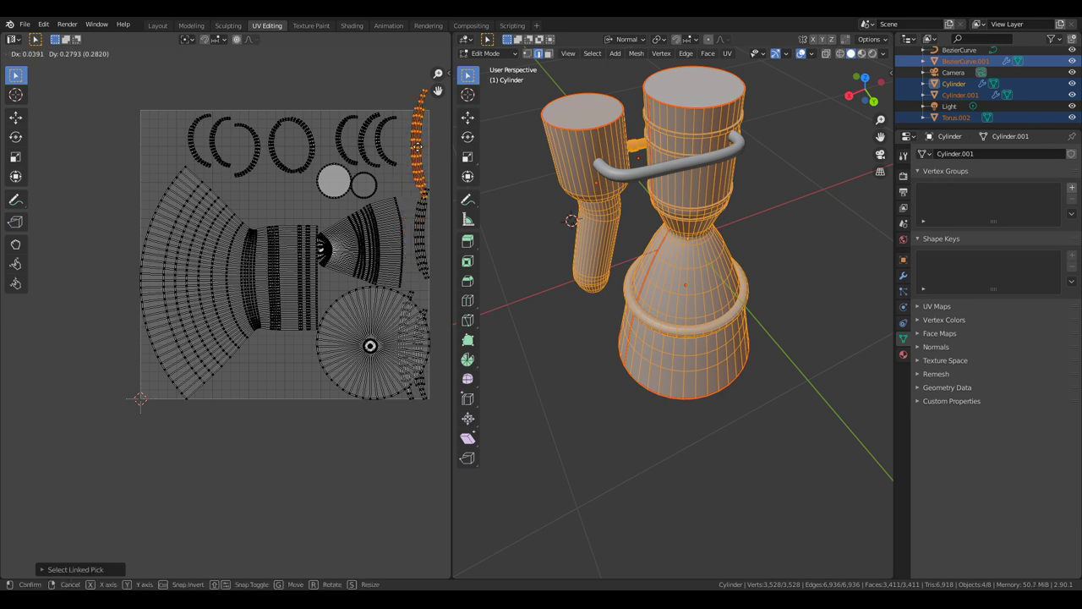
pyautogui.click(424, 180)
pyautogui.click(410, 161)
pyautogui.press('s')
pyautogui.click(406, 165)
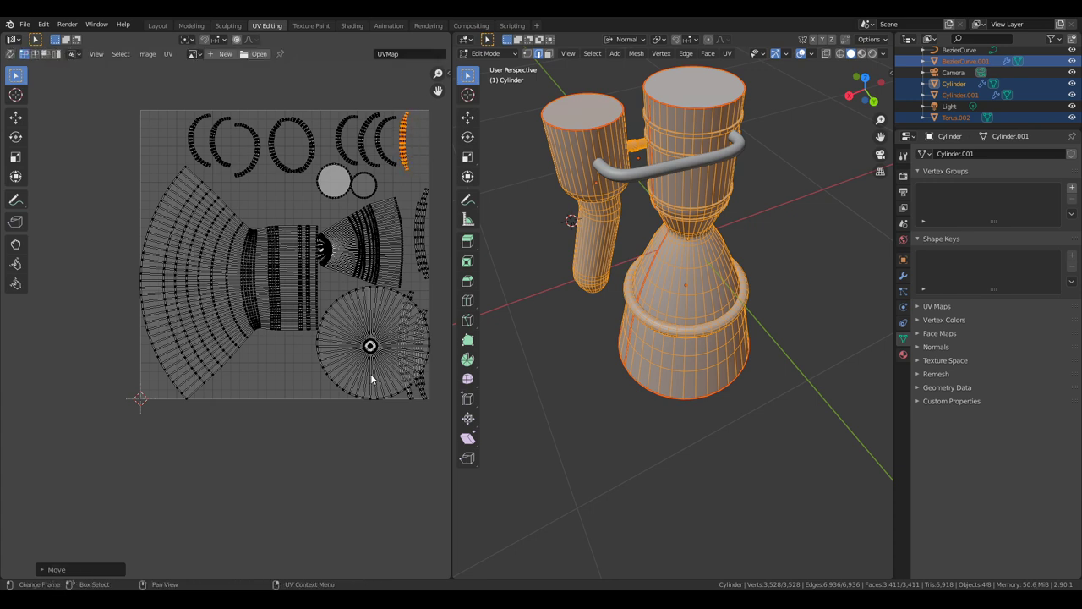
# - Shrink the radial disc UV island and move it clear of the narrow strips at the UV square's lower right
pyautogui.click(371, 349)
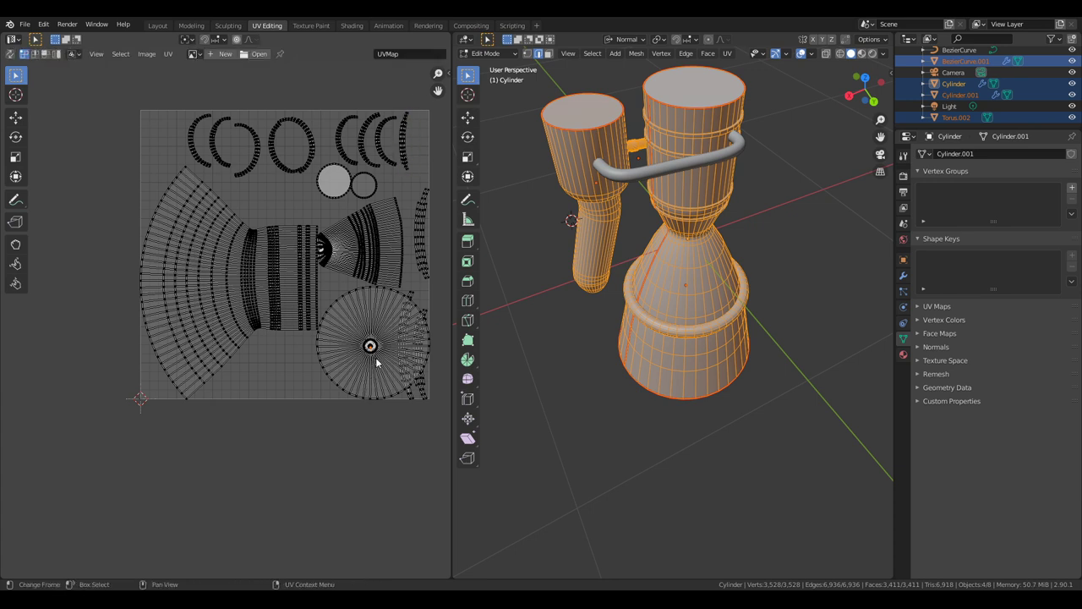
pyautogui.hotkey('ctrl', 'l')
pyautogui.press('g')
pyautogui.click(403, 377)
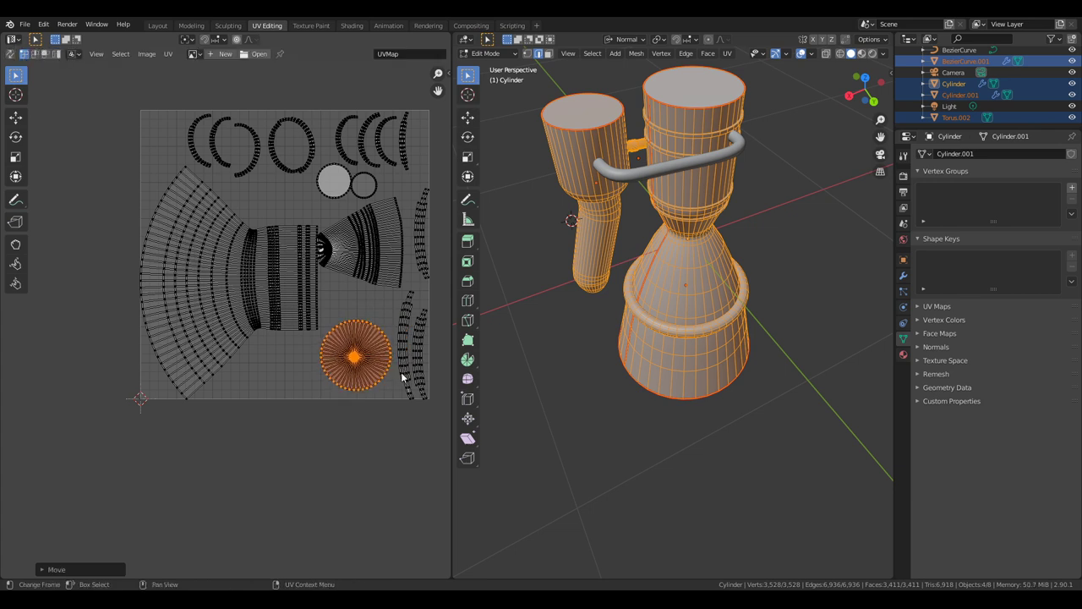
# - Switch to the Texture Paint workspace and bring the rocket engine into a closer side view
pyautogui.click(310, 26)
pyautogui.scroll(6, 778, 377)
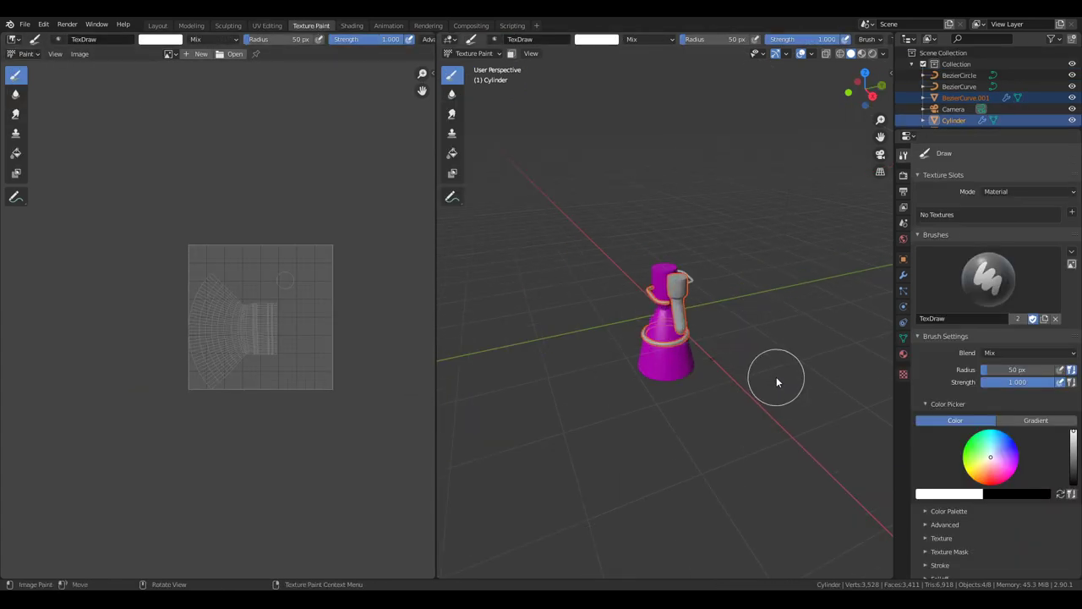
pyautogui.moveTo(720, 436); pyautogui.dragTo(826, 400, button='middle')
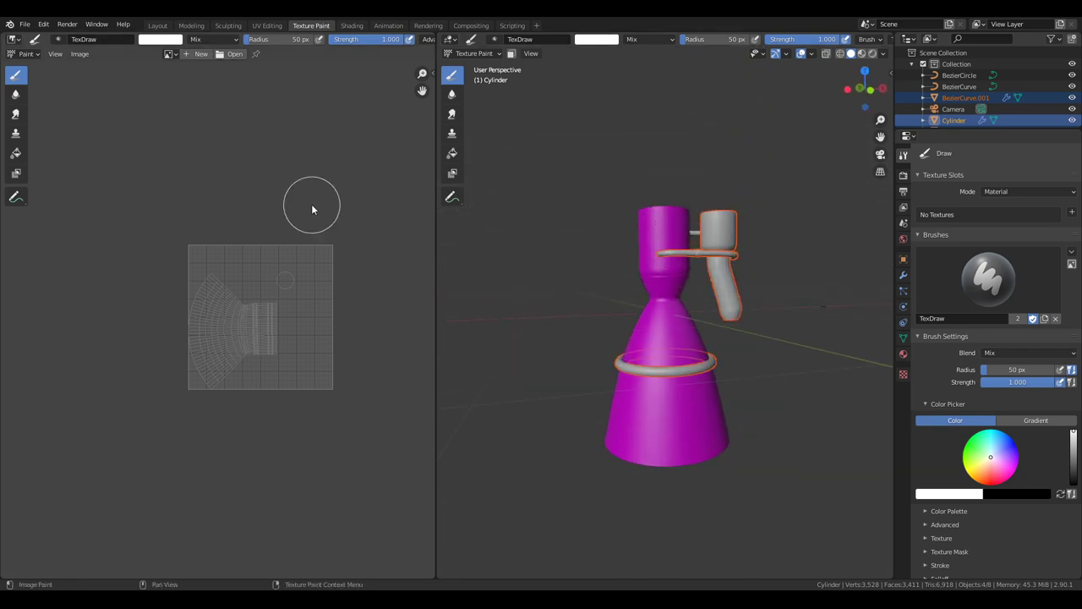
# - Try to paint on the rocket engine's nozzle with the TexDraw brush in blue
pyautogui.scroll(2, 323, 218)
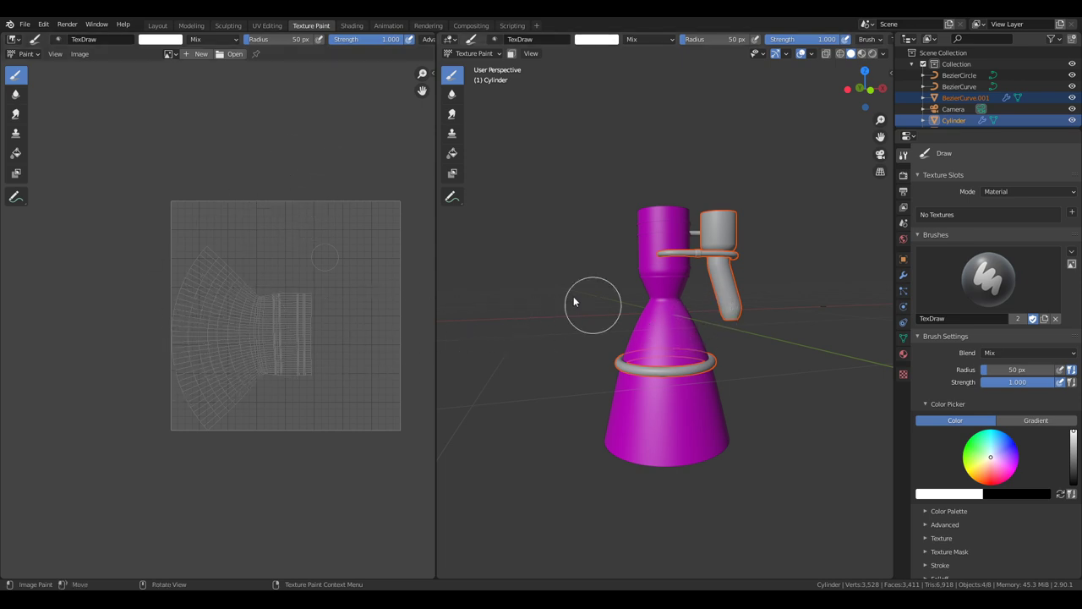
pyautogui.scroll(1, 609, 287)
pyautogui.press('x')
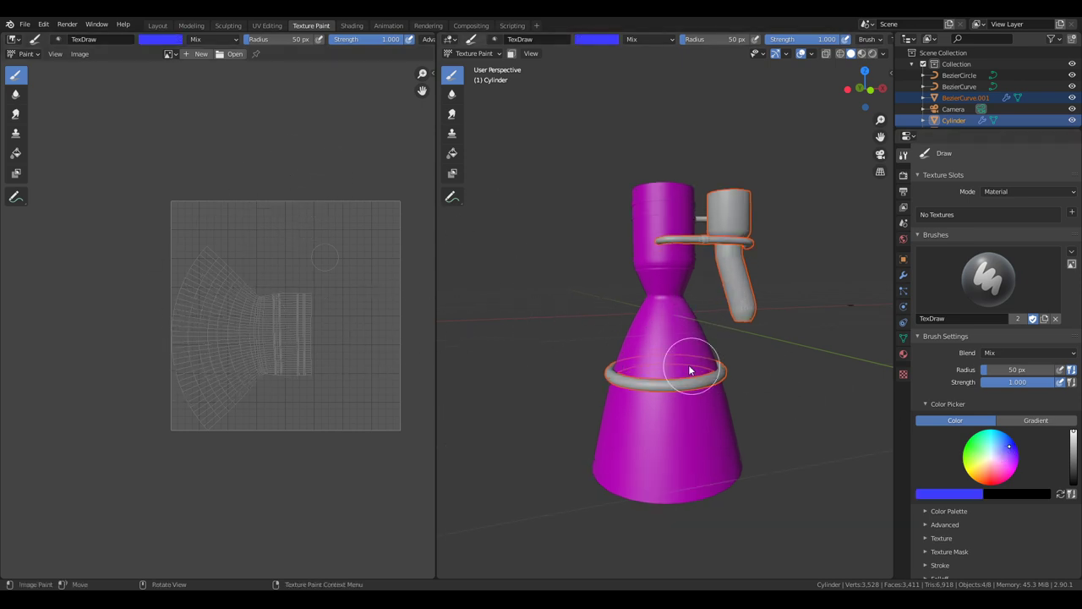
pyautogui.click(656, 343)
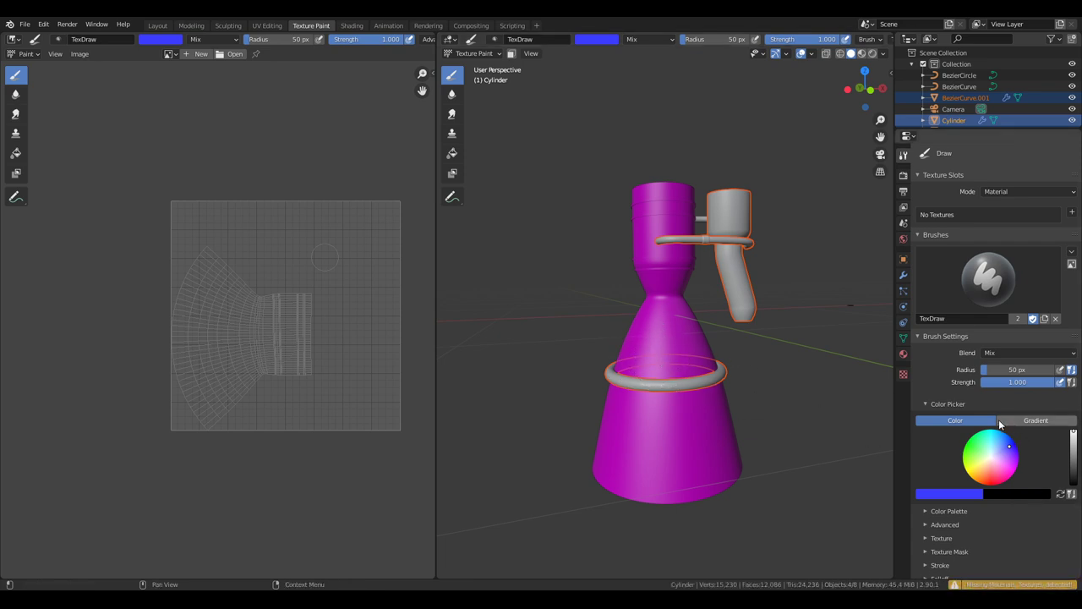
# - Create a new material for the rocket engine's main cylinder
pyautogui.click(904, 275)
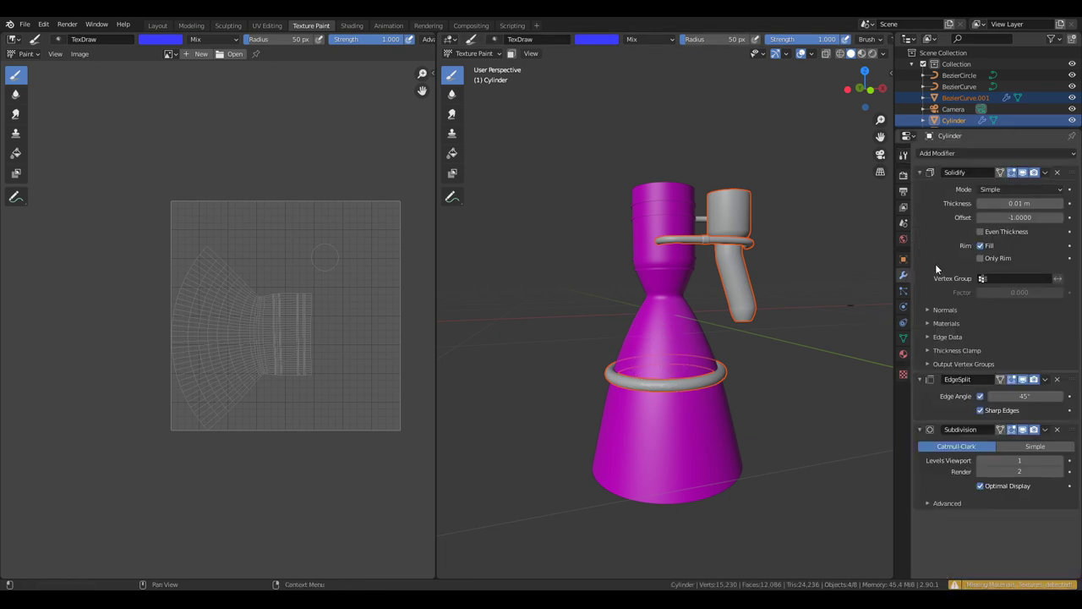
pyautogui.click(903, 354)
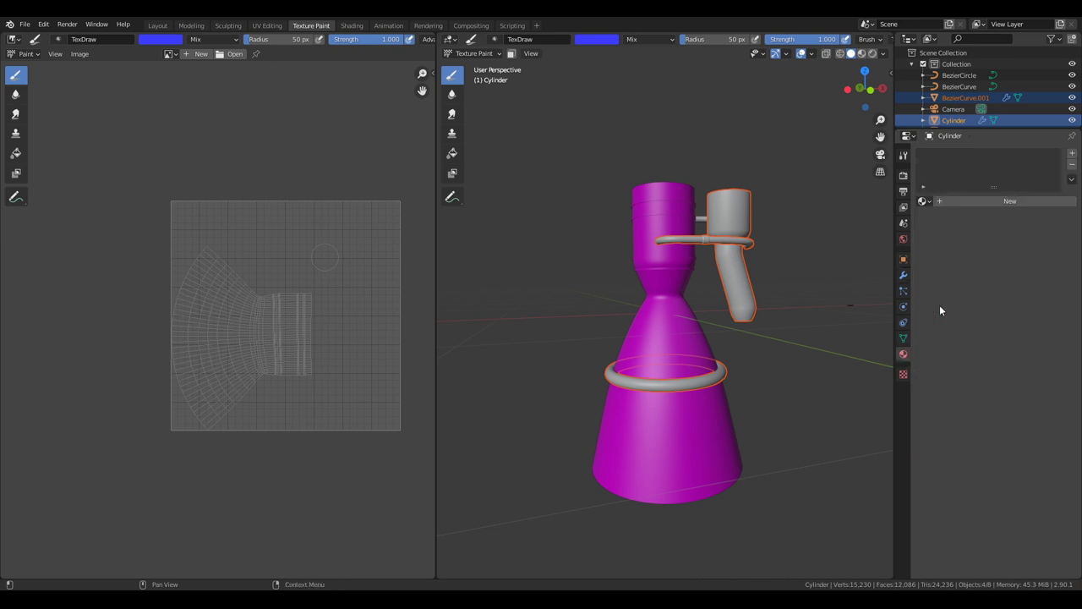
pyautogui.click(948, 204)
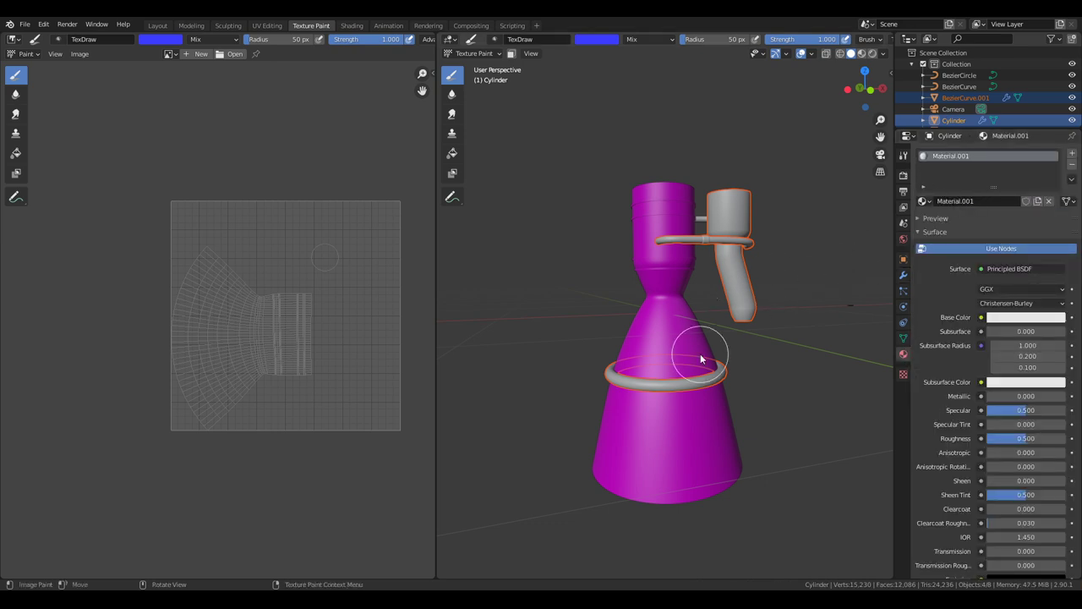
# - Put the engine mesh into Edit Mode and return to the UV Editing workspace
pyautogui.press('Tab')
pyautogui.moveTo(687, 343); pyautogui.dragTo(755, 179, button='middle')
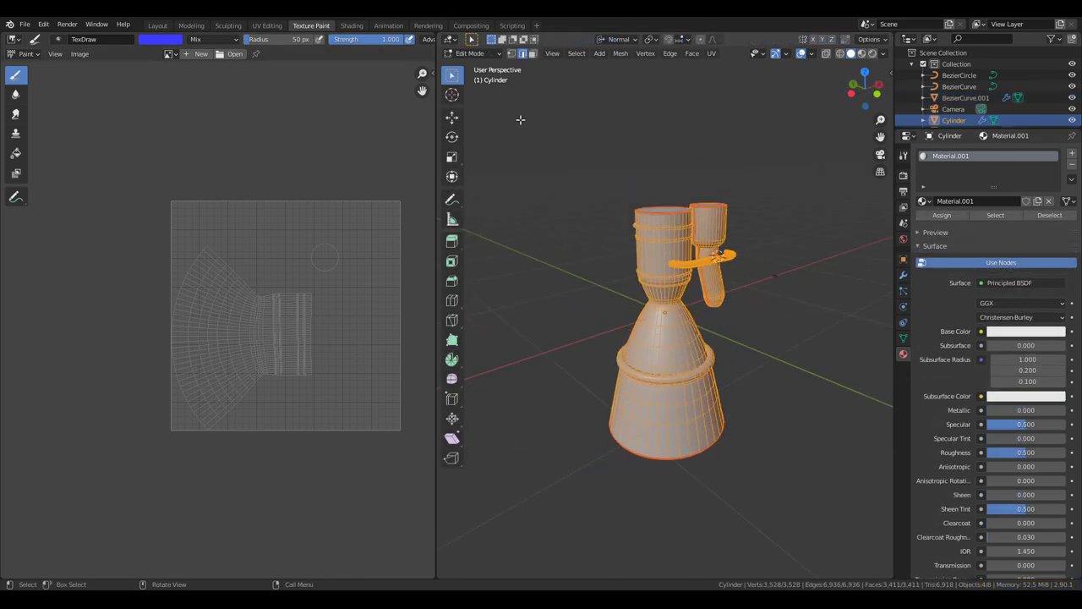
pyautogui.click(266, 25)
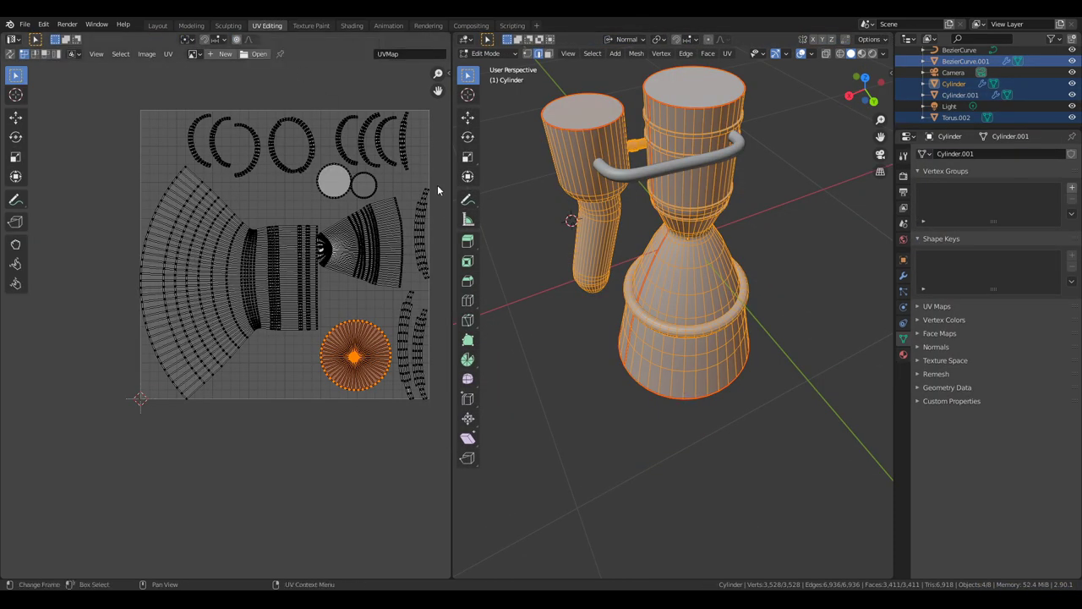
# - Link the material's Base Color to an Image Texture using BE-7.png and fit the whole image in the UV editor
pyautogui.click(1071, 332)
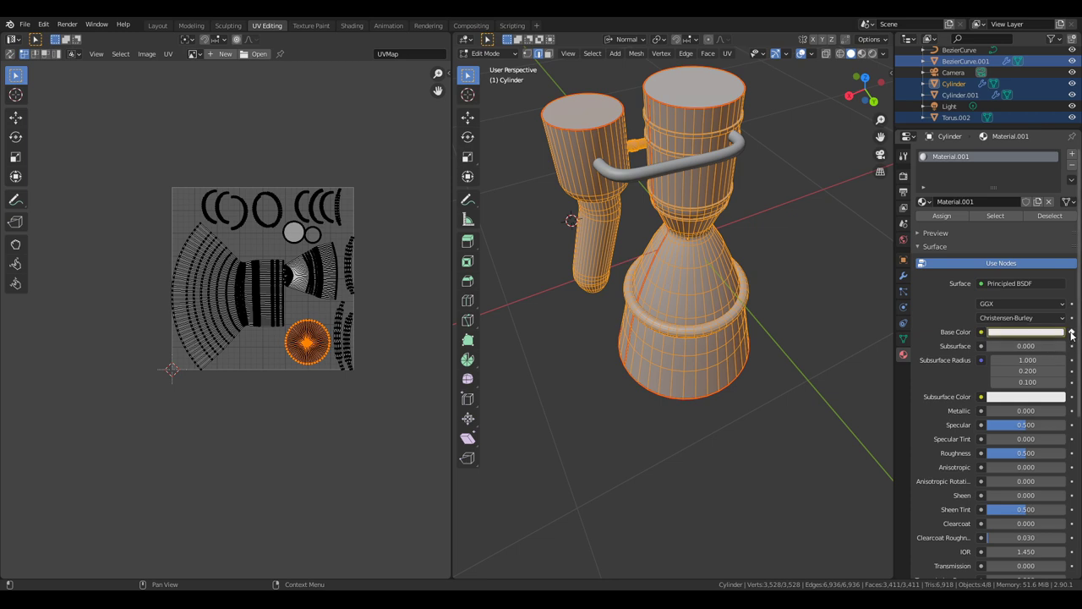
pyautogui.click(982, 332)
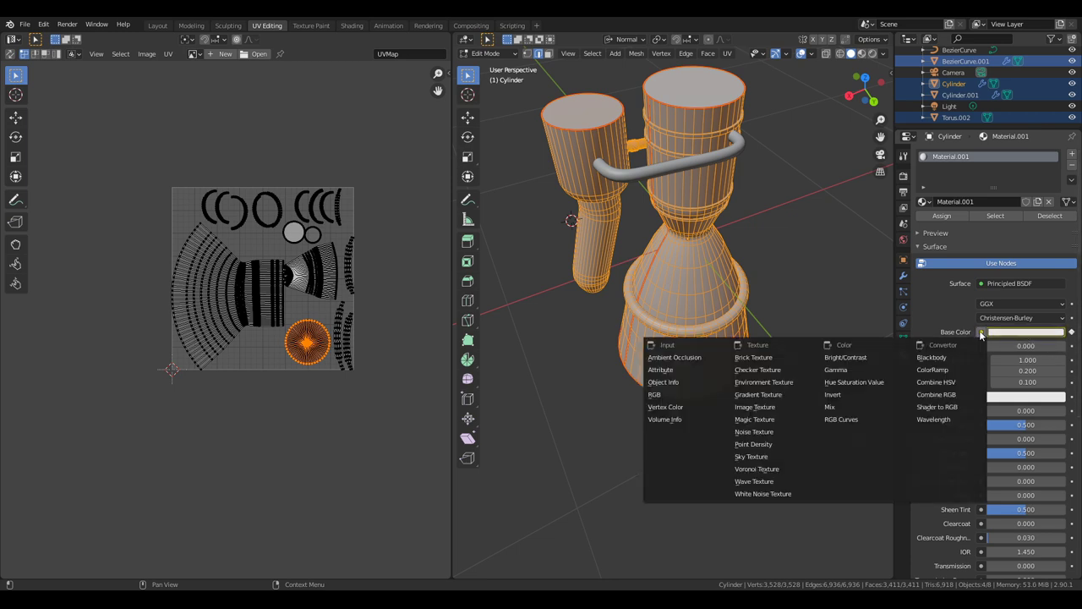
pyautogui.click(741, 407)
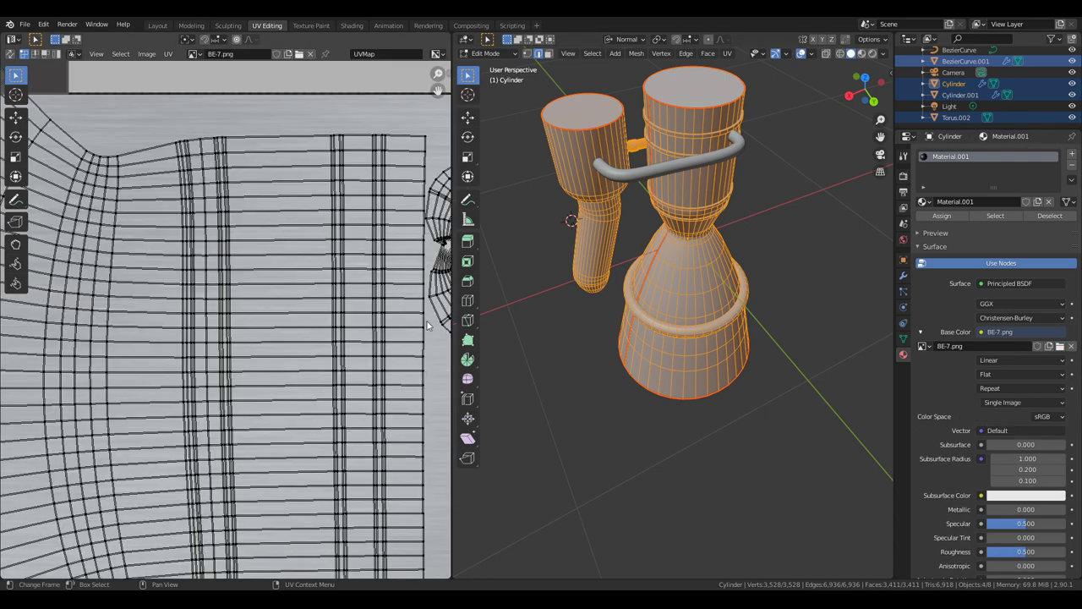
pyautogui.press('Home')
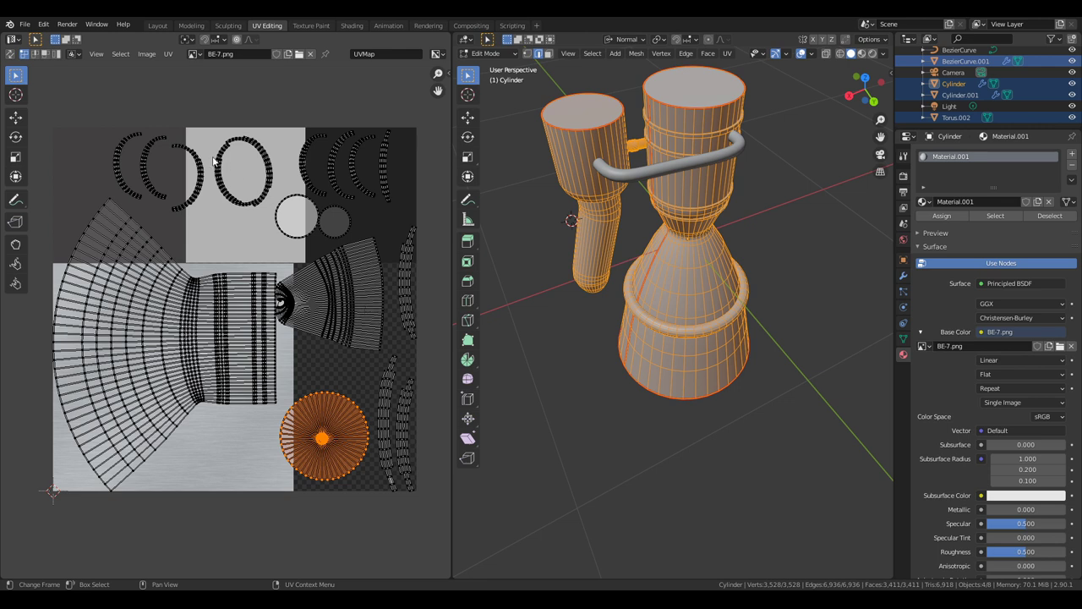
# - Scale the main engine body's UV island to about three quarters and move it inside the light brushed-metal area of the texture
pyautogui.click(230, 310)
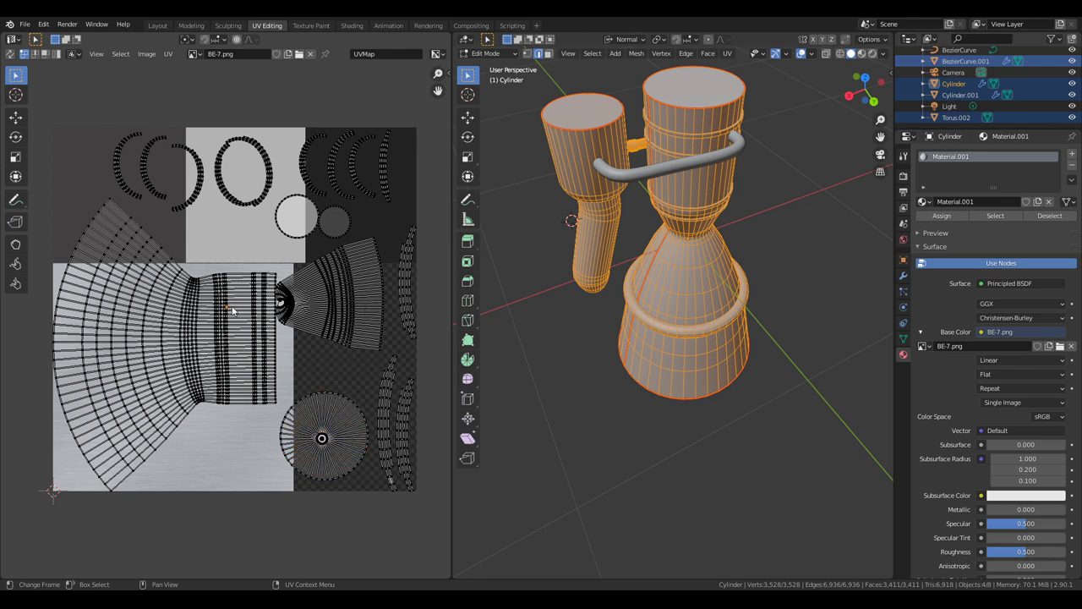
pyautogui.press('l')
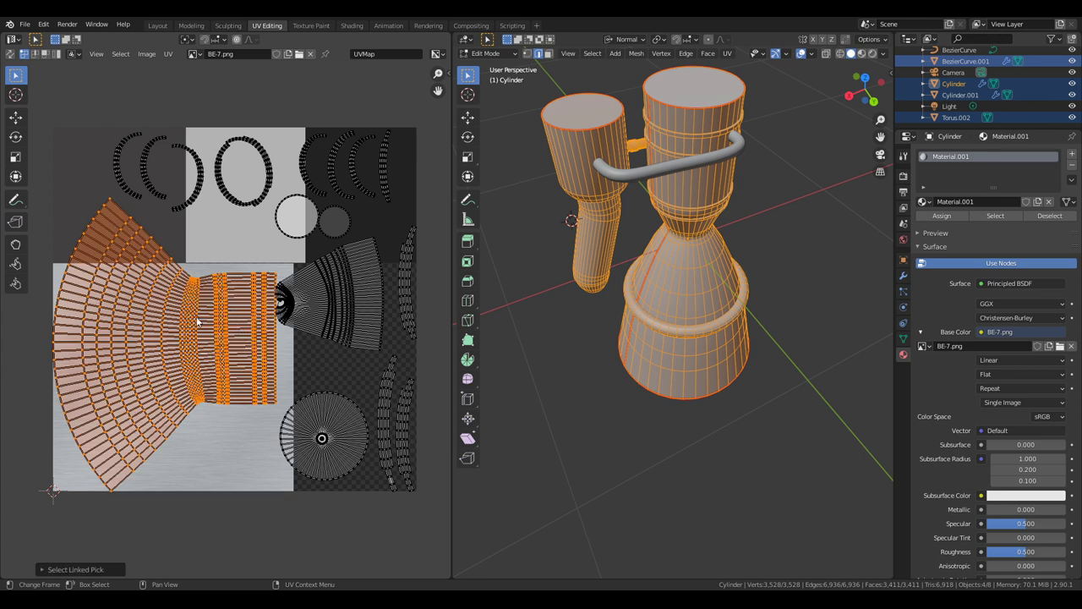
pyautogui.press('g')
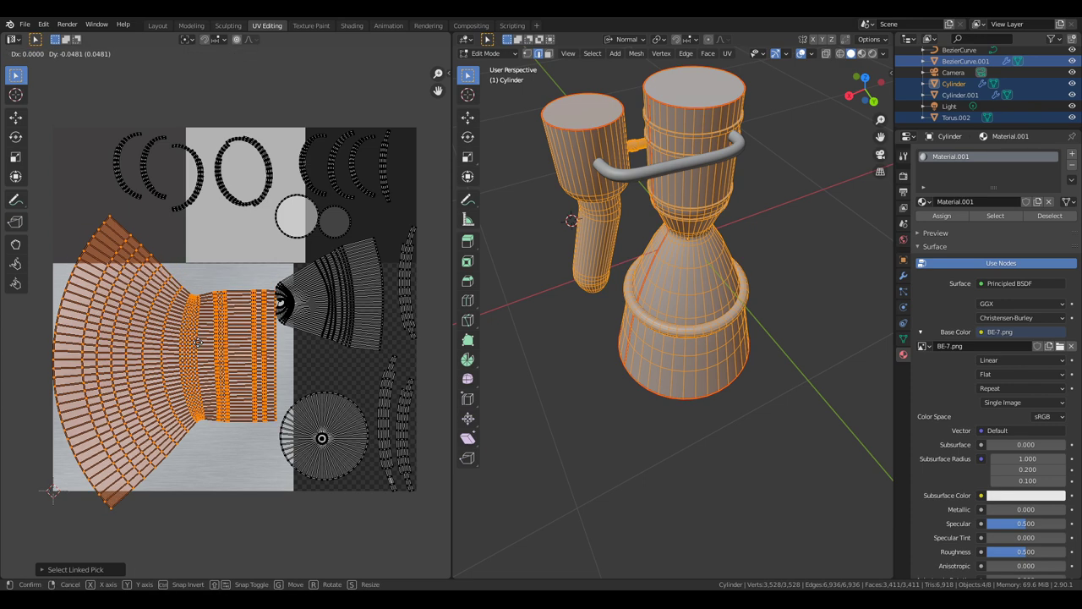
pyautogui.click(198, 359)
pyautogui.press('s')
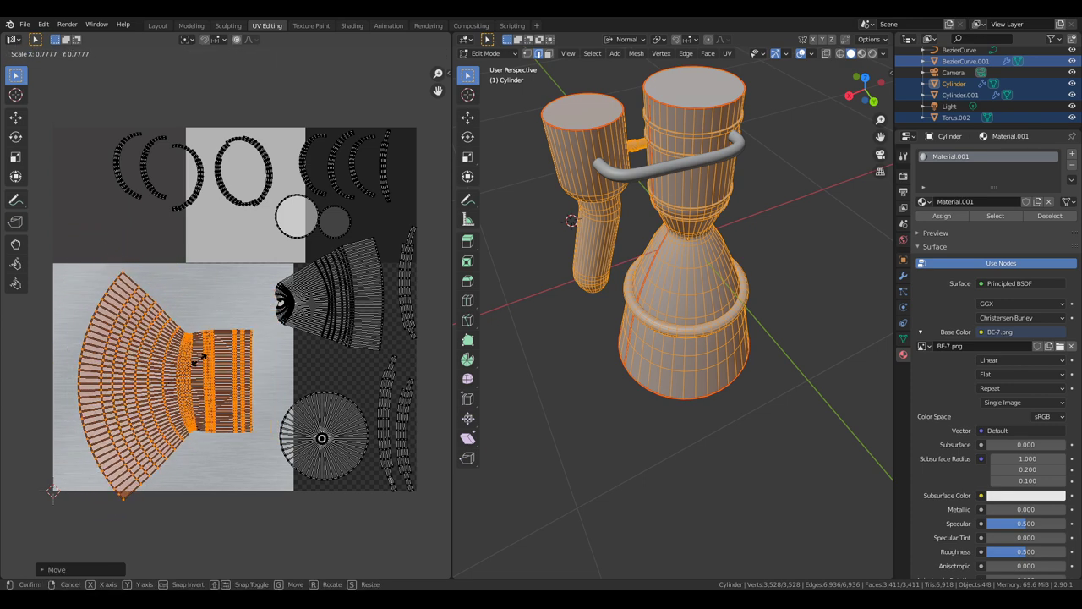
pyautogui.click(198, 364)
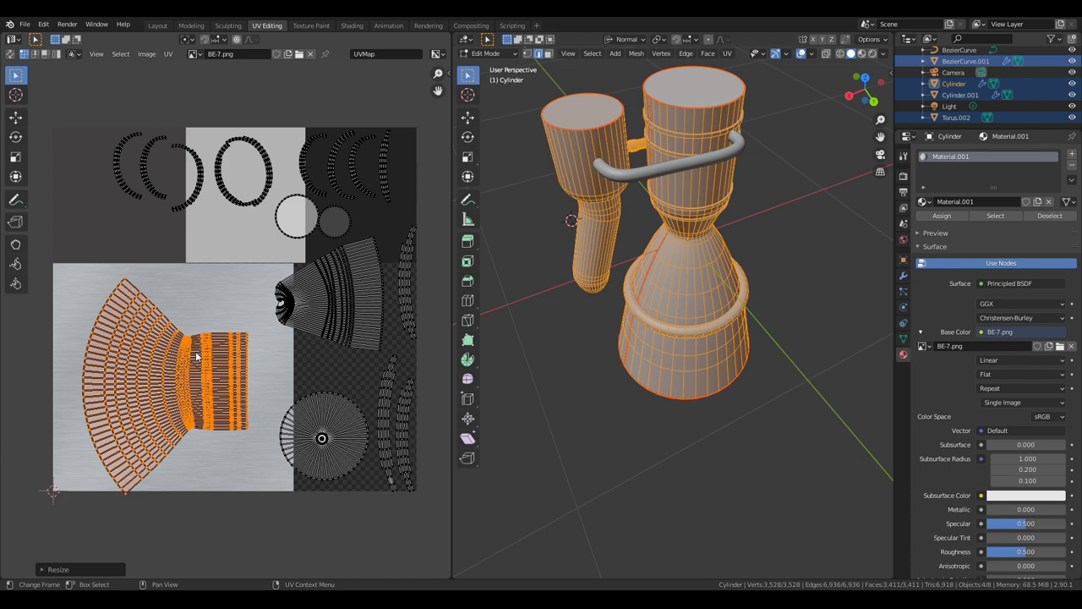
pyautogui.press('g')
pyautogui.click(177, 358)
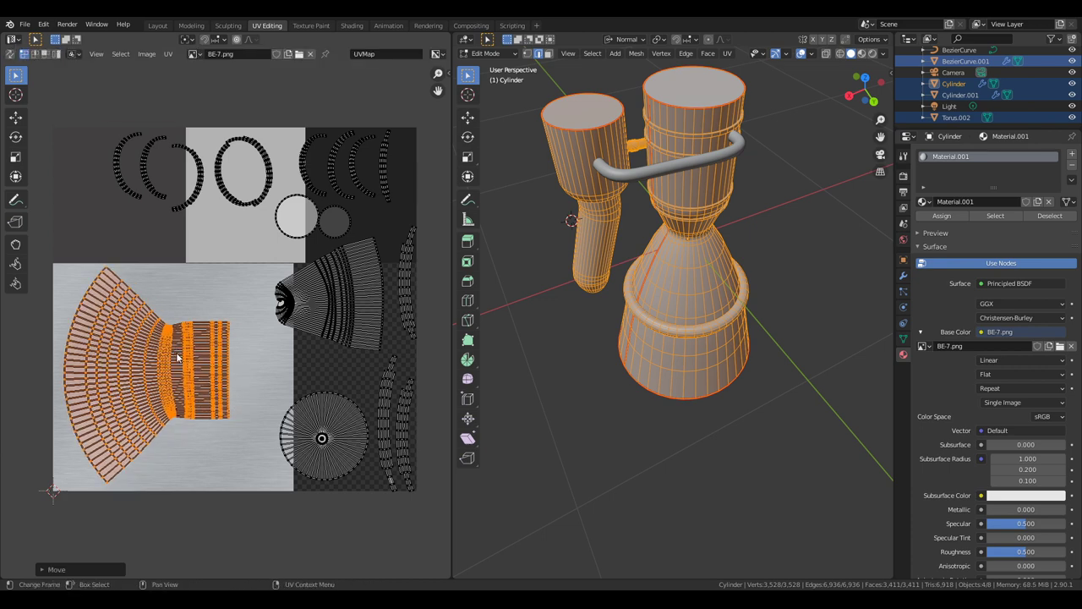
# - Move the side cylinder's fan-shaped UV island onto the brushed-metal area, overlapping the engine body's straight section
pyautogui.scroll(4, 243, 296)
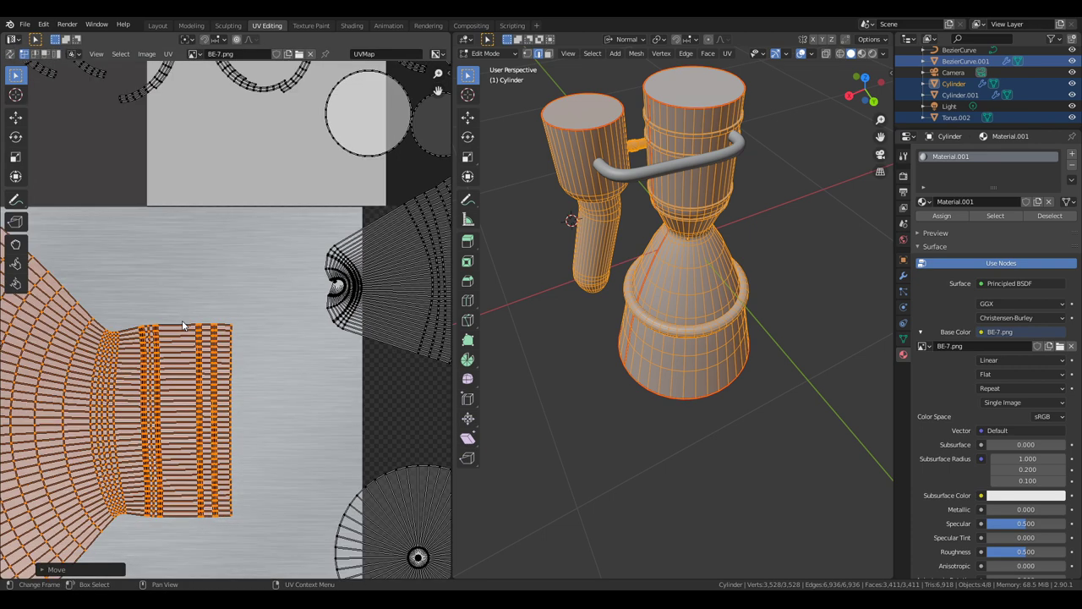
pyautogui.scroll(-5, 226, 265)
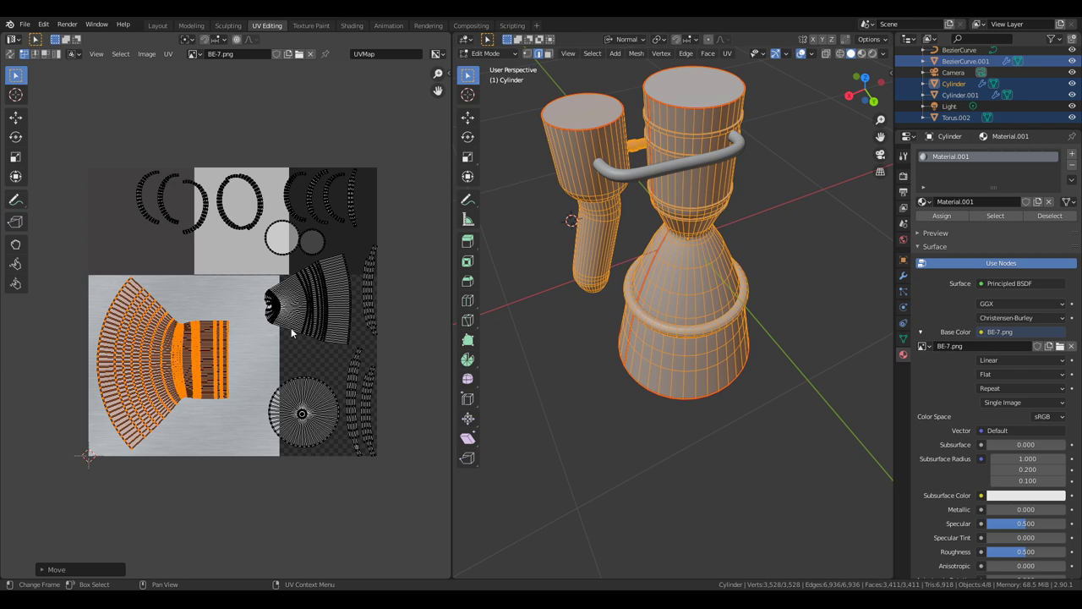
pyautogui.click(313, 307)
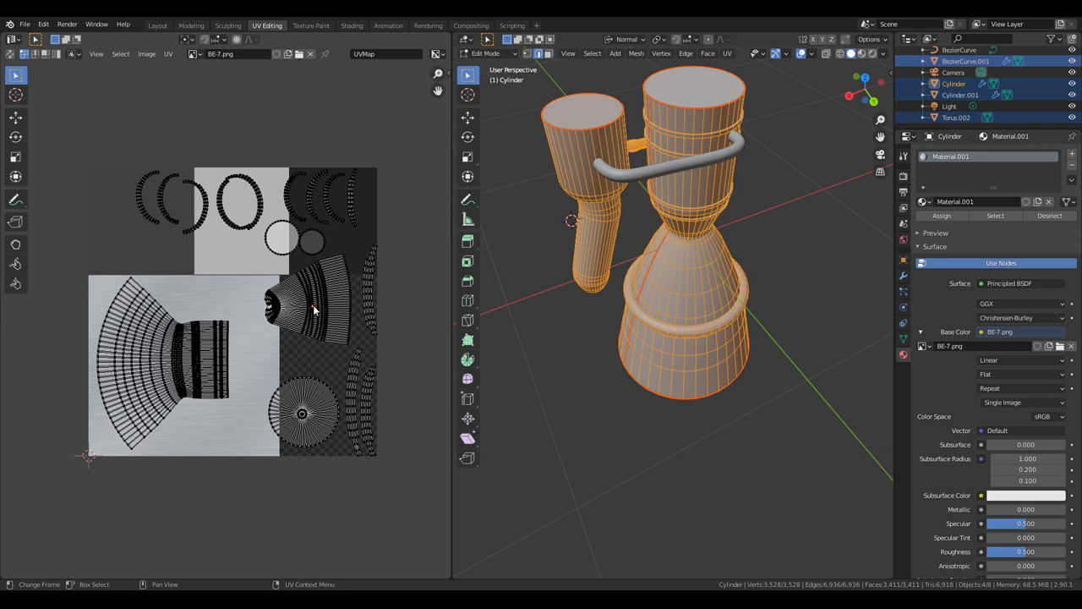
pyautogui.press('l')
pyautogui.moveTo(314, 311); pyautogui.dragTo(234, 336)
# - Move the radial disc UV island into the lower right corner of the brushed-metal area
pyautogui.click(312, 398)
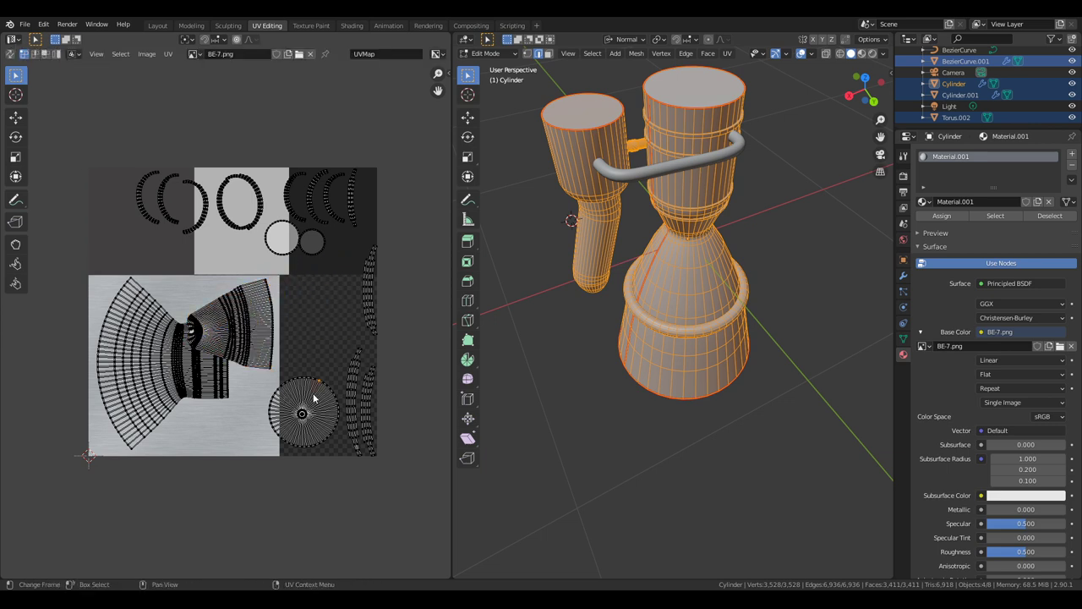
pyautogui.press('l')
pyautogui.moveTo(313, 398); pyautogui.dragTo(249, 405)
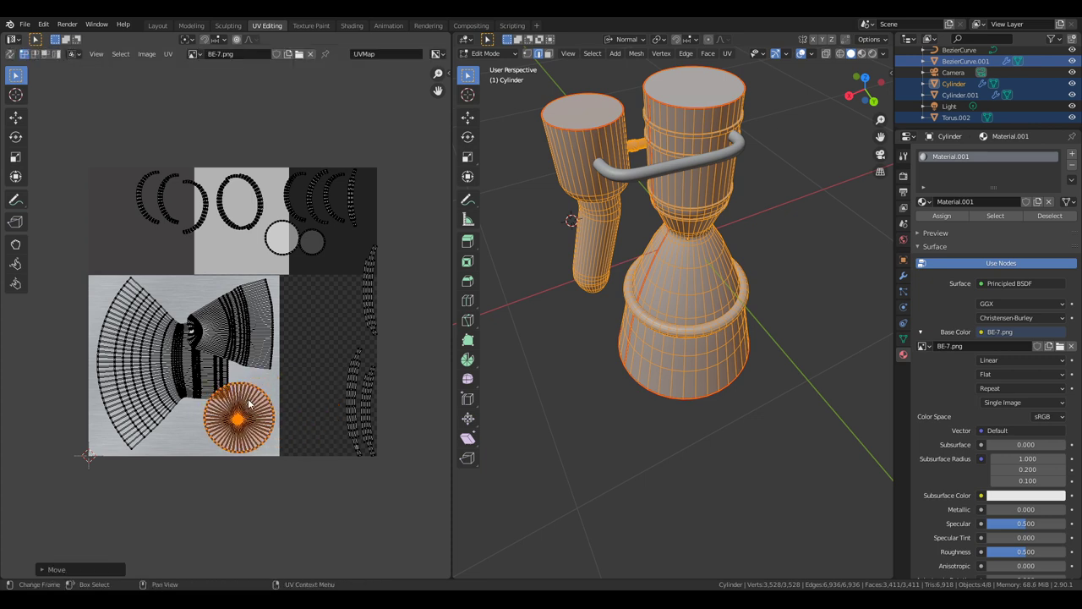
# - Move the three small arc UV islands from the texture's upper left down onto the upper part of the brushed-metal area
pyautogui.click(137, 205)
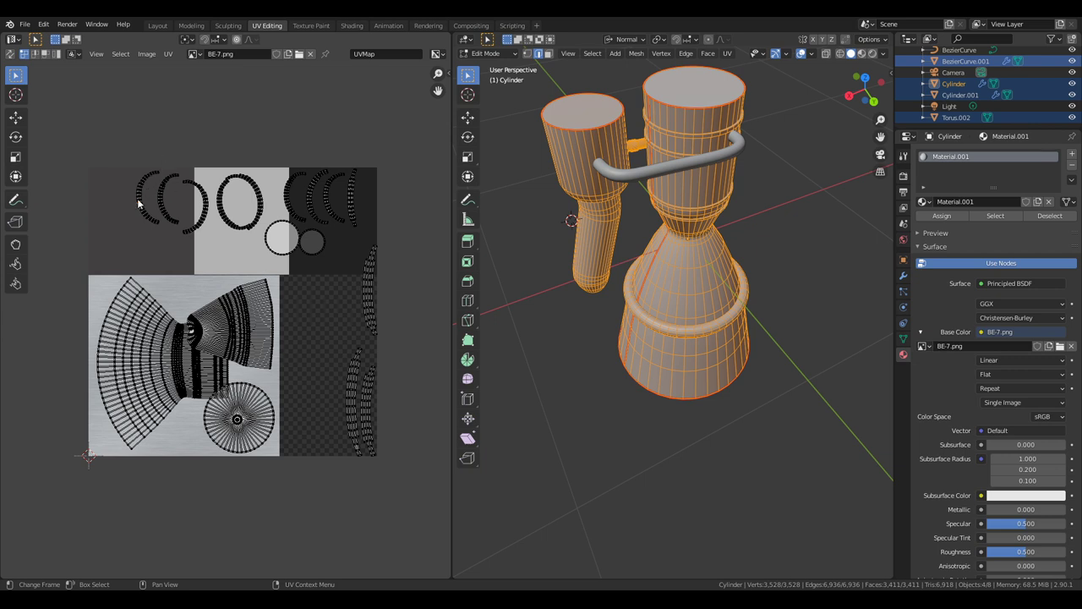
pyautogui.press('l')
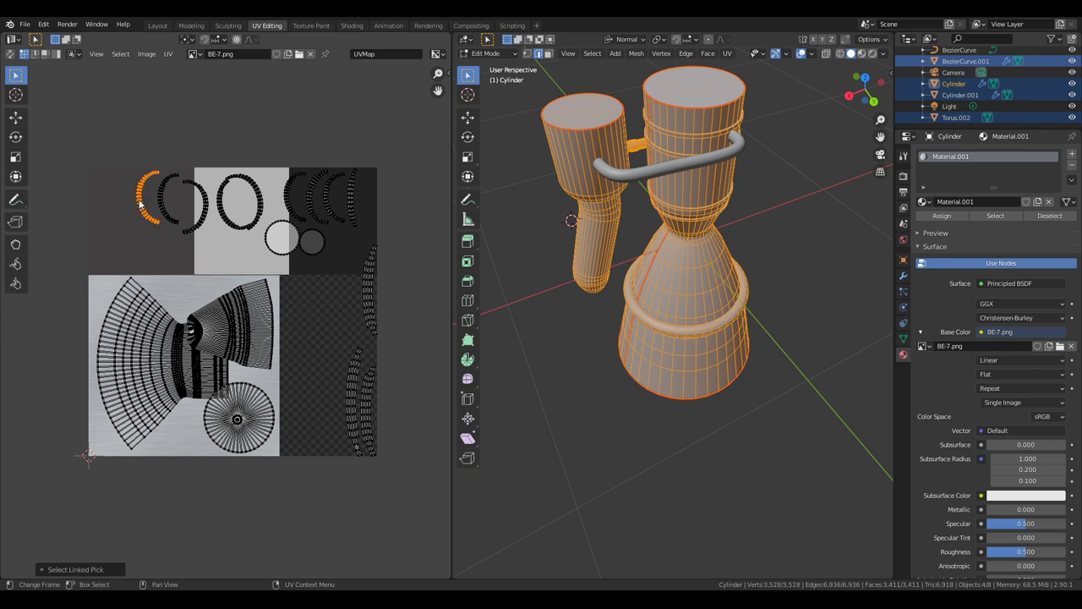
pyautogui.press('g')
pyautogui.click(100, 318)
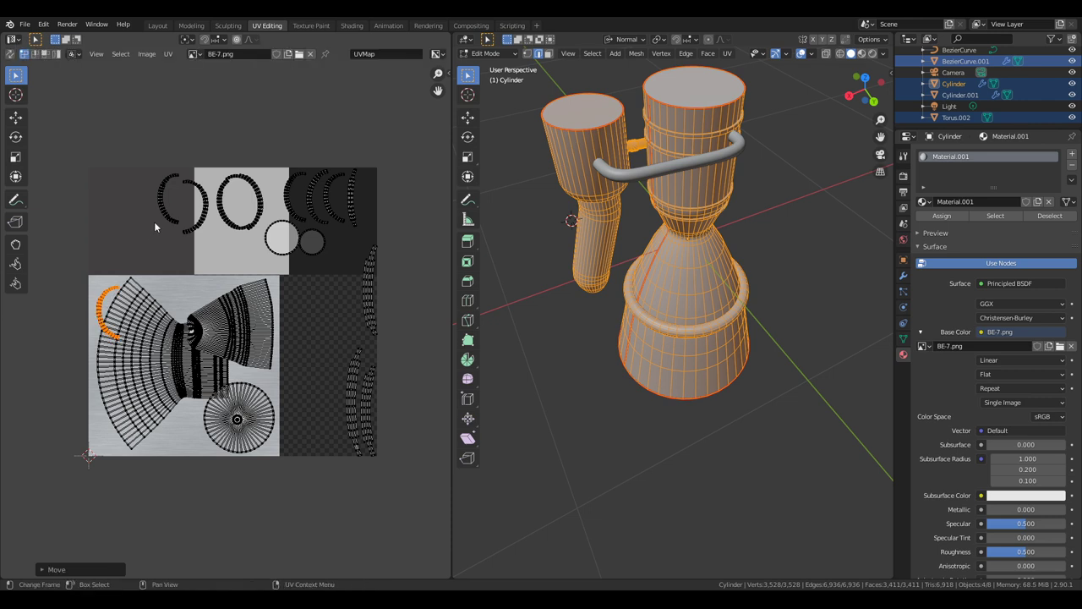
pyautogui.click(162, 214)
pyautogui.press('l')
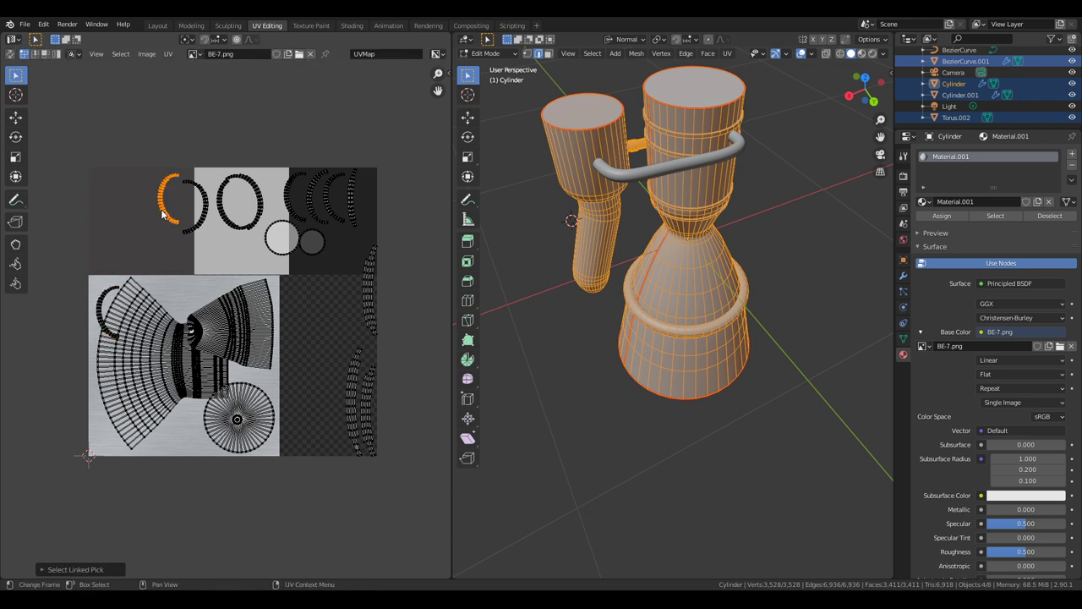
pyautogui.press('g')
pyautogui.click(153, 326)
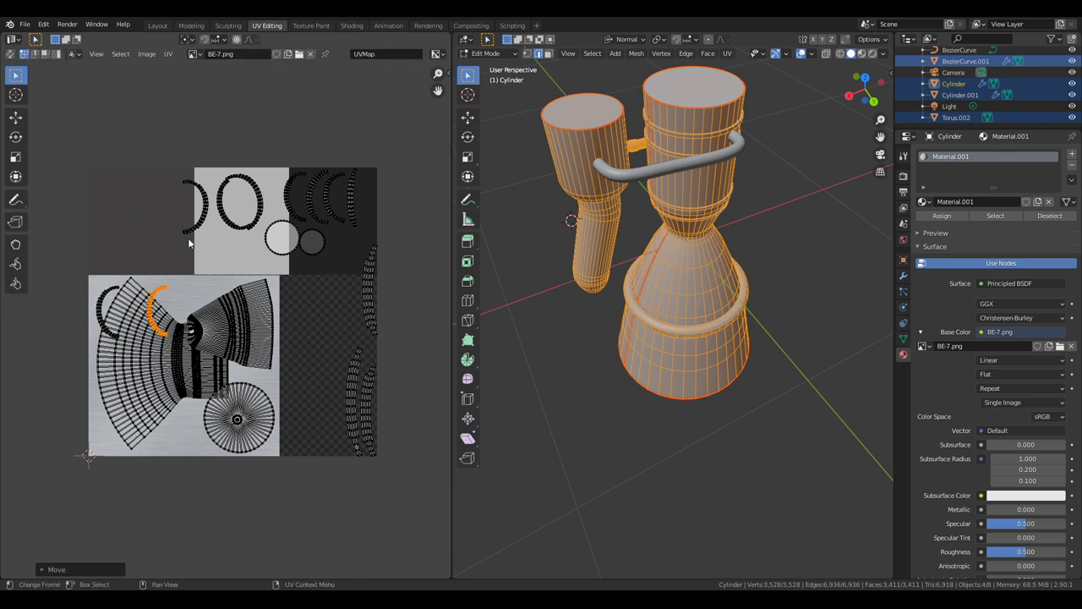
pyautogui.hotkey('alt', 'a')
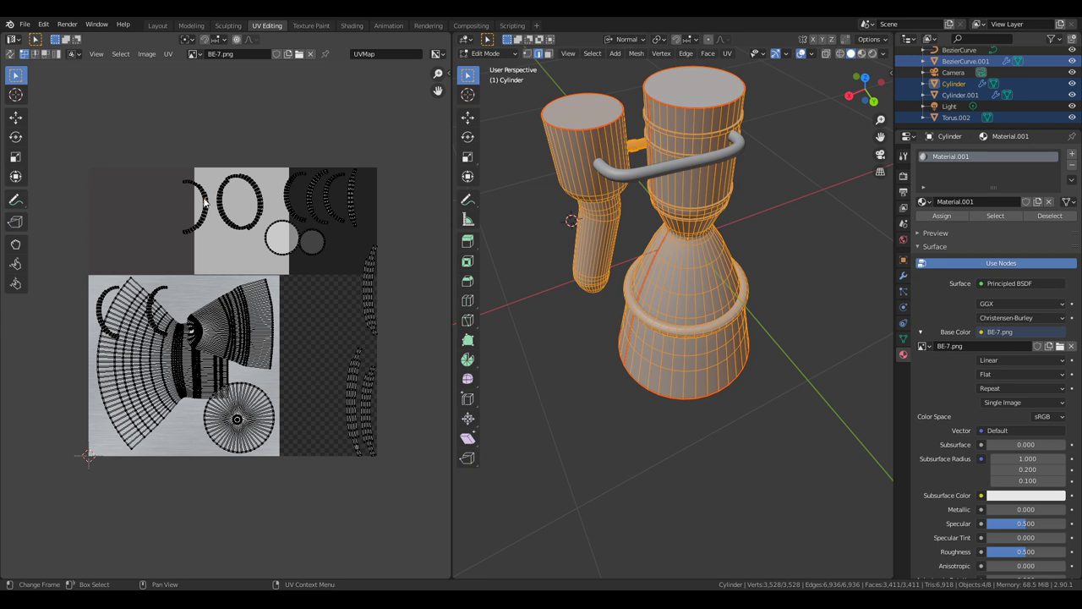
pyautogui.press('l')
pyautogui.press('g')
pyautogui.click(187, 302)
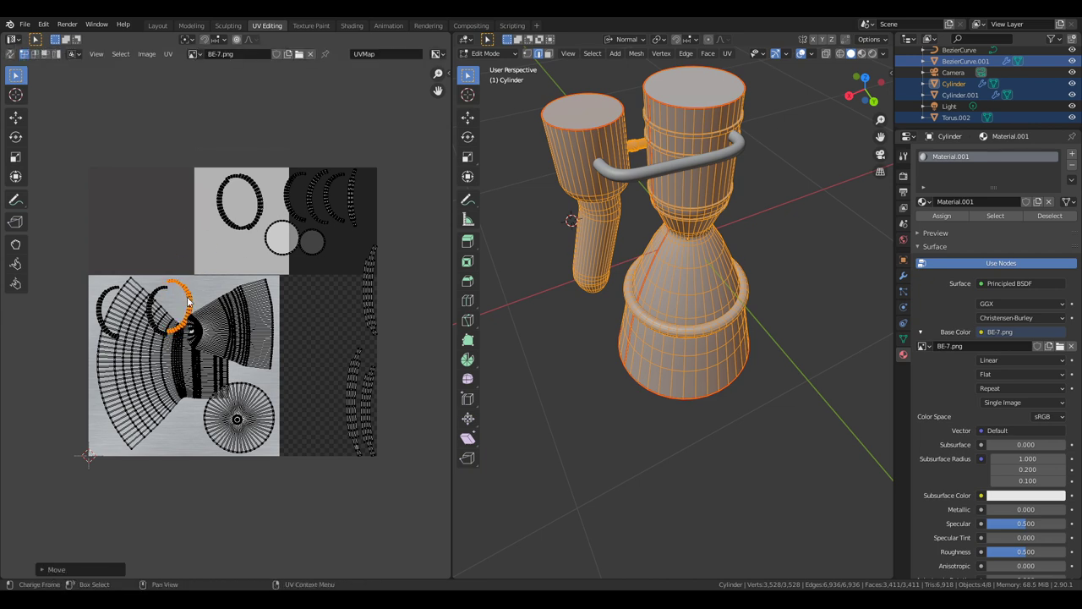
# - Move the closed ring UV island from the light grey area to the brushed-metal area's lower left corner
pyautogui.hotkey('alt', 'a')
pyautogui.press('l')
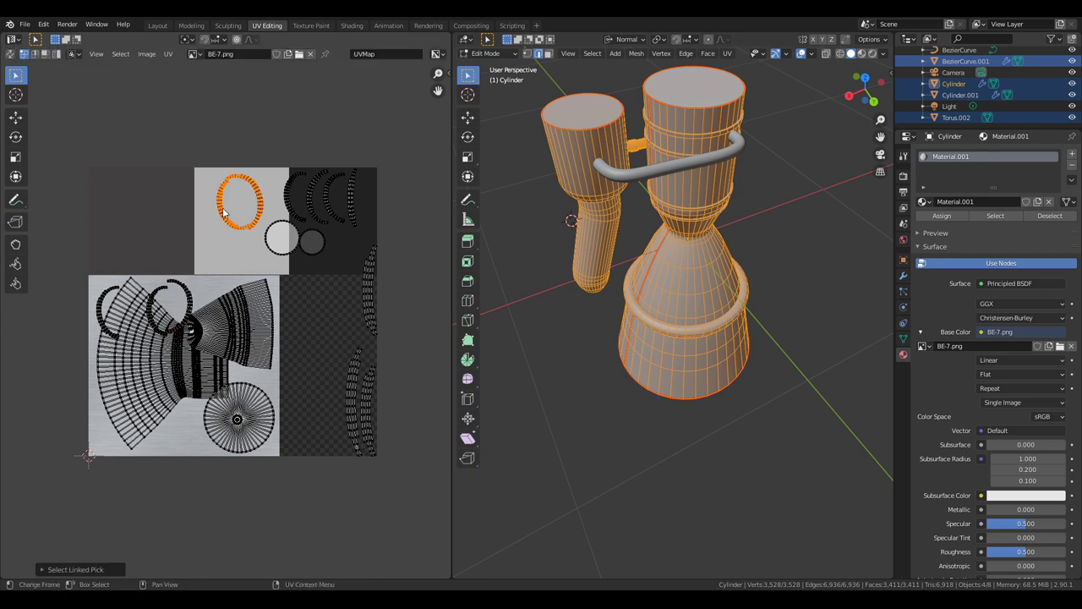
pyautogui.press('g')
pyautogui.click(104, 430)
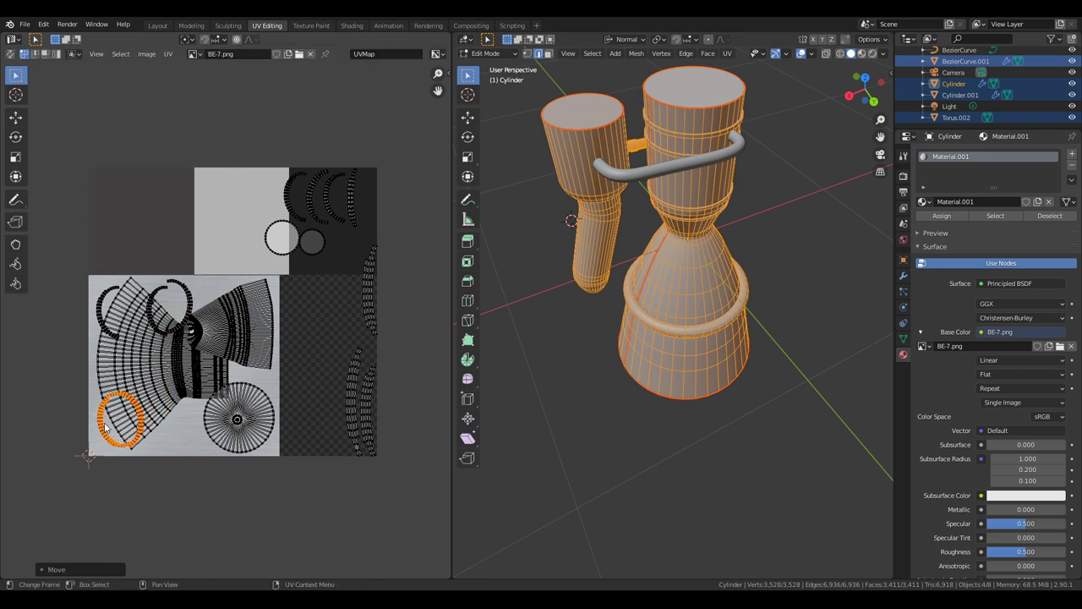
# - Move the larger plain circle UV island onto the brushed-metal area between the ring and the radial disc
pyautogui.hotkey('alt', 'a')
pyautogui.press('l')
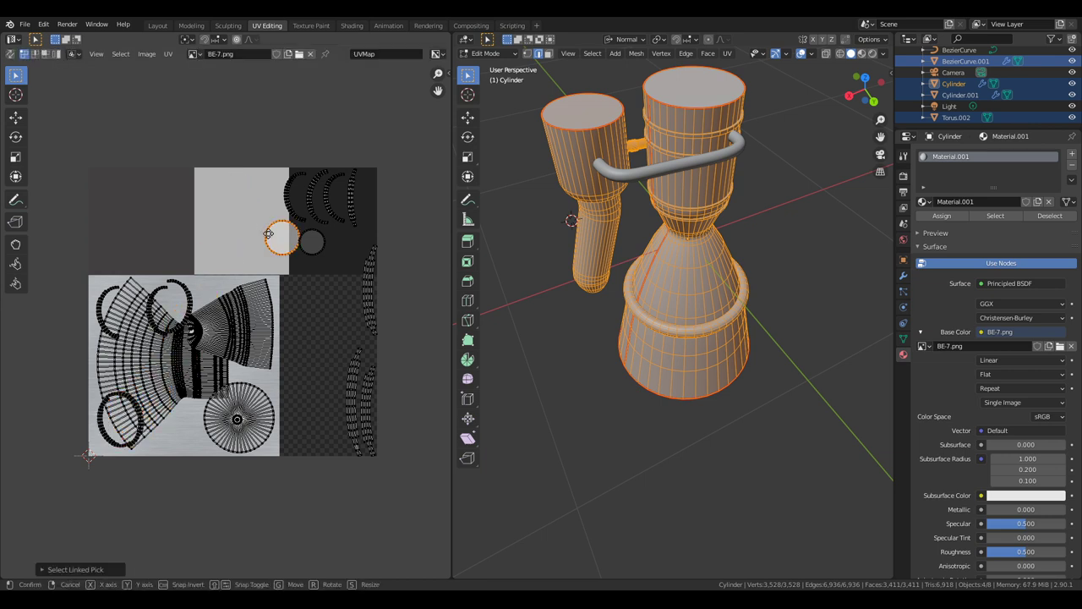
pyautogui.press('g')
pyautogui.click(169, 429)
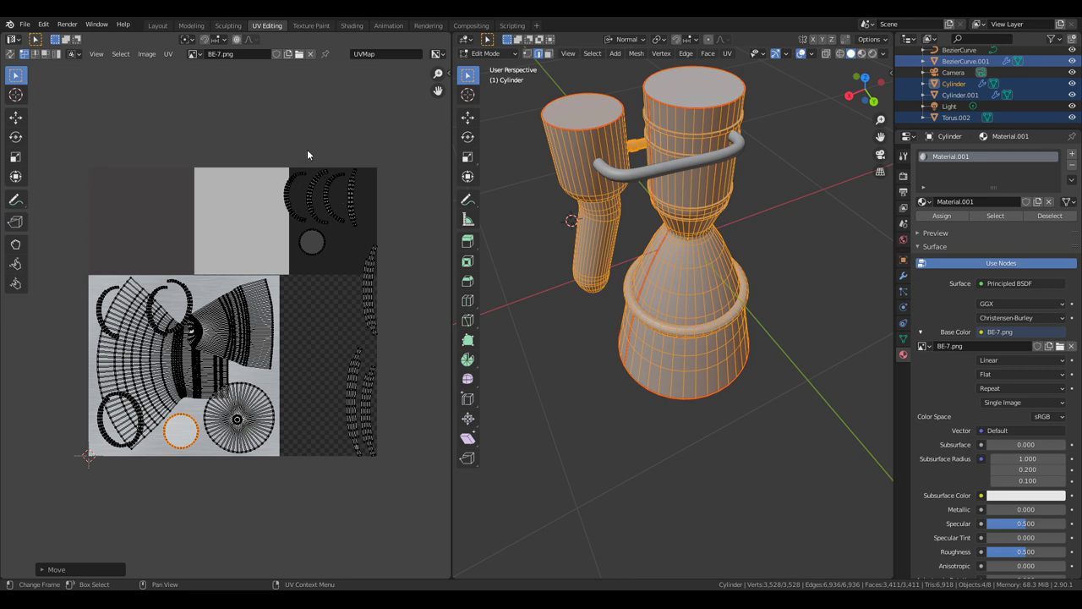
# - Move the remaining arc and small circle UV islands from the dark areas toward the brushed-metal area
pyautogui.press('b')
pyautogui.moveTo(274, 150); pyautogui.dragTo(455, 473)
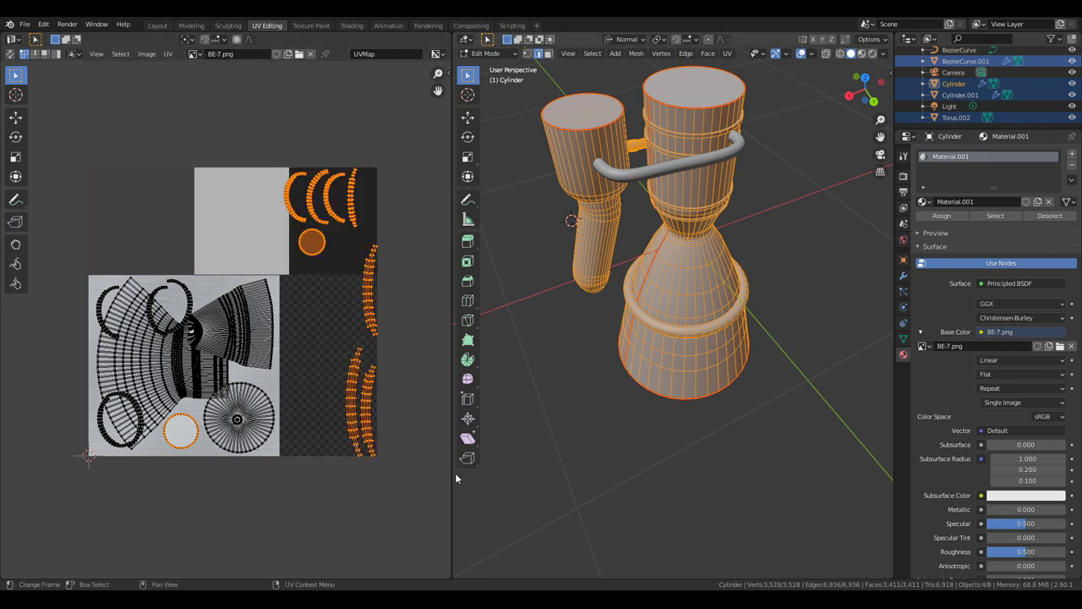
pyautogui.press('g')
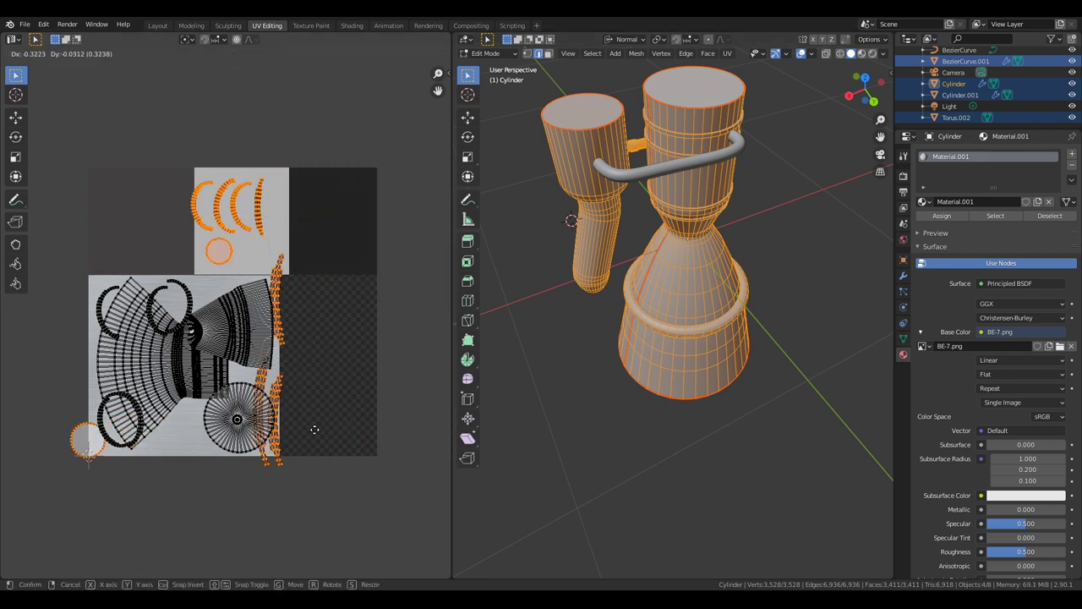
pyautogui.click(342, 422)
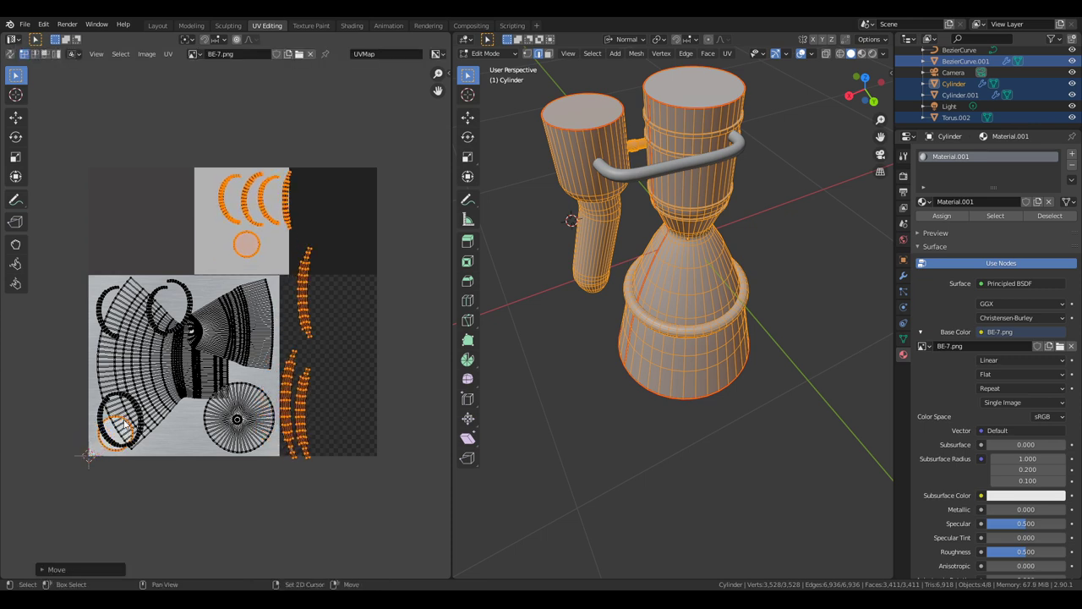
pyautogui.hotkey('shift', 'l')
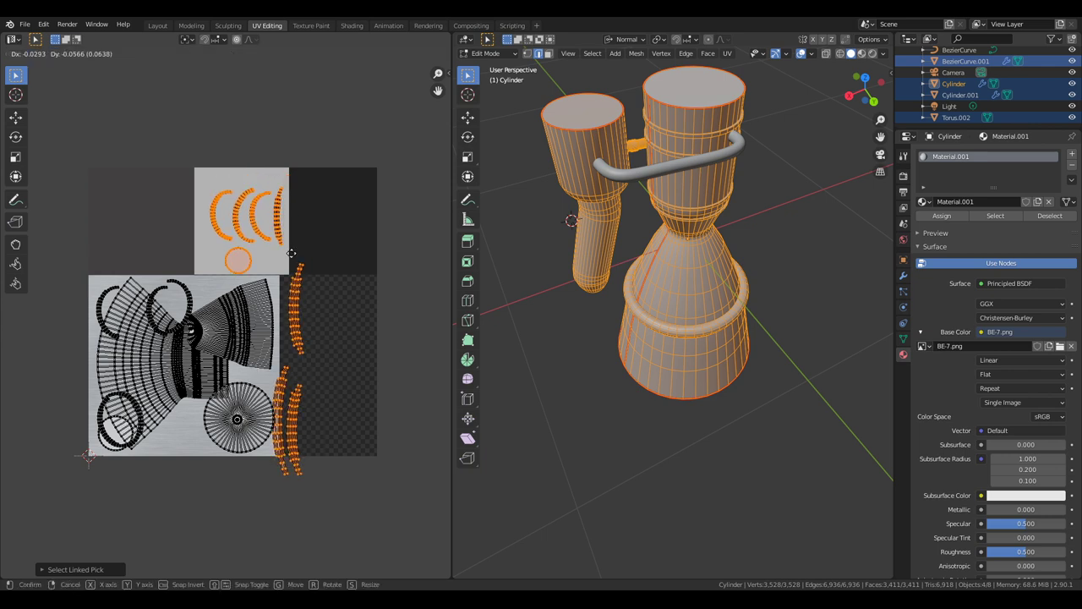
pyautogui.hotkey('ctrl', 'z')
# - Move the two long arc UV islands from below the texture onto the brushed-metal area beside the plain fan-shaped island
pyautogui.press('b')
pyautogui.moveTo(267, 562); pyautogui.dragTo(202, 461)
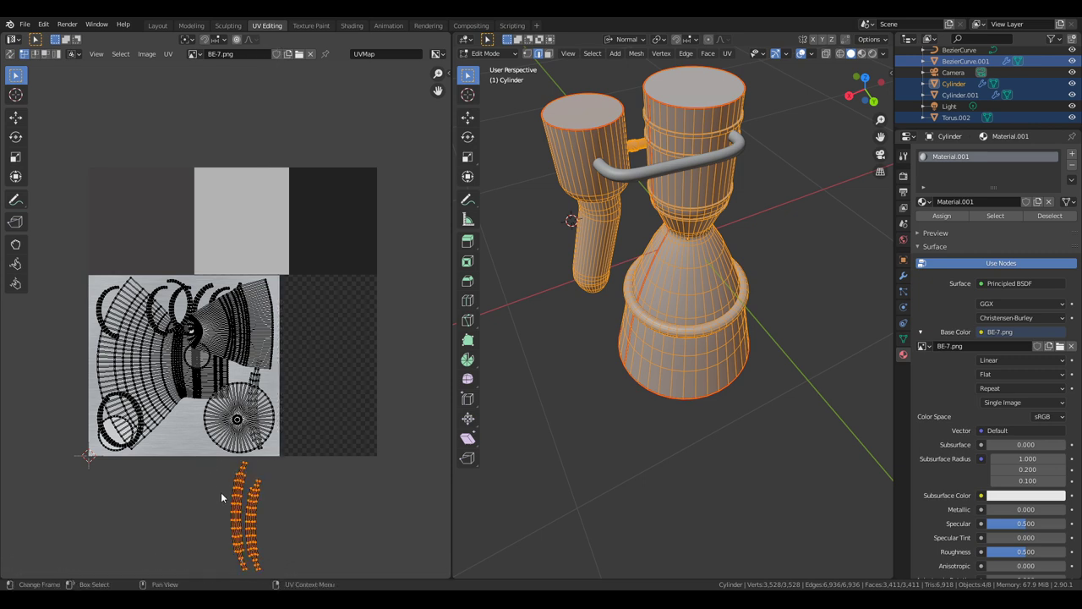
pyautogui.press('g')
pyautogui.click(157, 385)
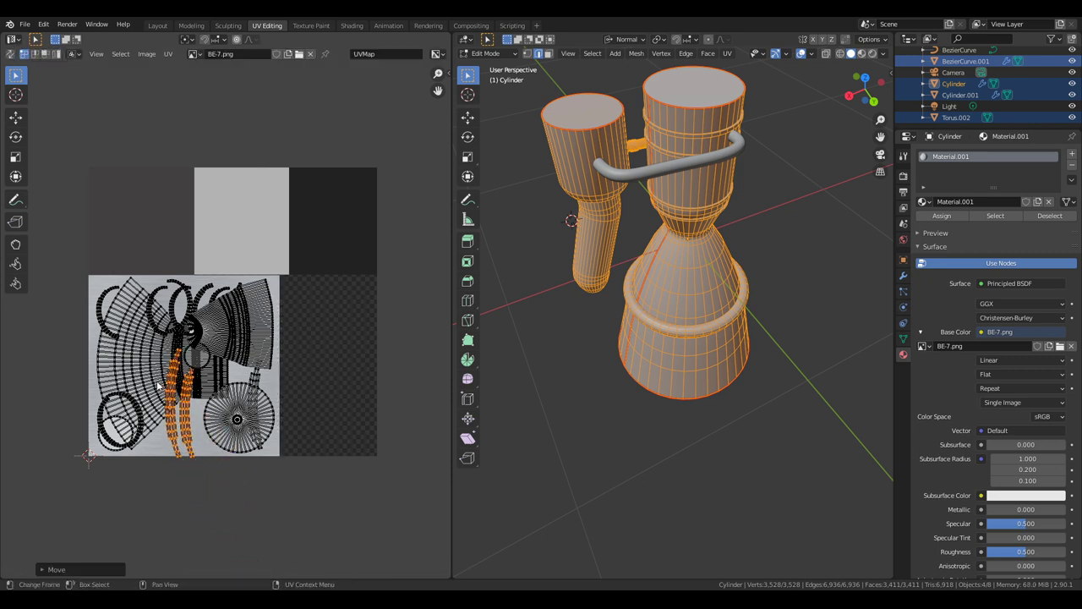
pyautogui.press('g')
pyautogui.click(166, 401)
# - Show the engine in the Layout workspace with Material Preview shading and inspect the brushed-metal texture on the nozzle
pyautogui.click(157, 26)
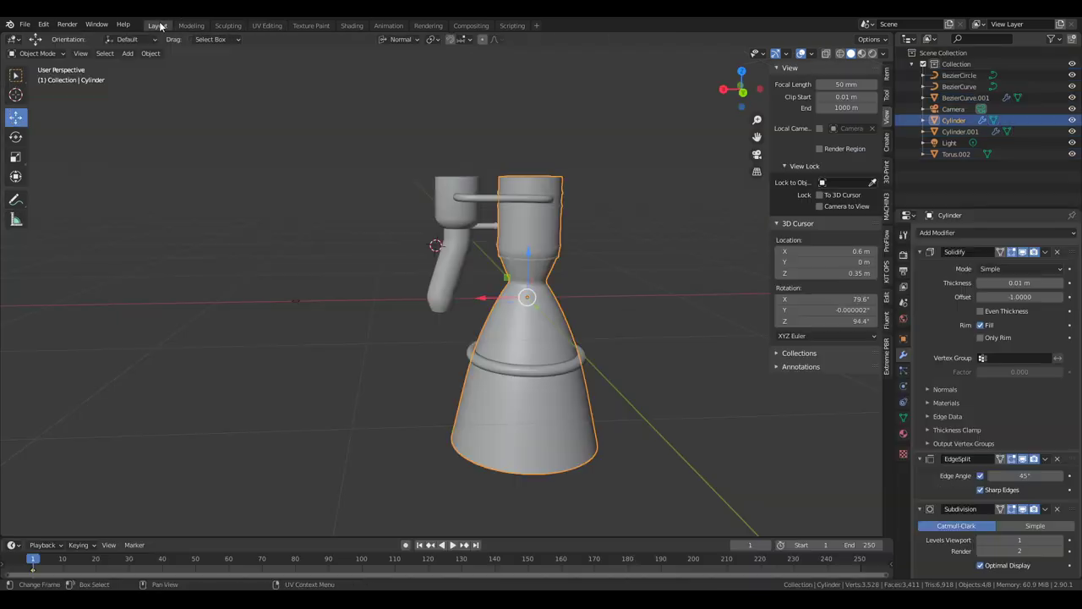
pyautogui.click(863, 54)
pyautogui.moveTo(553, 400)
pyautogui.mouseDown(button='middle')
pyautogui.moveTo(619, 410)
pyautogui.moveTo(622, 378)
pyautogui.mouseUp(button='middle')
pyautogui.scroll(3, 544, 334)
pyautogui.moveTo(552, 423); pyautogui.dragTo(461, 158, button='middle')
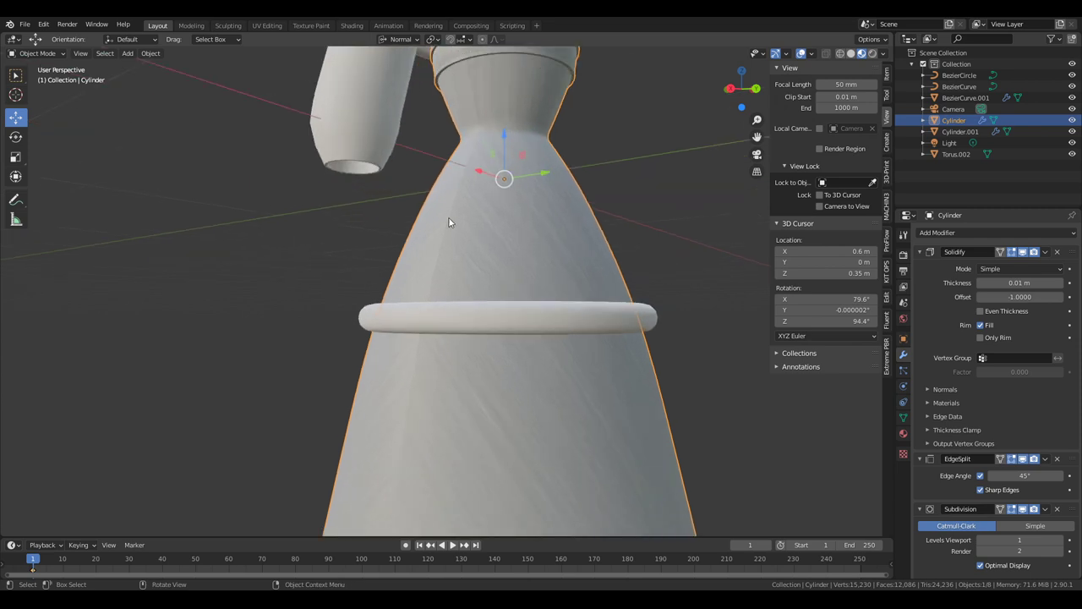
pyautogui.scroll(-5, 427, 320)
pyautogui.moveTo(408, 423); pyautogui.dragTo(522, 326, button='middle')
pyautogui.scroll(3, 532, 329)
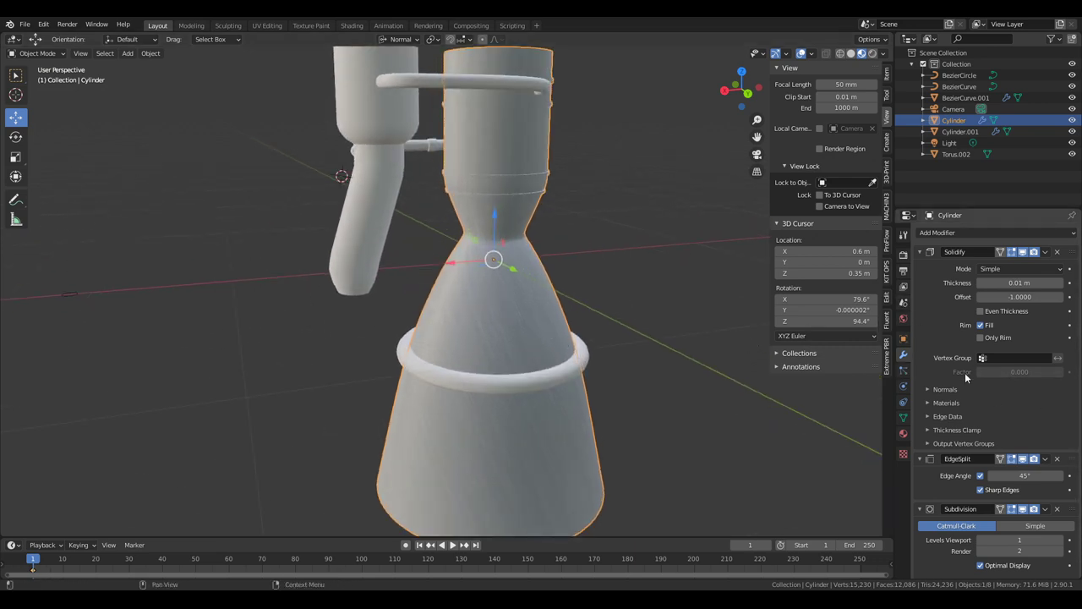
# - Set Material.001's Metallic to 0.390 and Roughness to 0.245, checking the reflections on the nozzle
pyautogui.click(904, 434)
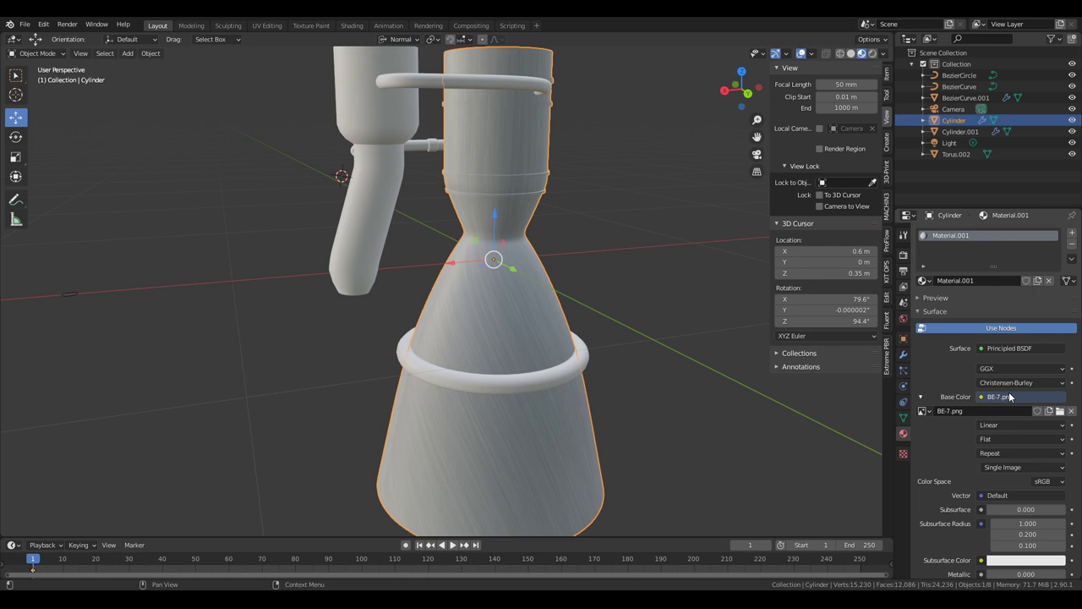
pyautogui.scroll(-2, 1008, 390)
pyautogui.moveTo(1007, 439); pyautogui.dragTo(1019, 439)
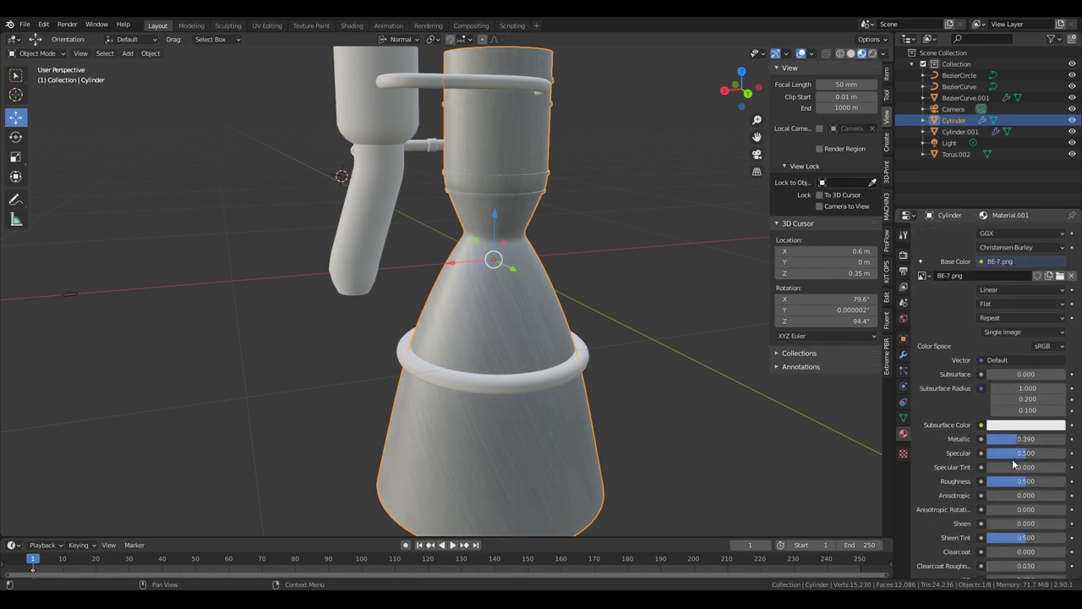
pyautogui.moveTo(1010, 481); pyautogui.dragTo(979, 481)
pyautogui.moveTo(668, 482); pyautogui.dragTo(616, 405, button='middle')
pyautogui.scroll(-3, 619, 401)
pyautogui.scroll(3, 614, 417)
pyautogui.moveTo(1018, 481); pyautogui.dragTo(1030, 481)
pyautogui.moveTo(665, 379); pyautogui.dragTo(646, 394, button='middle')
pyautogui.moveTo(549, 302); pyautogui.dragTo(600, 314, button='middle')
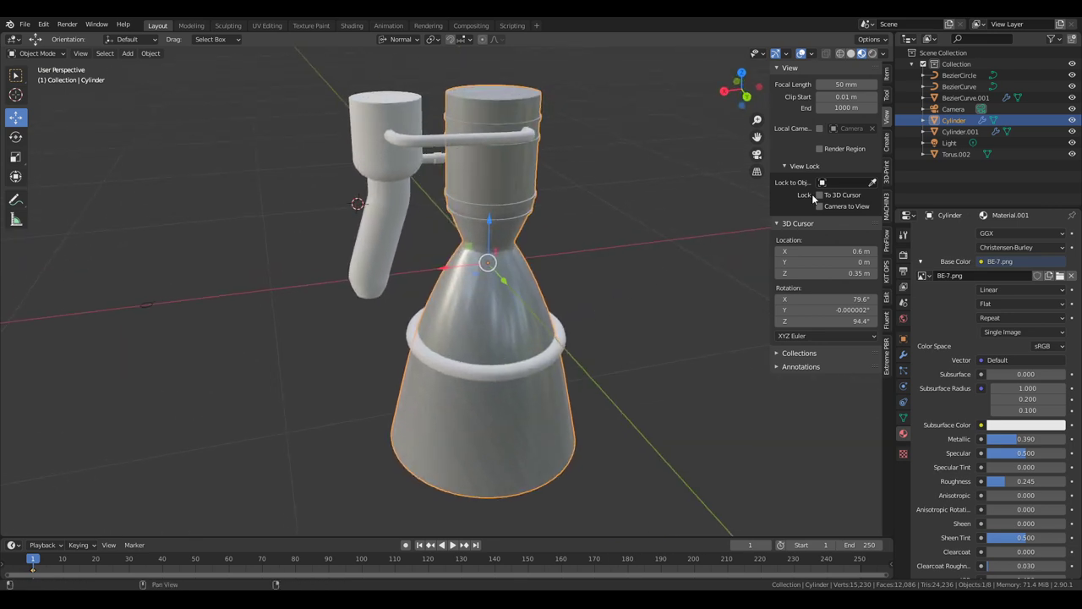
# - Add the Metal10 material from the Extreme PBR library's Metal category to the main engine cylinder
pyautogui.click(888, 359)
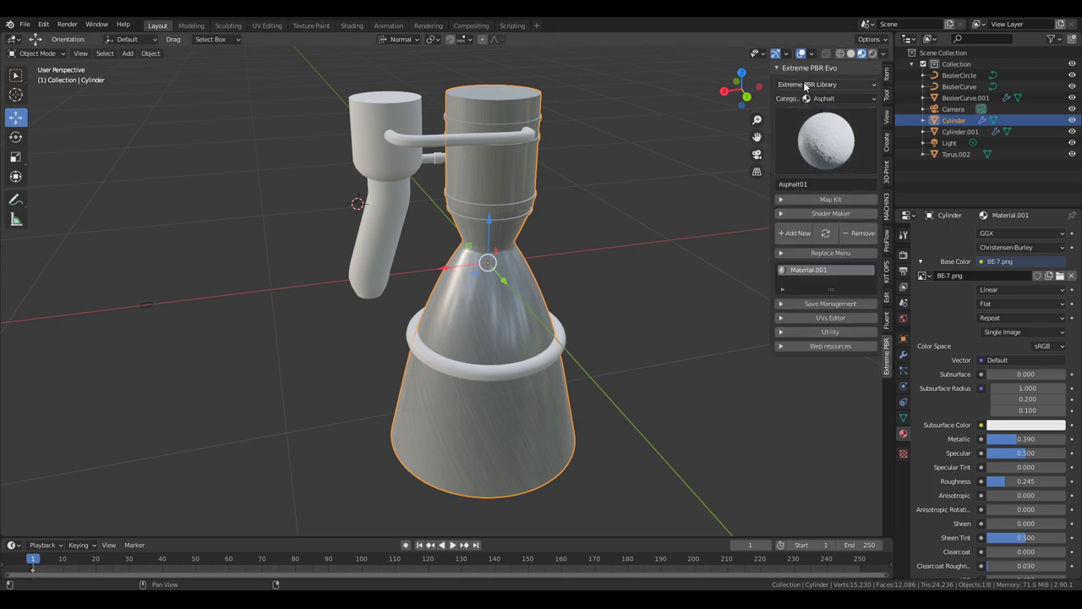
pyautogui.click(827, 99)
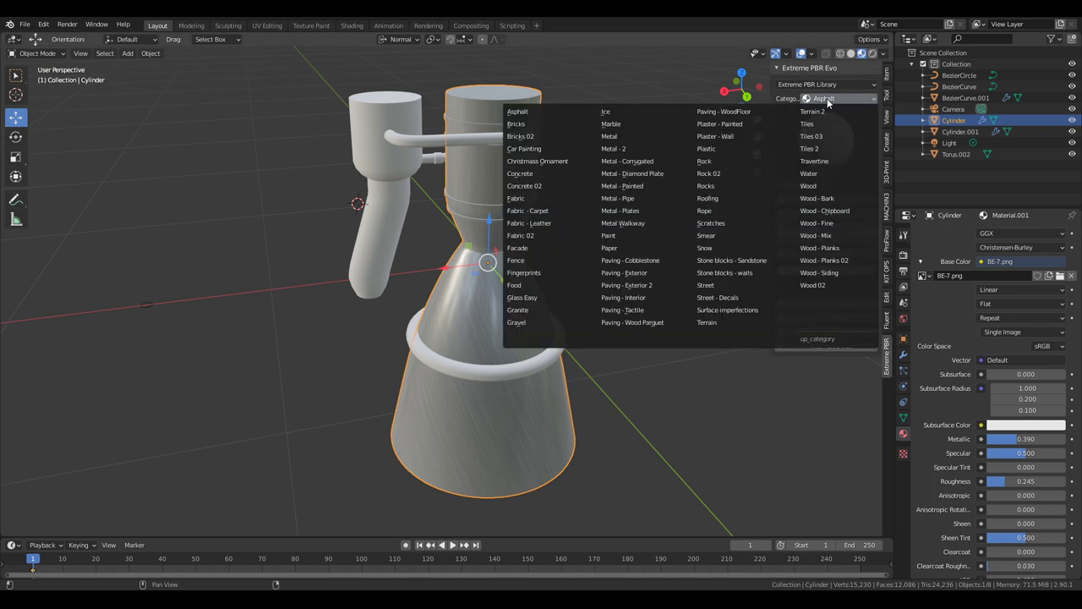
pyautogui.click(644, 136)
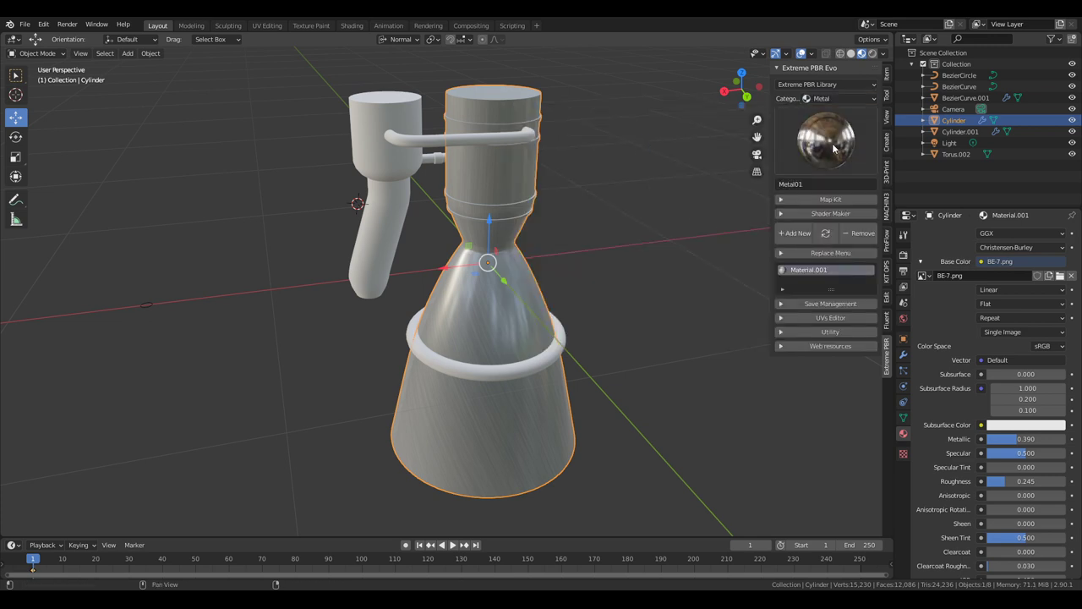
pyautogui.click(834, 98)
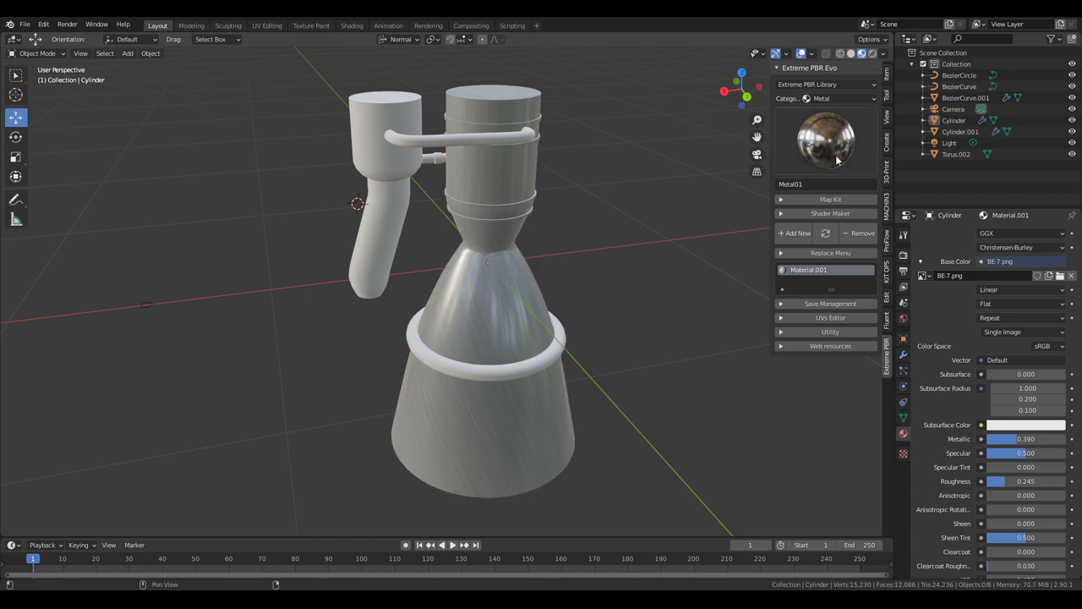
pyautogui.click(824, 140)
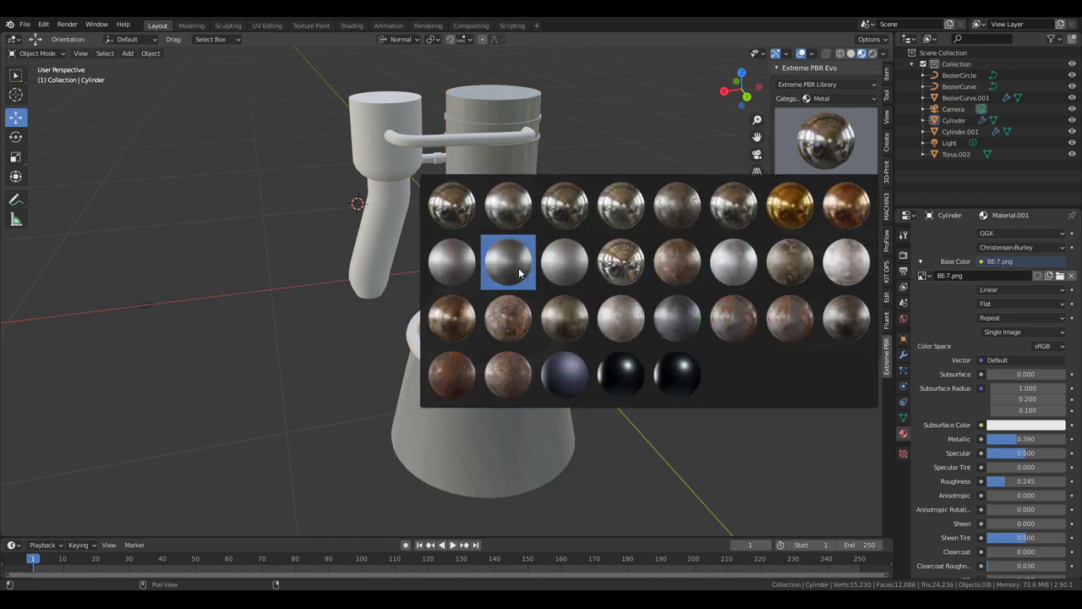
pyautogui.click(518, 268)
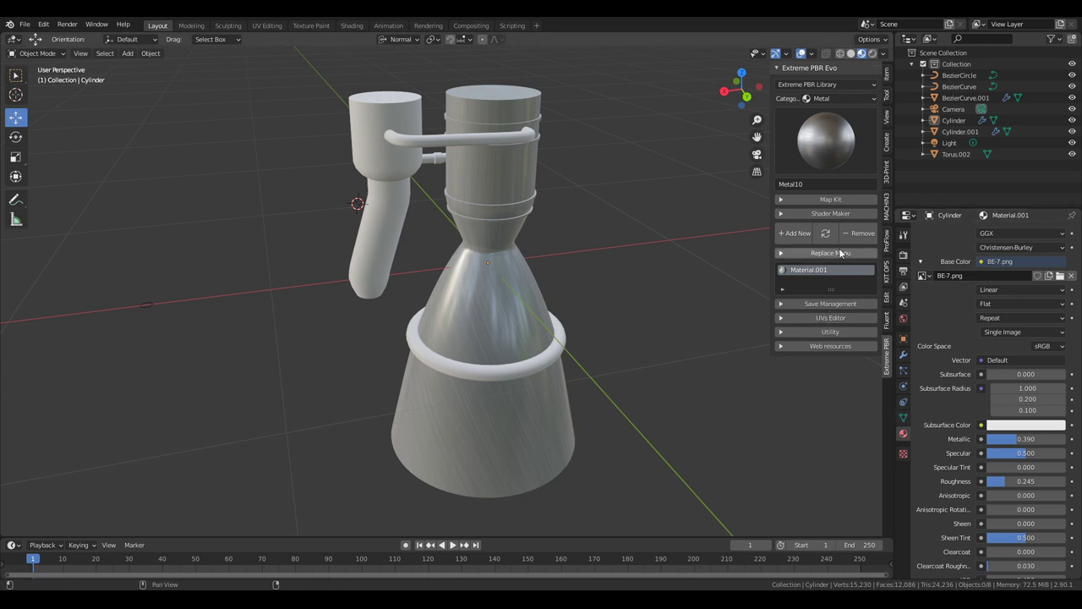
pyautogui.click(795, 232)
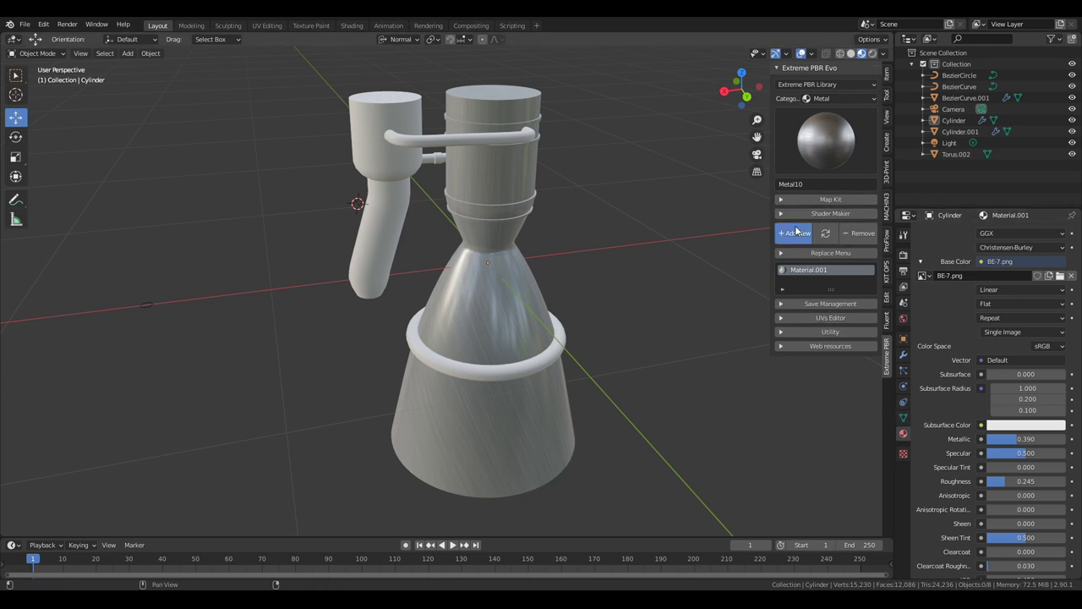
# - Remove the Material.001 slot from the main engine cylinder and inspect the Metal10 surface
pyautogui.scroll(-3, 920, 311)
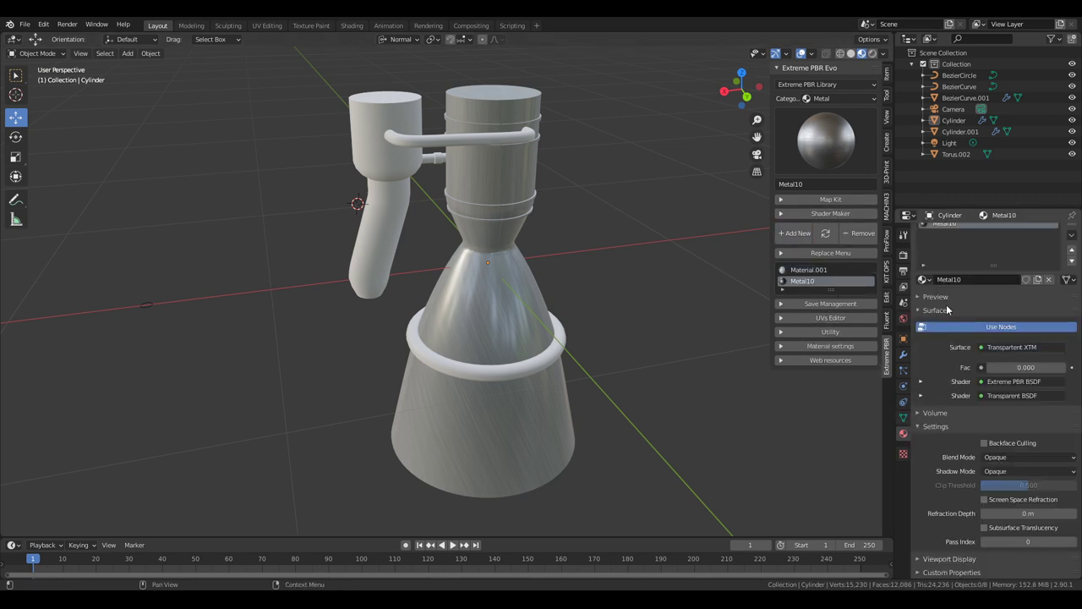
pyautogui.scroll(2, 959, 259)
pyautogui.click(956, 235)
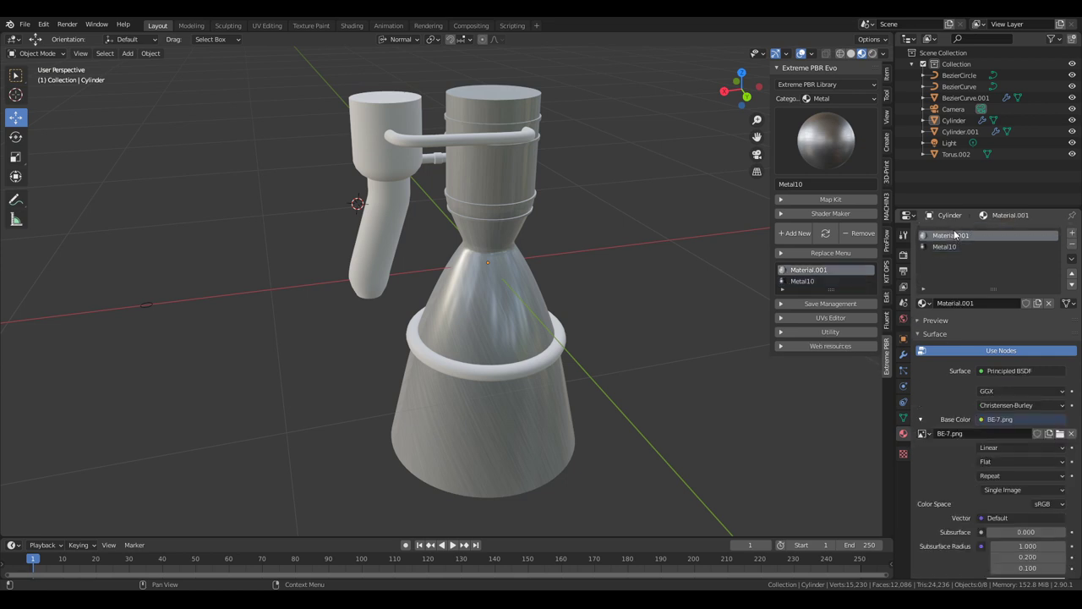
pyautogui.click(1073, 244)
pyautogui.moveTo(595, 392); pyautogui.dragTo(720, 358, button='middle')
pyautogui.moveTo(470, 484); pyautogui.dragTo(474, 305, button='middle')
pyautogui.scroll(3, 433, 258)
pyautogui.moveTo(561, 326)
pyautogui.mouseDown(button='middle')
pyautogui.moveTo(568, 300)
pyautogui.moveTo(634, 332)
pyautogui.moveTo(594, 254)
pyautogui.moveTo(525, 227)
pyautogui.moveTo(536, 278)
pyautogui.moveTo(565, 323)
pyautogui.mouseUp(button='middle')
pyautogui.scroll(-2, 569, 300)
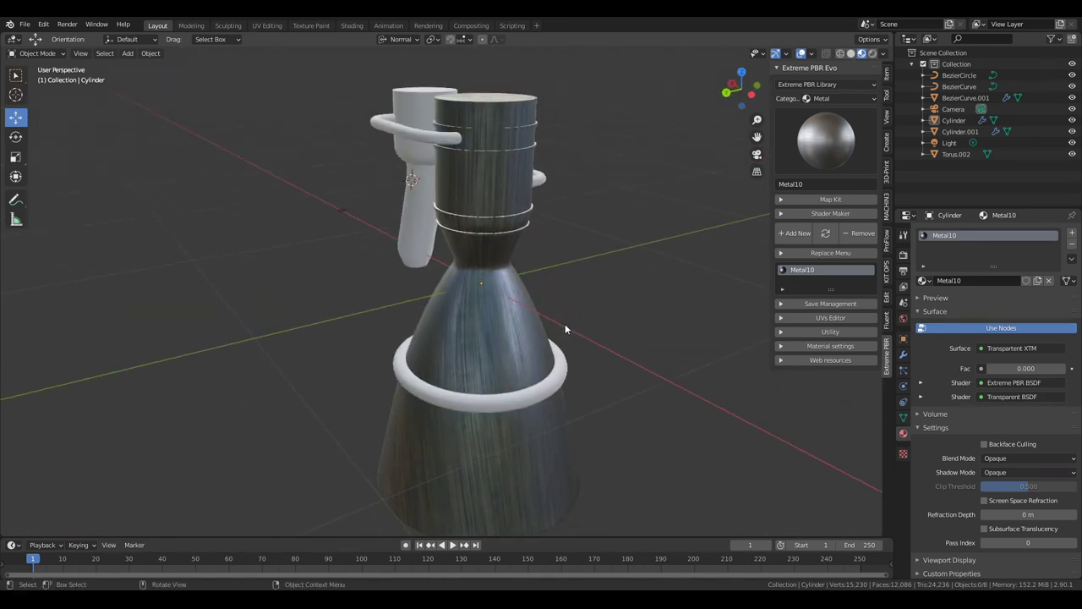
# - Replace Metal10 on the main engine cylinder with the Metal14 material from the Extreme PBR library and inspect it
pyautogui.click(825, 119)
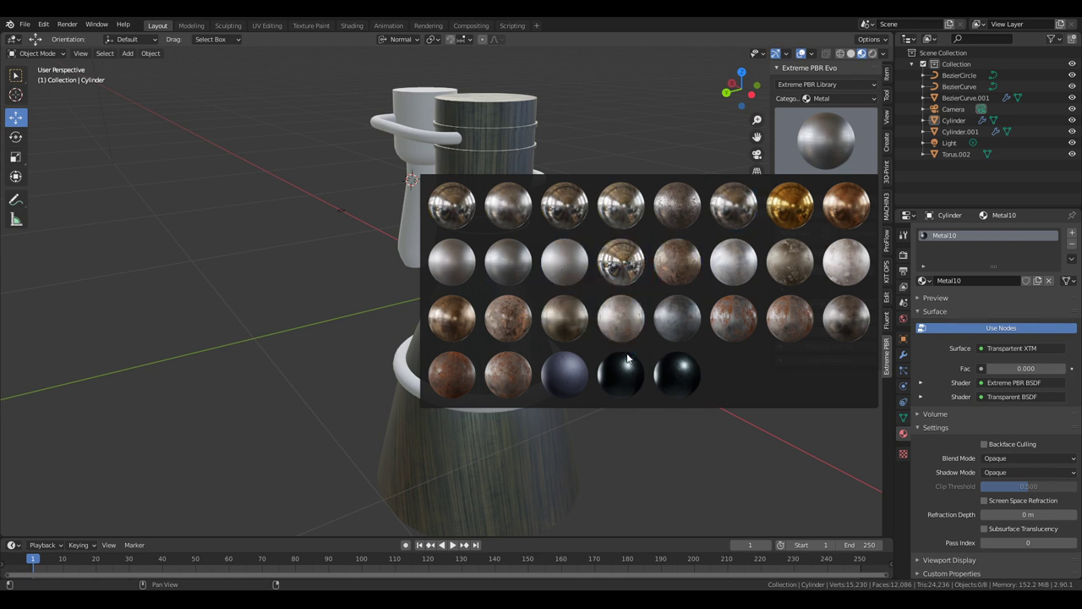
pyautogui.click(742, 264)
pyautogui.moveTo(655, 309); pyautogui.dragTo(702, 296, button='middle')
pyautogui.click(793, 233)
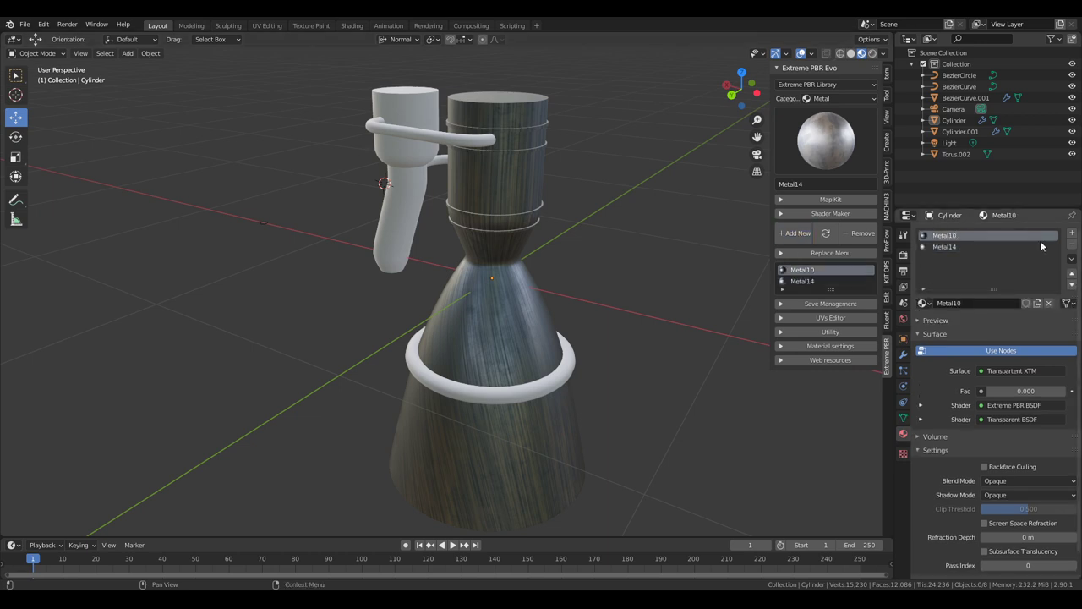
pyautogui.moveTo(652, 370); pyautogui.dragTo(529, 337, button='middle')
pyautogui.scroll(-2, 608, 267)
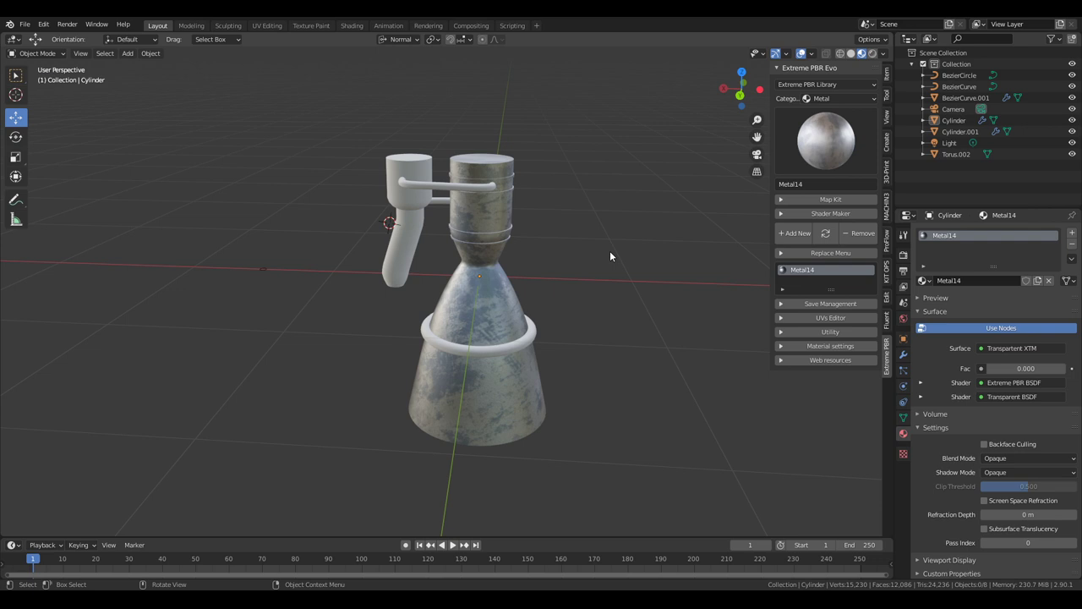
pyautogui.moveTo(609, 251); pyautogui.dragTo(504, 144, button='middle')
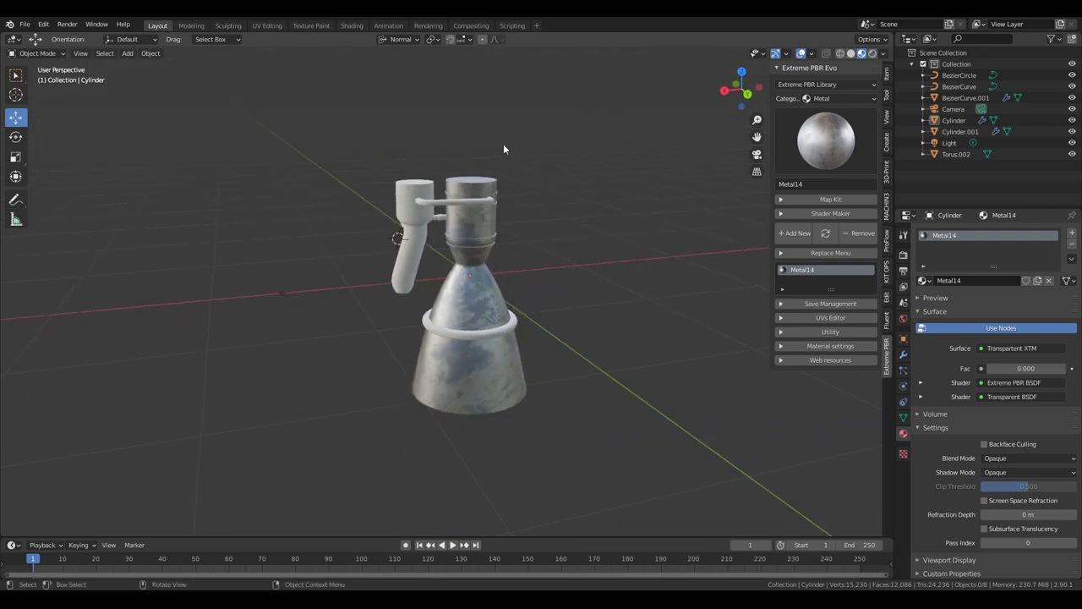
# - Check the Metal14 diffuse texture and the cylinder's modifiers in the Texture Paint workspace, and return to Layout
pyautogui.click(299, 23)
pyautogui.scroll(-5, 246, 271)
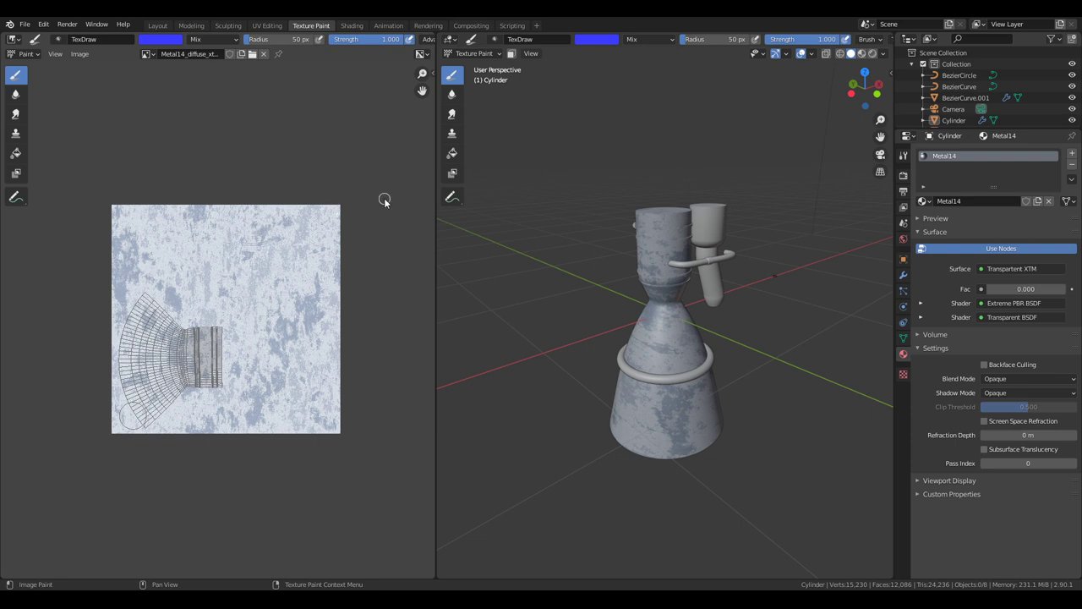
pyautogui.click(903, 275)
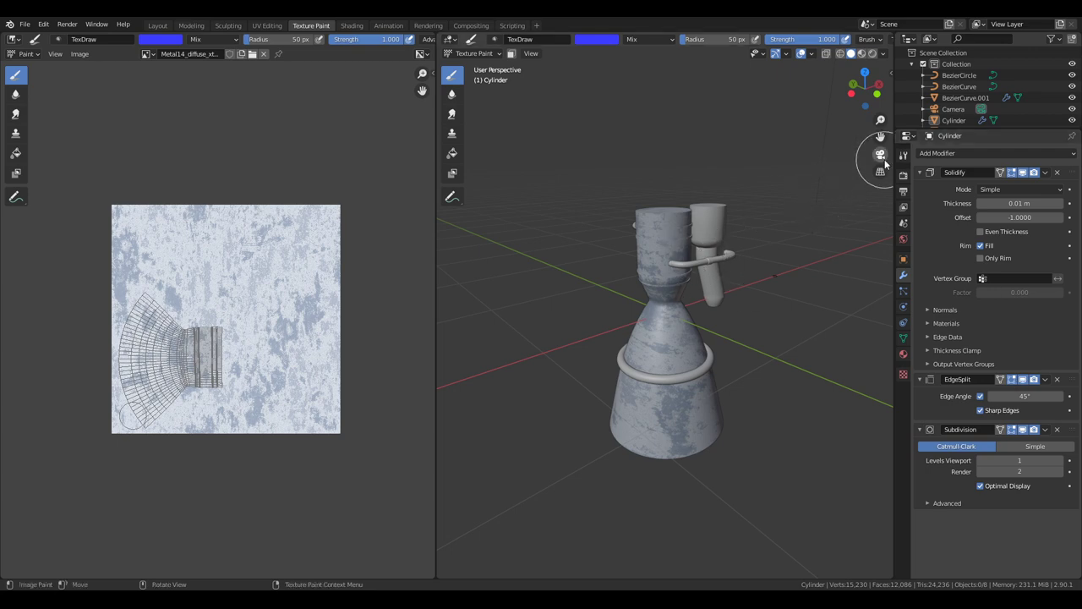
pyautogui.click(159, 25)
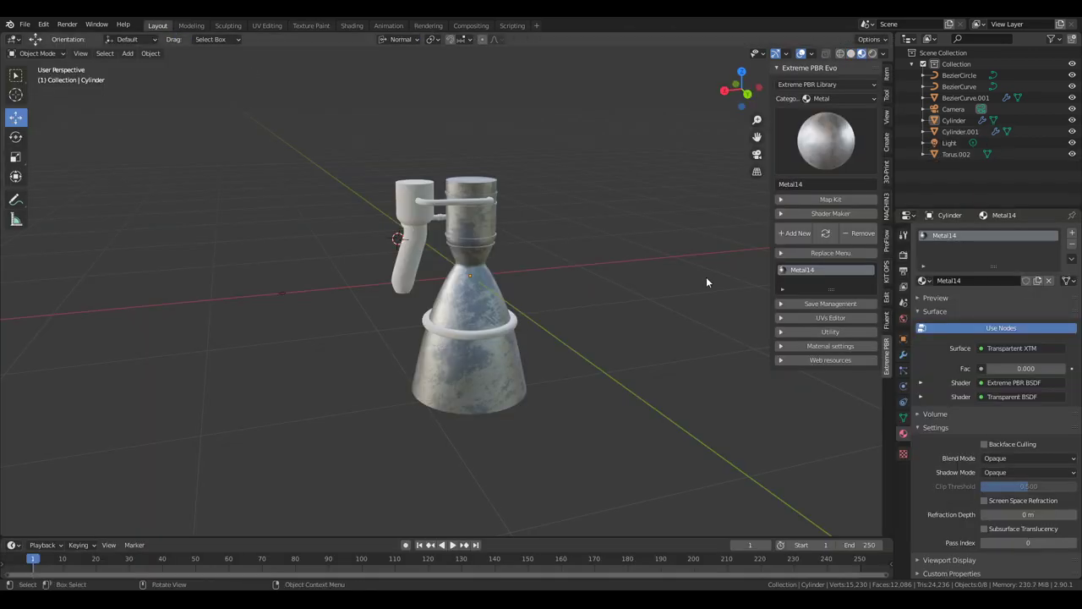
# - In the UV Editing workspace, add an empty material slot to the main engine cylinder and remove its Metal14 slot
pyautogui.click(266, 25)
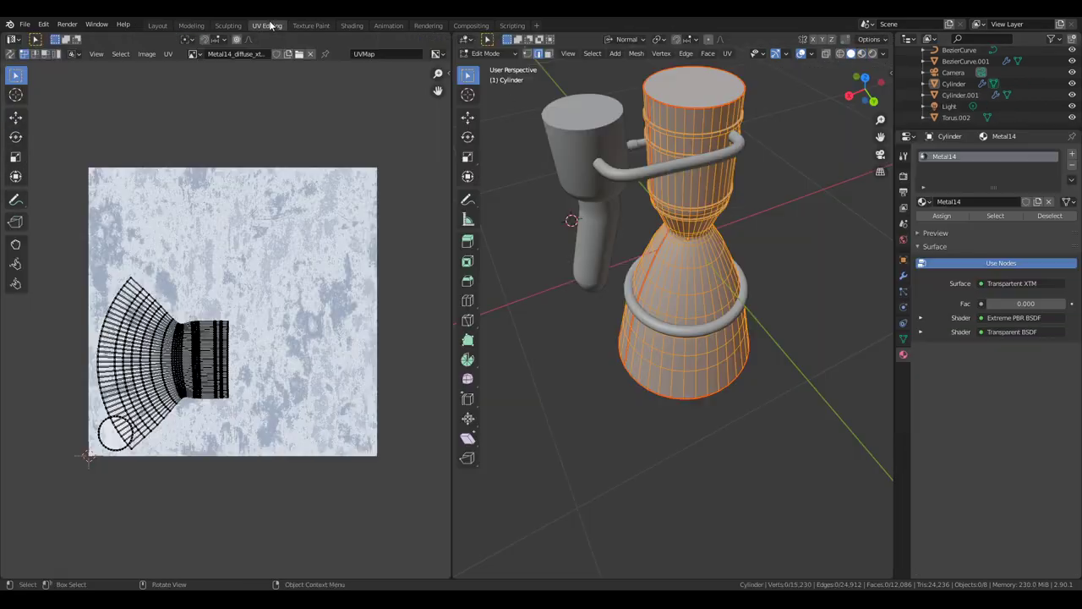
pyautogui.click(903, 276)
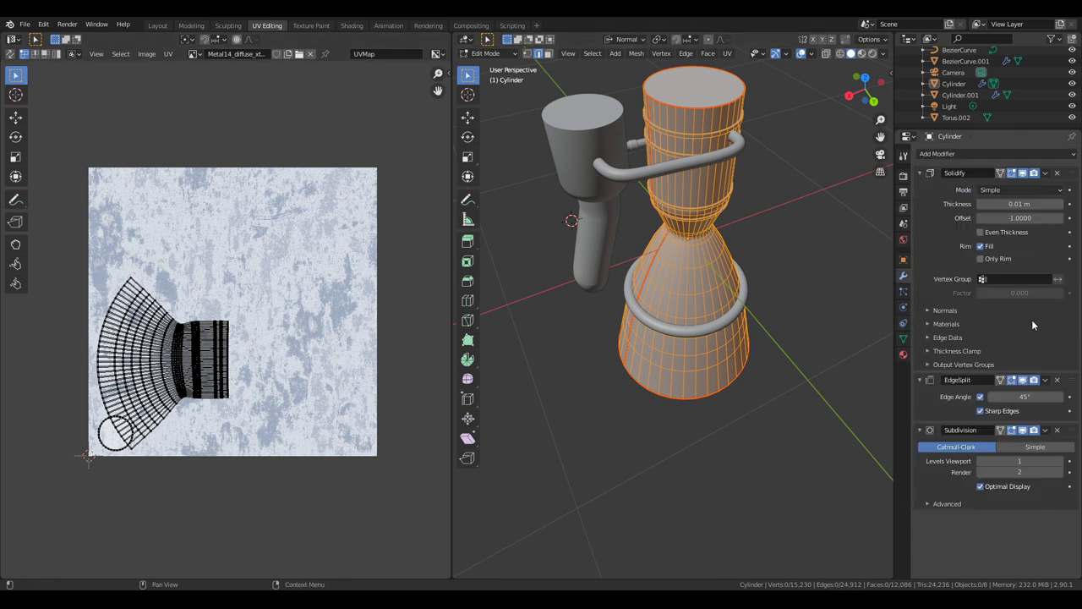
pyautogui.click(903, 354)
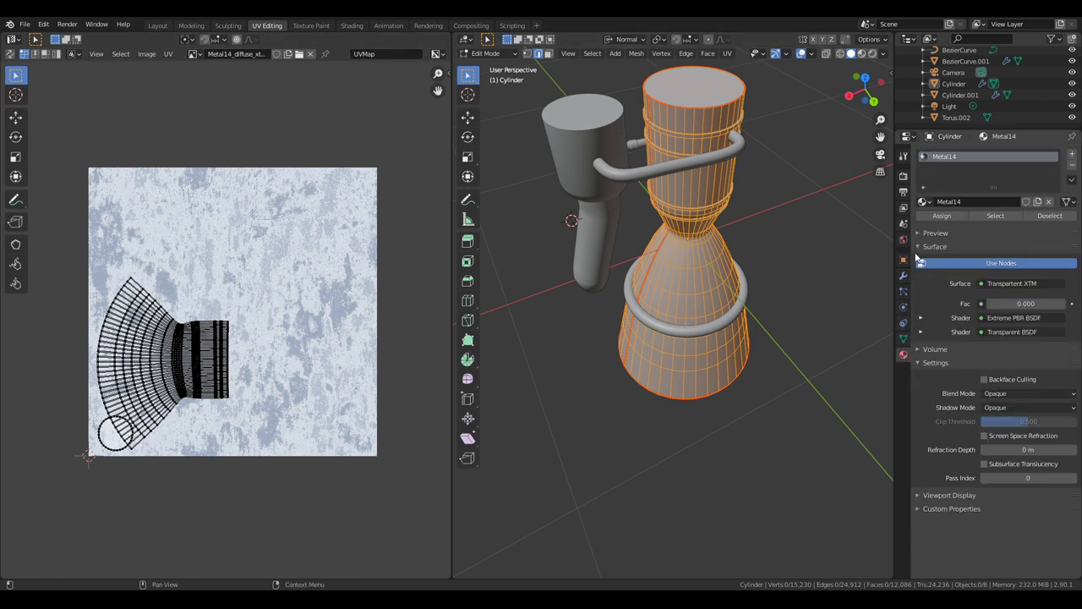
pyautogui.click(1073, 166)
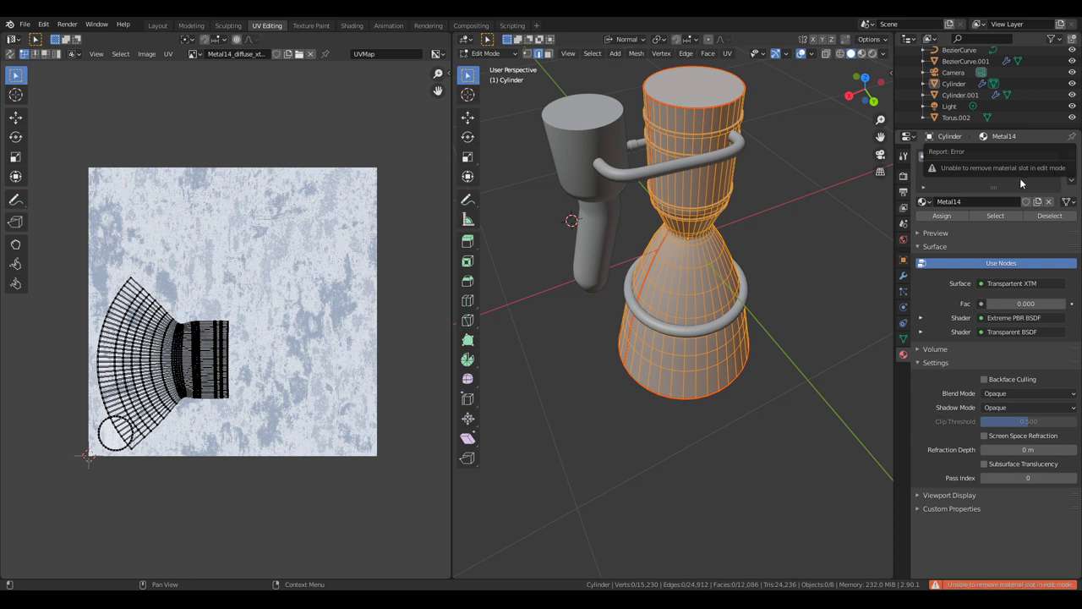
pyautogui.click(1074, 168)
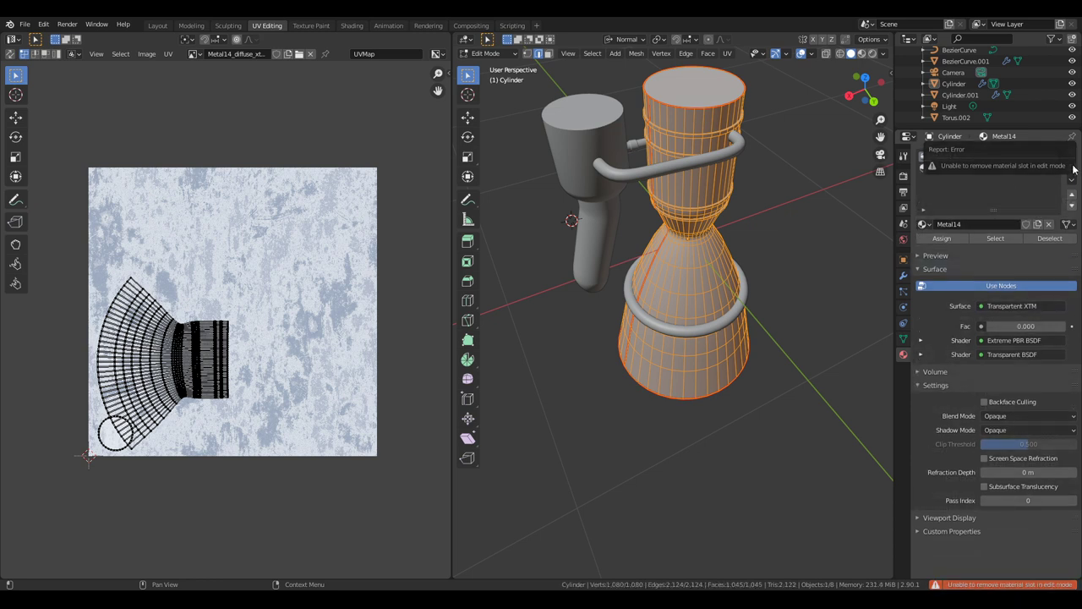
pyautogui.press('Tab')
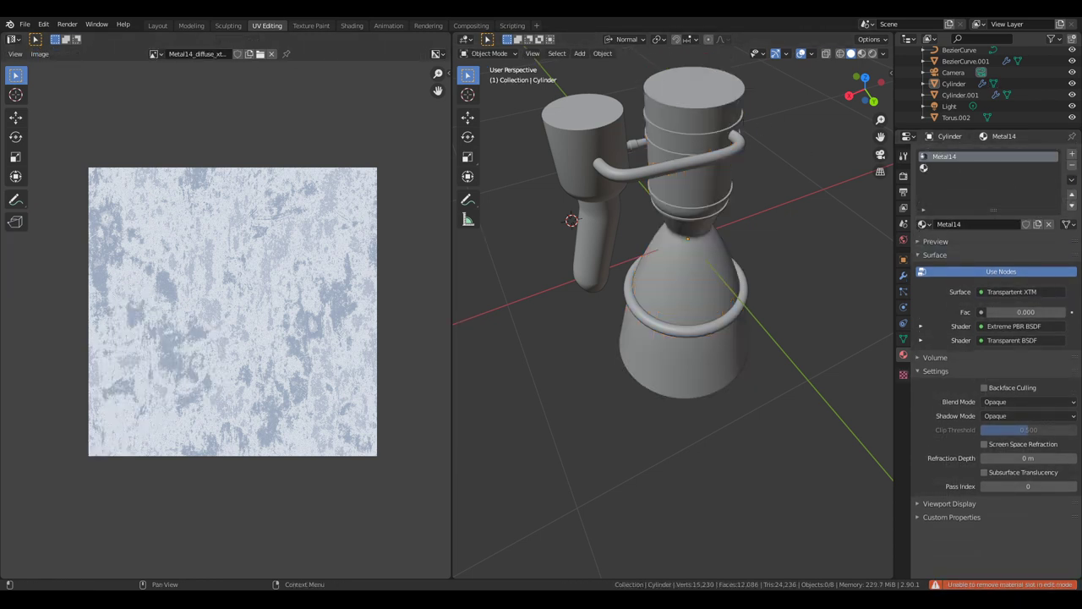
pyautogui.click(1072, 166)
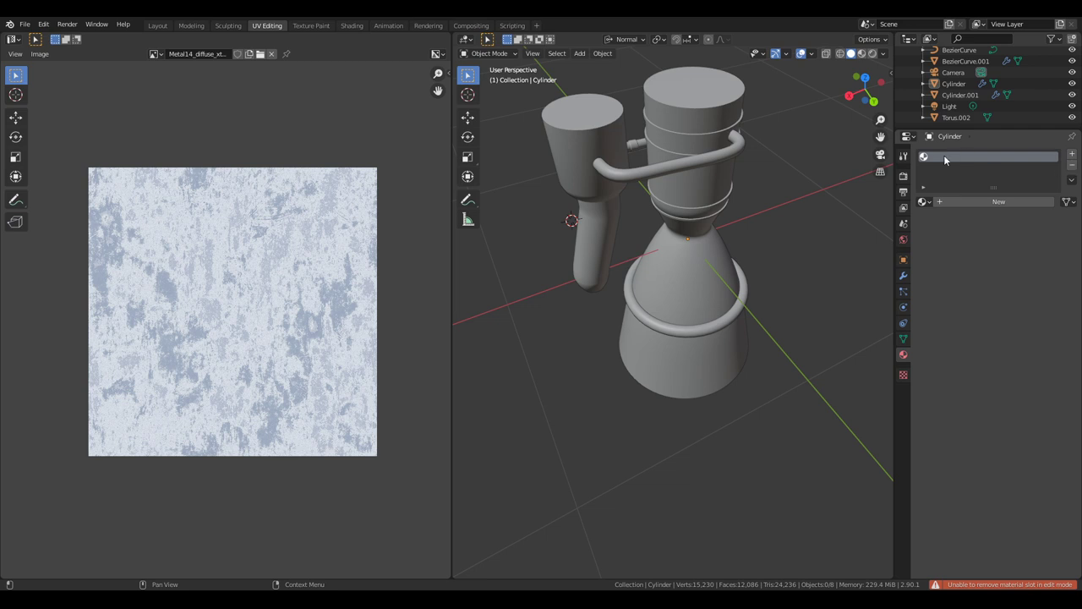
# - Create a new material for the main engine cylinder with Metal17_diffuse_xtm.jpg as the image texture of its Base Color
pyautogui.click(962, 203)
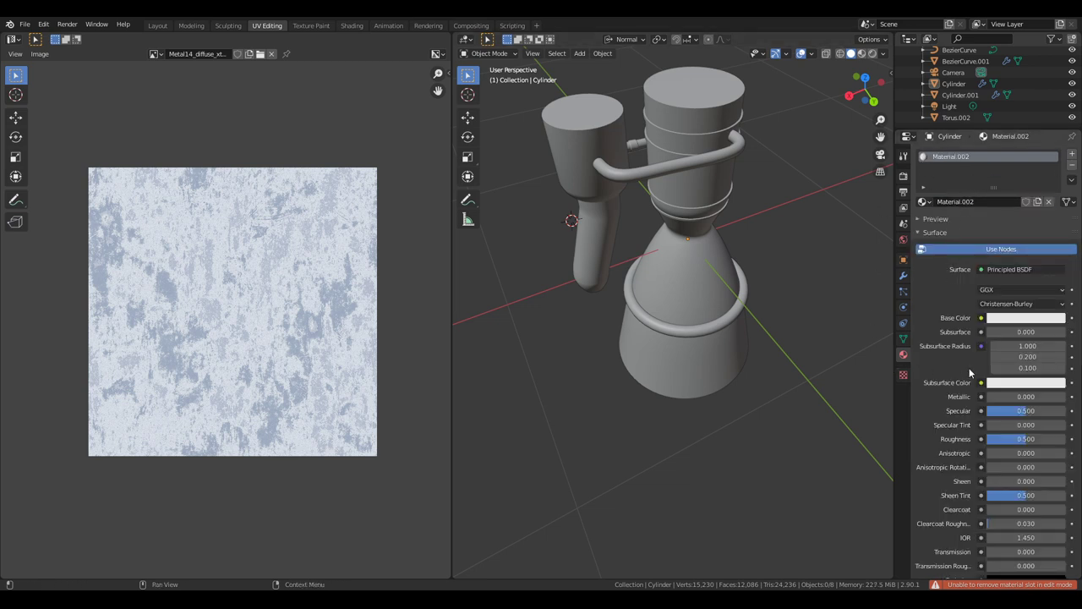
pyautogui.click(984, 319)
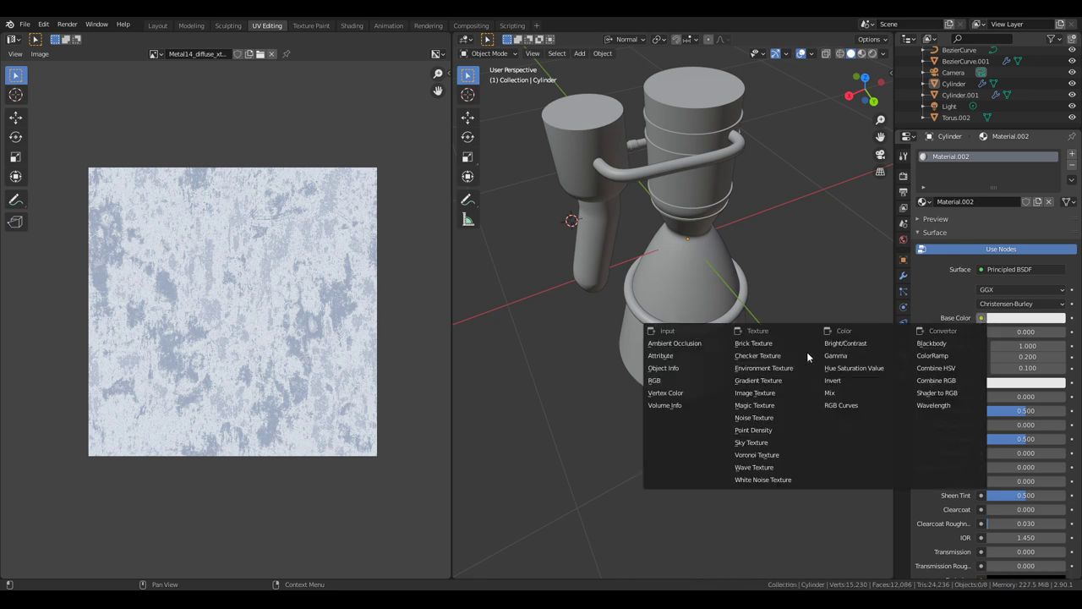
pyautogui.click(770, 387)
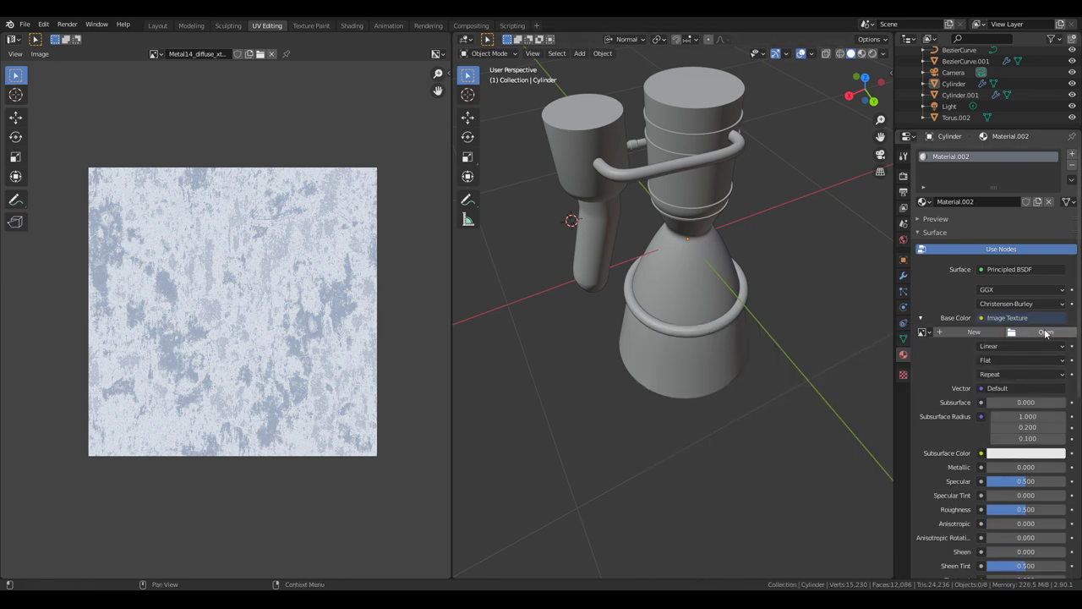
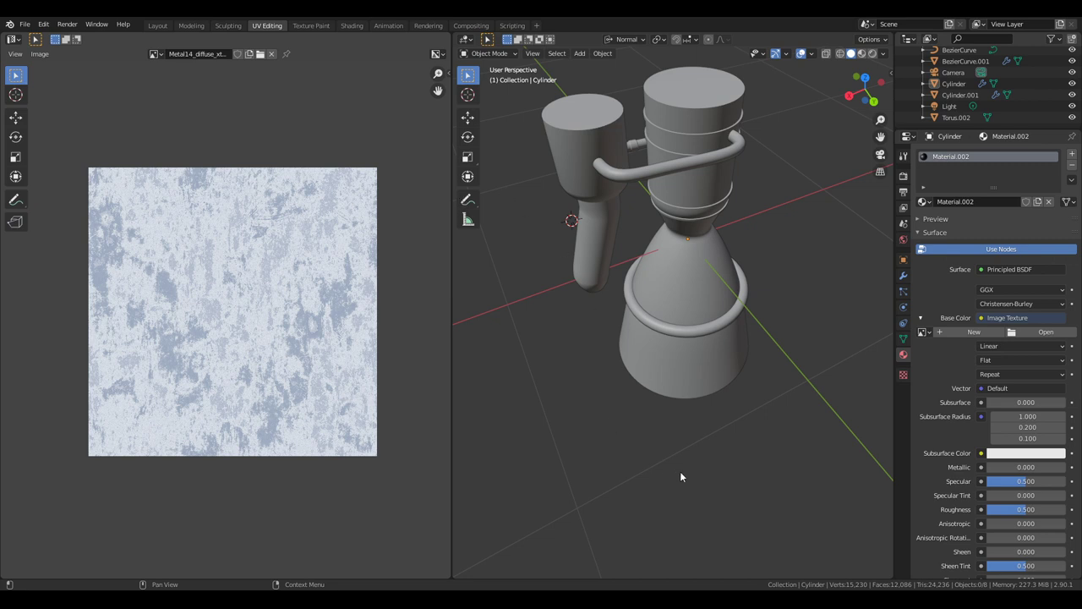
pyautogui.click(924, 331)
pyautogui.click(1015, 416)
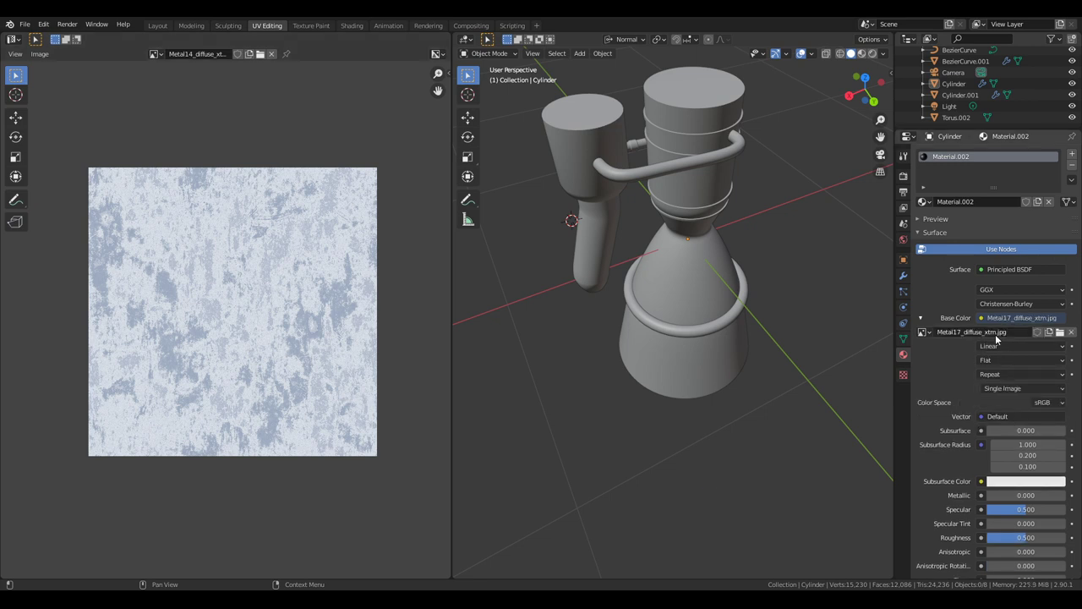
# - Display the Metal17_diffuse_xtm.jpg image in the UV editor
pyautogui.moveTo(637, 423); pyautogui.dragTo(652, 406, button='middle')
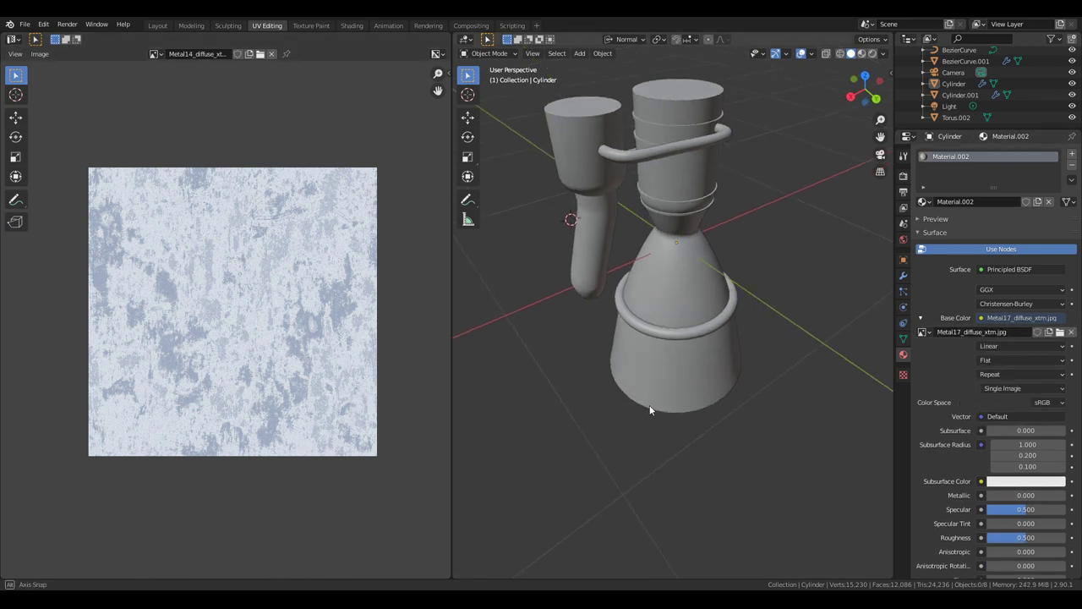
pyautogui.click(161, 55)
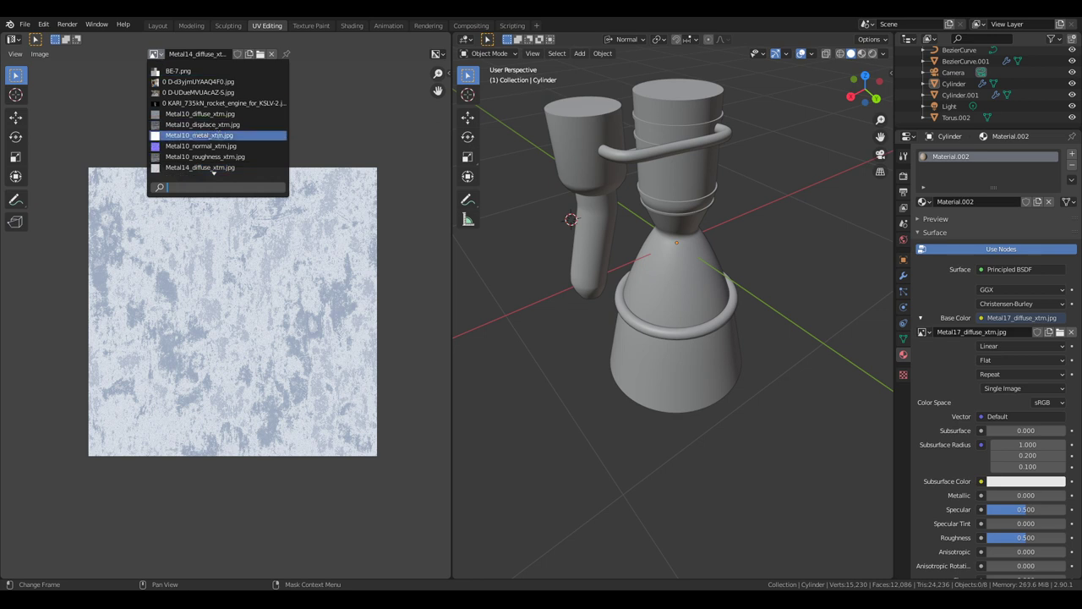
pyautogui.scroll(-1, 220, 167)
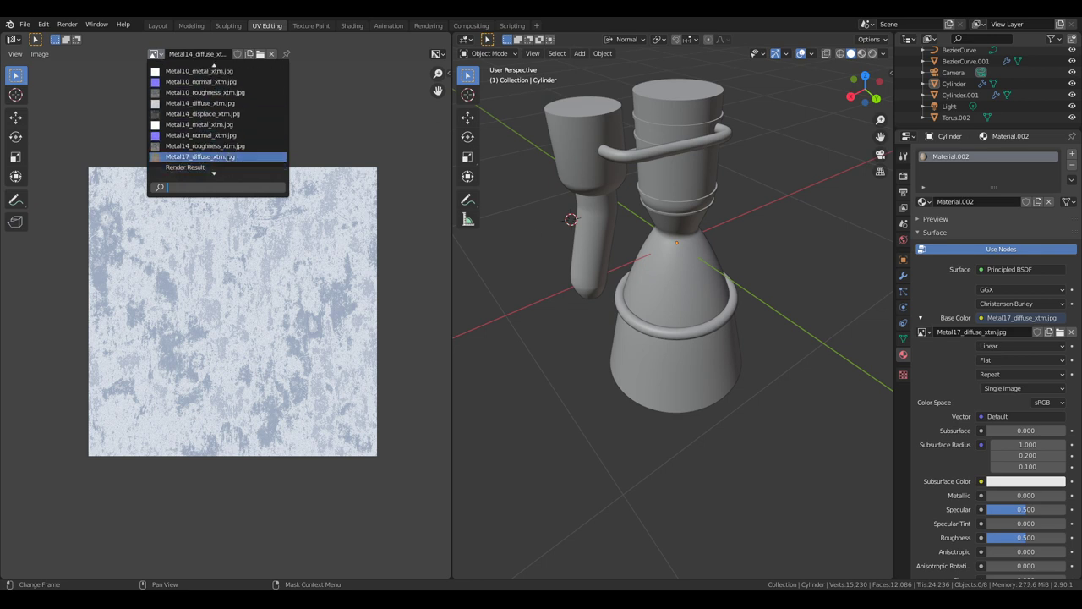
pyautogui.click(203, 157)
pyautogui.moveTo(573, 456); pyautogui.dragTo(668, 436, button='middle')
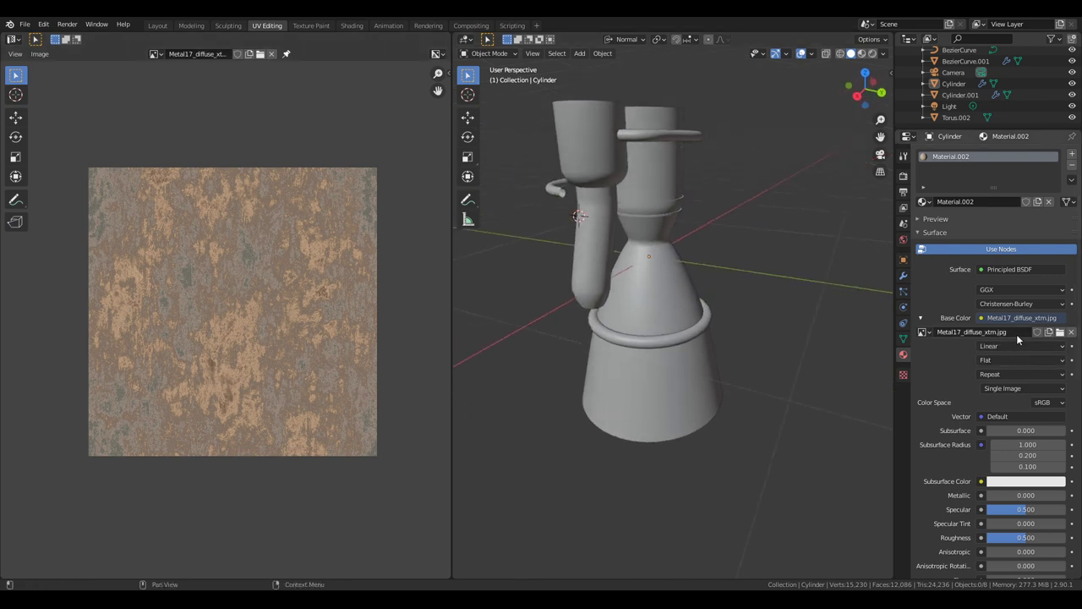
# - Set the 3D viewport to Material Preview shading and inspect the Metal17 texture on the main engine cylinder
pyautogui.click(862, 53)
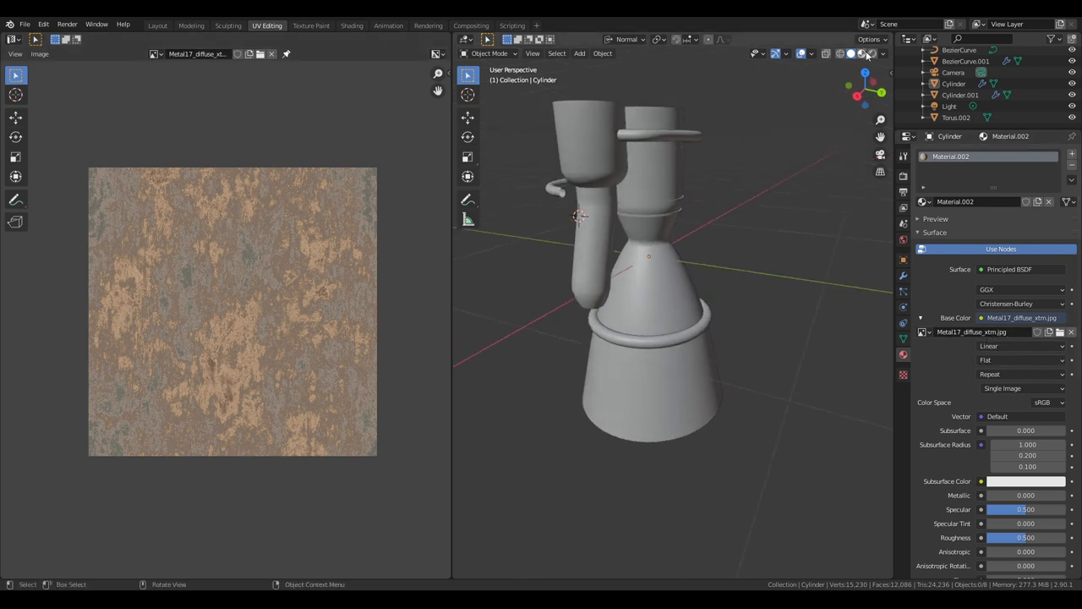
pyautogui.moveTo(762, 372); pyautogui.dragTo(689, 355, button='middle')
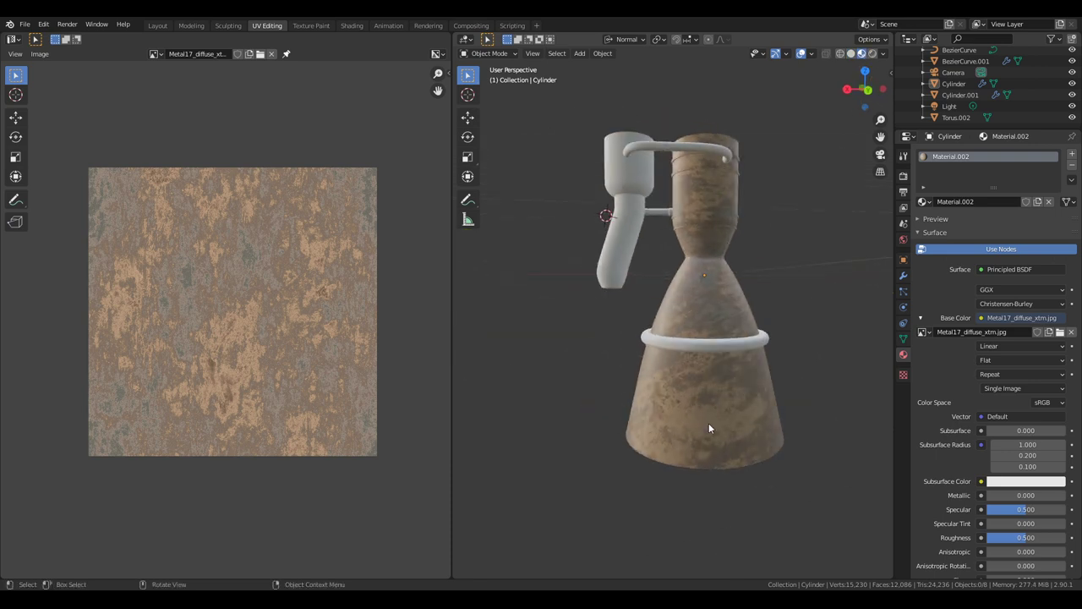
pyautogui.scroll(-3, 724, 407)
pyautogui.moveTo(724, 407); pyautogui.dragTo(668, 355, button='middle')
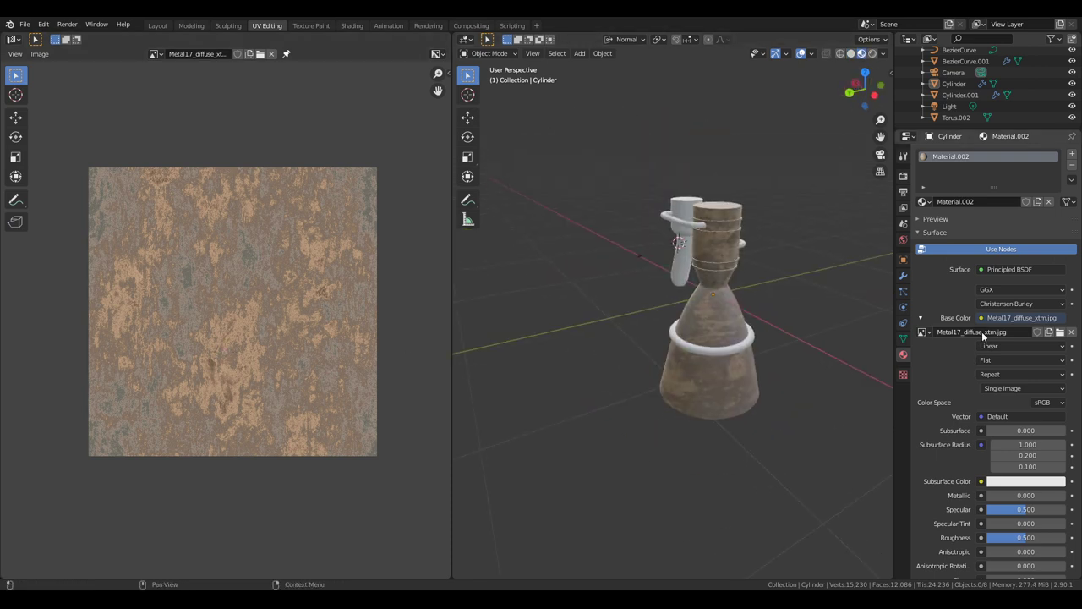
pyautogui.click(924, 332)
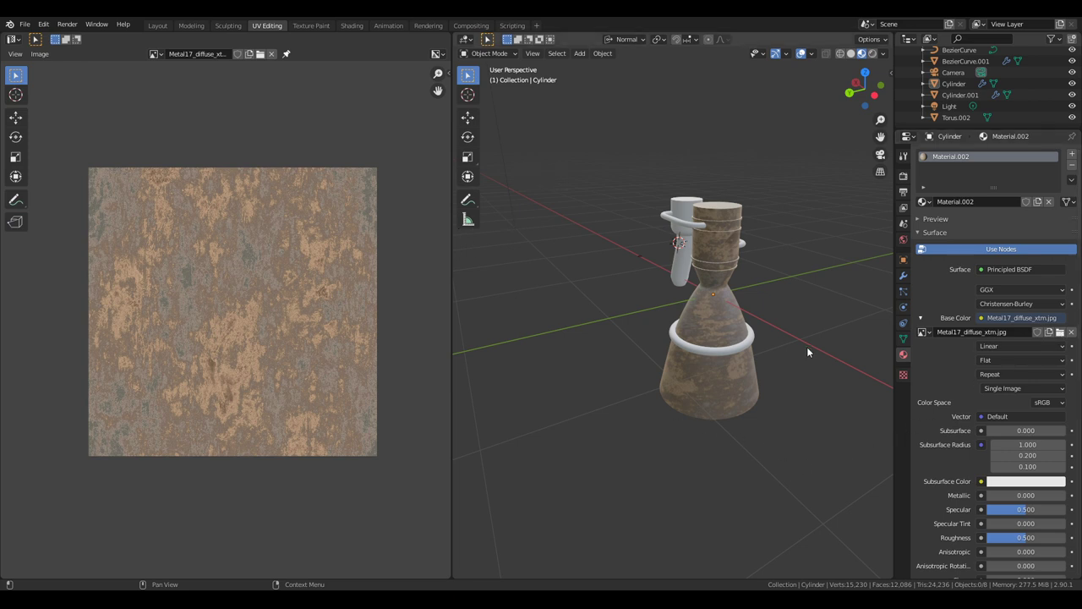
# - Check the main cylinder's UV layout against the Metal17 texture in Edit Mode, and view the whole engine in the Layout workspace
pyautogui.click(684, 386)
pyautogui.press('Tab')
pyautogui.press('KP_Decimal')
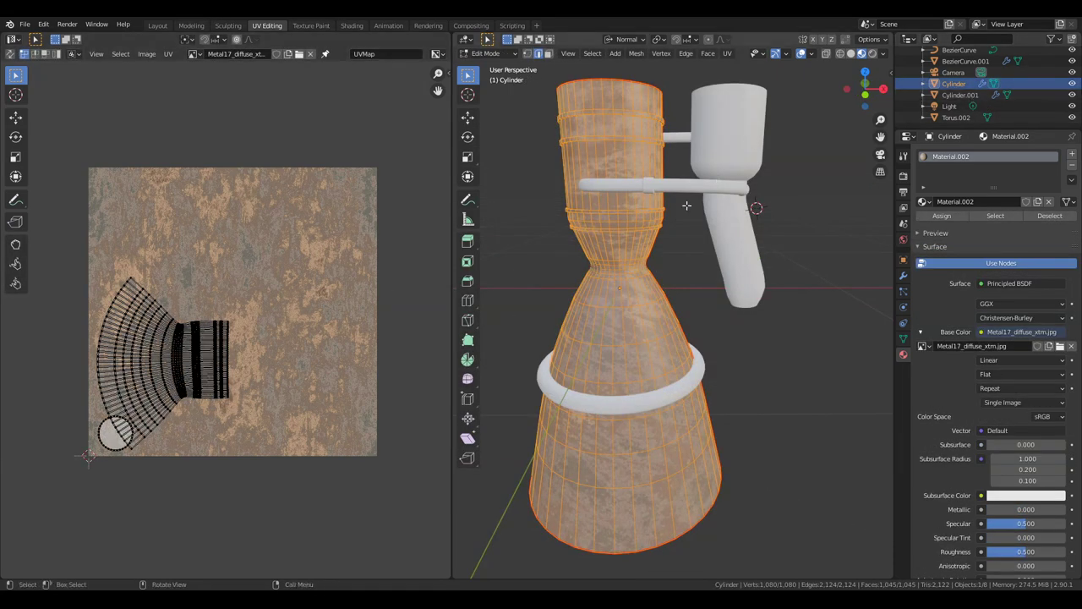
pyautogui.press('Tab')
pyautogui.click(157, 25)
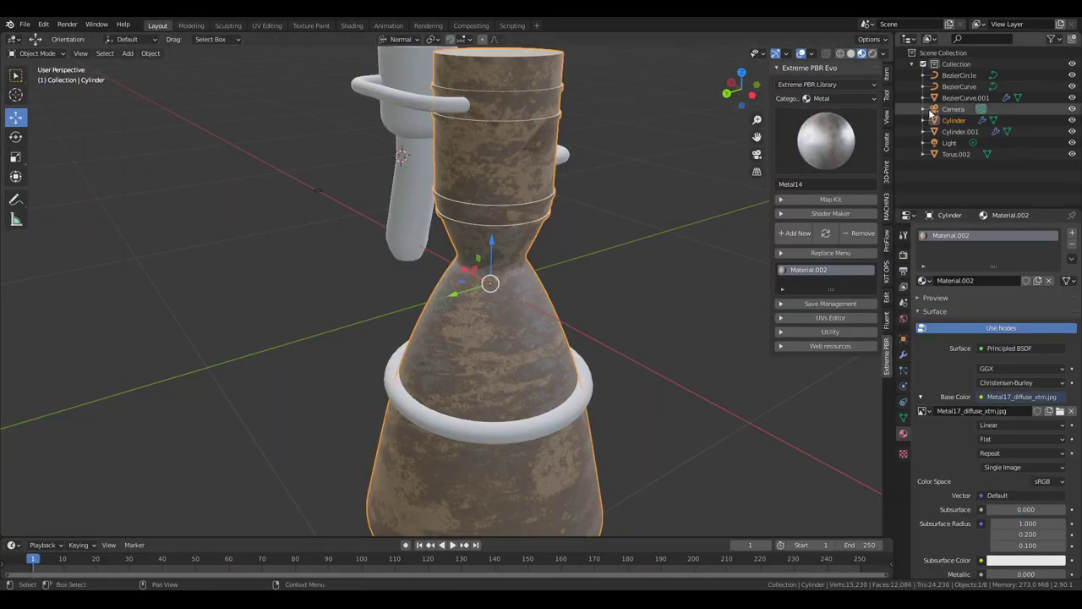
pyautogui.scroll(-5, 782, 385)
pyautogui.moveTo(782, 384); pyautogui.dragTo(622, 319, button='middle')
pyautogui.scroll(-1, 623, 319)
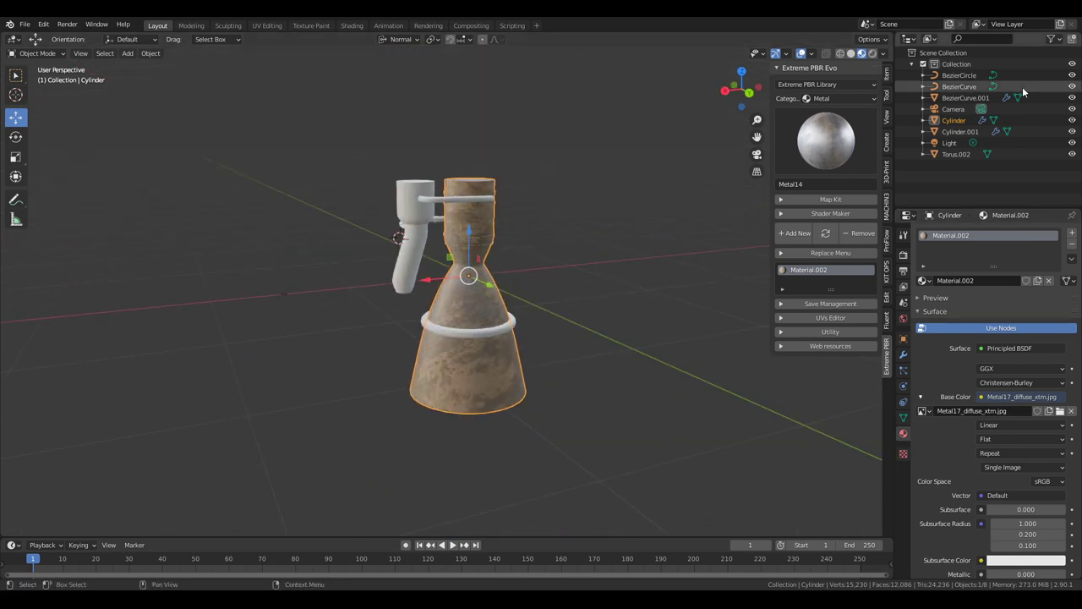
# - Try Material.002 and Metal10 as materials on the side cylinder
pyautogui.click(965, 131)
pyautogui.click(922, 280)
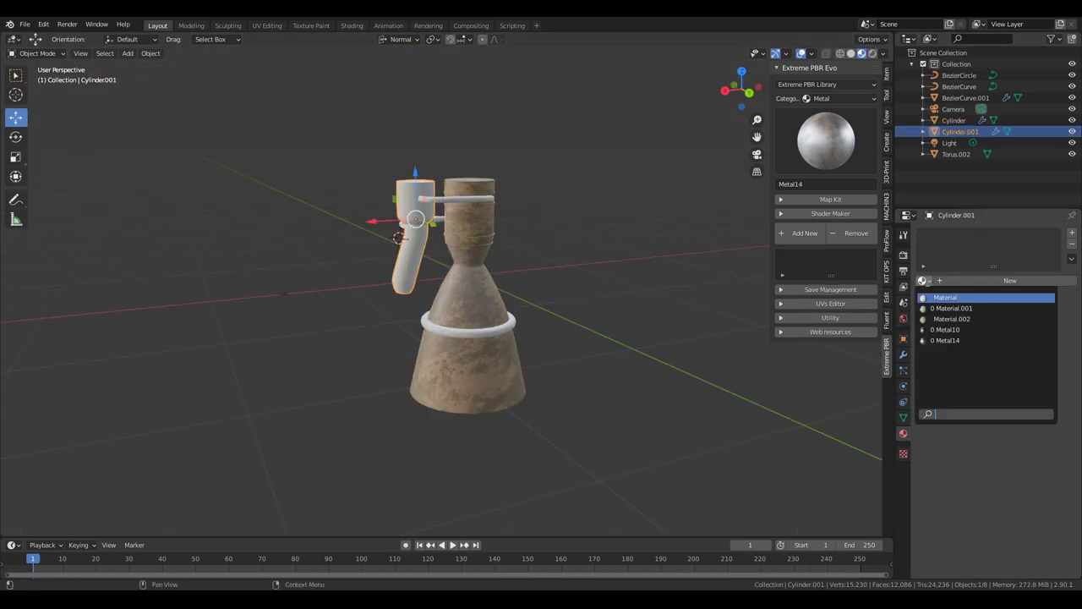
pyautogui.click(952, 318)
pyautogui.scroll(2, 610, 309)
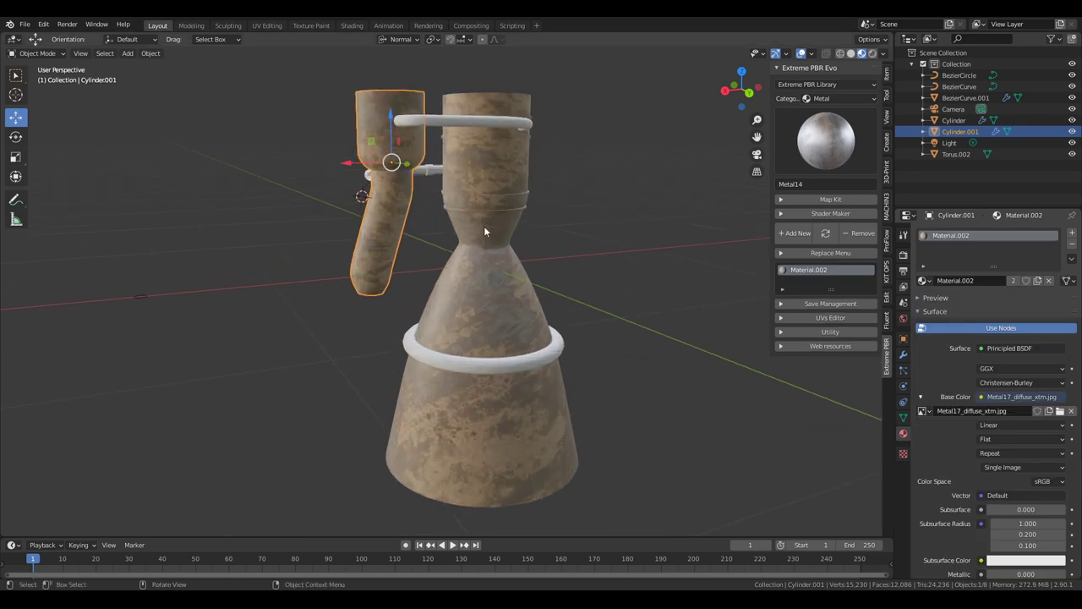
pyautogui.click(922, 280)
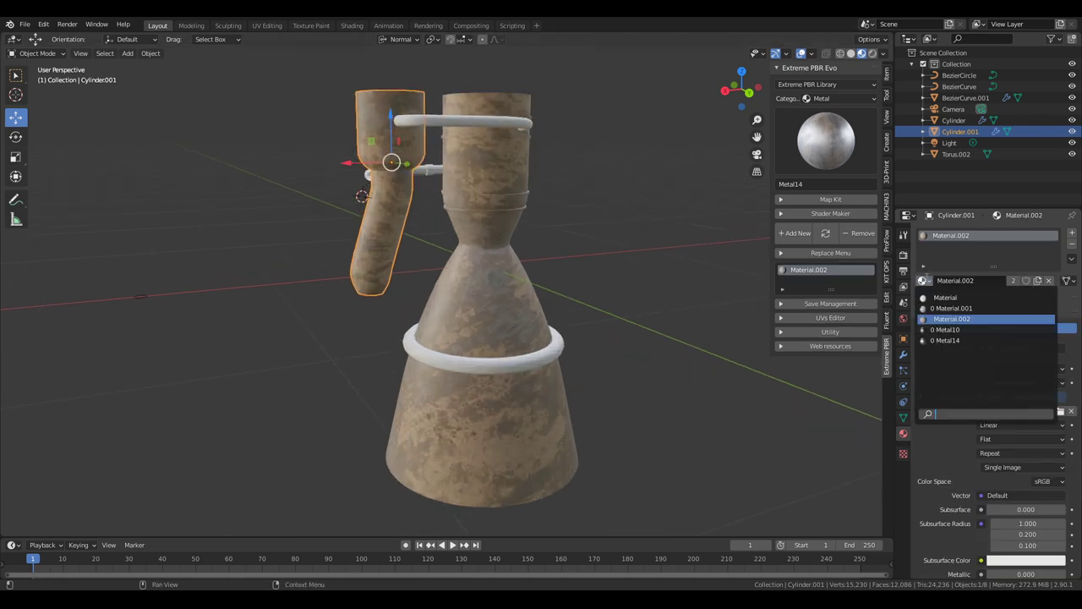
pyautogui.click(945, 330)
pyautogui.moveTo(653, 284); pyautogui.dragTo(432, 246, button='middle')
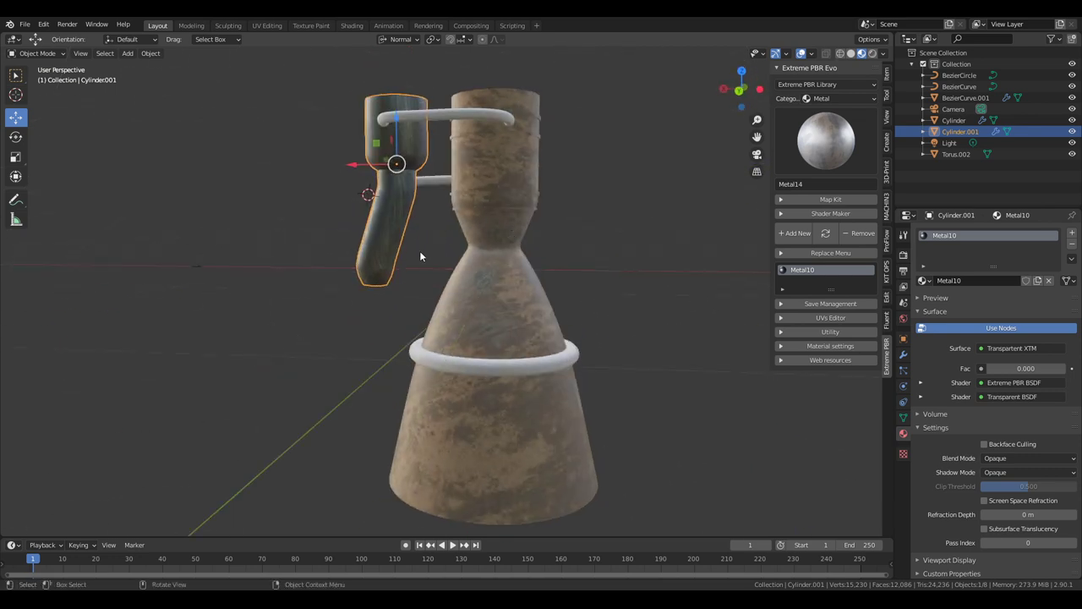
# - Assign the existing Metal14 material to the side cylinder and inspect it from several angles
pyautogui.click(923, 280)
pyautogui.click(947, 340)
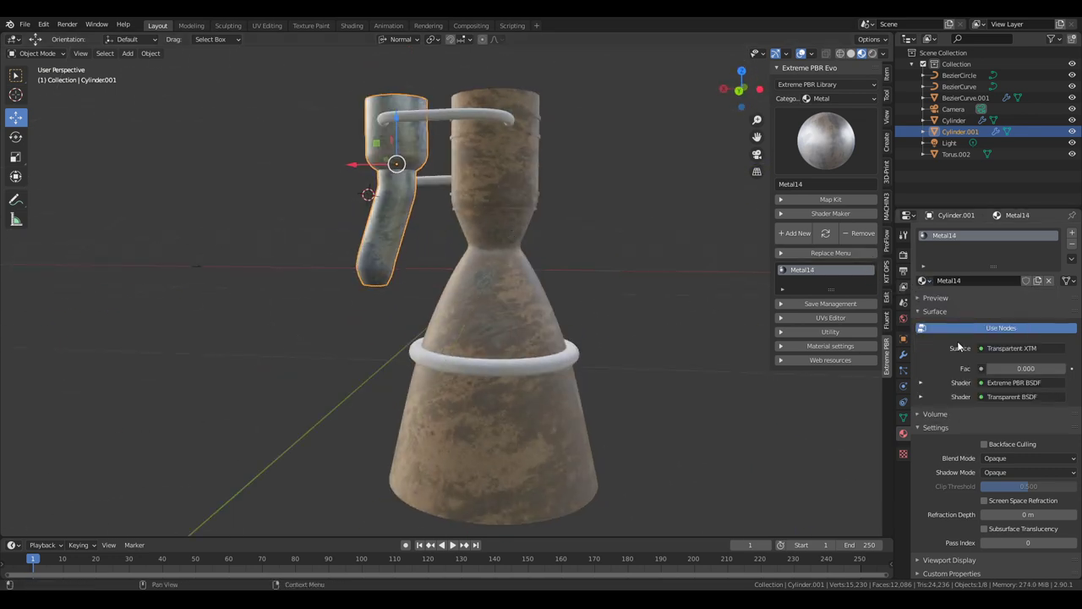
pyautogui.moveTo(400, 228); pyautogui.dragTo(448, 227, button='middle')
pyautogui.click(925, 280)
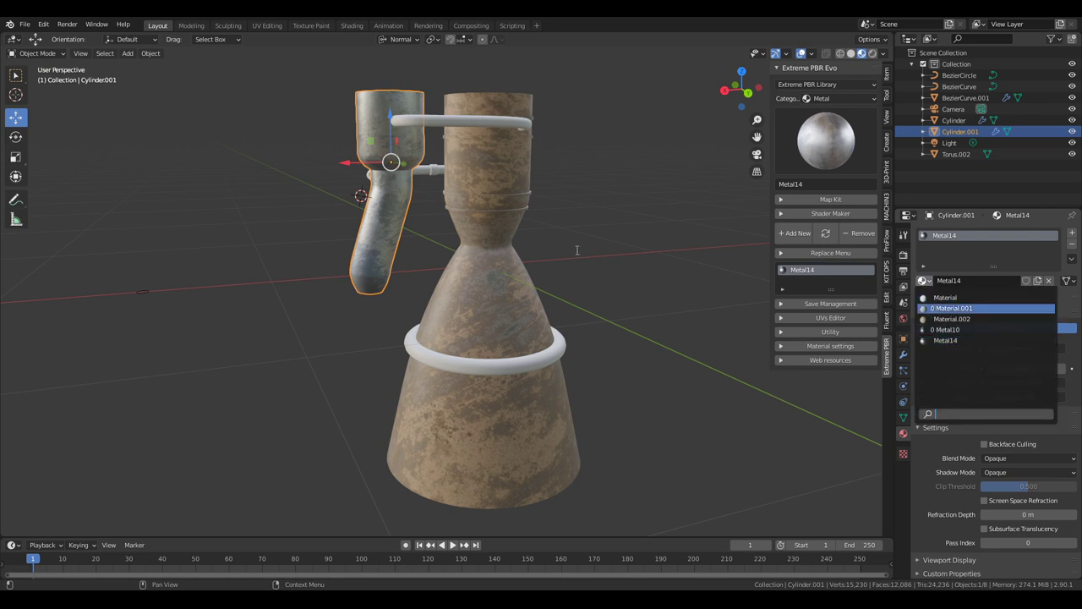
pyautogui.press('Escape')
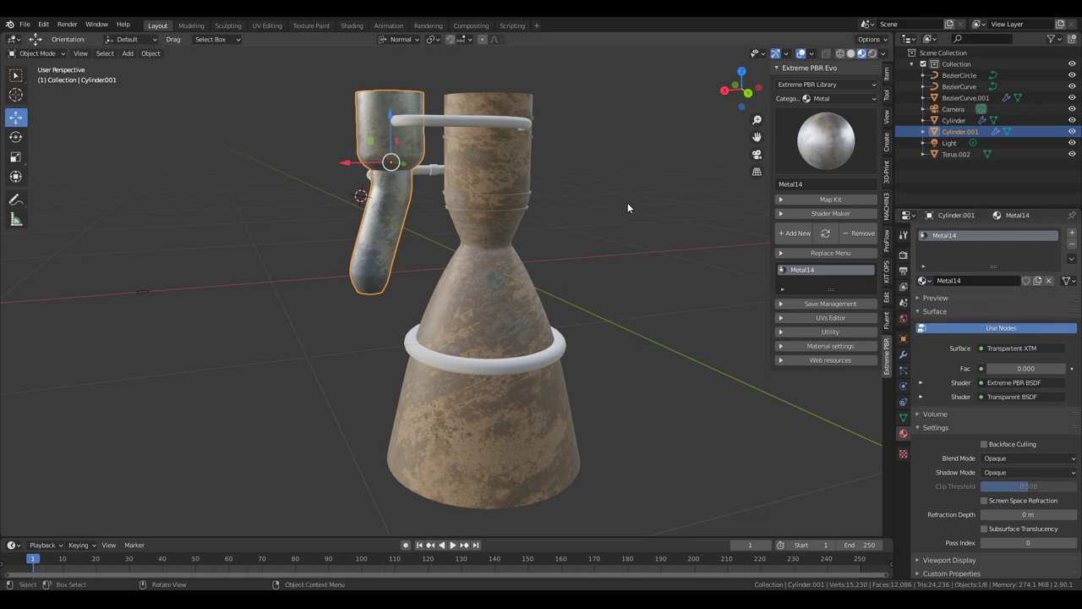
pyautogui.moveTo(636, 200); pyautogui.dragTo(602, 218, button='middle')
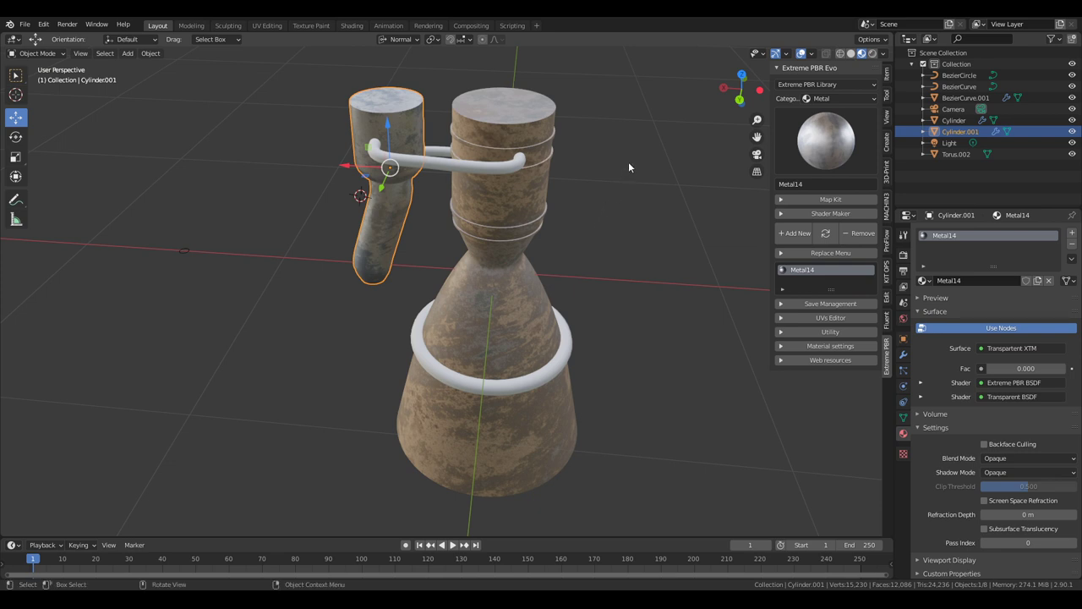
pyautogui.moveTo(629, 183); pyautogui.dragTo(639, 142, button='middle')
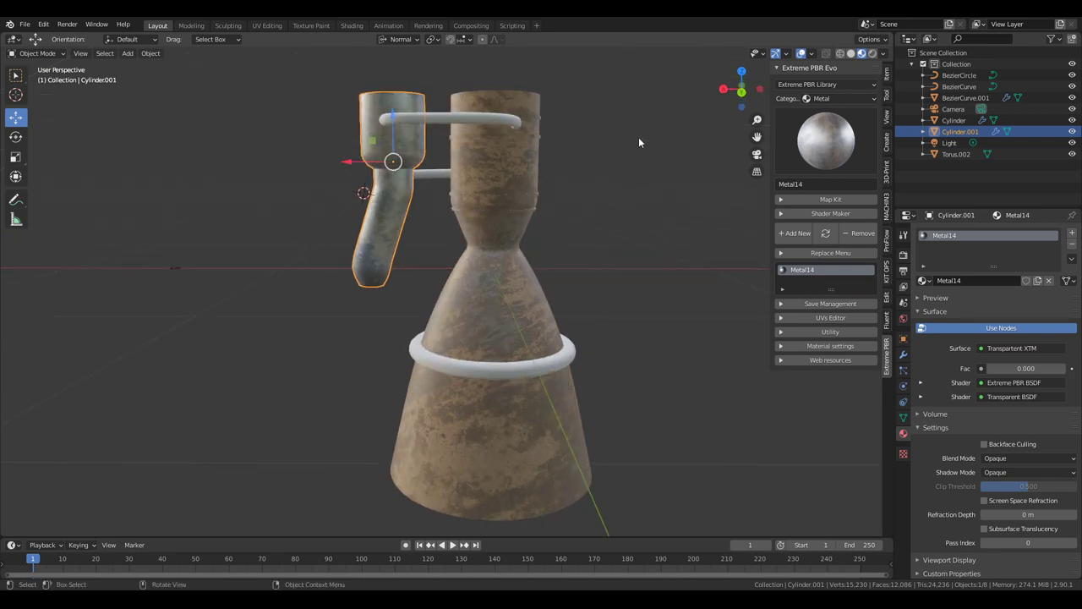
# - Compare the material settings of the main cylinder and the side cylinder
pyautogui.click(957, 121)
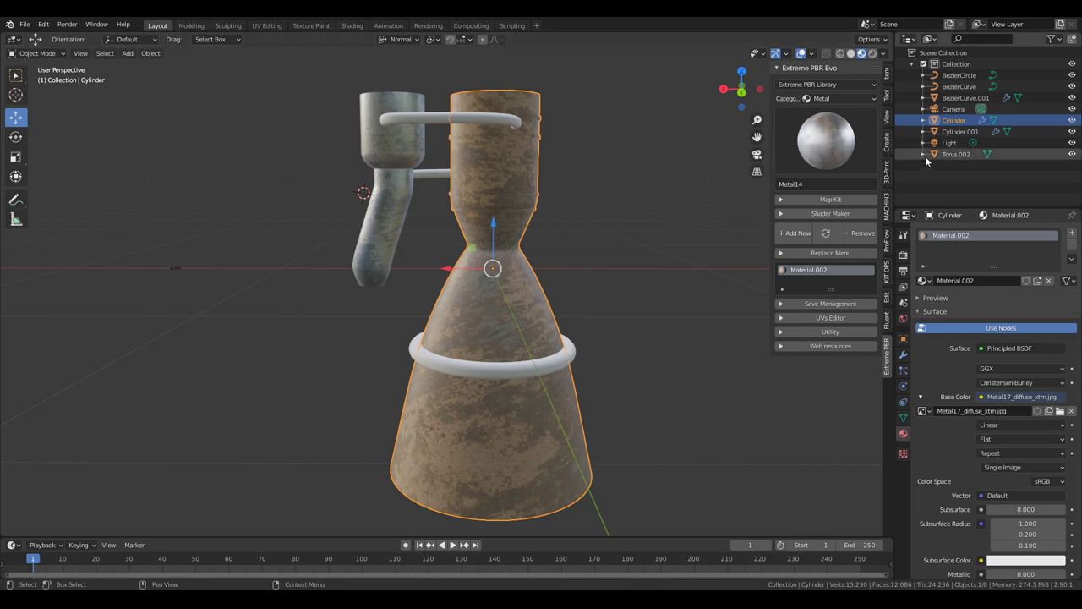
pyautogui.click(968, 133)
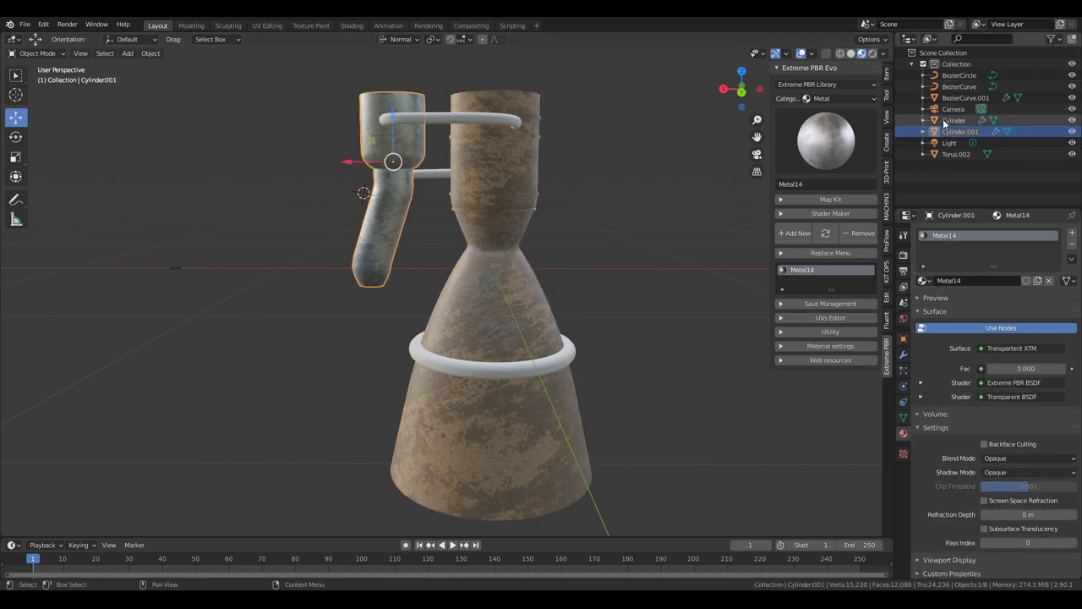
pyautogui.moveTo(731, 205); pyautogui.dragTo(670, 220, button='middle')
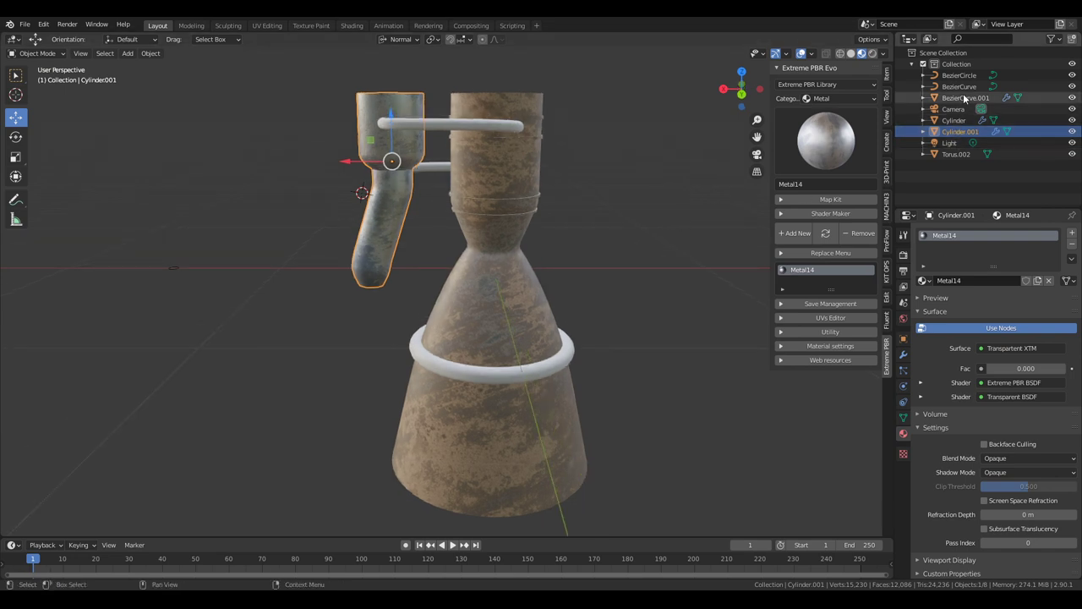
# - Assign the existing Metal10 material to the torus ring around the nozzle
pyautogui.click(957, 153)
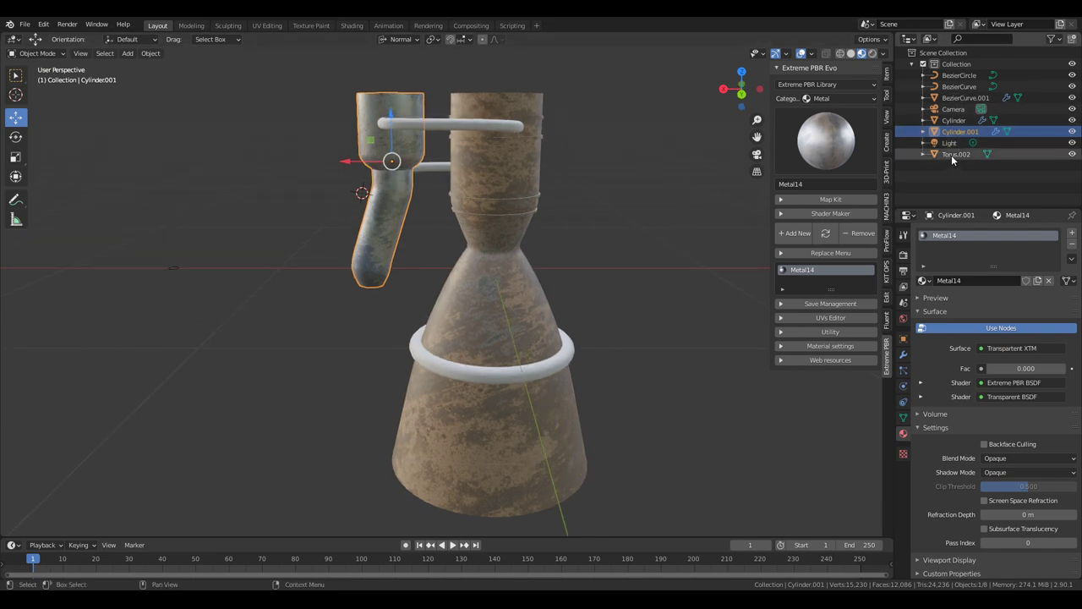
pyautogui.click(924, 282)
pyautogui.click(947, 329)
pyautogui.moveTo(592, 363); pyautogui.dragTo(641, 358, button='middle')
pyautogui.scroll(-3, 640, 358)
pyautogui.moveTo(552, 288); pyautogui.dragTo(570, 278, button='middle')
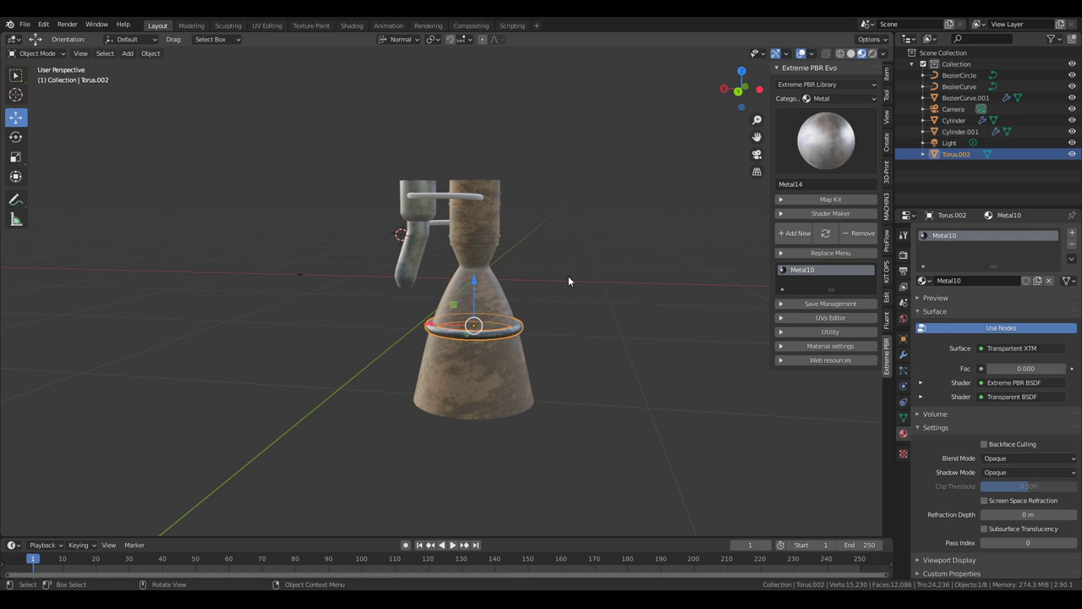
pyautogui.scroll(2, 582, 272)
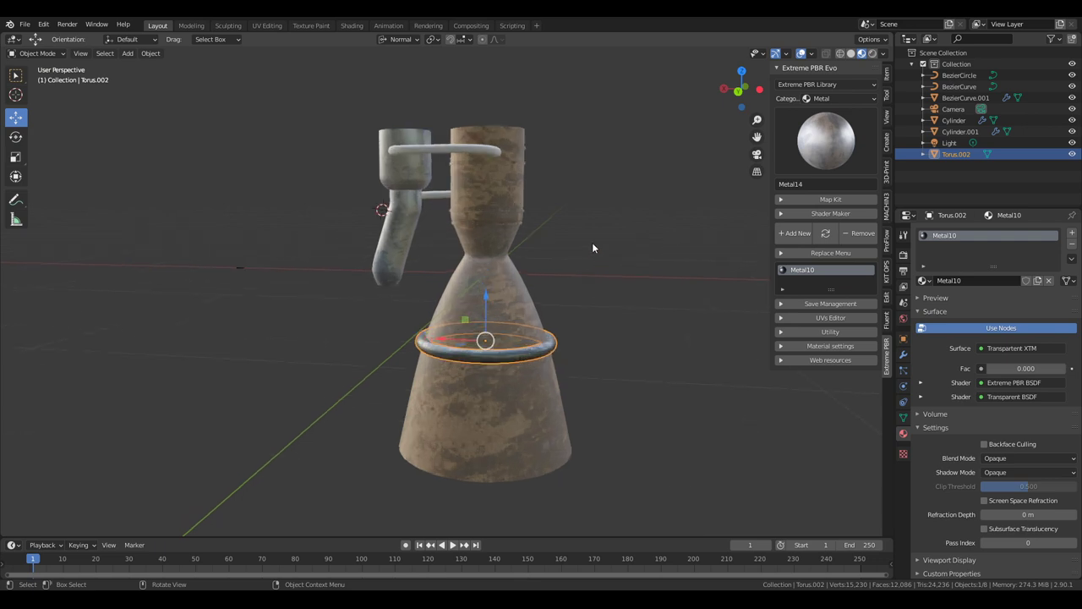
pyautogui.scroll(-2, 592, 242)
# - Add a mesh cylinder to the scene with a radius of 0.5 m and a depth of 2 m
pyautogui.click(125, 57)
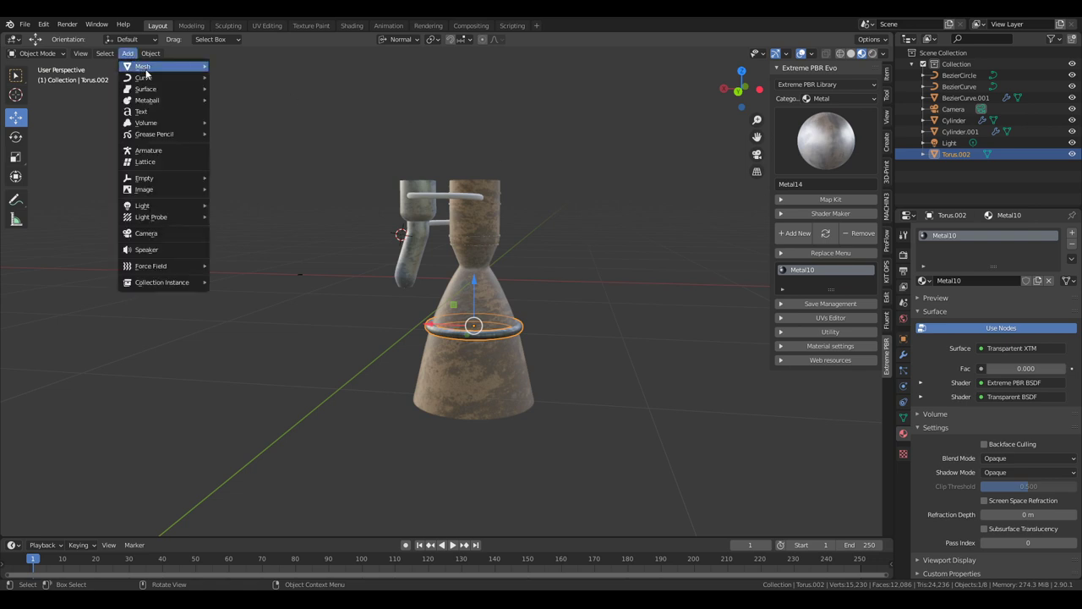
pyautogui.moveTo(149, 70)
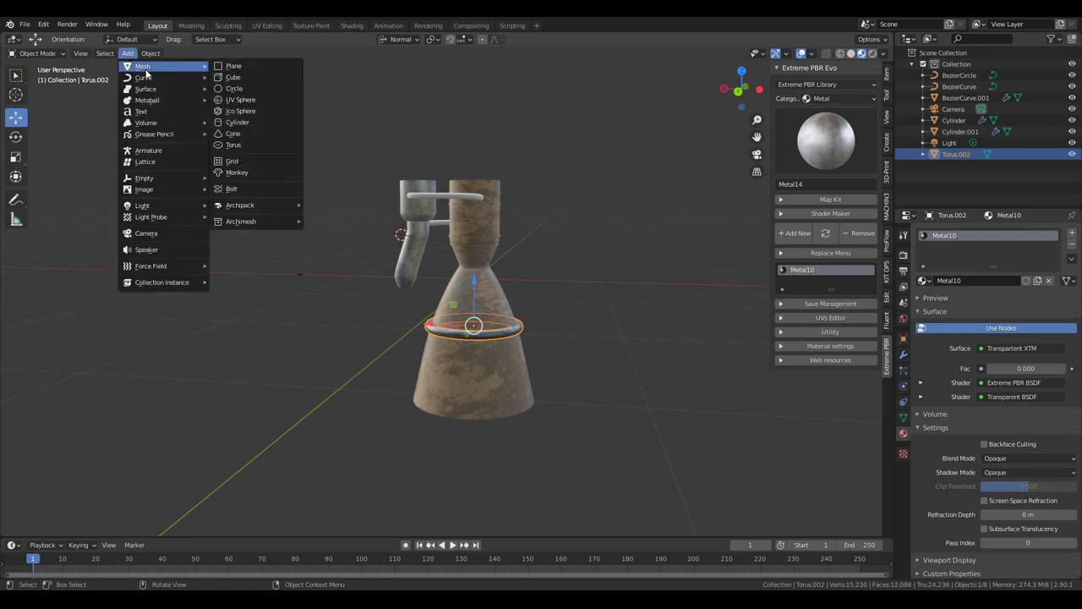
pyautogui.click(237, 123)
pyautogui.scroll(-2, 474, 216)
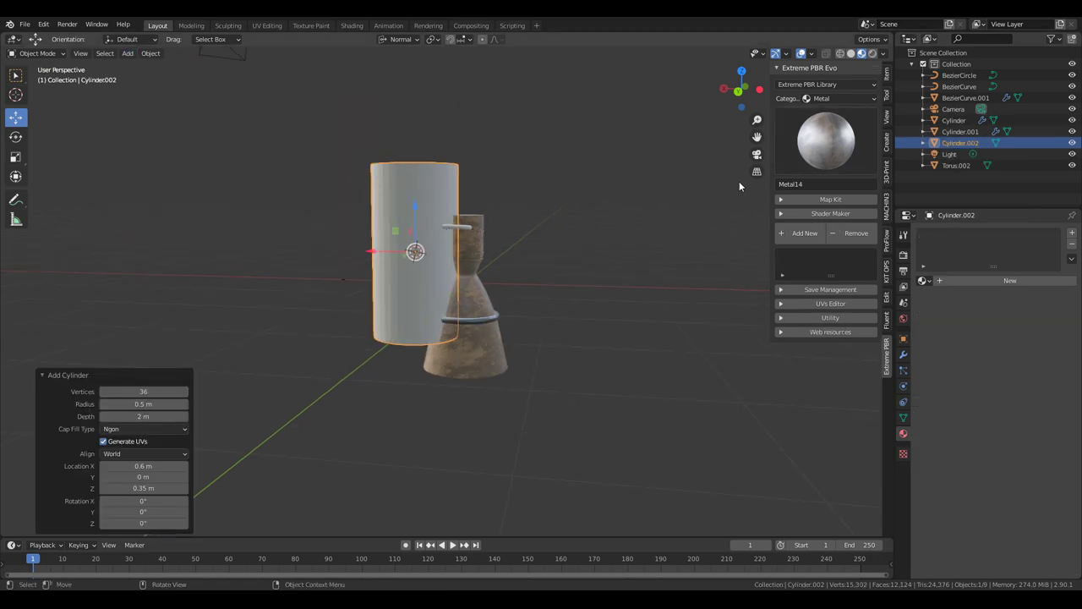
# - Set the new cylinder's X and Z location to 0 m to centre it at the world origin
pyautogui.click(886, 76)
pyautogui.doubleClick(833, 95)
pyautogui.hotkey('ctrl', 'a')
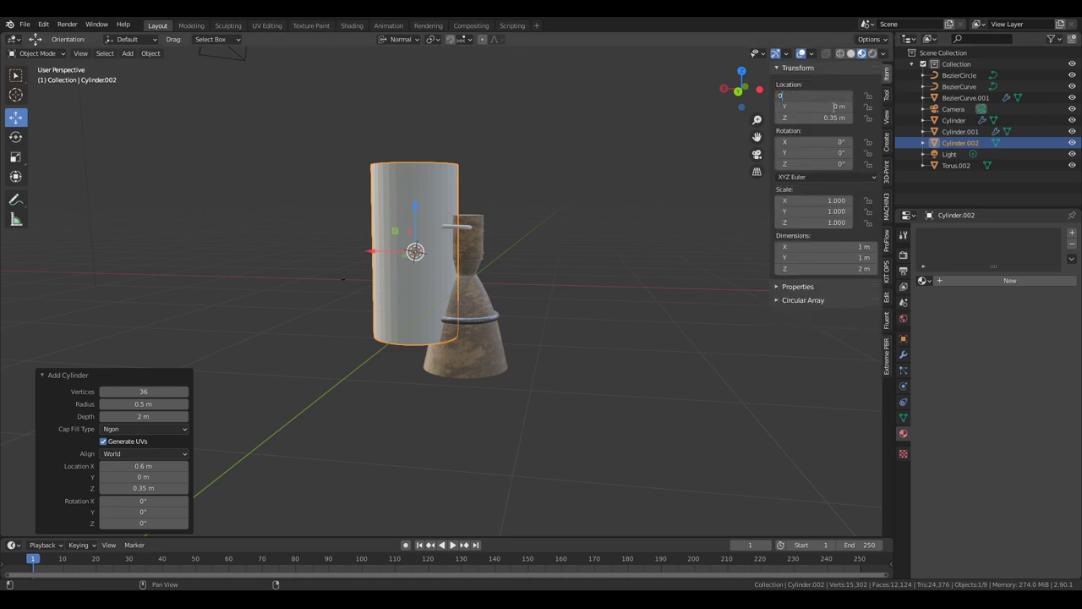
pyautogui.write('0')
pyautogui.press('Tab')
pyautogui.press('Tab')
pyautogui.write('0')
pyautogui.press('Return')
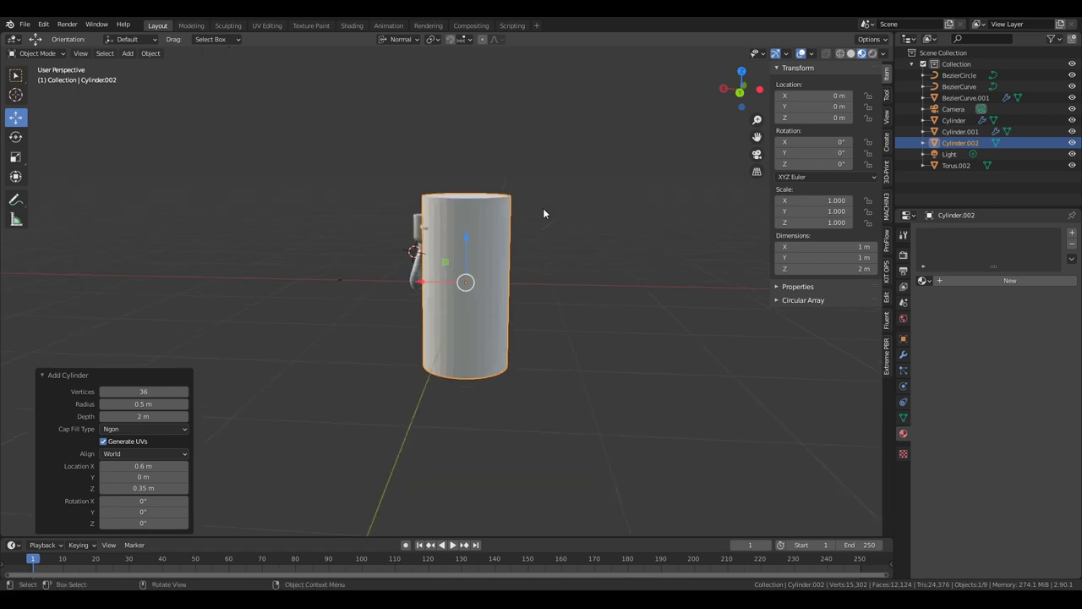
# - Lower the top face of the new cylinder by about 0.21 m along Z in Edit Mode
pyautogui.scroll(3, 591, 230)
pyautogui.moveTo(592, 230); pyautogui.dragTo(603, 249, button='middle')
pyautogui.press('Tab')
pyautogui.press('3')
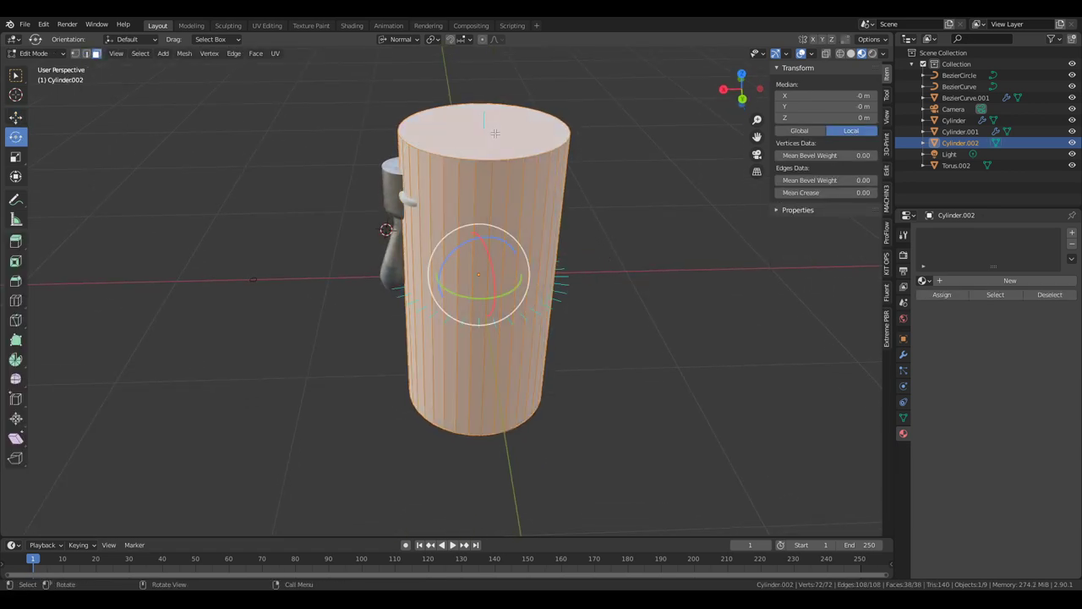
pyautogui.click(499, 133)
pyautogui.hotkey('shift', 'space')
pyautogui.press('g')
pyautogui.moveTo(485, 84); pyautogui.dragTo(480, 121)
pyautogui.moveTo(592, 186); pyautogui.dragTo(625, 278, button='middle')
pyautogui.scroll(2, 625, 277)
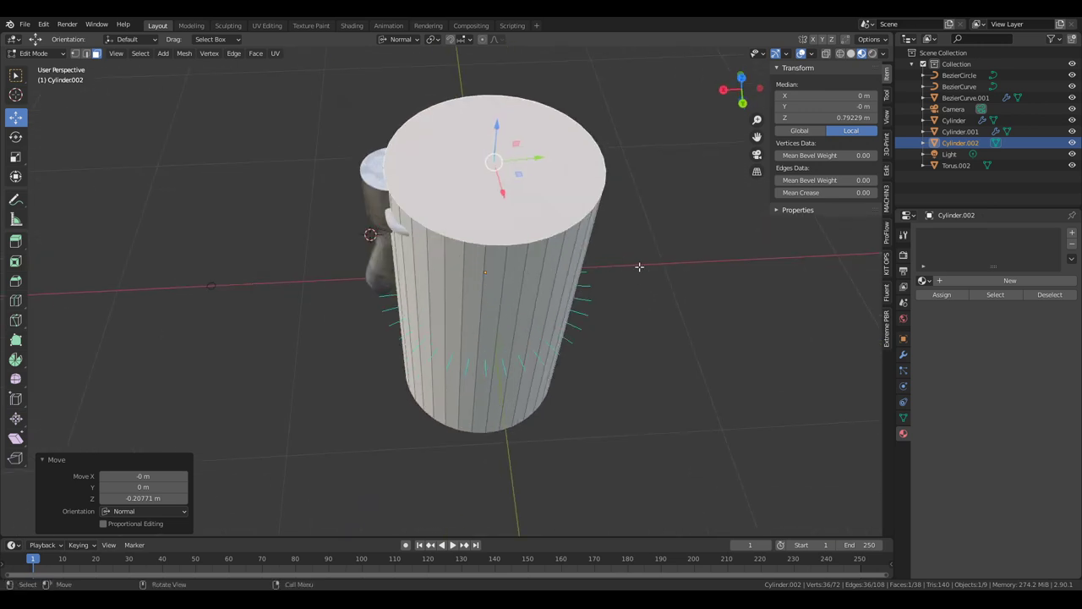
# - Return to Object Mode and rename the new cylinder to Collider
pyautogui.click(978, 145)
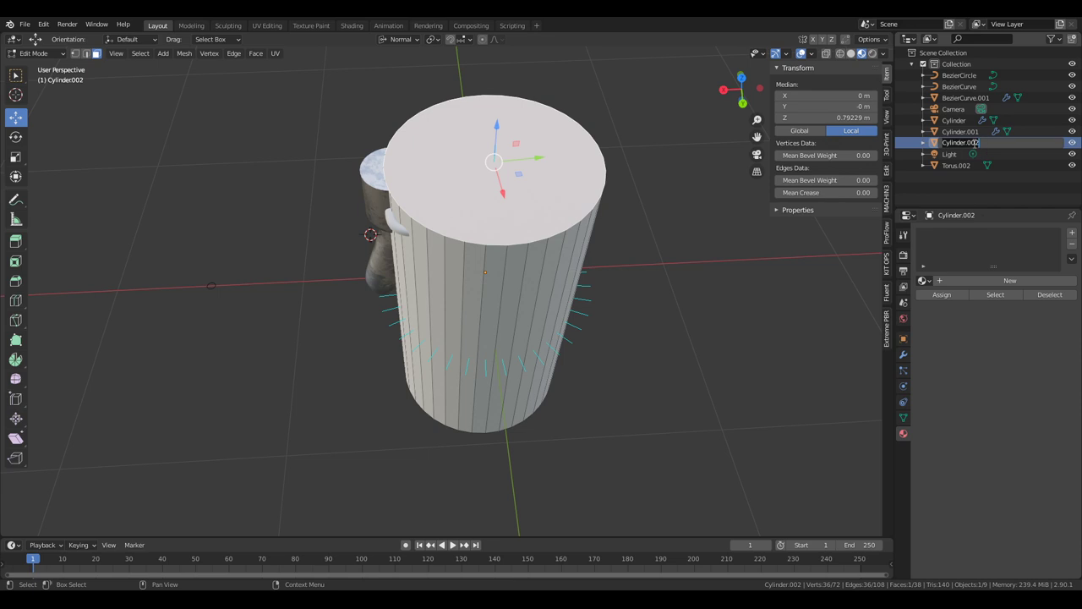
pyautogui.press('Tab')
pyautogui.doubleClick(964, 142)
pyautogui.write('Collider')
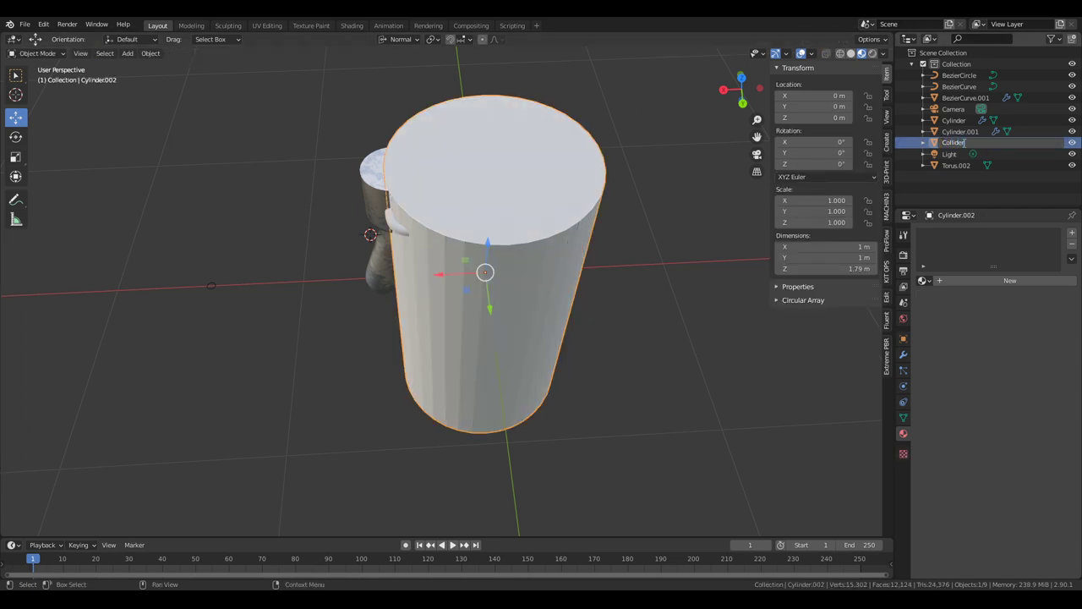
pyautogui.press('Return')
# - Inspect the Collider cylinder around the engine, and hide it in the viewport
pyautogui.scroll(-5, 662, 279)
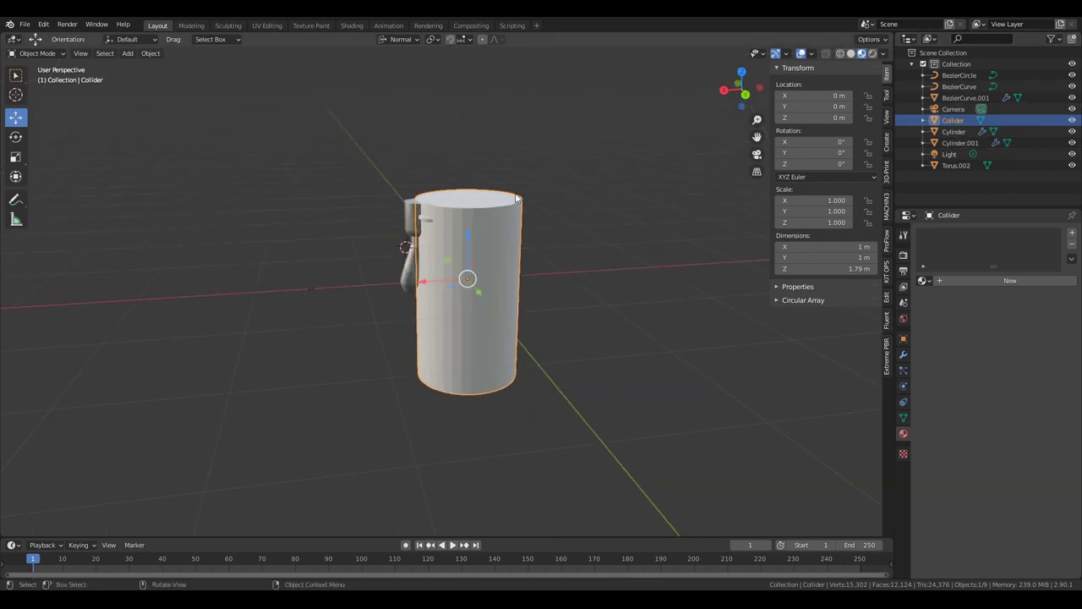
pyautogui.scroll(2, 666, 227)
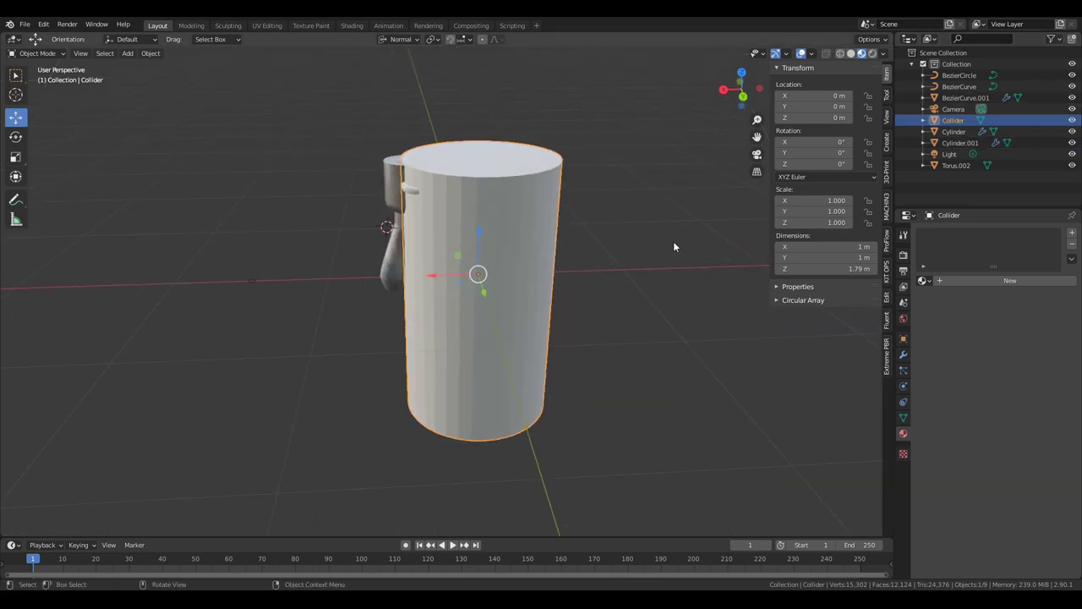
pyautogui.moveTo(672, 267); pyautogui.dragTo(664, 197, button='middle')
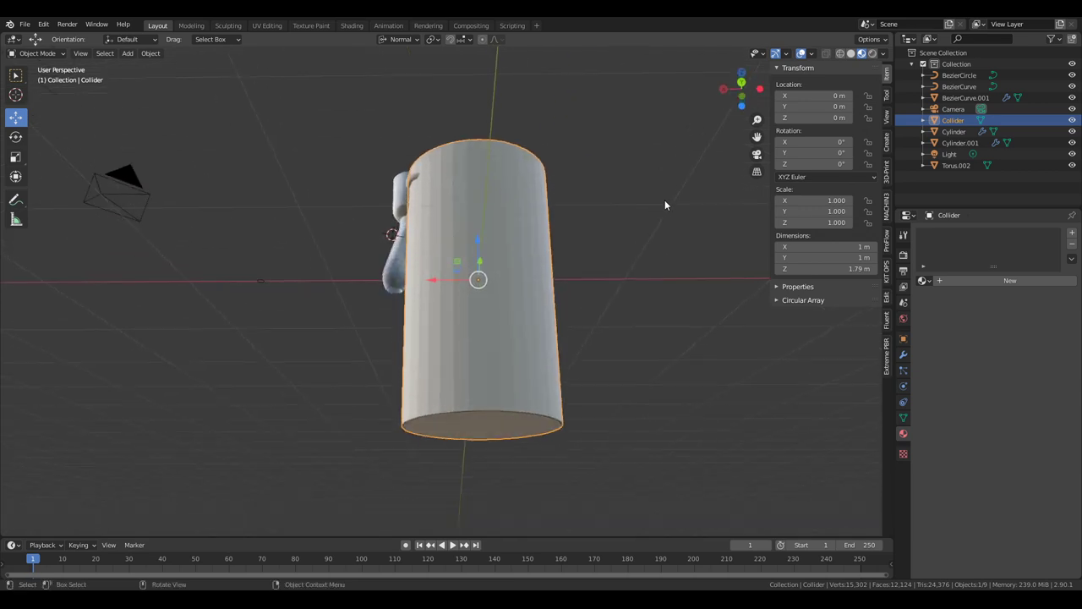
pyautogui.click(1073, 121)
pyautogui.moveTo(596, 241); pyautogui.dragTo(603, 290, button='middle')
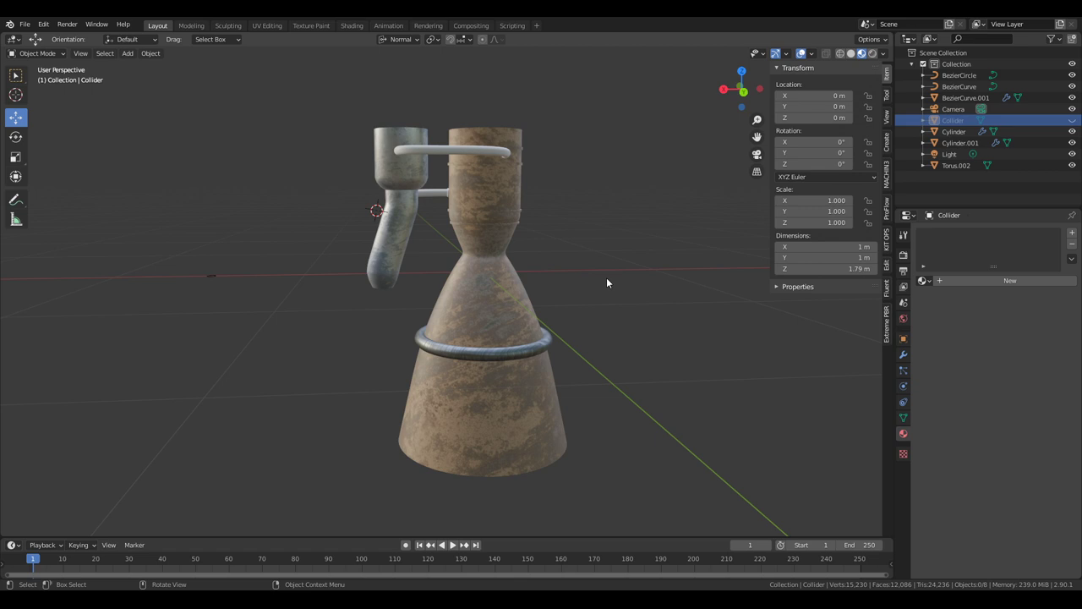
pyautogui.moveTo(606, 279); pyautogui.dragTo(585, 323, button='middle')
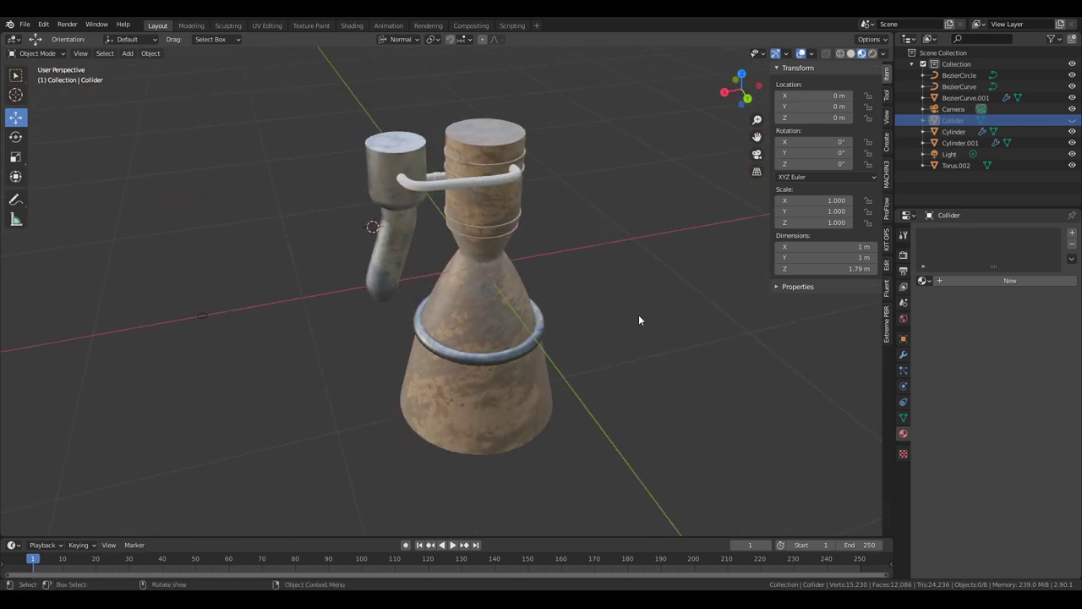